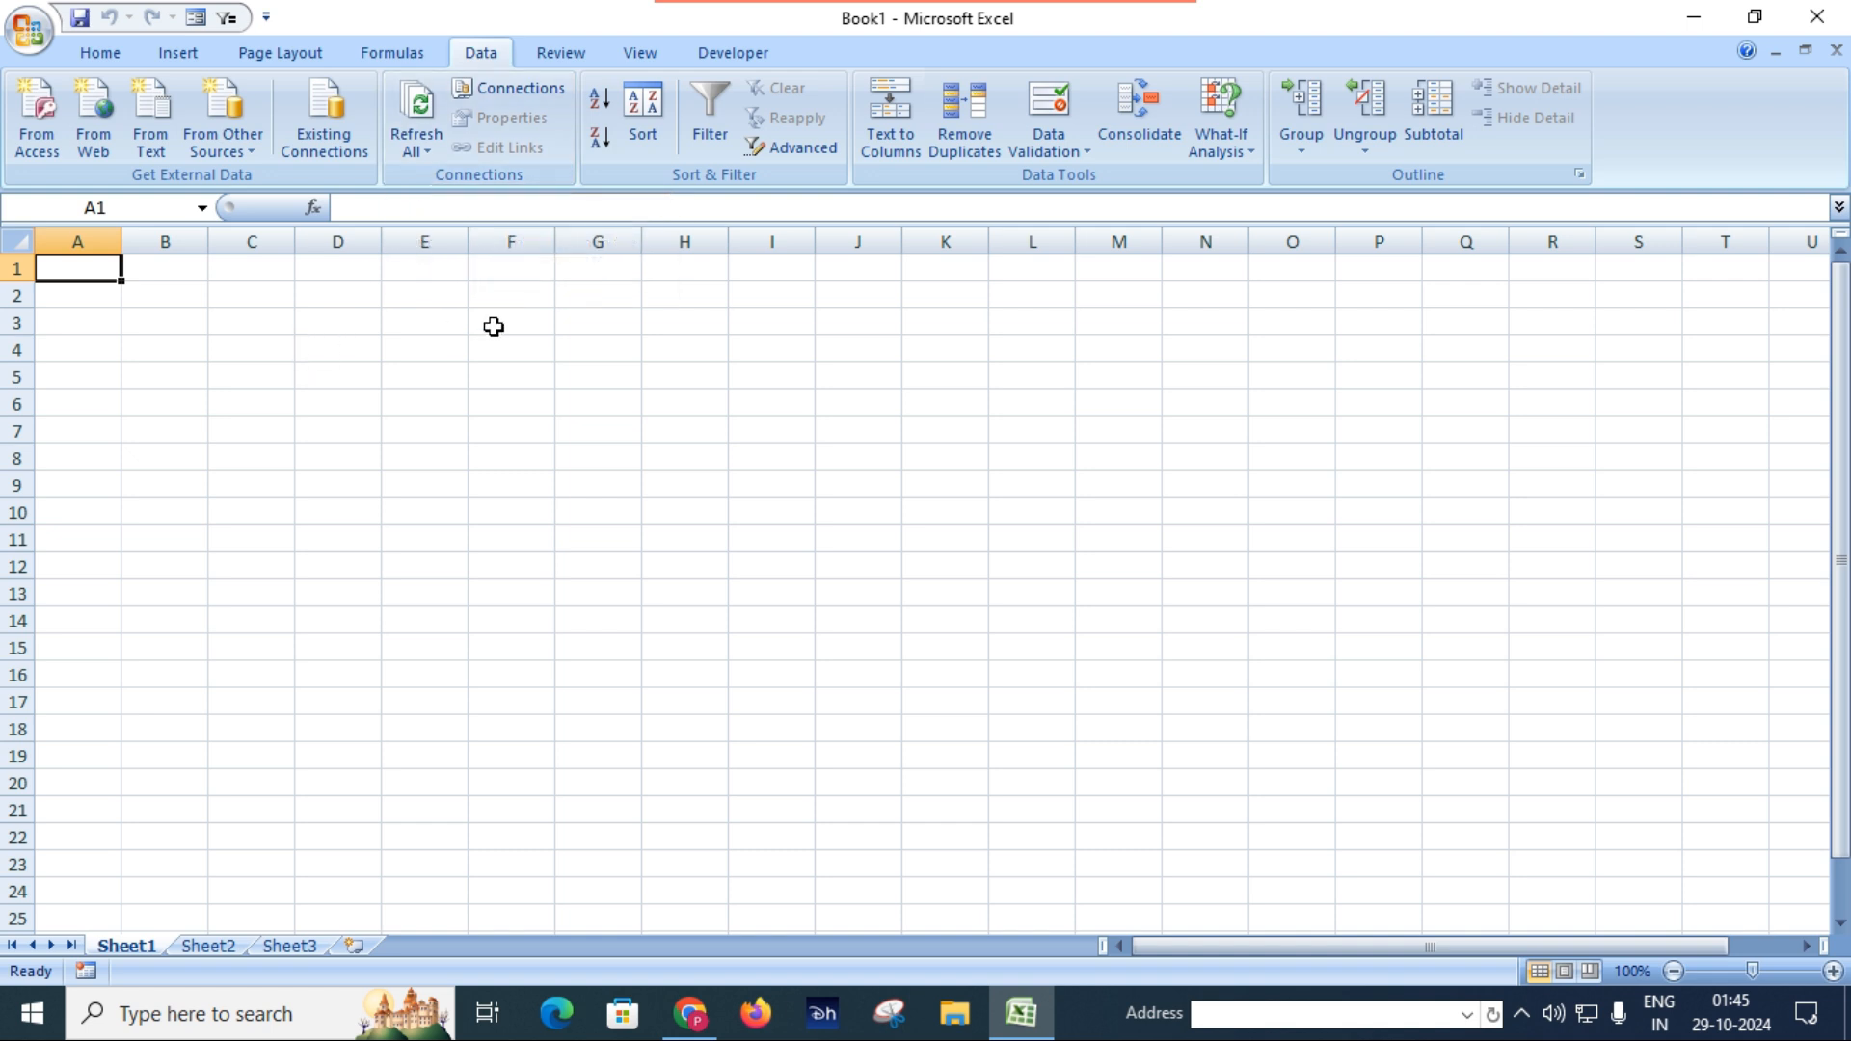
left_click(658, 480)
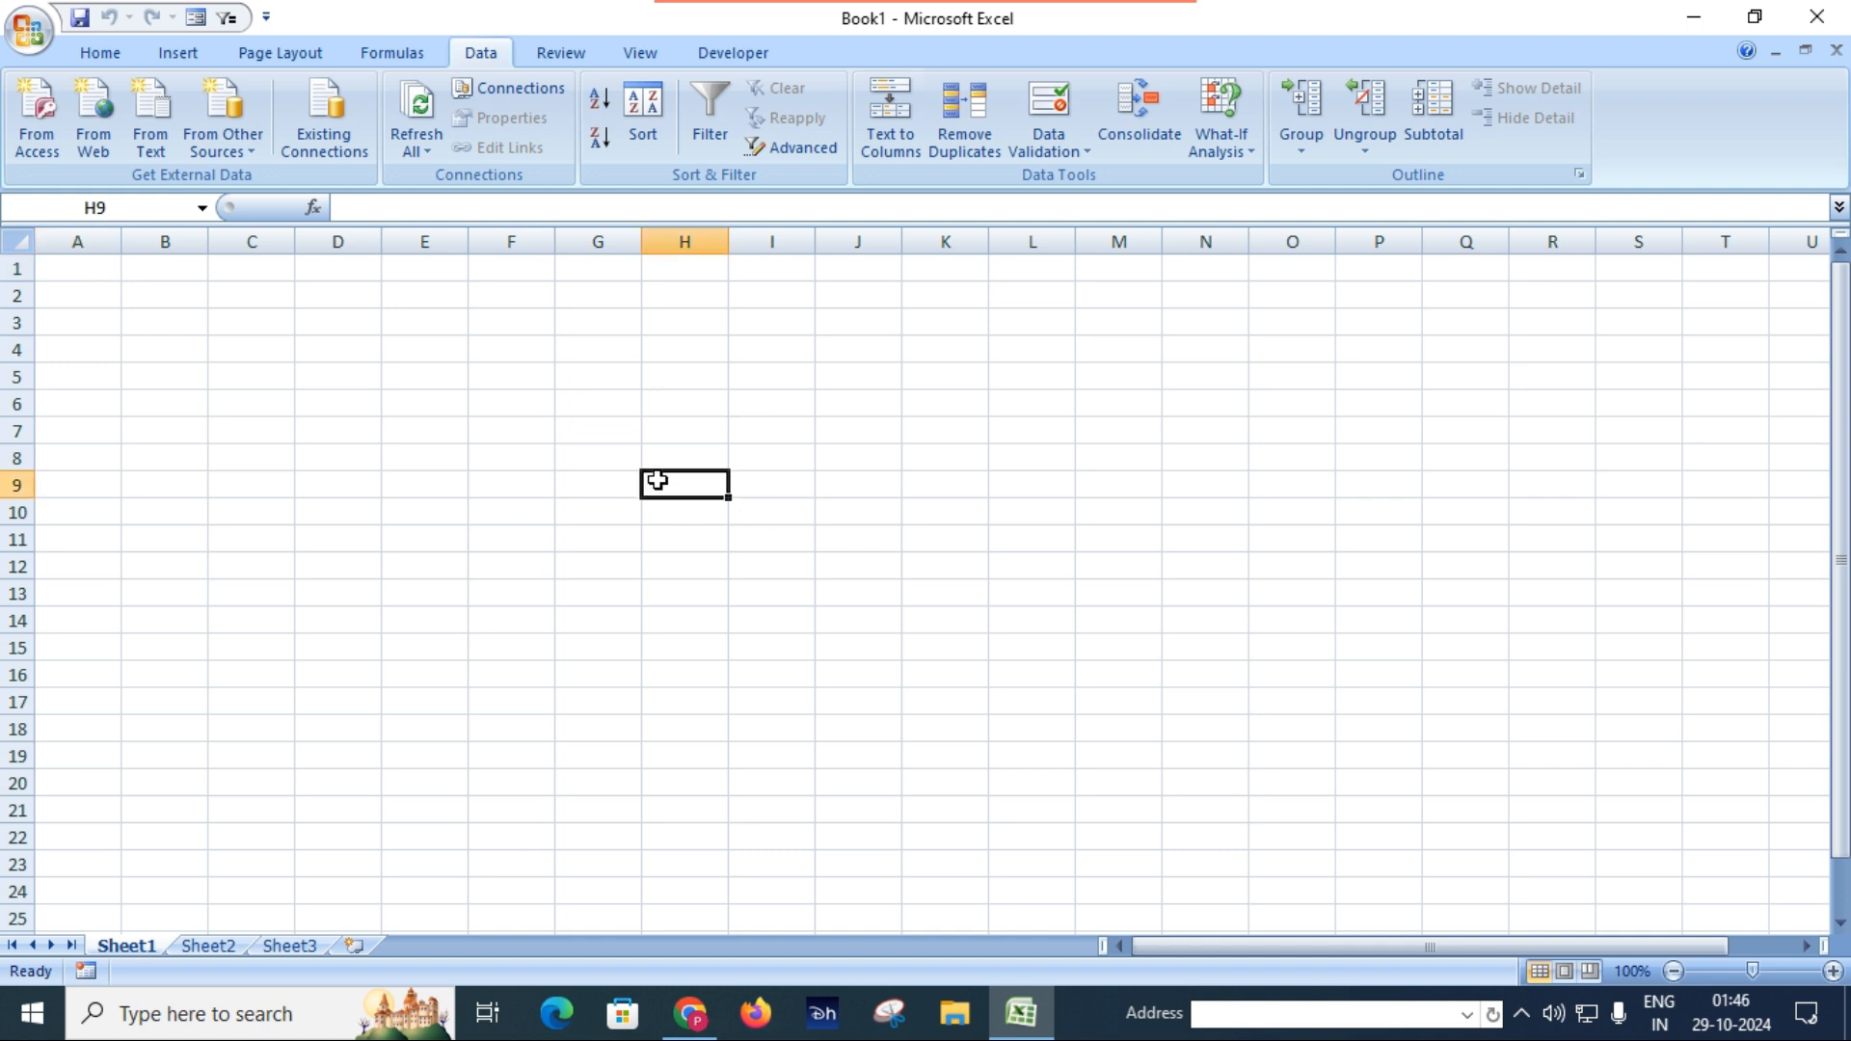
left_click(79, 272)
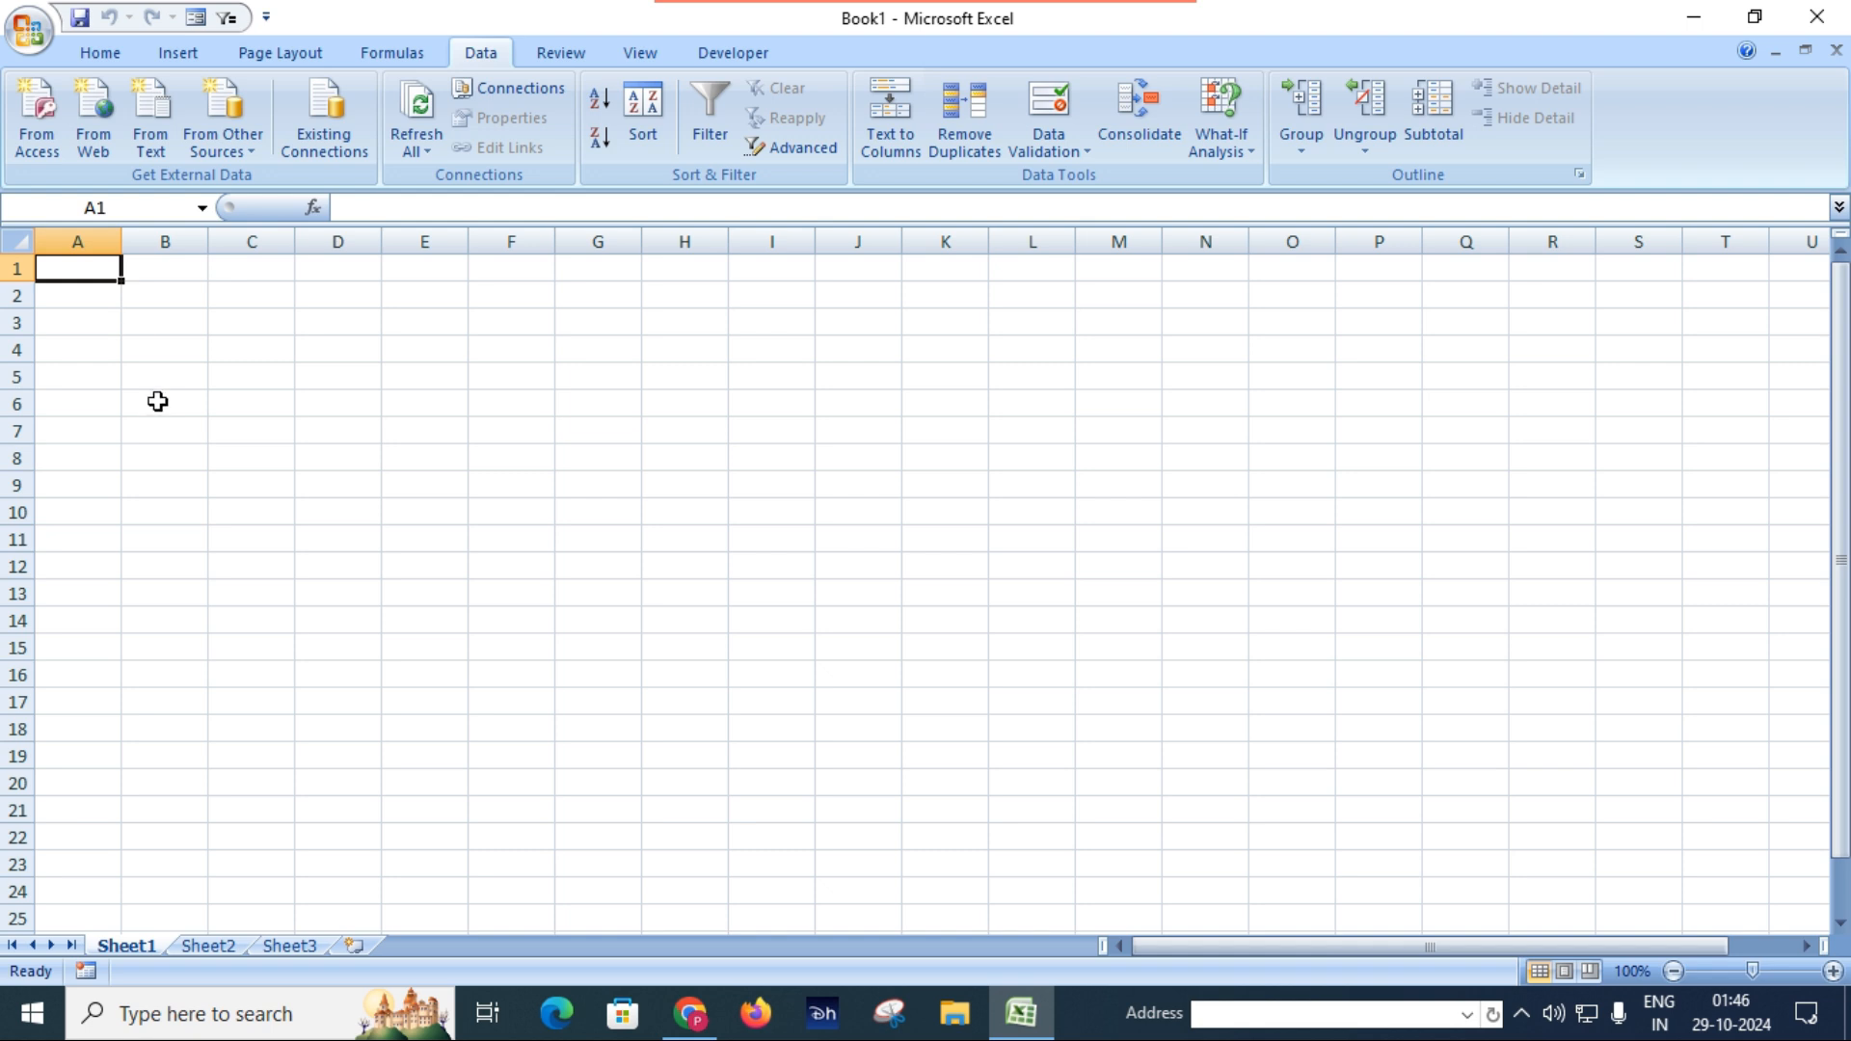
Open the StudentInfo Access database from the Documents folder, examine its Students table, and close the database.
key("super+e")
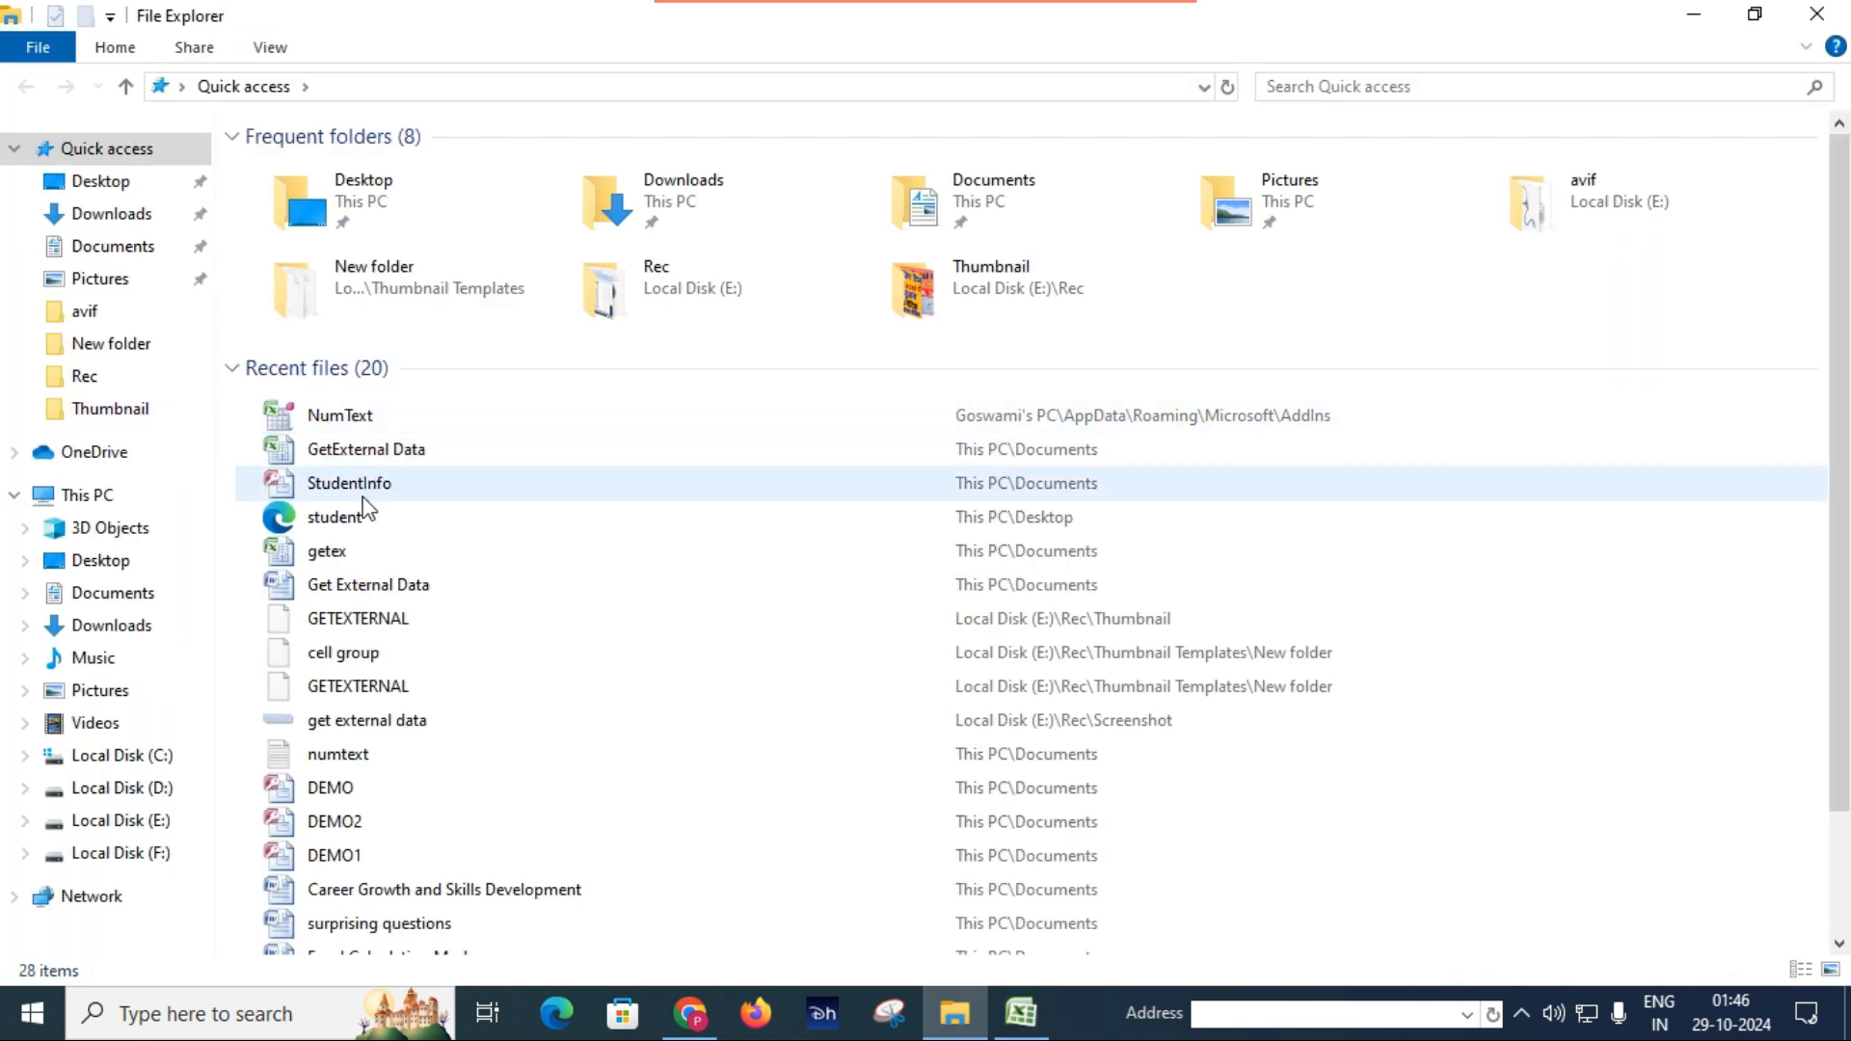
left_click(134, 256)
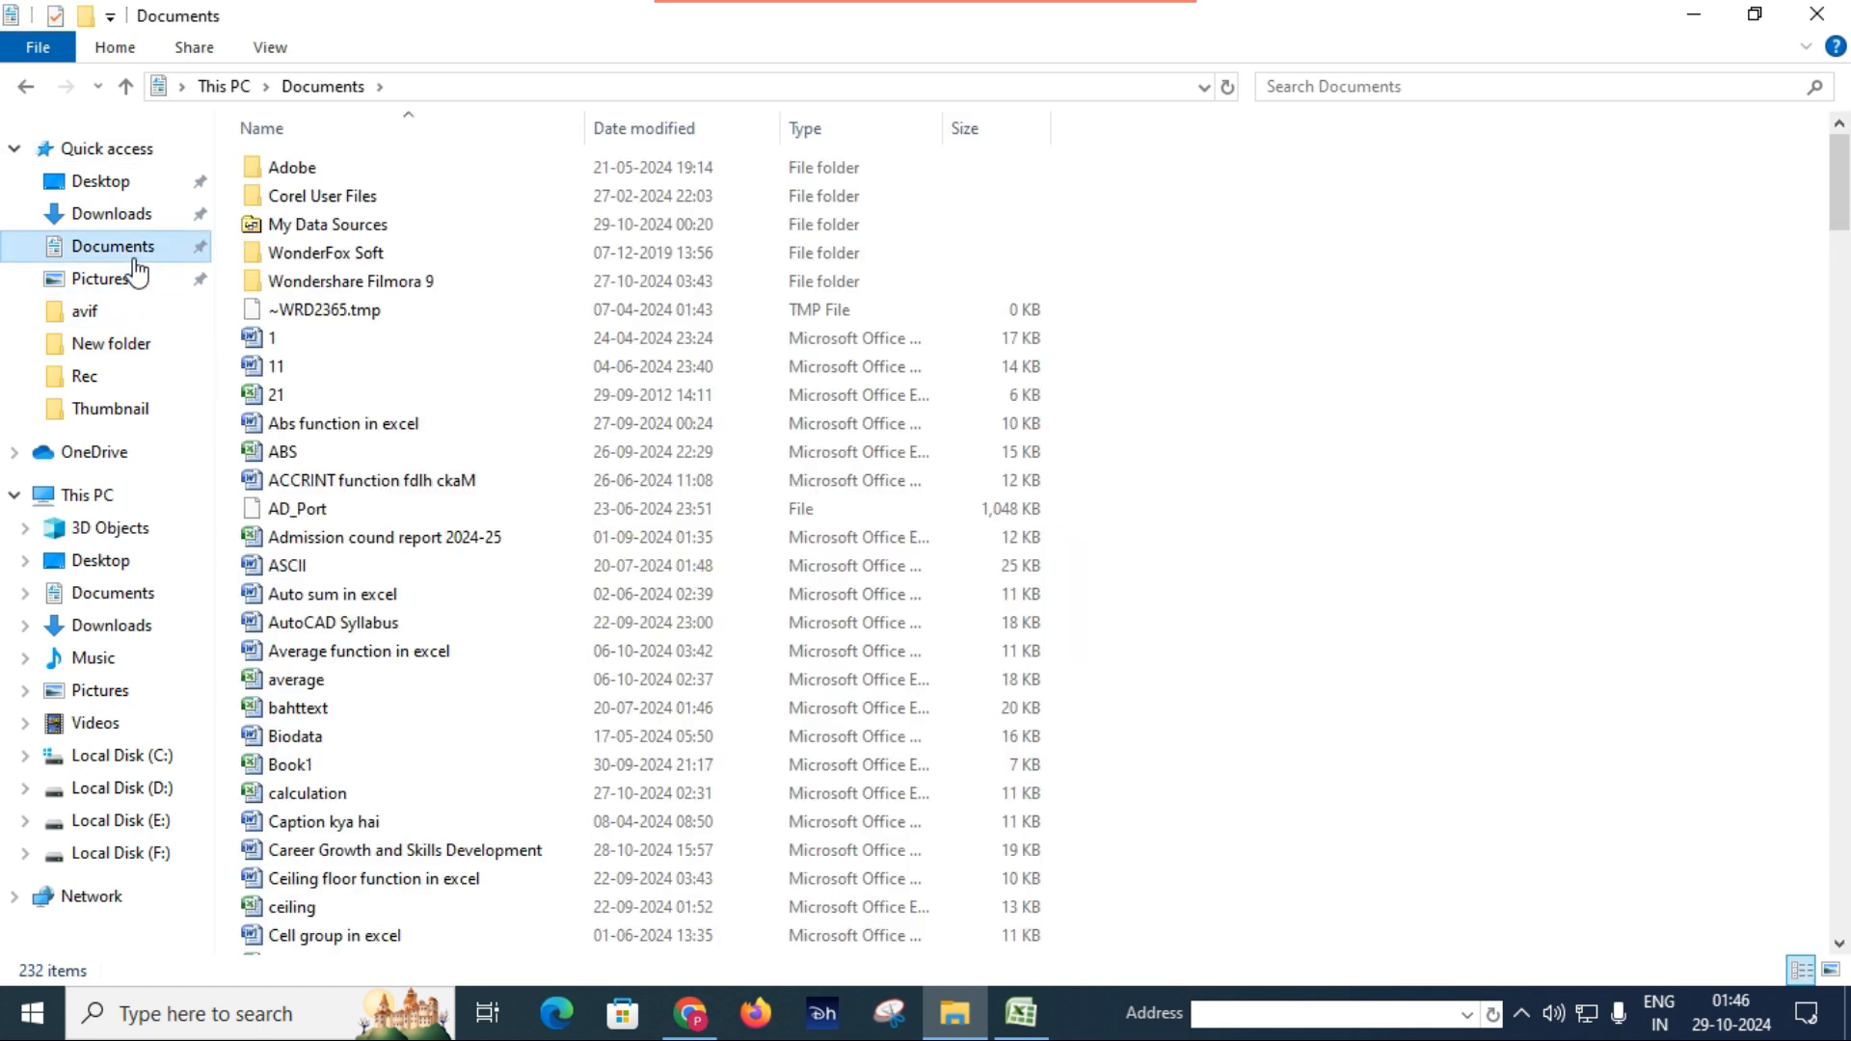
scroll(368, 414, "down", 18)
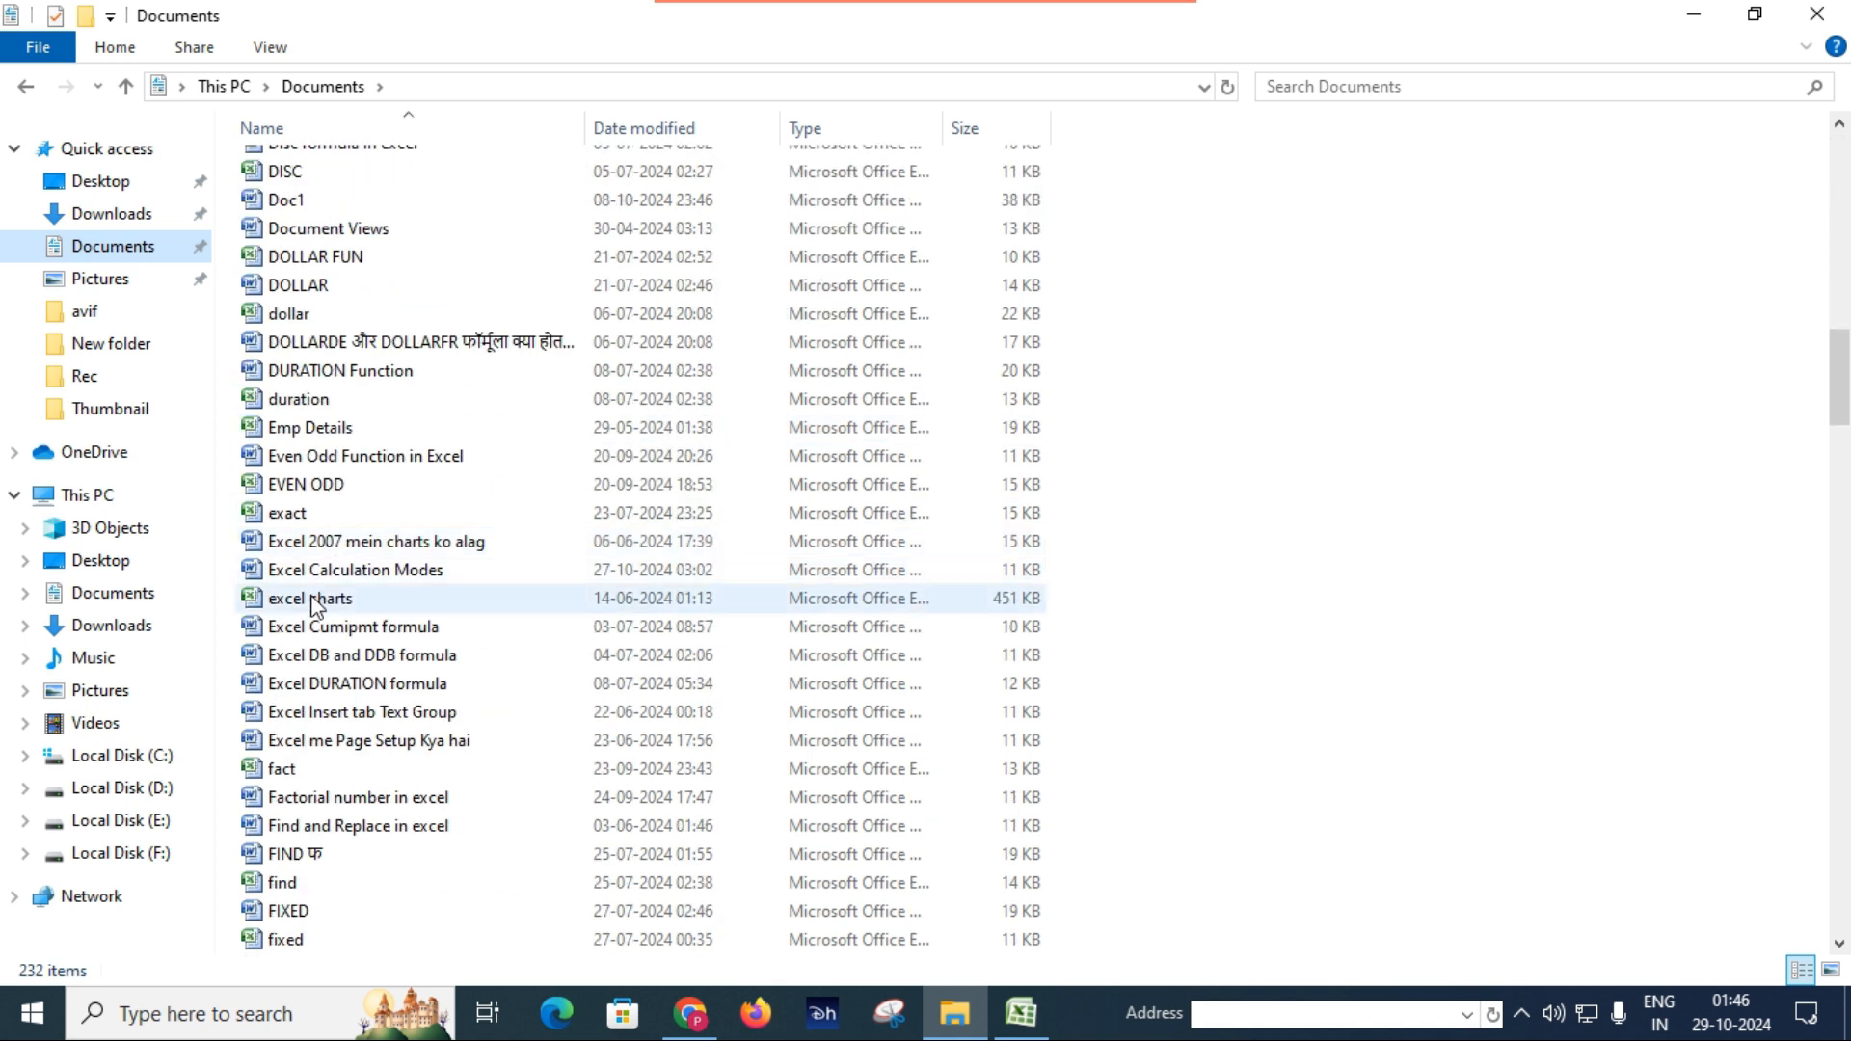
left_click(318, 627)
key("s")
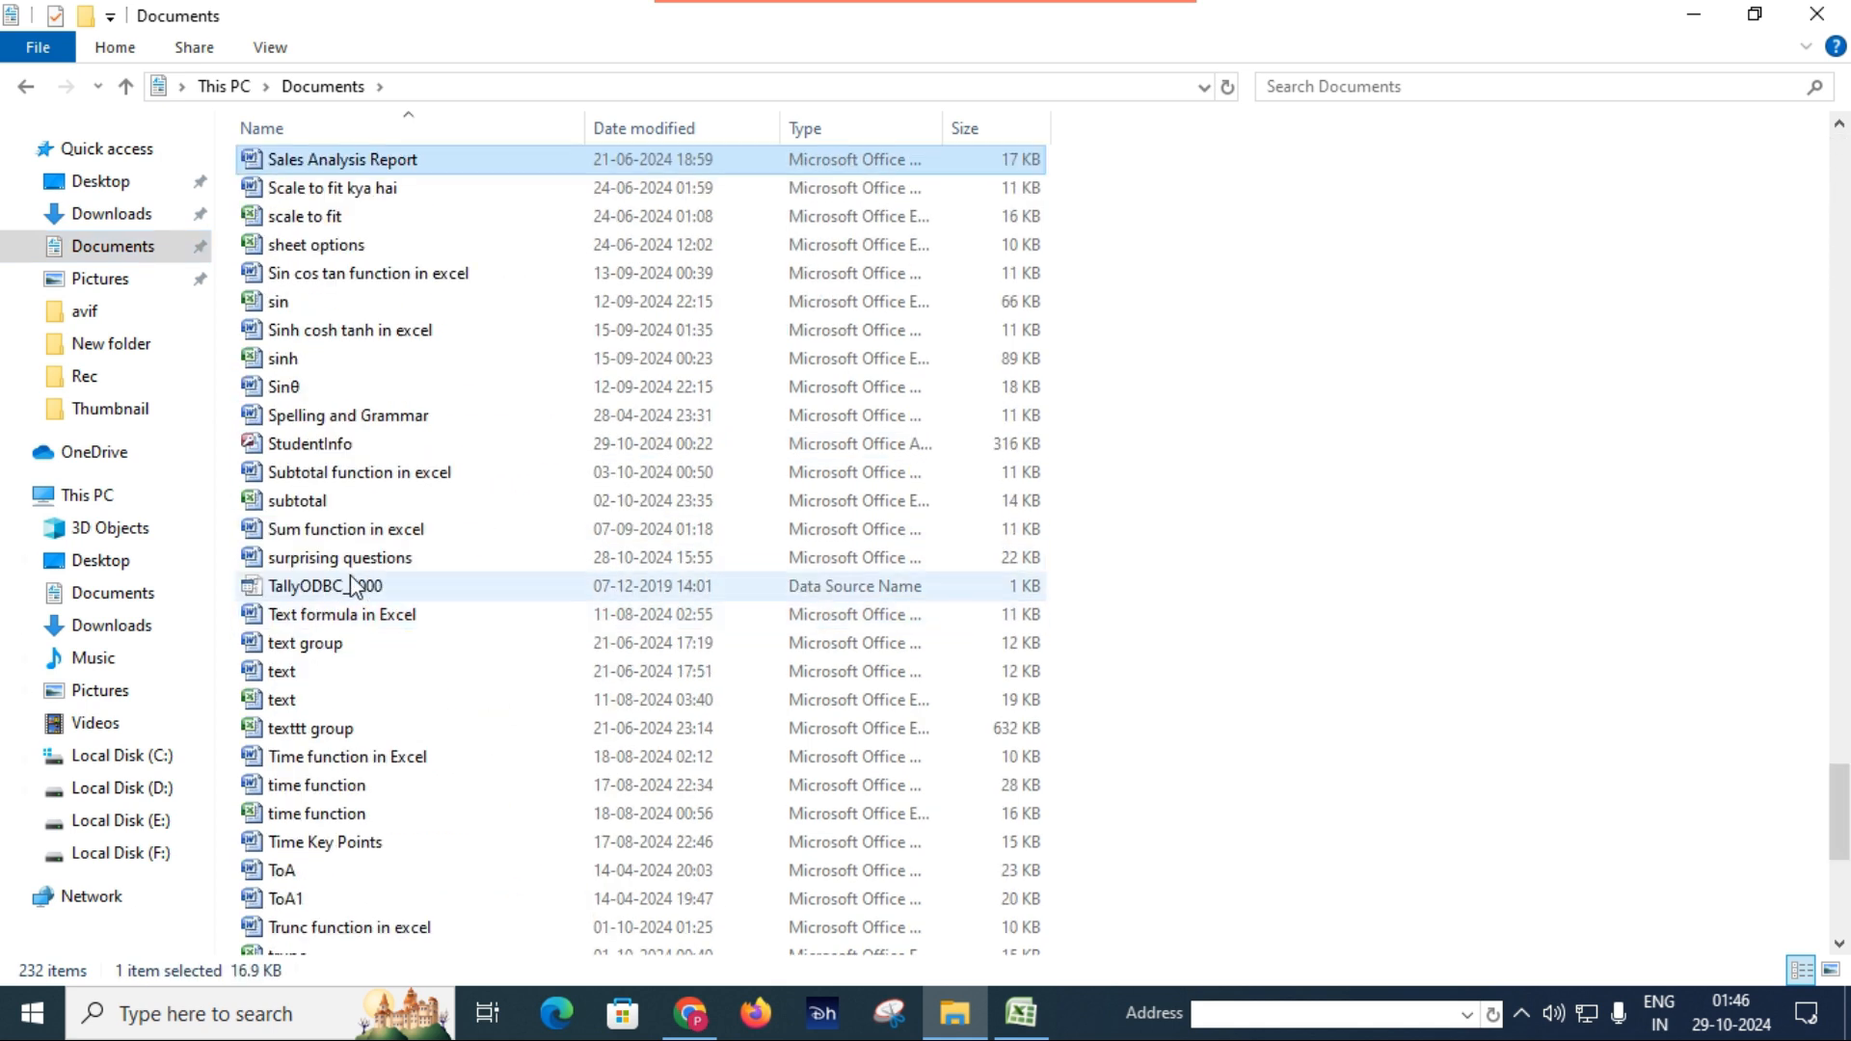
double_click(329, 450)
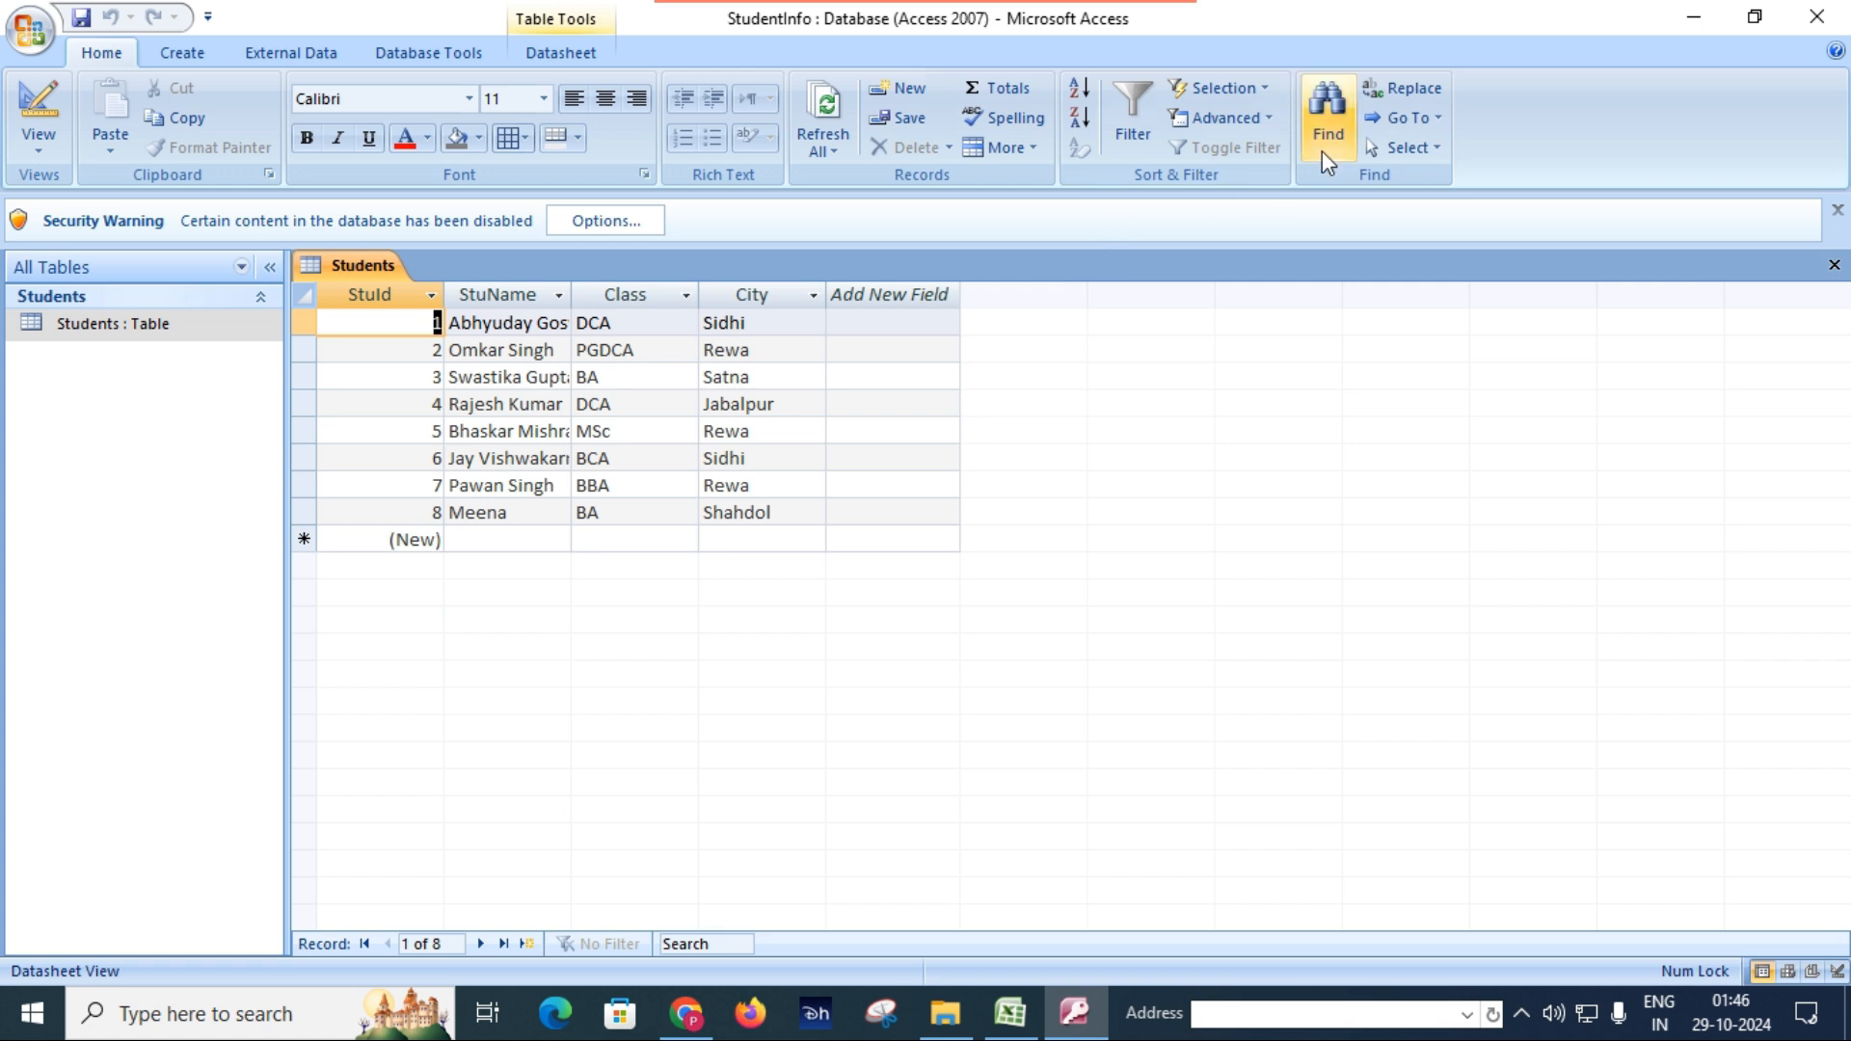
left_click(1808, 24)
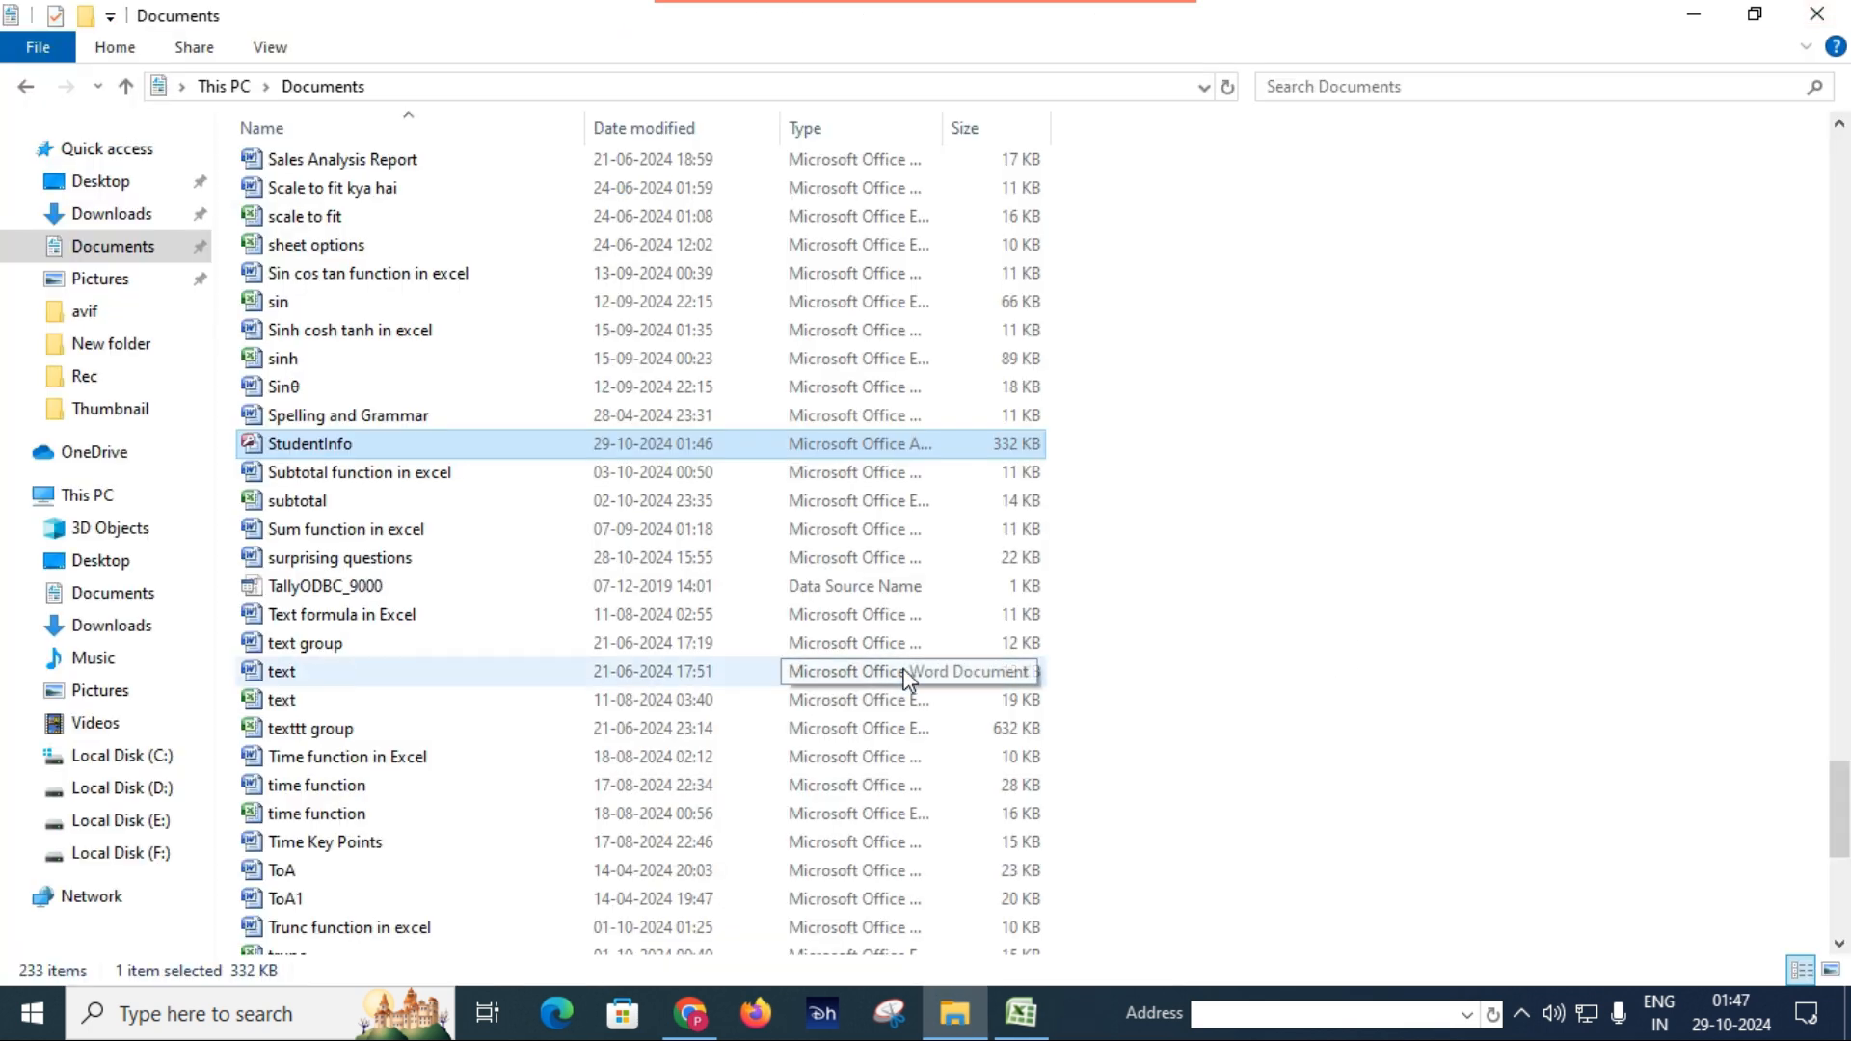
Switch back to Excel and import the StudentInfo Access database as a table at cell B1 of Sheet1.
left_click(1022, 1012)
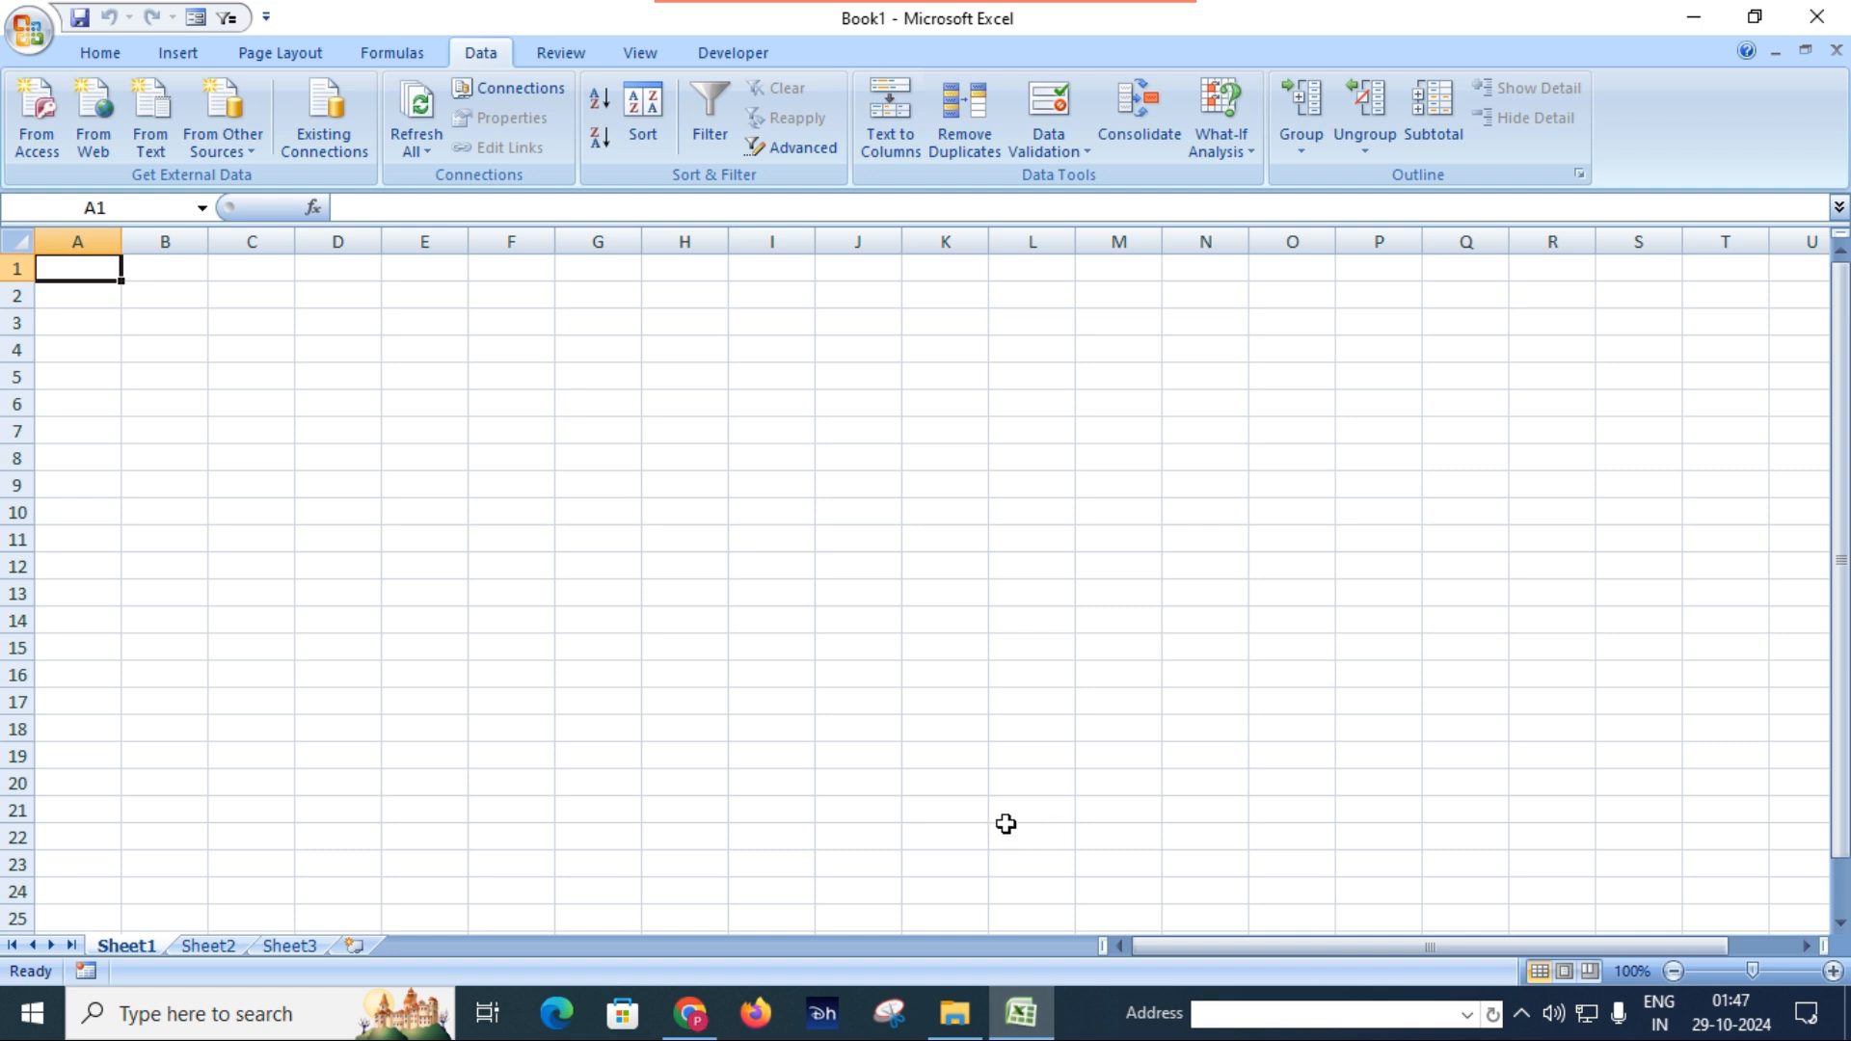
left_click(41, 126)
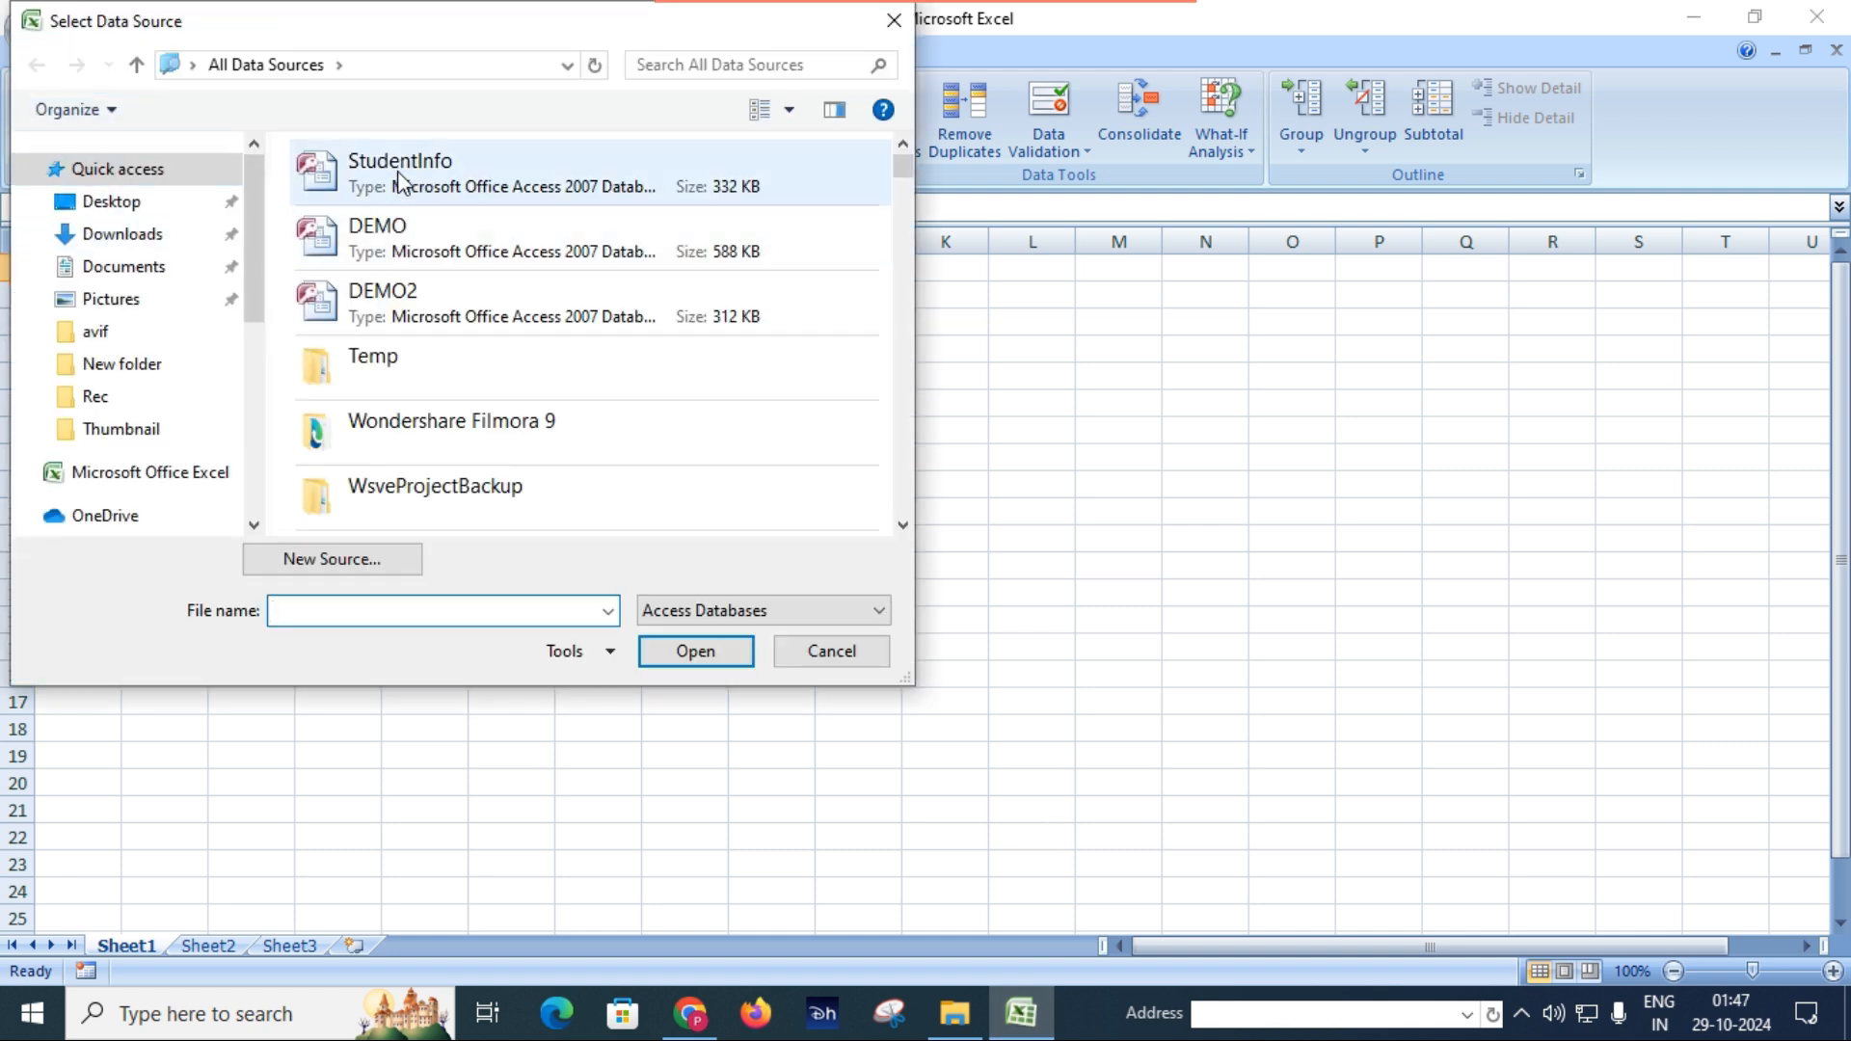
left_click(405, 177)
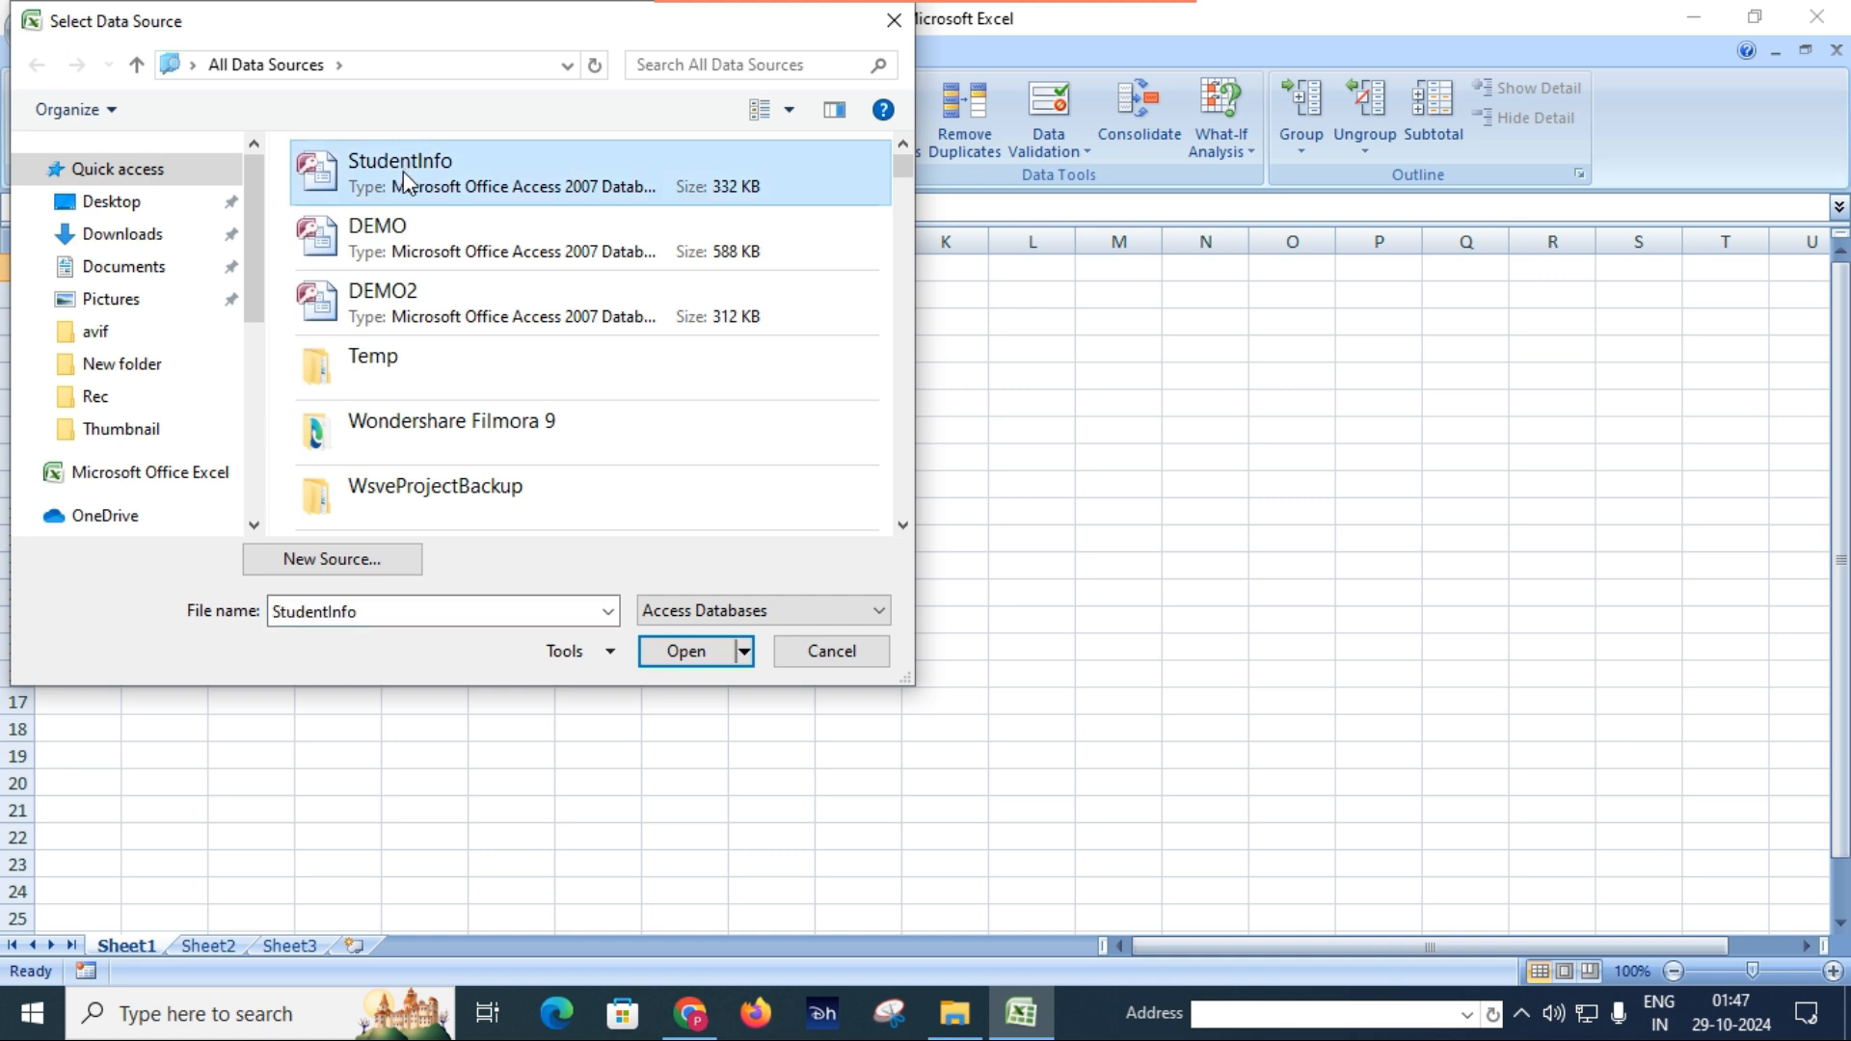
left_click(686, 651)
left_click(687, 656)
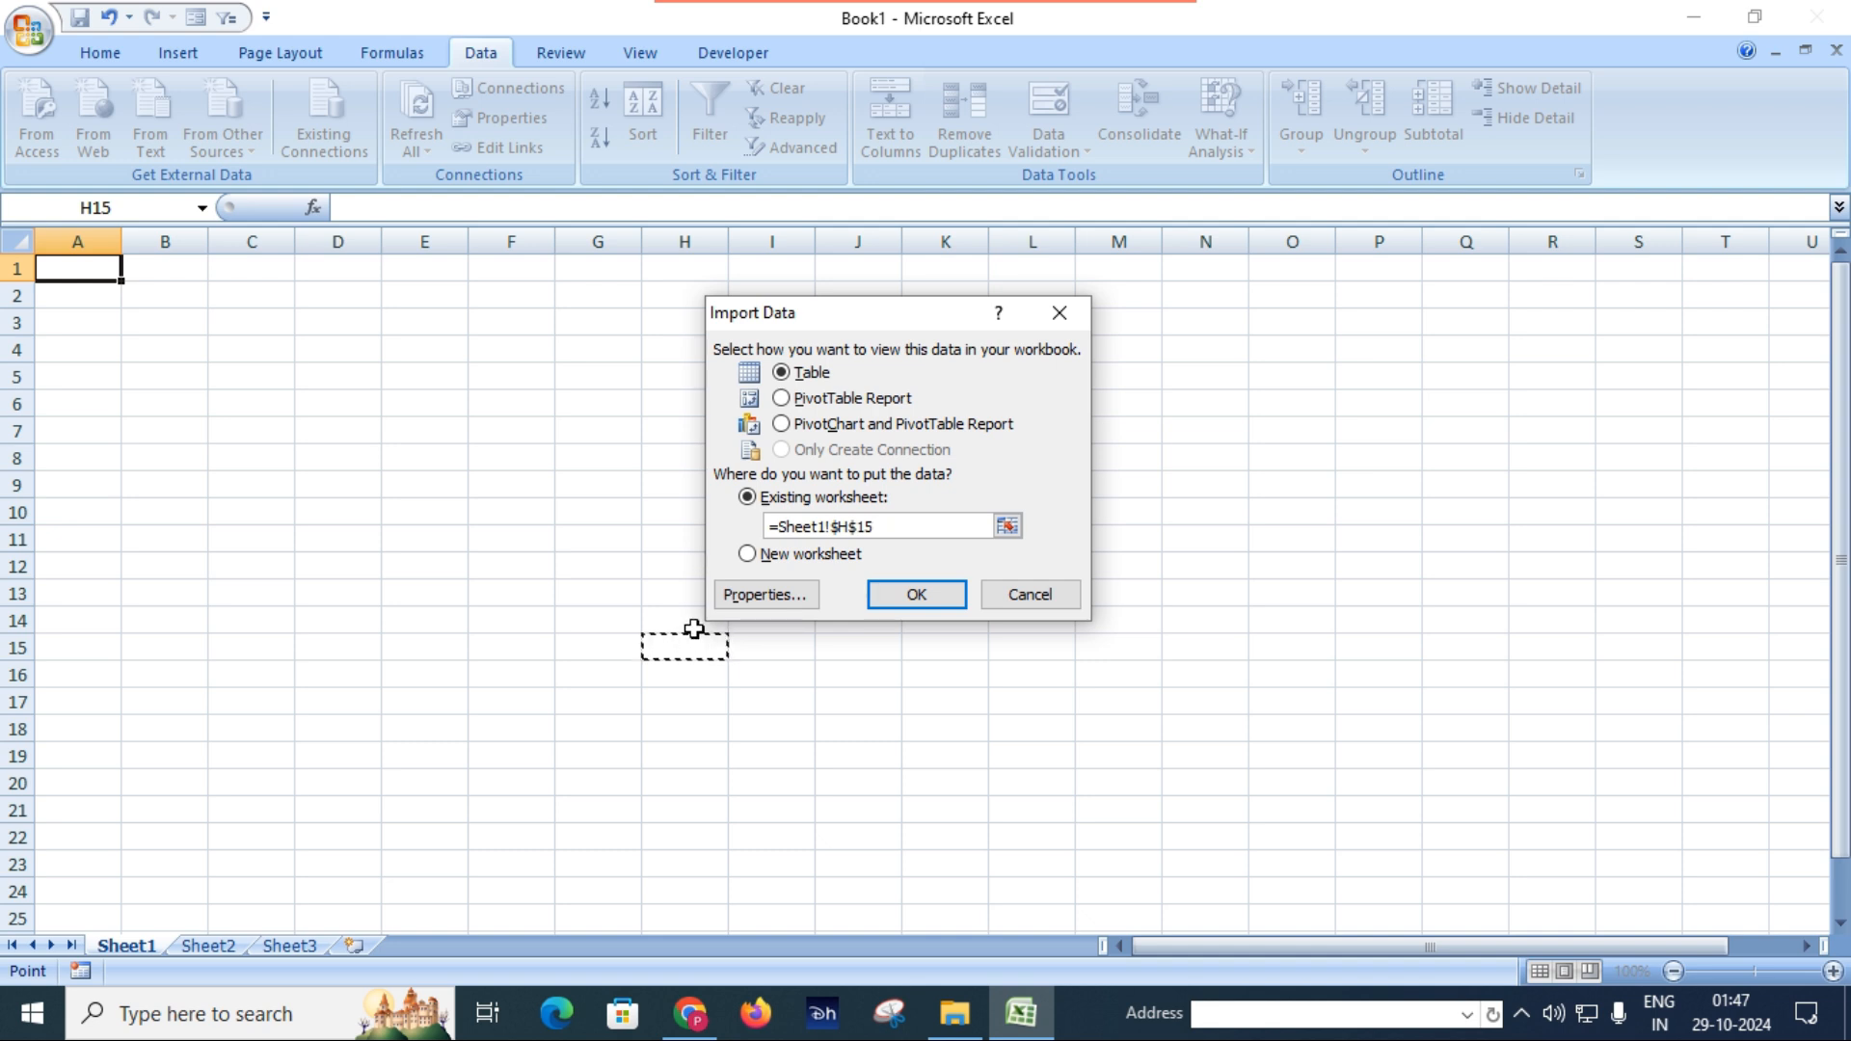
left_click(172, 273)
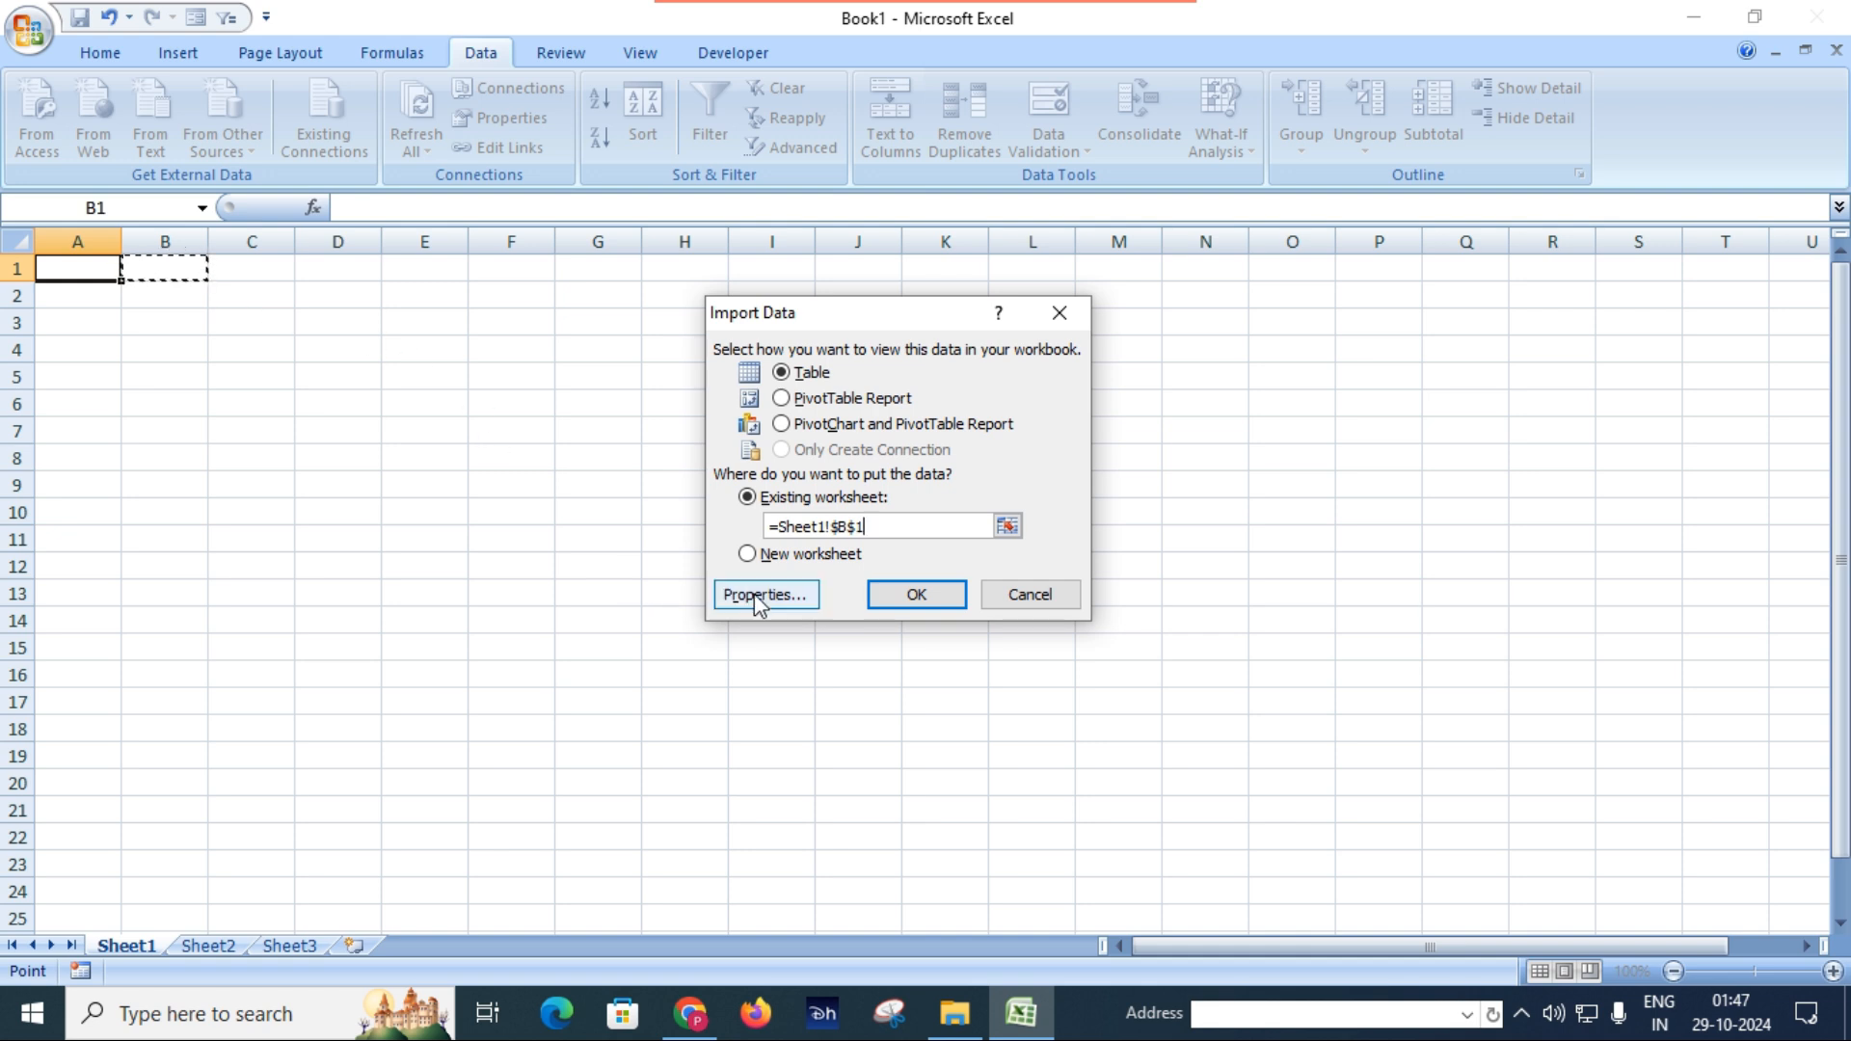
left_click(916, 595)
left_click(921, 602)
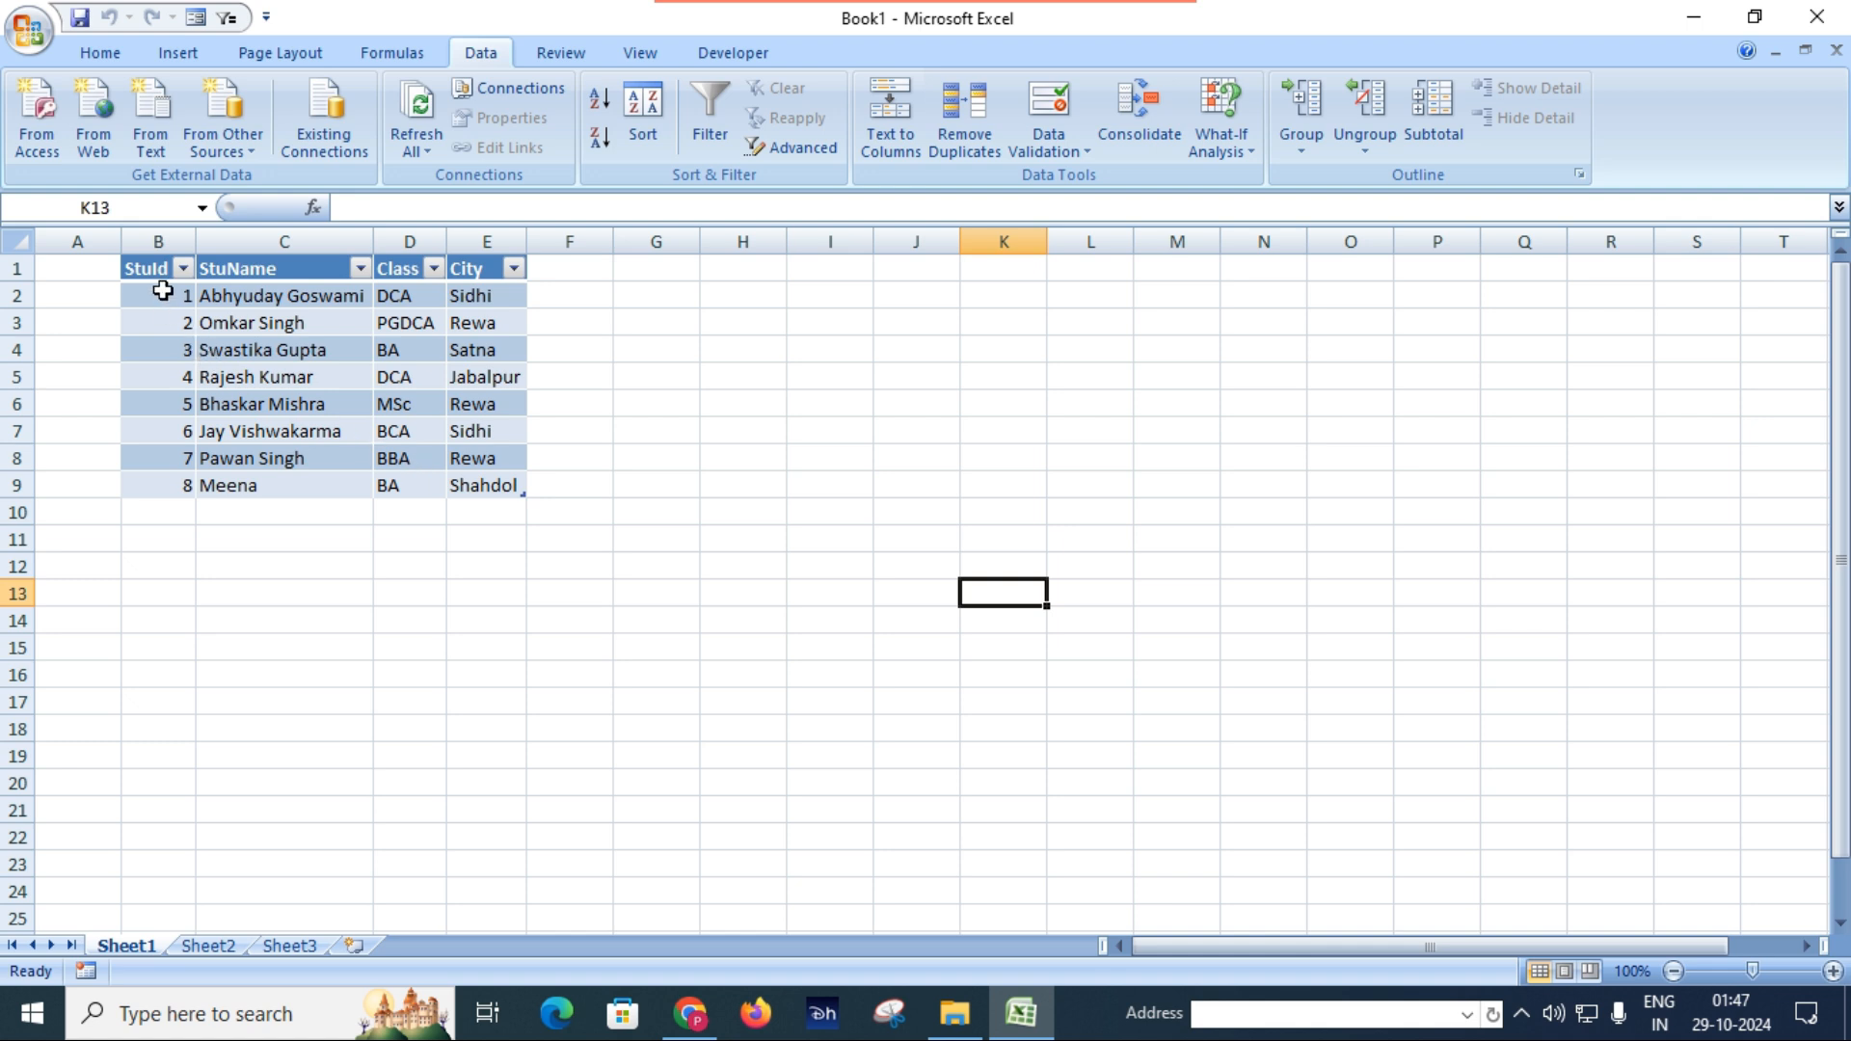
Apply the red banded table style to the imported student table.
left_click_drag(151, 294, 514, 485)
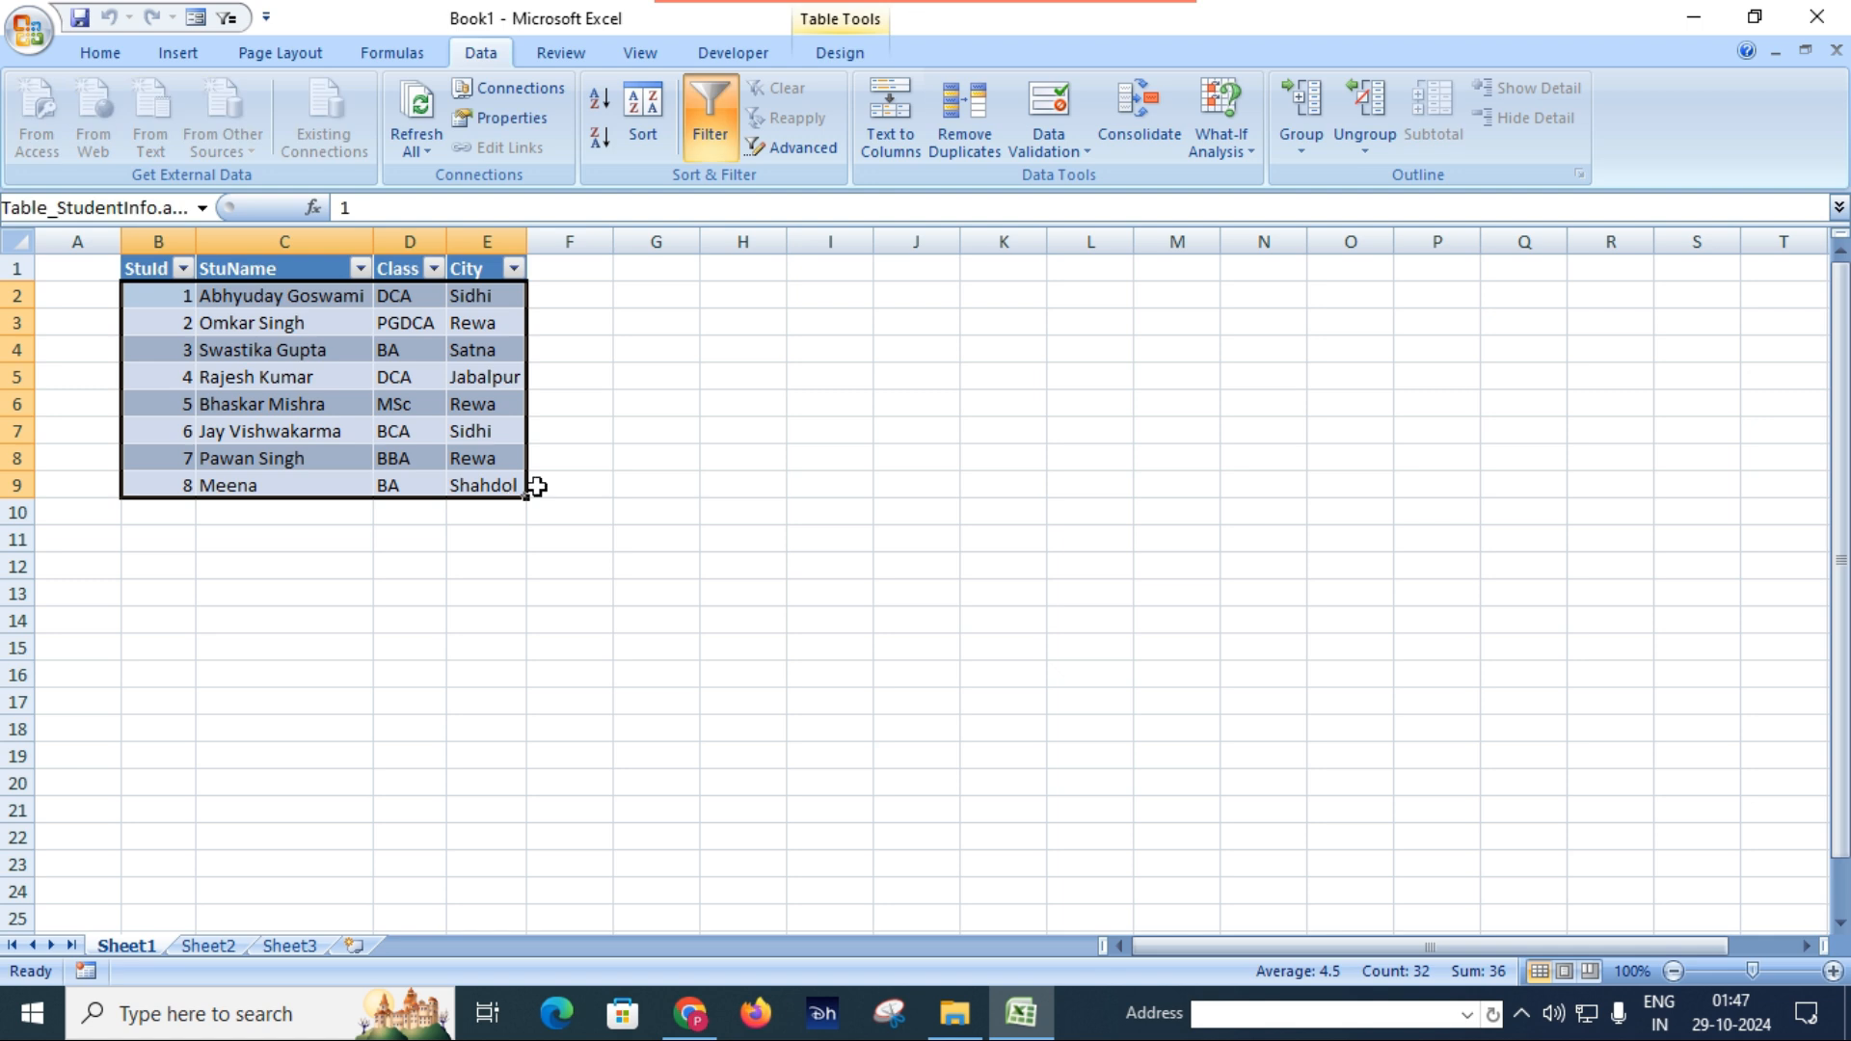
left_click(835, 58)
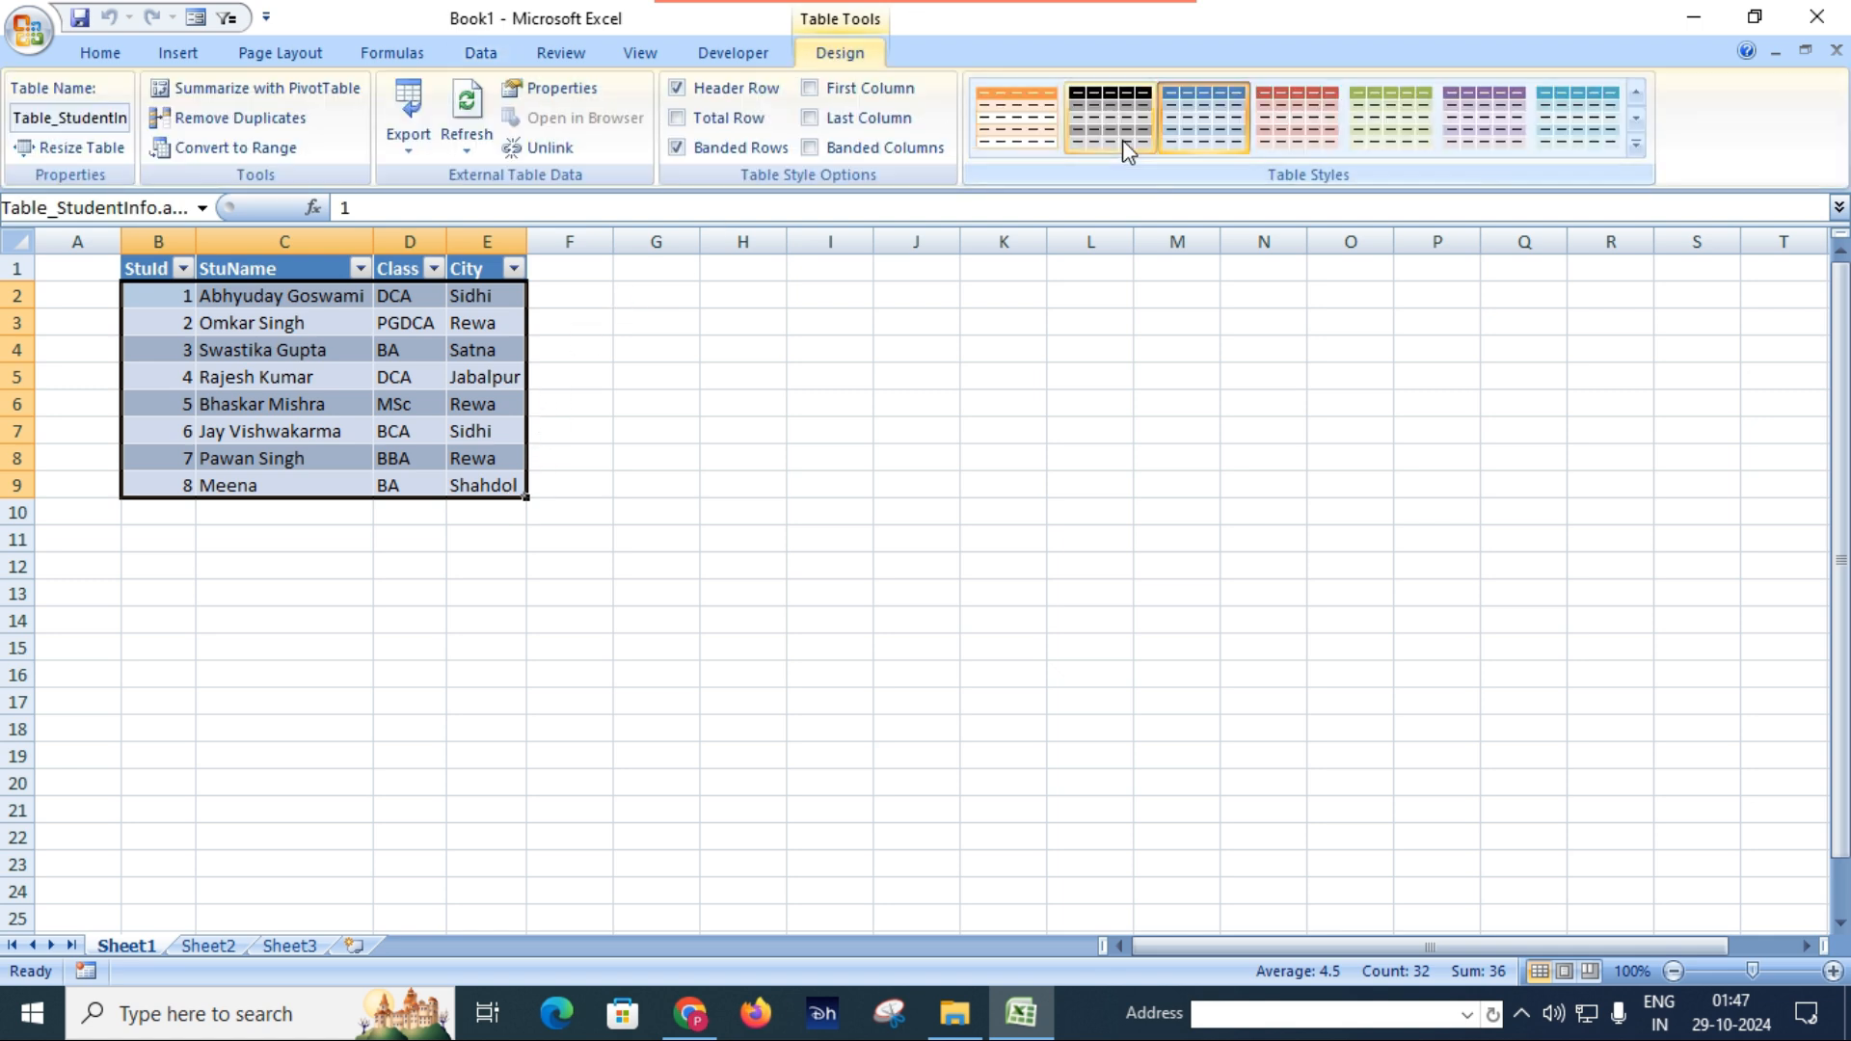
left_click(1299, 121)
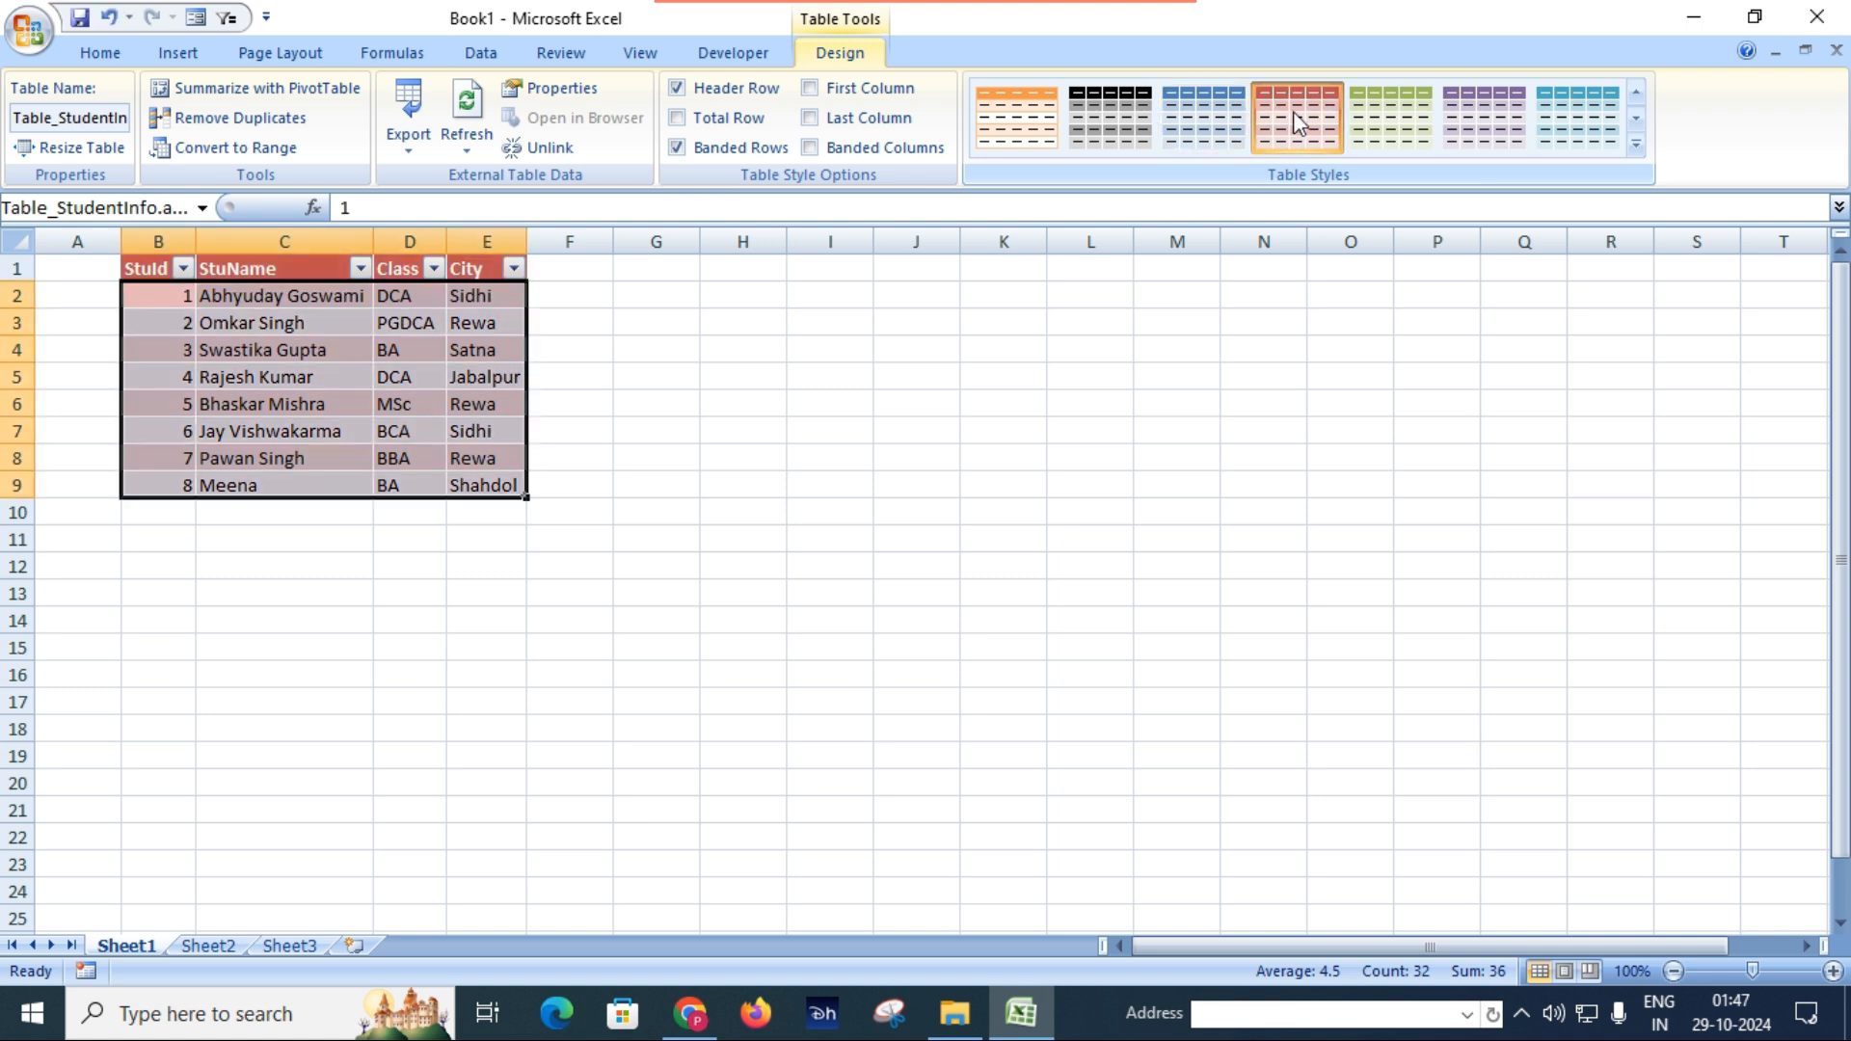
left_click(622, 425)
left_click(455, 322)
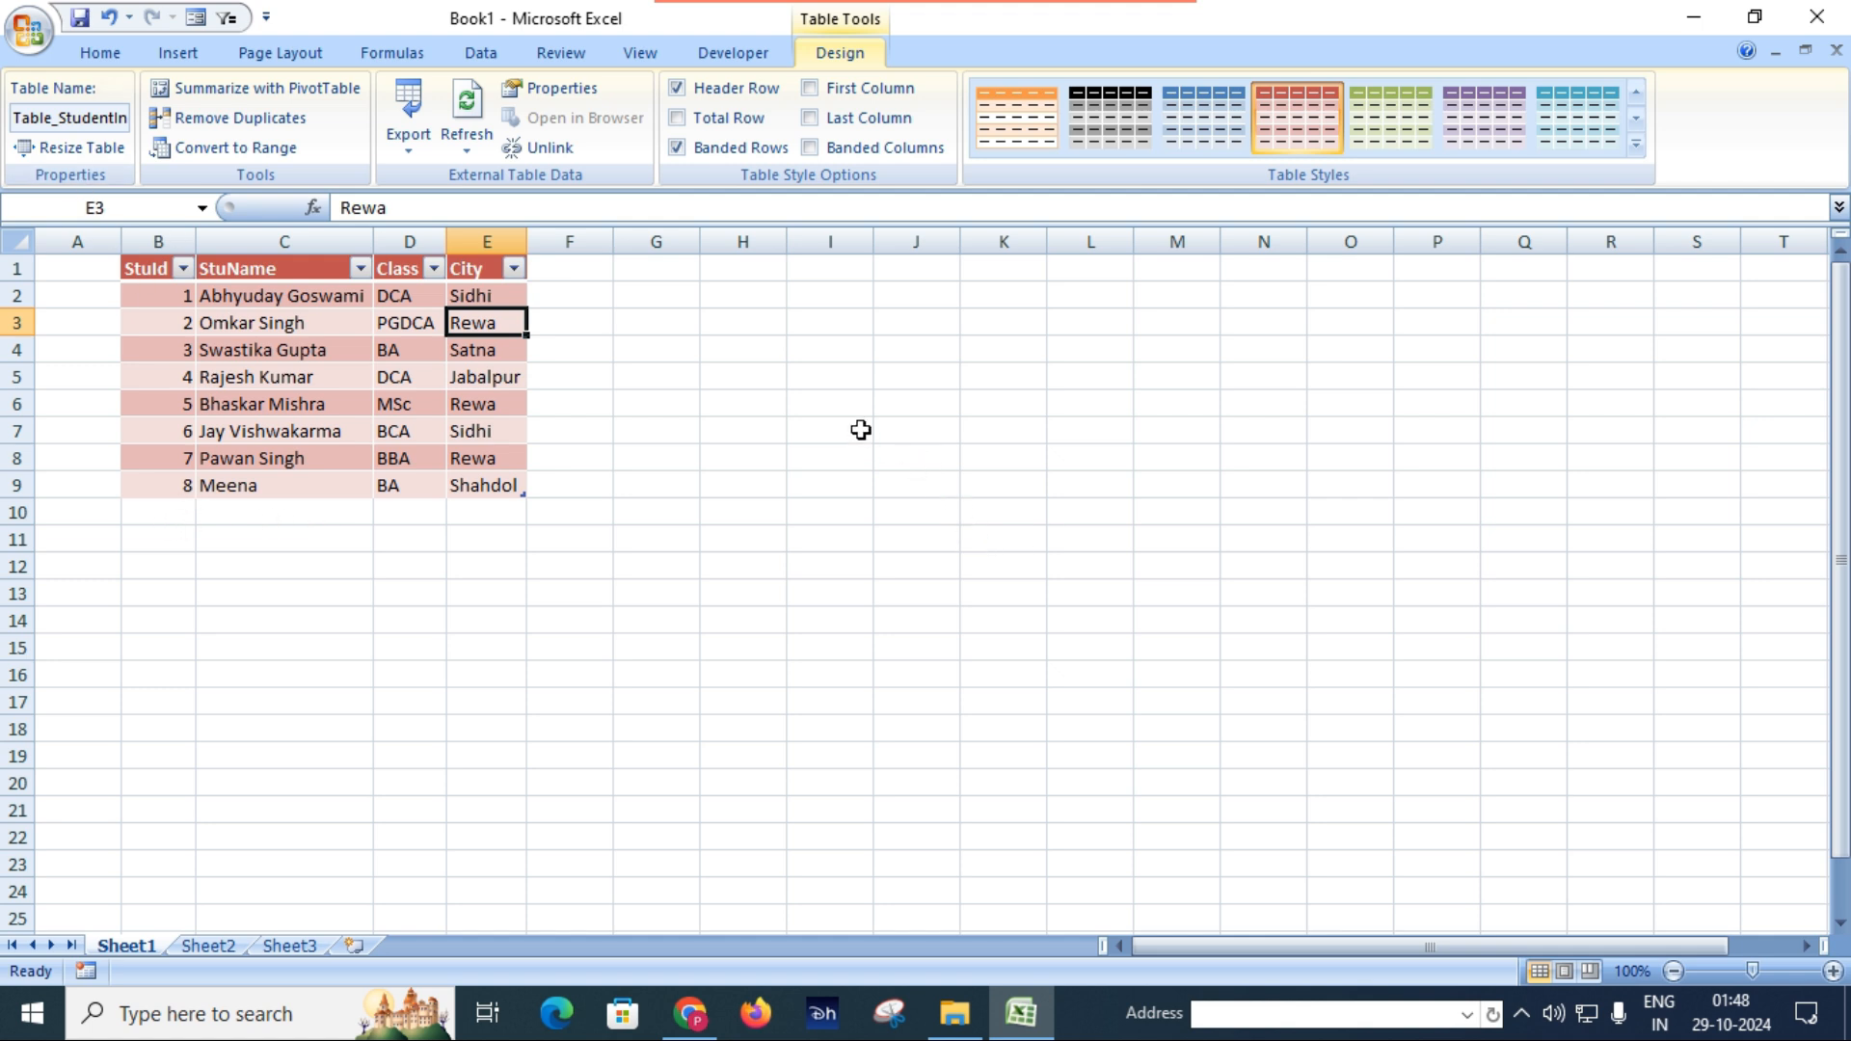
left_click(328, 357)
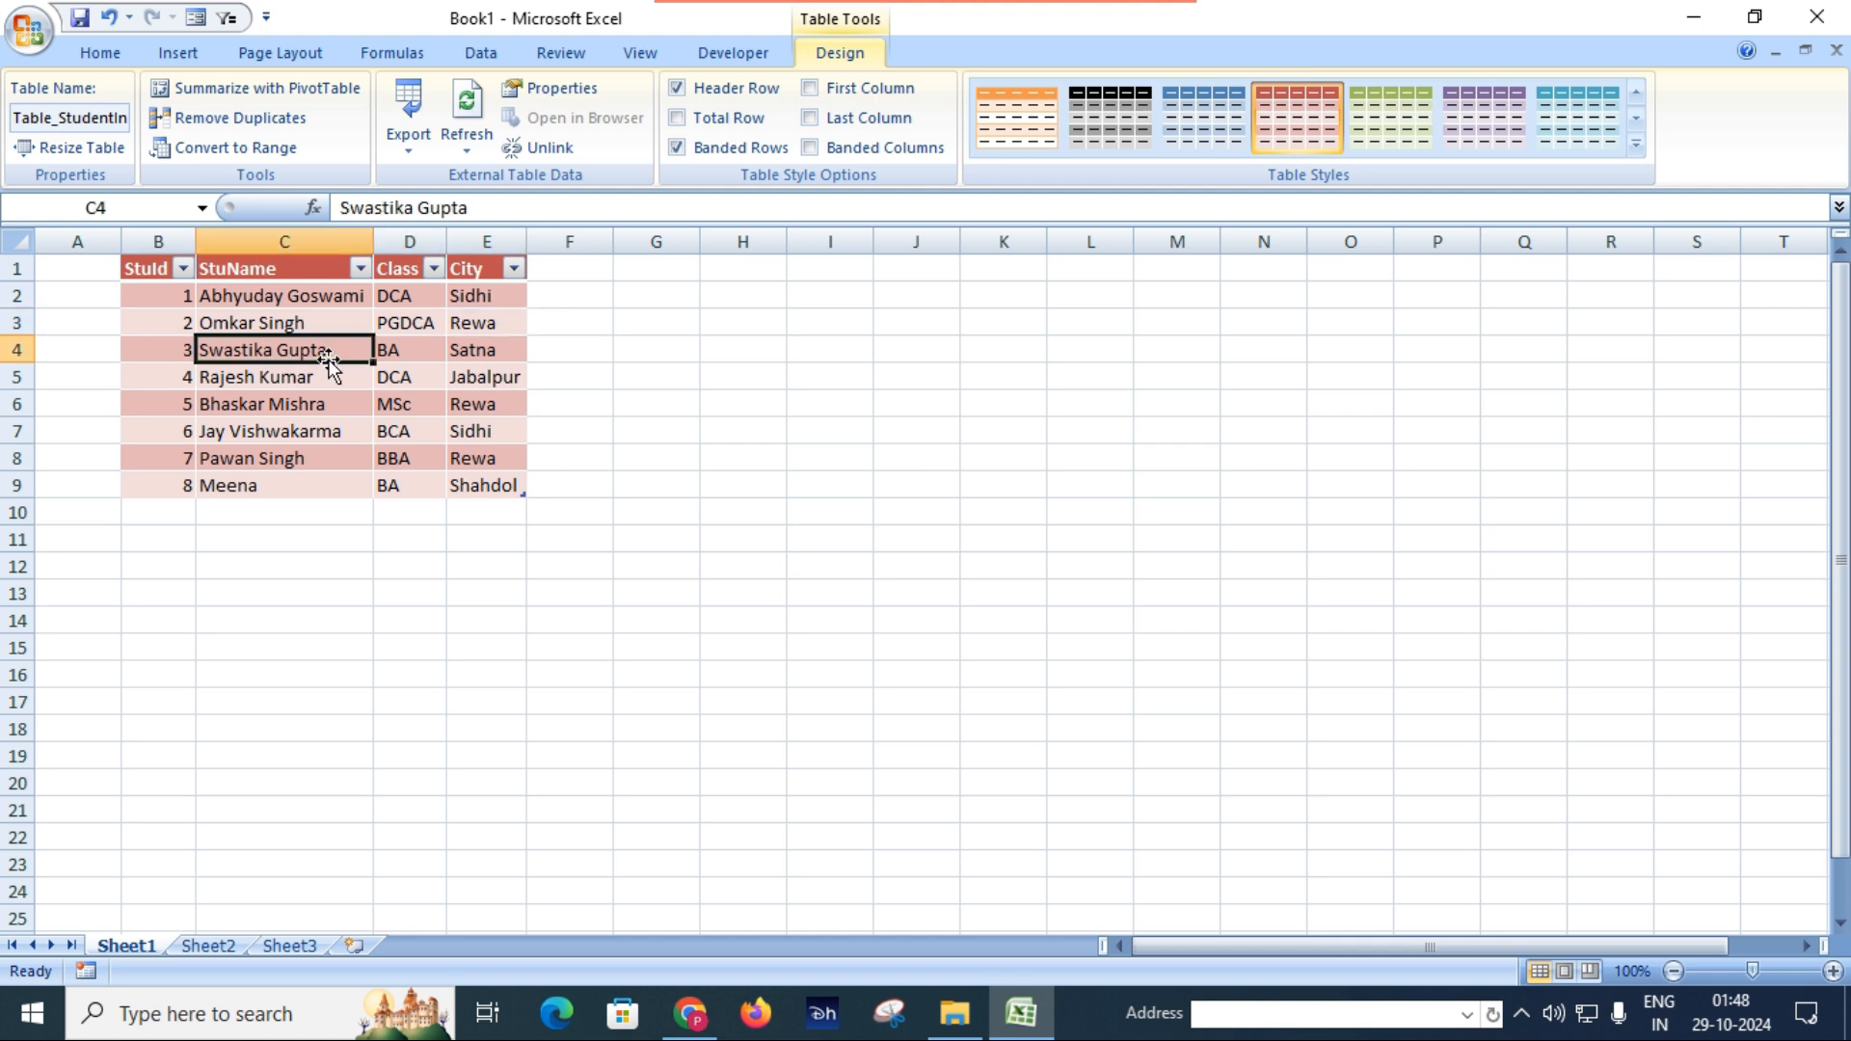
left_click(607, 375)
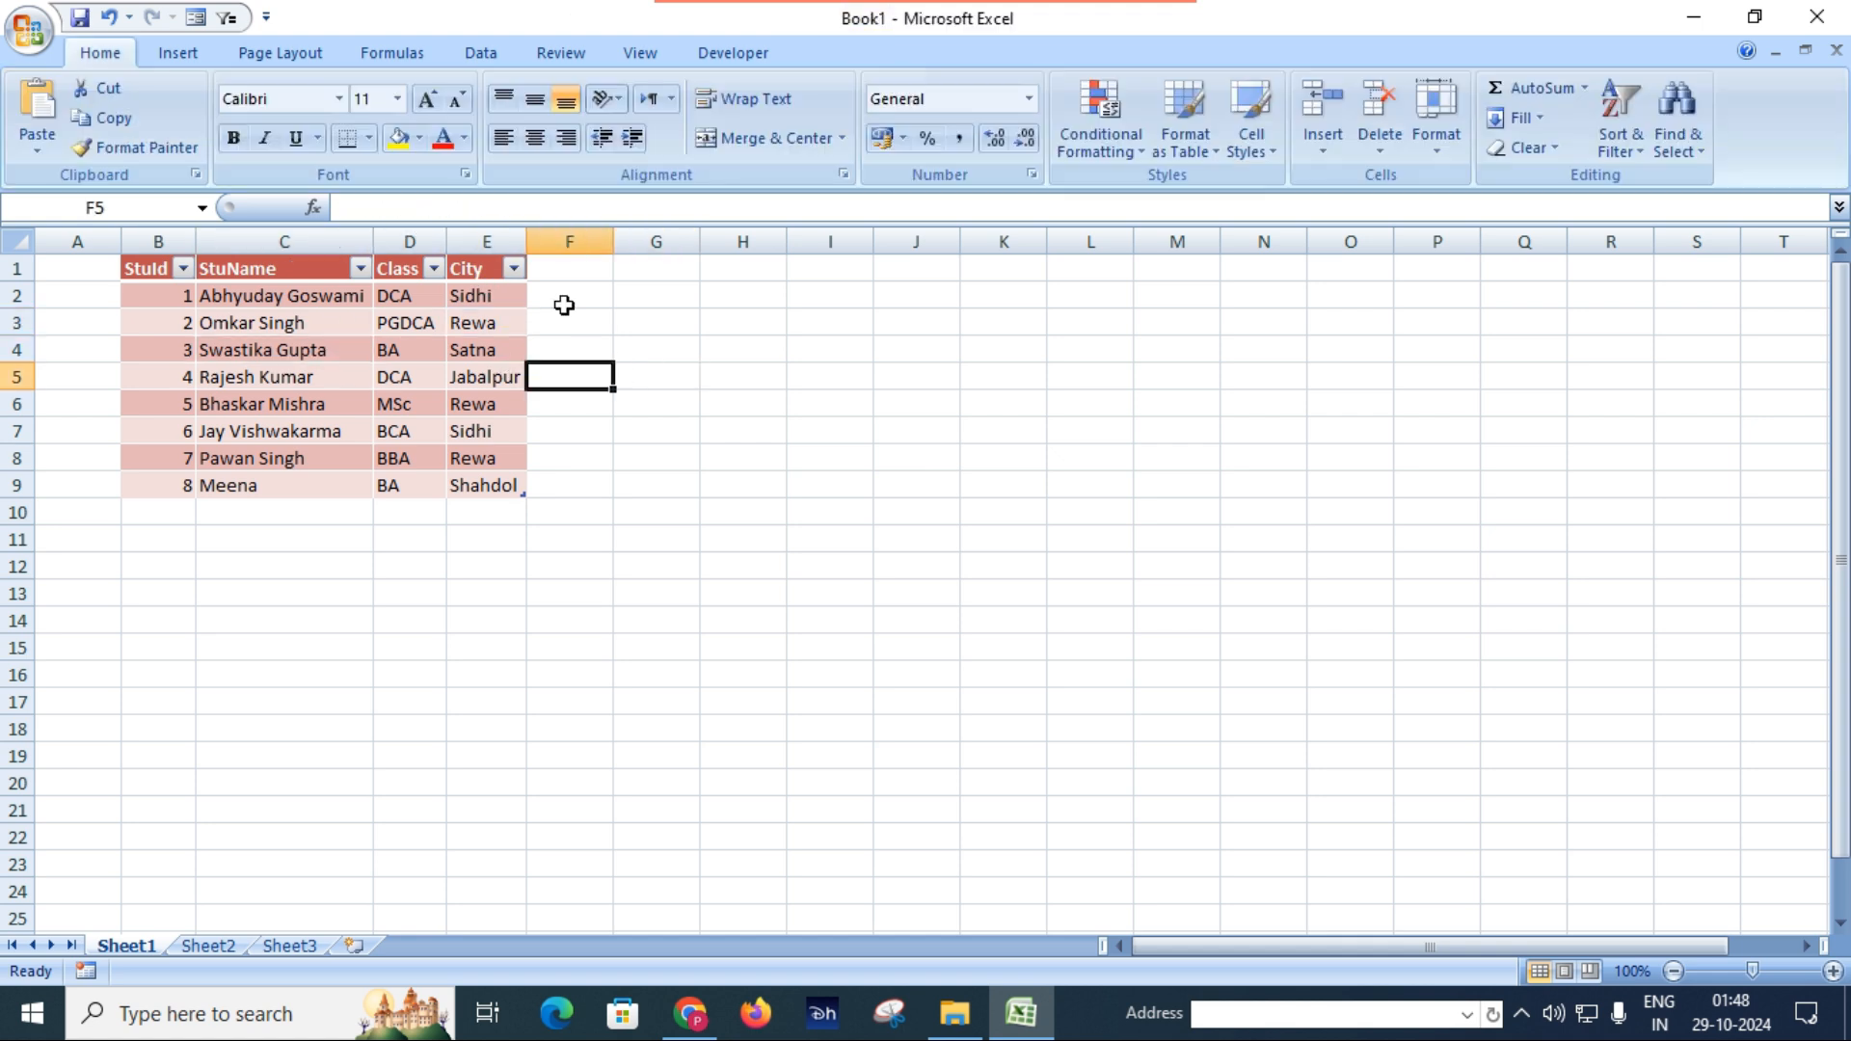
Save the workbook in Documents under the file name data and close it.
left_click(79, 19)
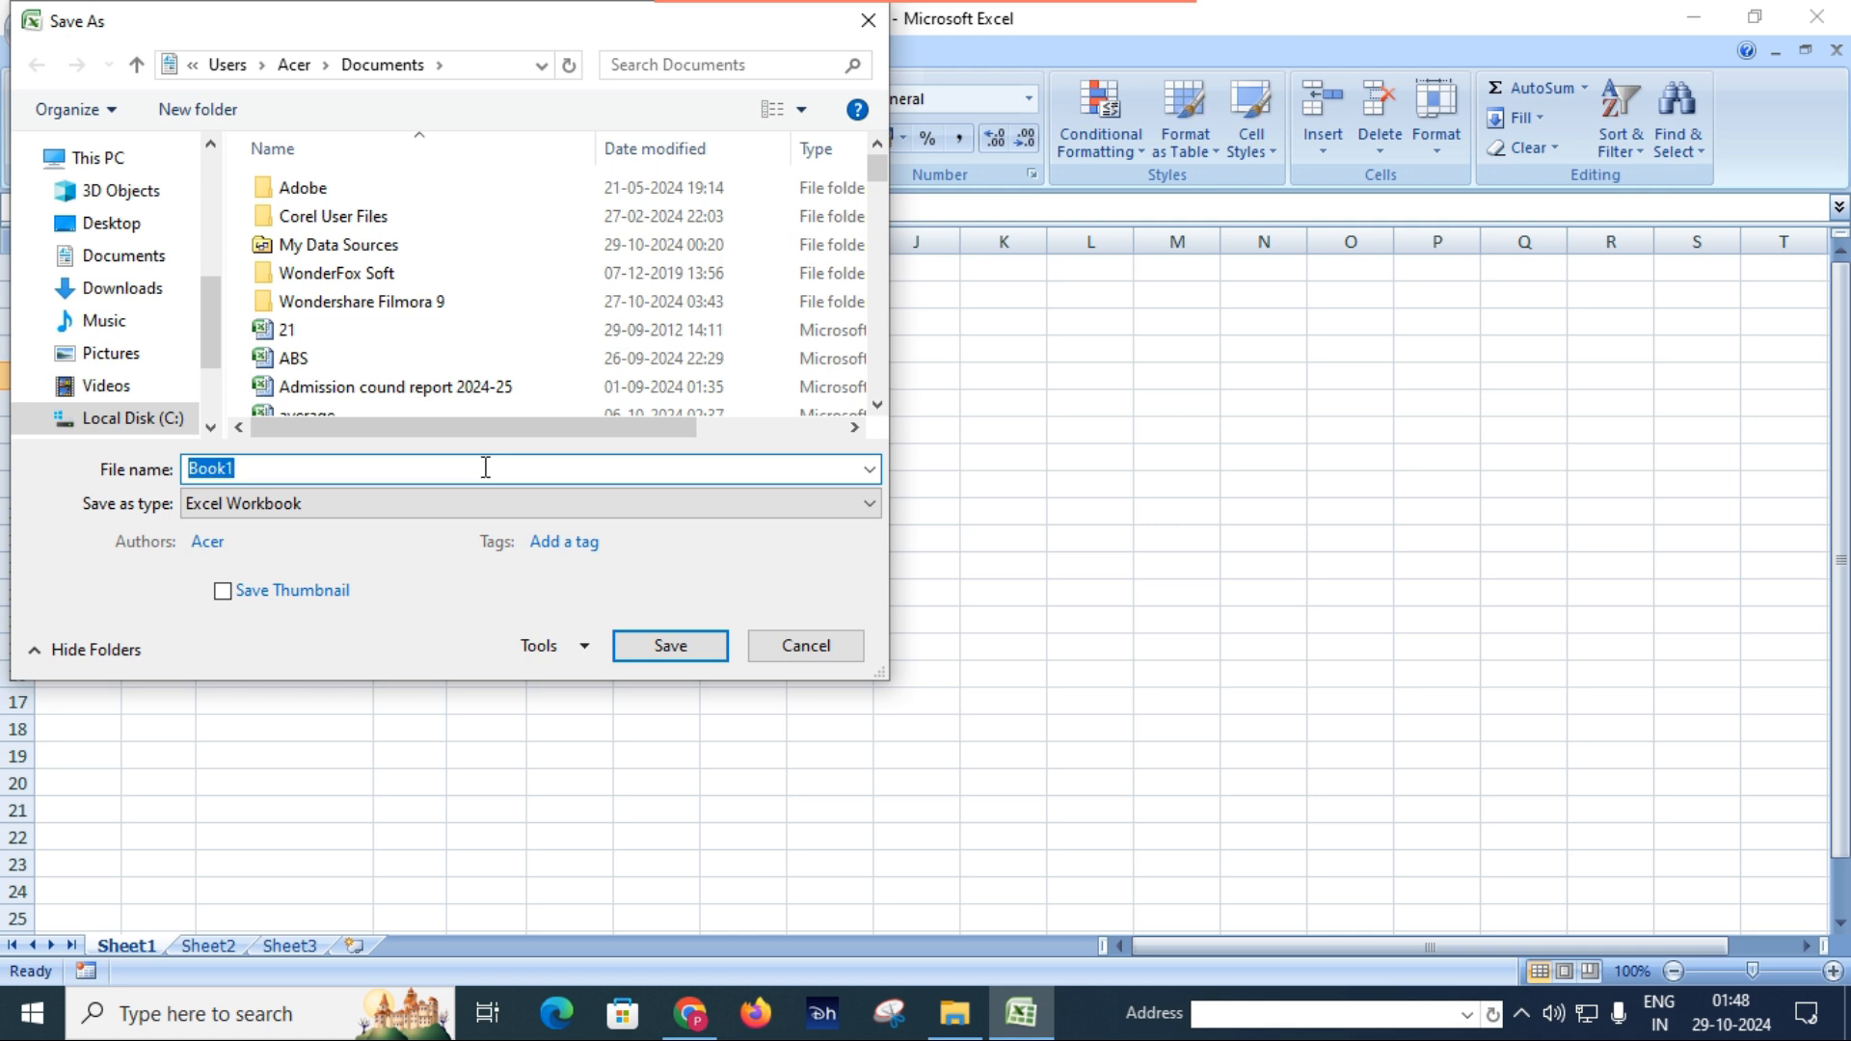
type("data")
key("Return")
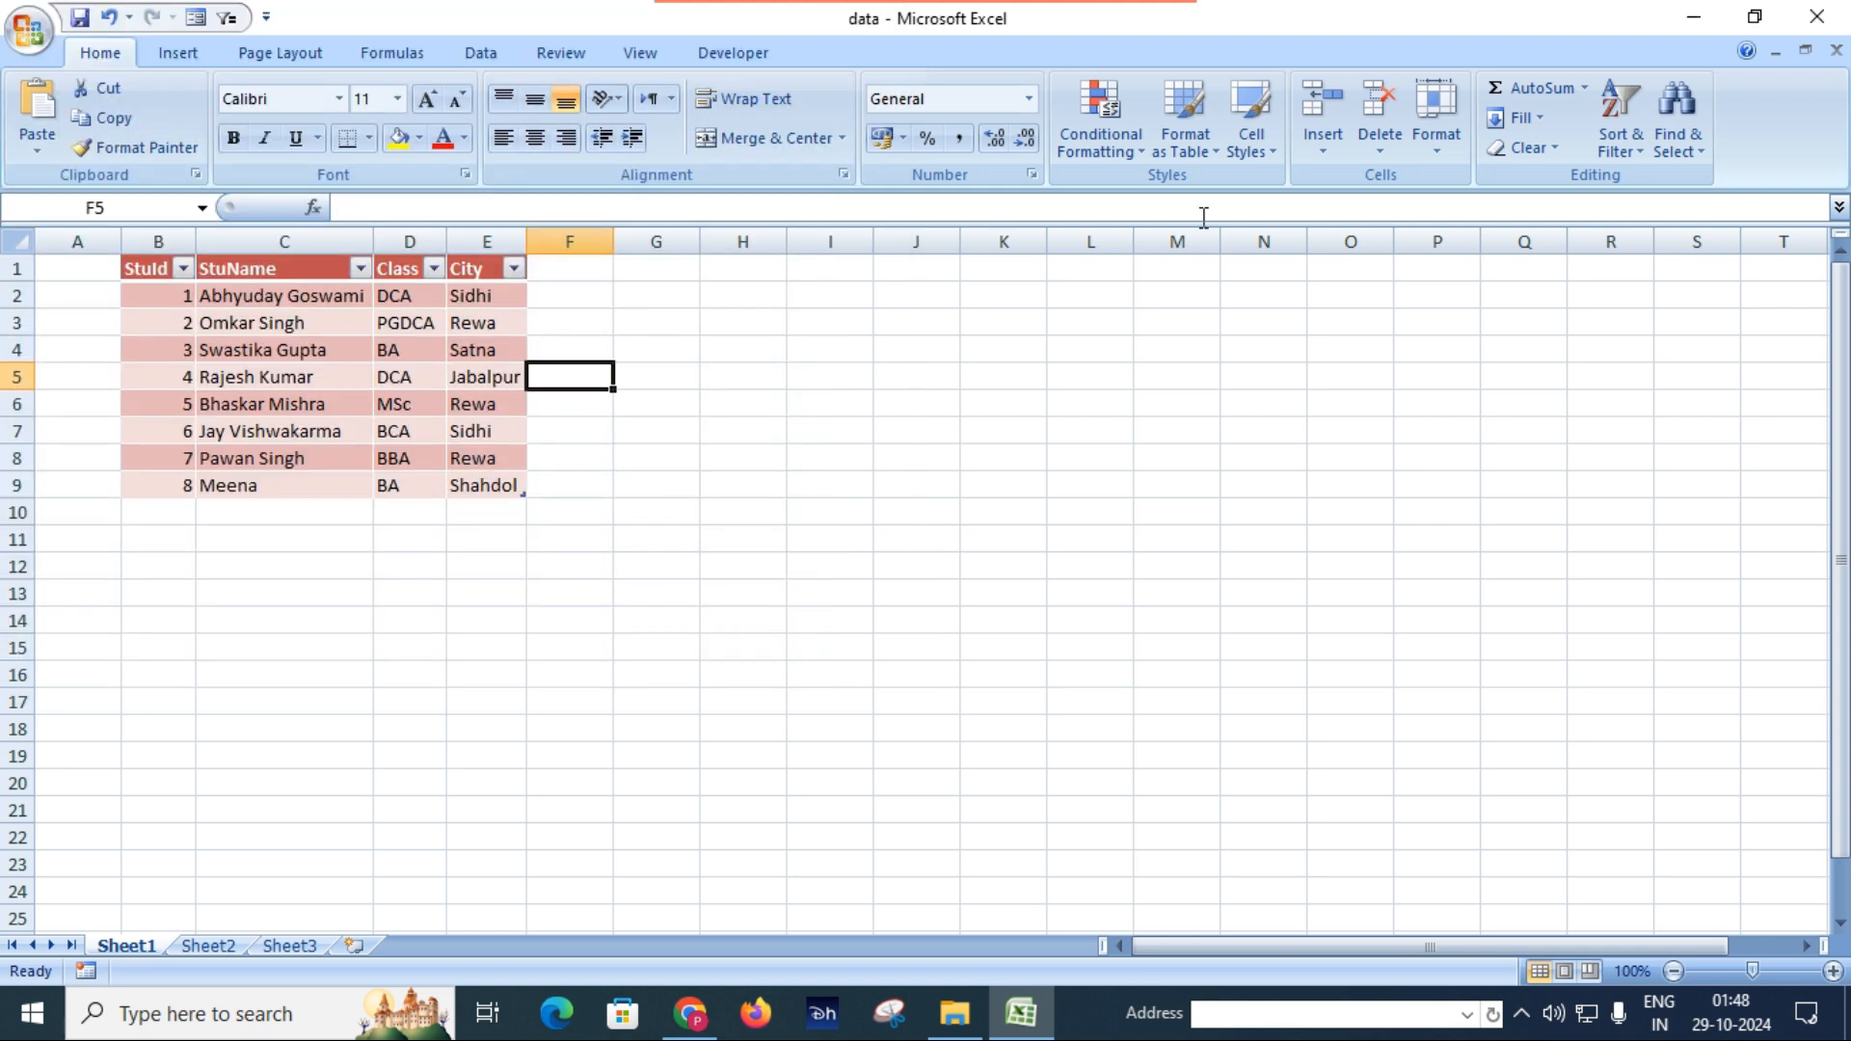
left_click(1816, 17)
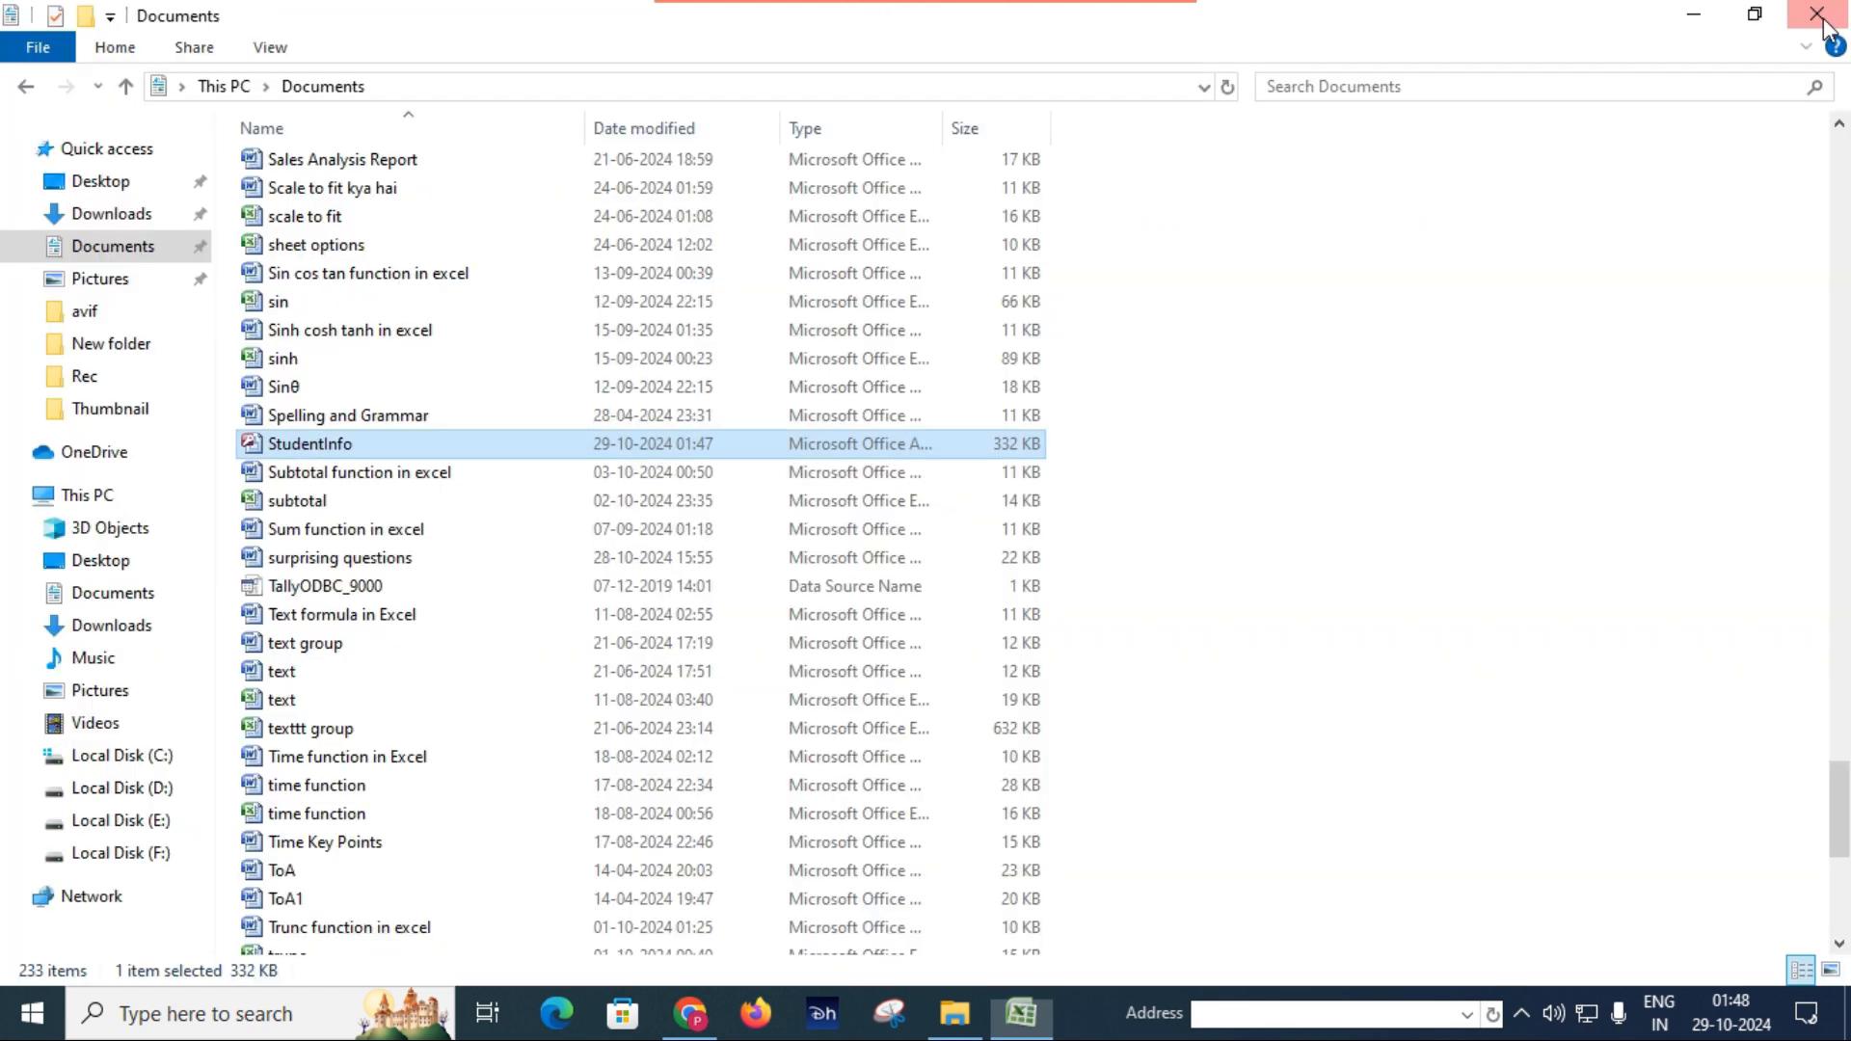
Reopen the StudentInfo database's Students table and add a record with the student's name, class BCA and city Indore.
double_click(356, 448)
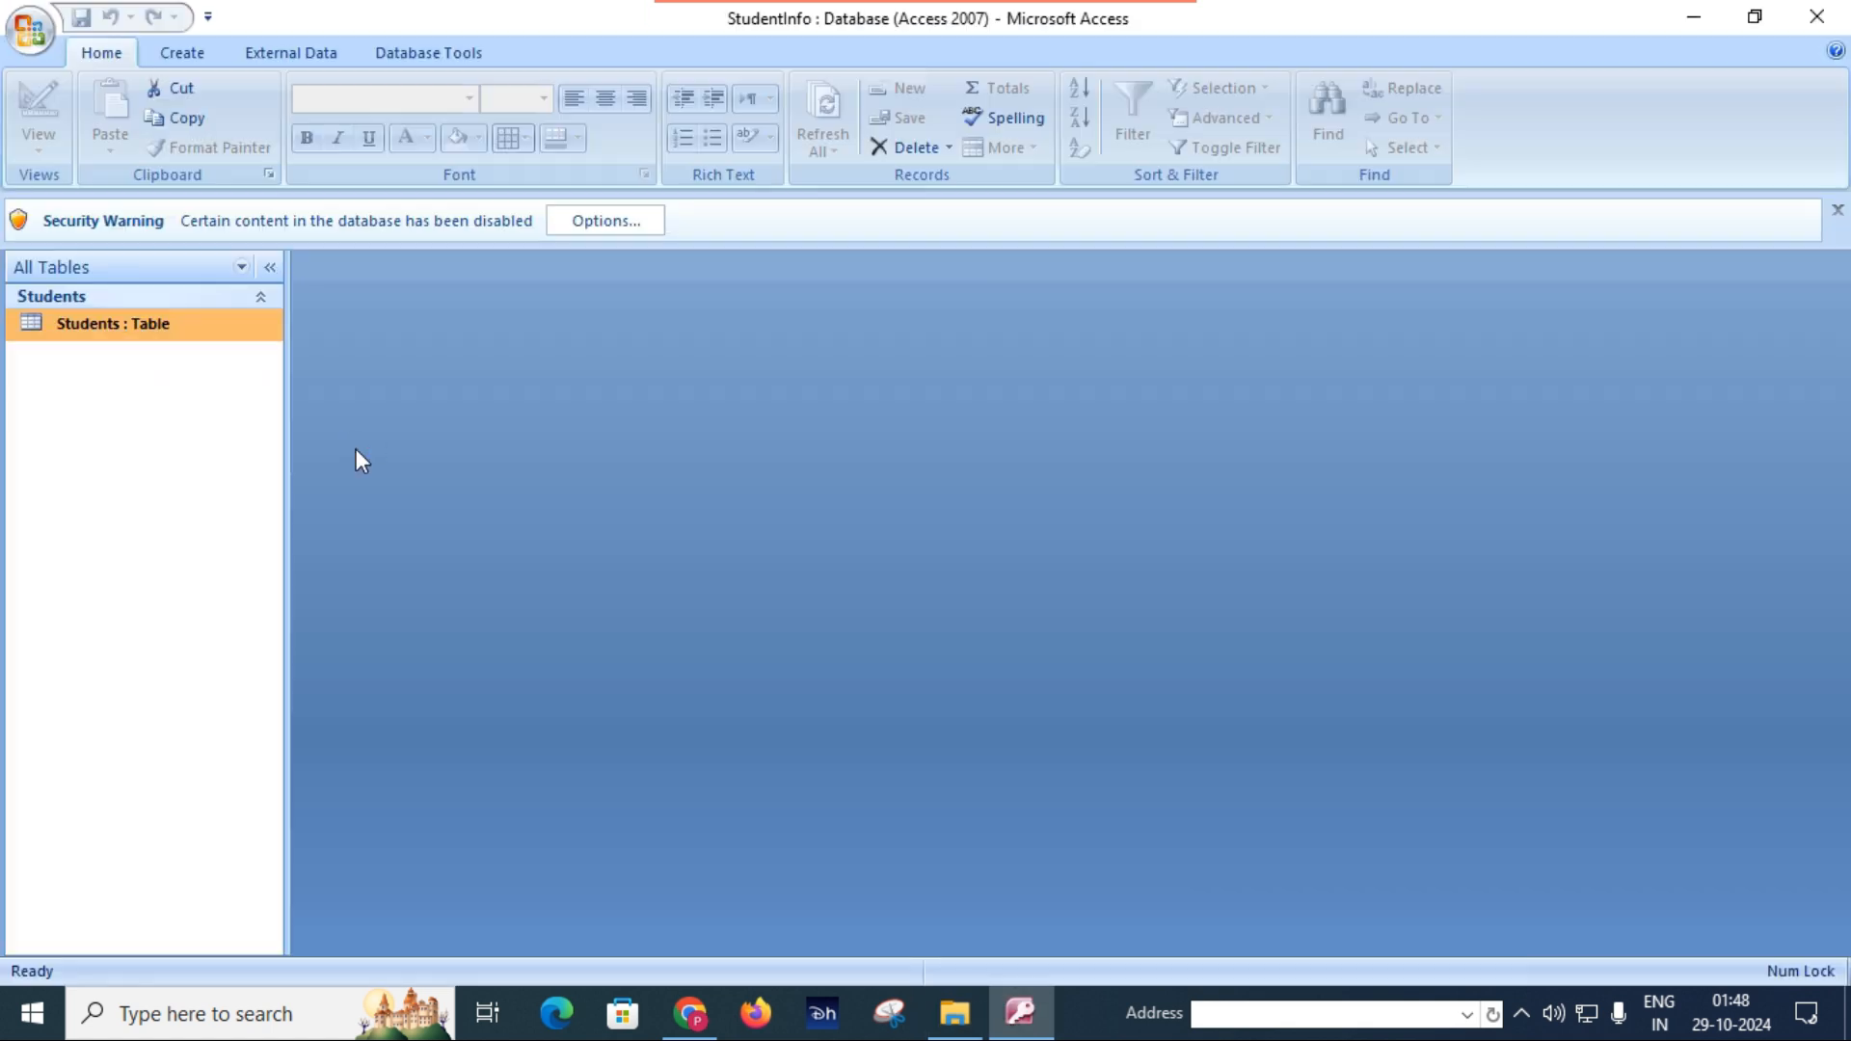
double_click(248, 328)
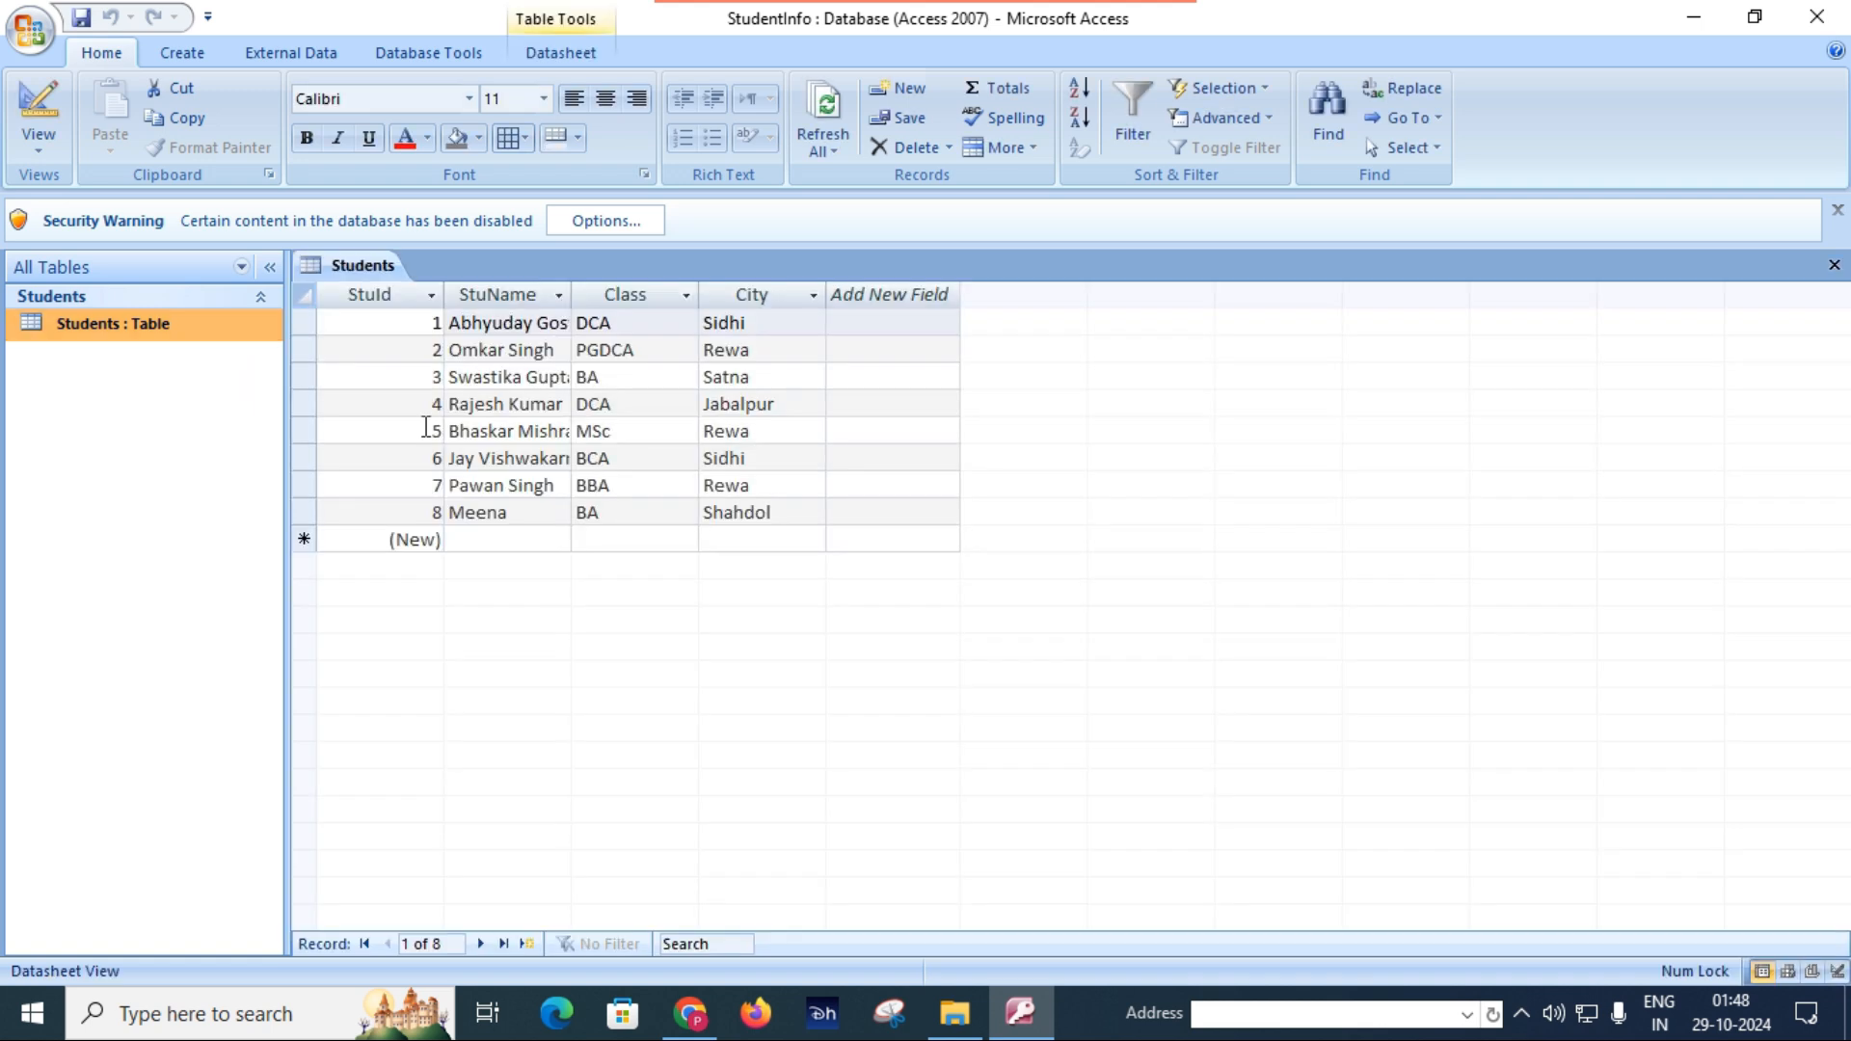
left_click(508, 543)
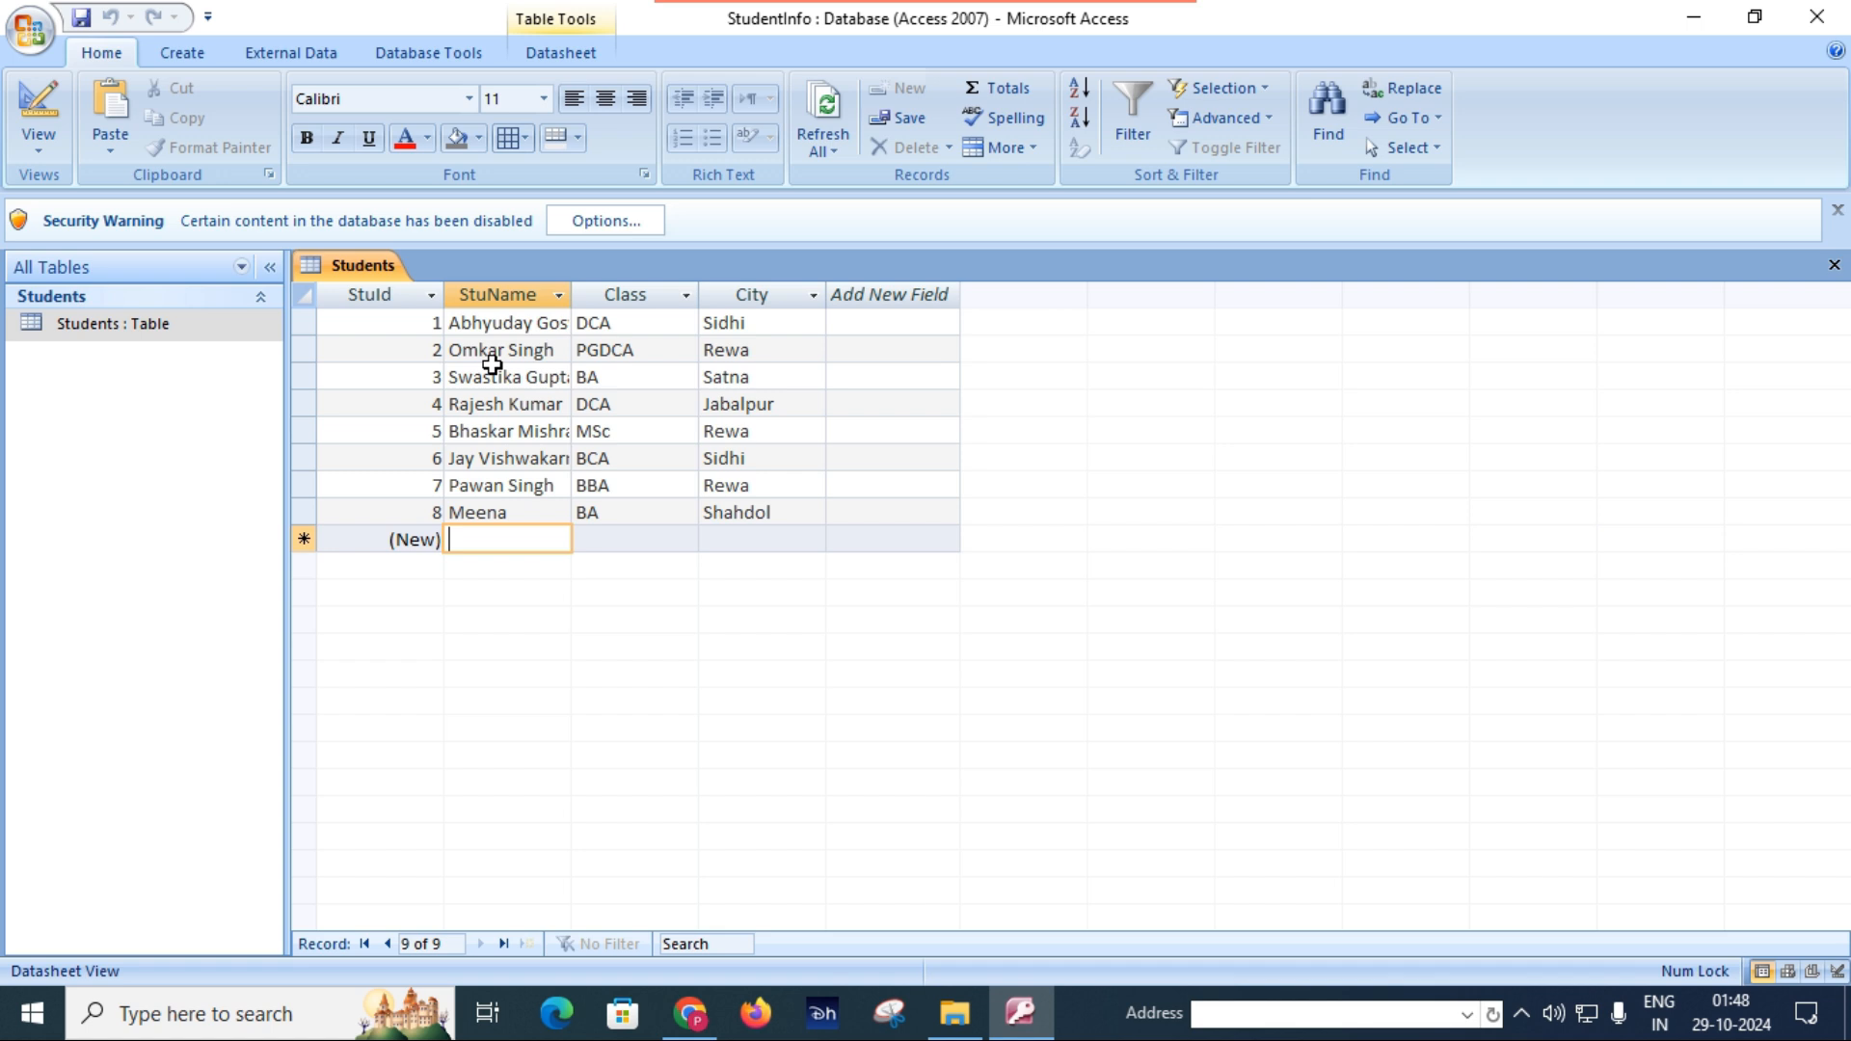
type("Kishan")
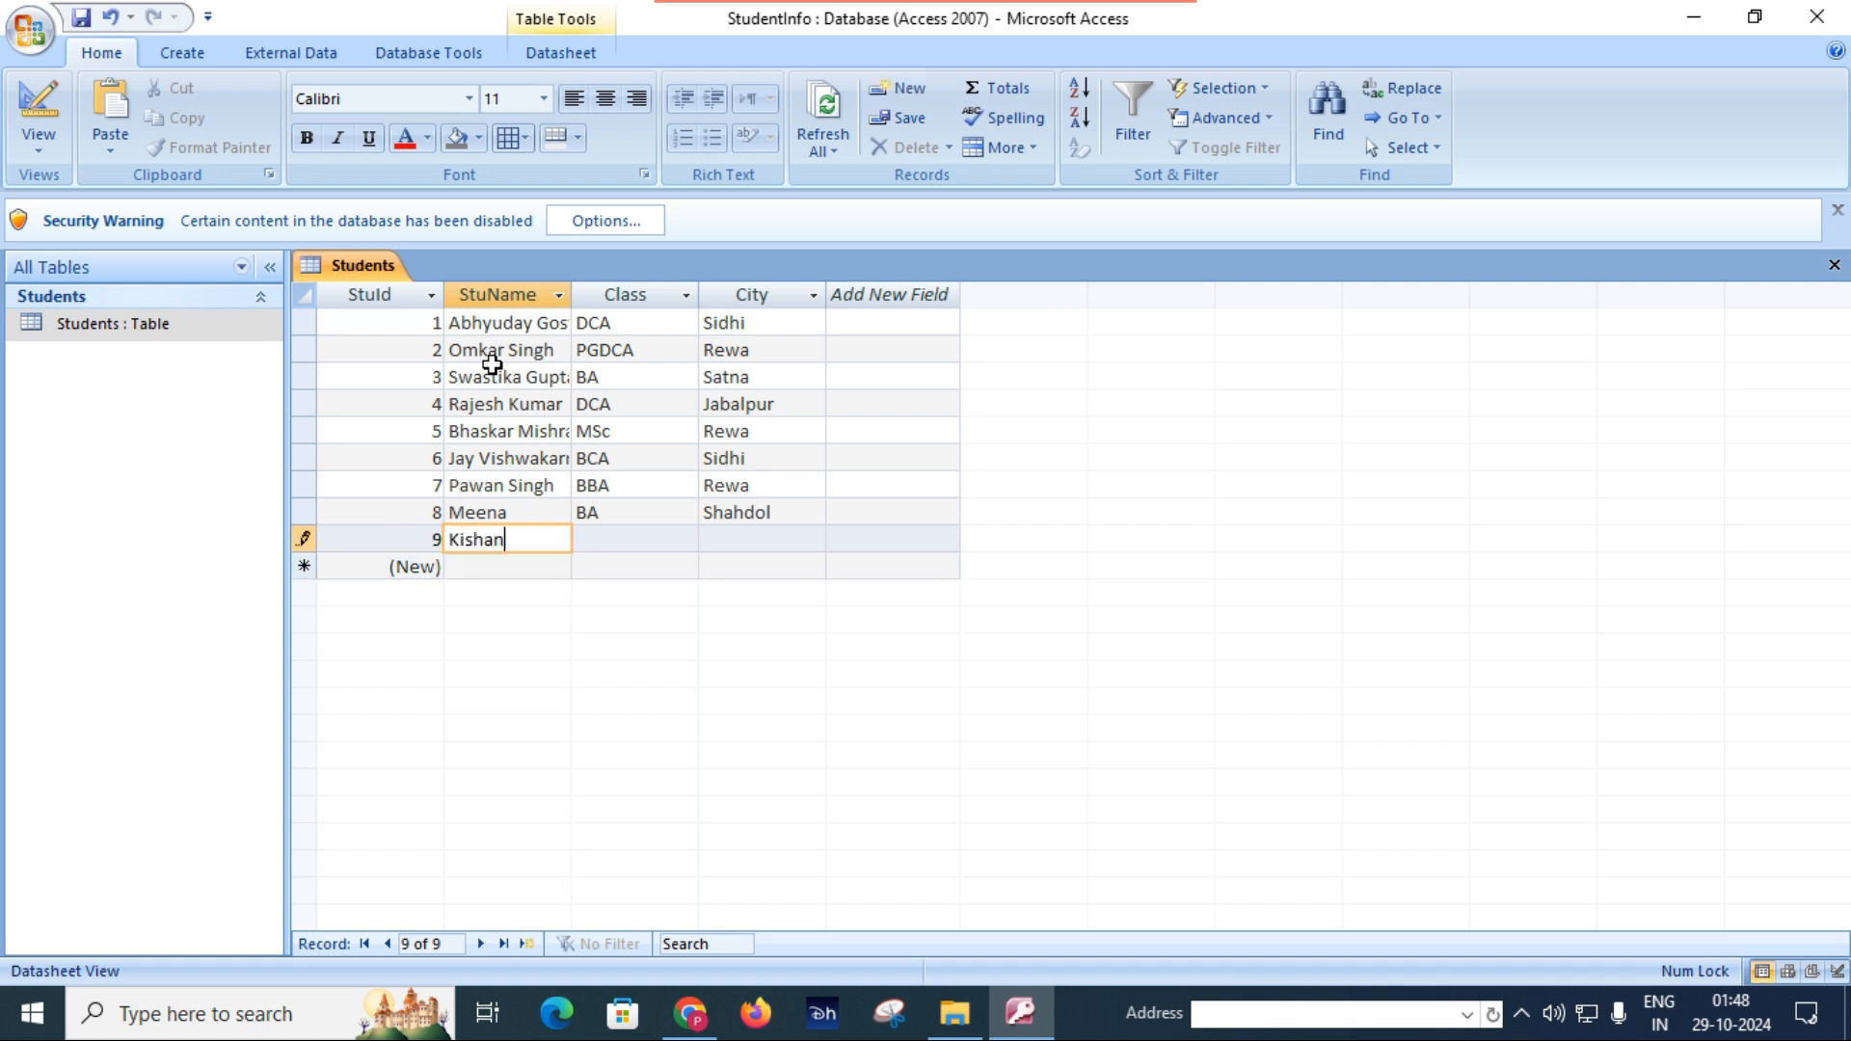
key("Tab")
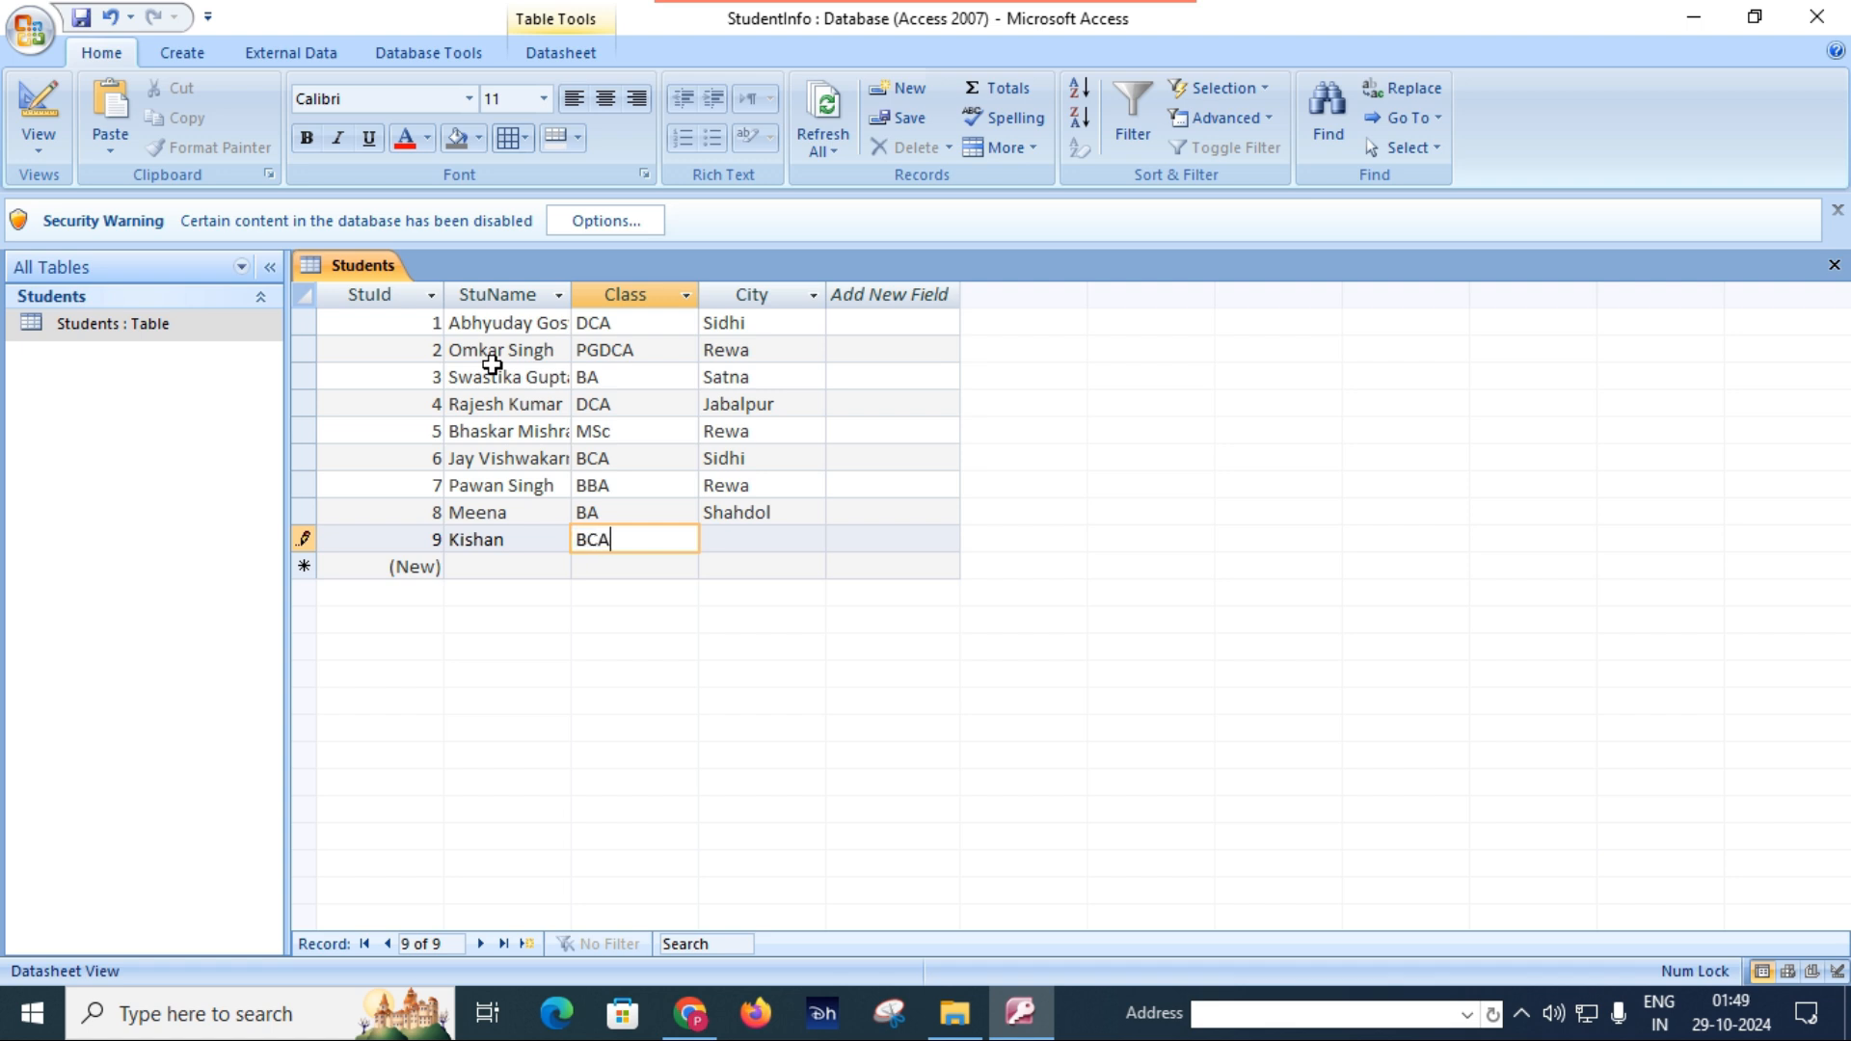
key("Tab")
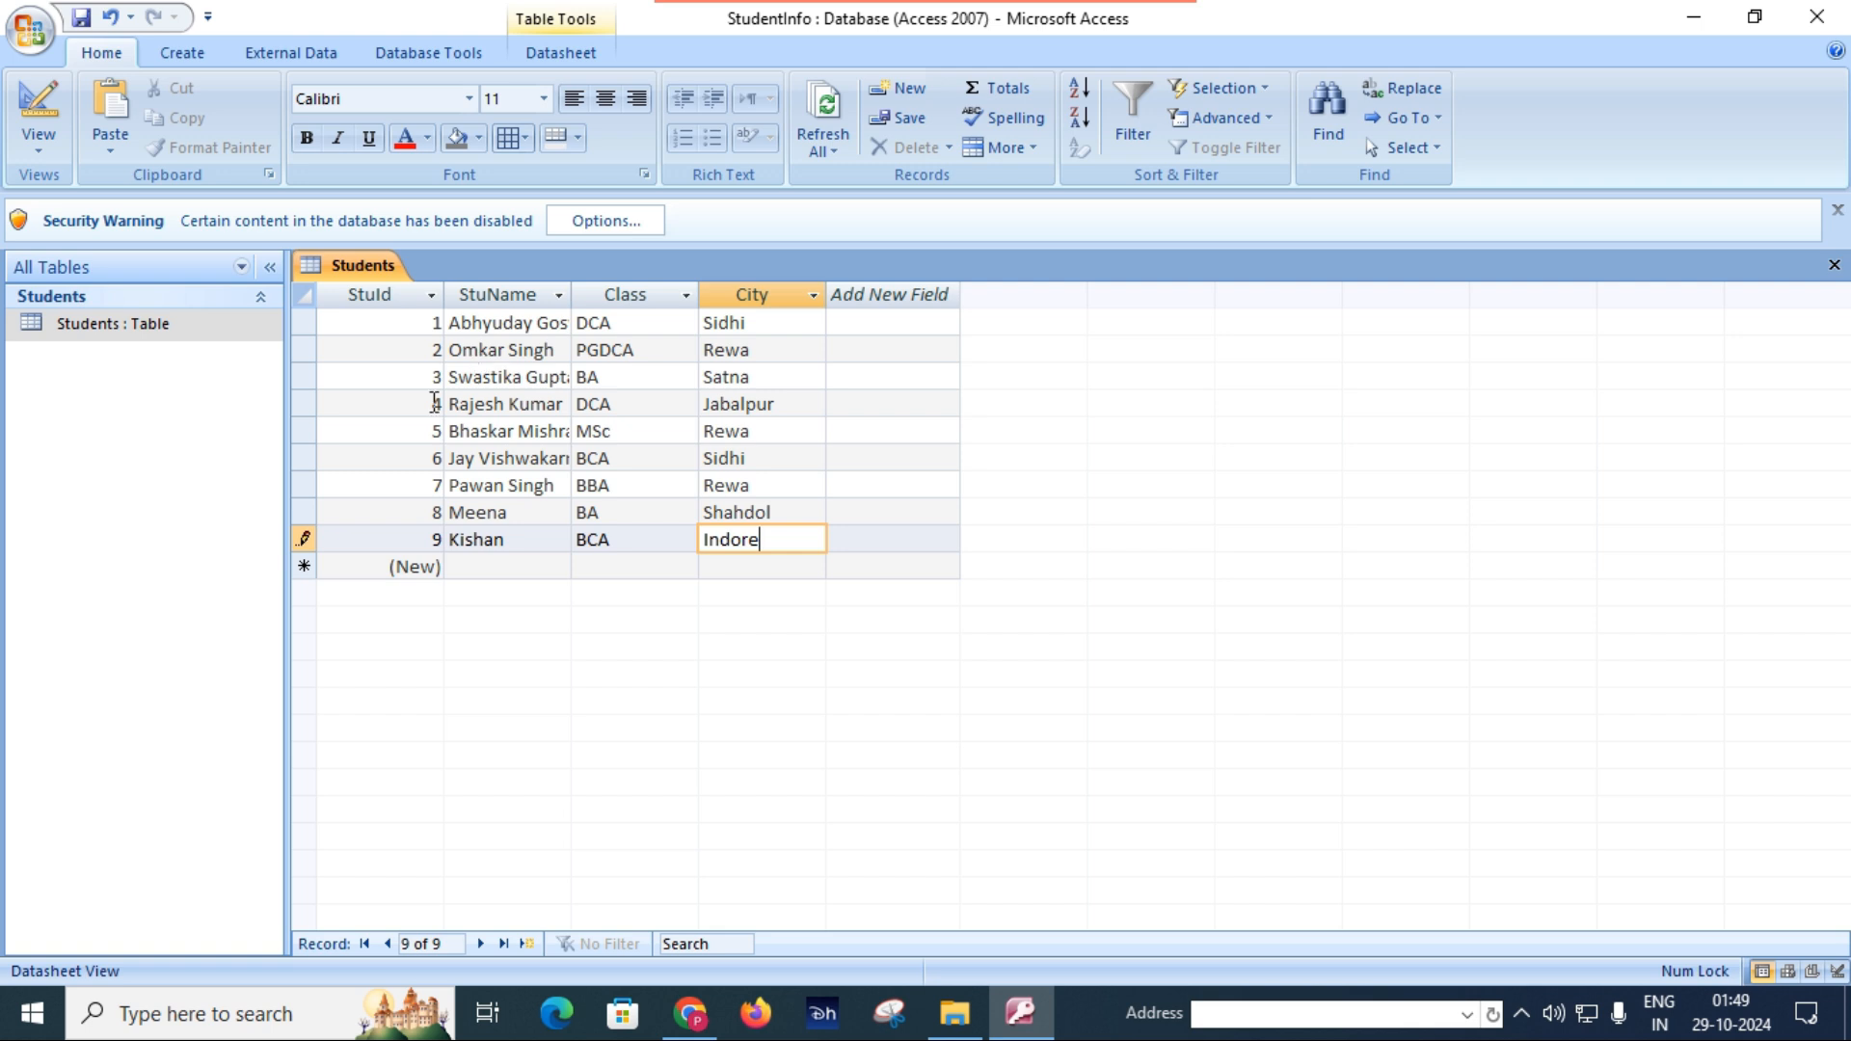
key("Tab")
Add another record with the student's name, class BBA and city Jabalpur to the Students table, and save it.
left_click(517, 564)
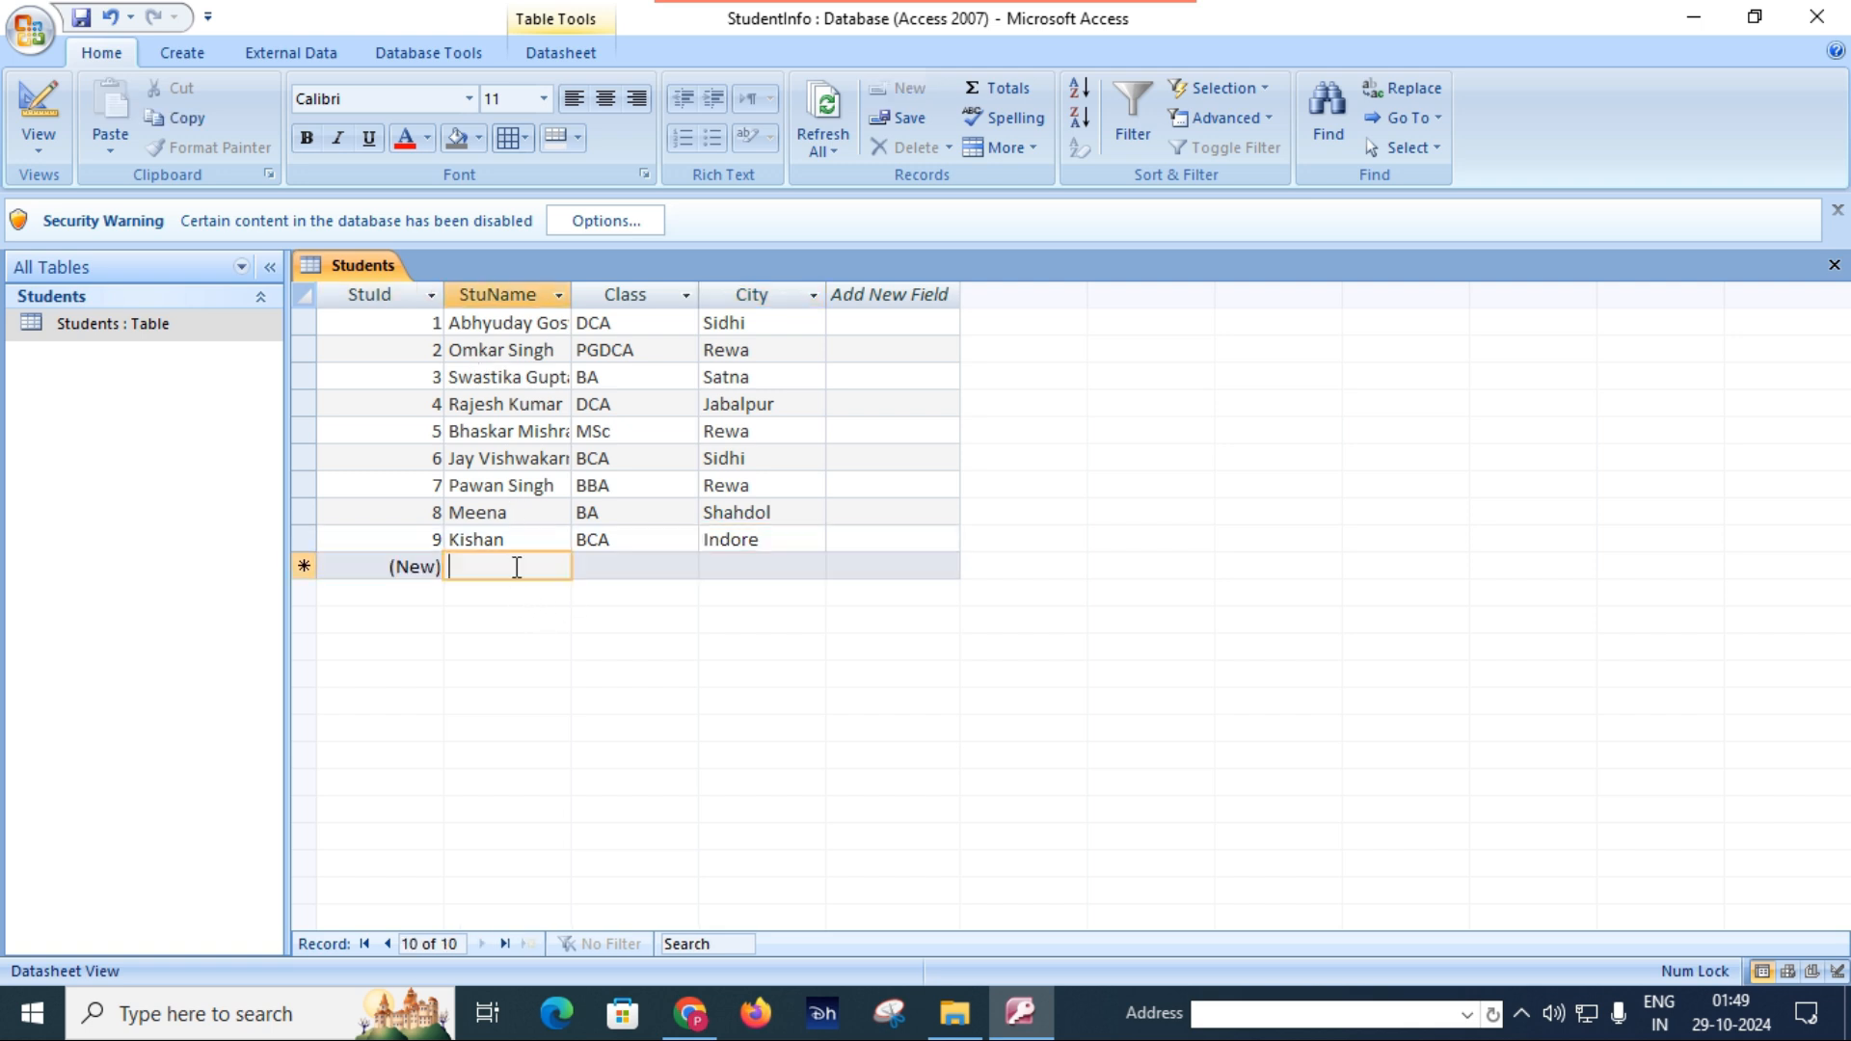
type("Raja")
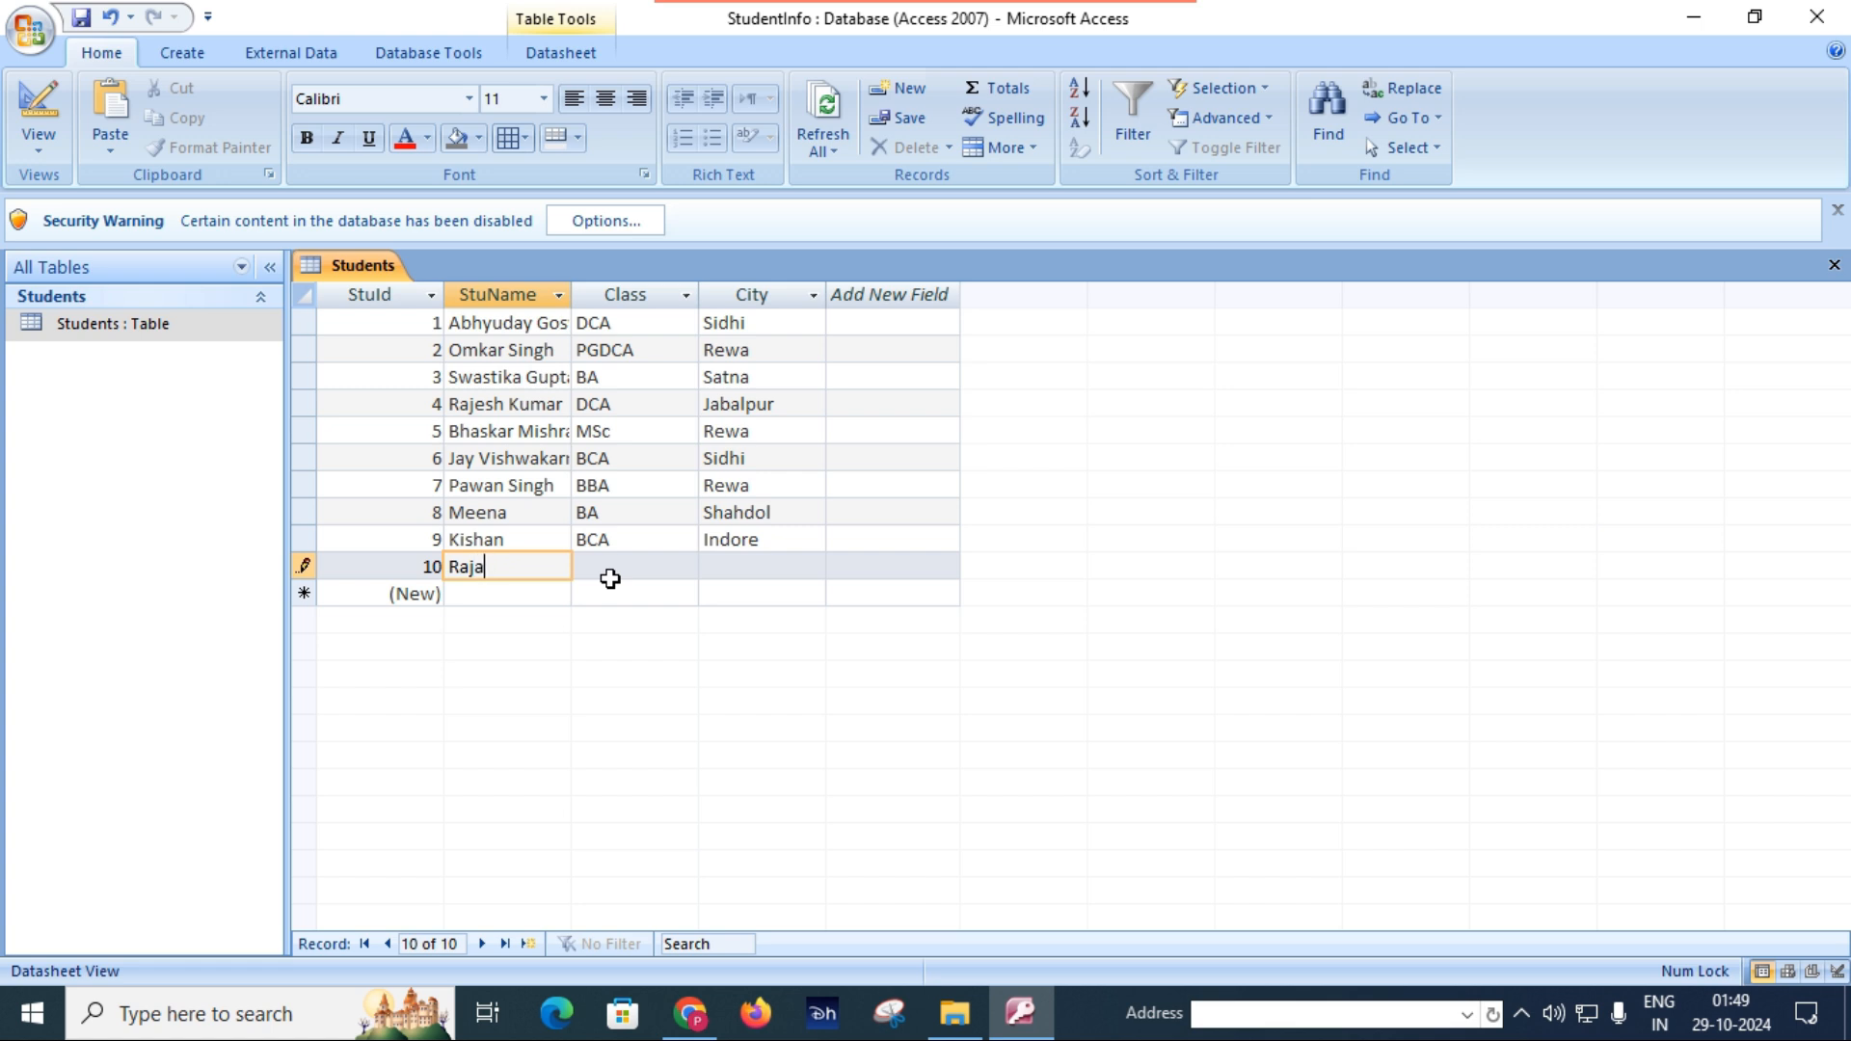
key("Tab")
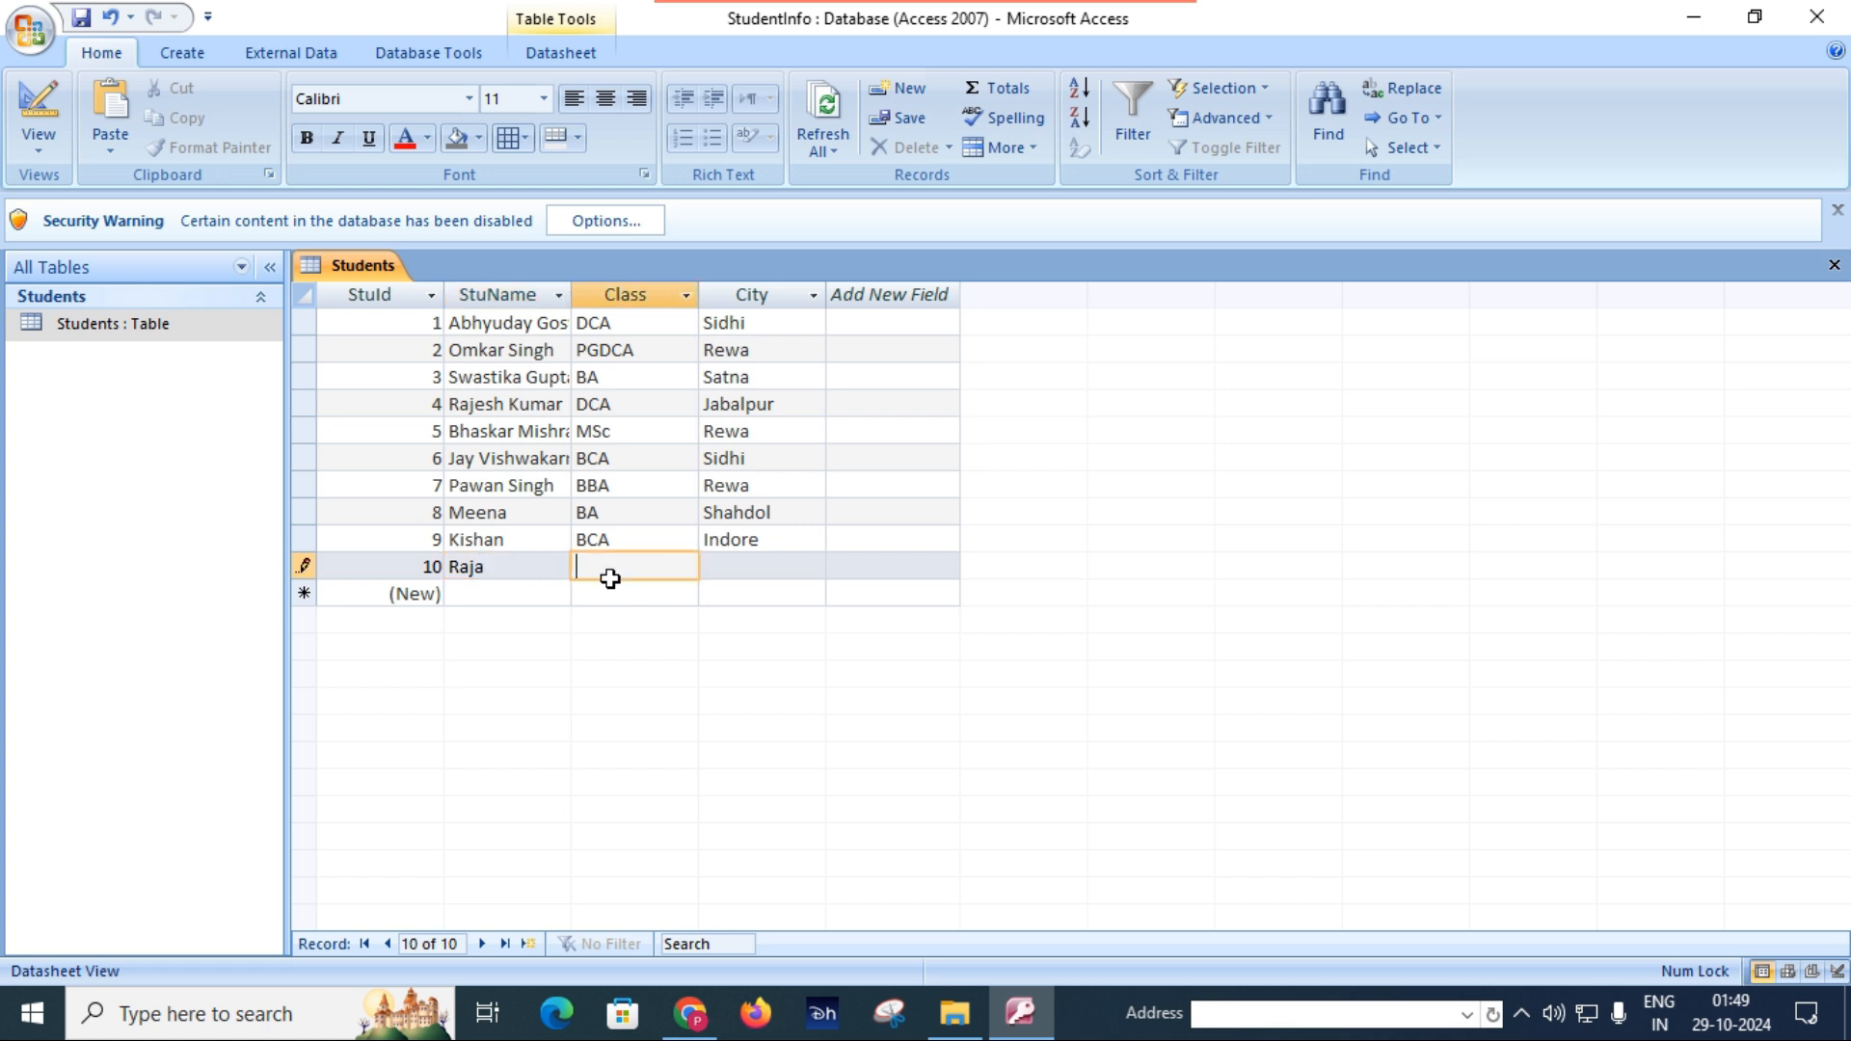
type("BBA")
key("Tab")
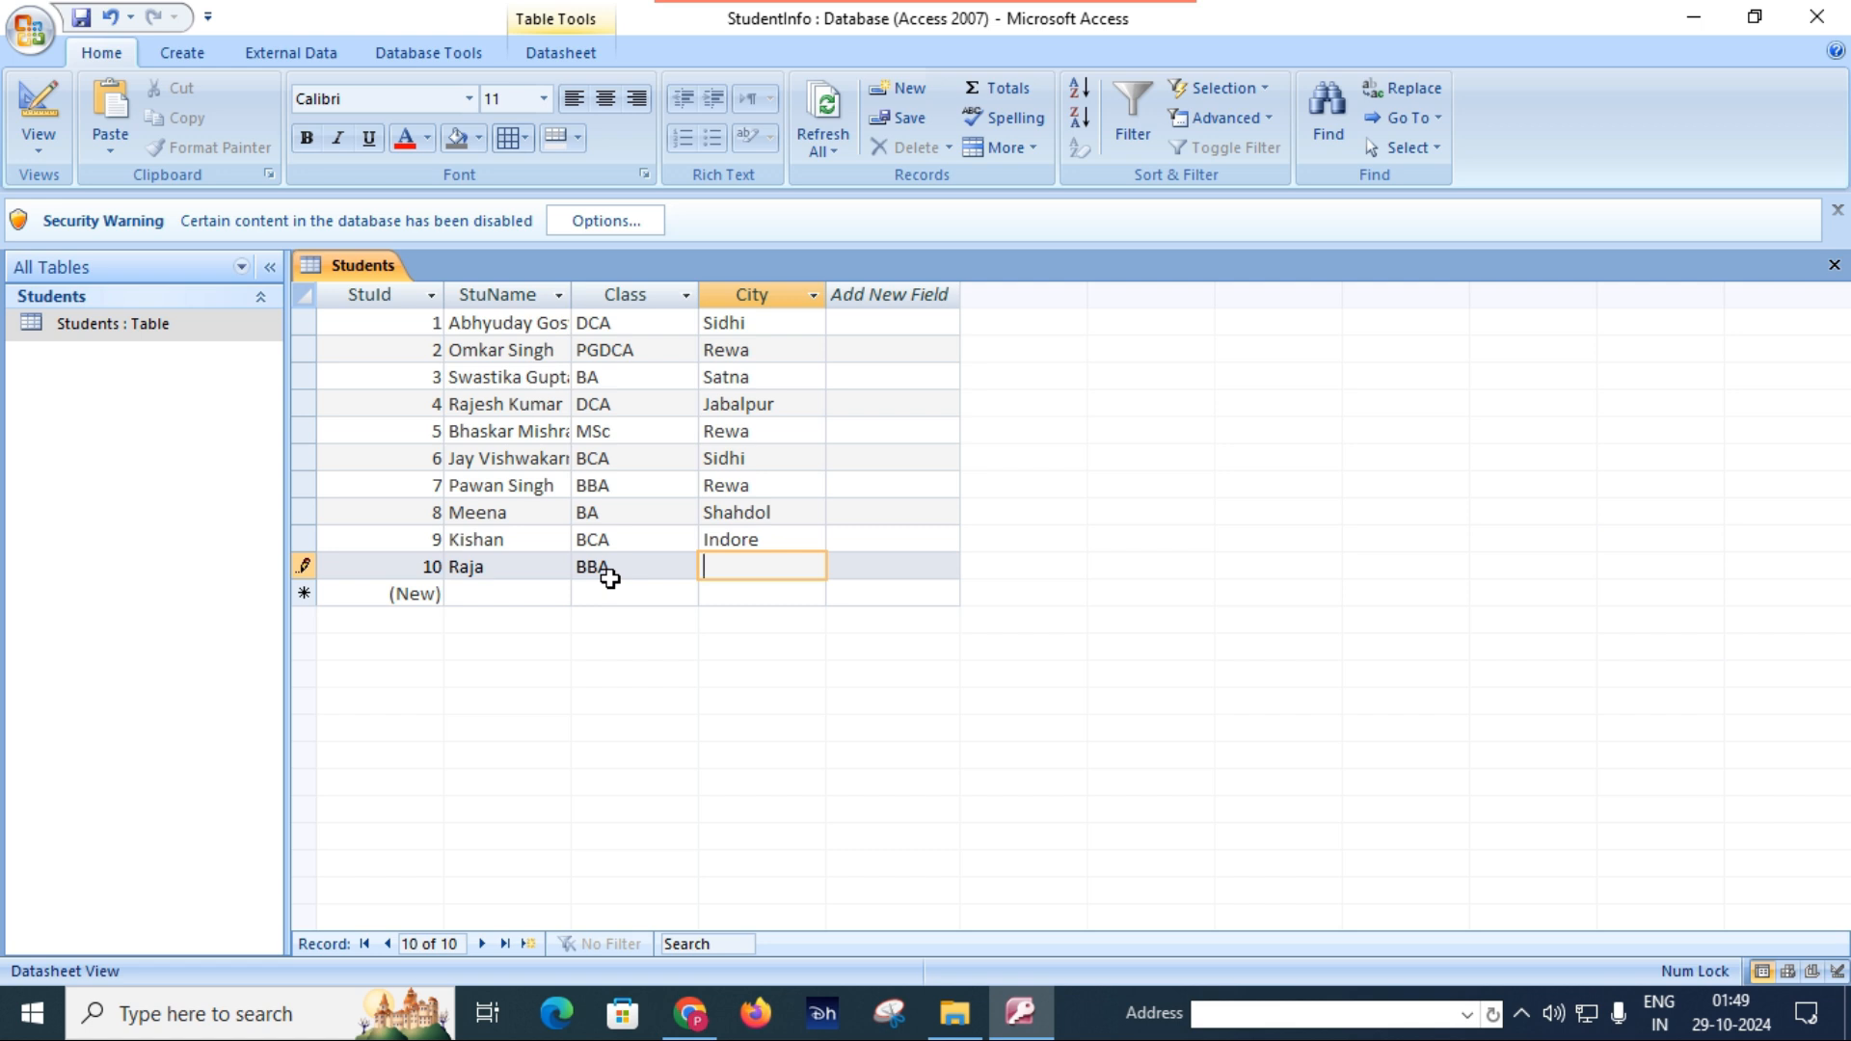
type("Jabalpur")
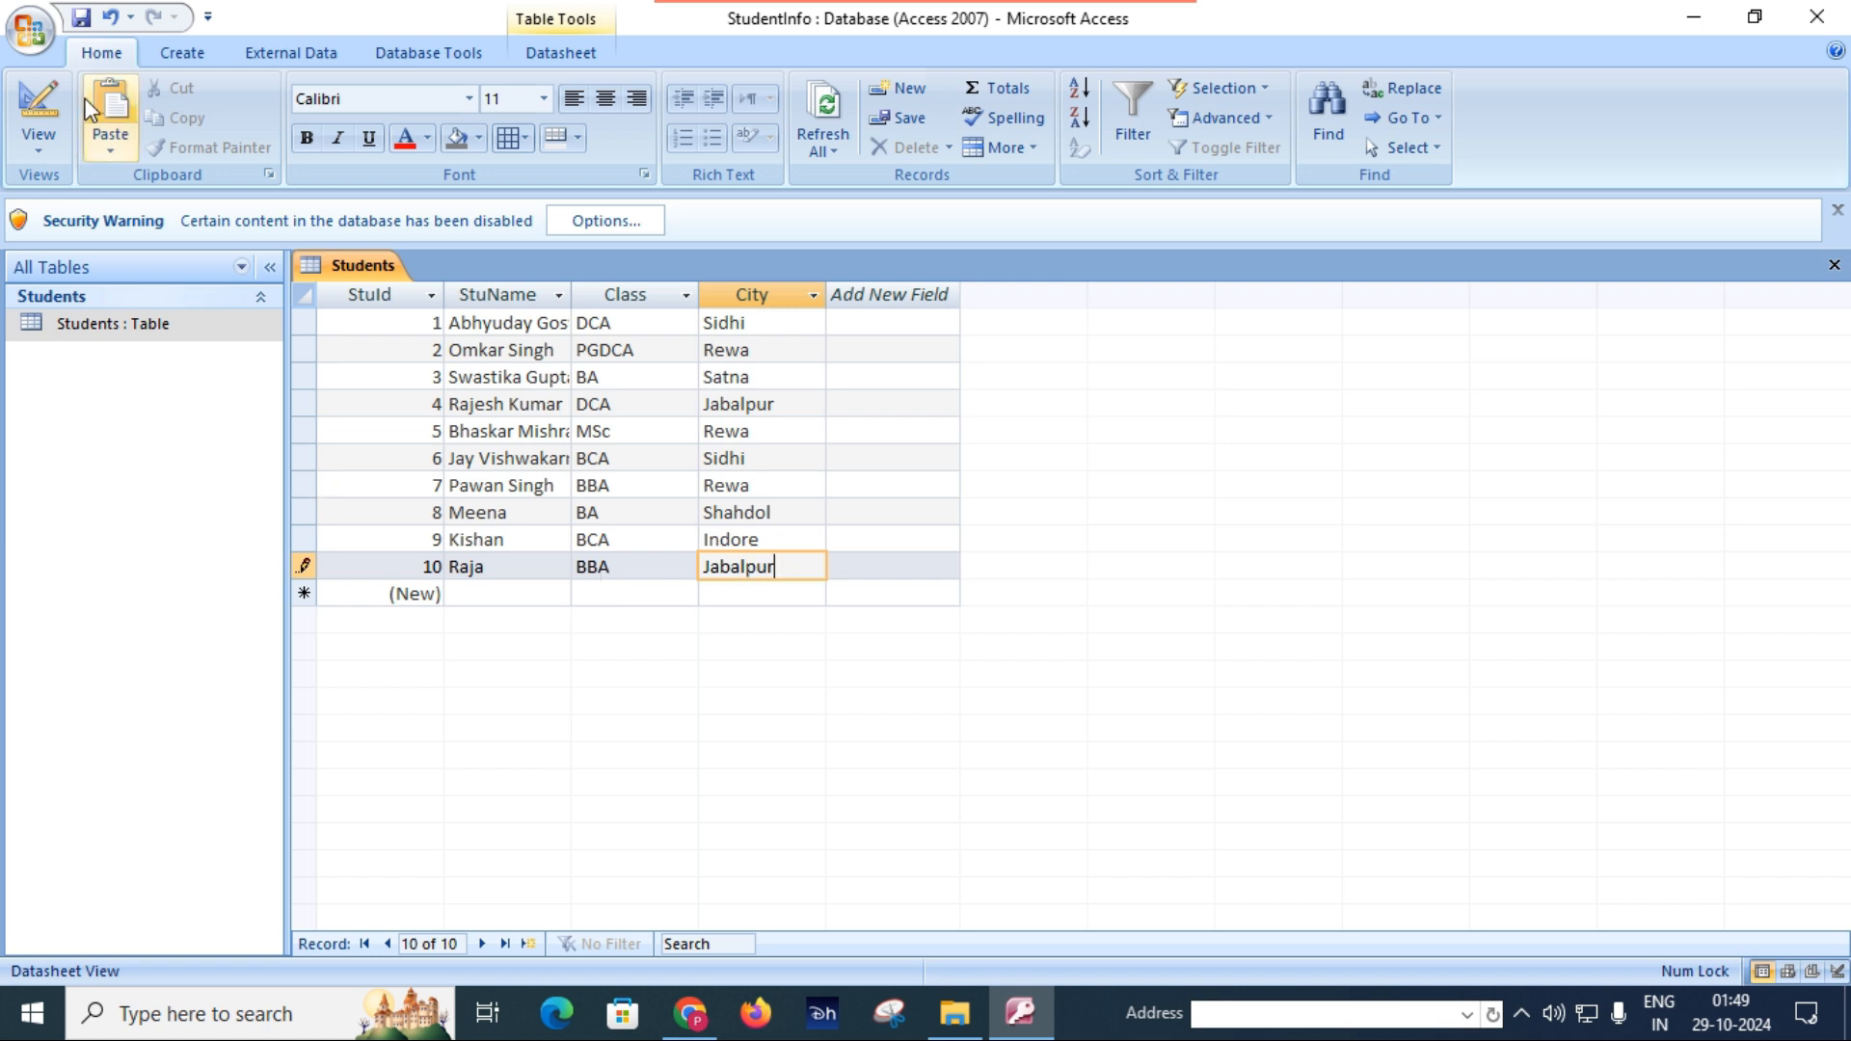
left_click(82, 18)
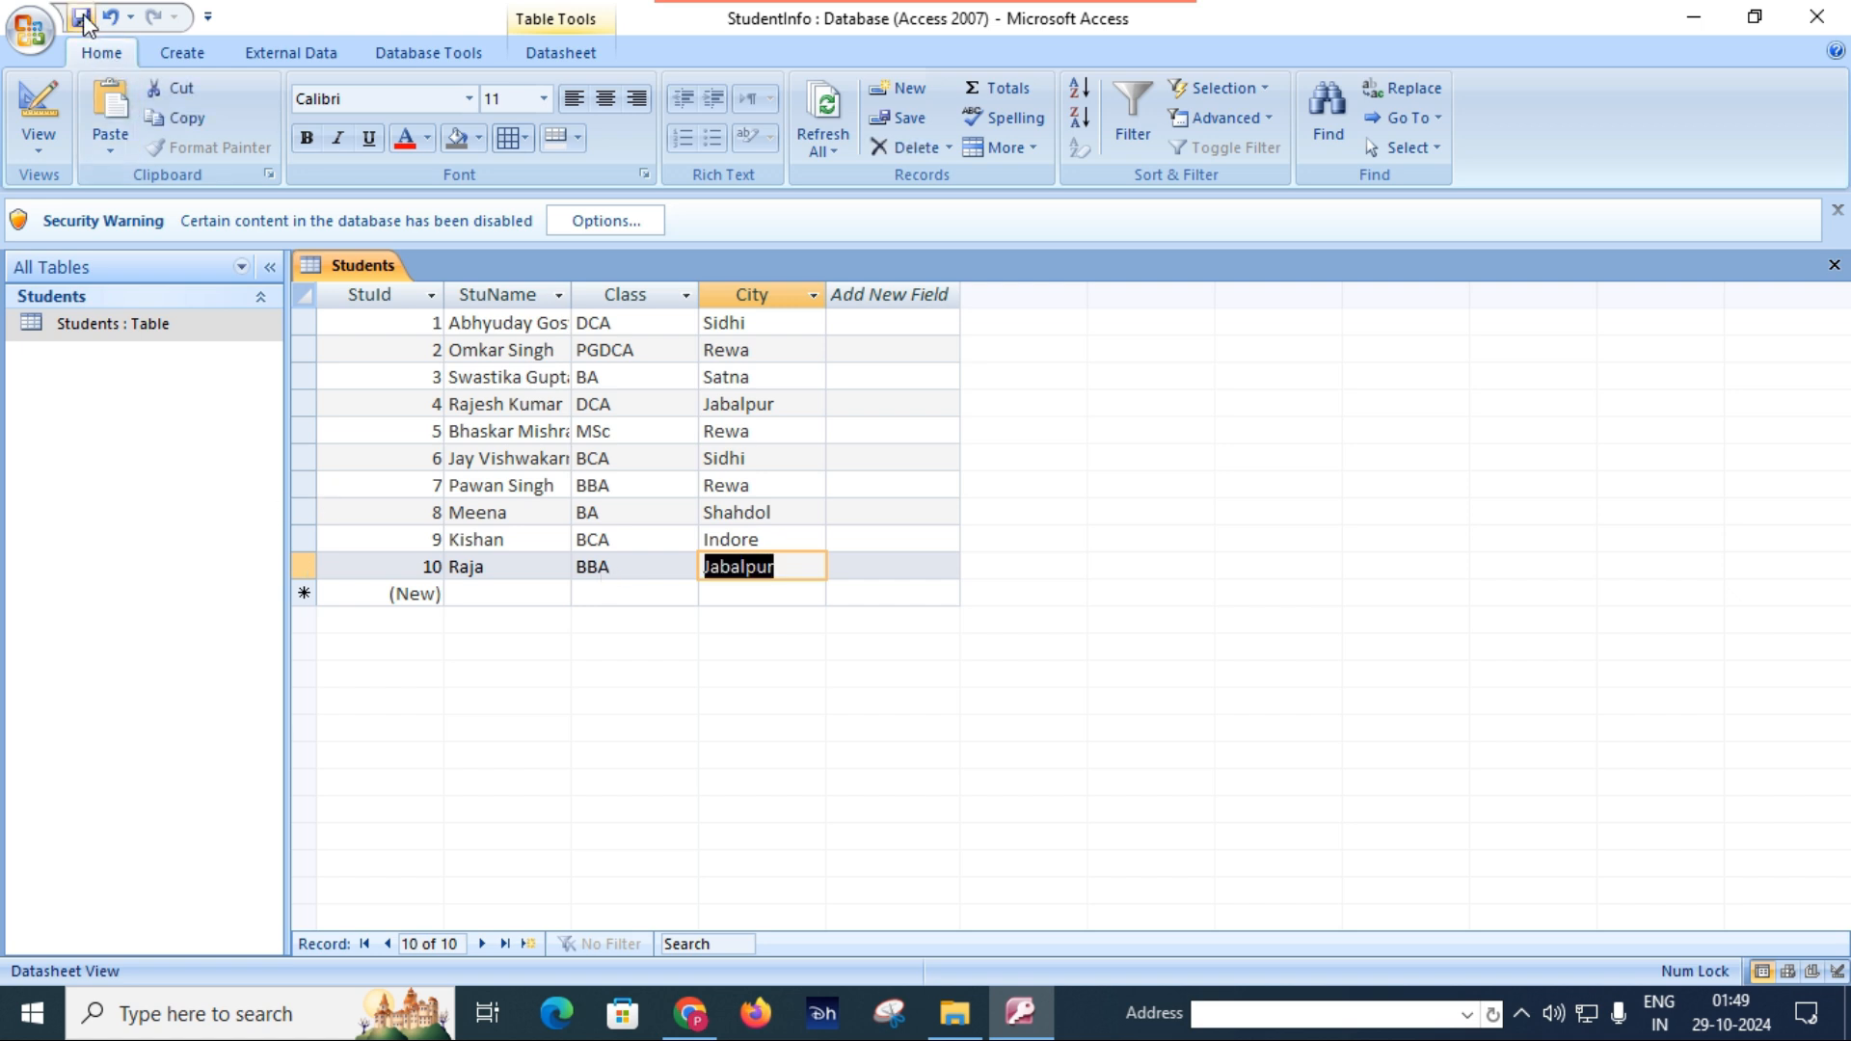
Close the StudentInfo database in Access and open the data workbook from Documents in Excel.
left_click(1816, 16)
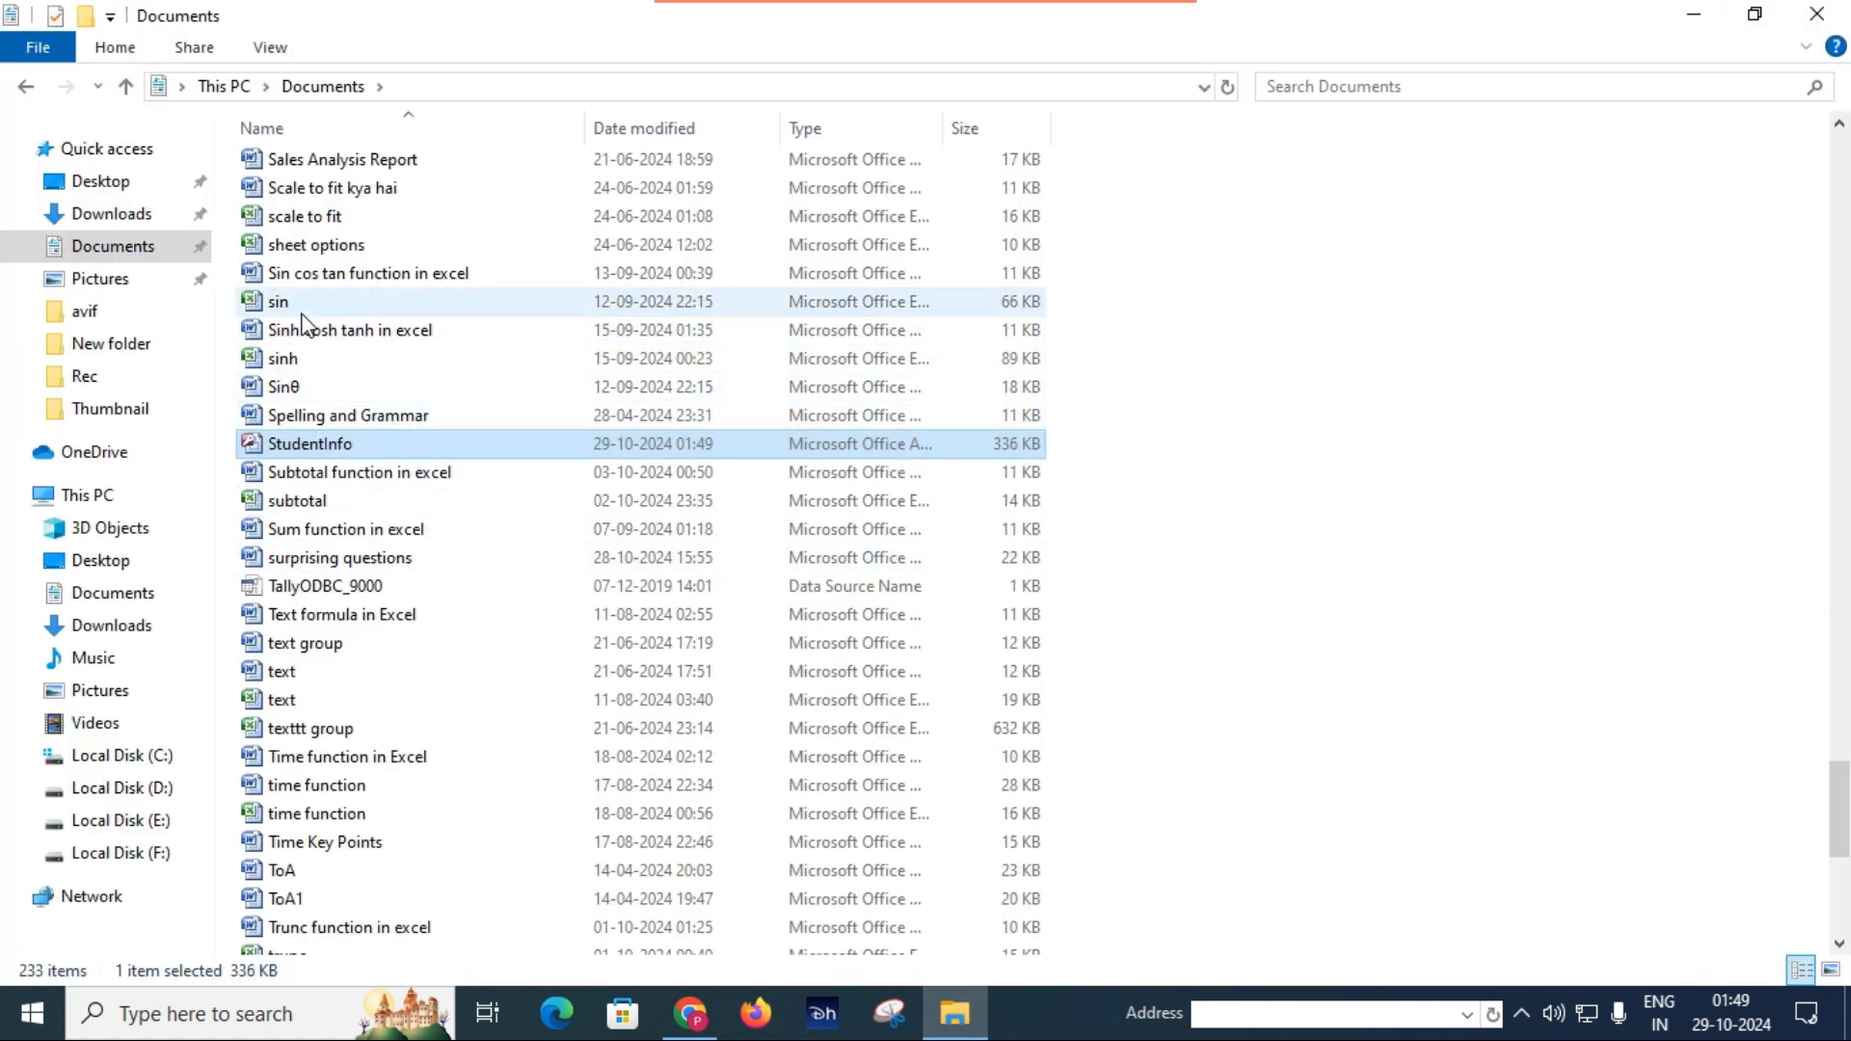
left_click(321, 220)
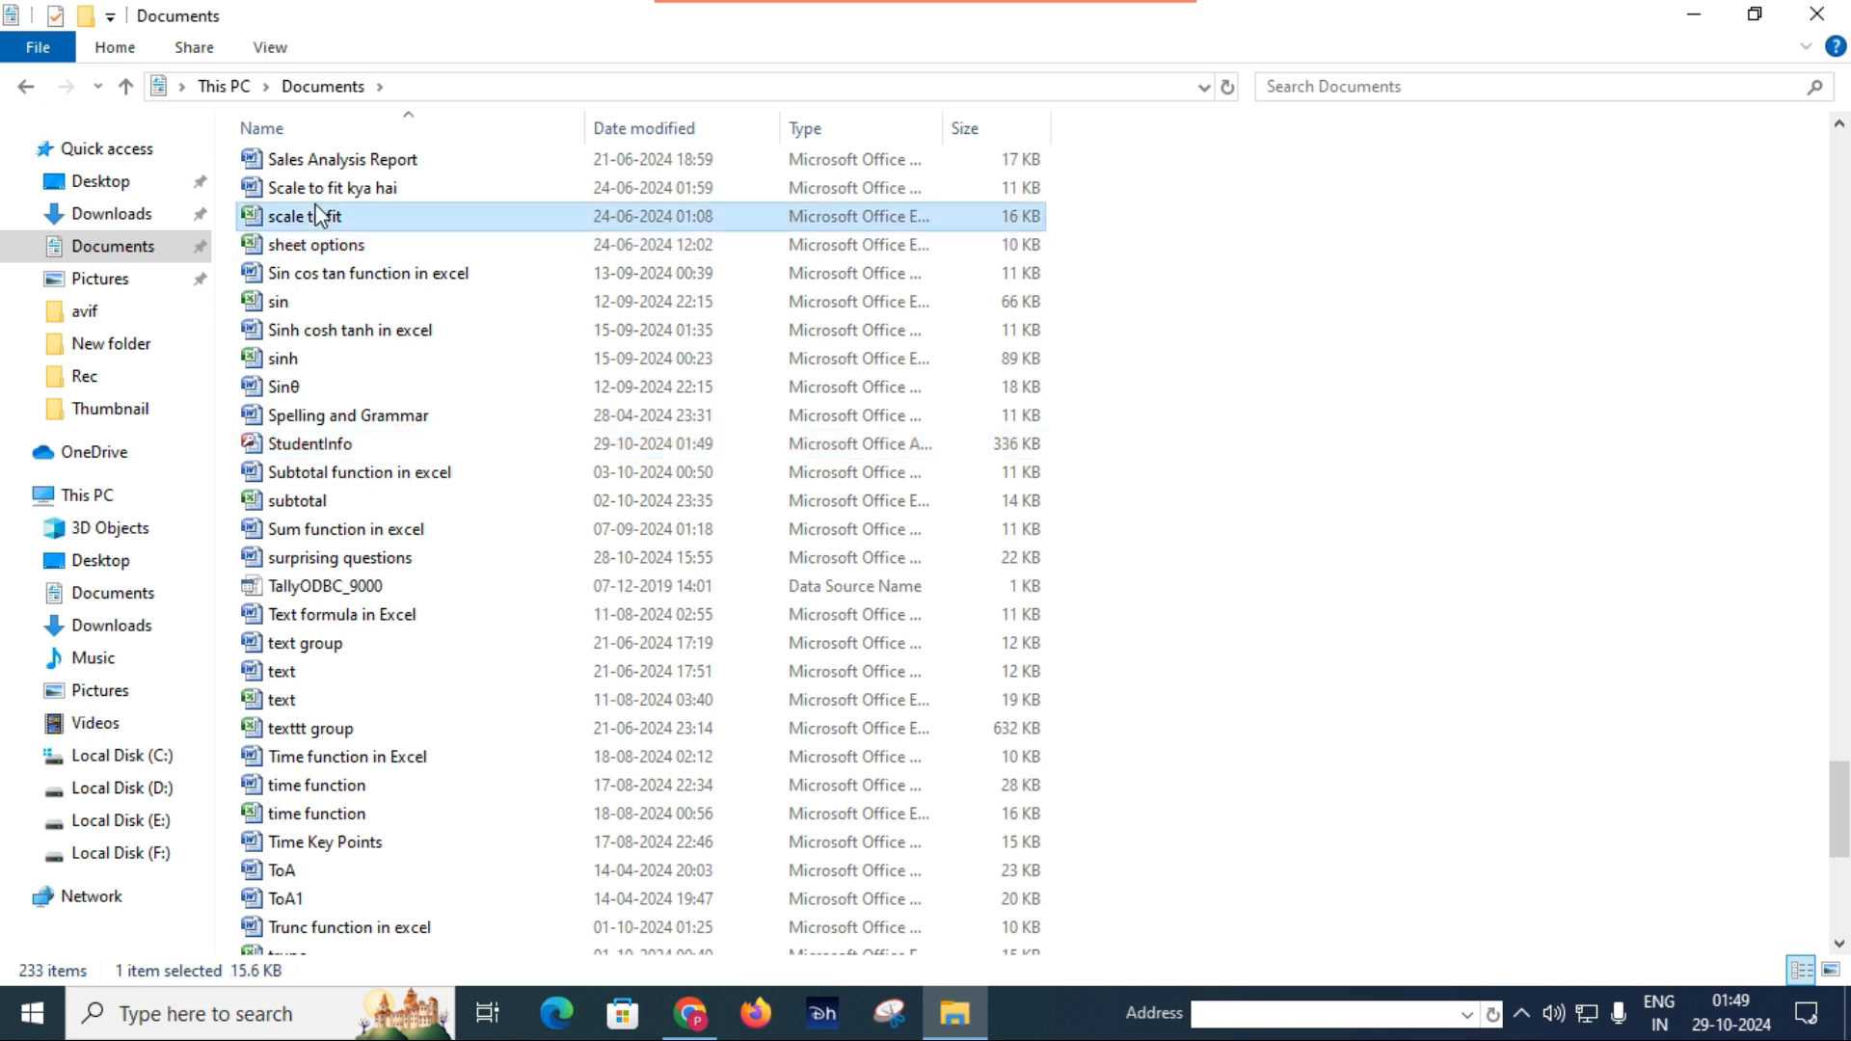
key("End")
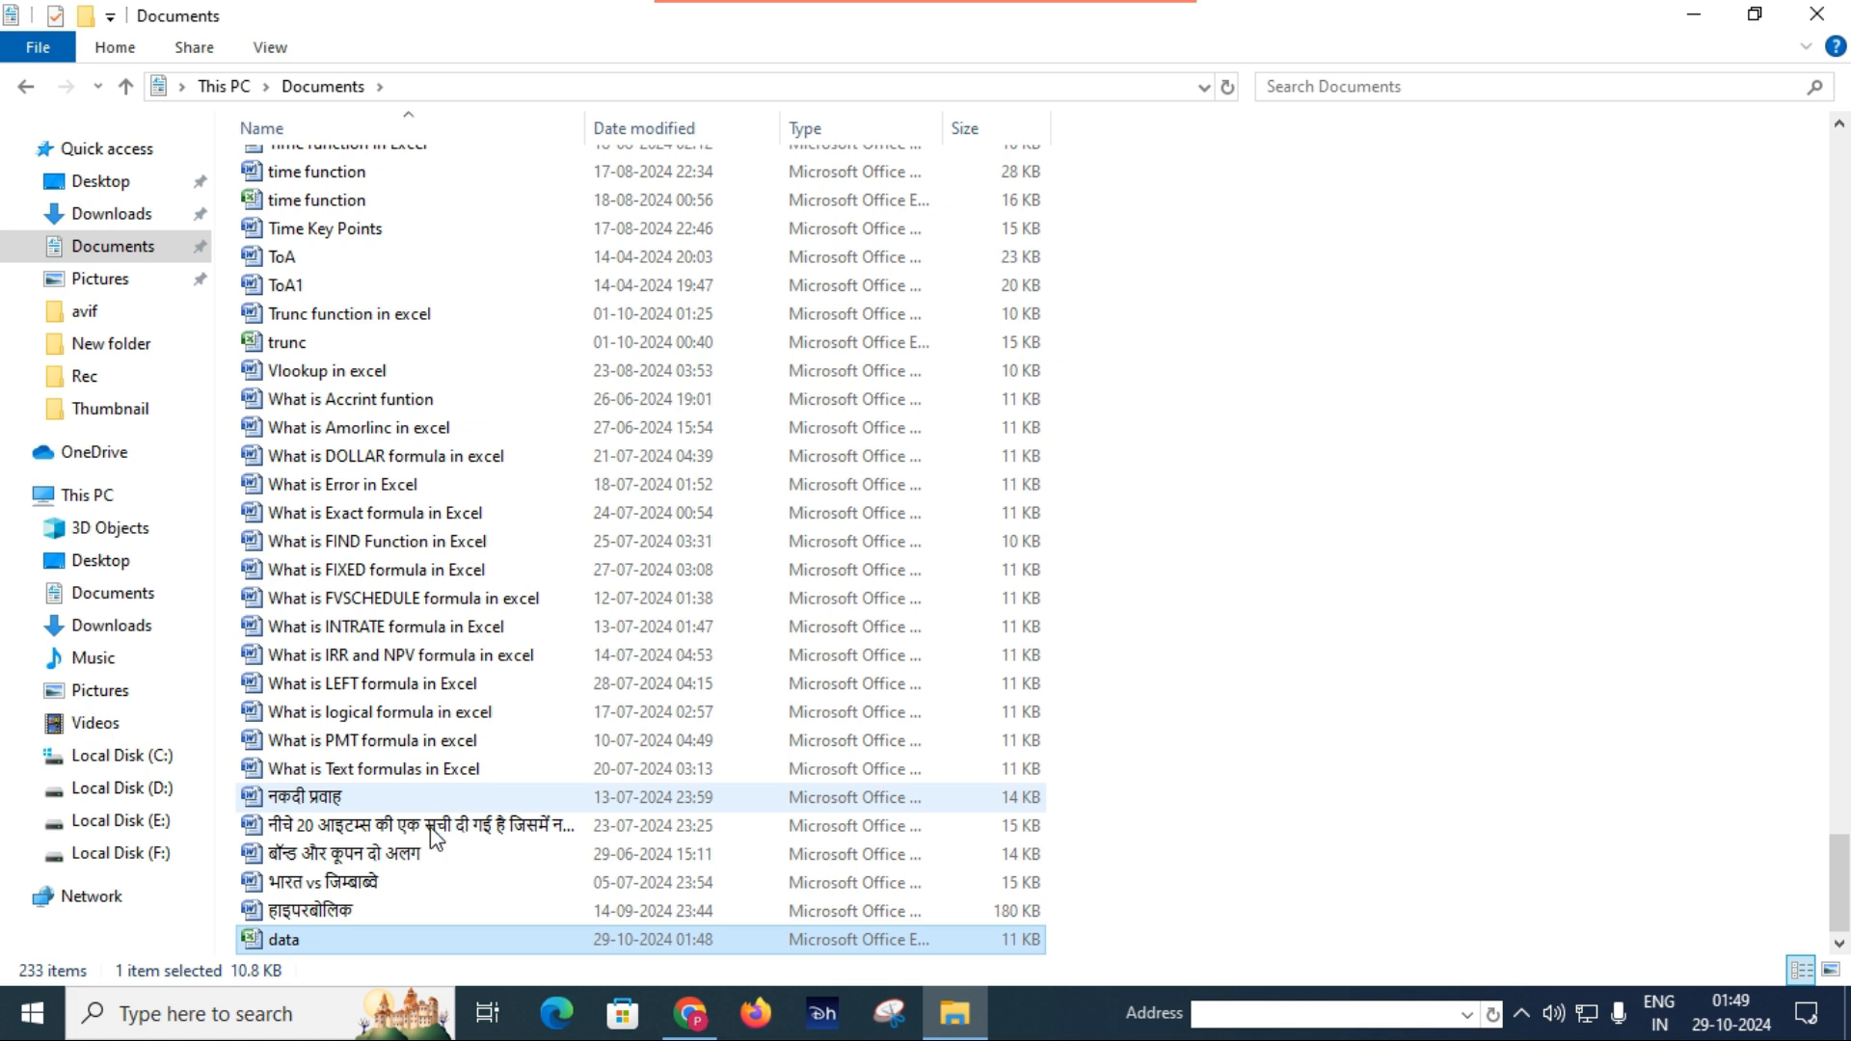
double_click(343, 935)
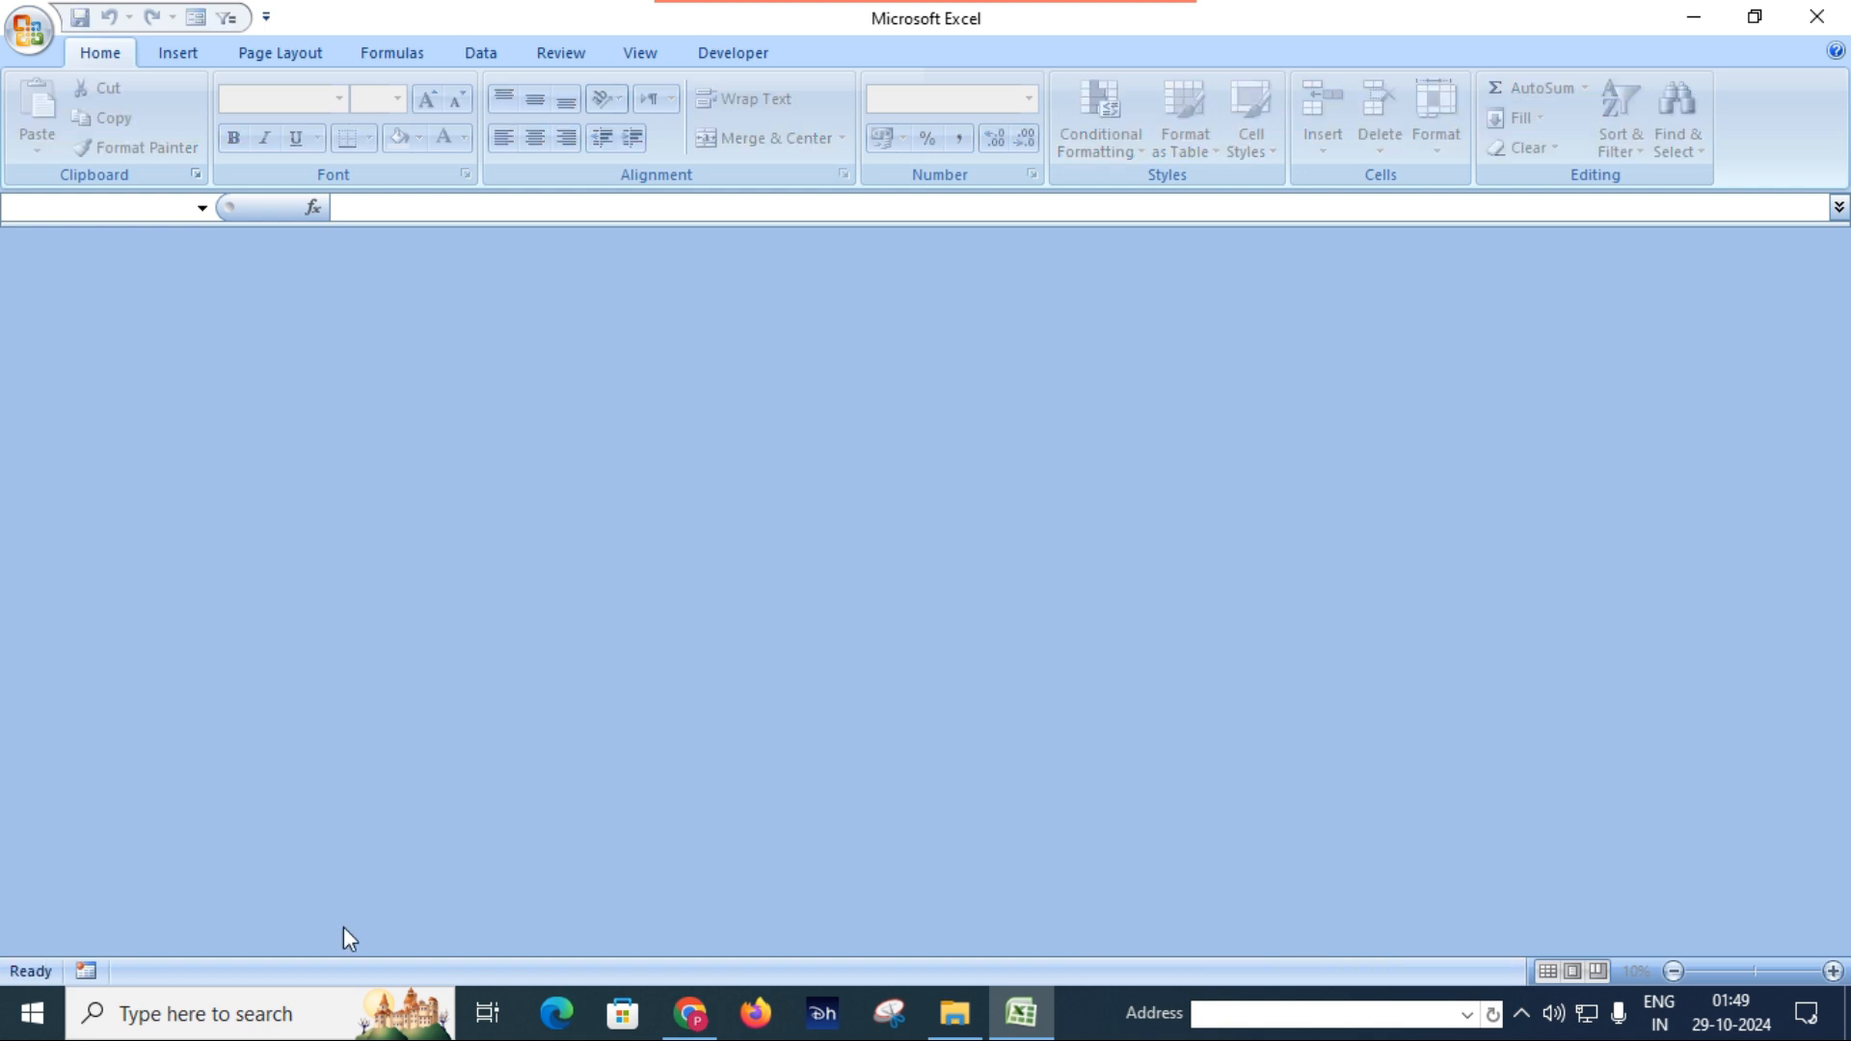
left_click(31, 38)
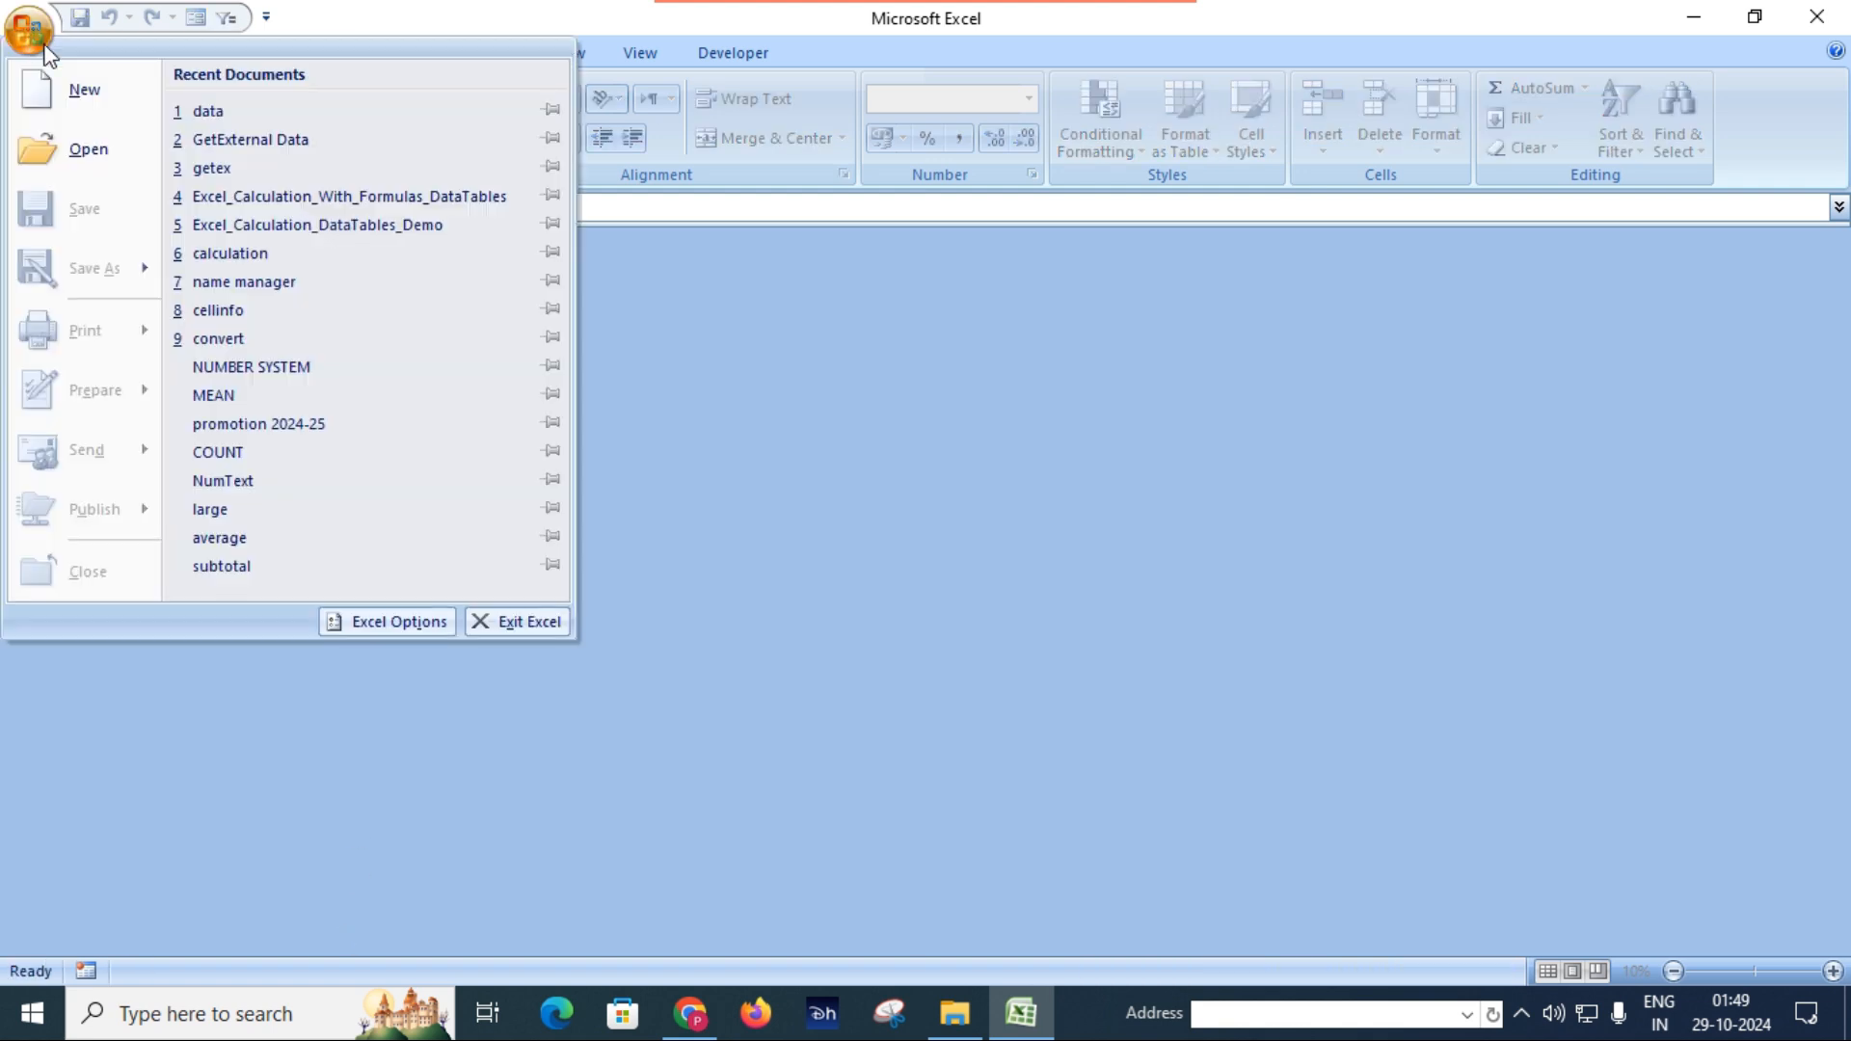
left_click(202, 110)
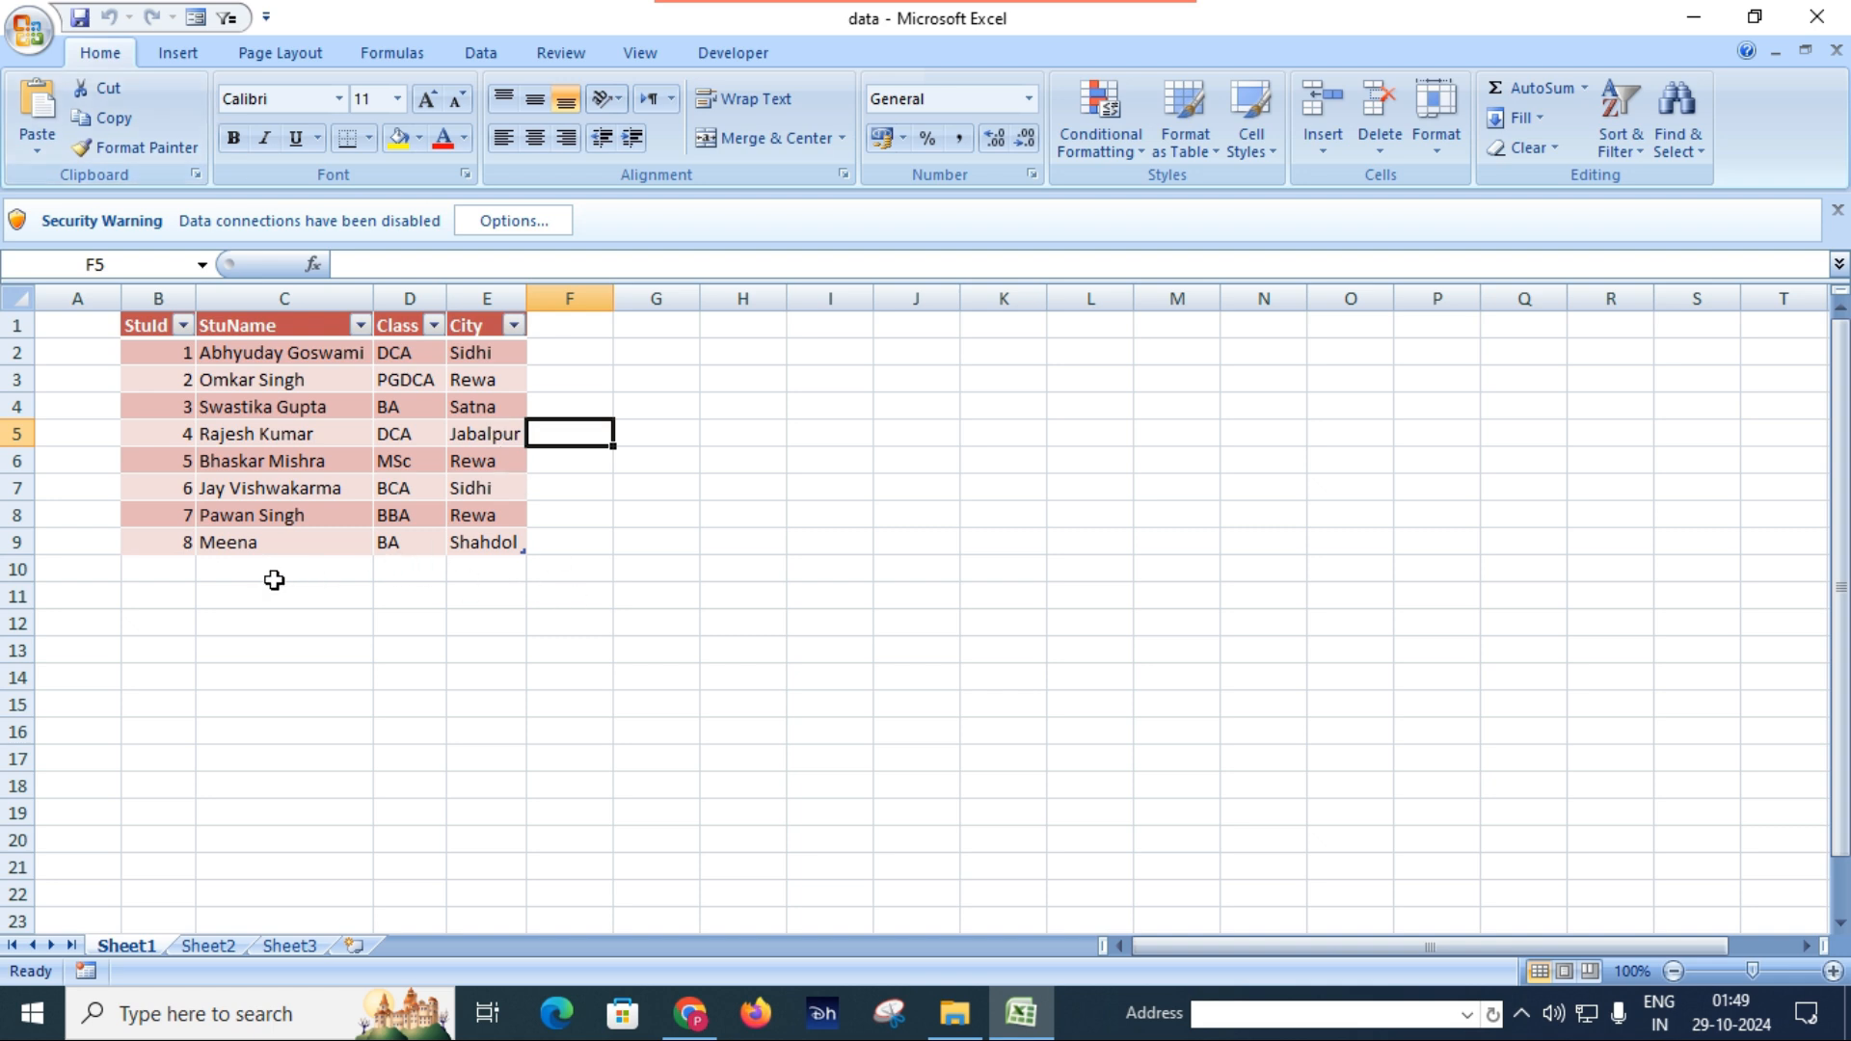
Refresh all external data connections in the data workbook and allow the connection to the external data source.
scroll(323, 600, "up", 2, "ctrl")
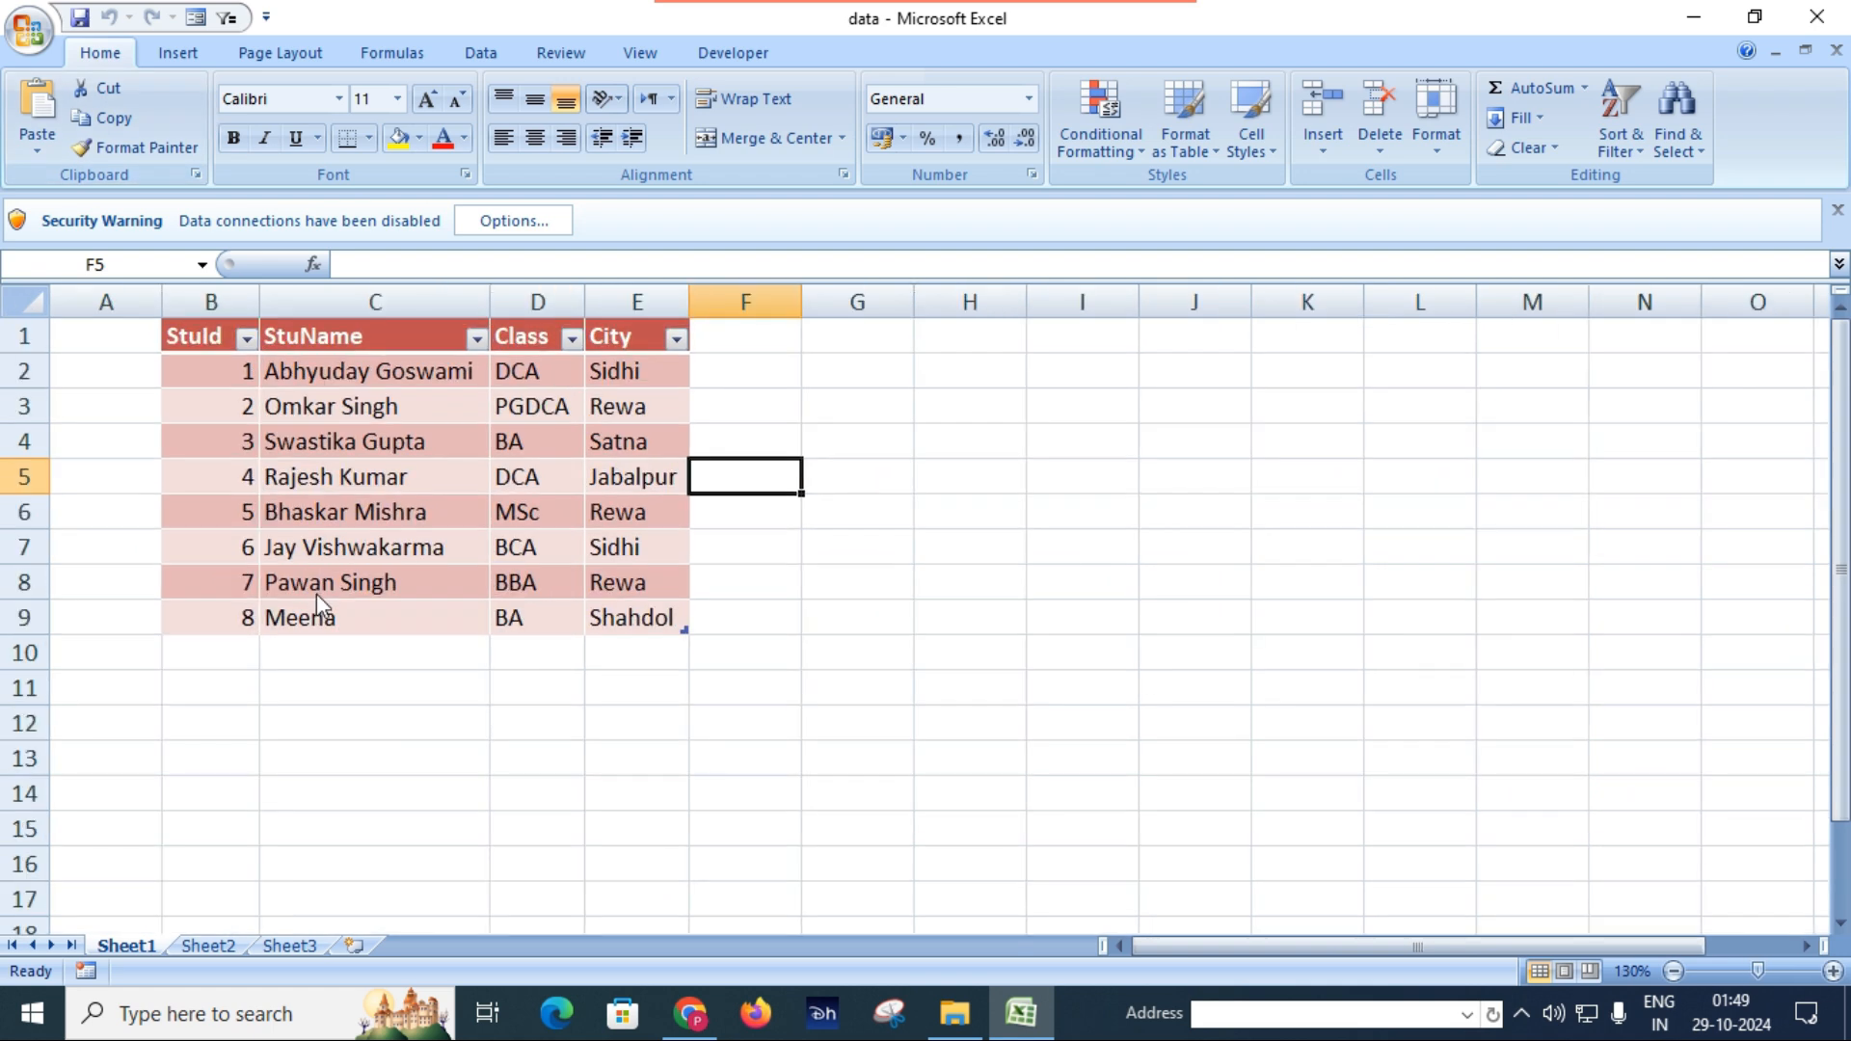
scroll(316, 593, "up", 2, "ctrl")
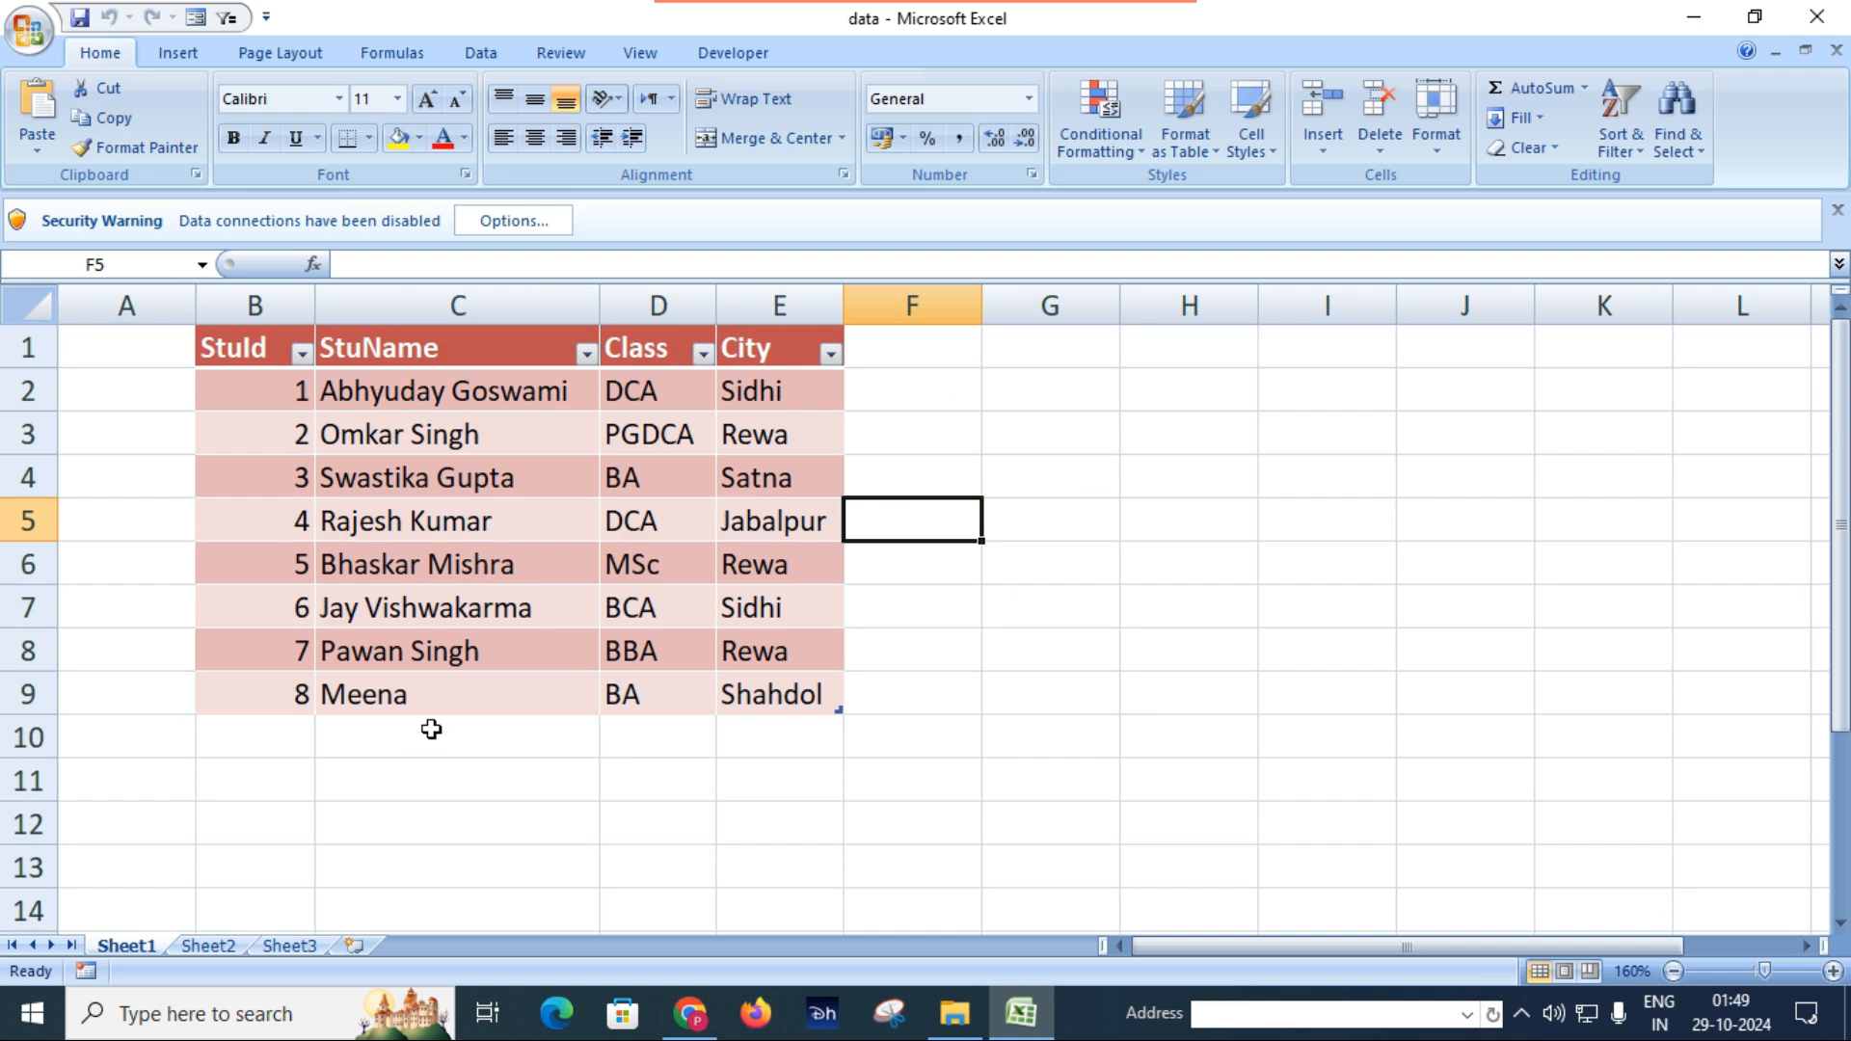
left_click(431, 726)
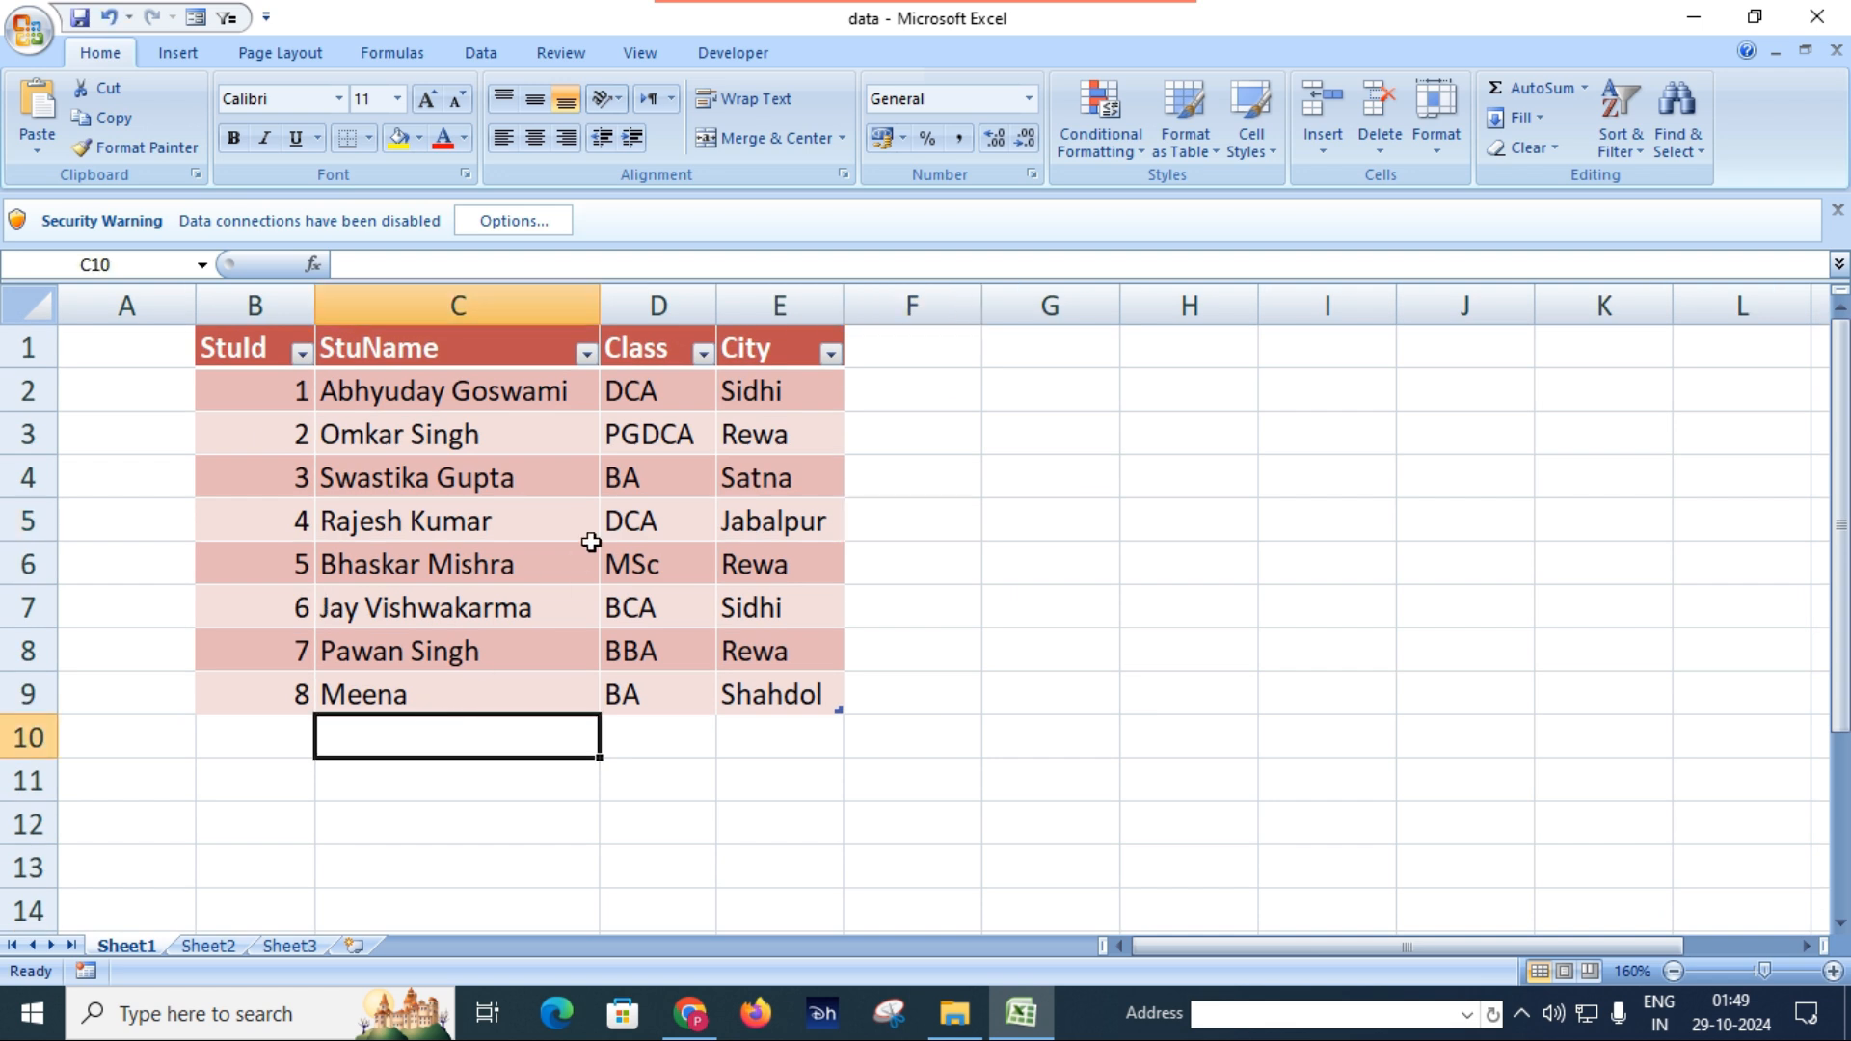
left_click(476, 54)
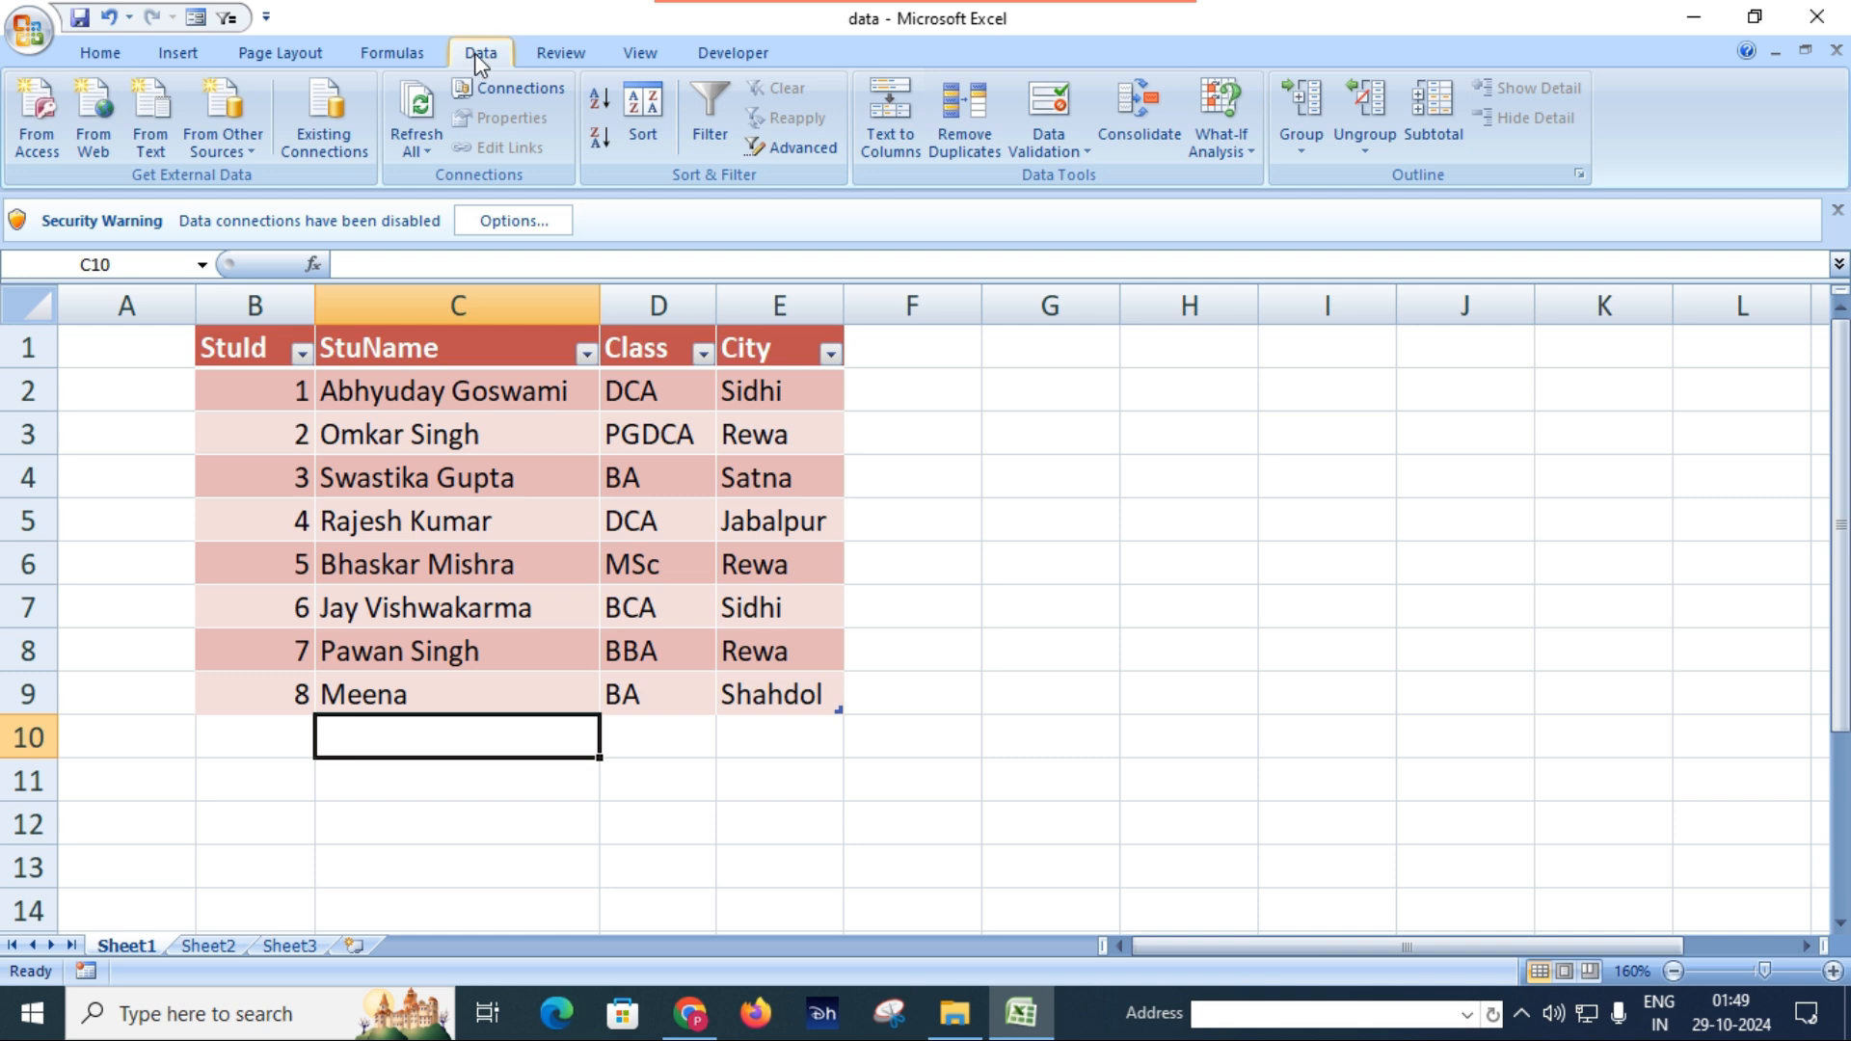
left_click(431, 155)
left_click(431, 154)
left_click(431, 154)
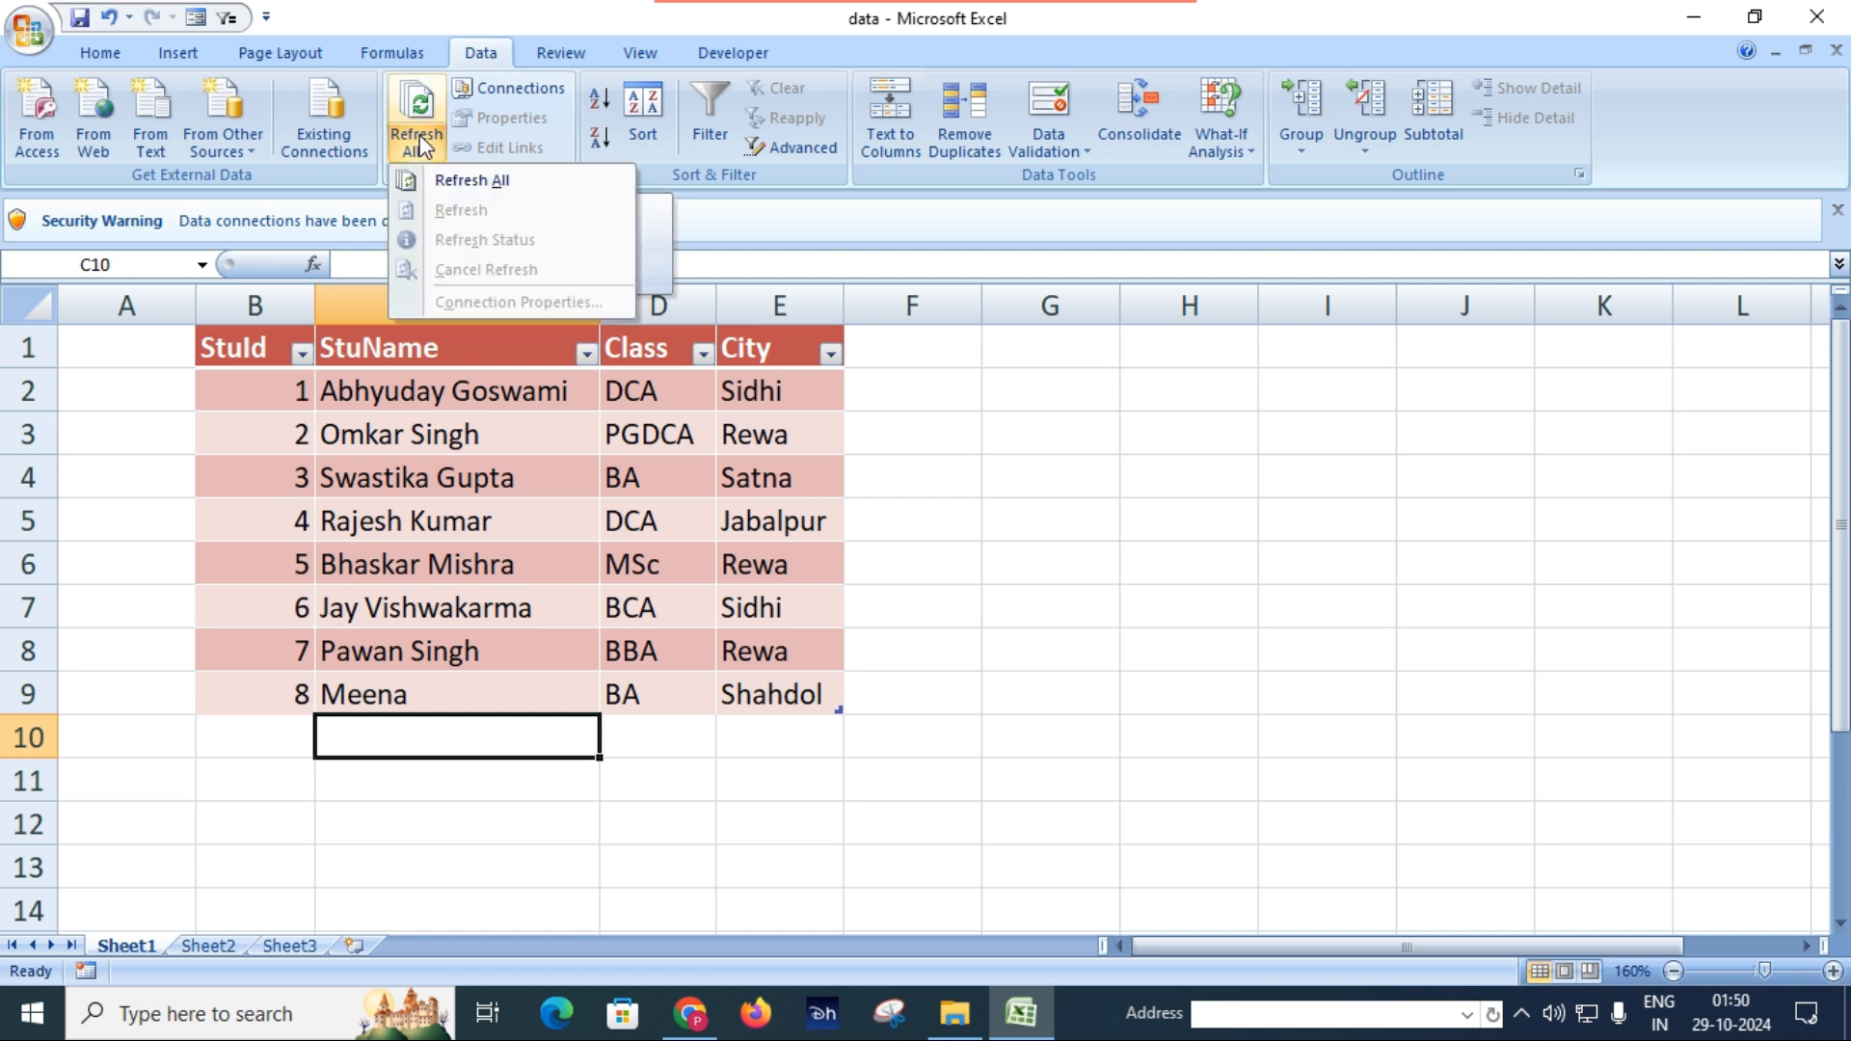
left_click(452, 182)
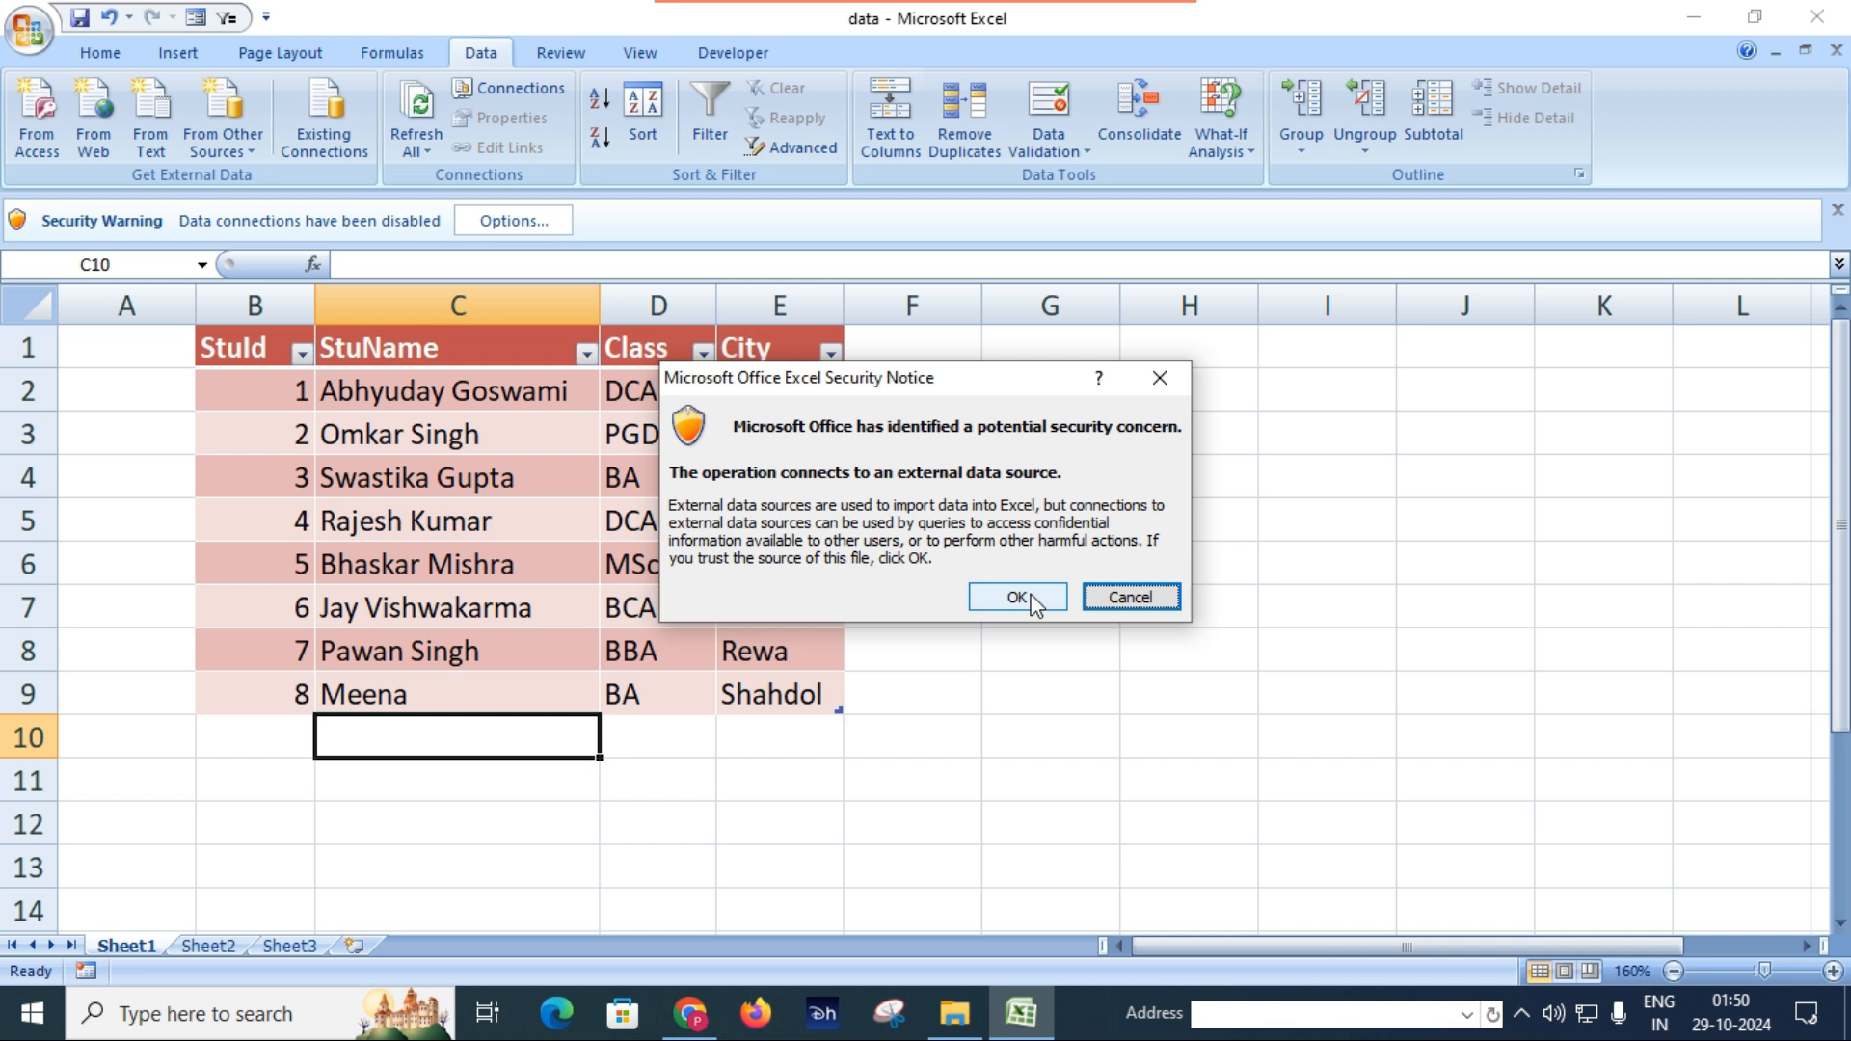
left_click(1032, 598)
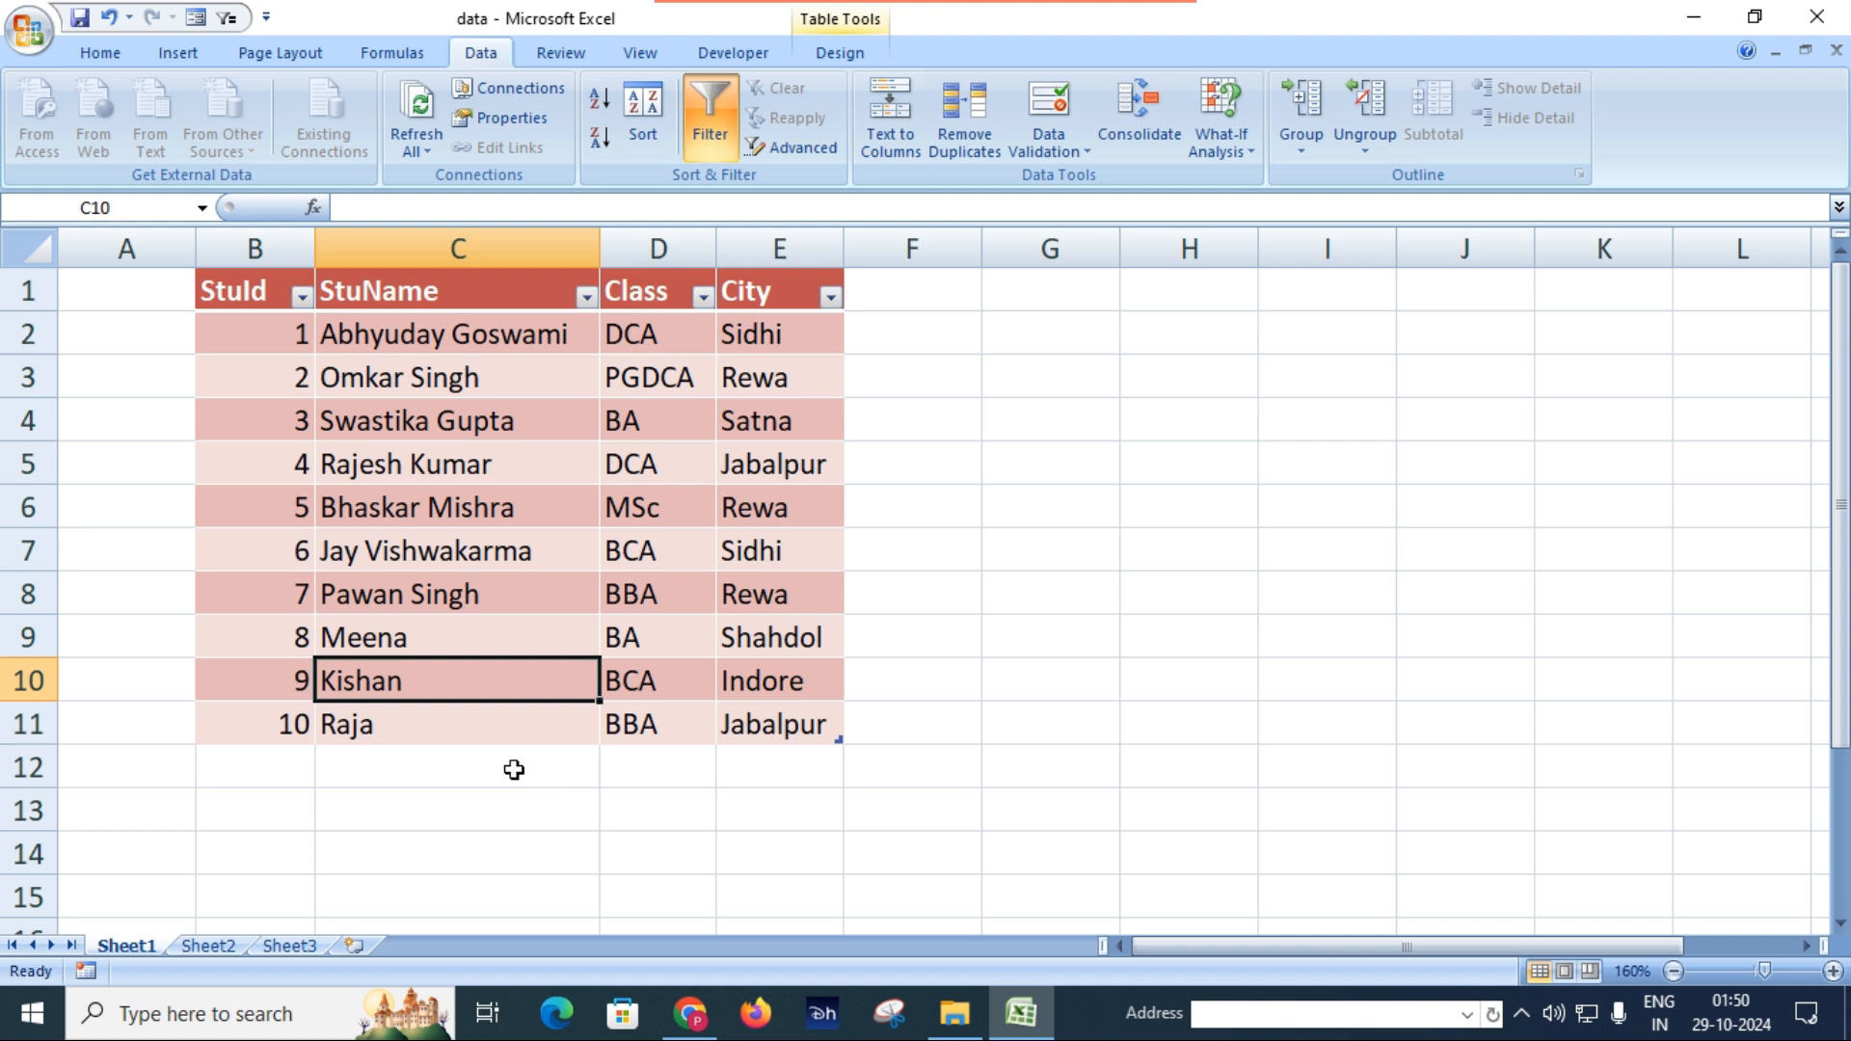
left_click(508, 768)
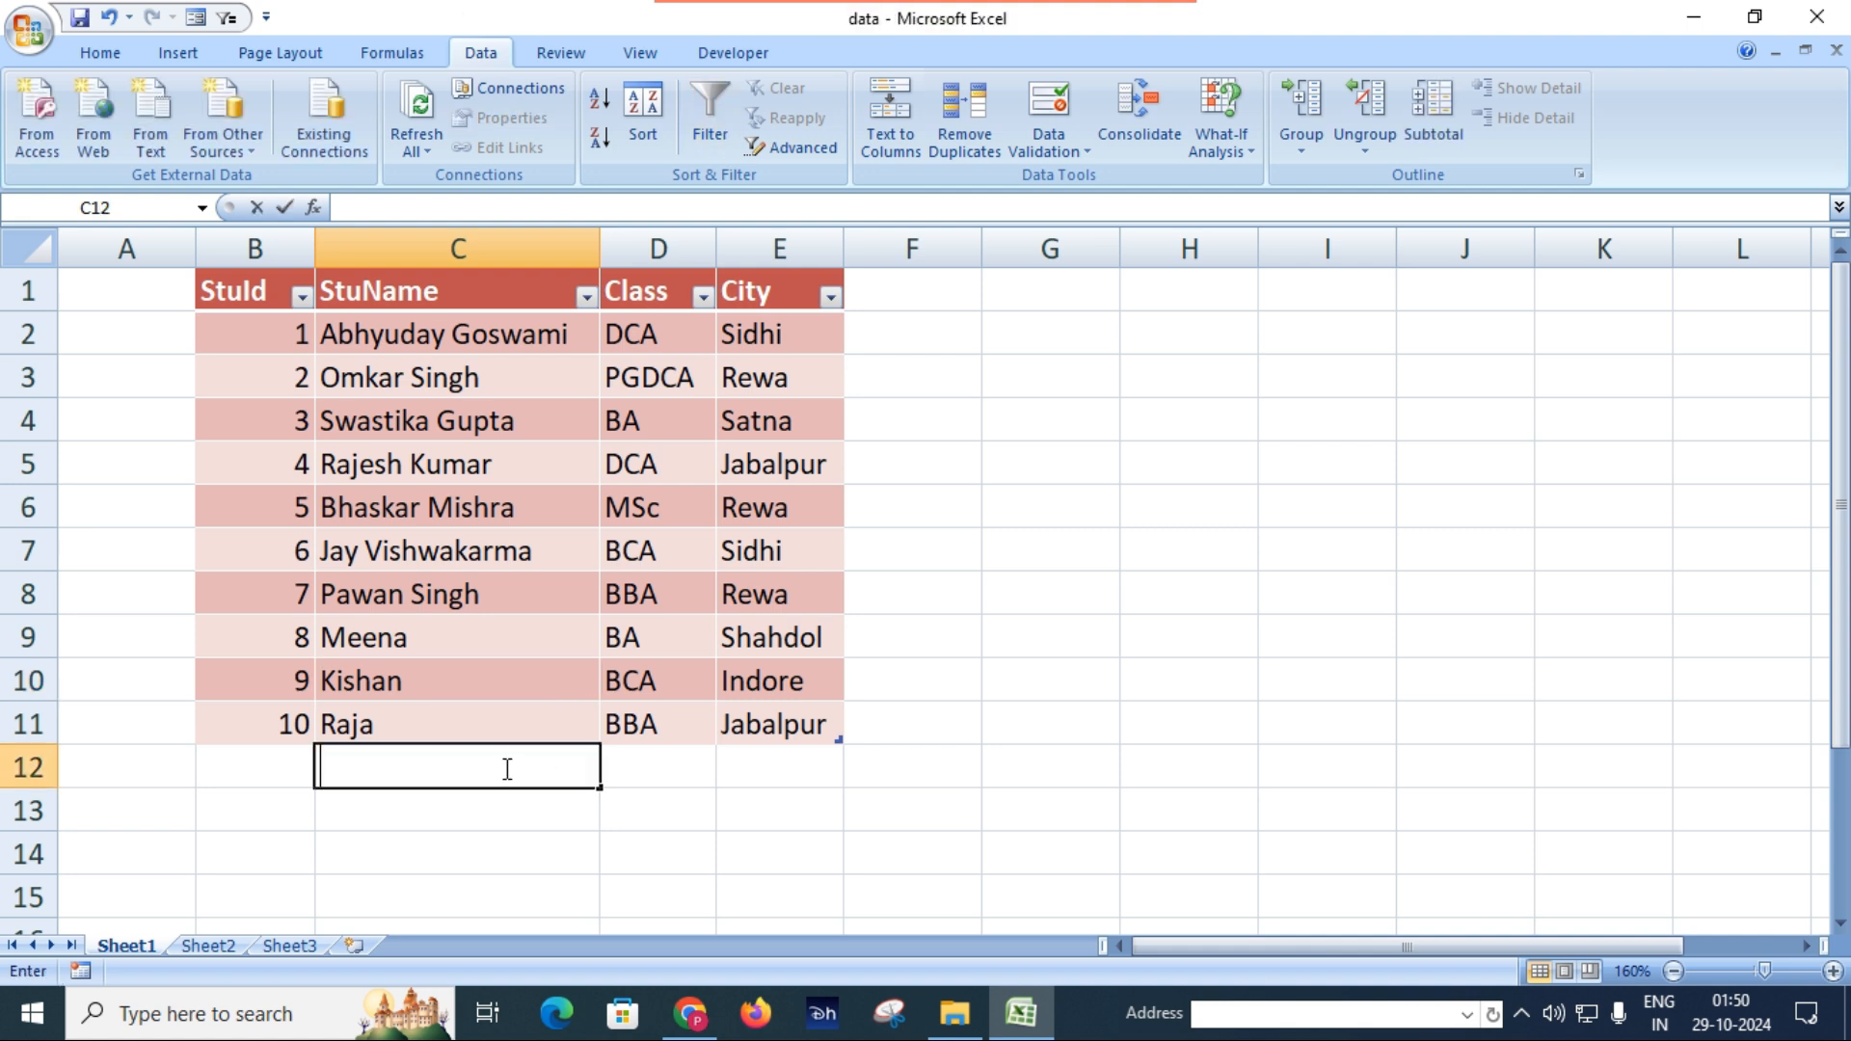
left_click(425, 718)
left_click(935, 682)
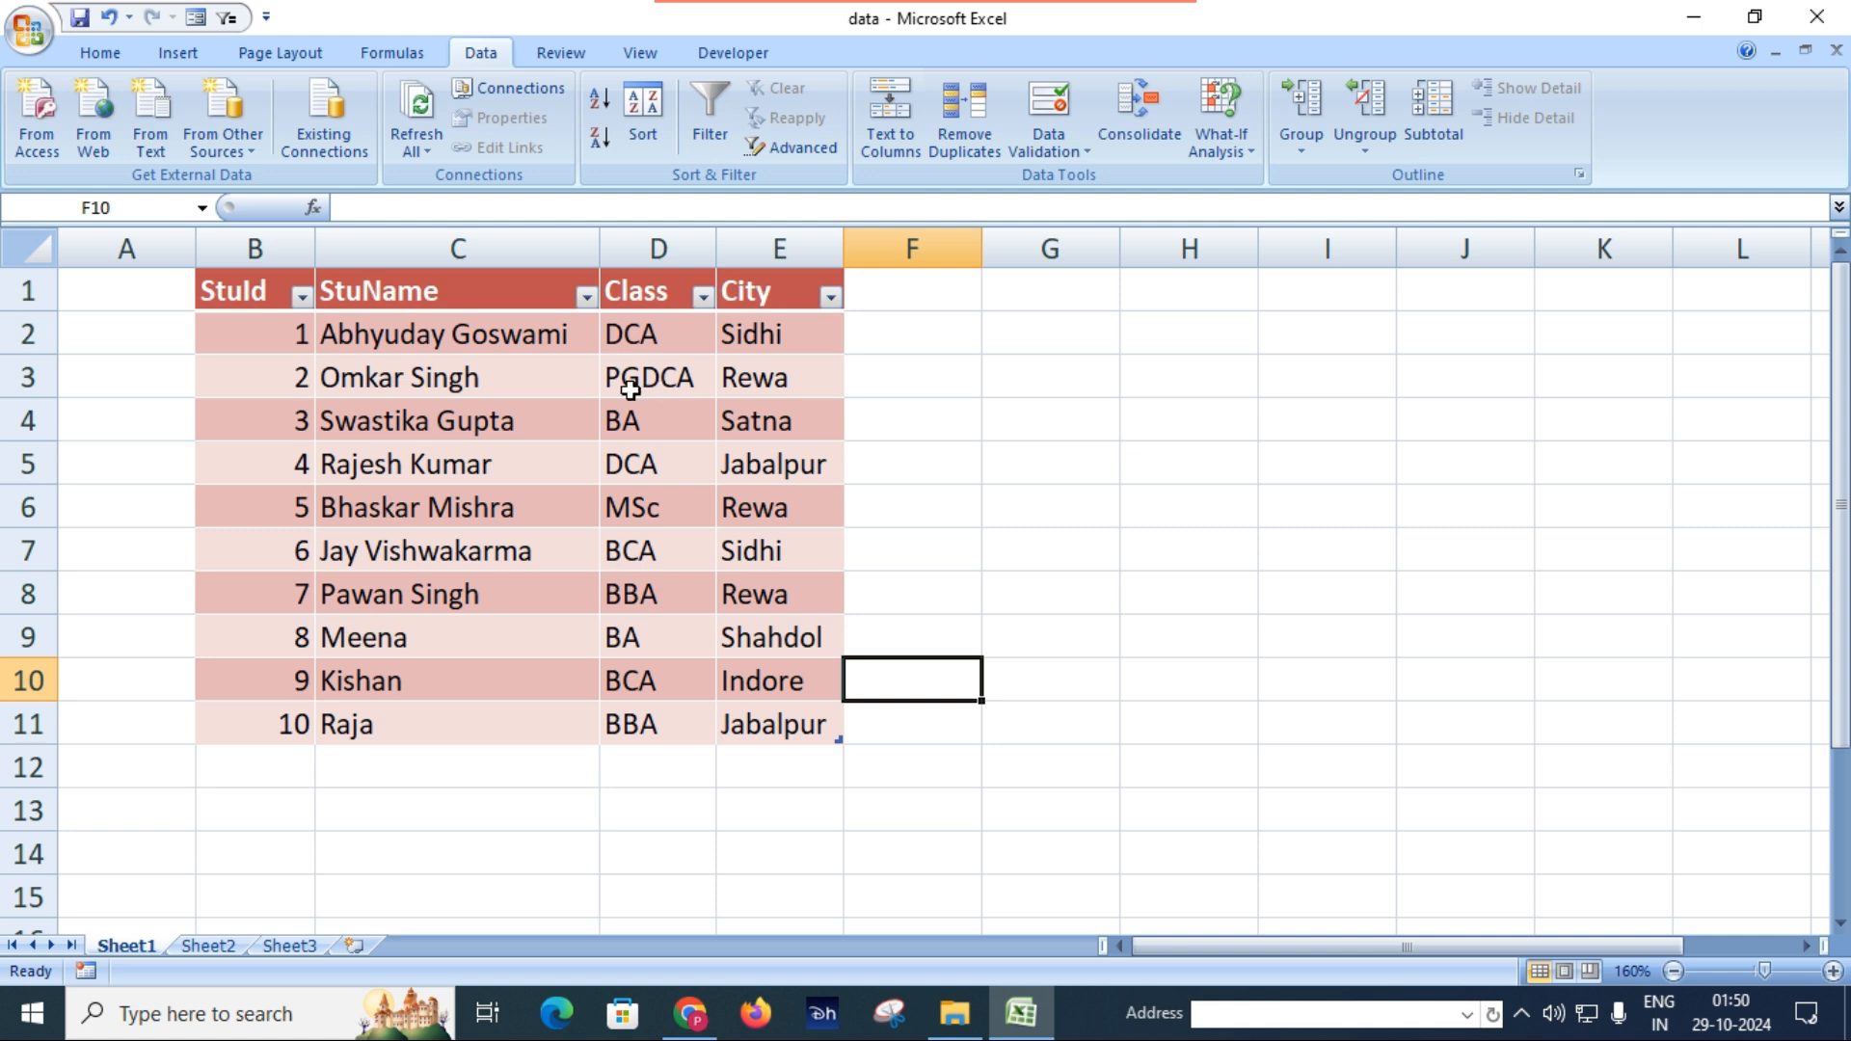
left_click_drag(749, 328, 761, 680)
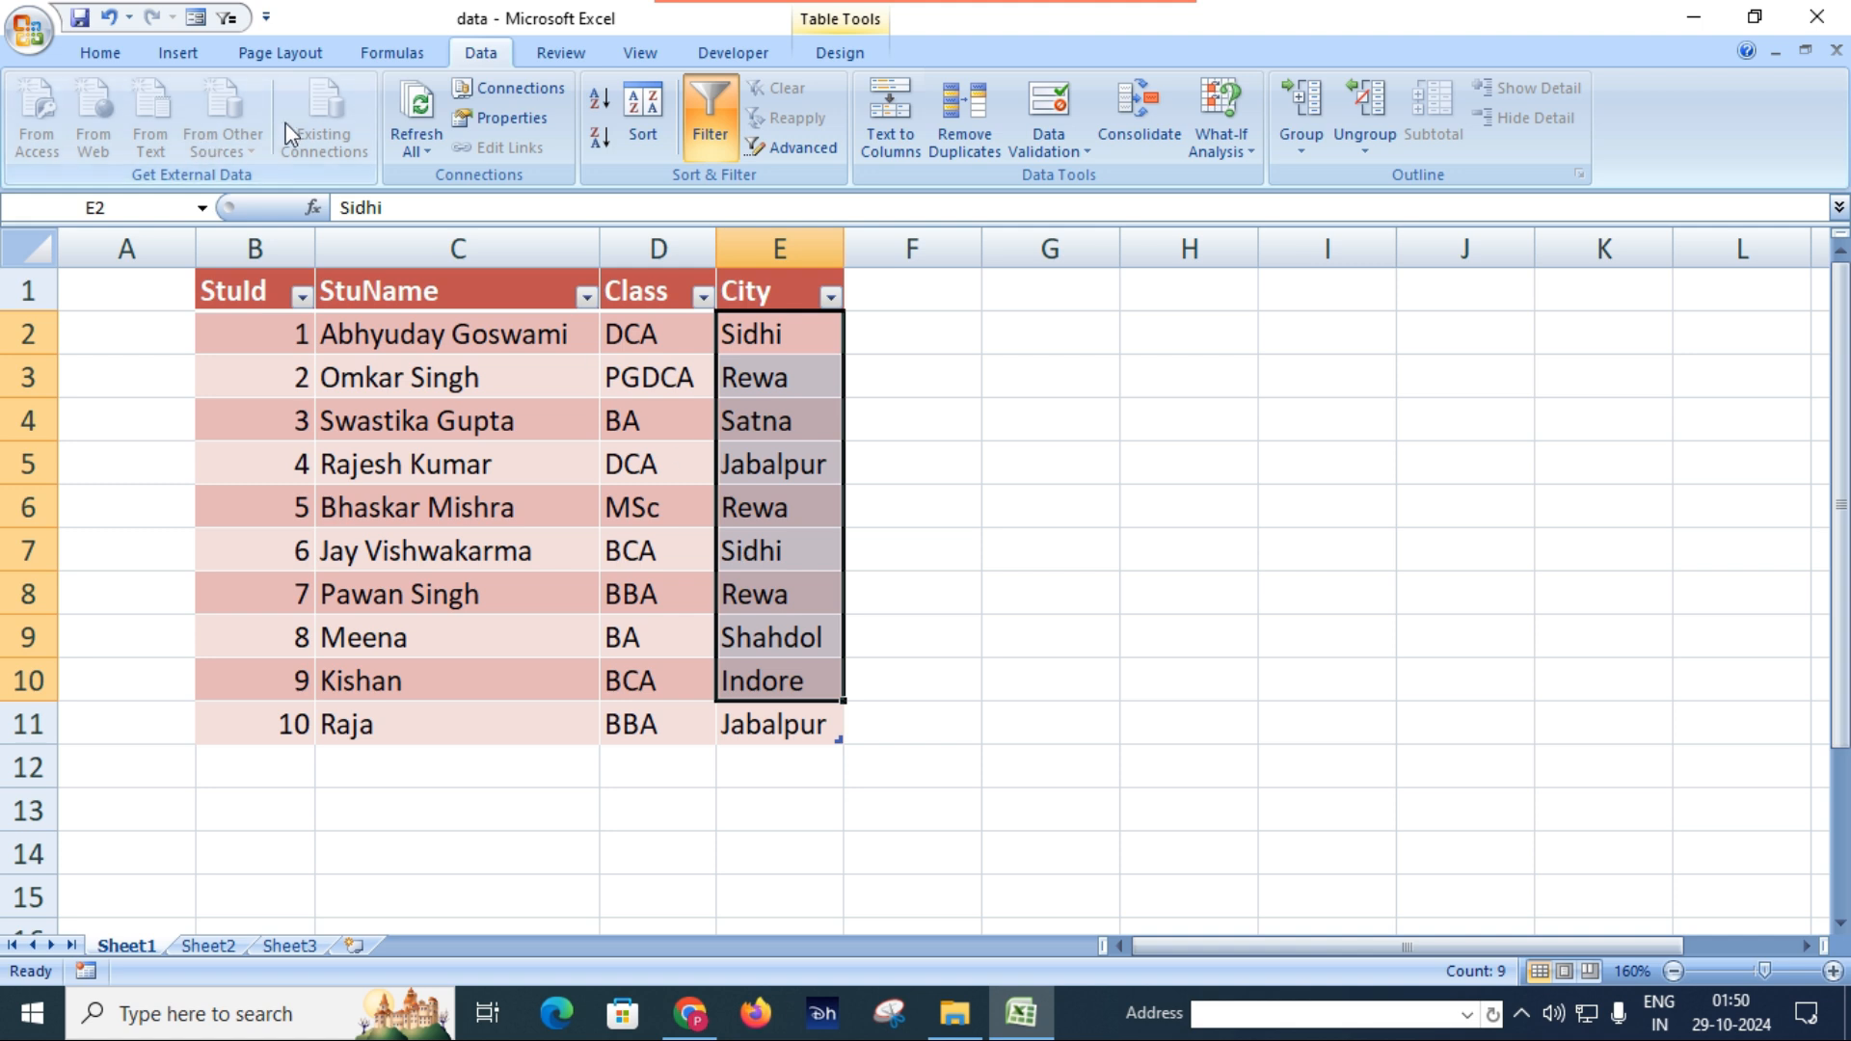
left_click(99, 53)
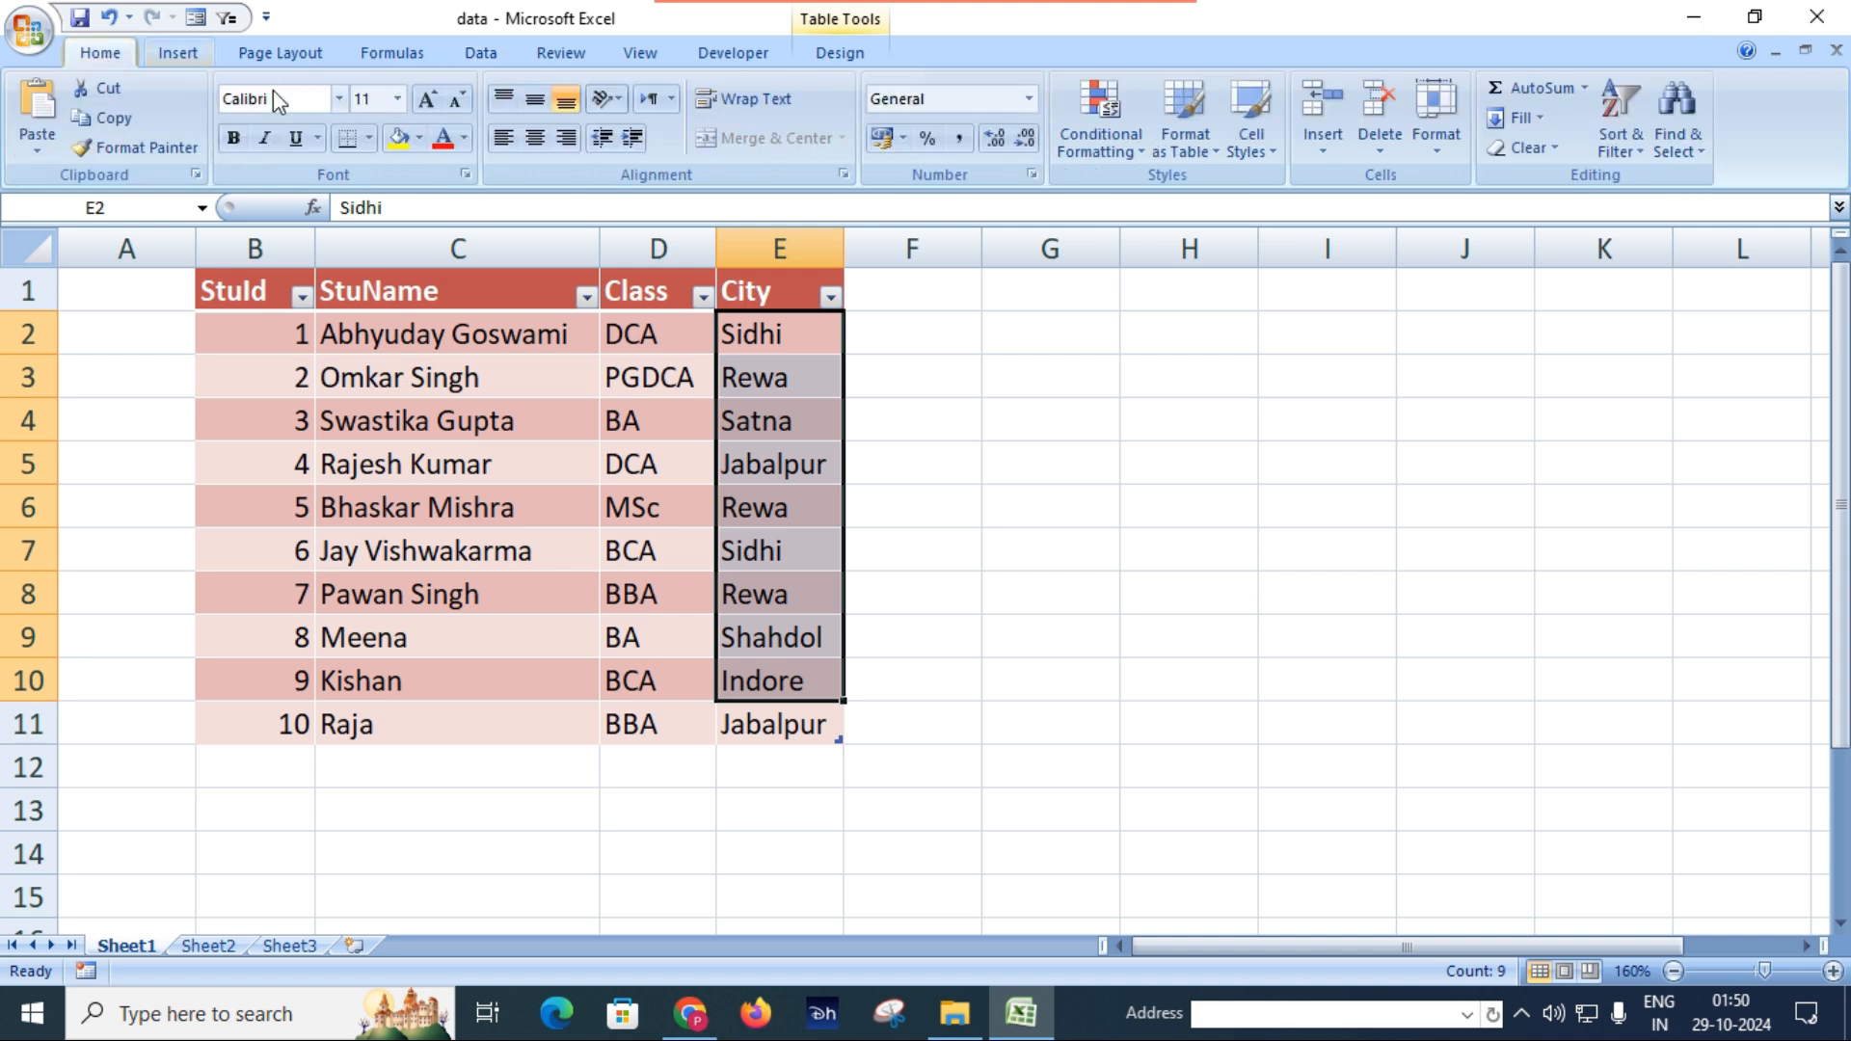
left_click(418, 138)
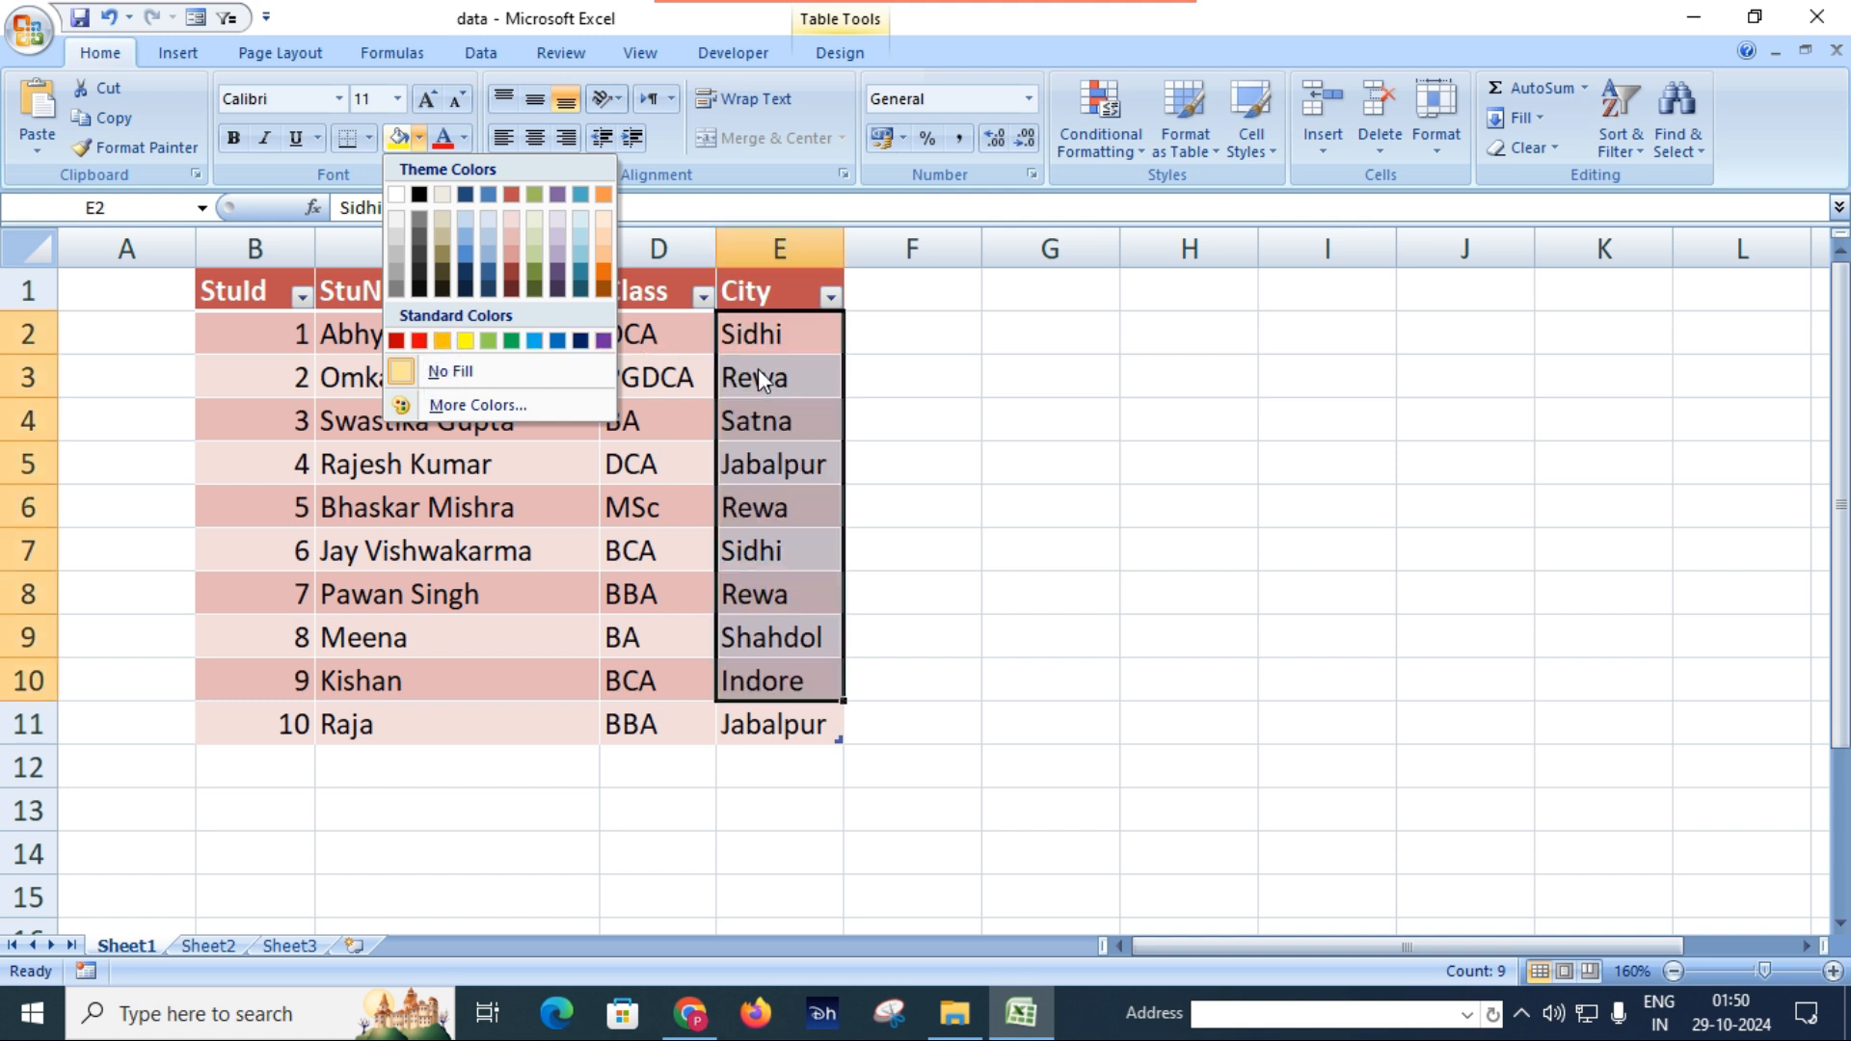
left_click(959, 411)
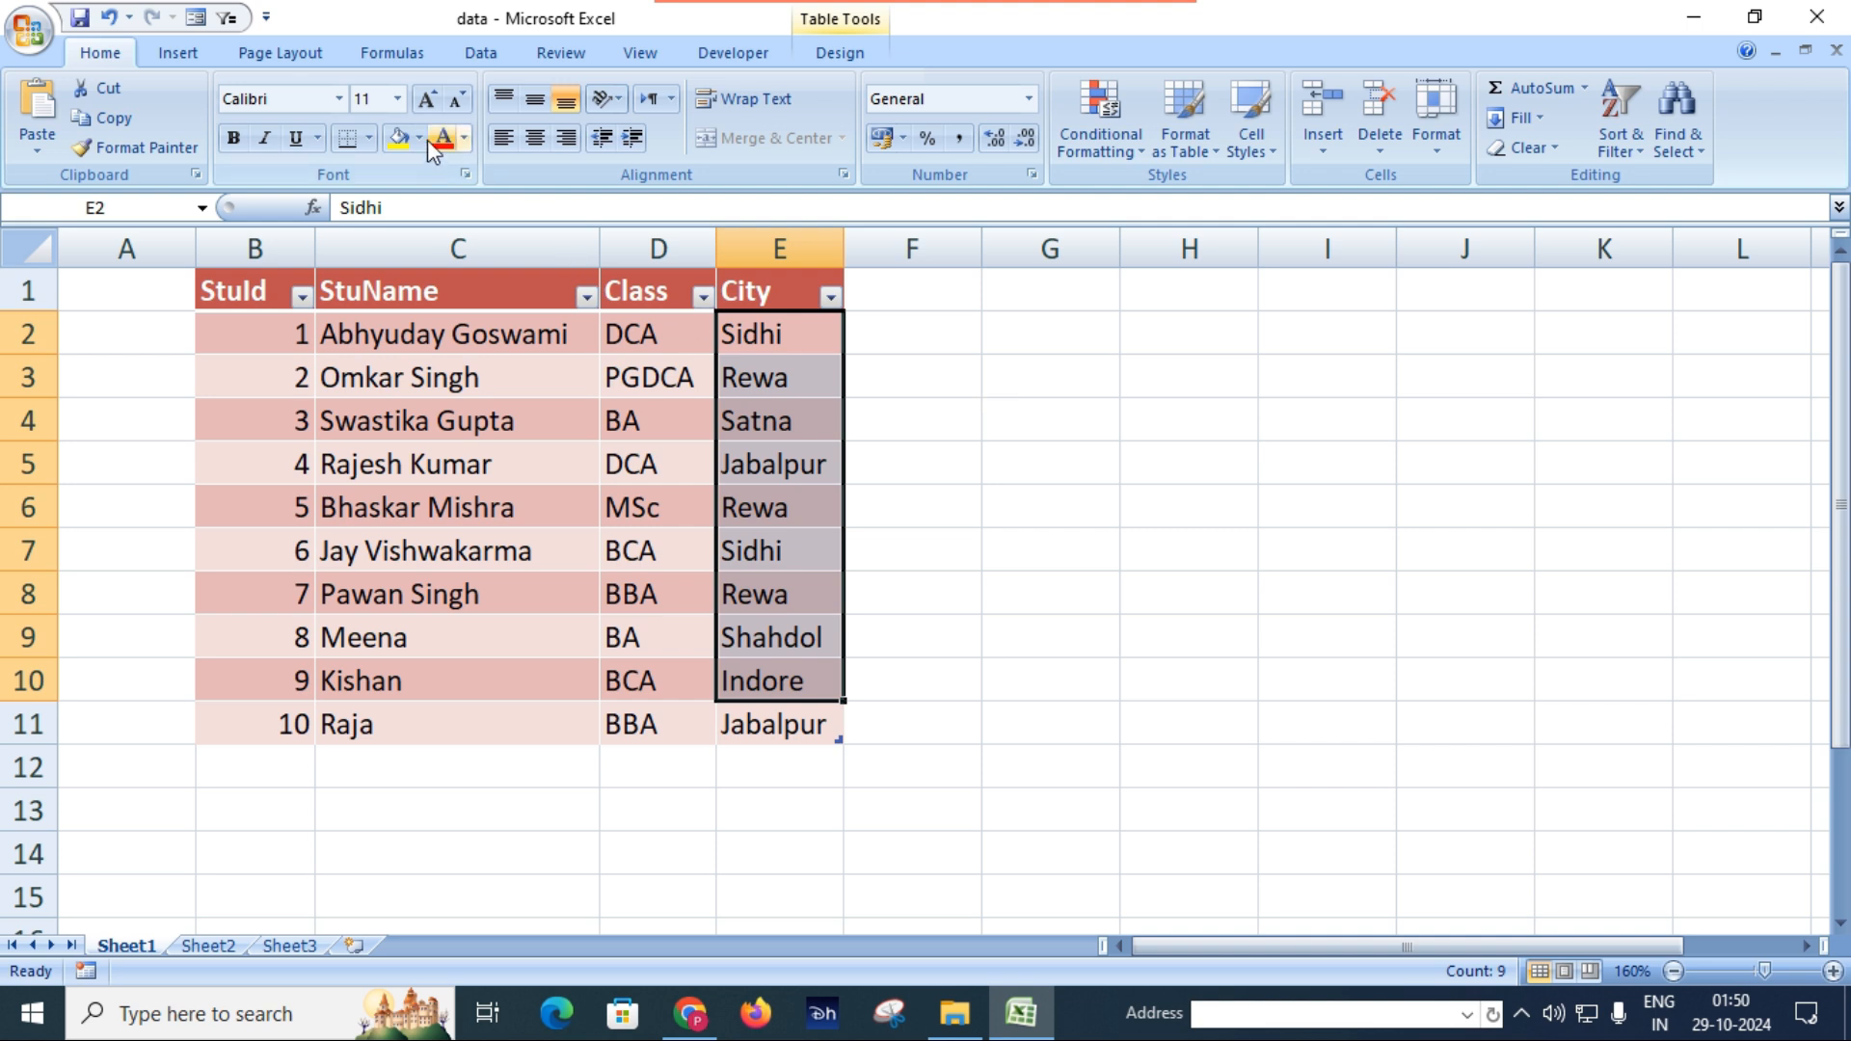
left_click(480, 54)
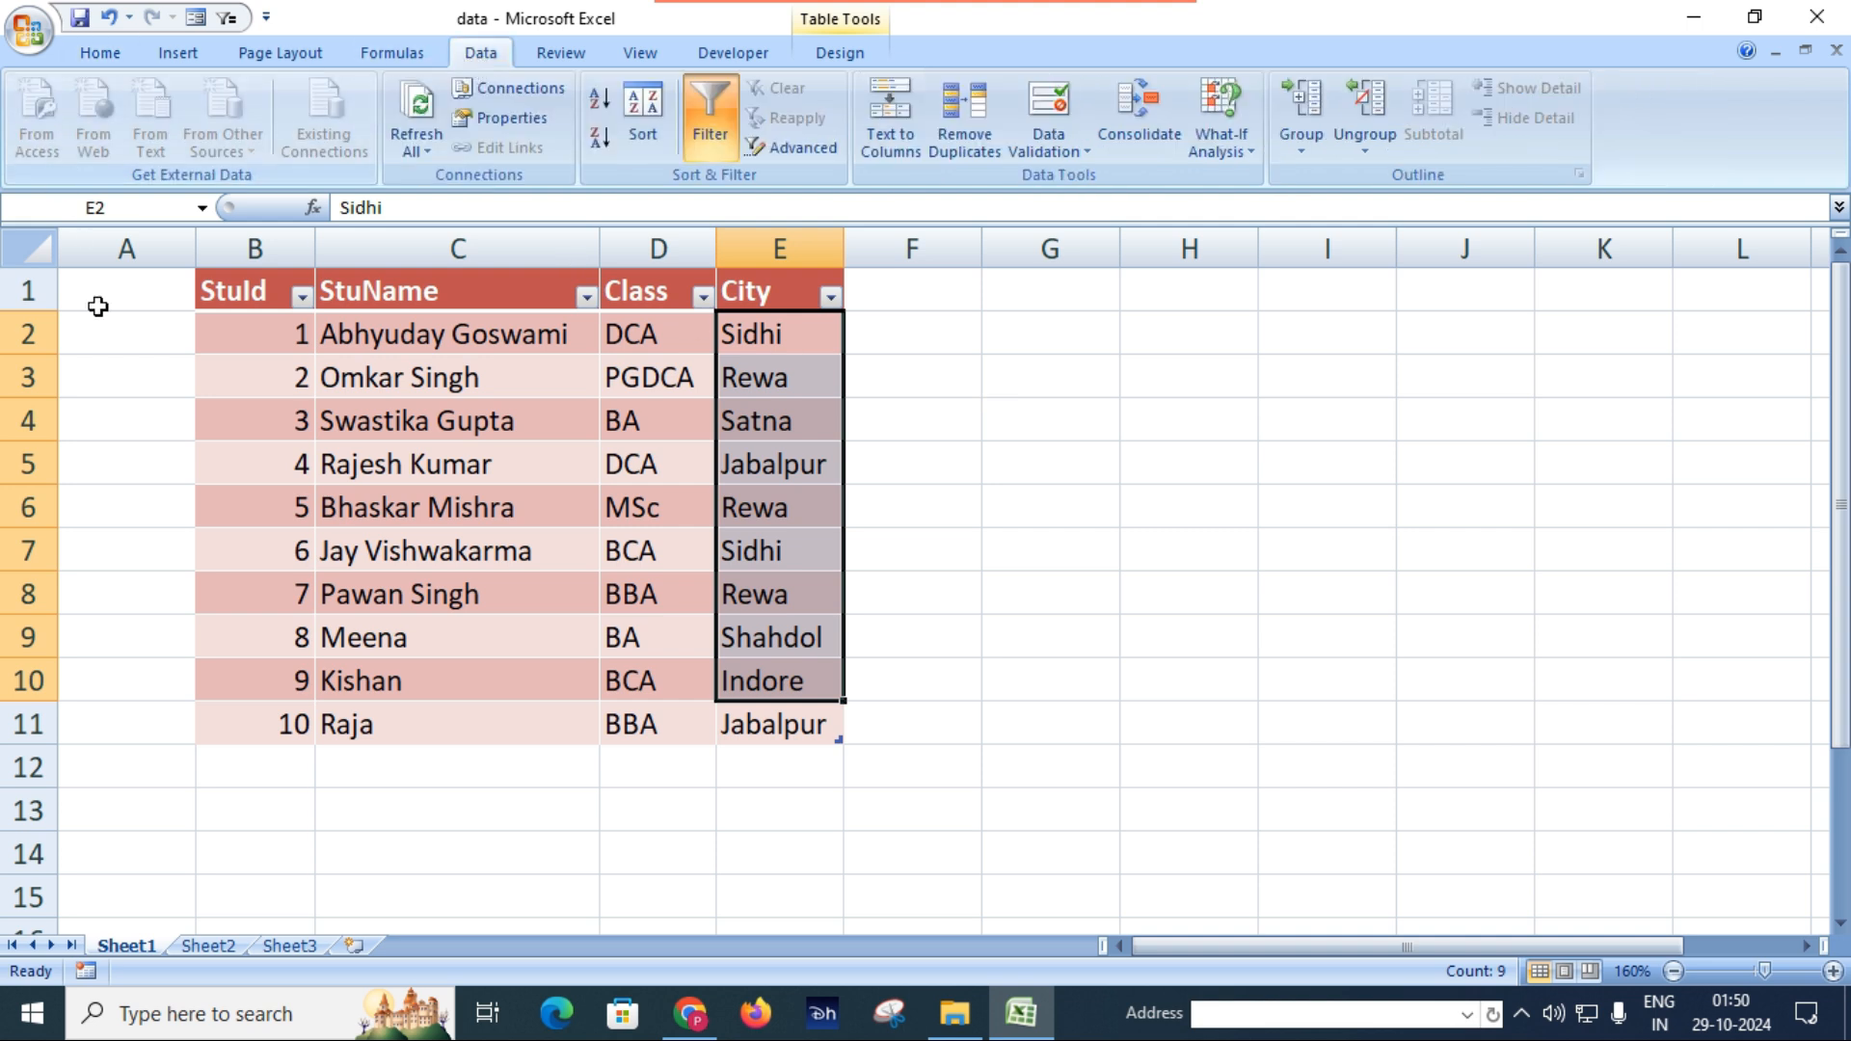
left_click(136, 422)
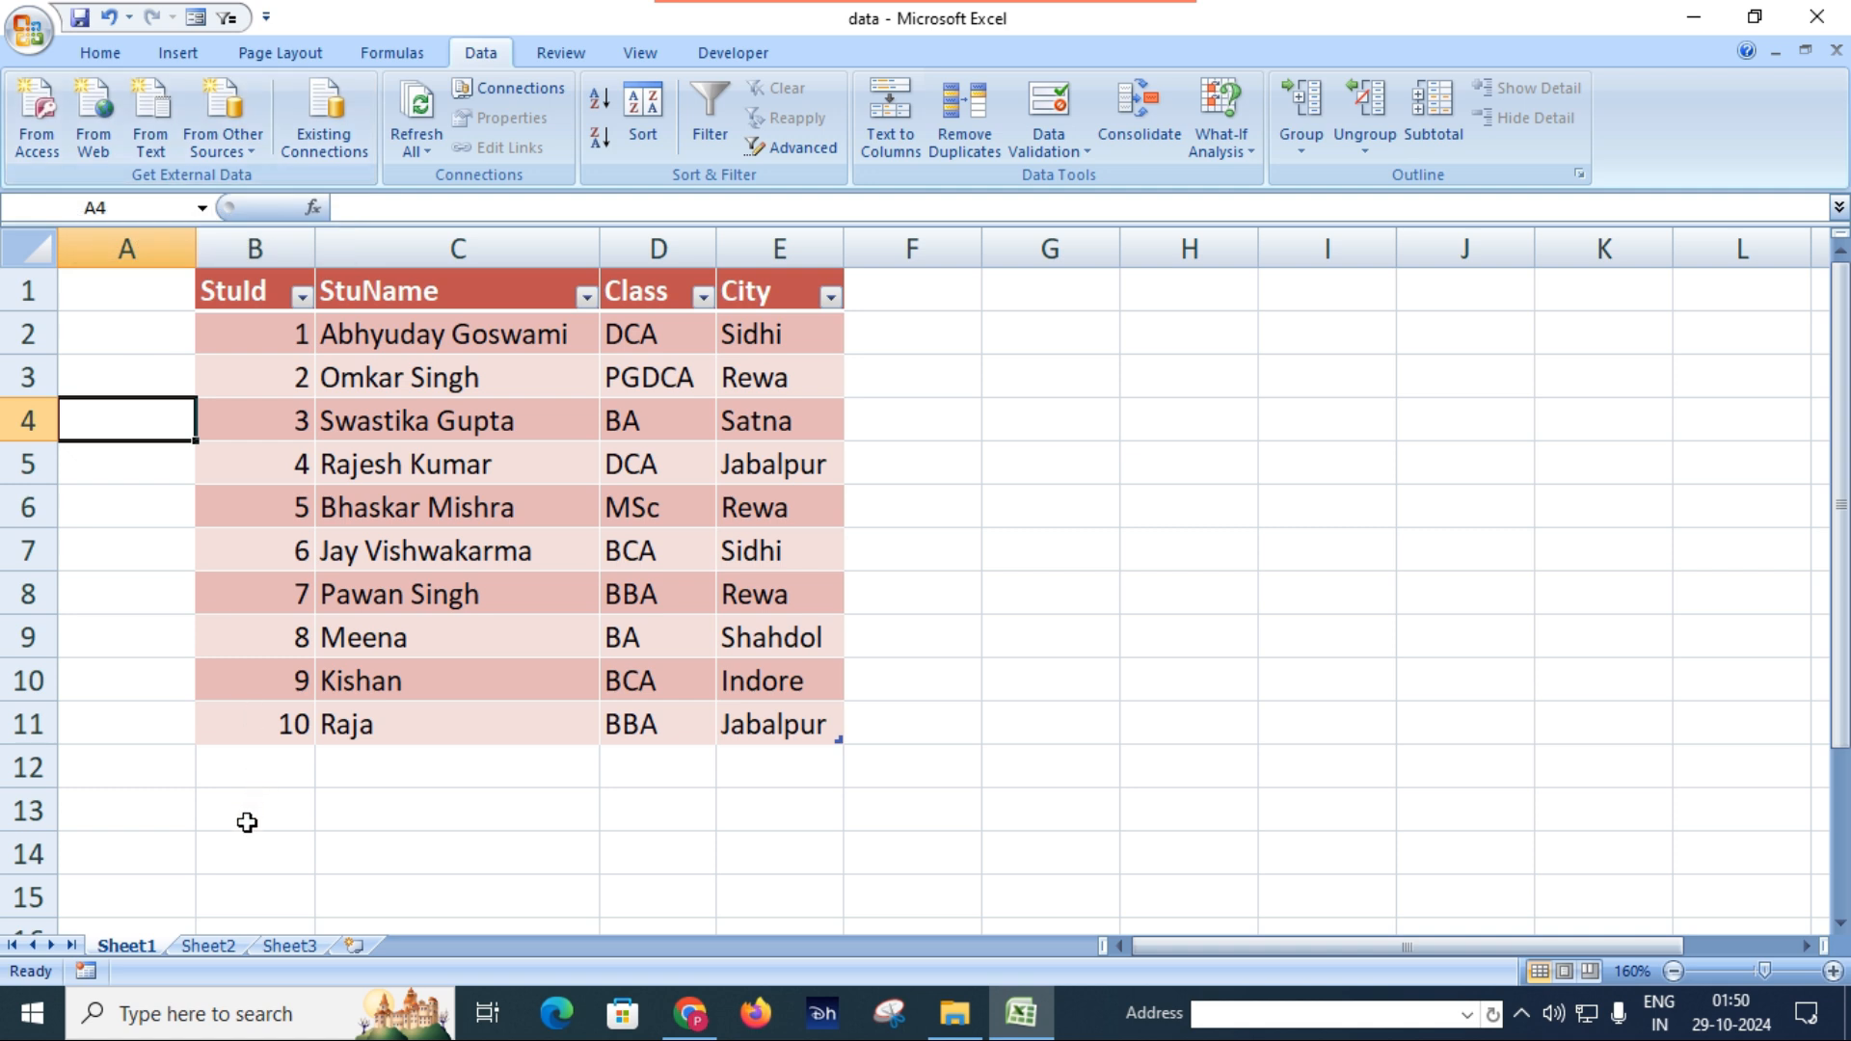
Switch to the blank Sheet2 and select cell A2.
left_click(210, 946)
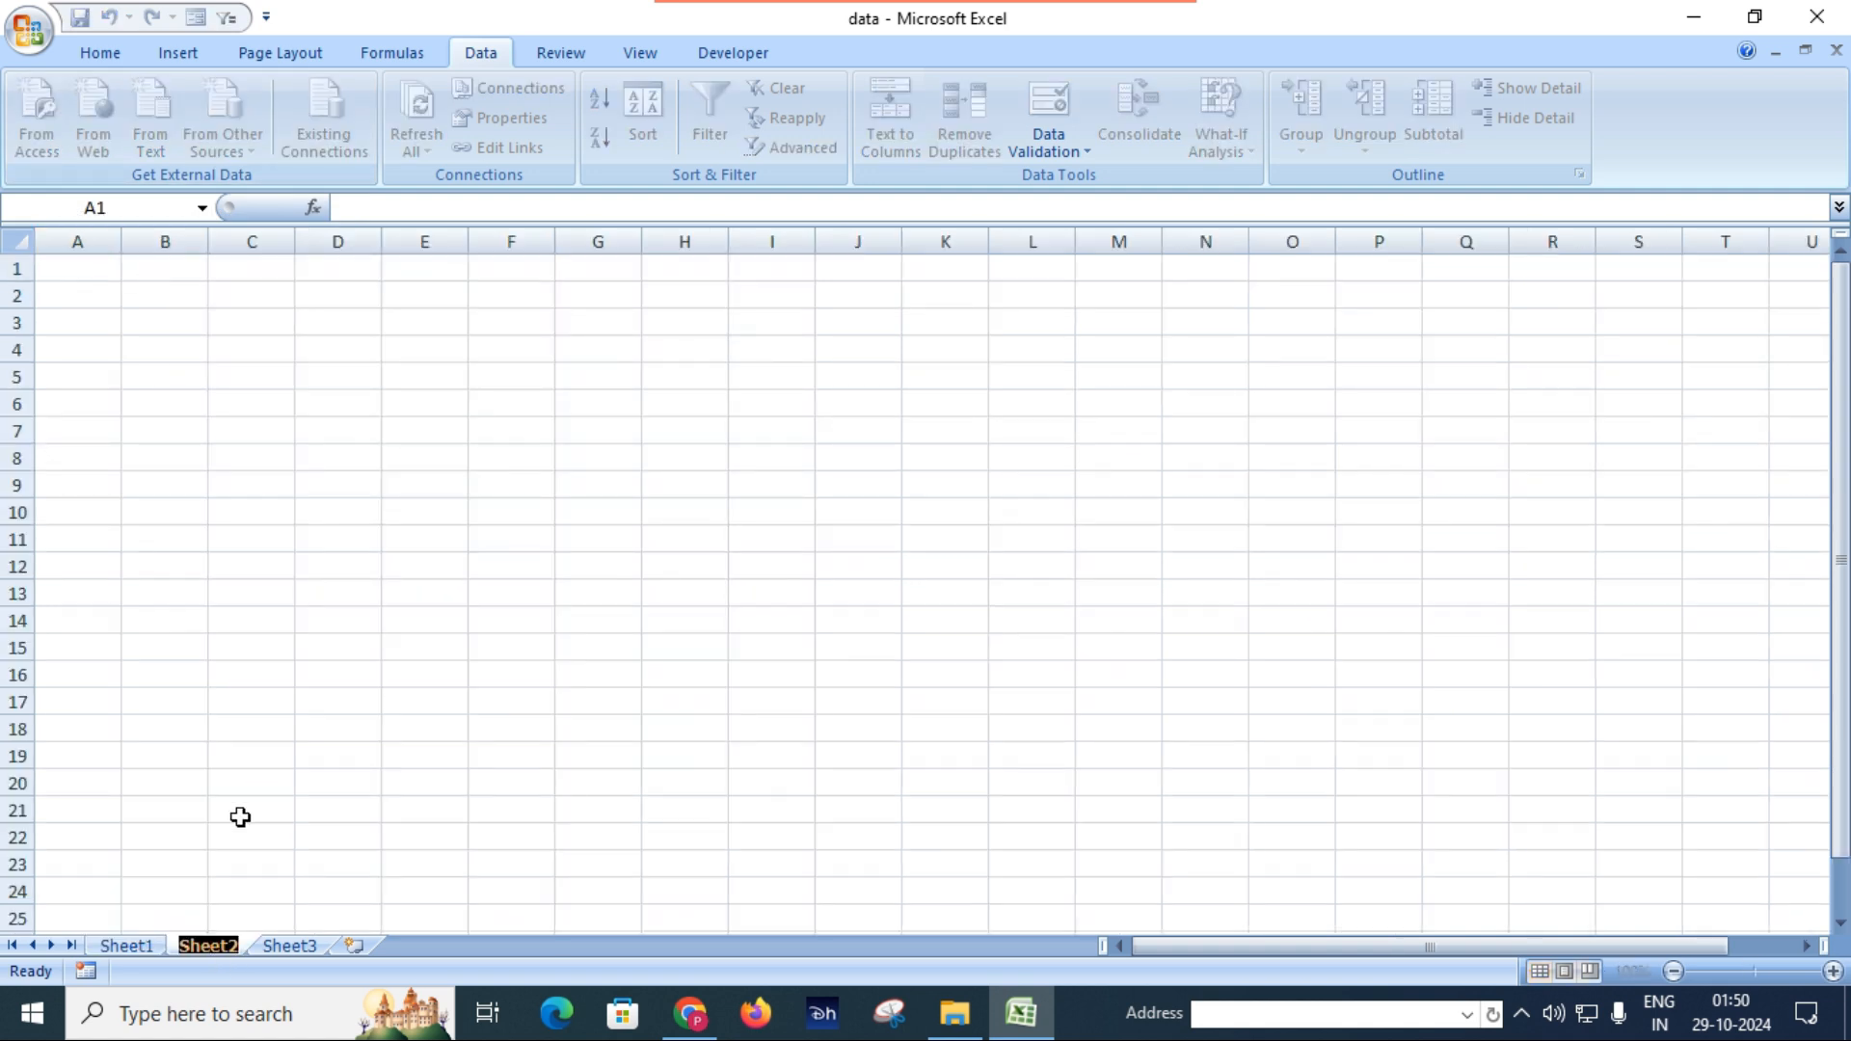
left_click(254, 536)
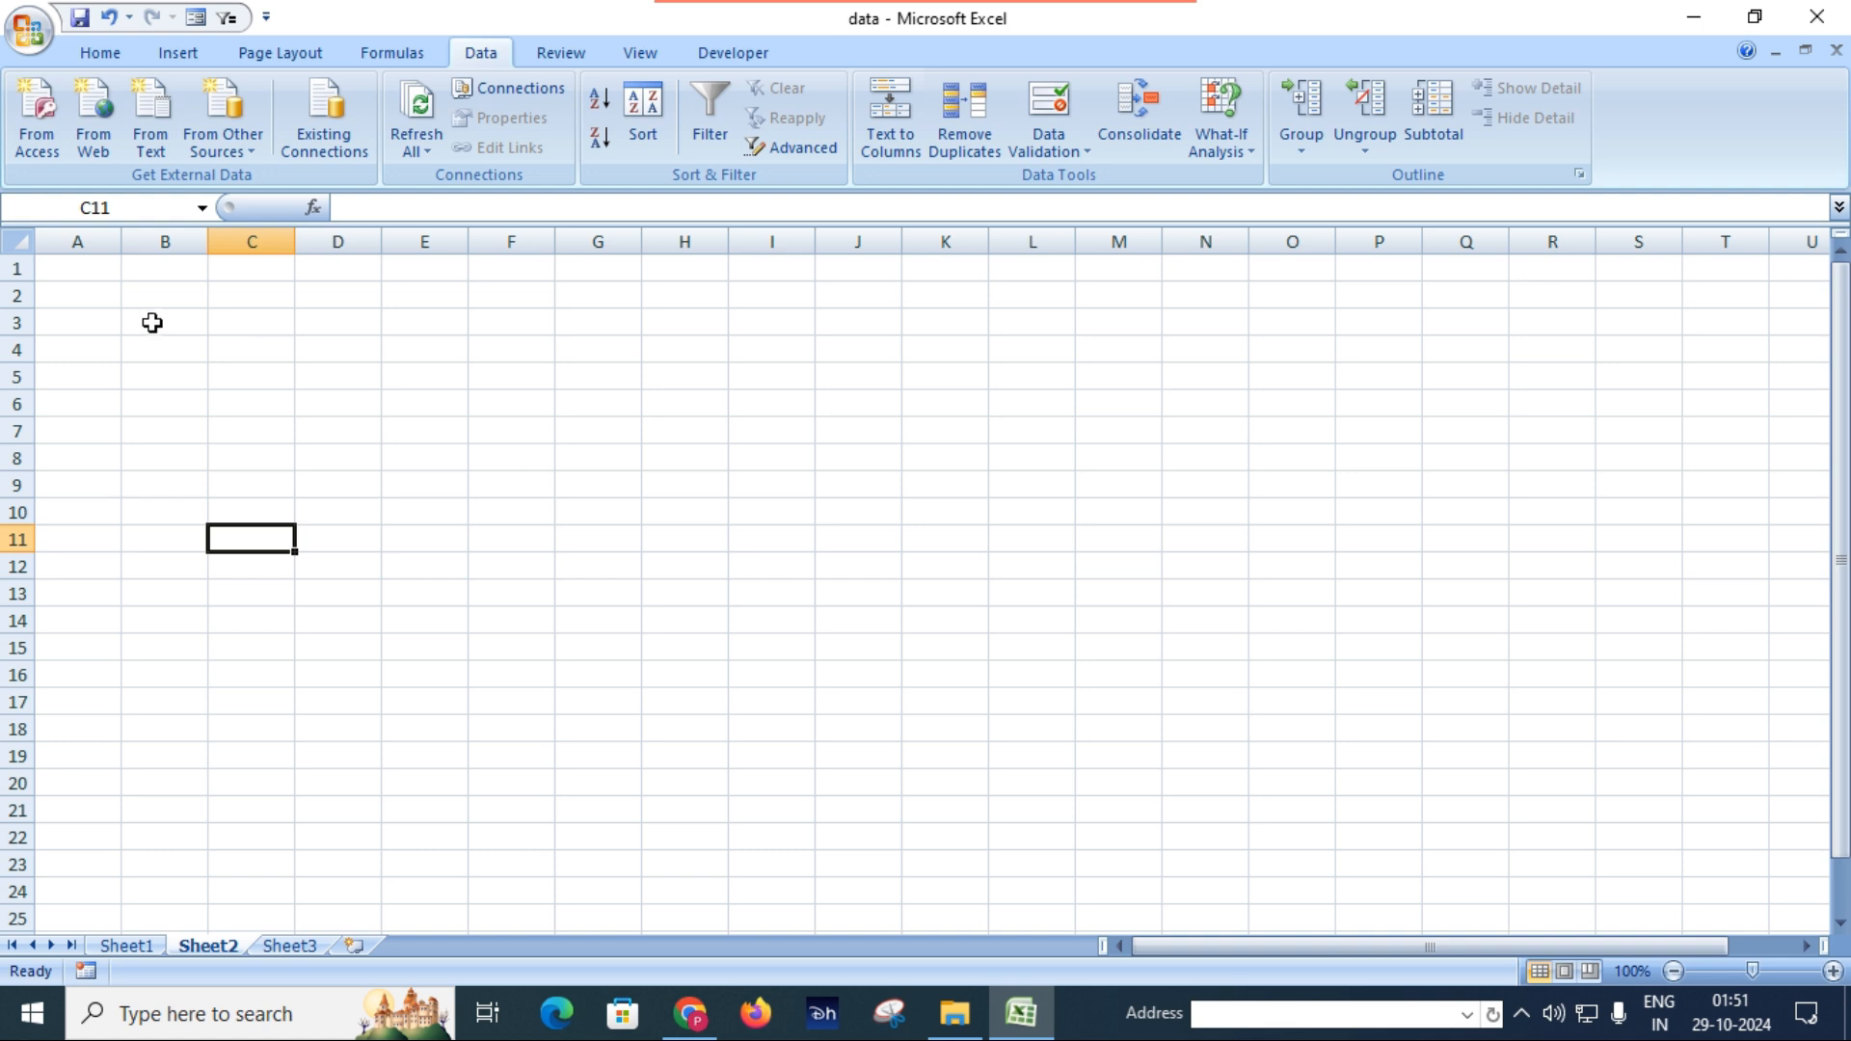
double_click(193, 295)
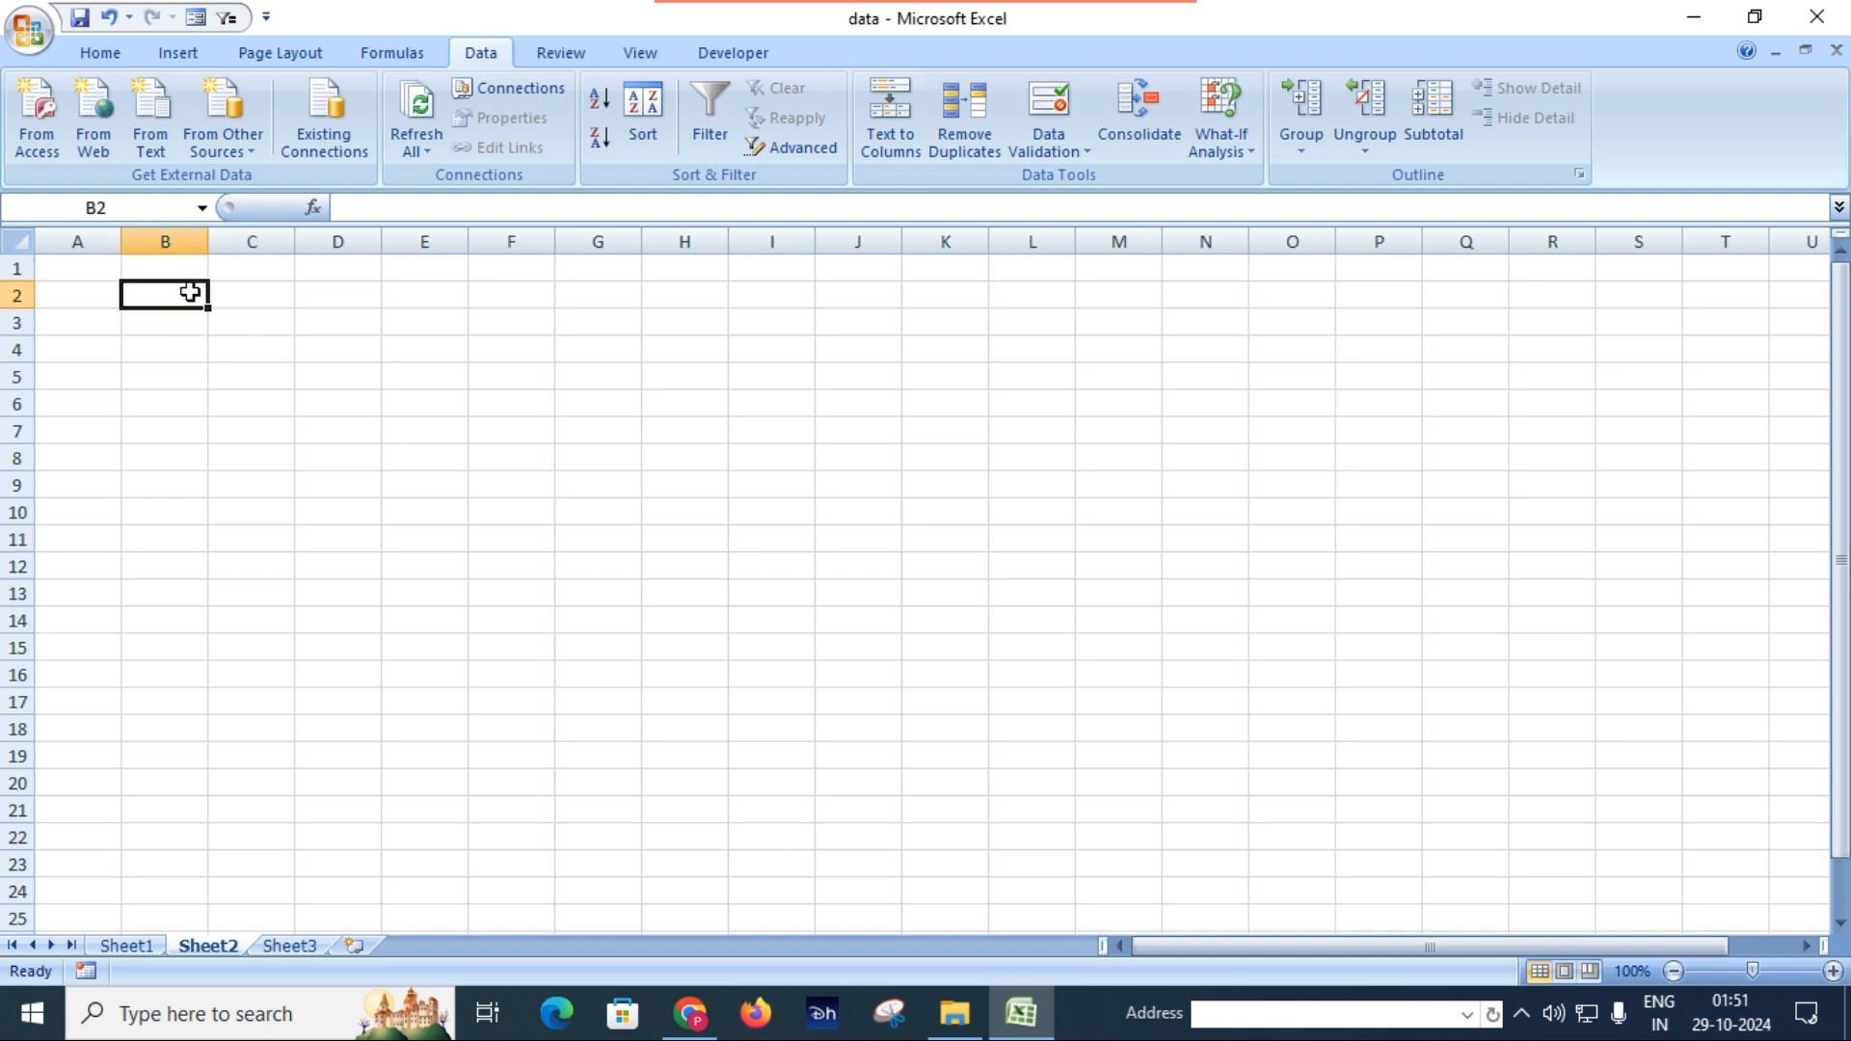
left_click(289, 372)
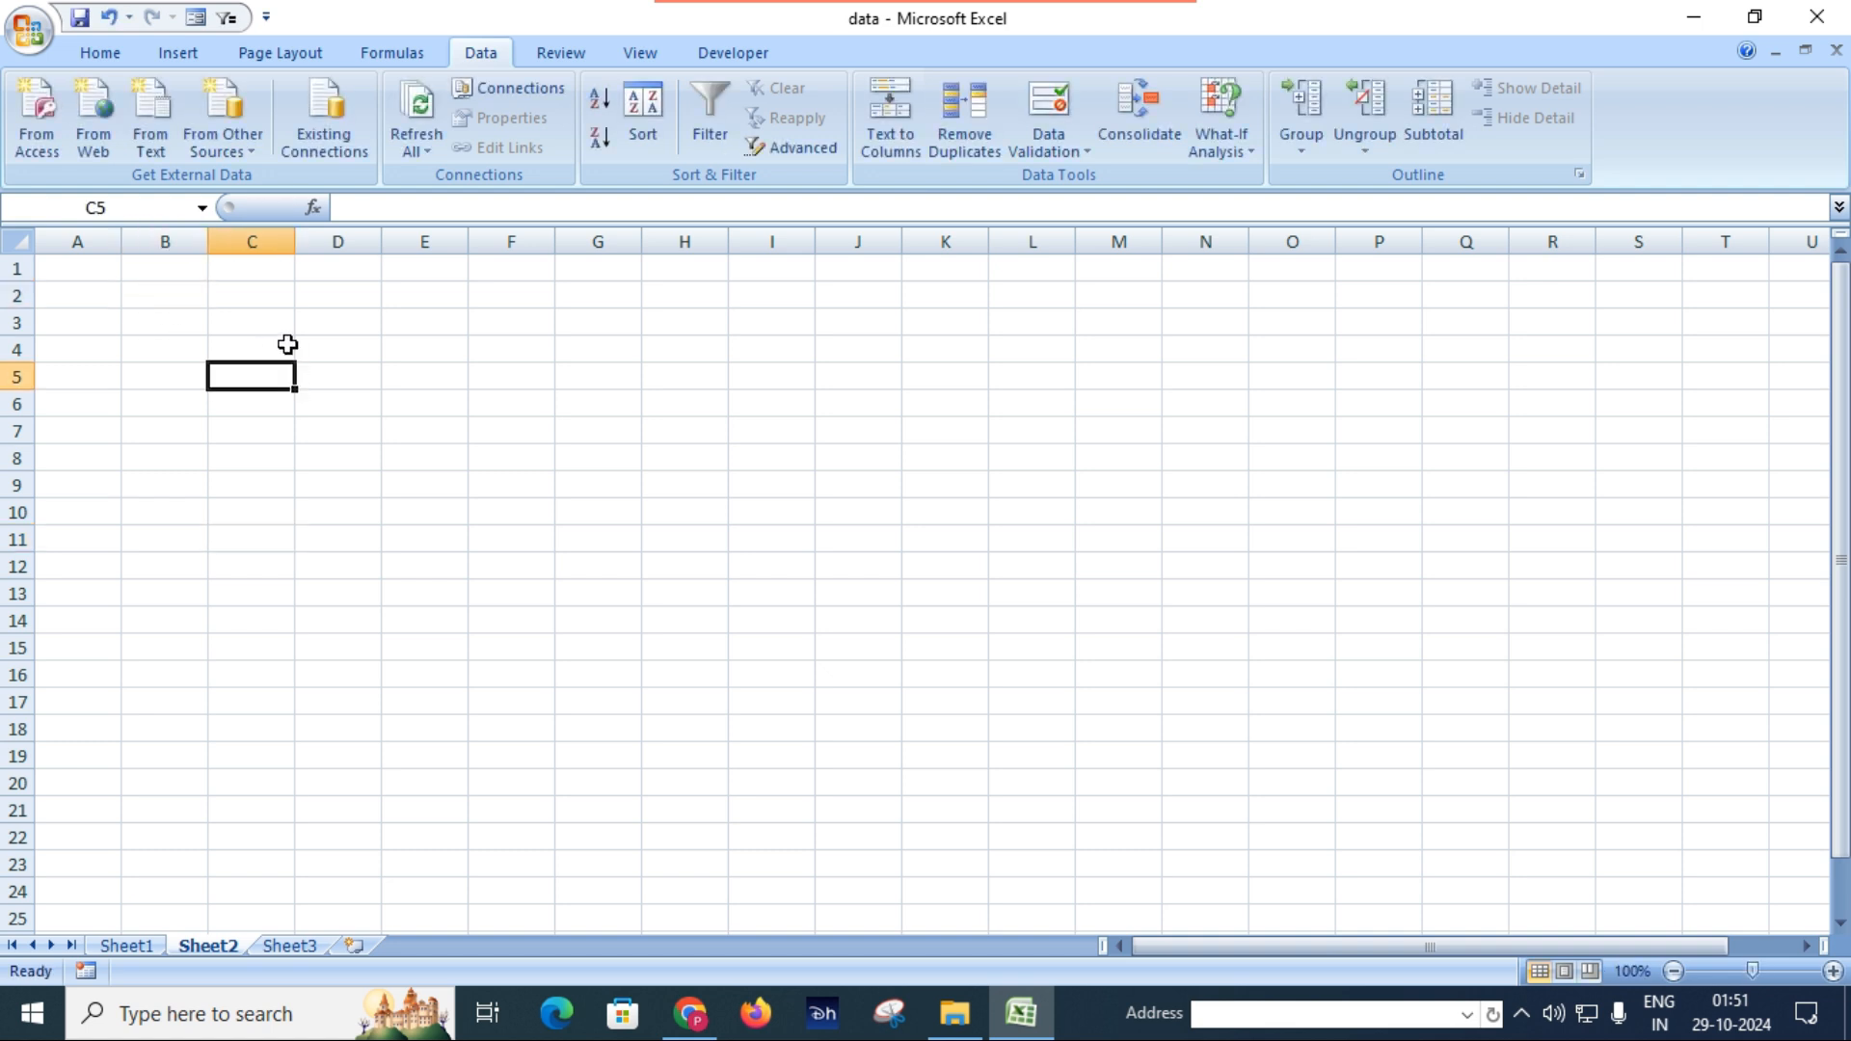
left_click(184, 293)
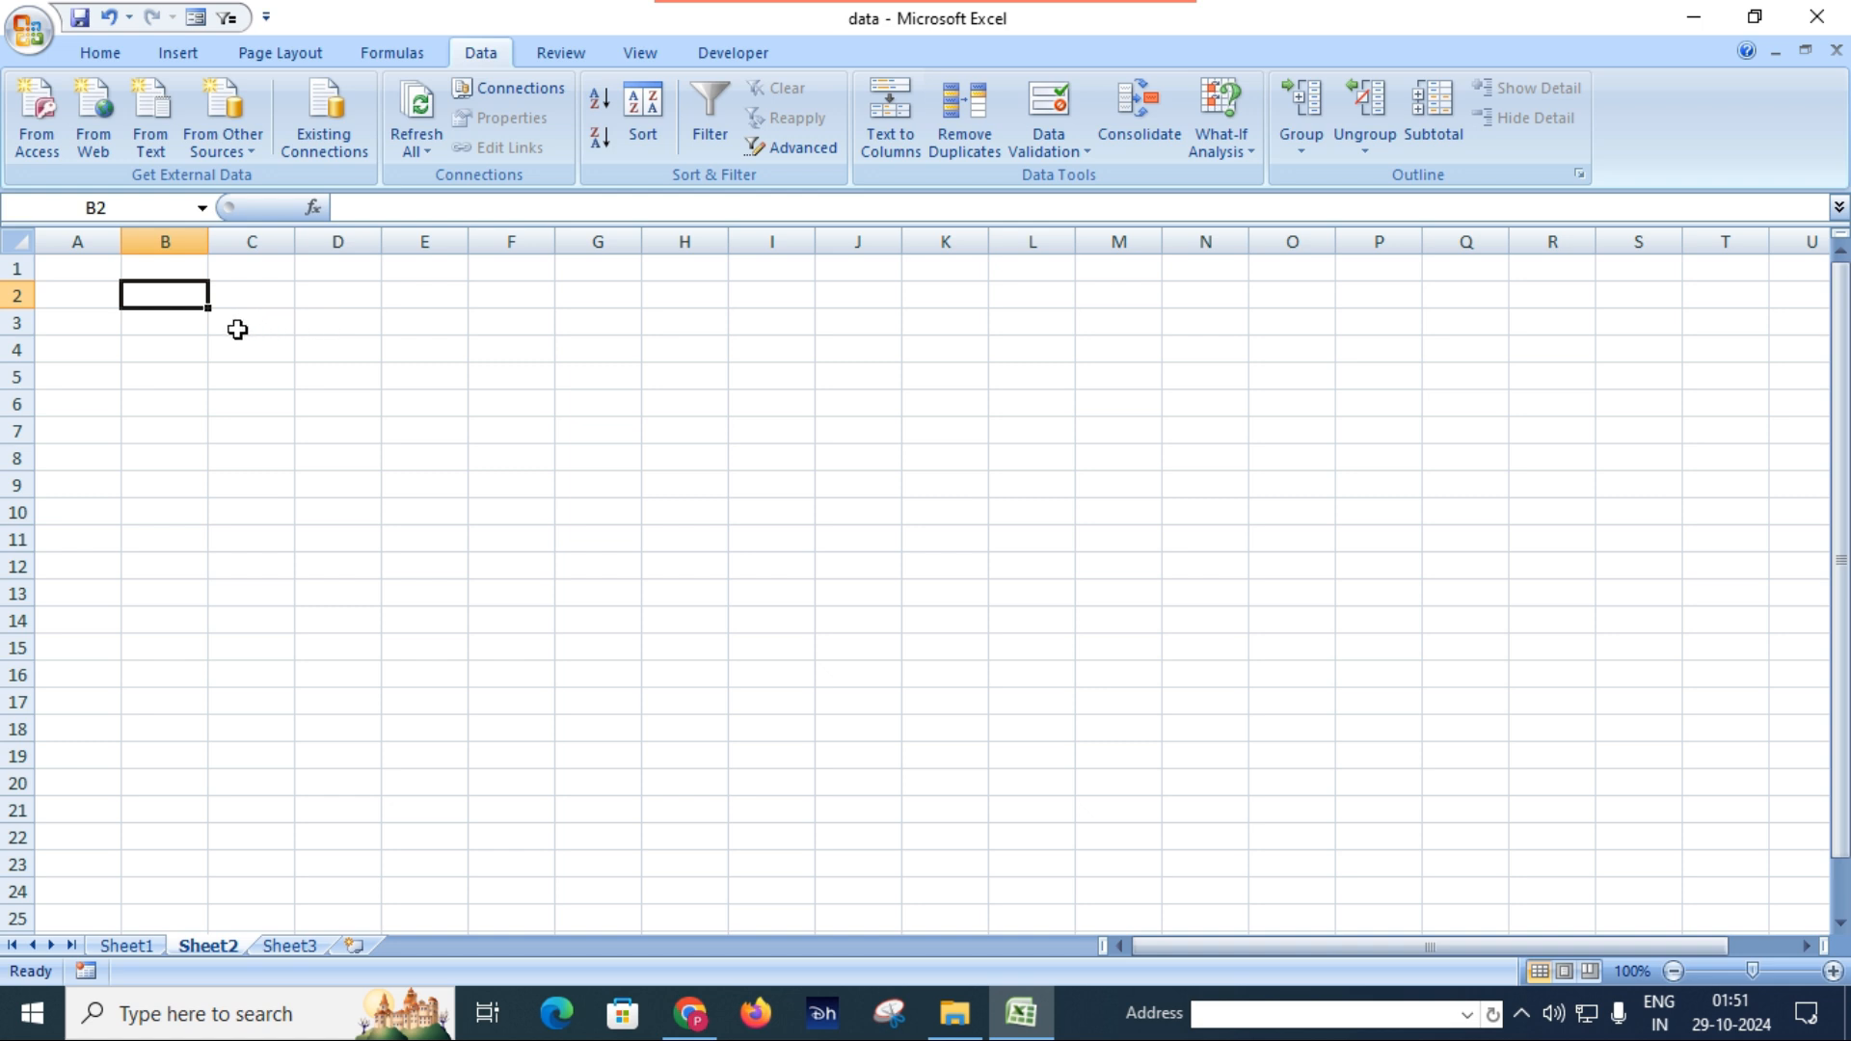
left_click(104, 296)
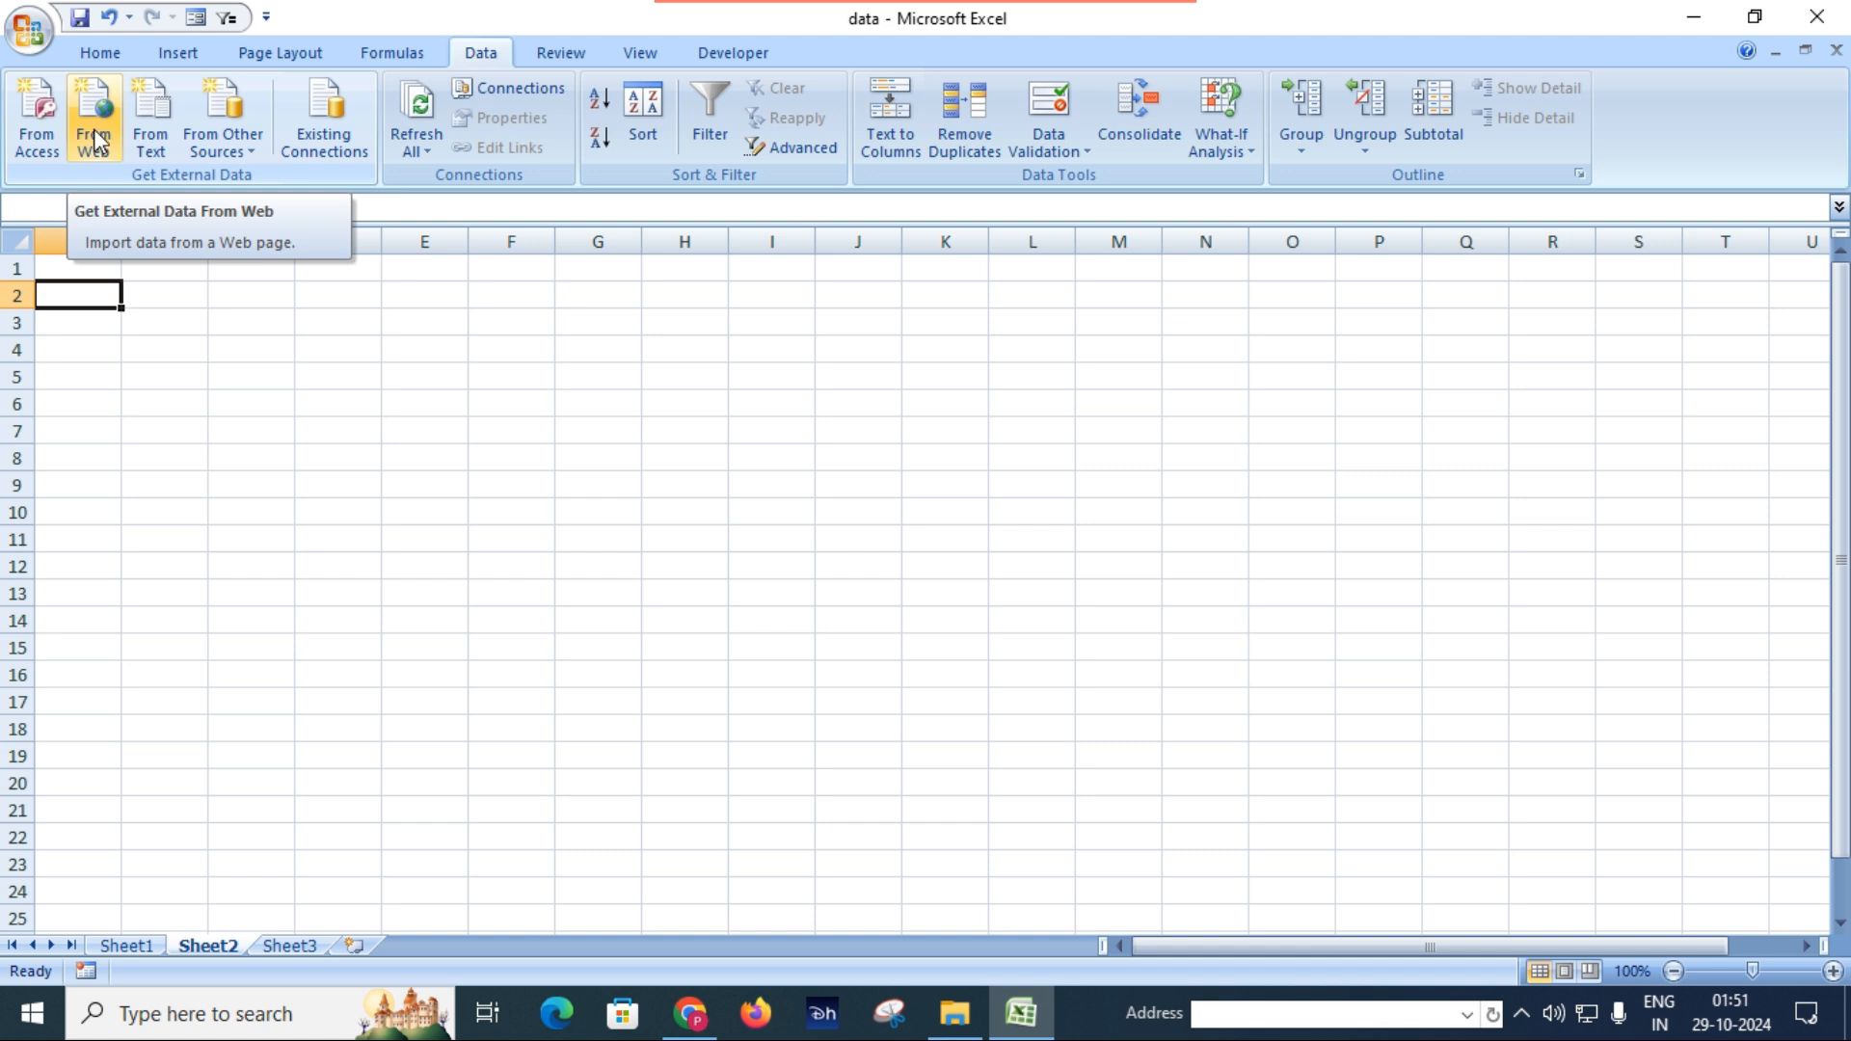
Switch to Chrome, copy the web address of the WhatsApp Wikipedia article, and return to the Excel workbook.
left_click(696, 1019)
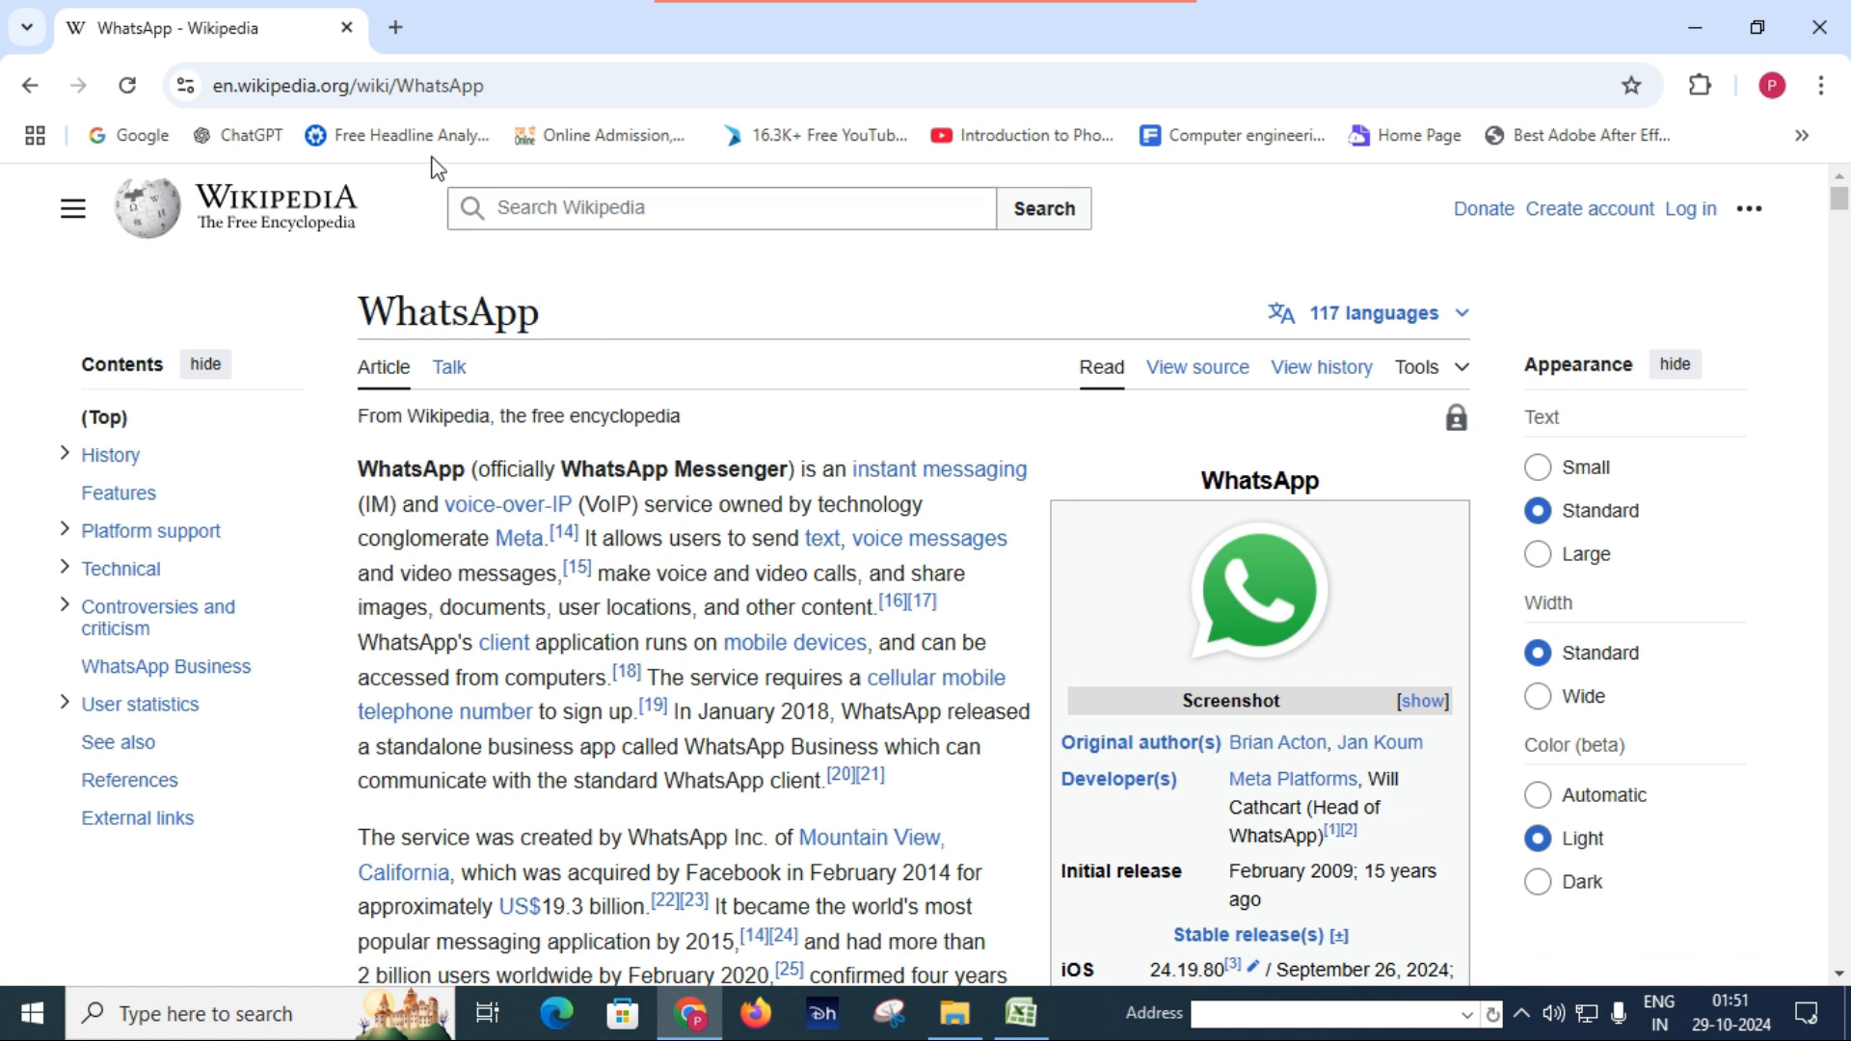
left_click(521, 84)
key("ctrl+c")
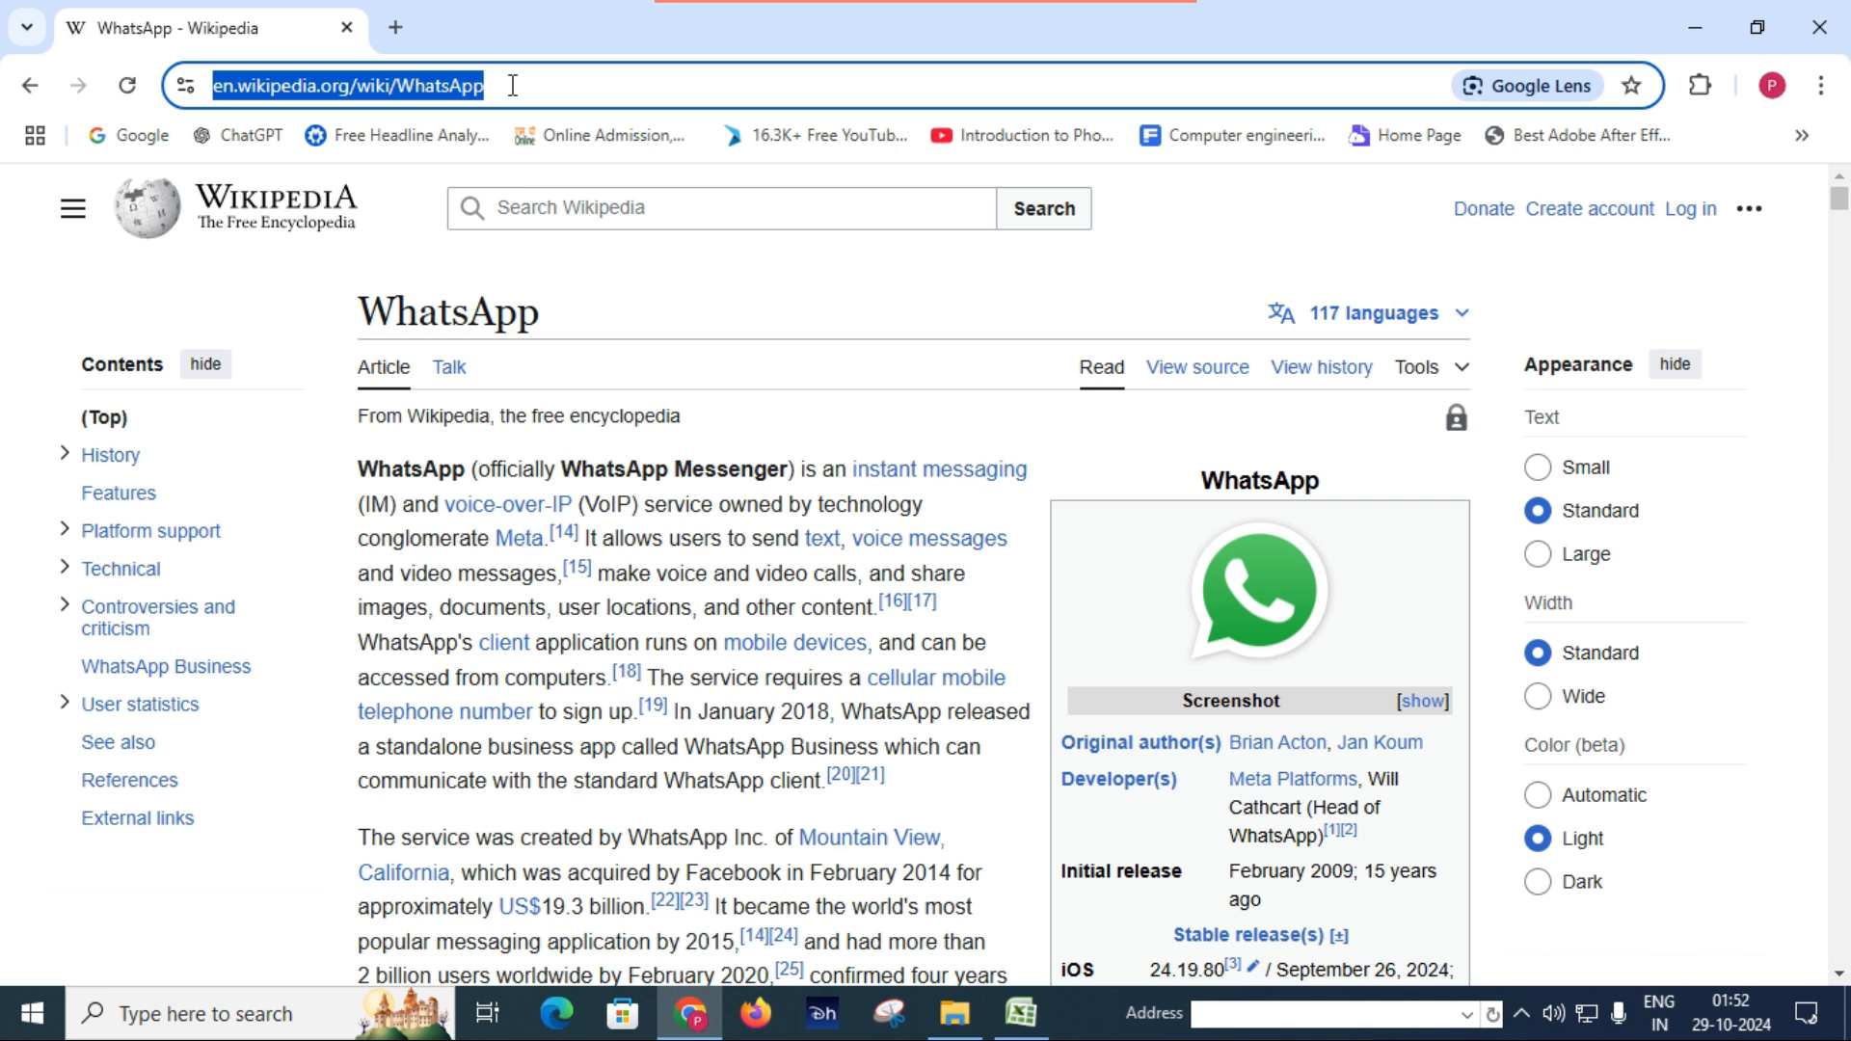
left_click(1028, 1024)
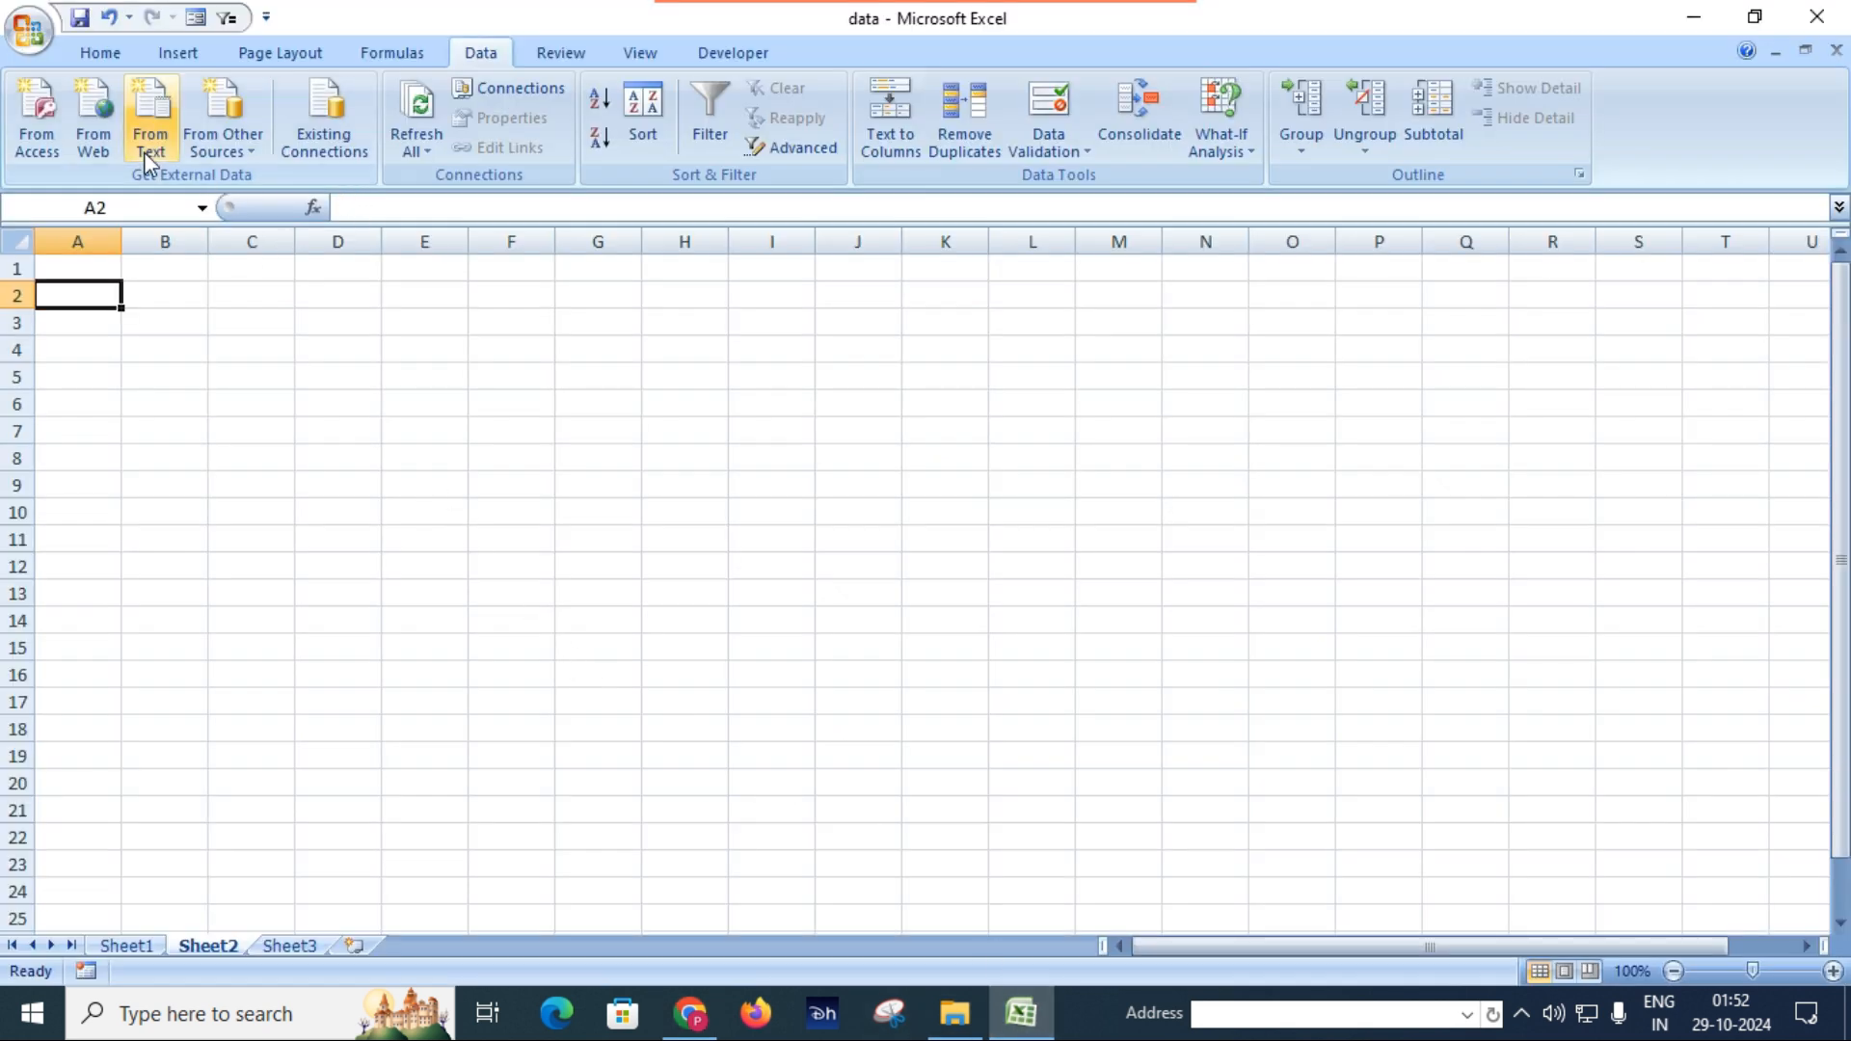
Start a new web query for Sheet2 and decline to continue running scripts on its start page.
left_click(94, 123)
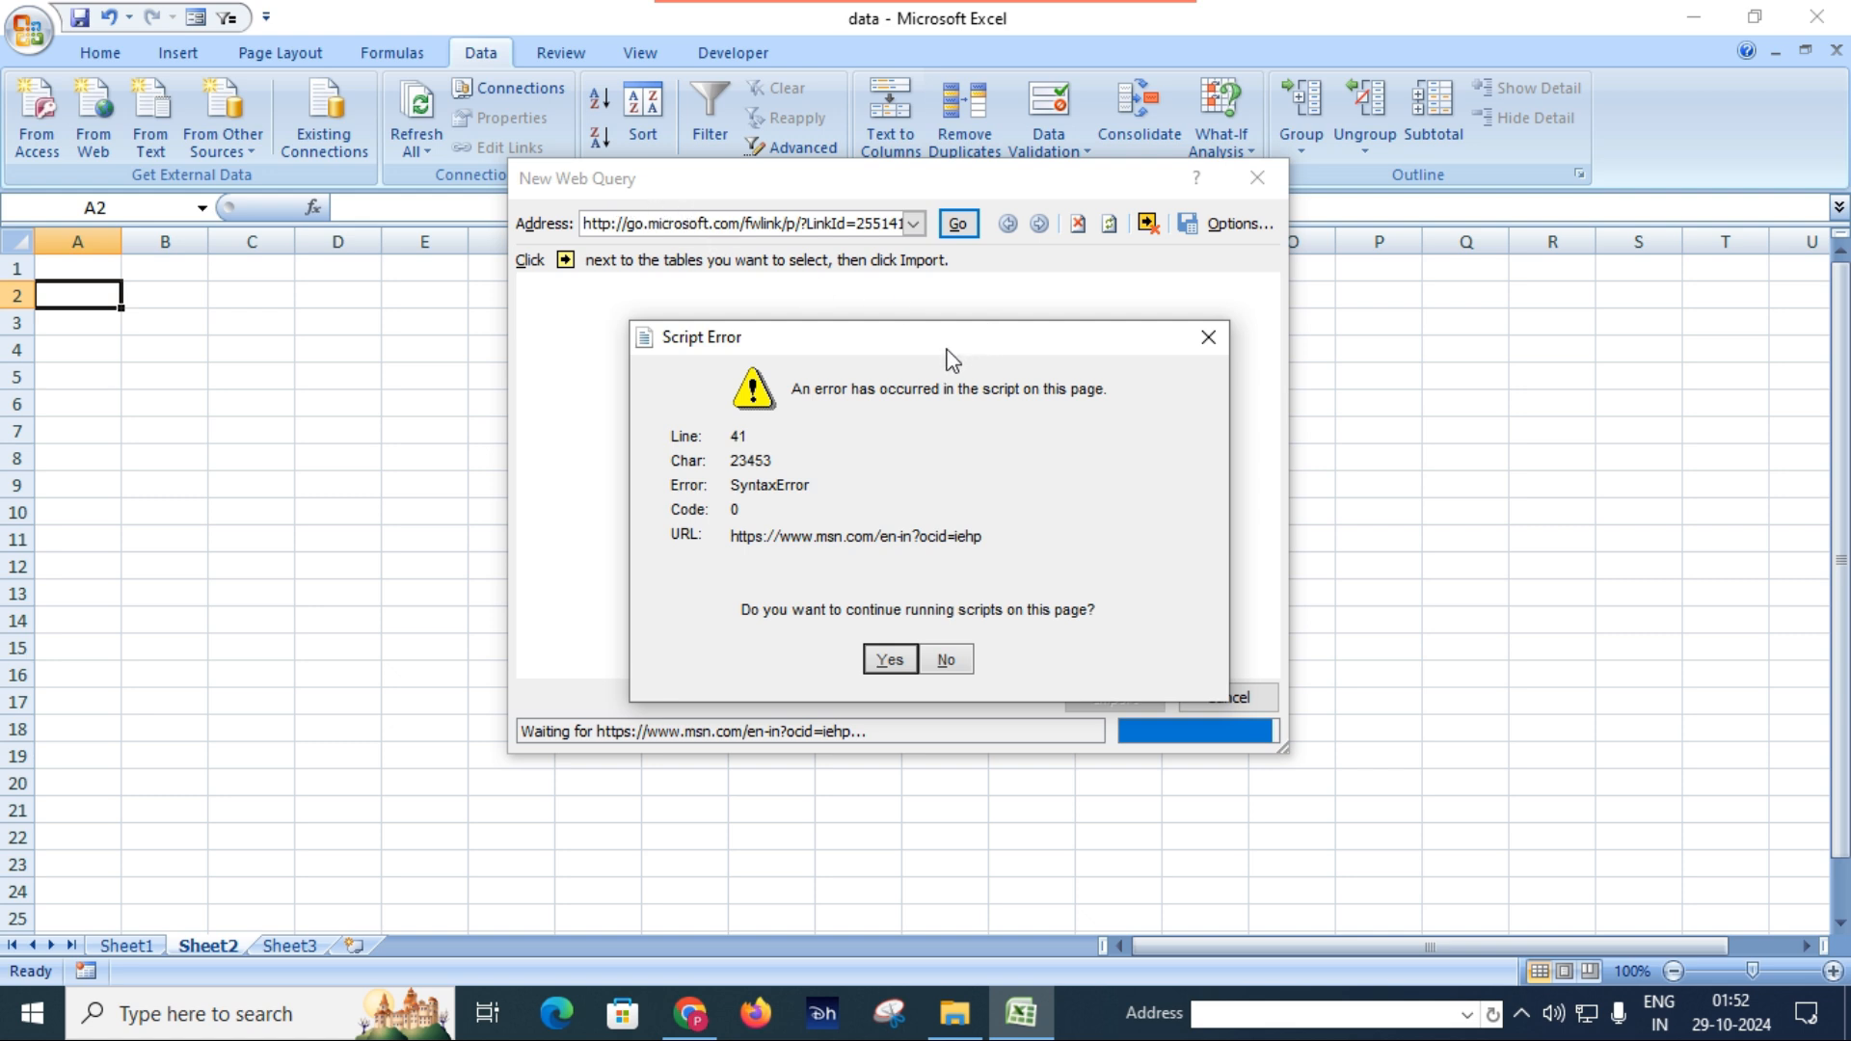
left_click_drag(946, 348, 905, 311)
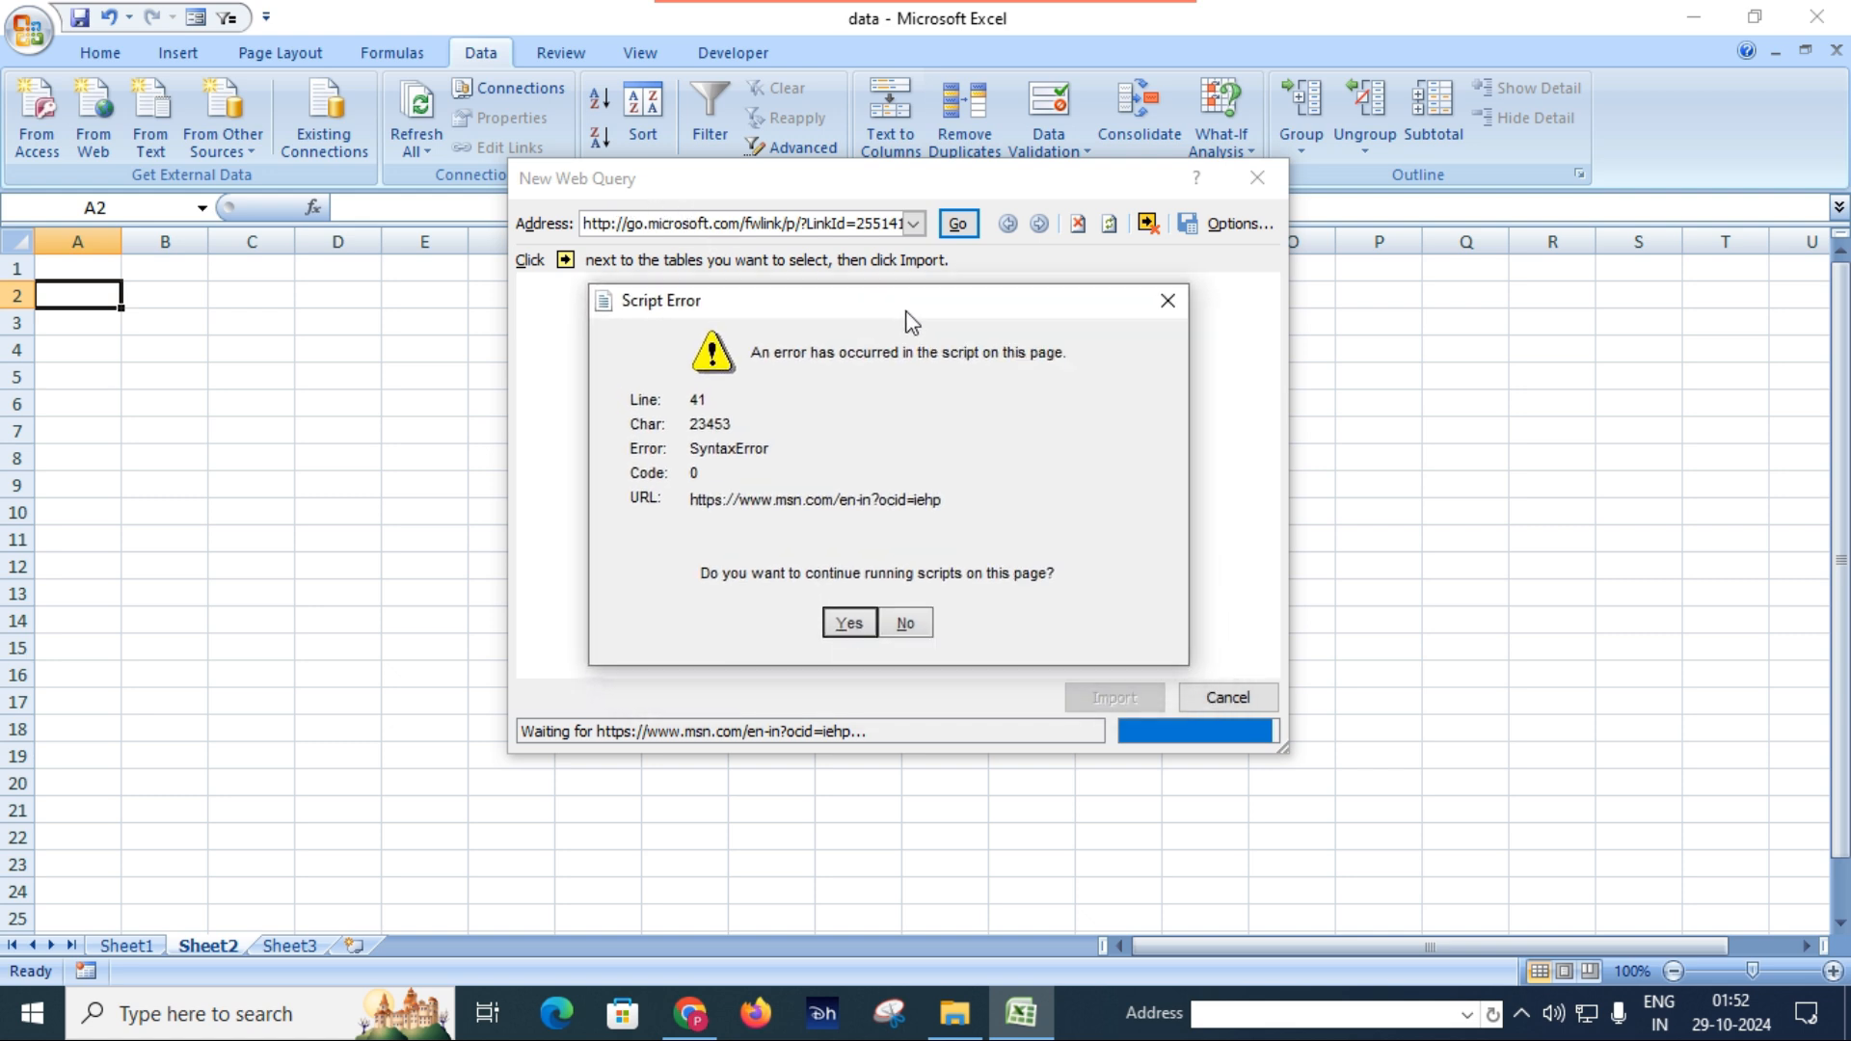
left_click(907, 626)
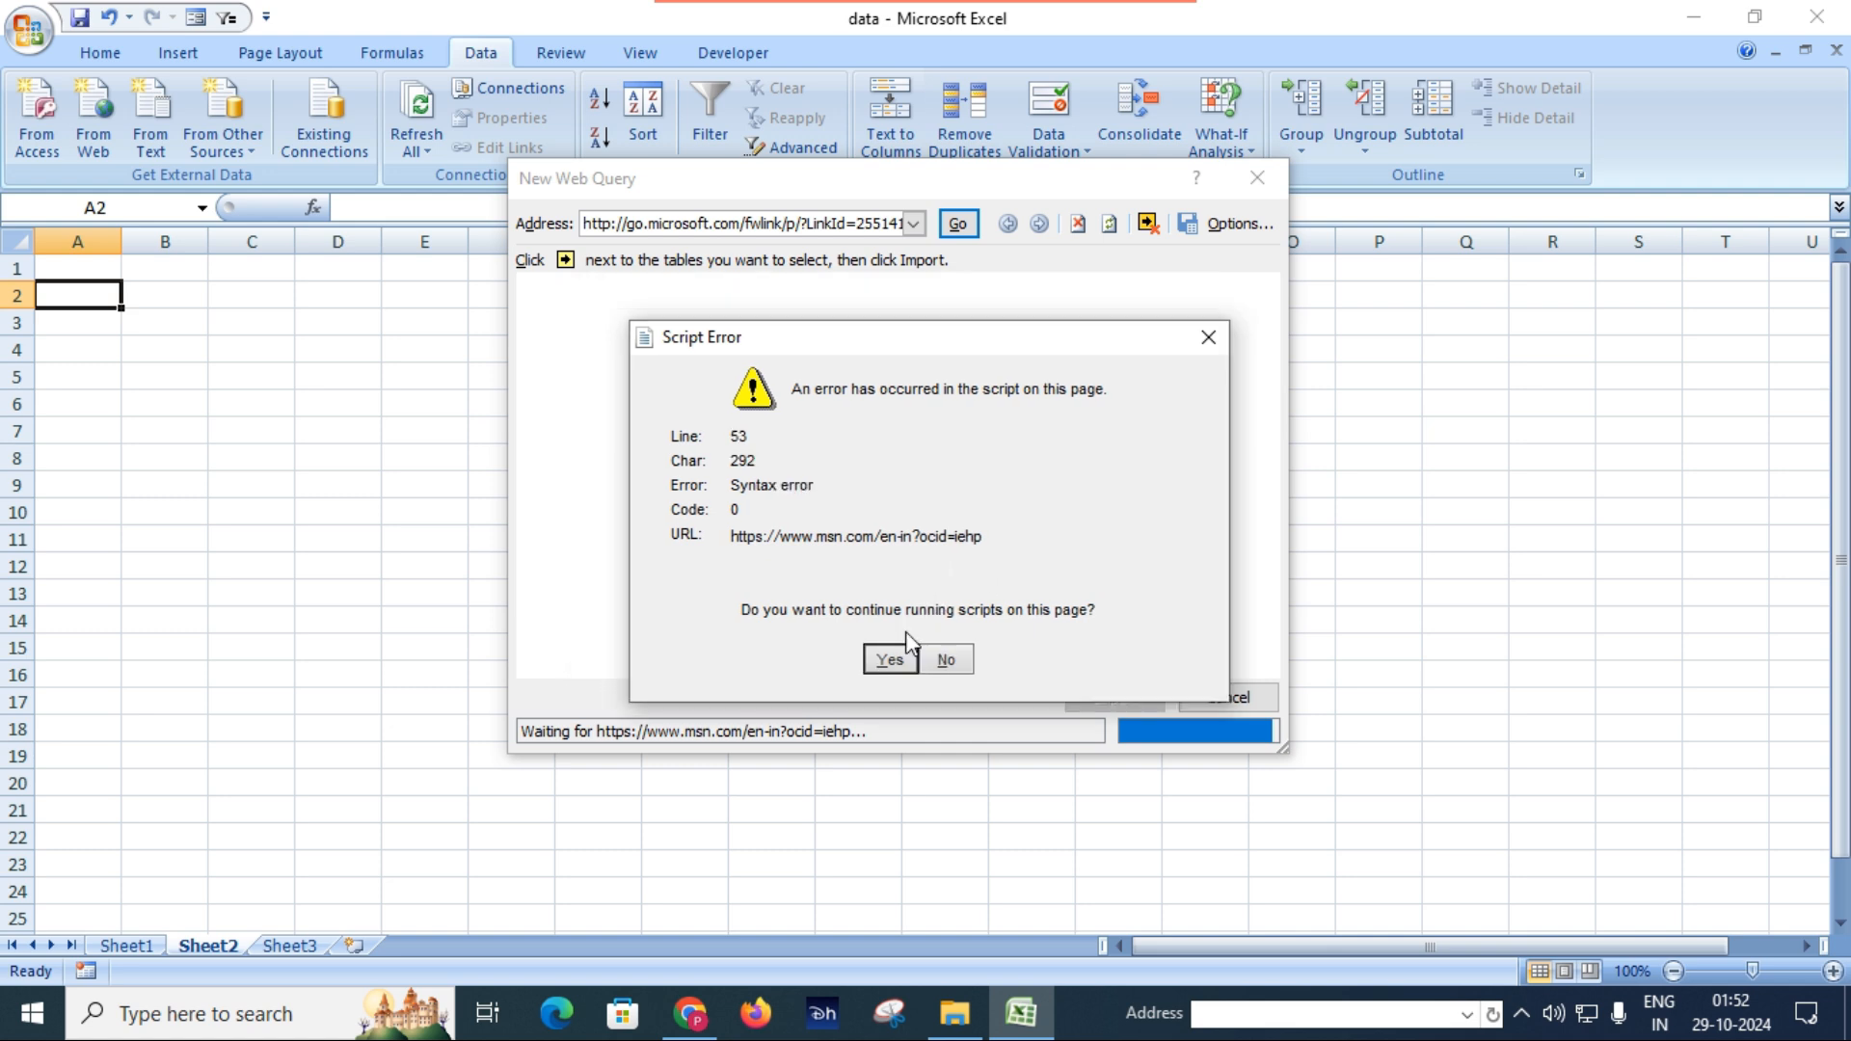
left_click(944, 661)
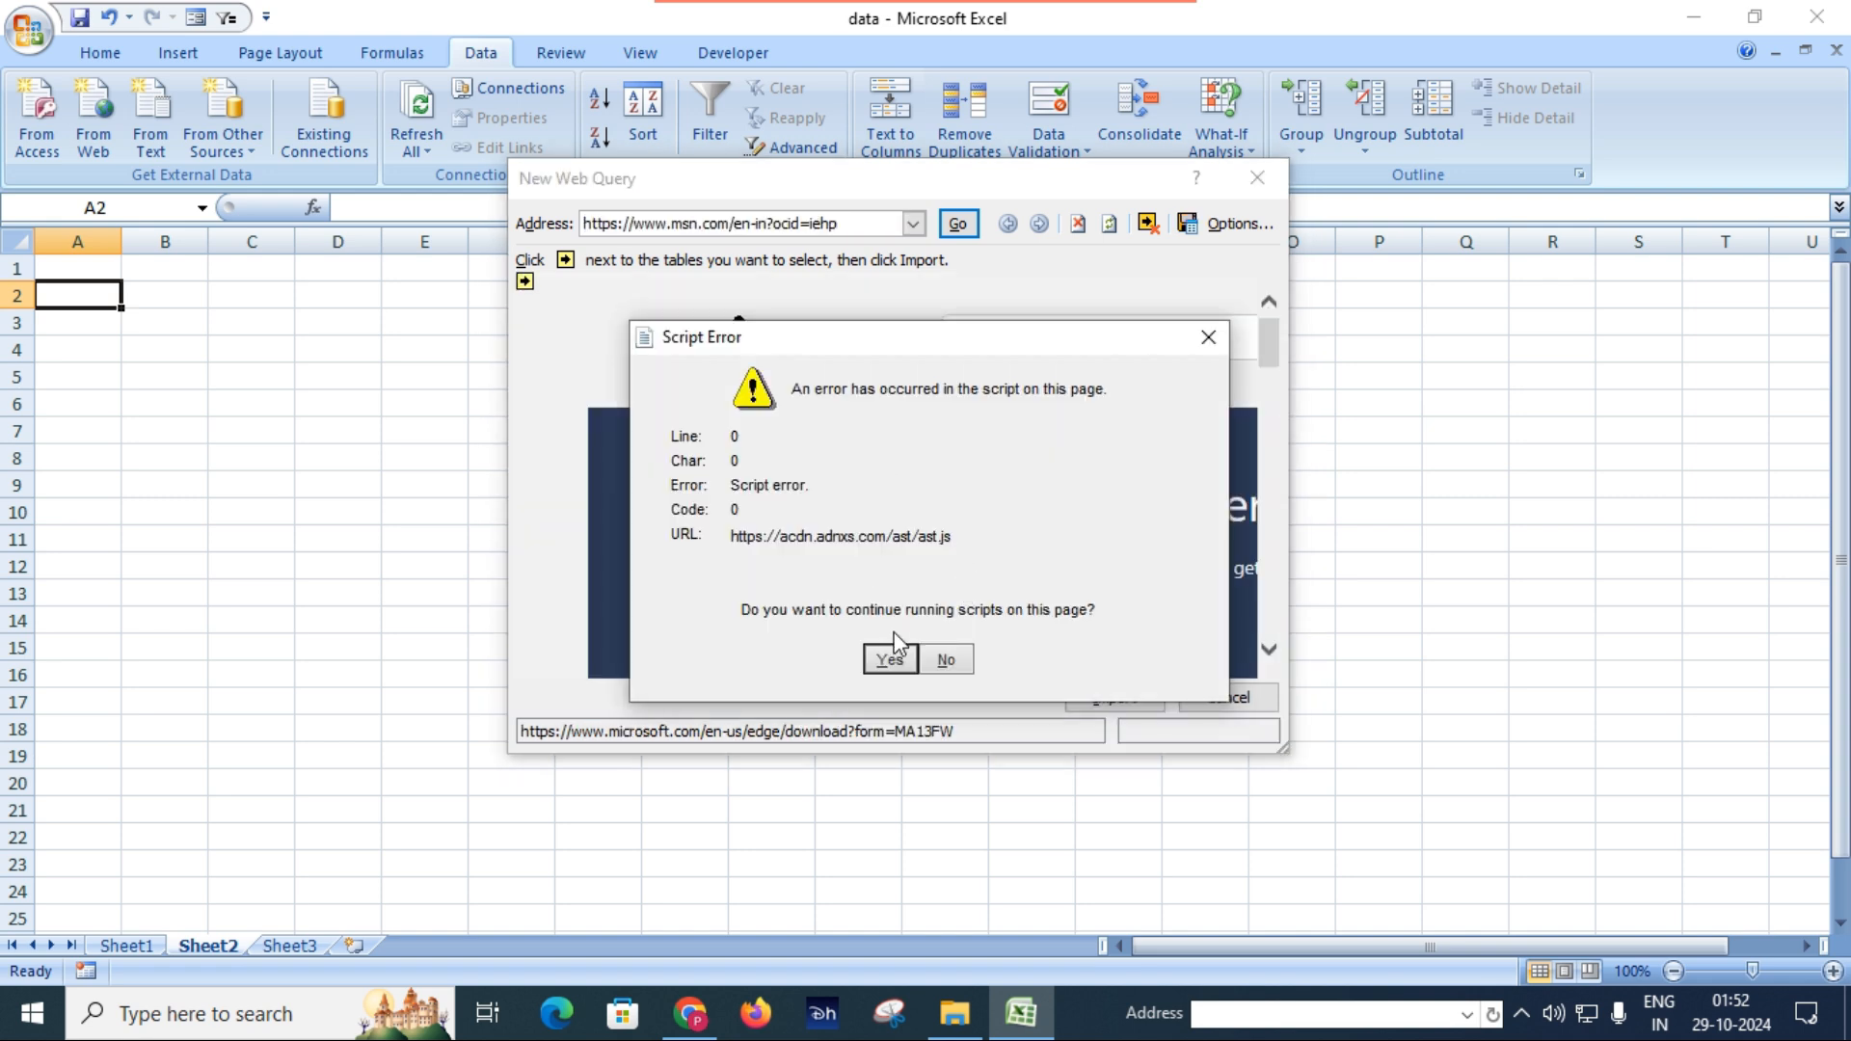
left_click(946, 661)
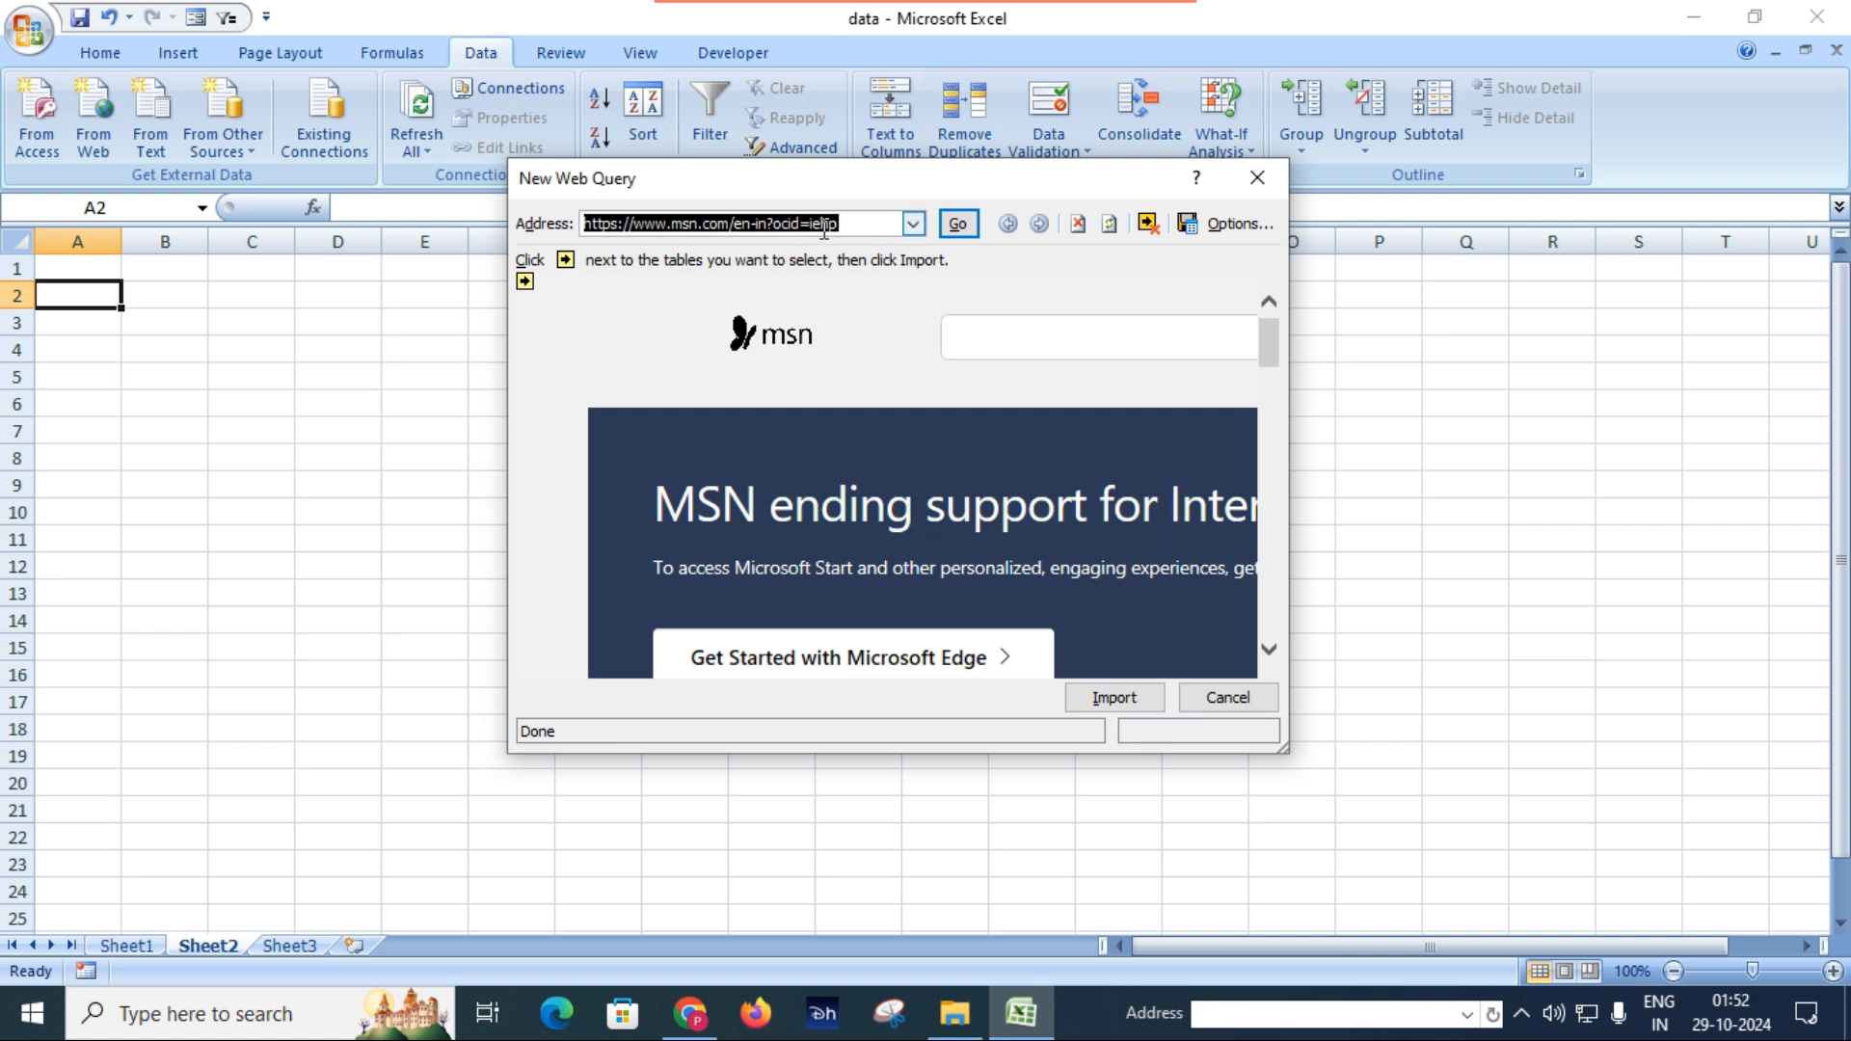
key("BackSpace")
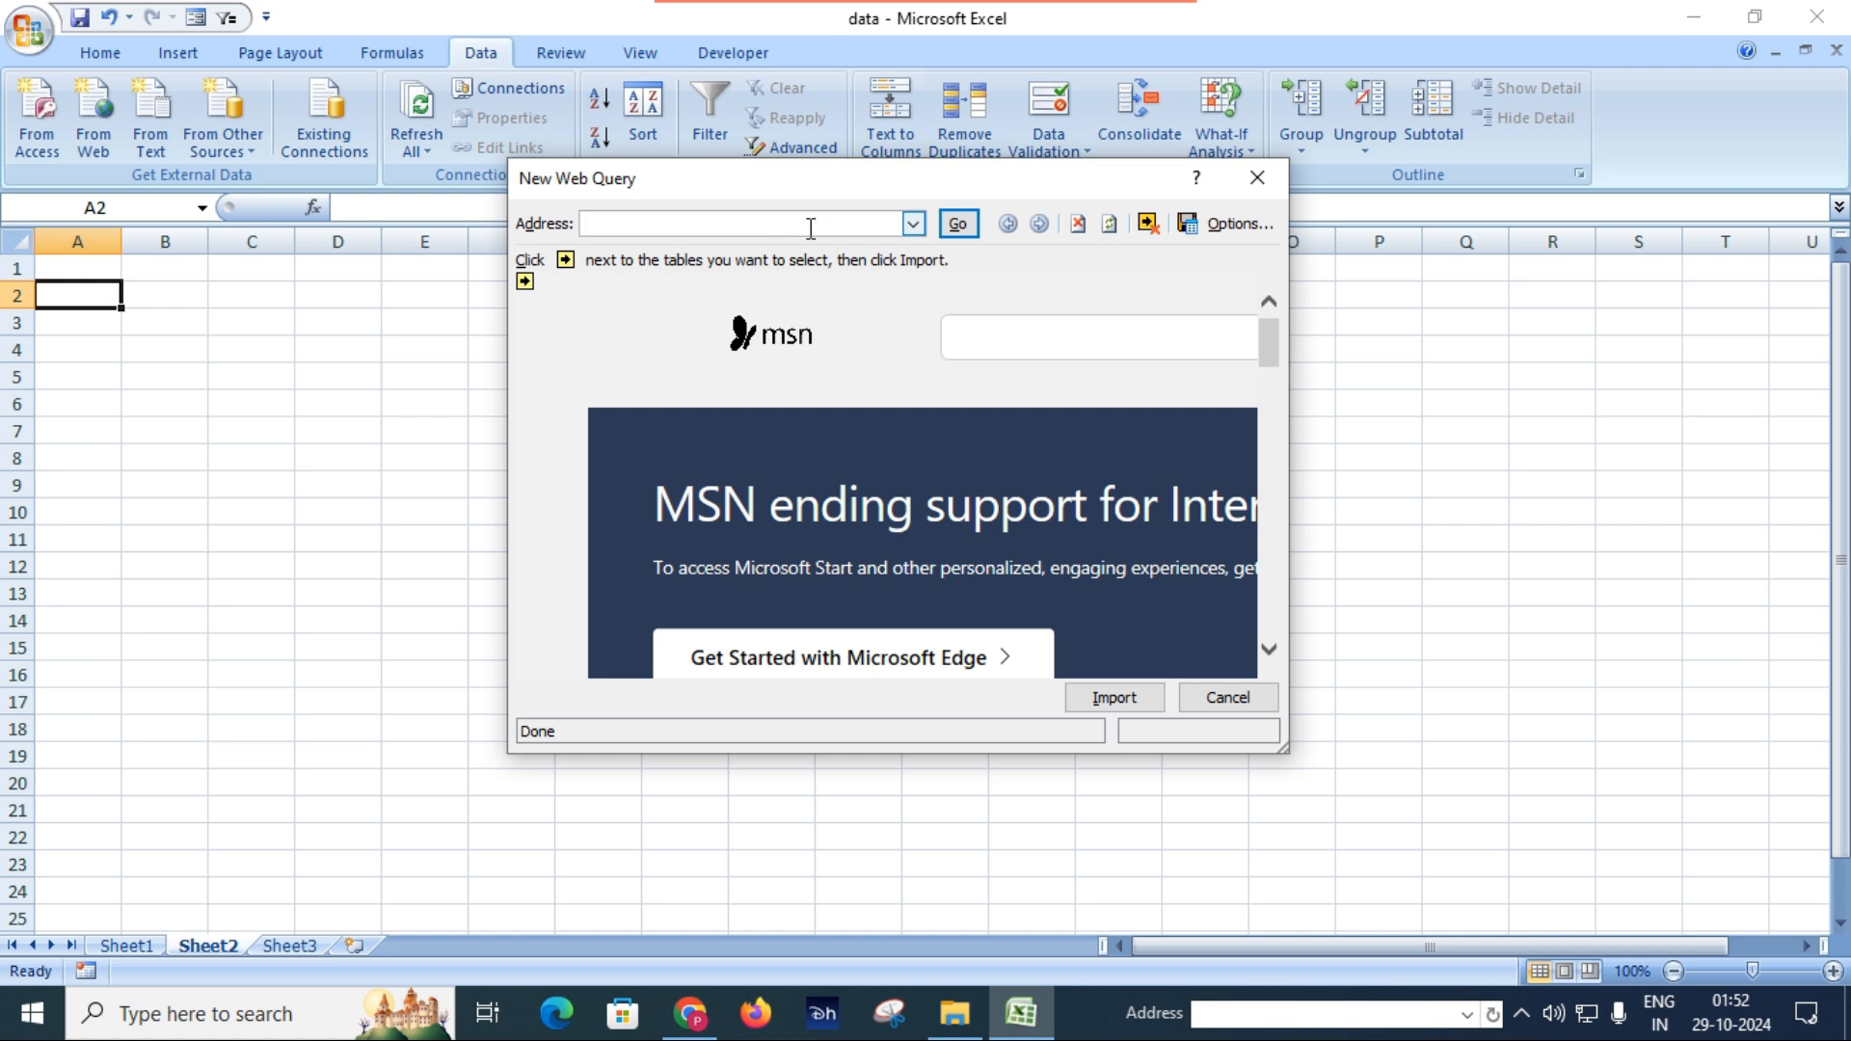
key("ctrl+v")
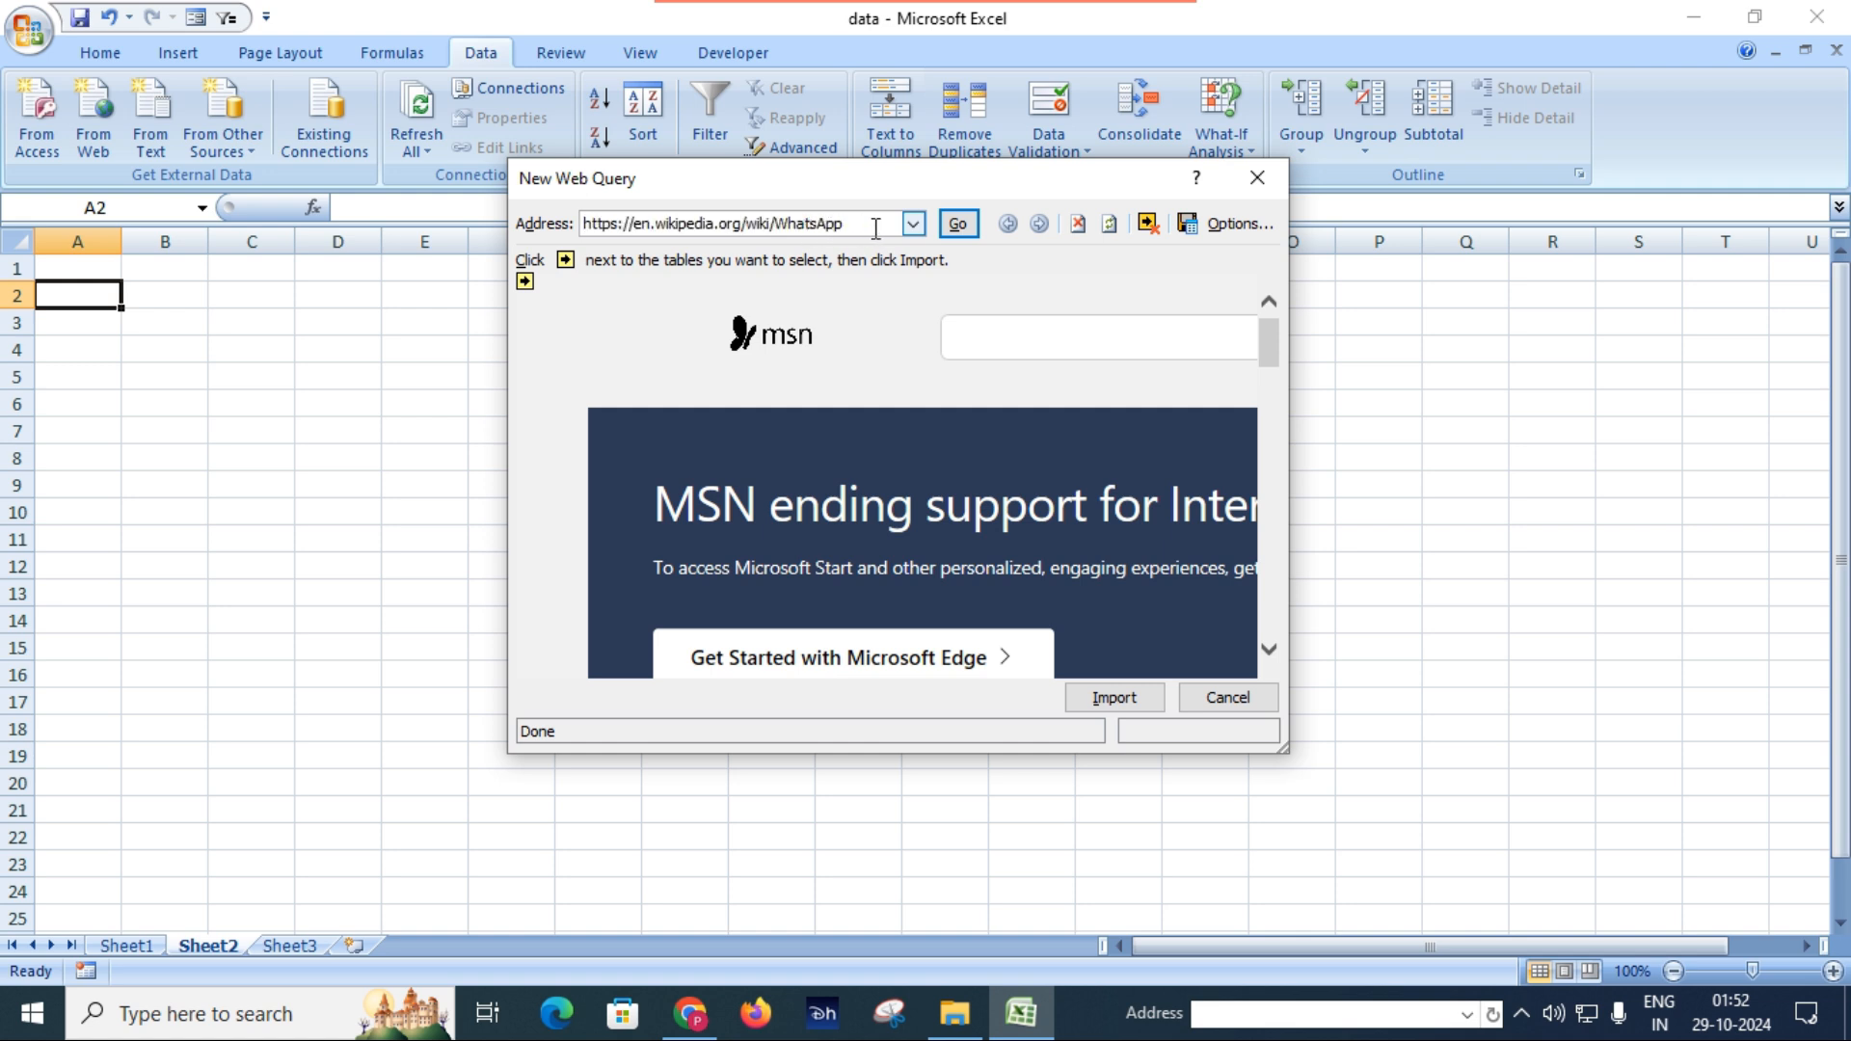
left_click(959, 228)
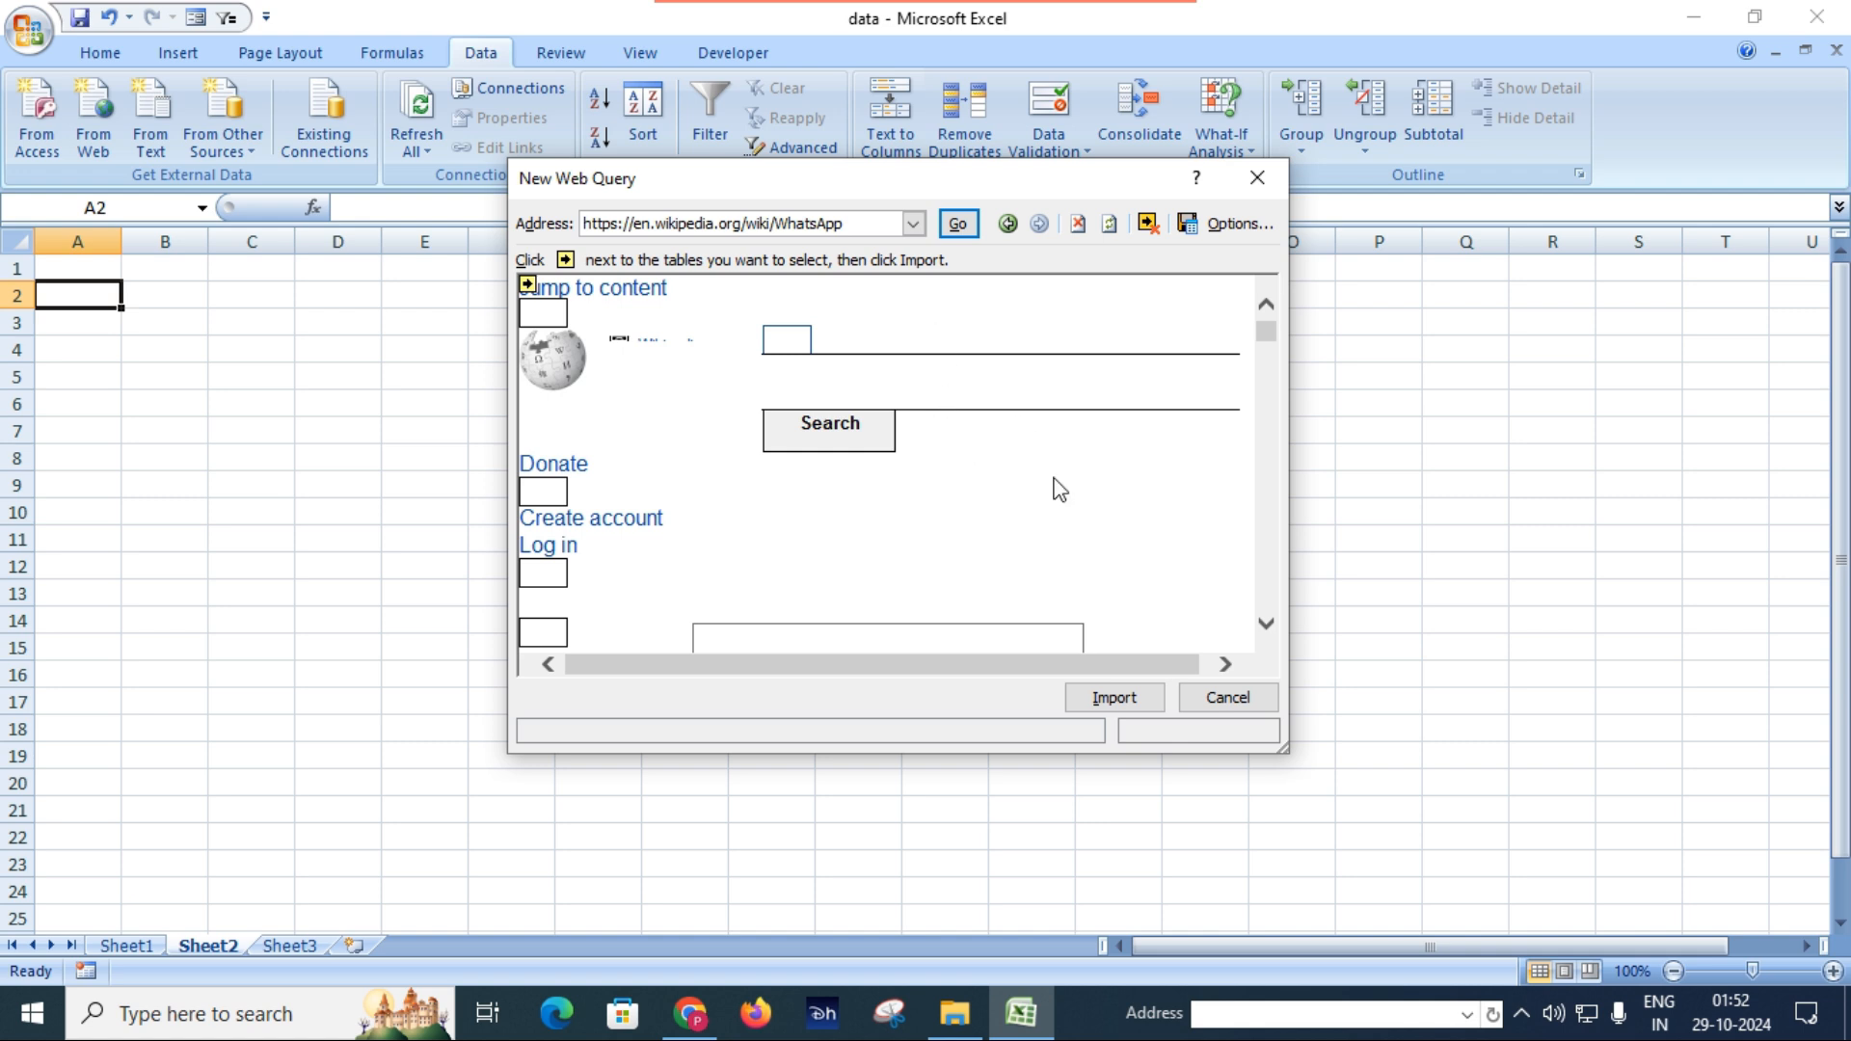
Import the WhatsApp Wikipedia page into the existing worksheet Sheet2, placing the data at cell A2.
scroll(1049, 479, "down", 8)
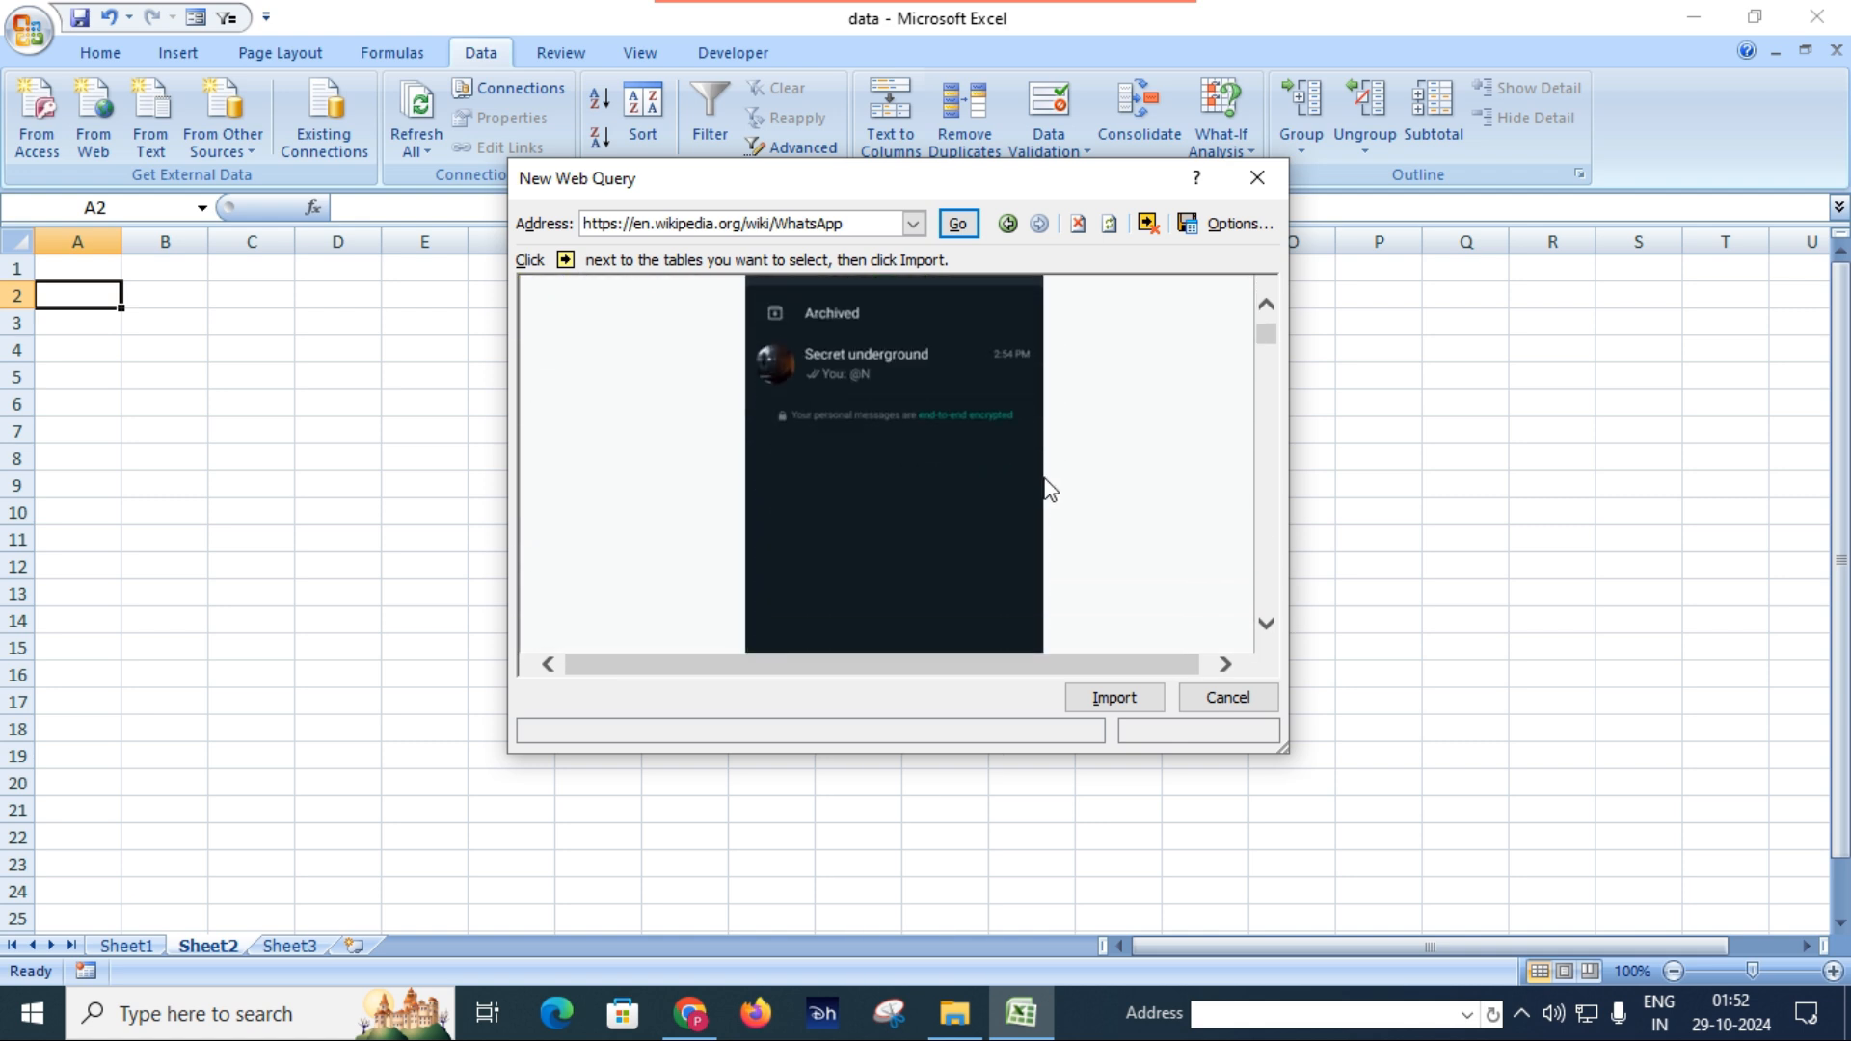
scroll(1044, 478, "down", 5)
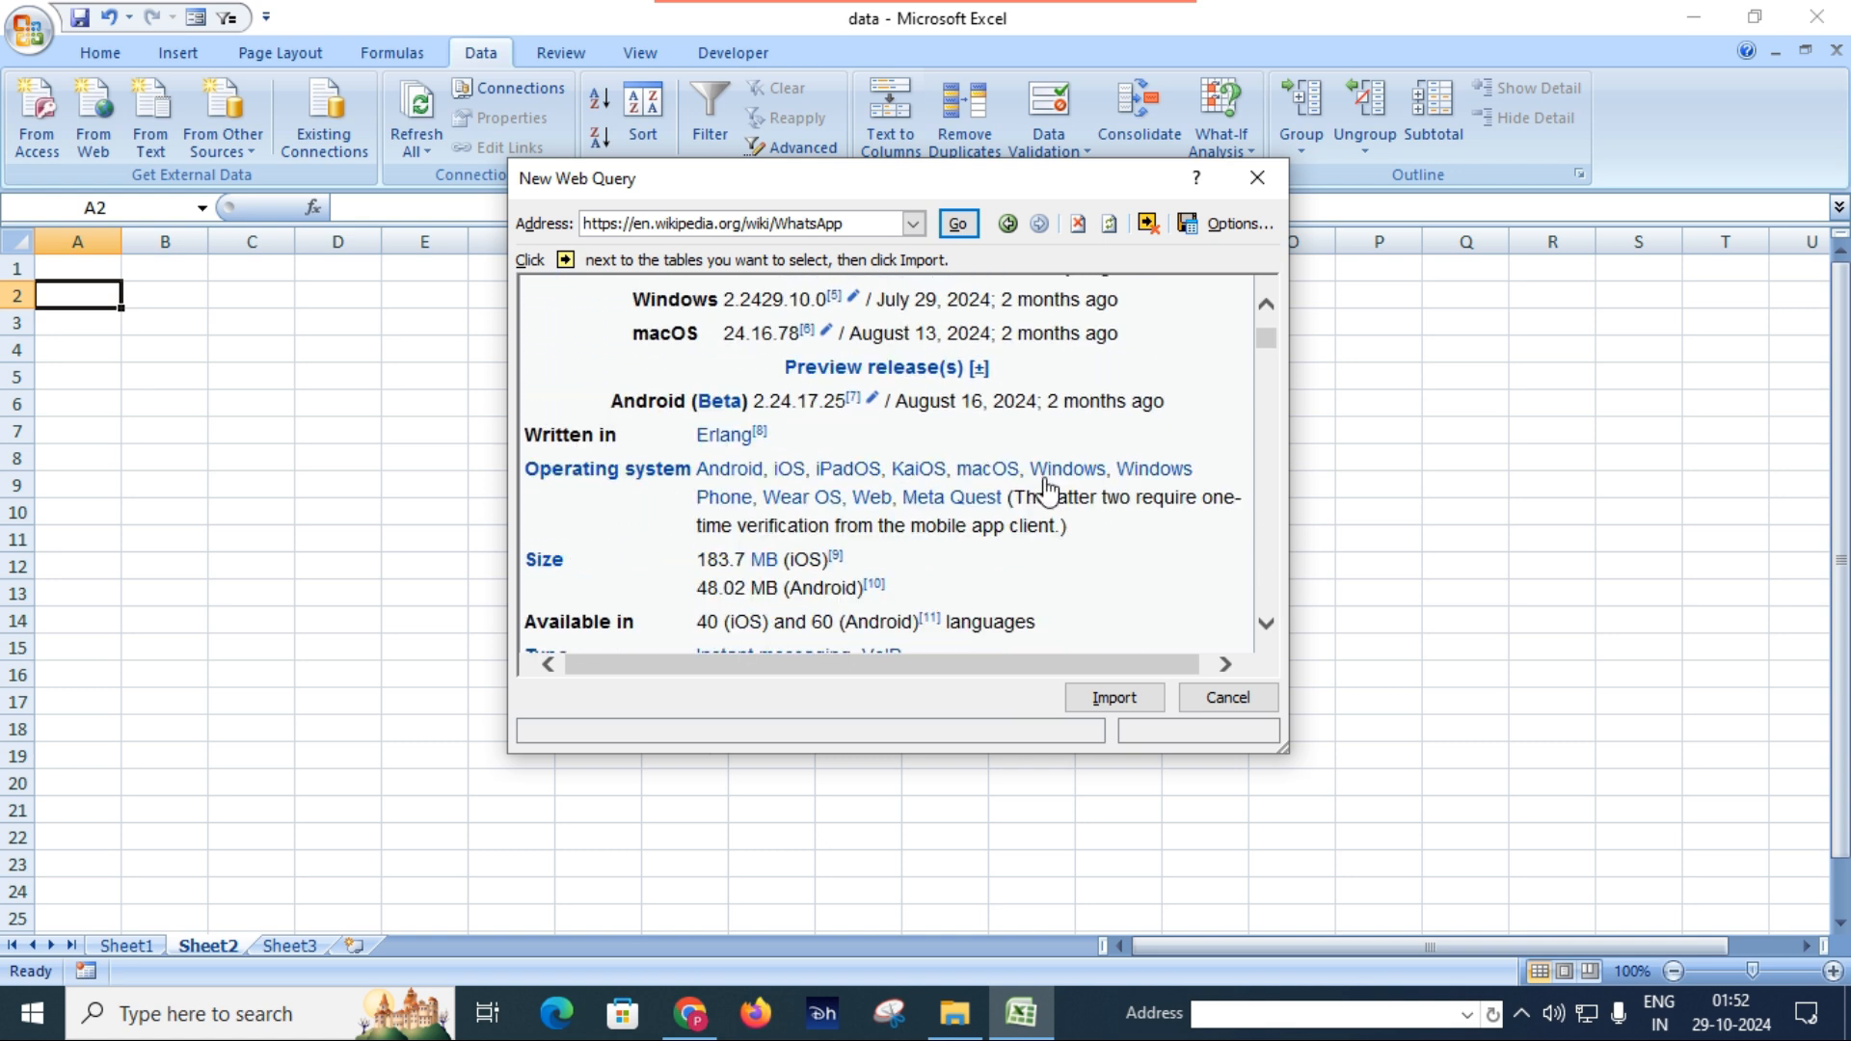
left_click(1123, 699)
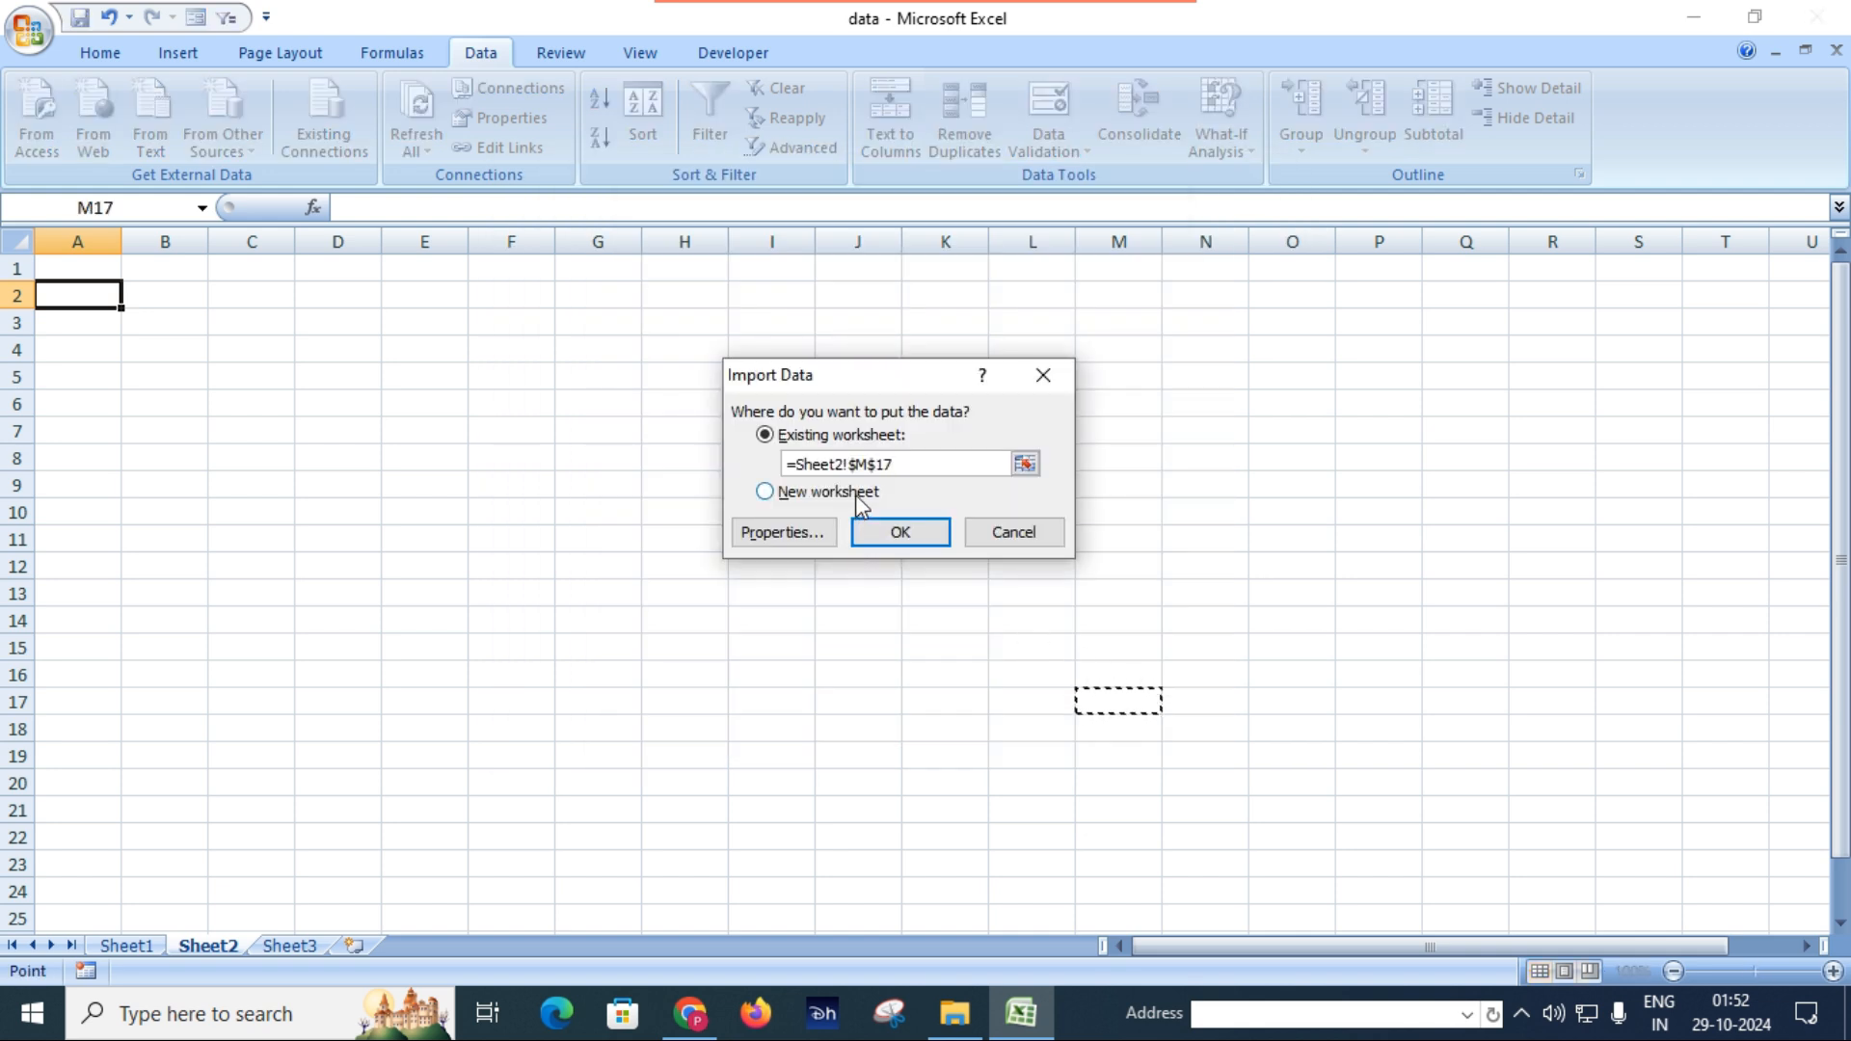
left_click(74, 301)
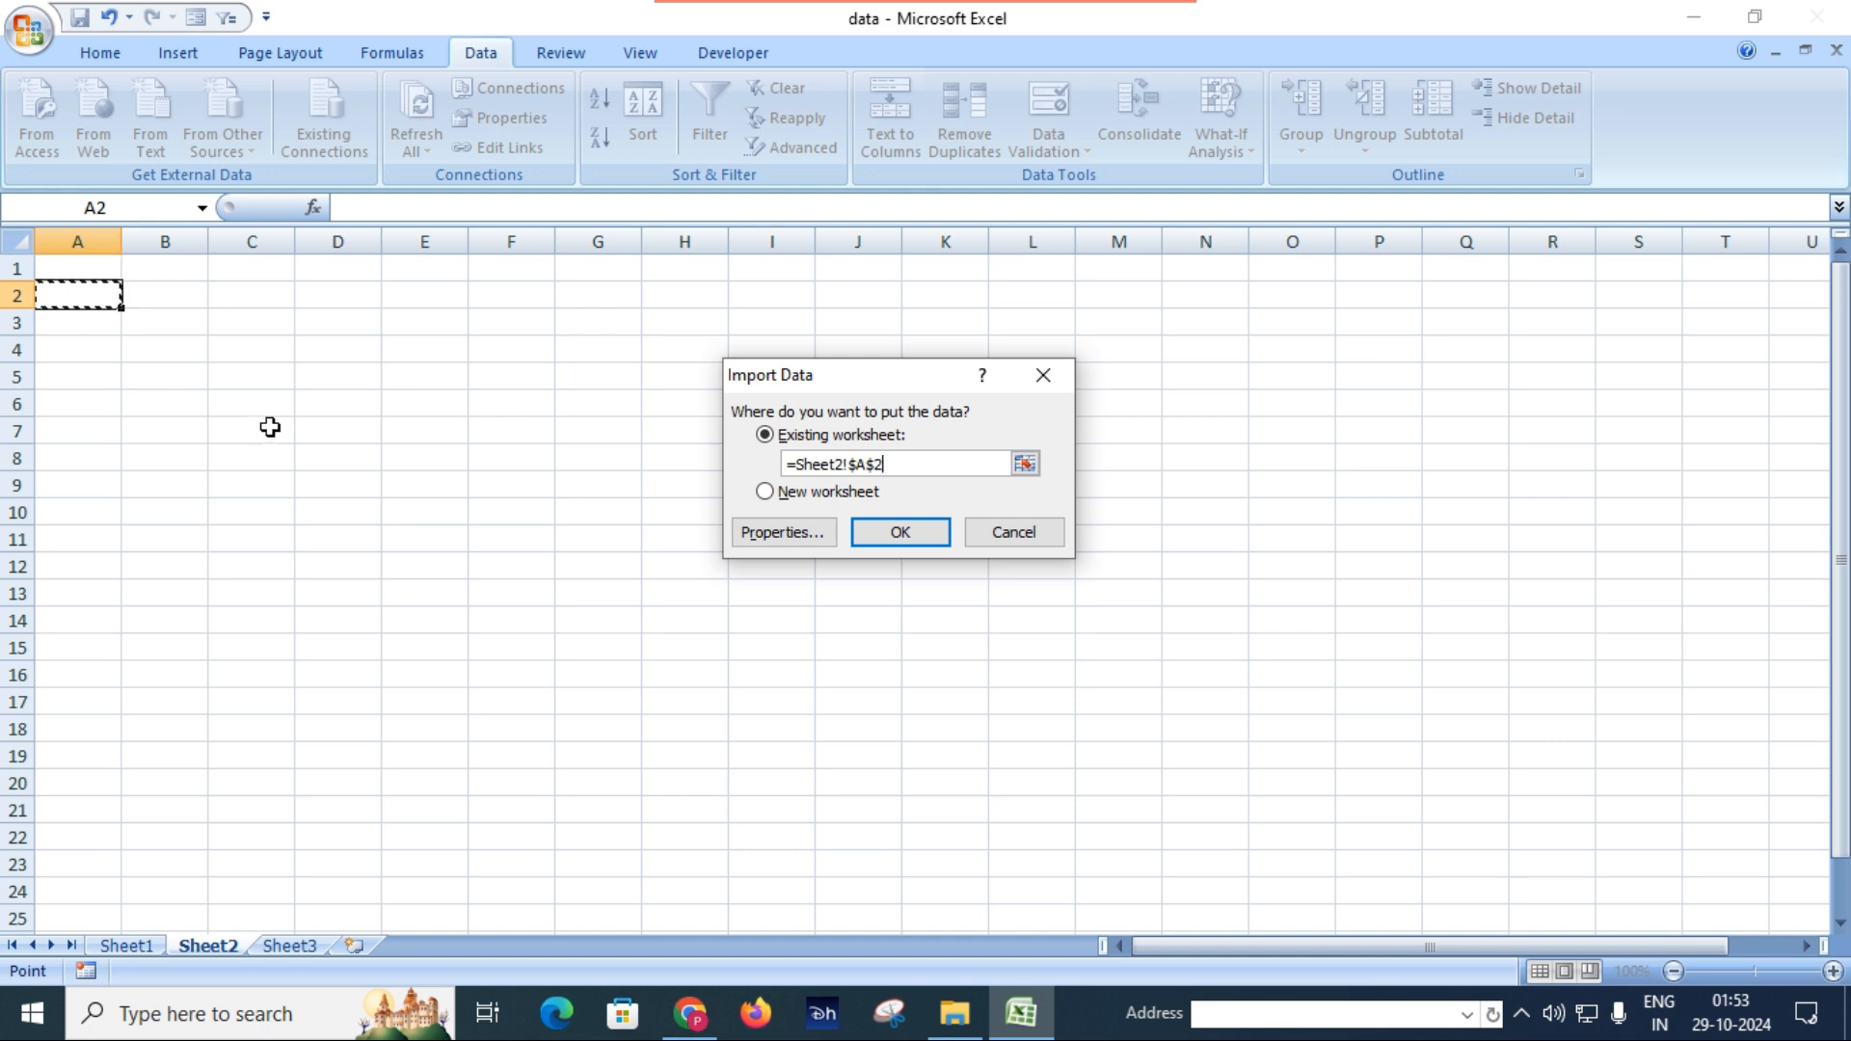
left_click(918, 536)
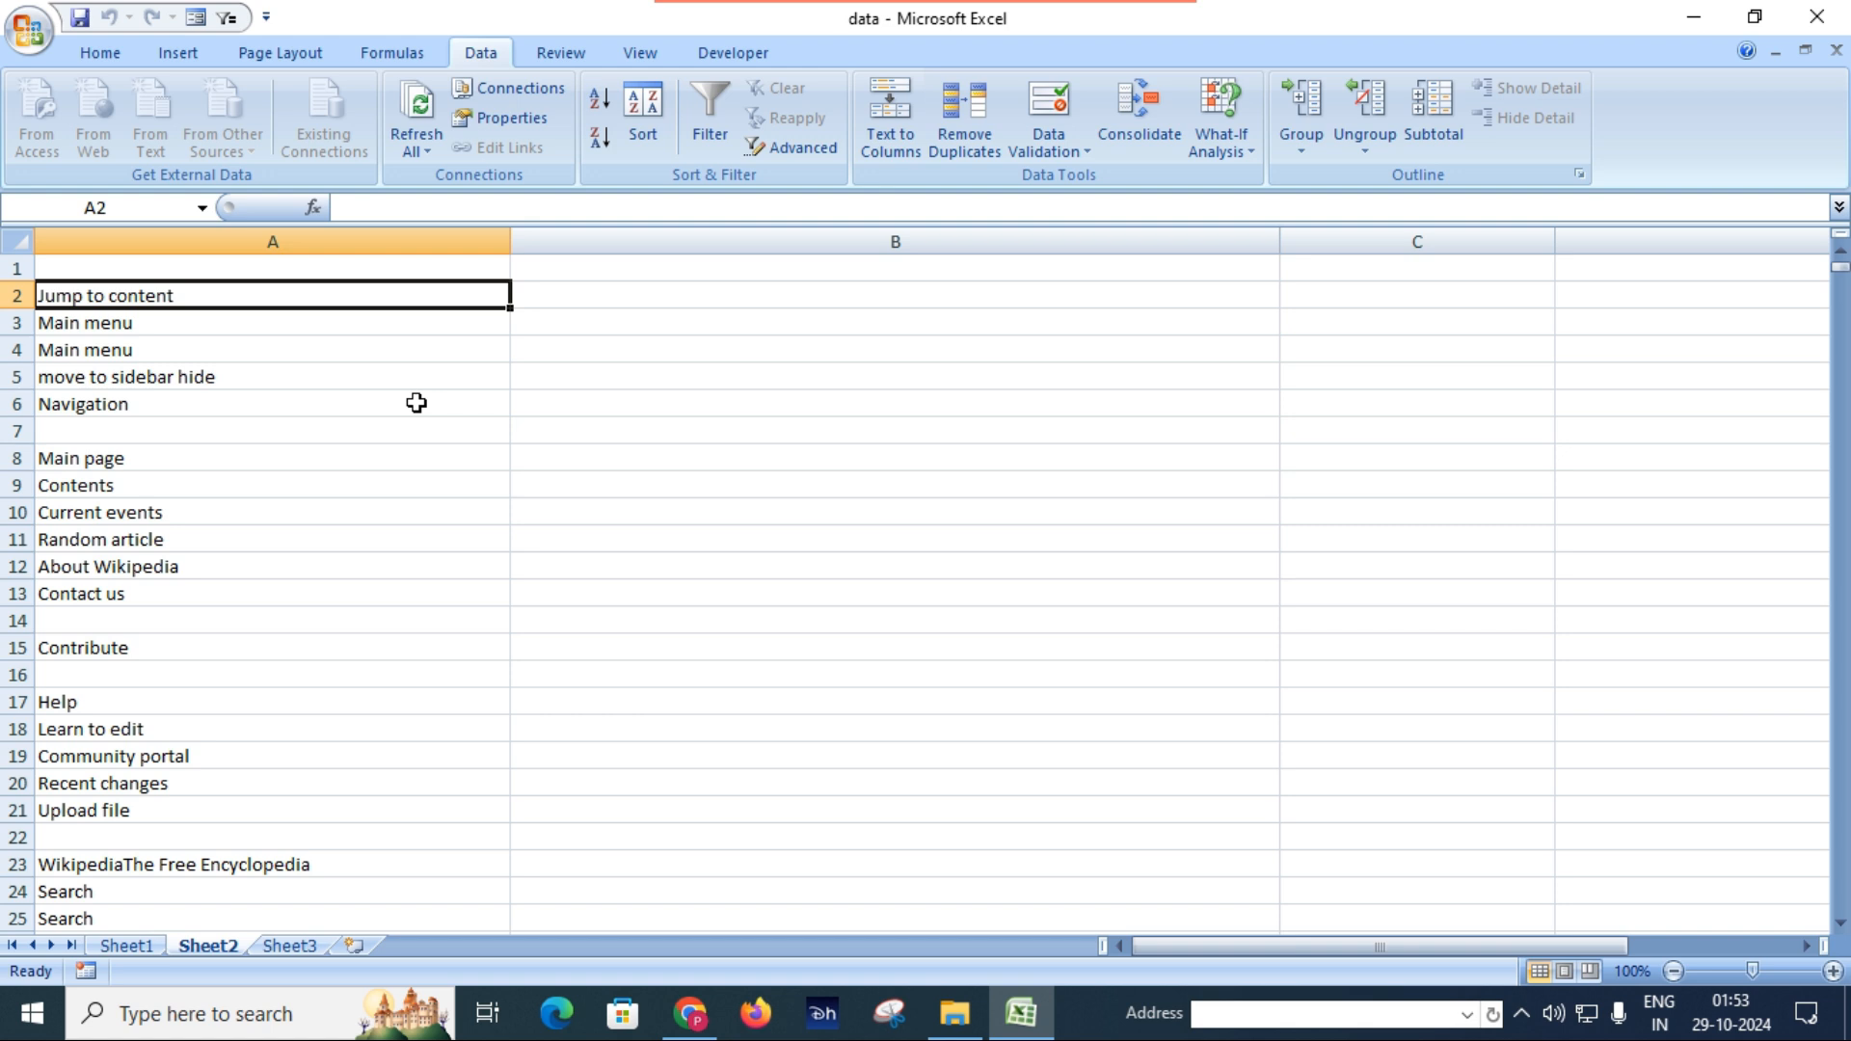
Examine the imported WhatsApp article data on Sheet2, from the navigation text through the release details, timeline, features and criticism sections.
scroll(416, 402, "down", 20)
scroll(416, 402, "down", 20)
scroll(414, 402, "down", 20)
scroll(410, 402, "down", 14)
scroll(409, 401, "down", 20)
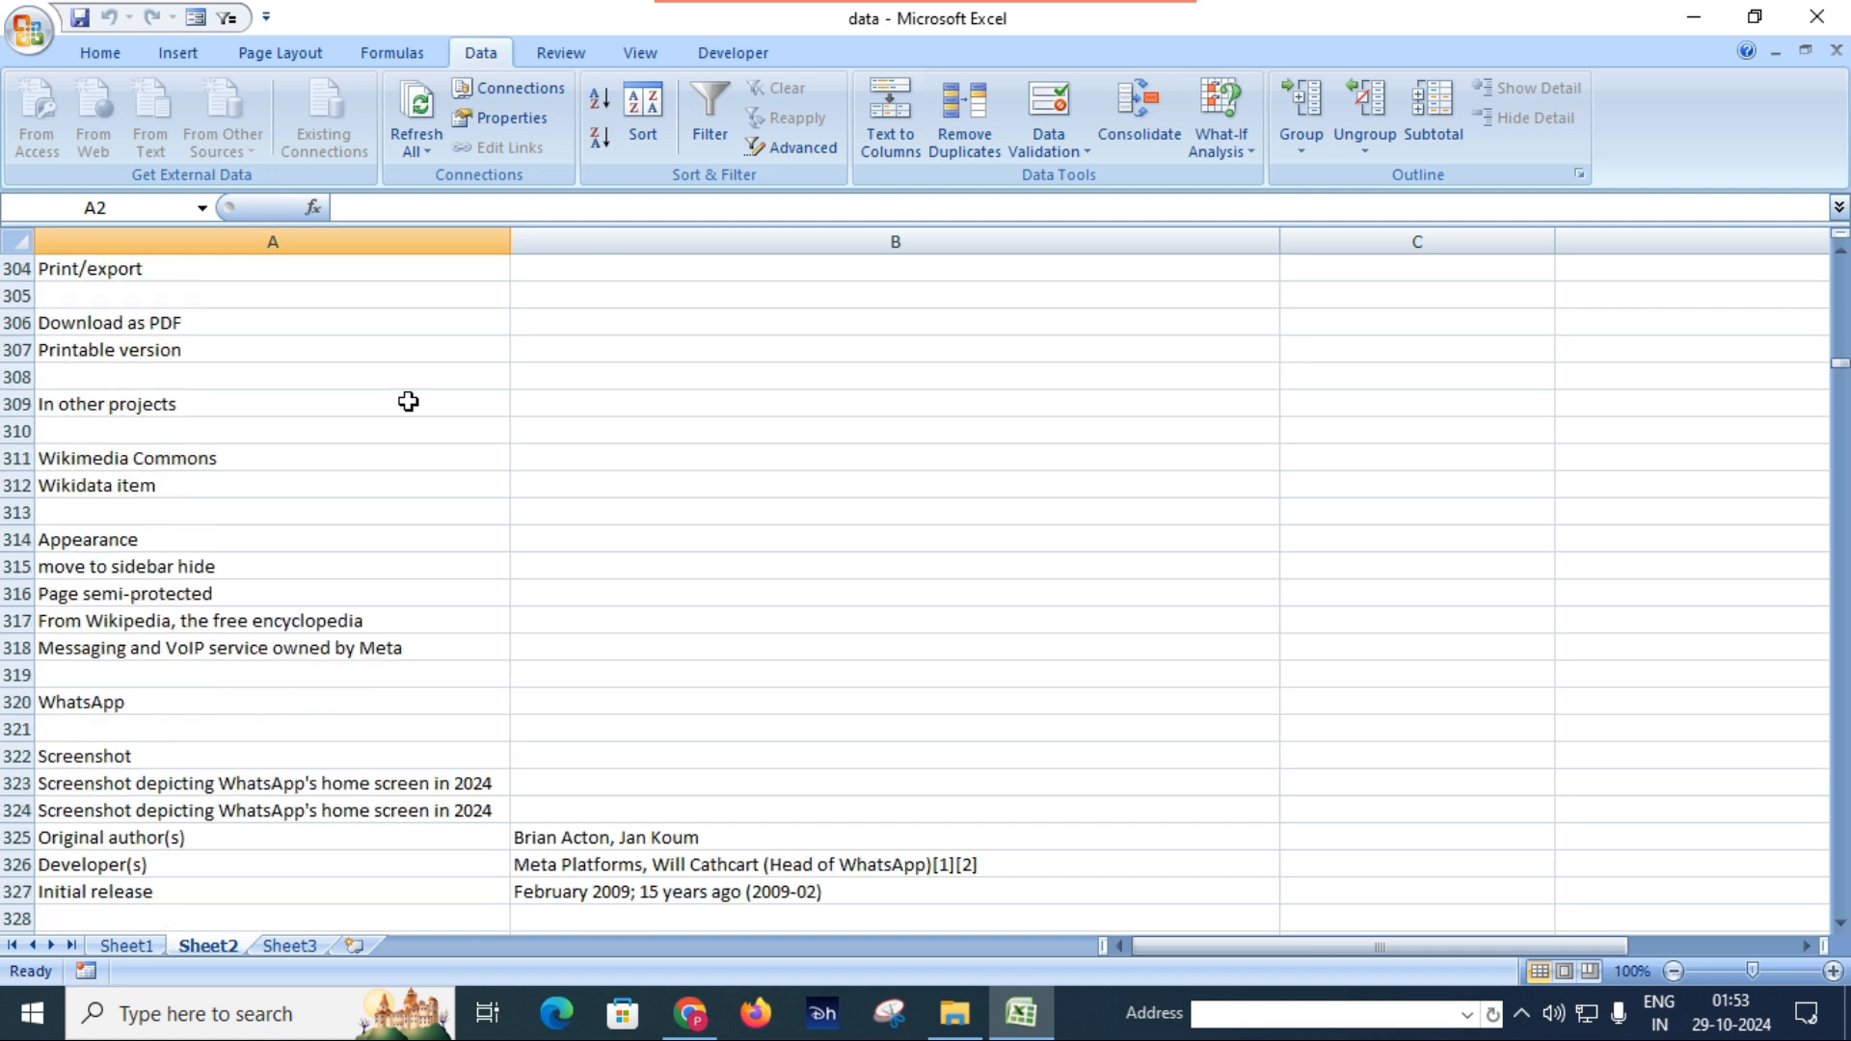
scroll(409, 401, "down", 6)
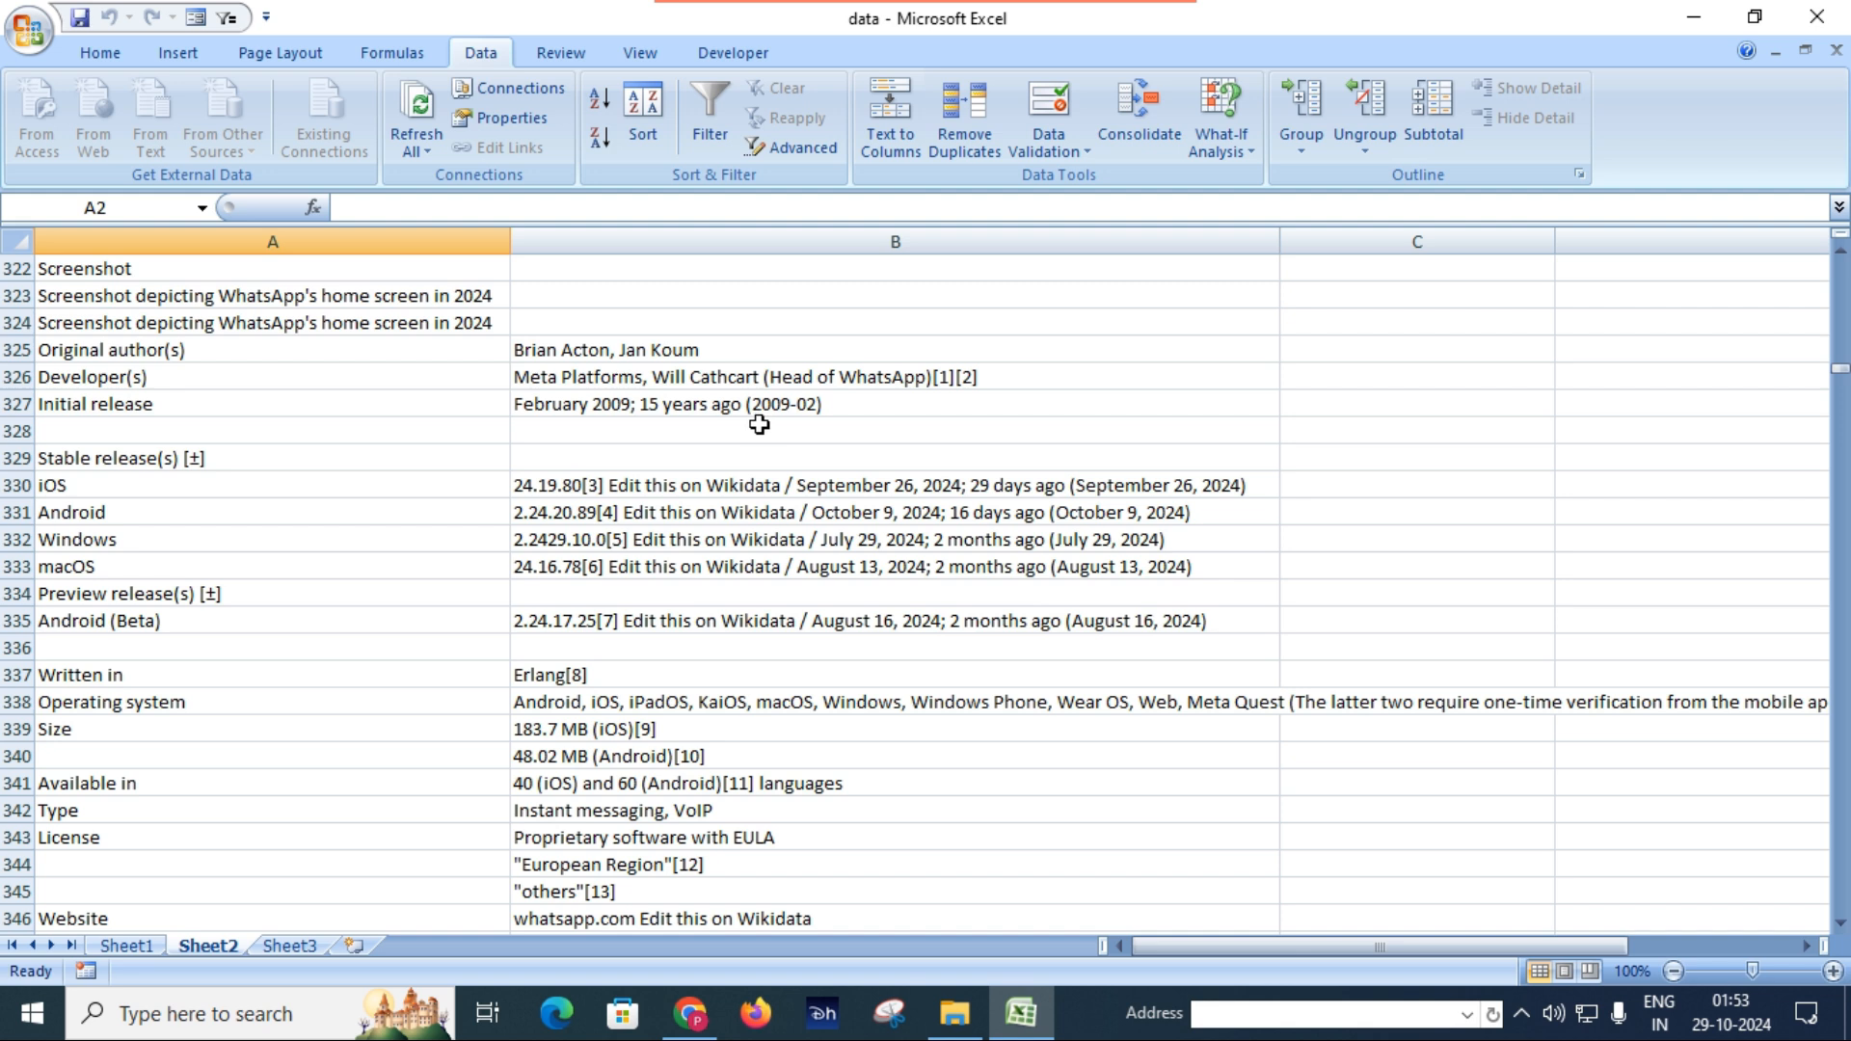
scroll(756, 425, "down", 9)
scroll(743, 425, "down", 20)
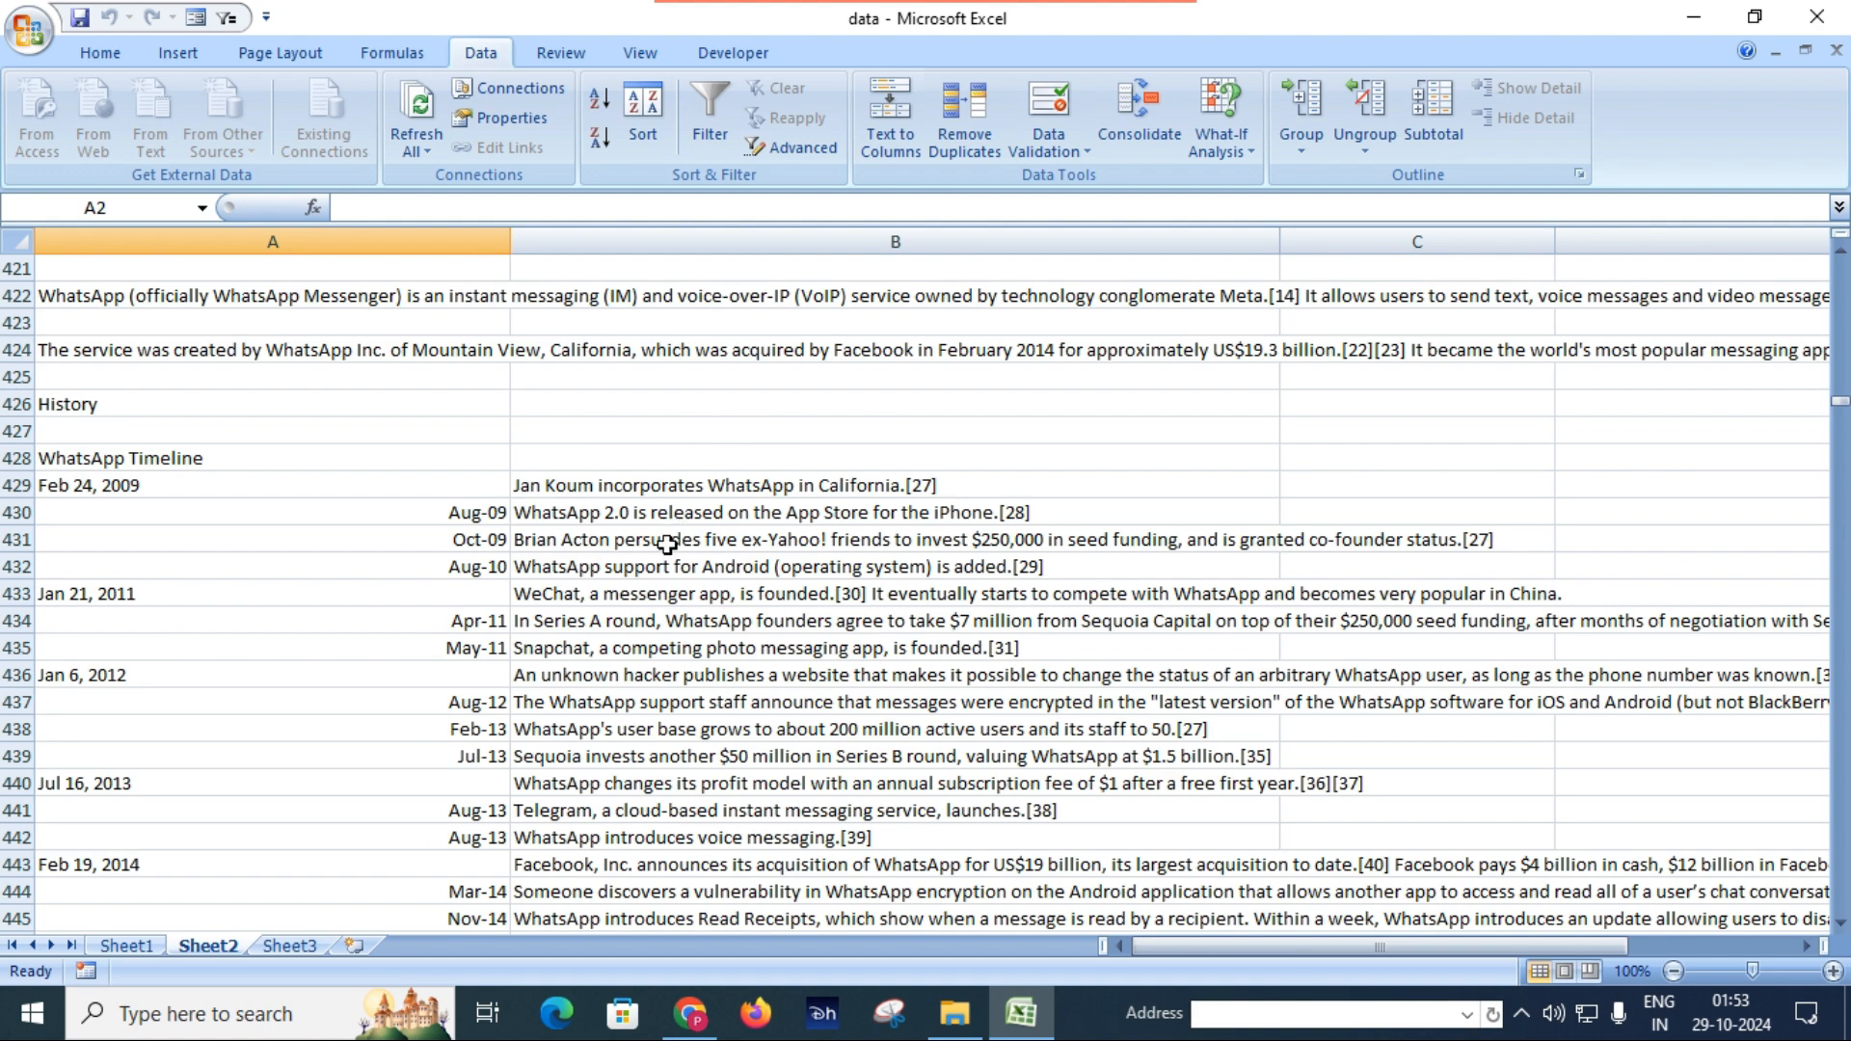
scroll(669, 533, "down", 15)
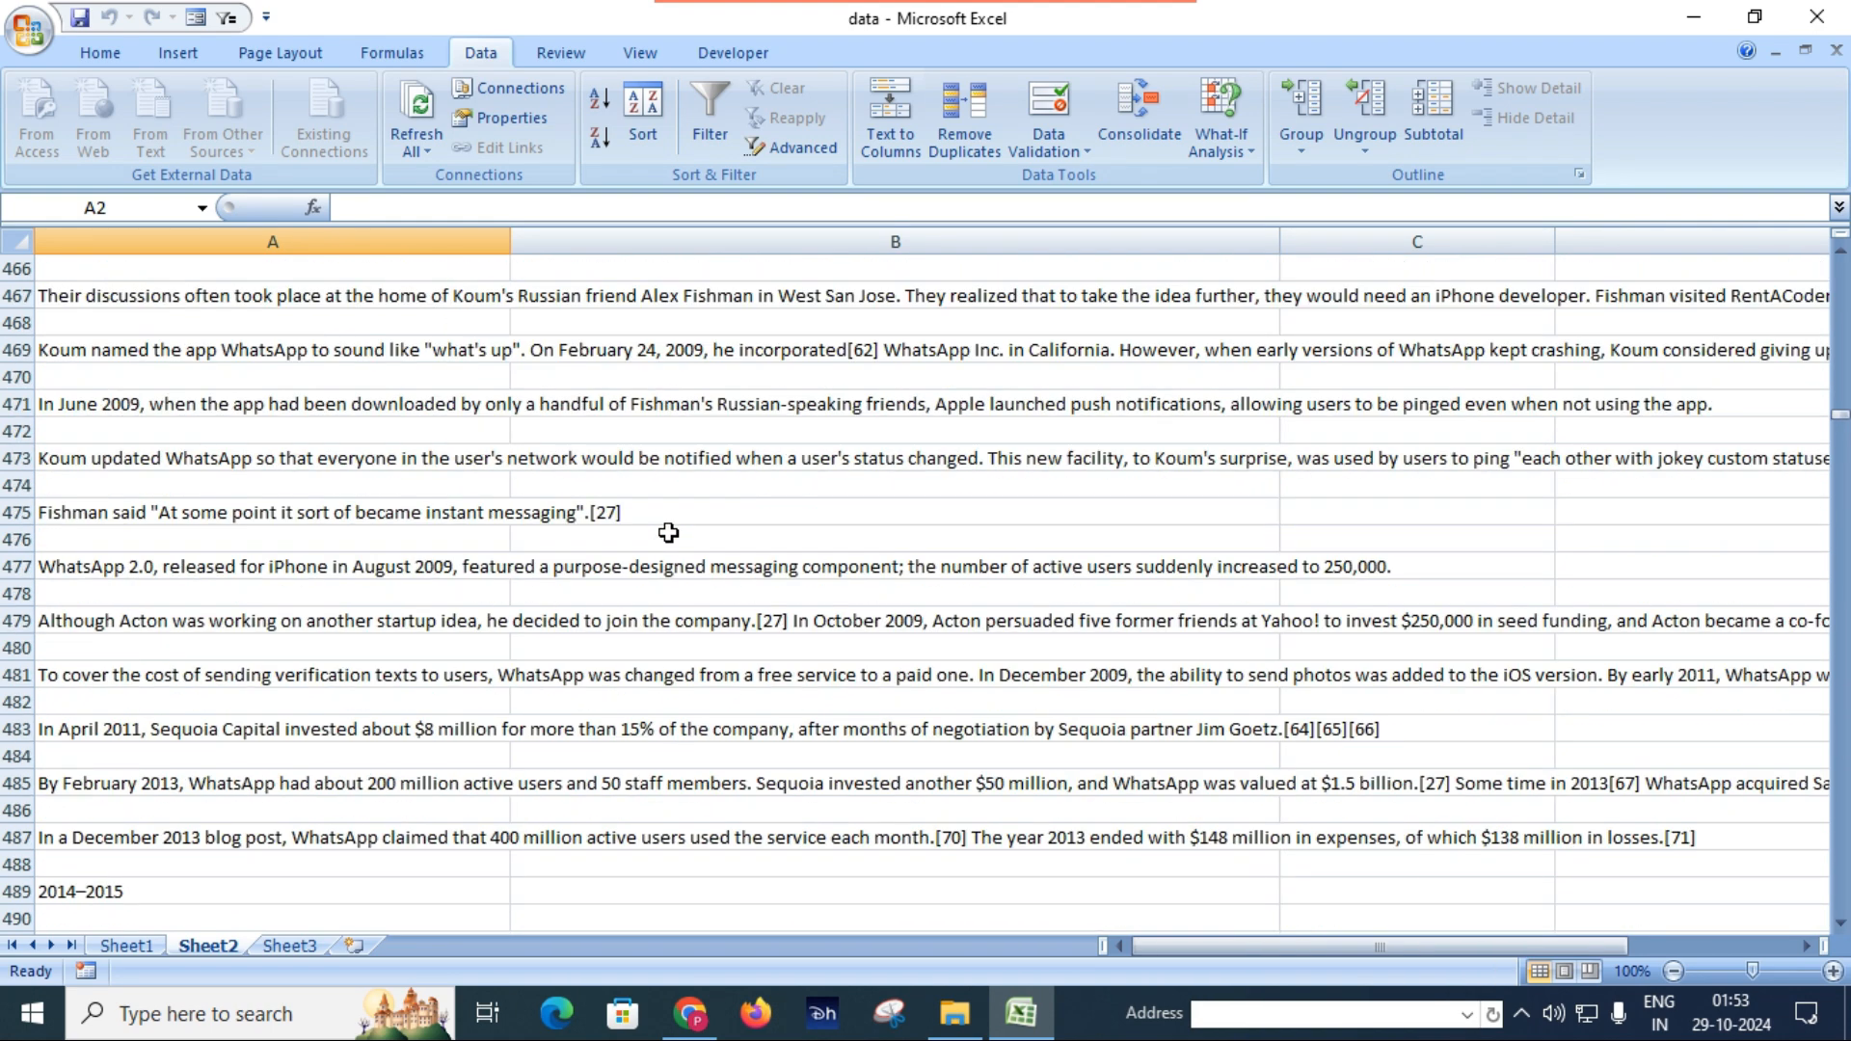
scroll(669, 533, "down", 20)
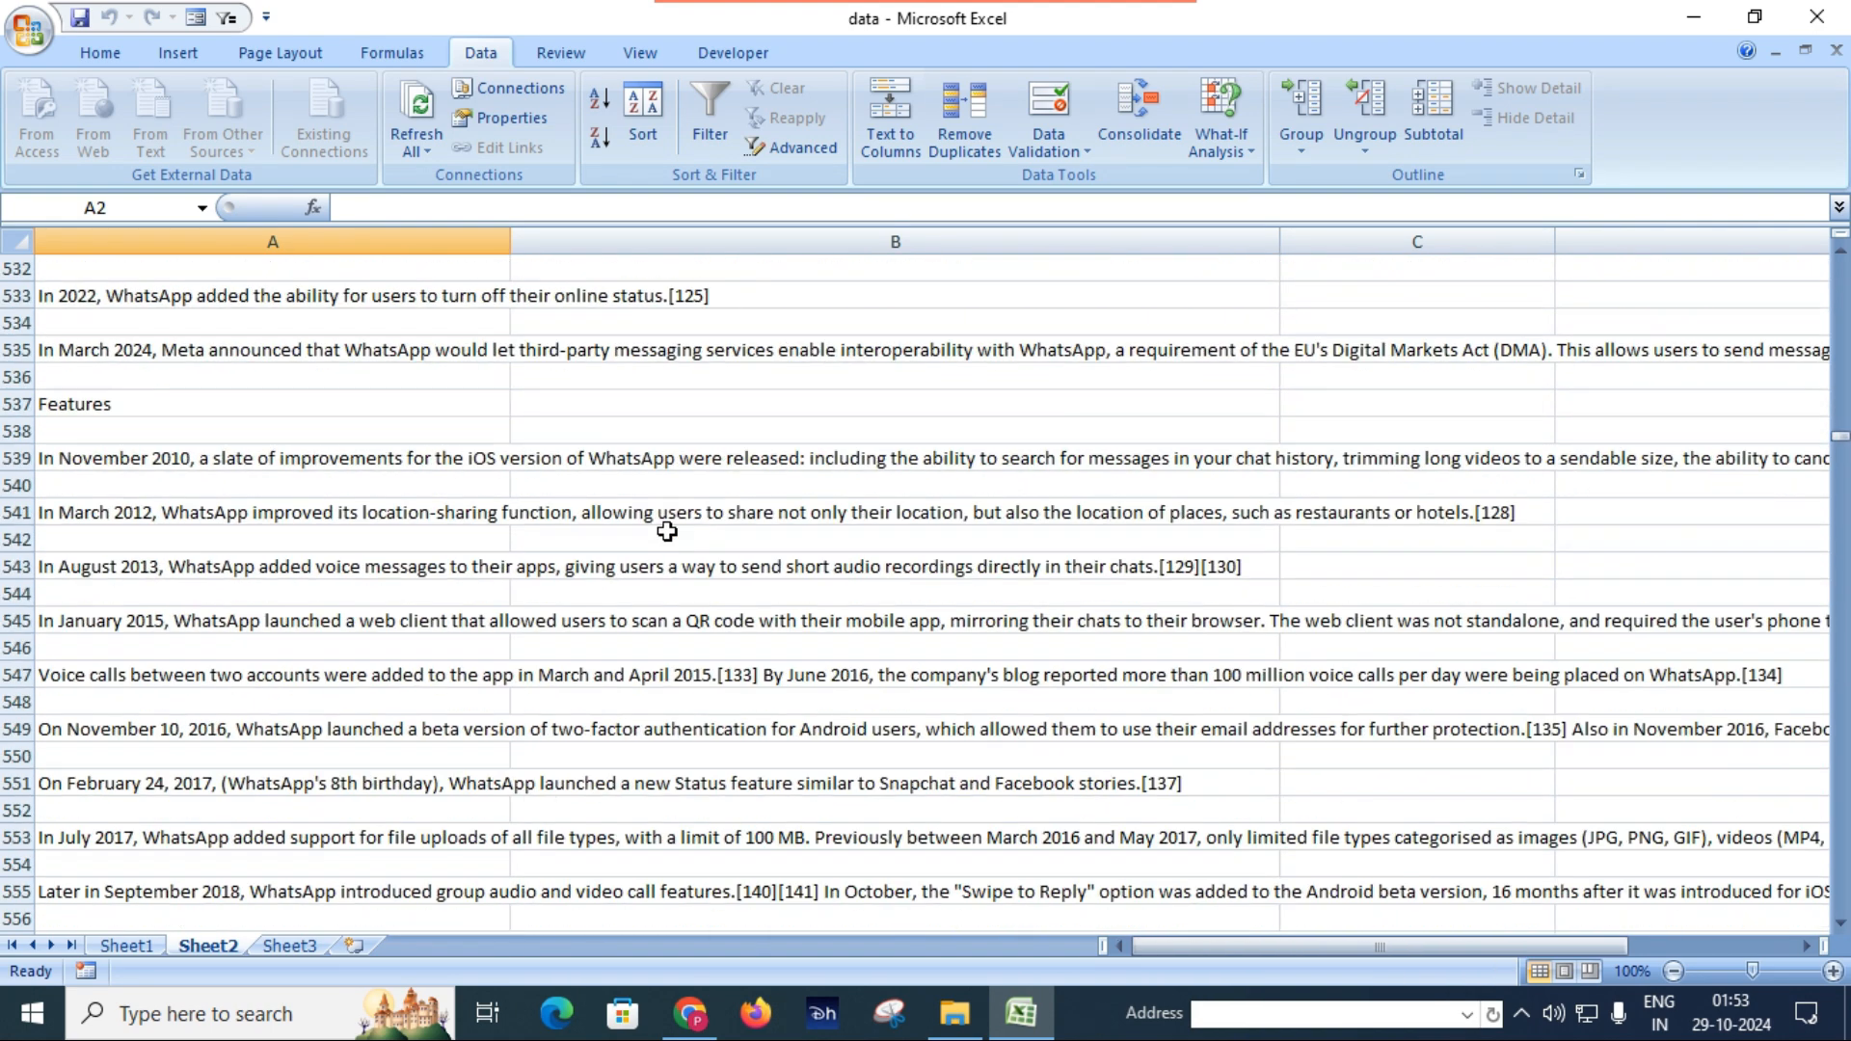
scroll(667, 532, "down", 20)
scroll(667, 533, "down", 20)
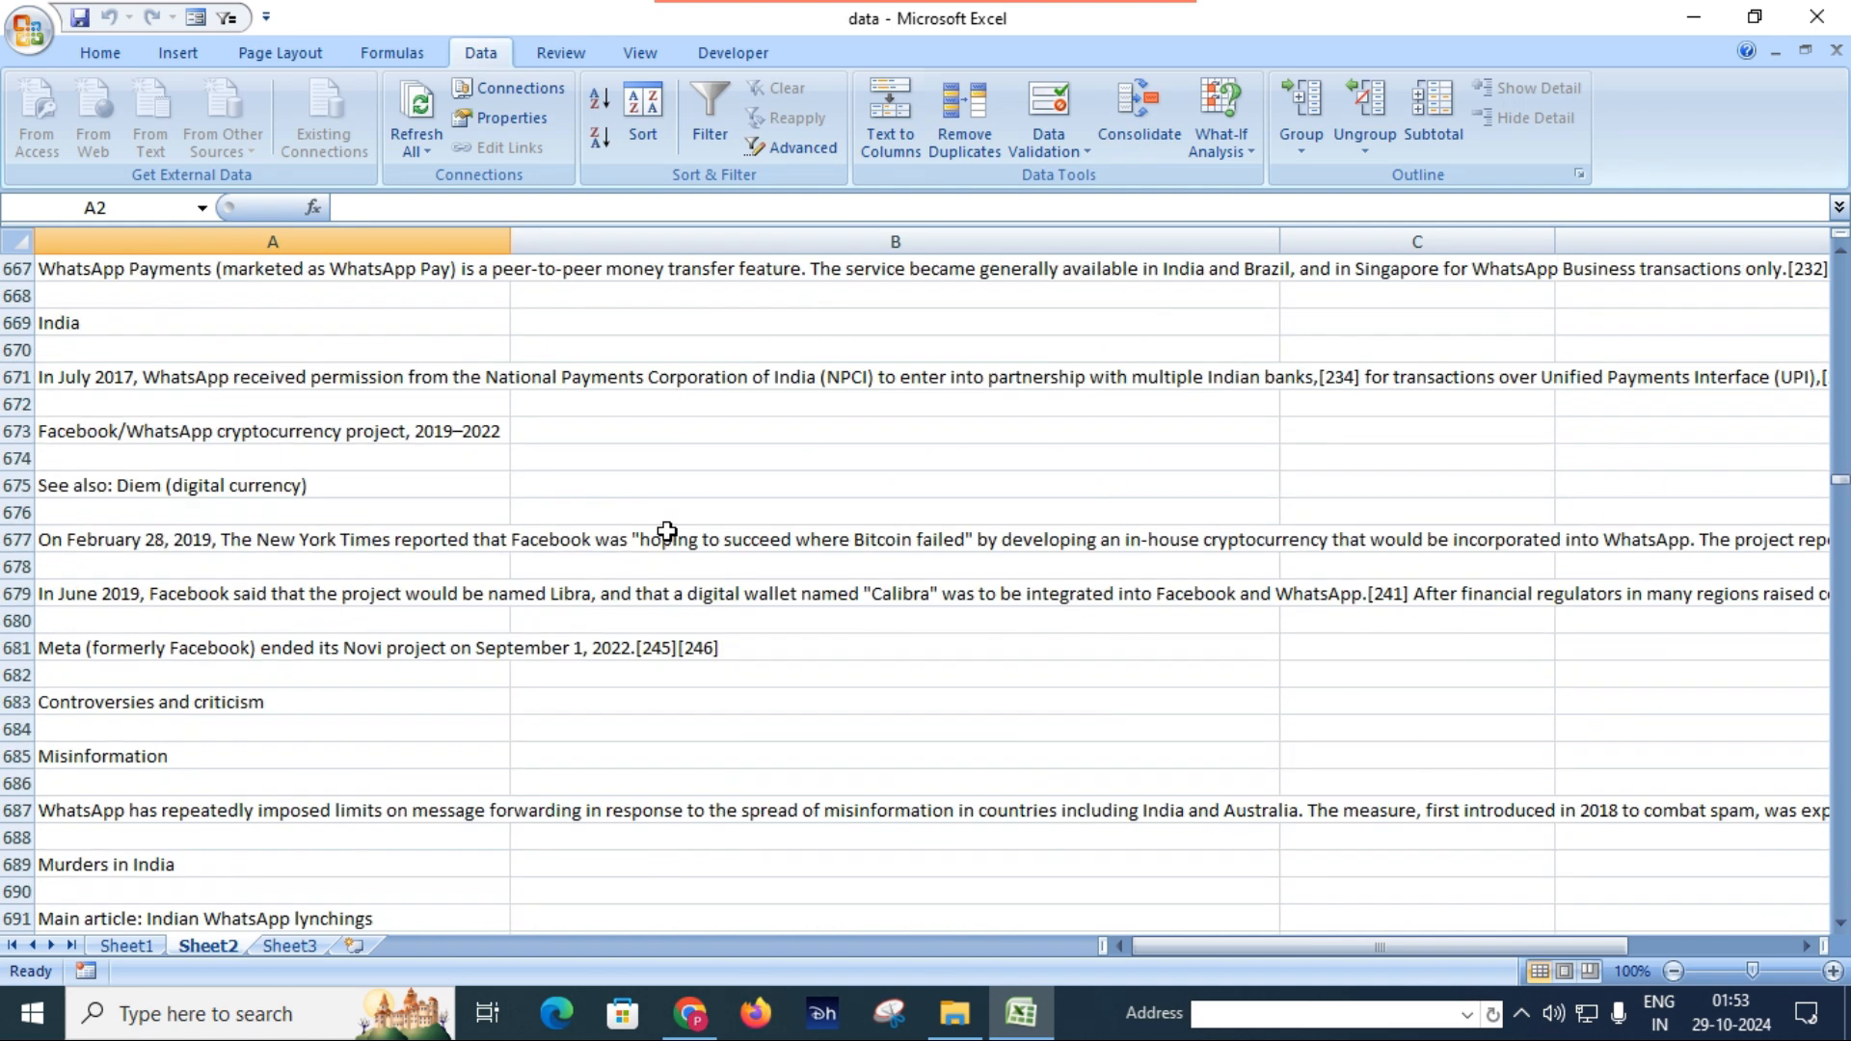
scroll(667, 532, "down", 6)
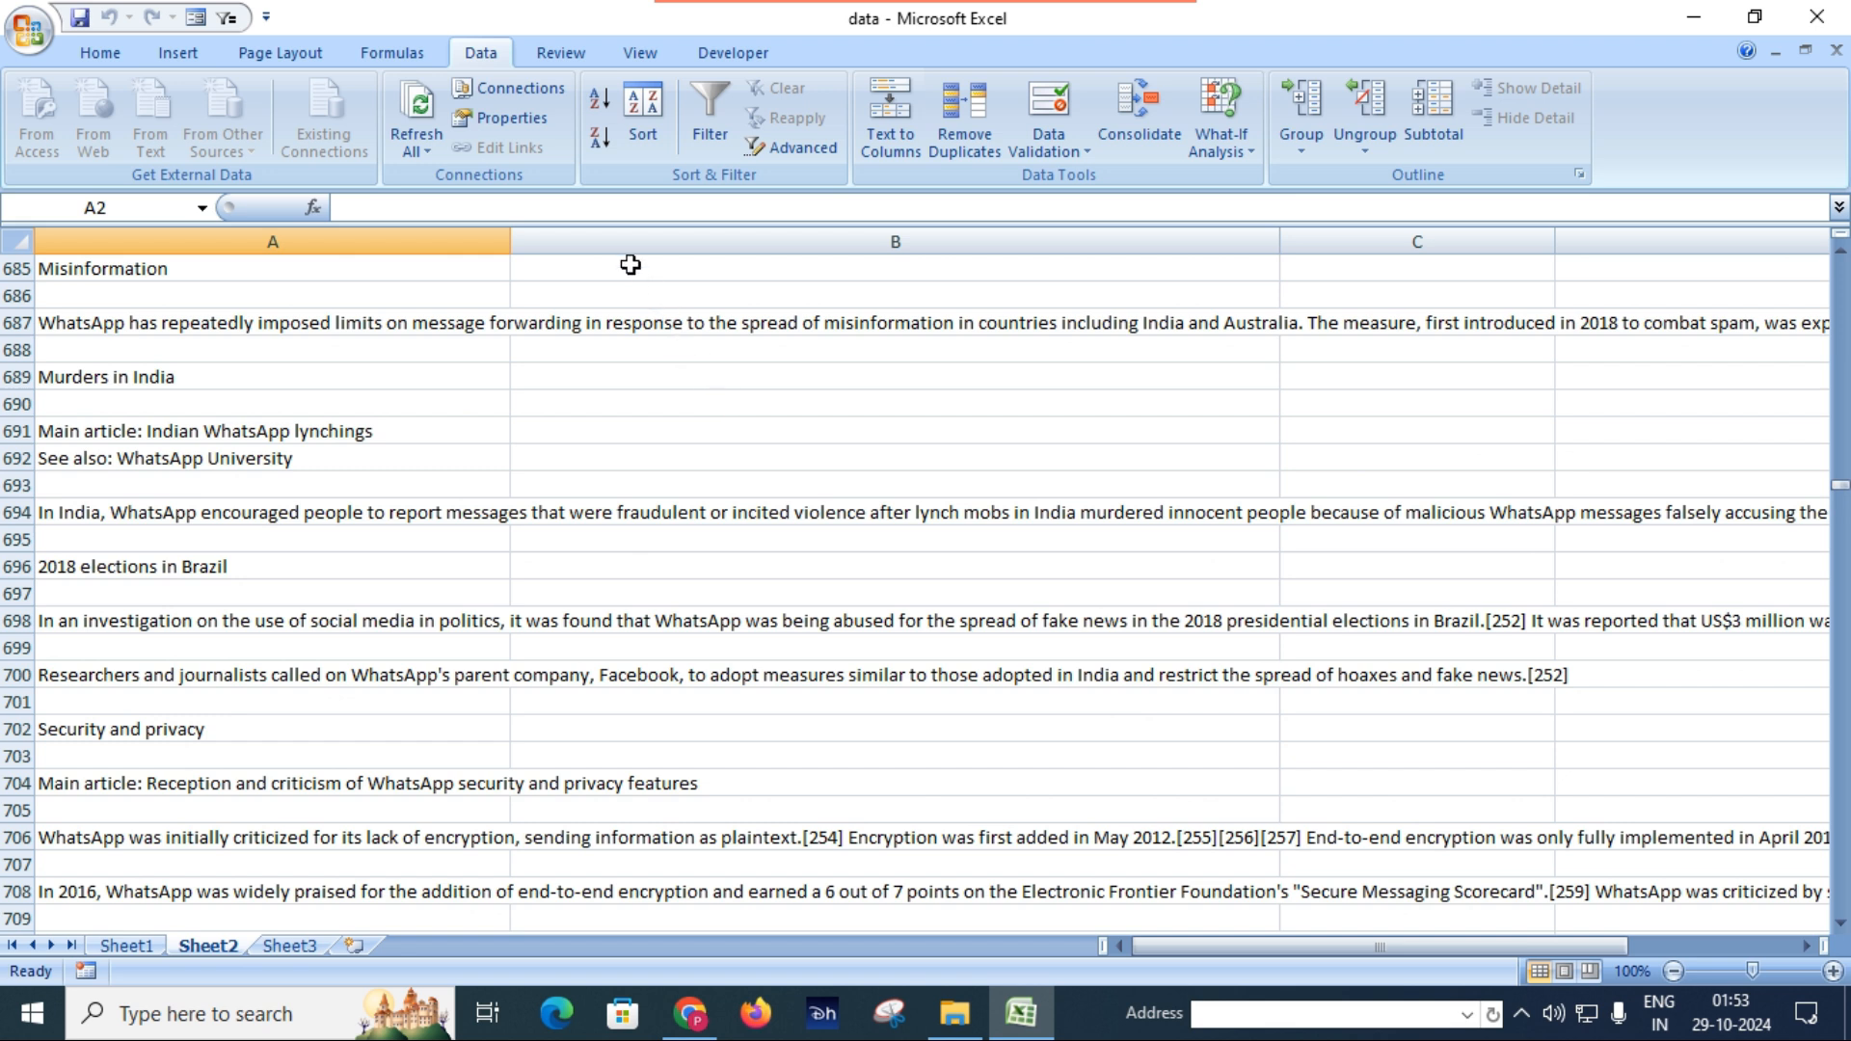
Set the WhatsApp external data range to refresh automatically every 1 minute.
left_click(536, 117)
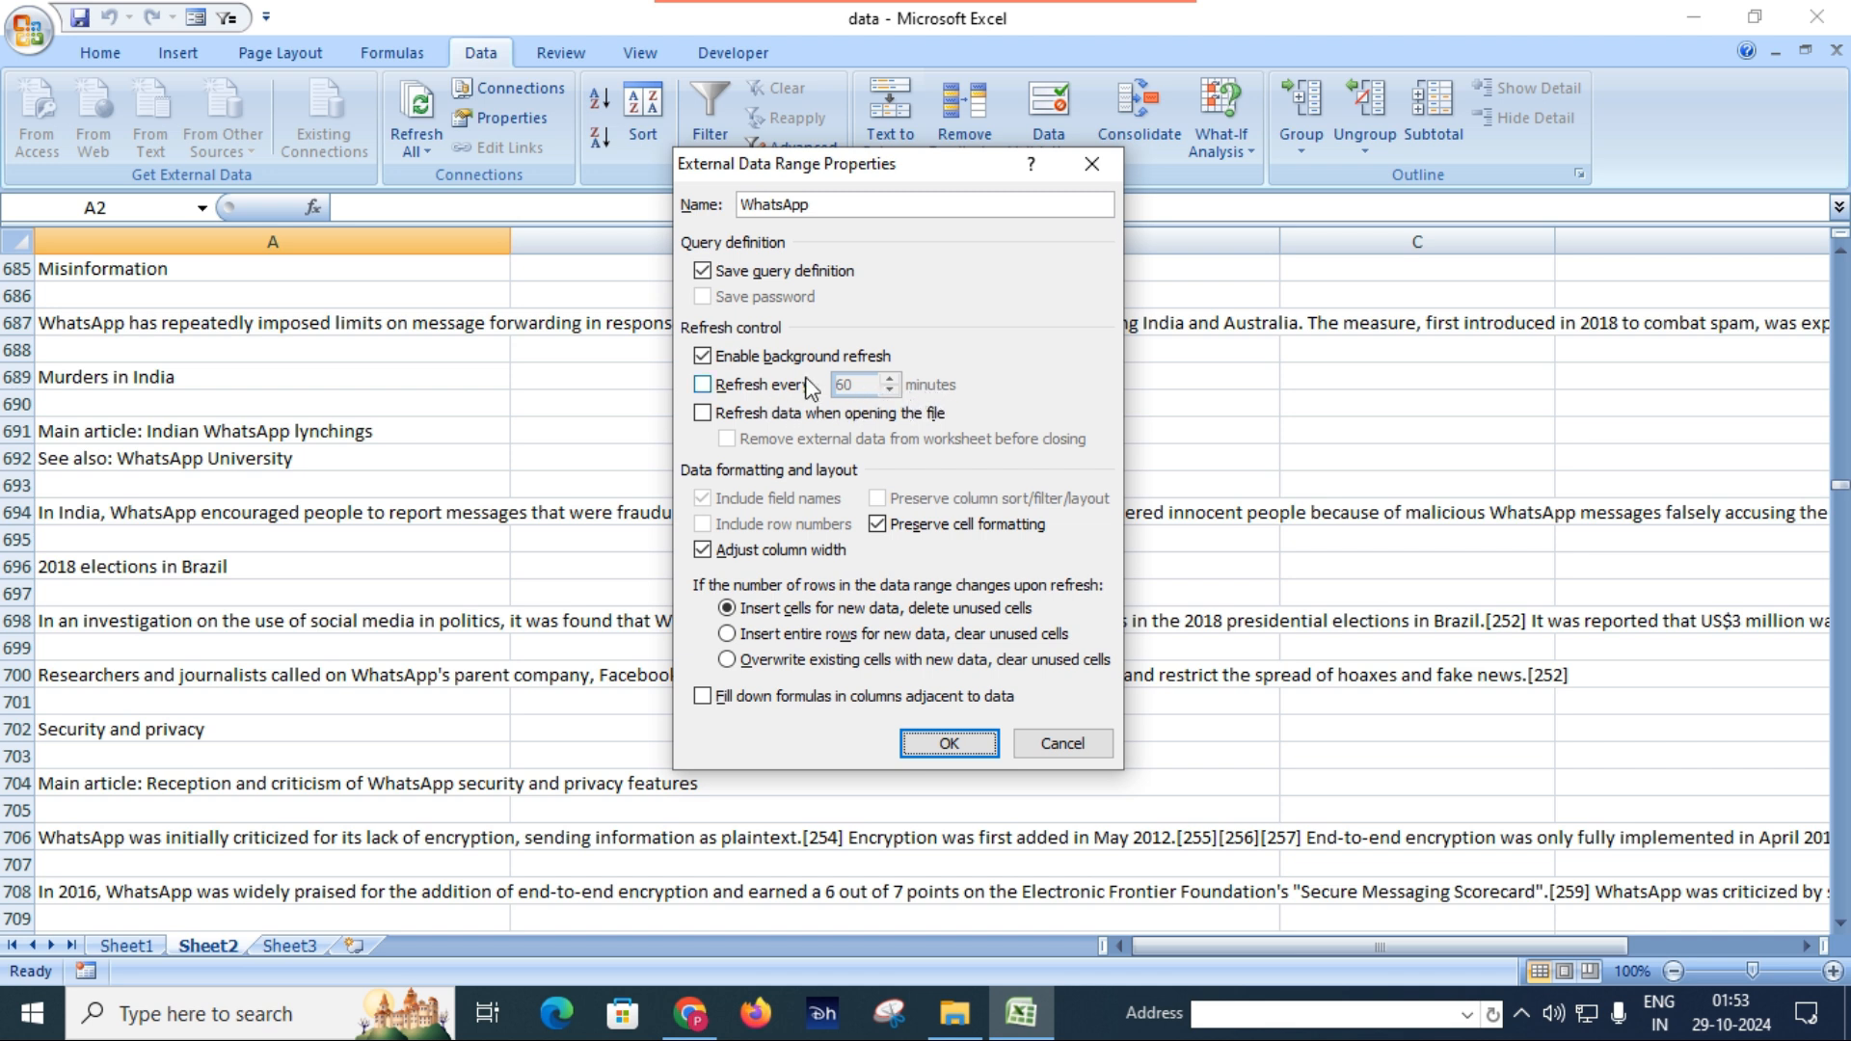
left_click(703, 385)
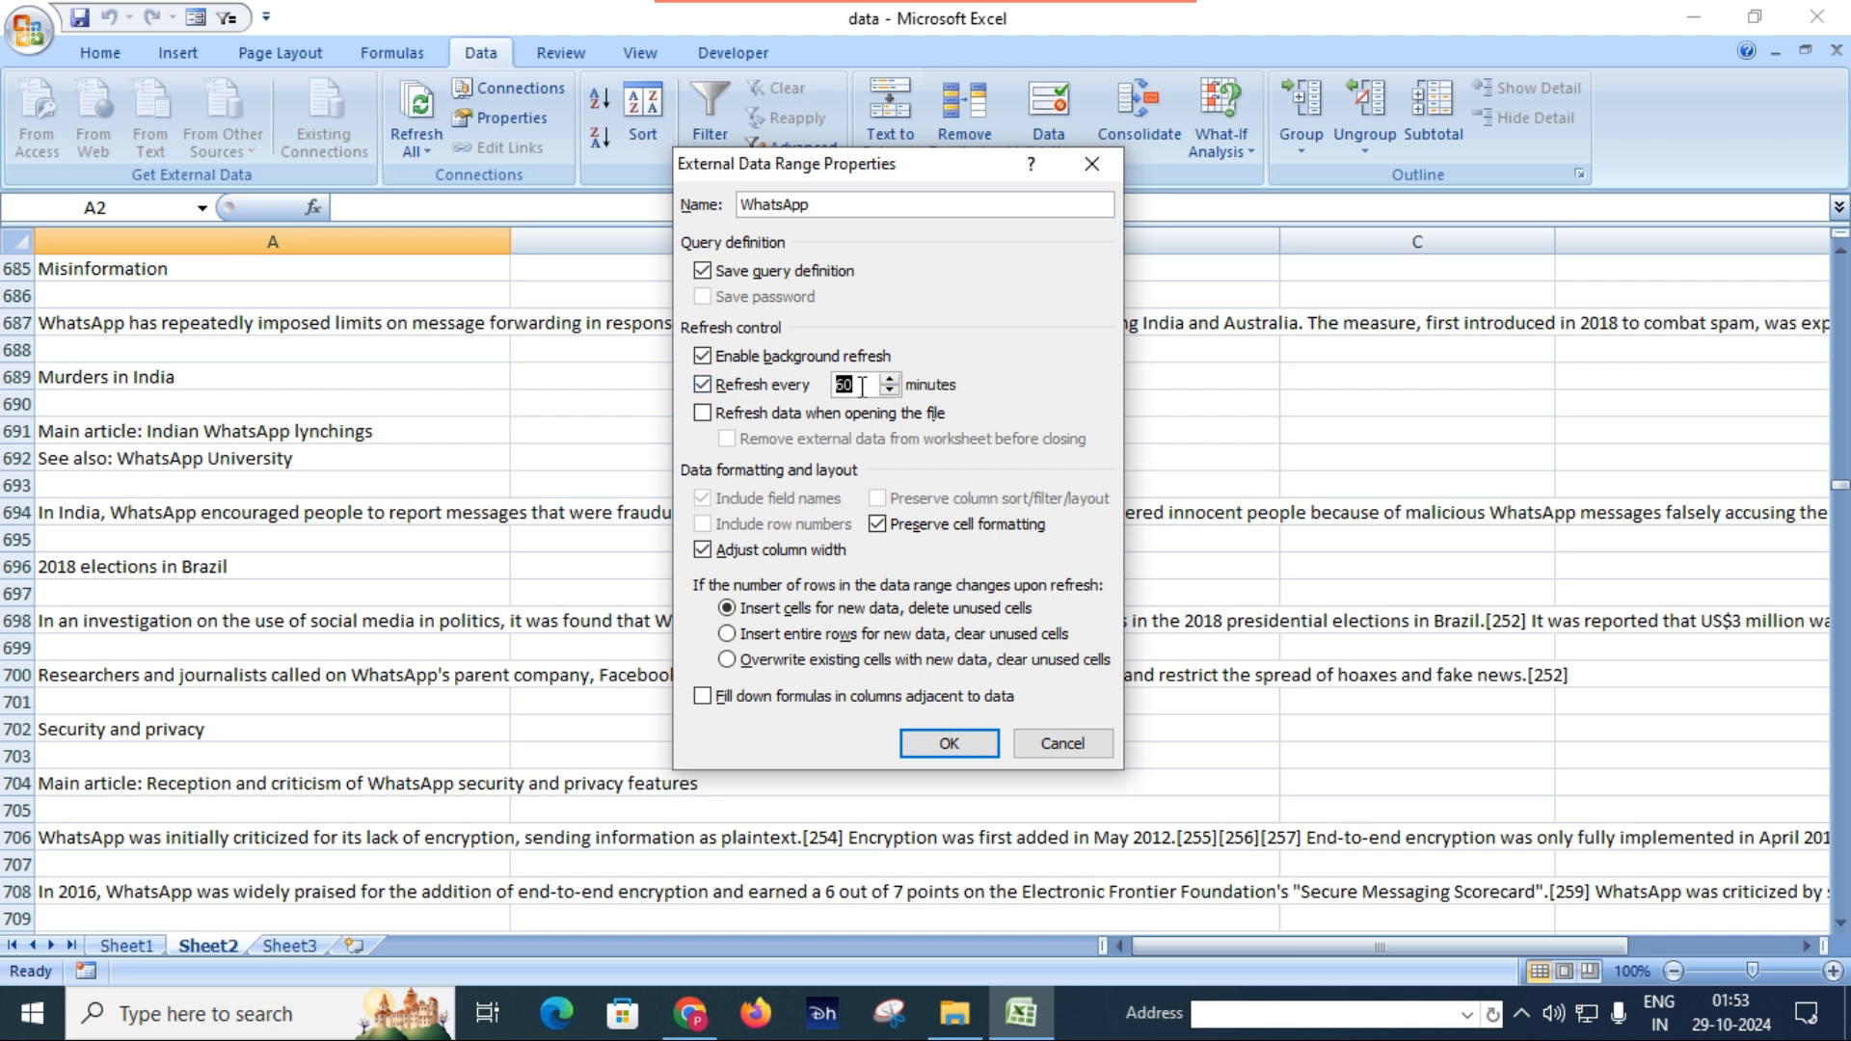
type("1")
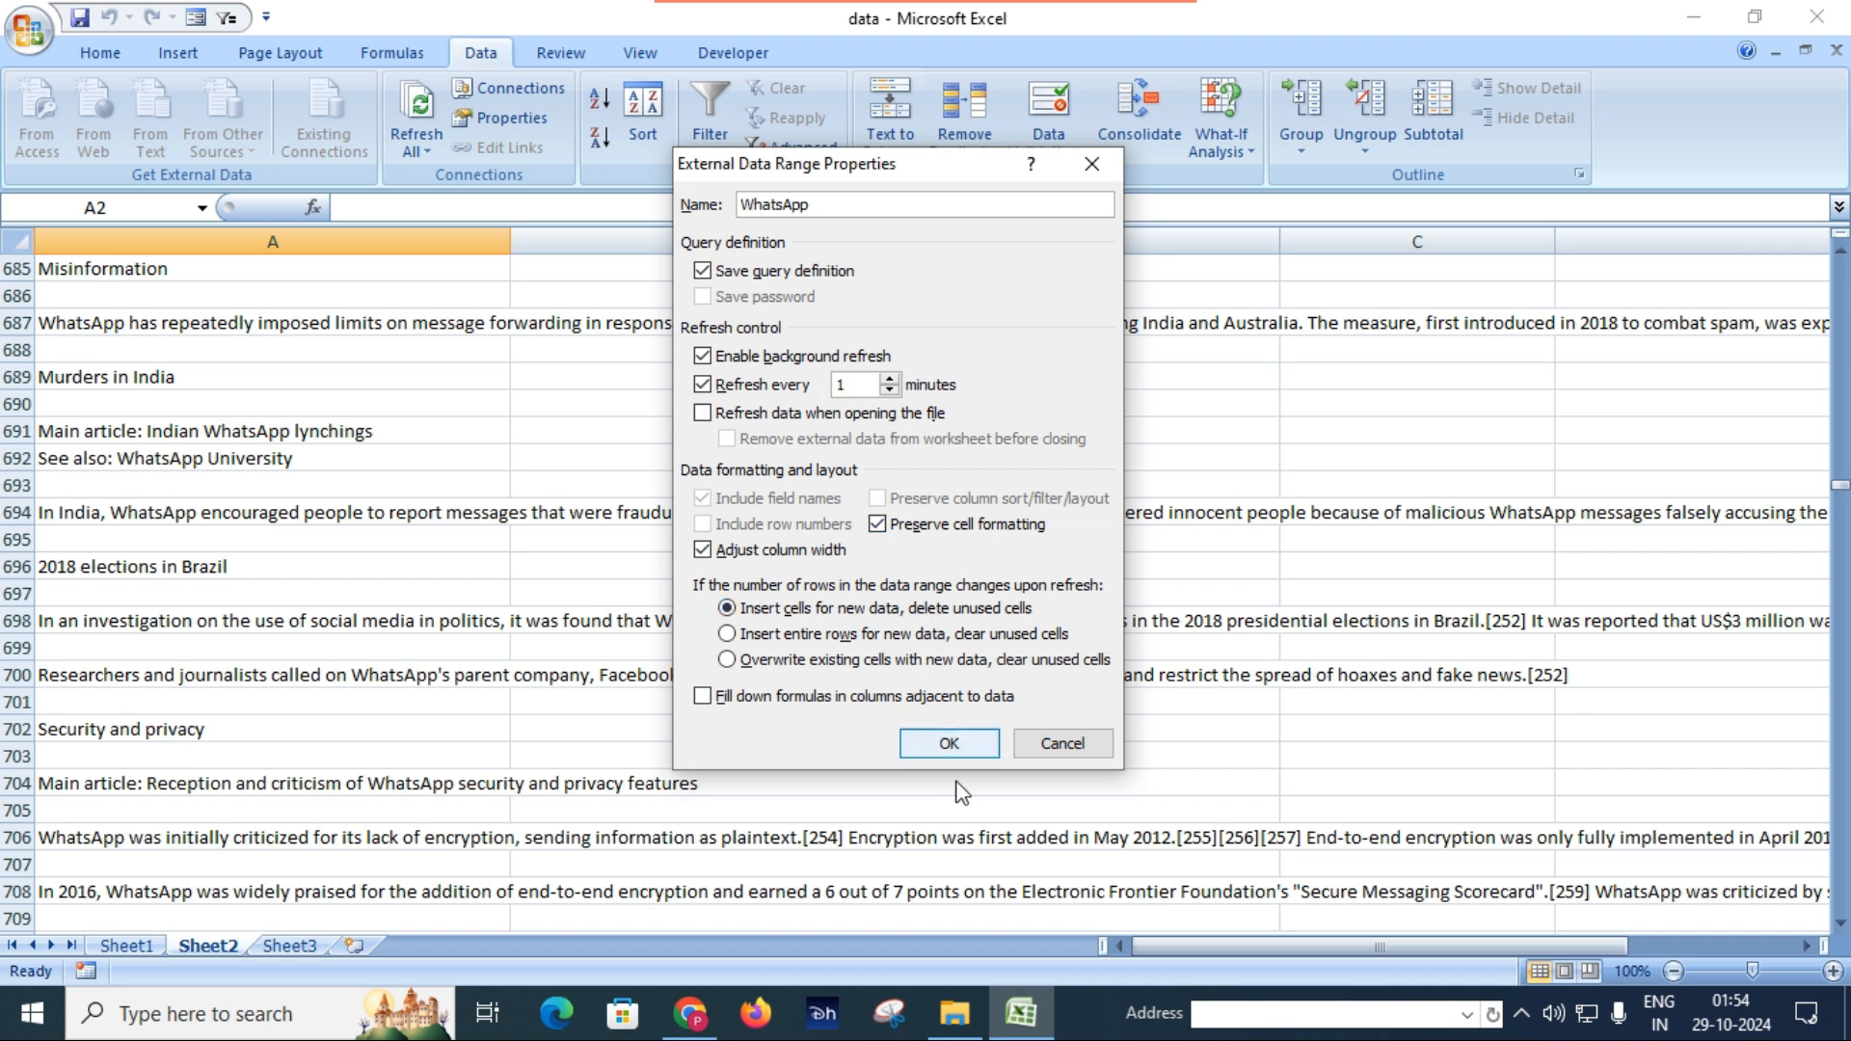
left_click(955, 743)
left_click(954, 735)
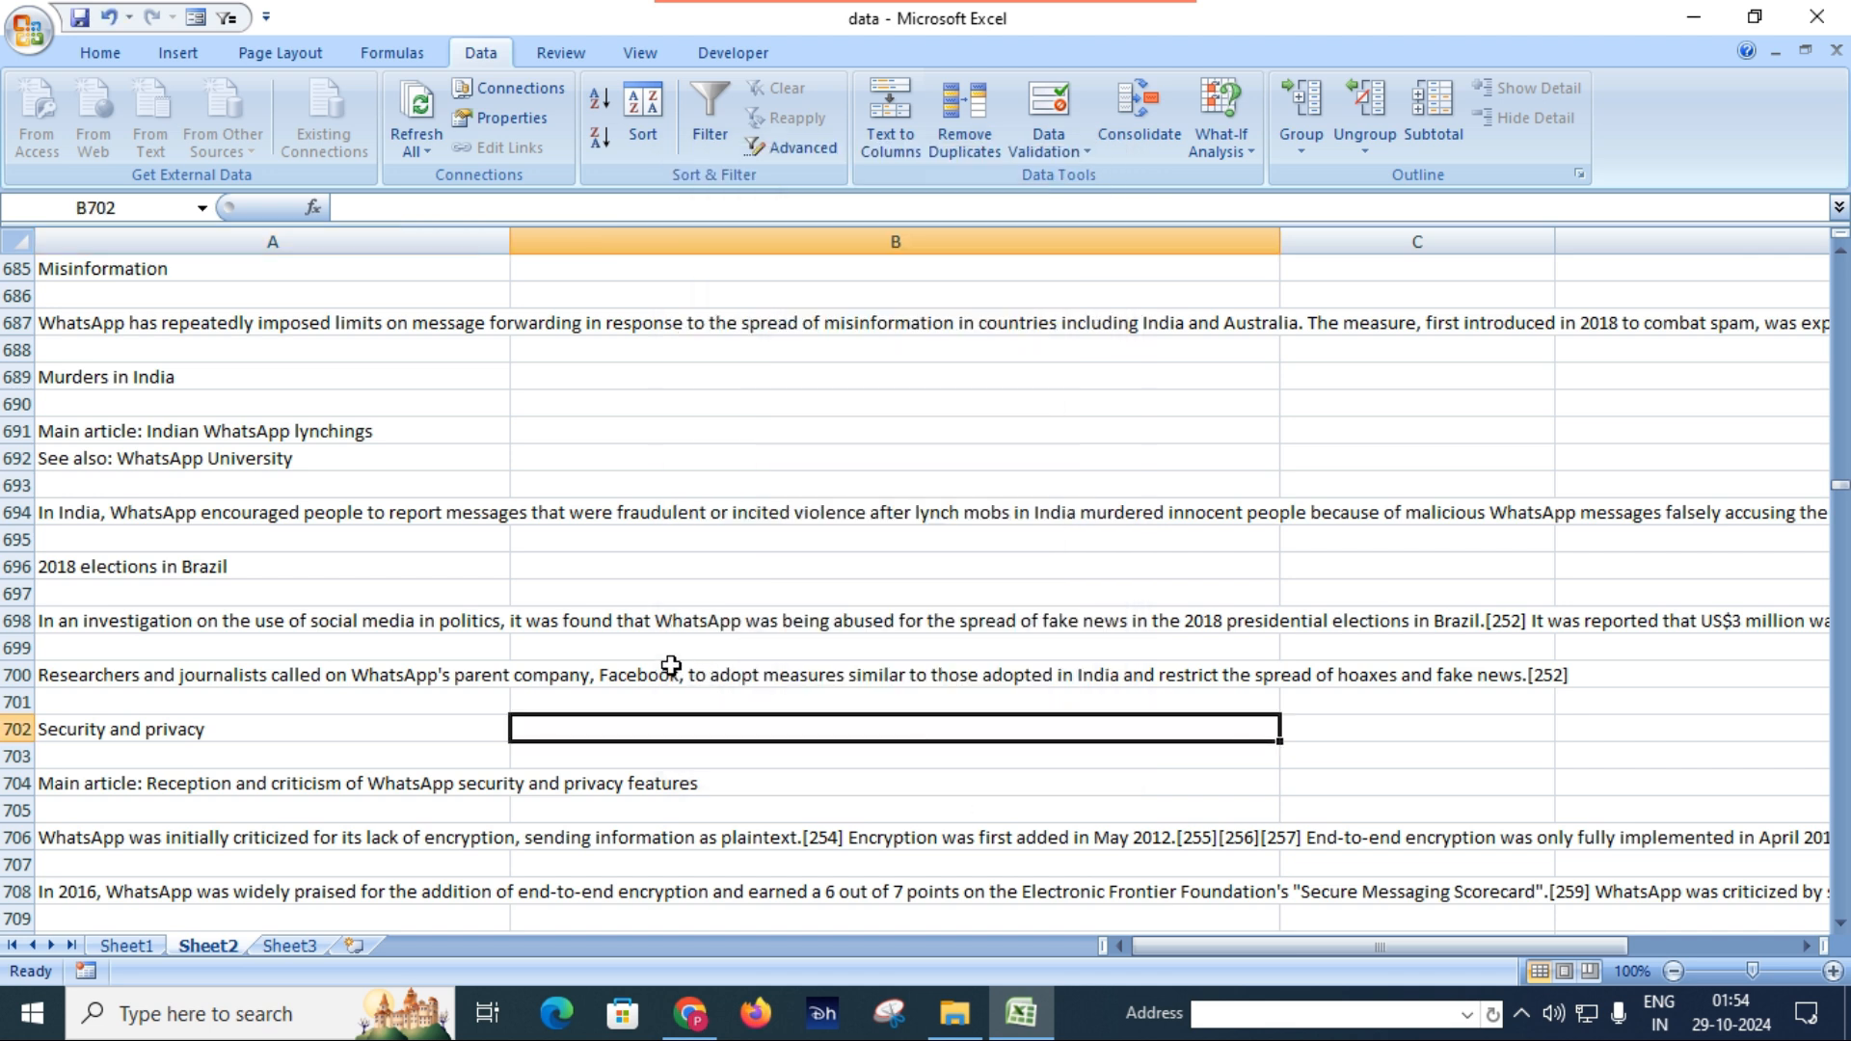
Review the imported article's remaining sections on security, scams and country bans.
scroll(670, 663, "down", 10)
scroll(670, 664, "down", 11)
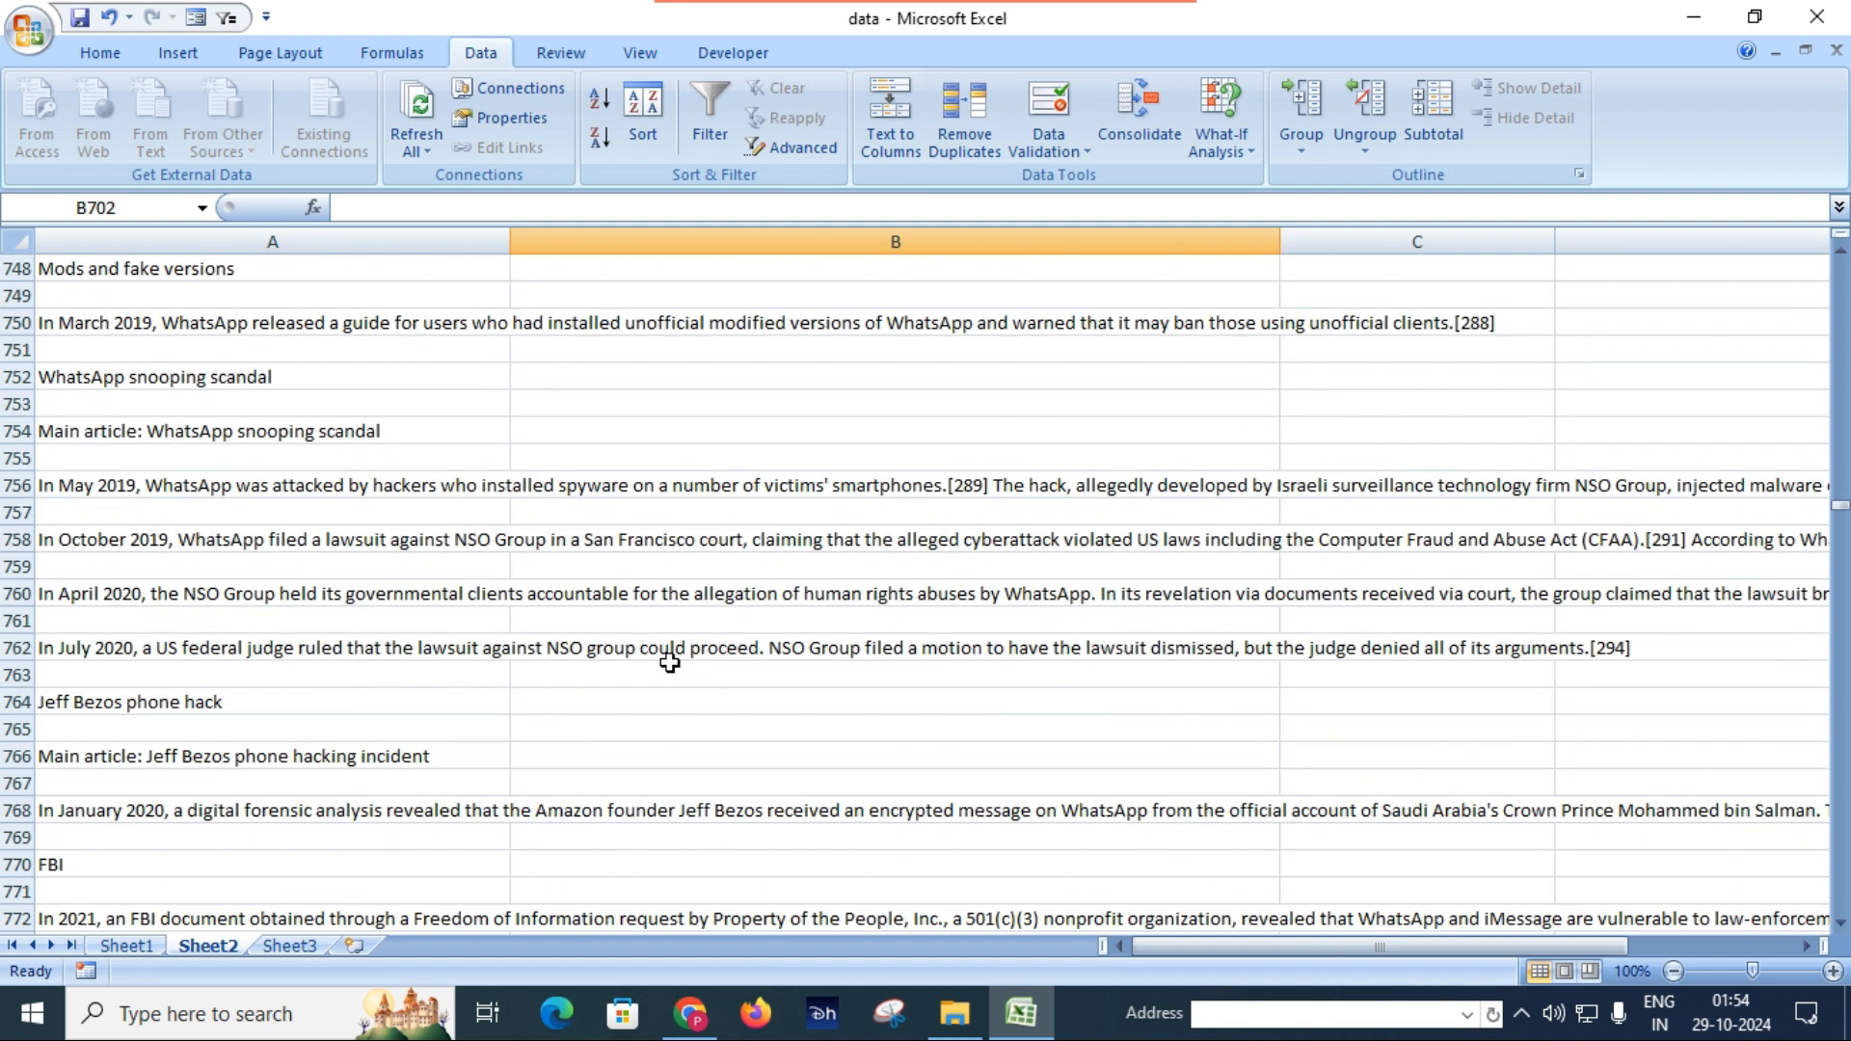
scroll(670, 663, "down", 14)
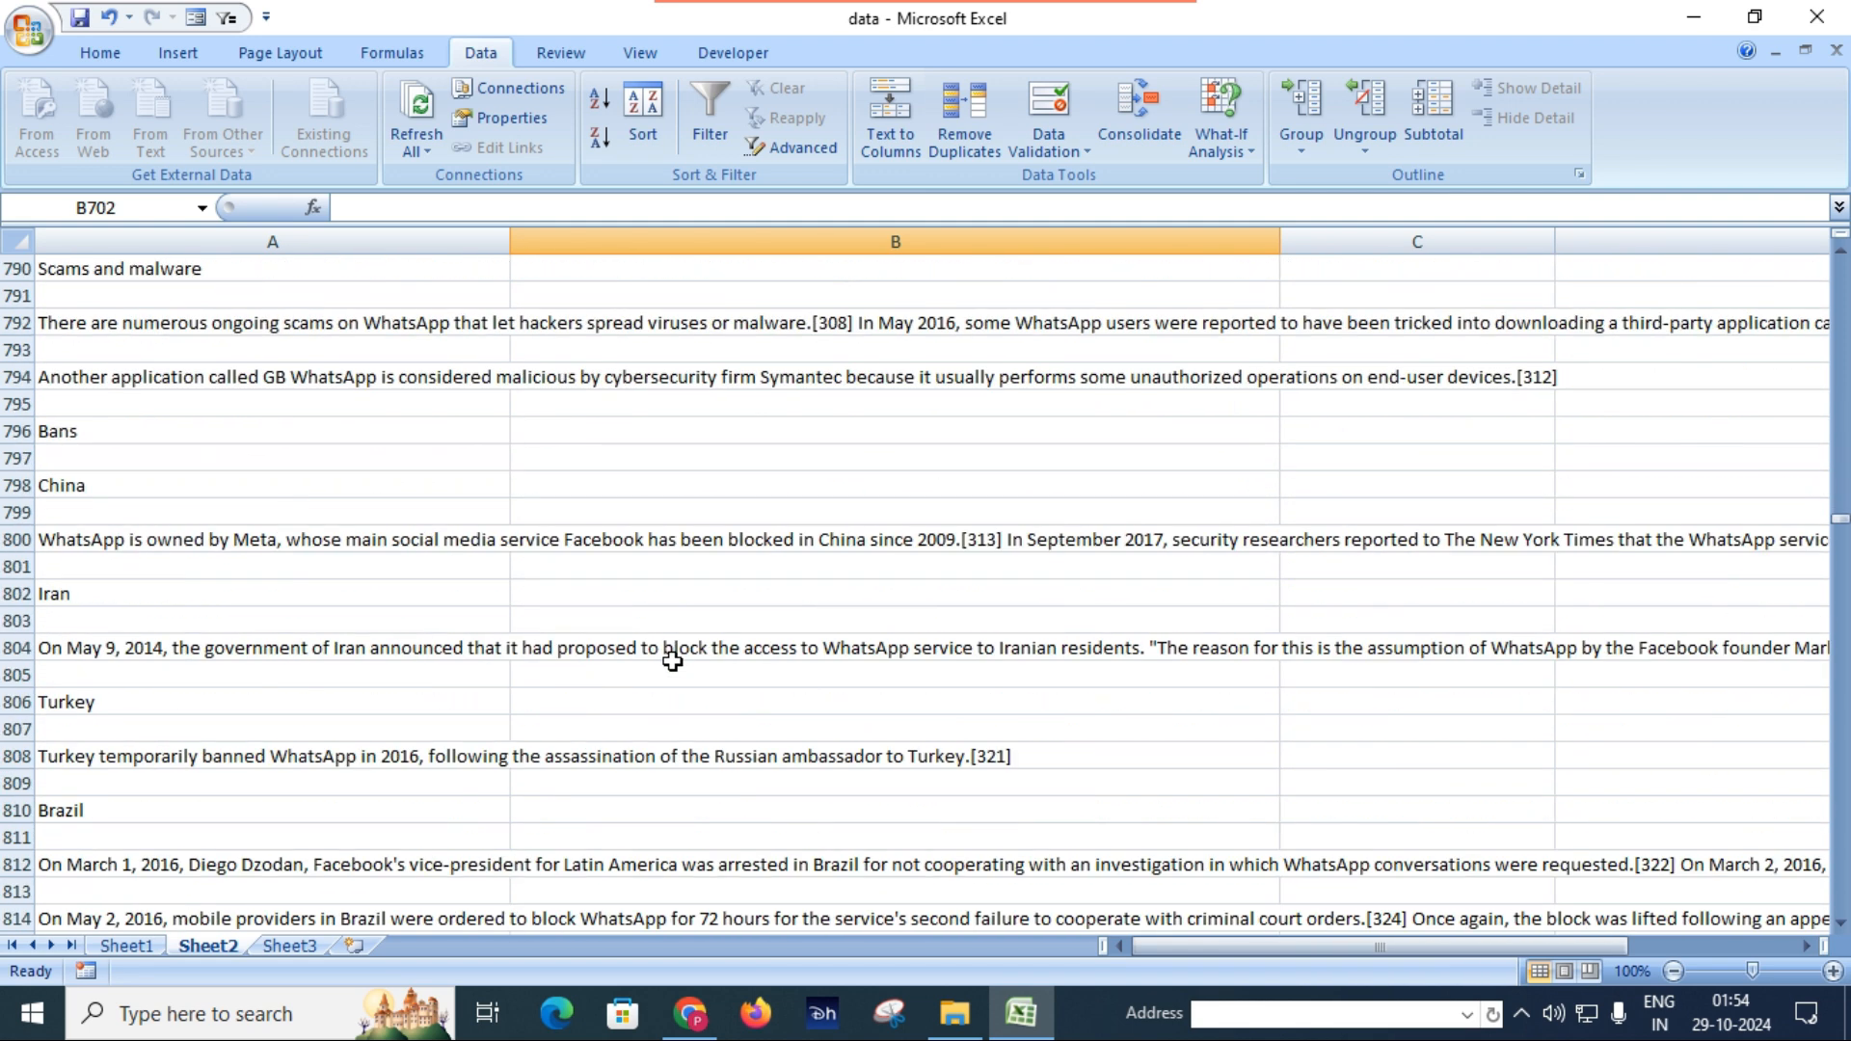
scroll(672, 662, "down", 5)
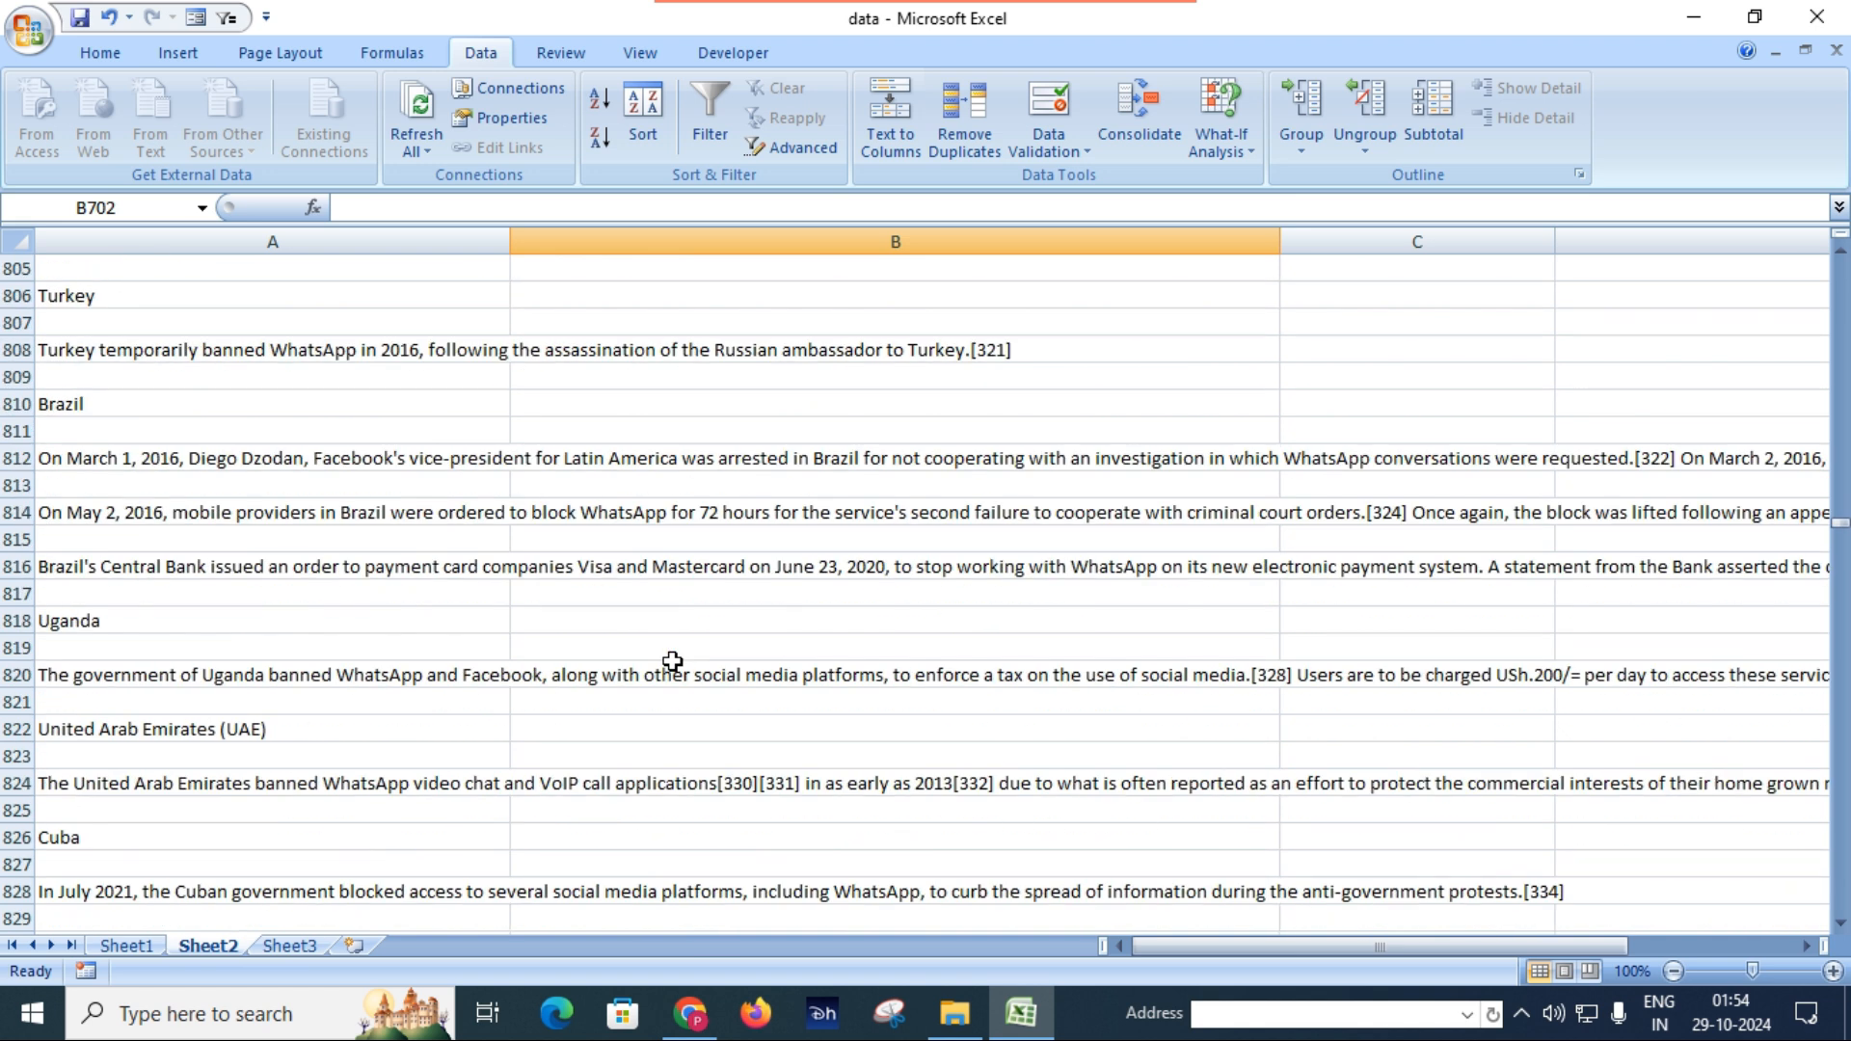
left_click(552, 592)
left_click(564, 542)
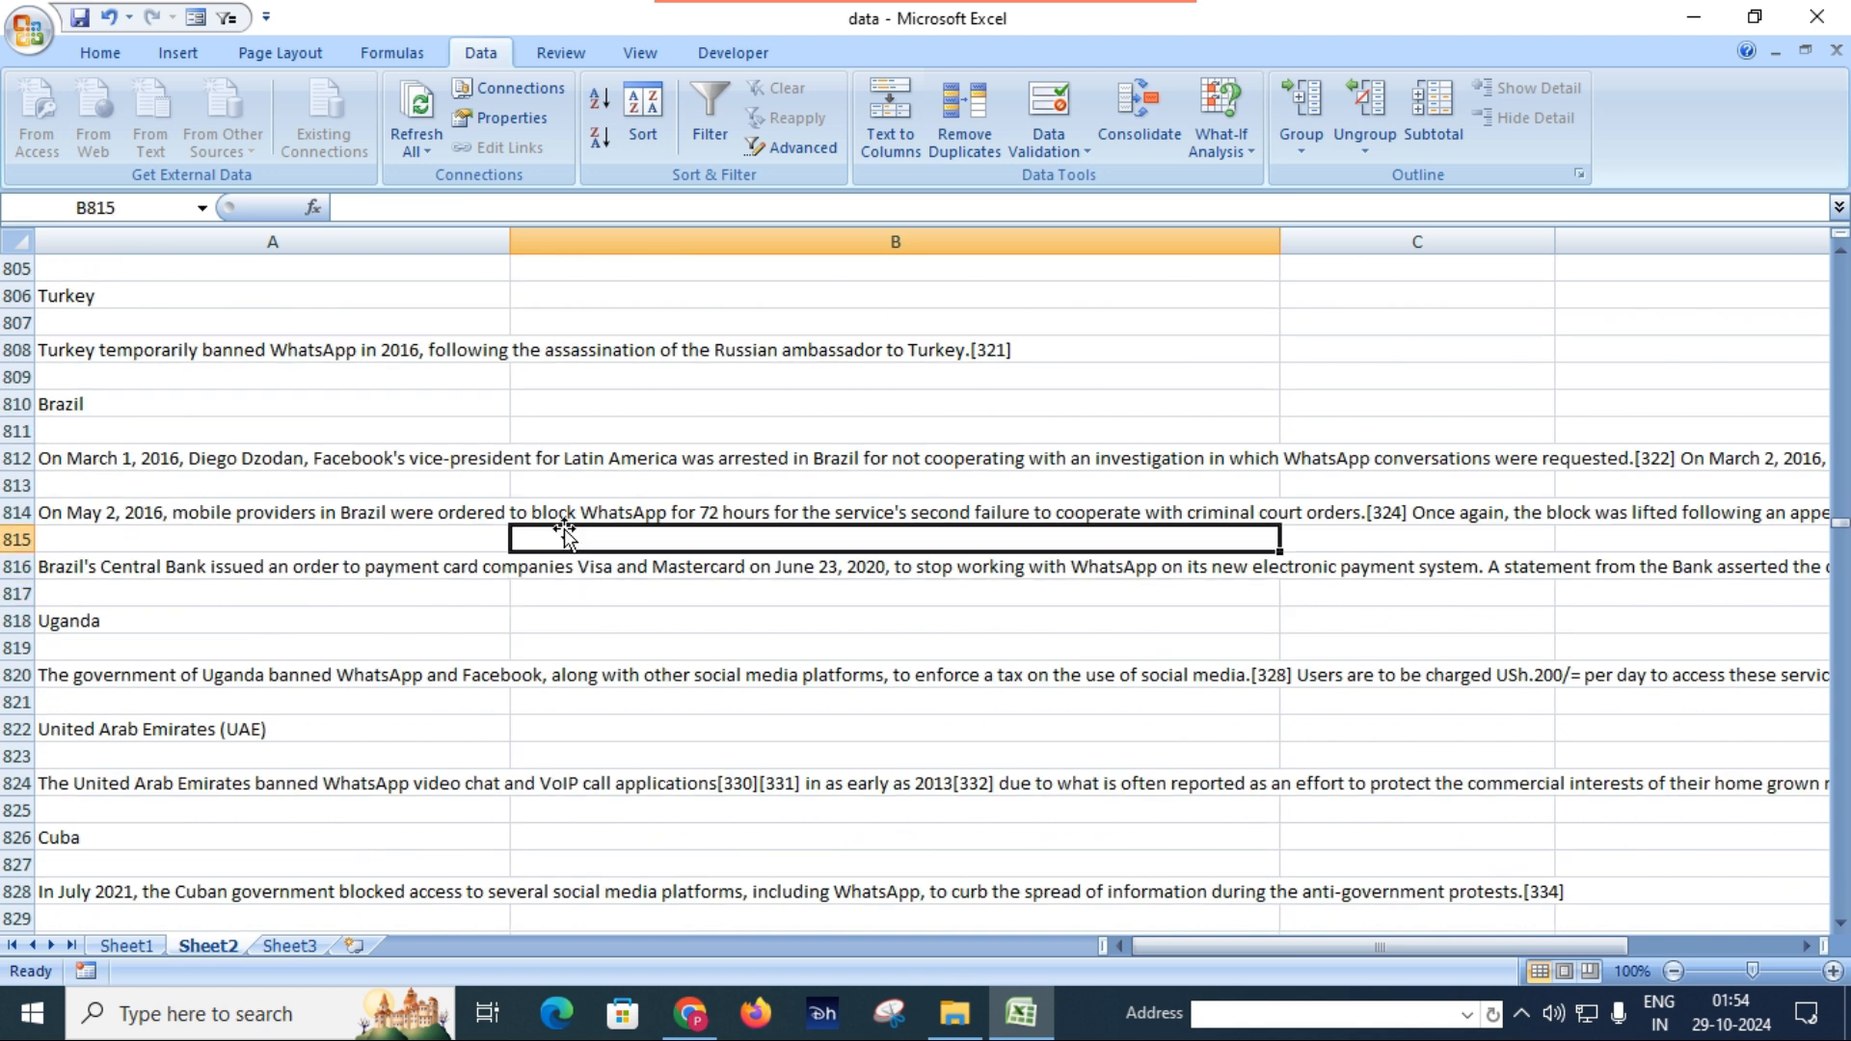
left_click(678, 411)
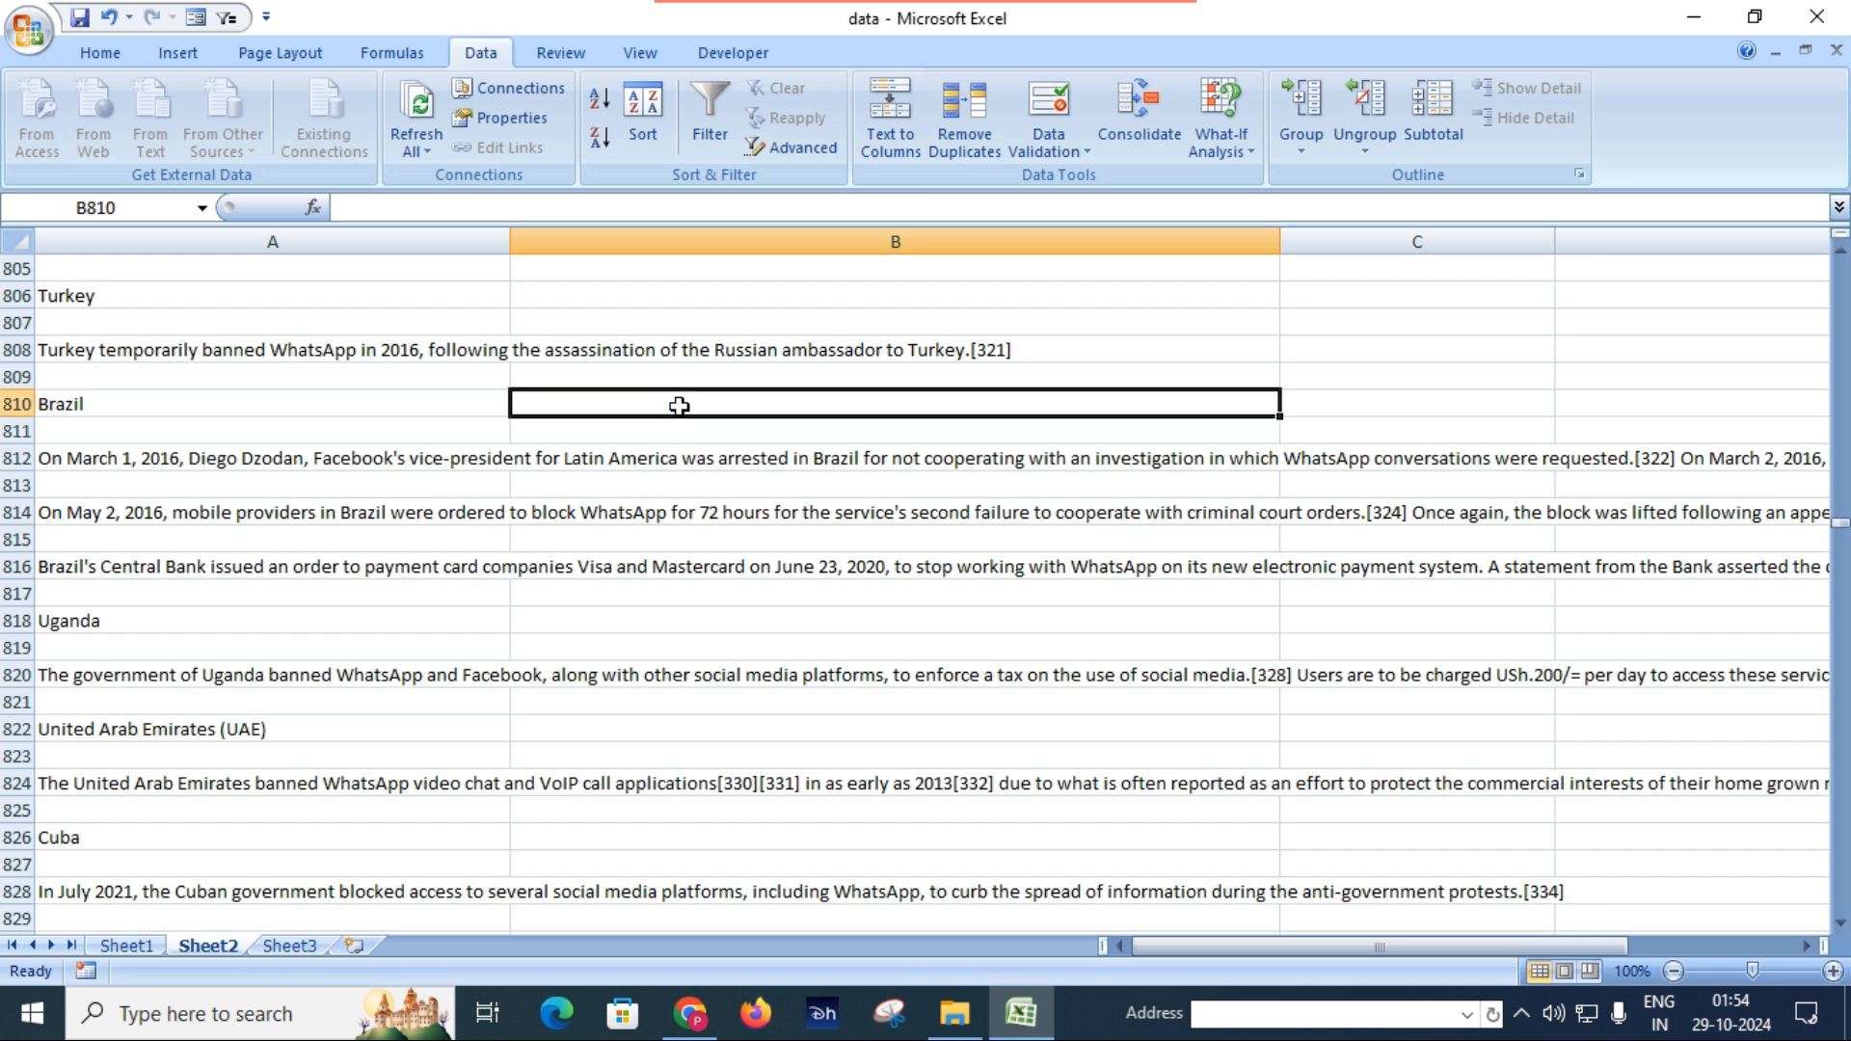
left_click(626, 295)
scroll(244, 356, "up", 20)
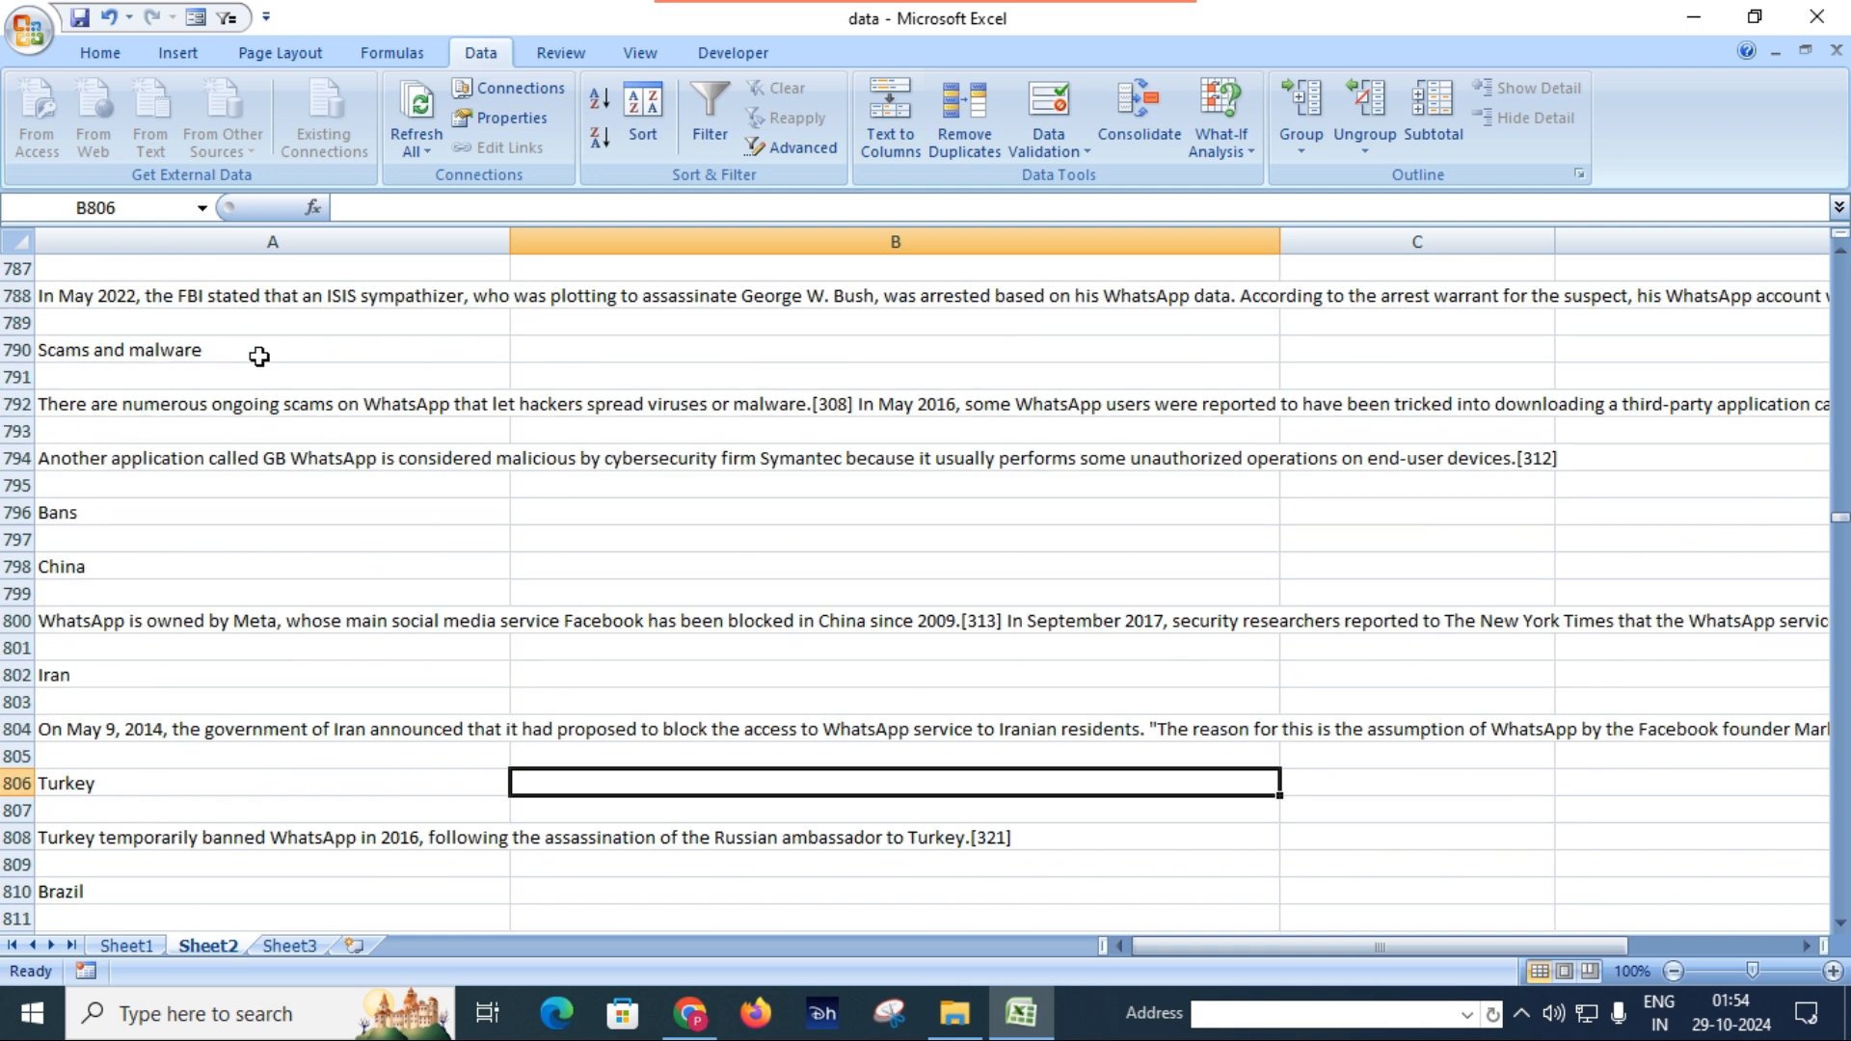
scroll(271, 356, "up", 6)
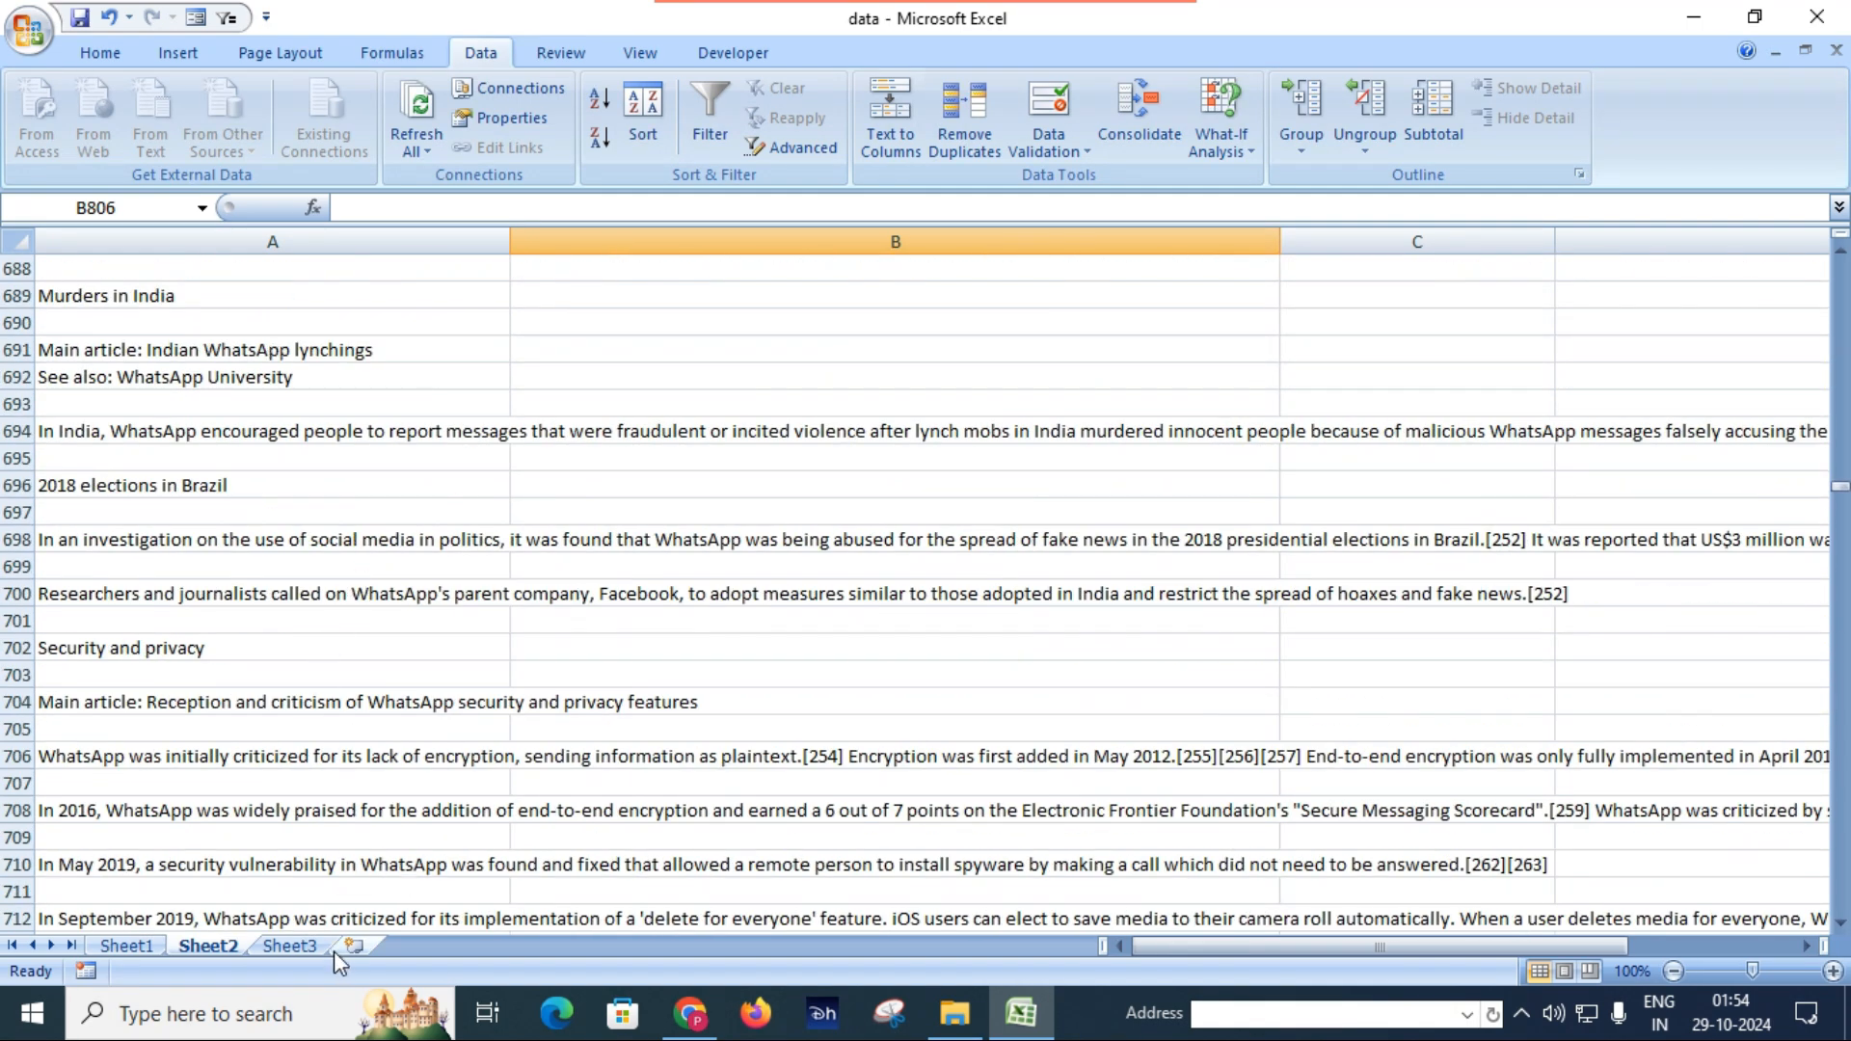
Switch to the blank Sheet3 and select cell A1.
left_click(291, 944)
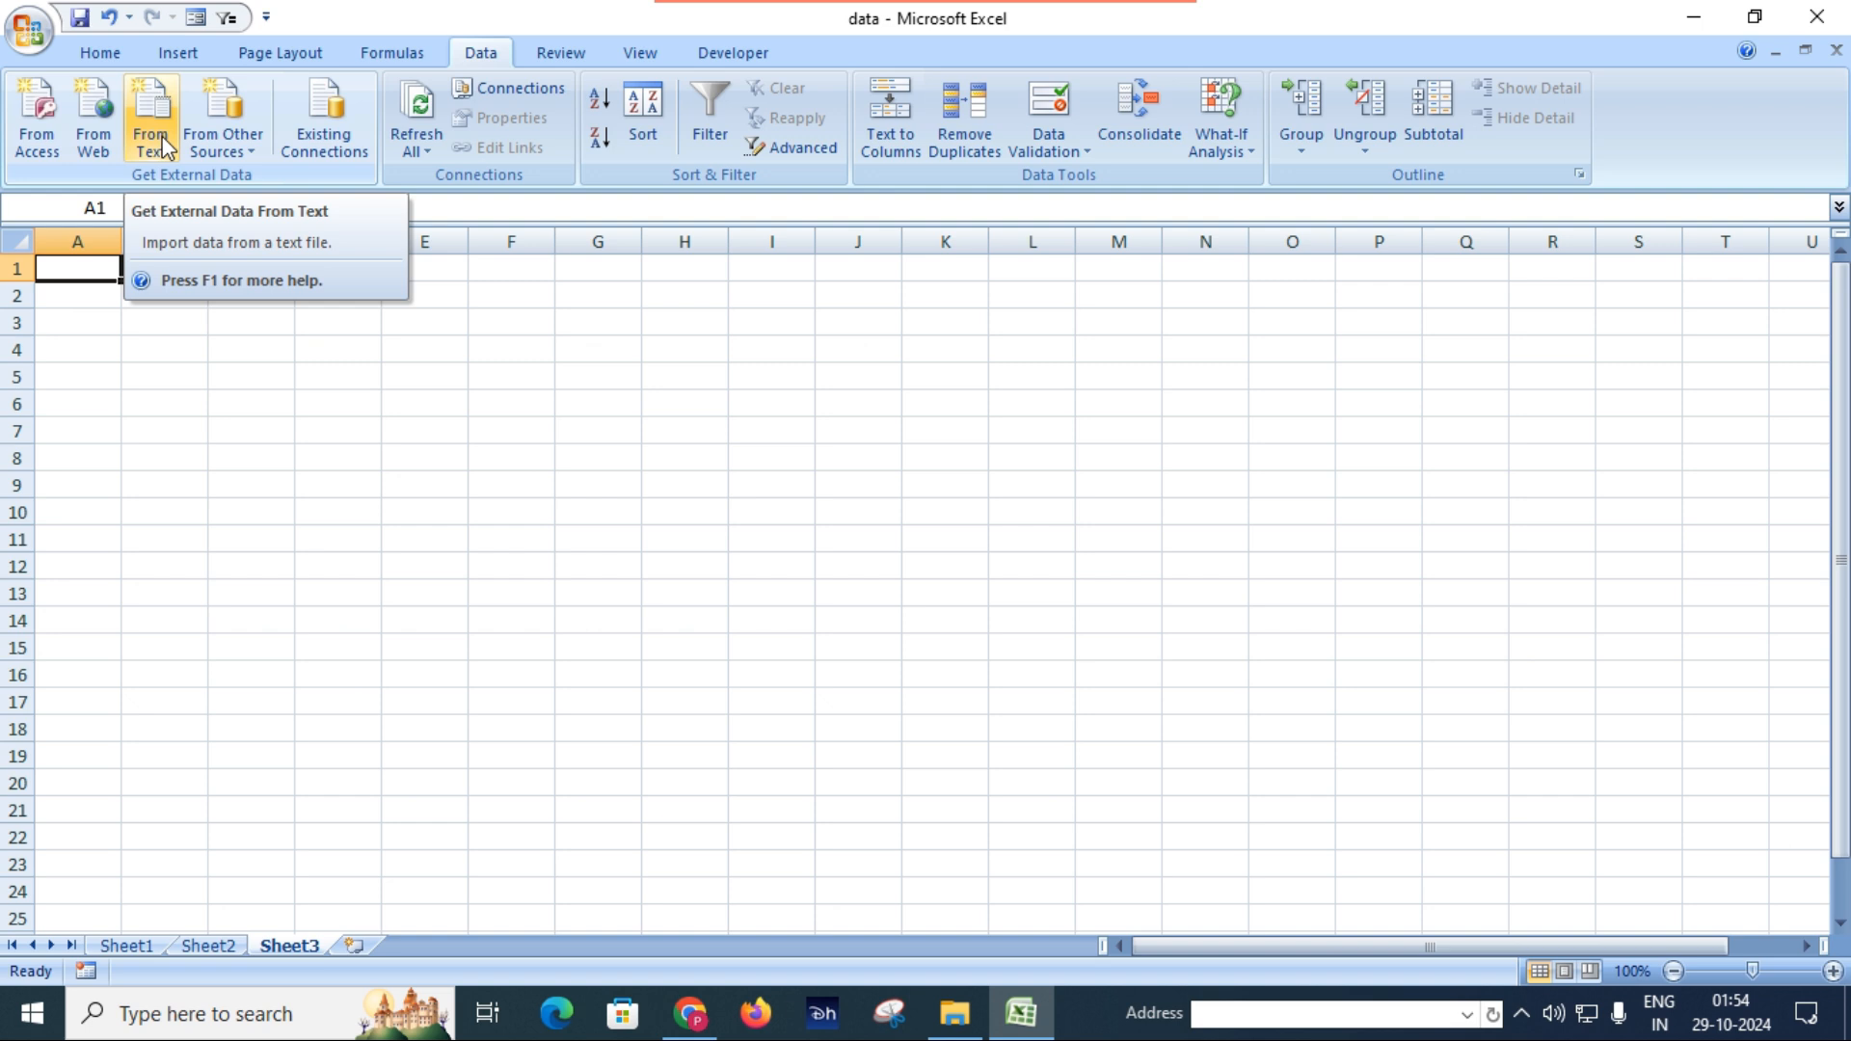
left_click(508, 518)
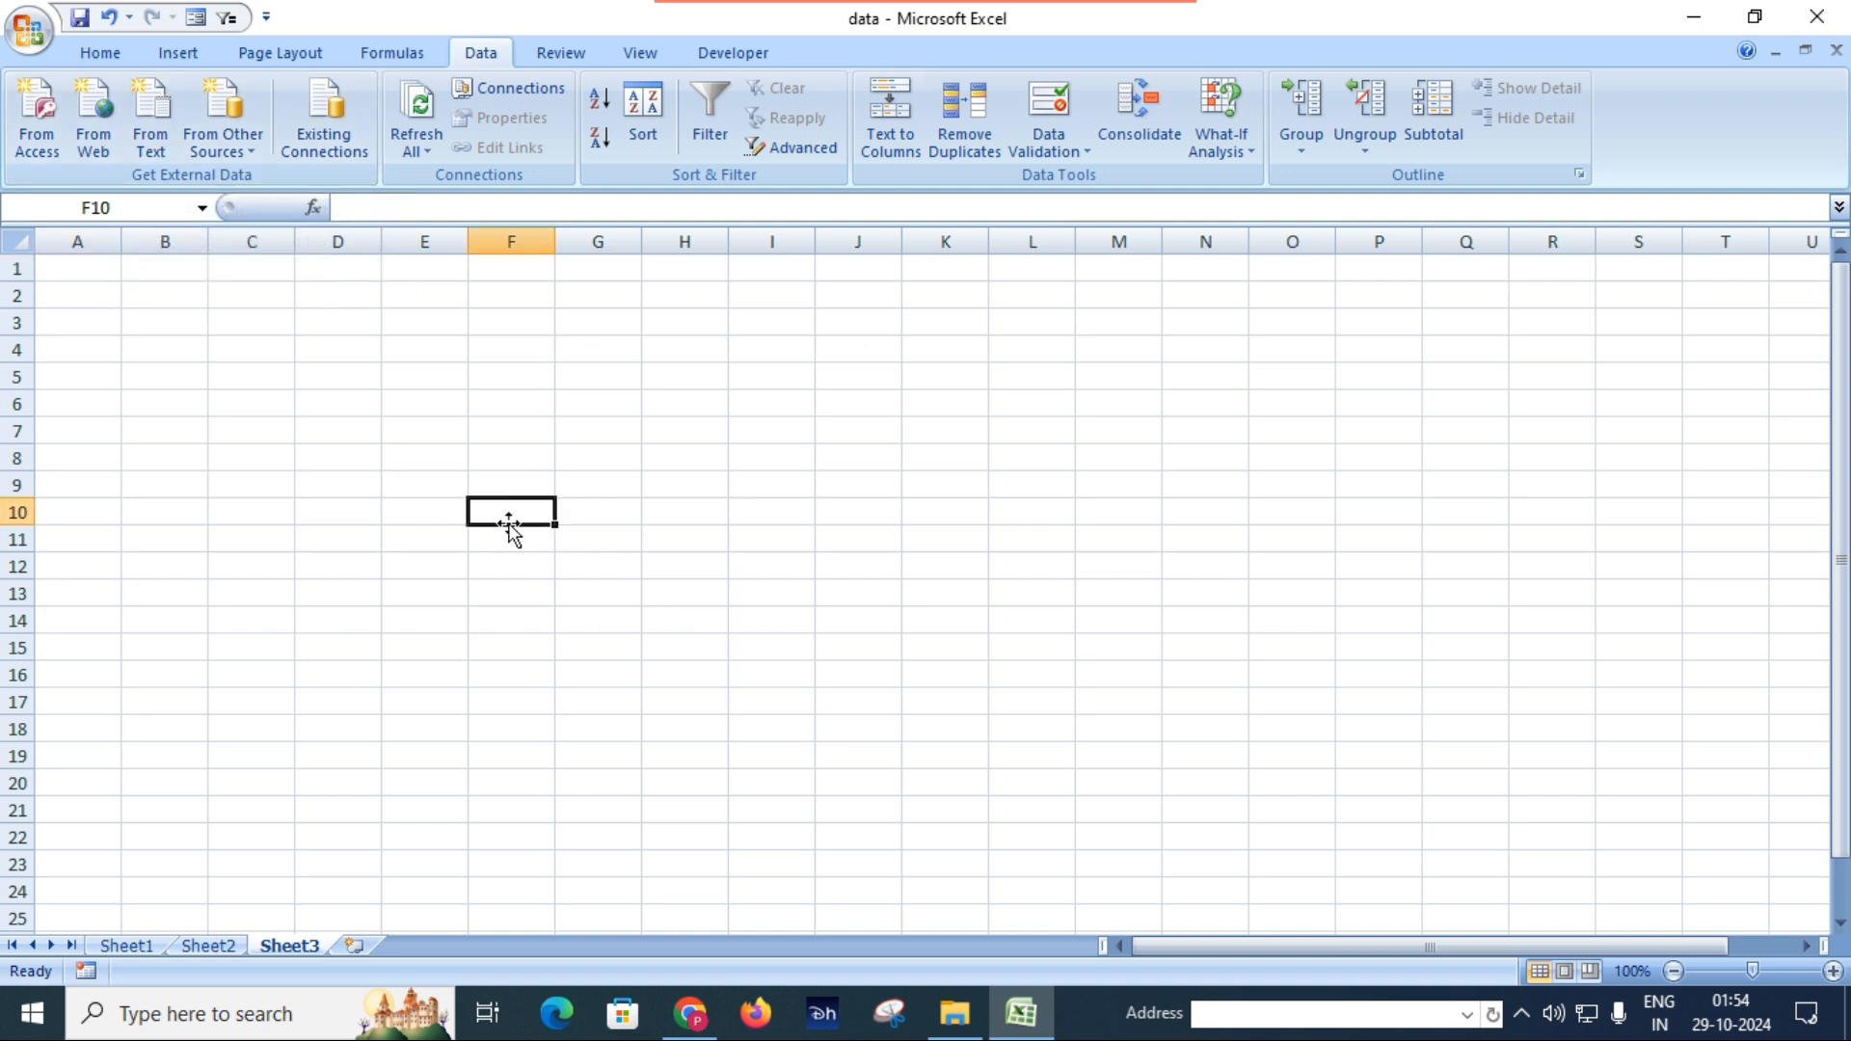
left_click(74, 266)
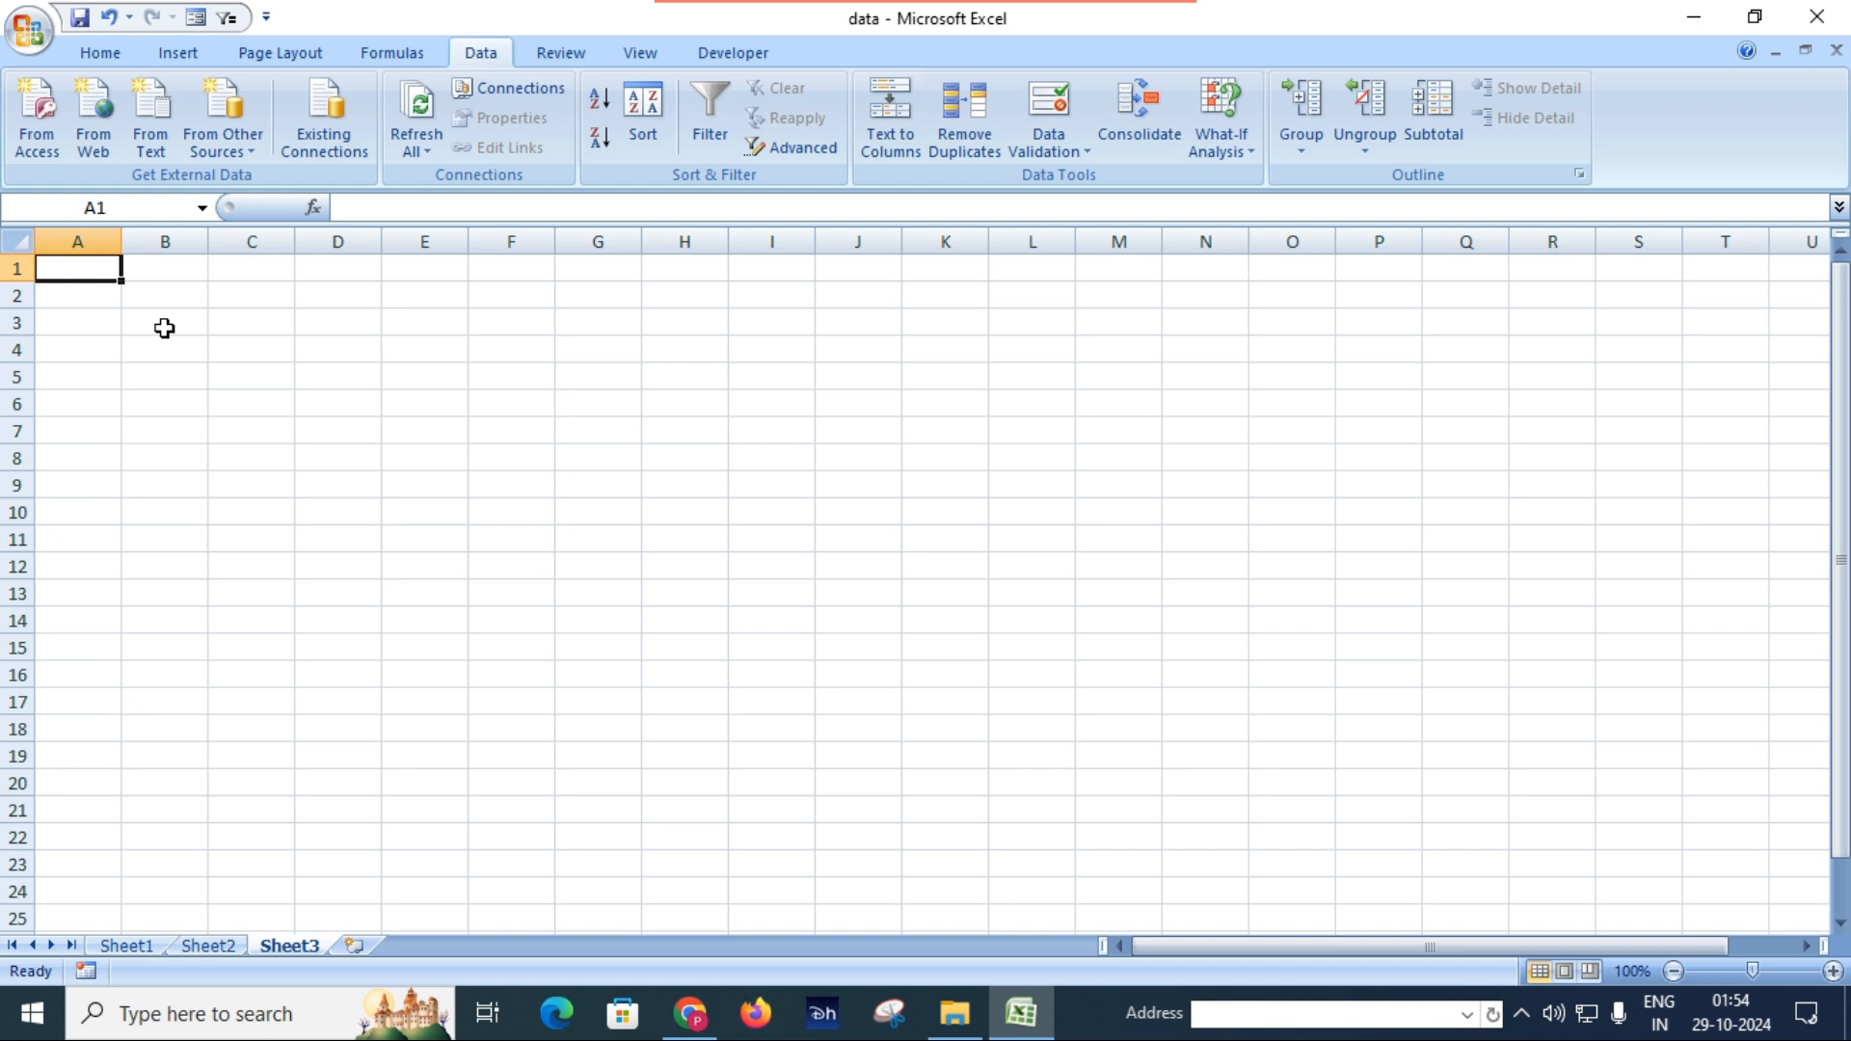
Launch Notepad from the Run prompt and maximize its blank document window.
key("super+r")
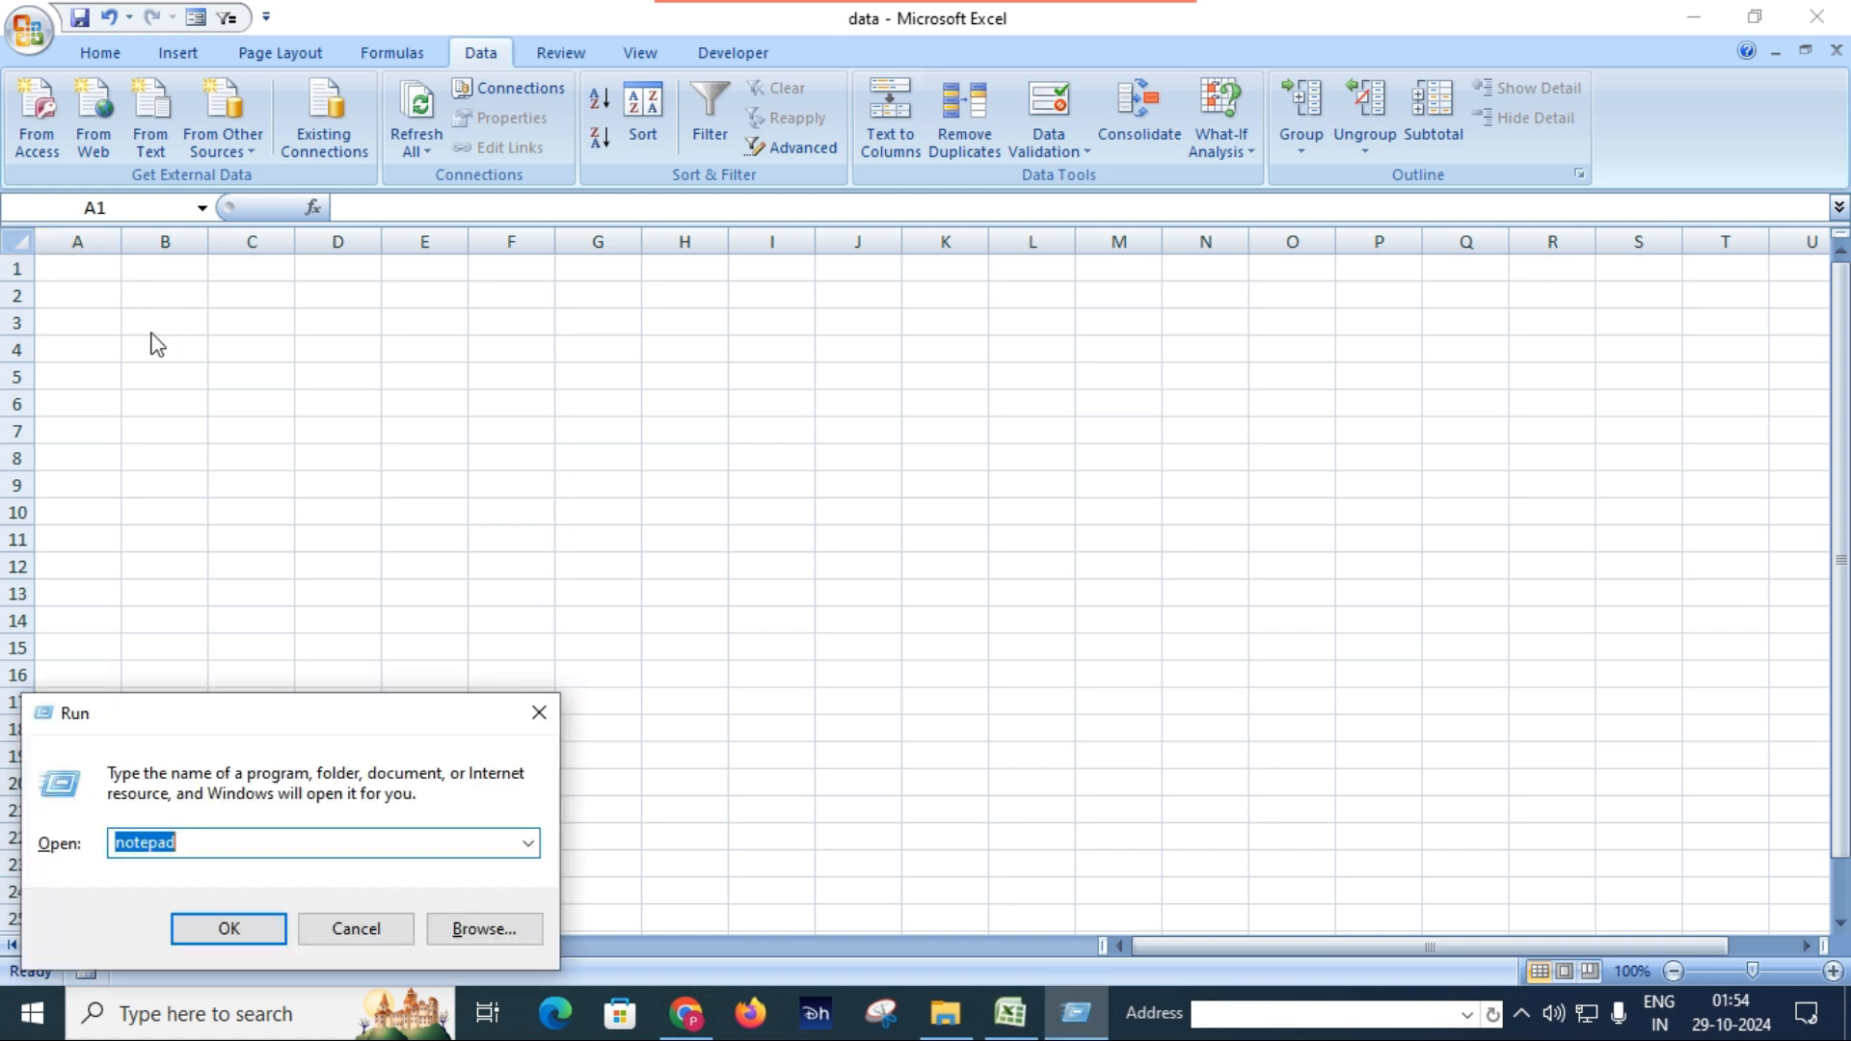
left_click(280, 848)
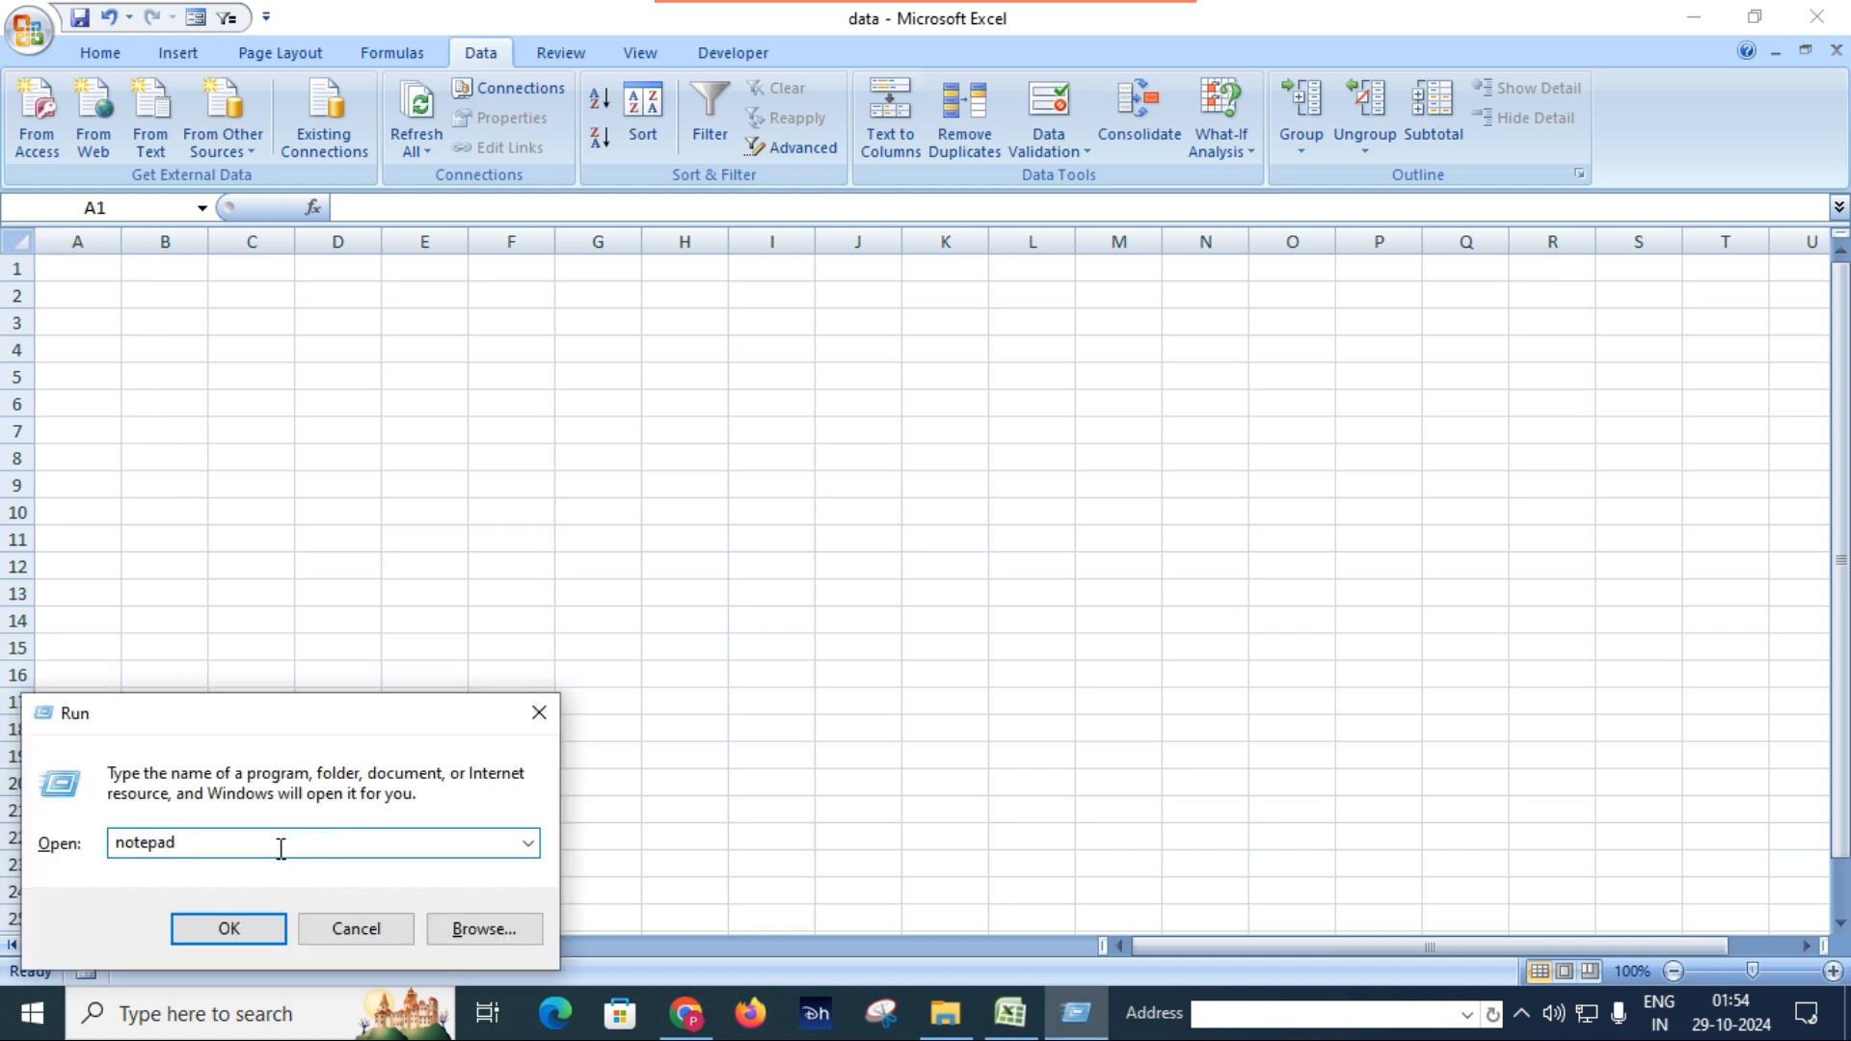
left_click(229, 927)
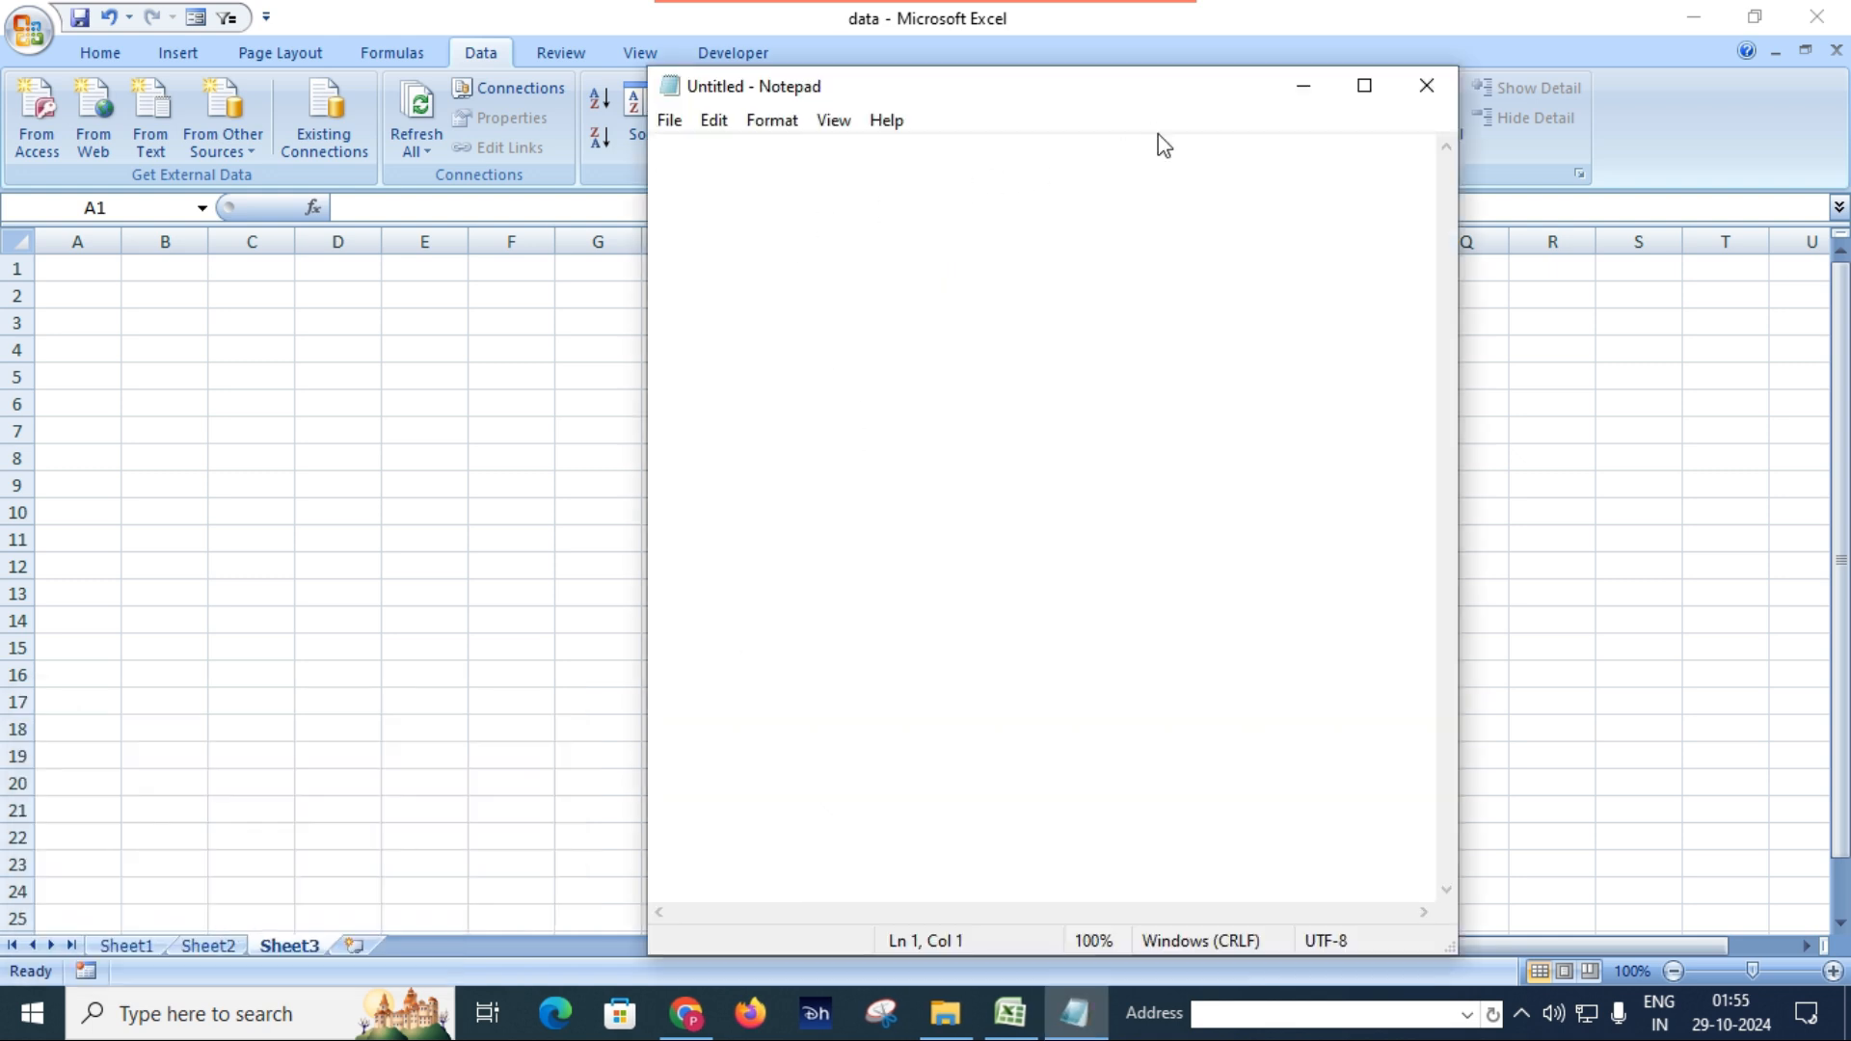
left_click(1366, 86)
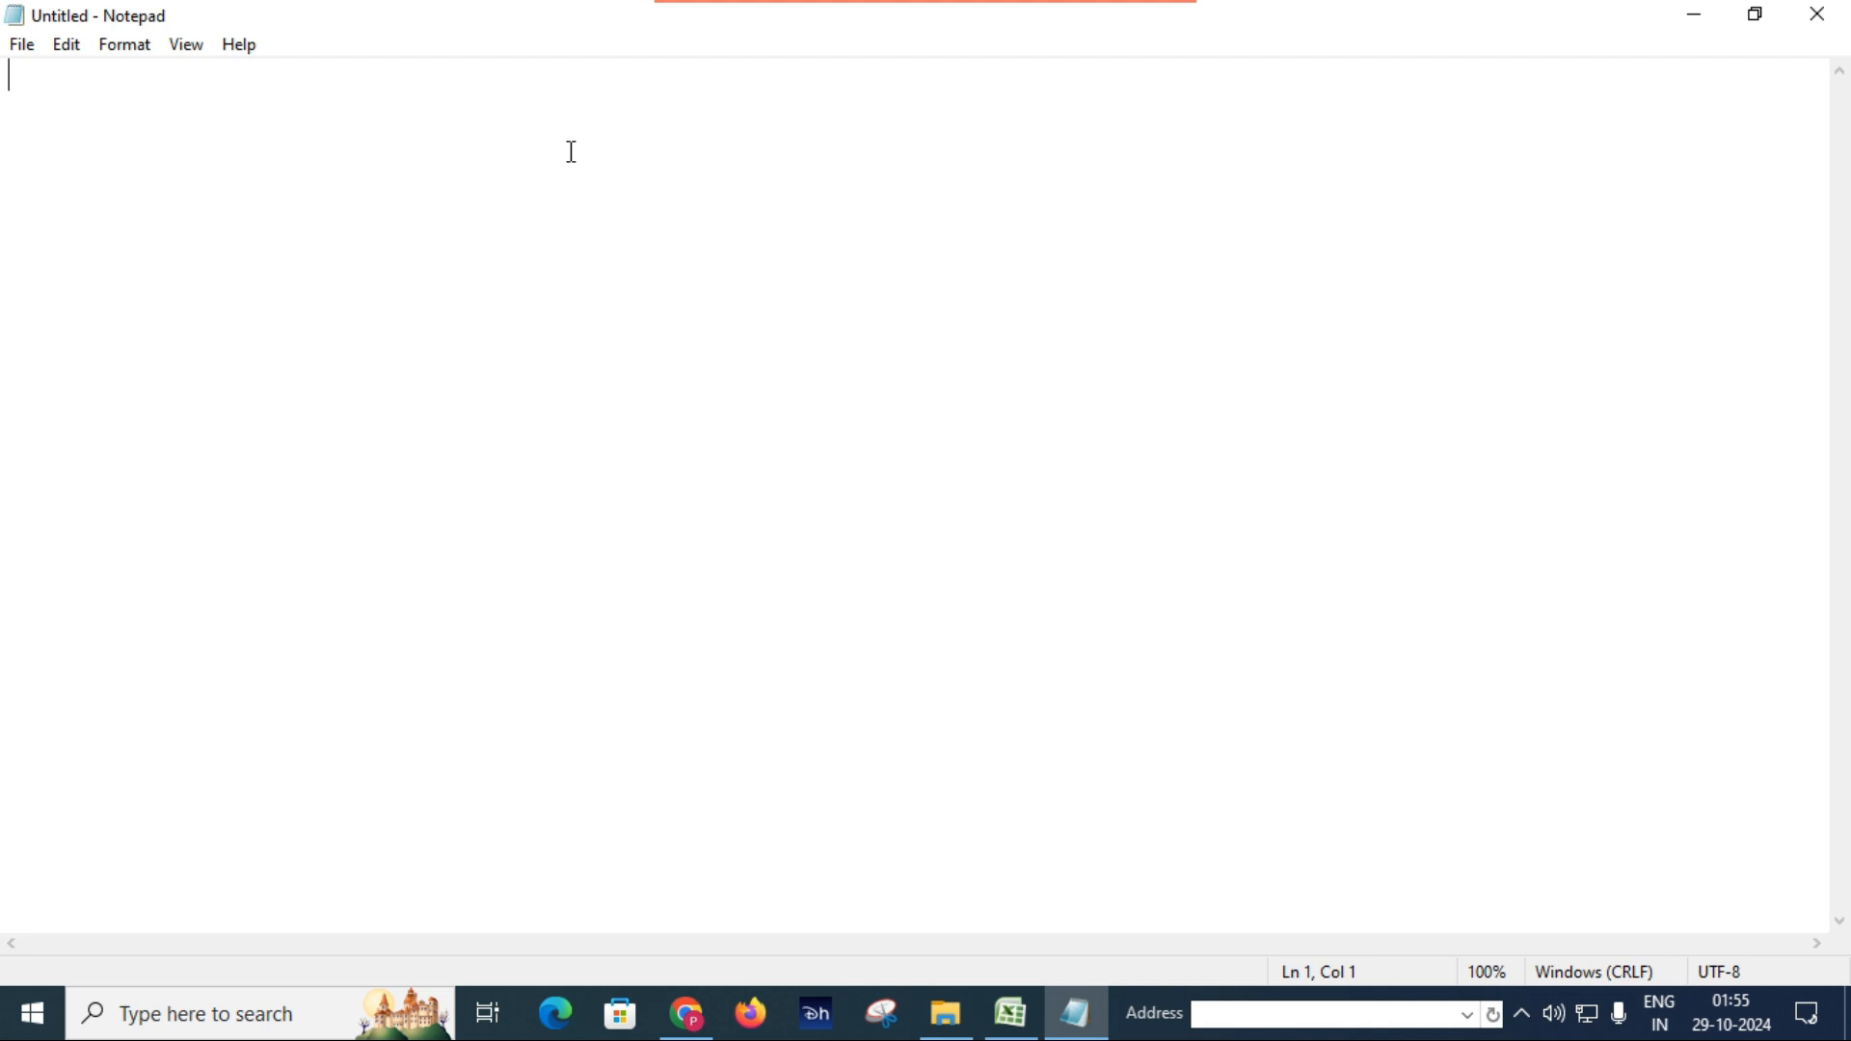
Enter a tab-separated header row with the columns S.N, NAME, AGE and CITY.
type("NAME")
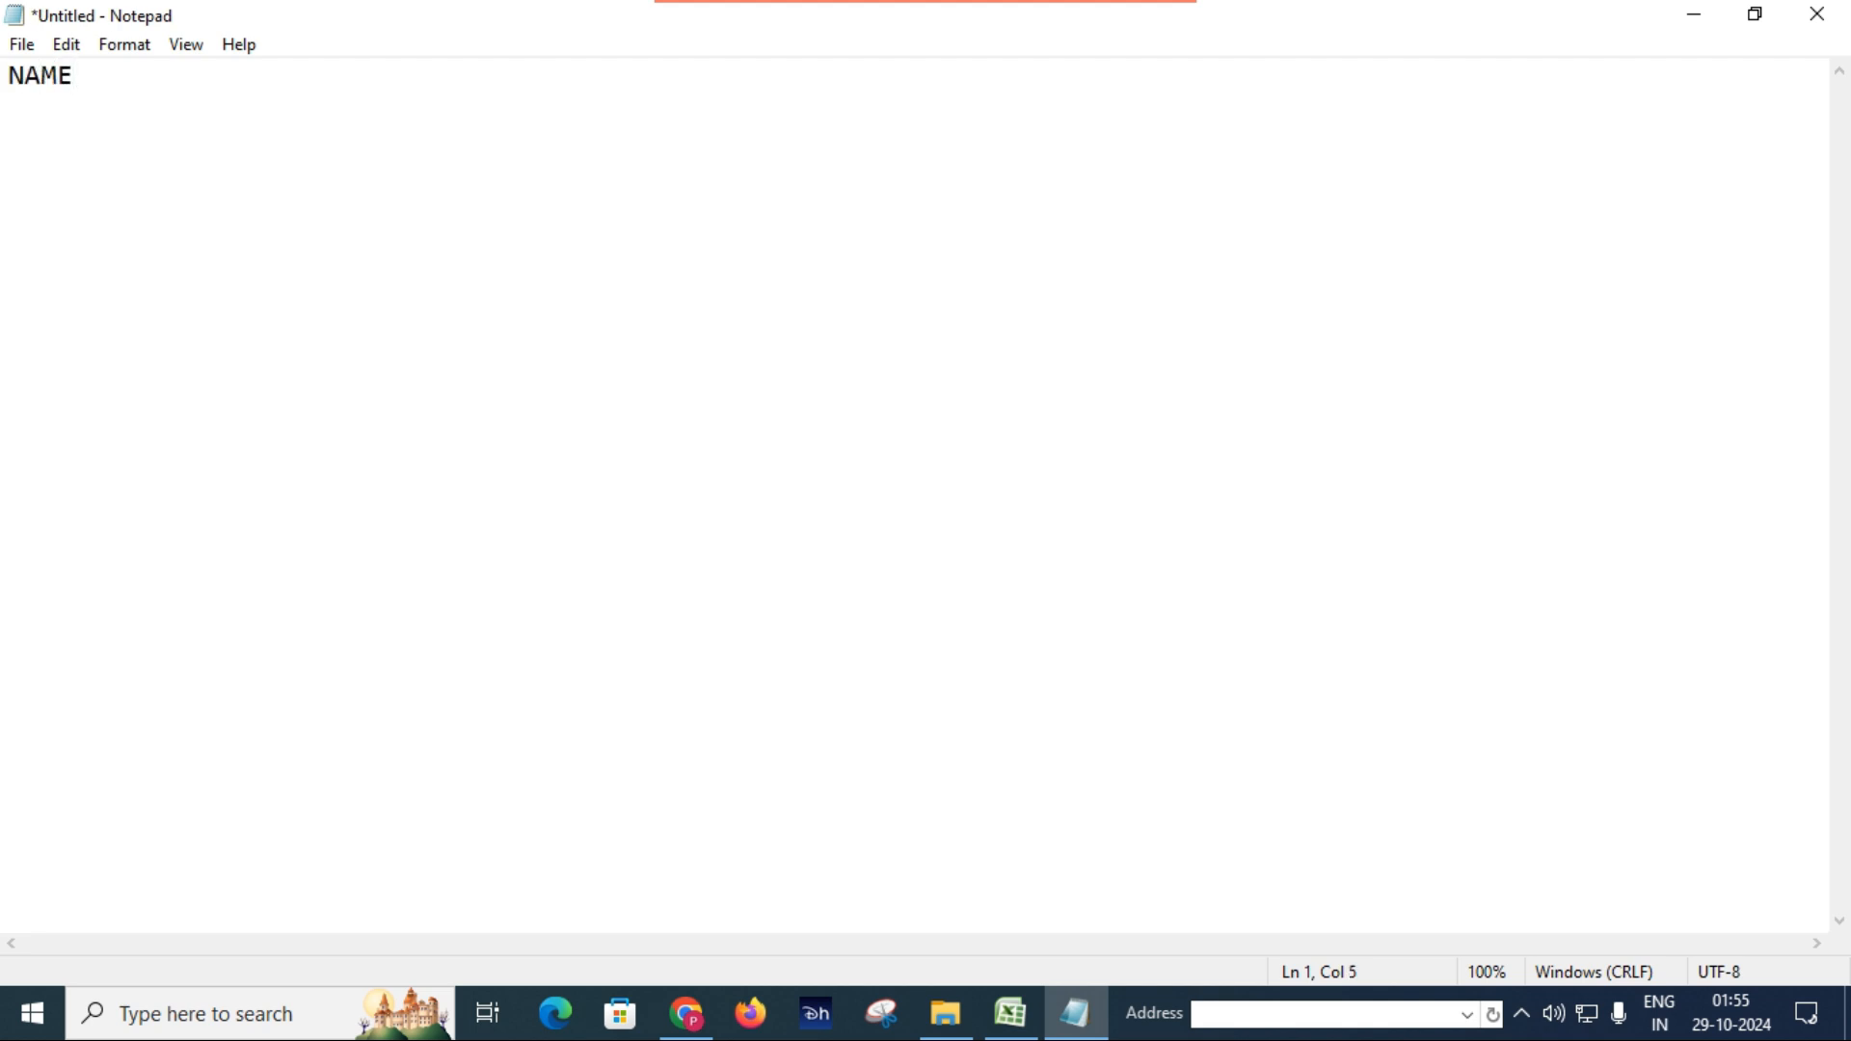
key("BackSpace")
key("BackSpace")
key("BackSpace")
key("BackSpace")
type("S")
type(".N.")
key("BackSpace")
key("Tab")
type("NAME")
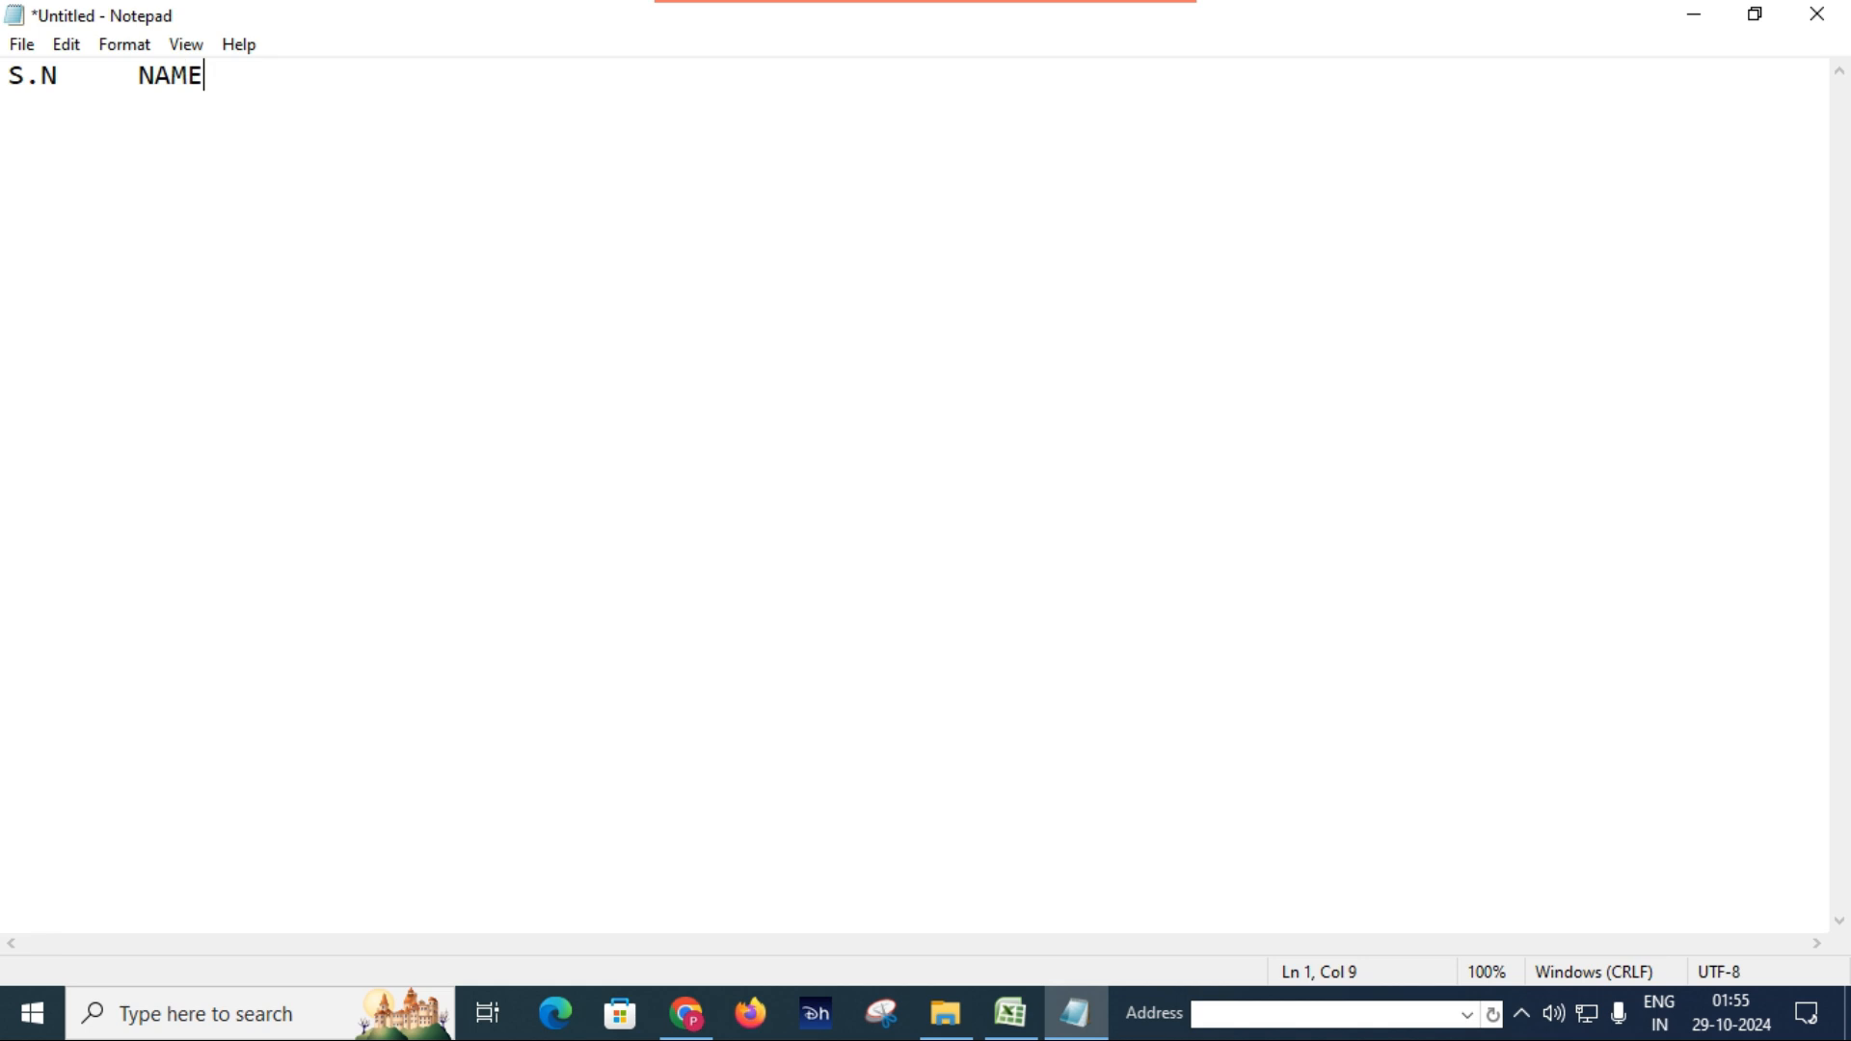
key("Tab")
type("AGE")
key("Tab")
type("CITY")
Add the first tab-separated record with S.N 1, the person's full name, age 25 and city Indore.
type("1")
key("Tab")
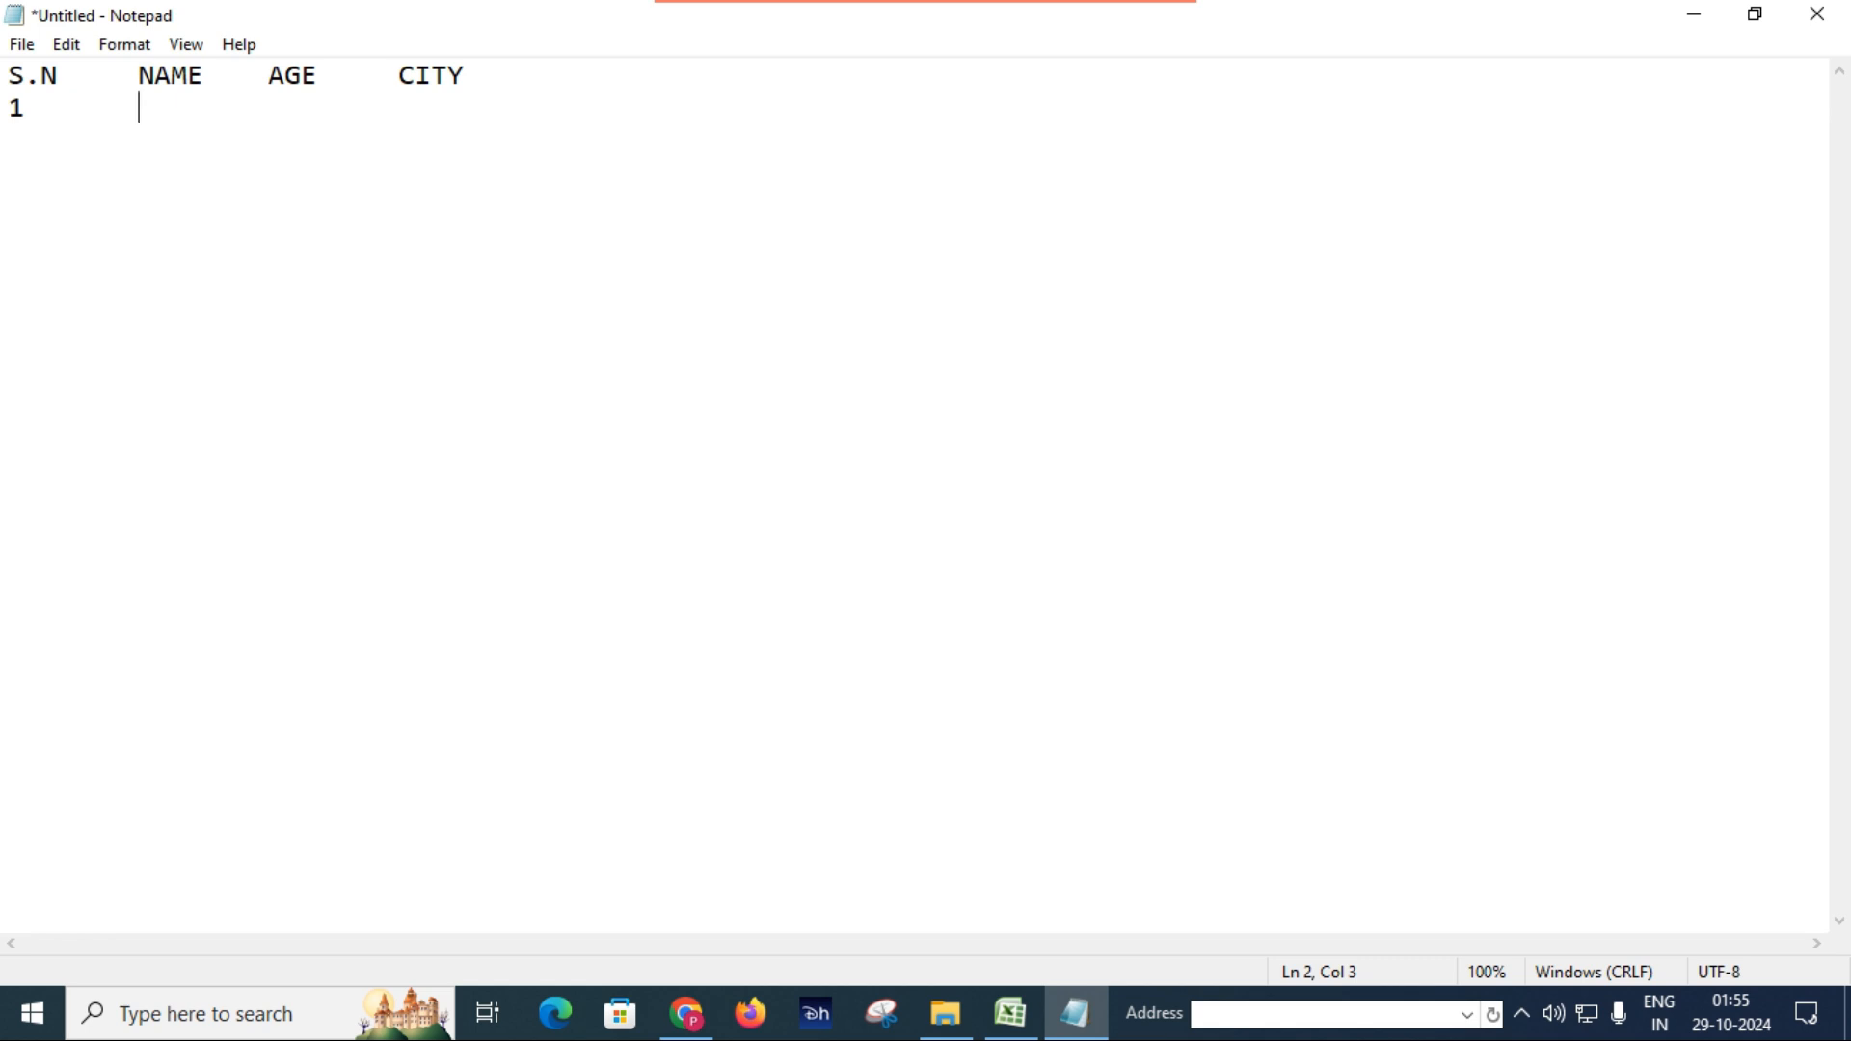
type("Kiran Singh")
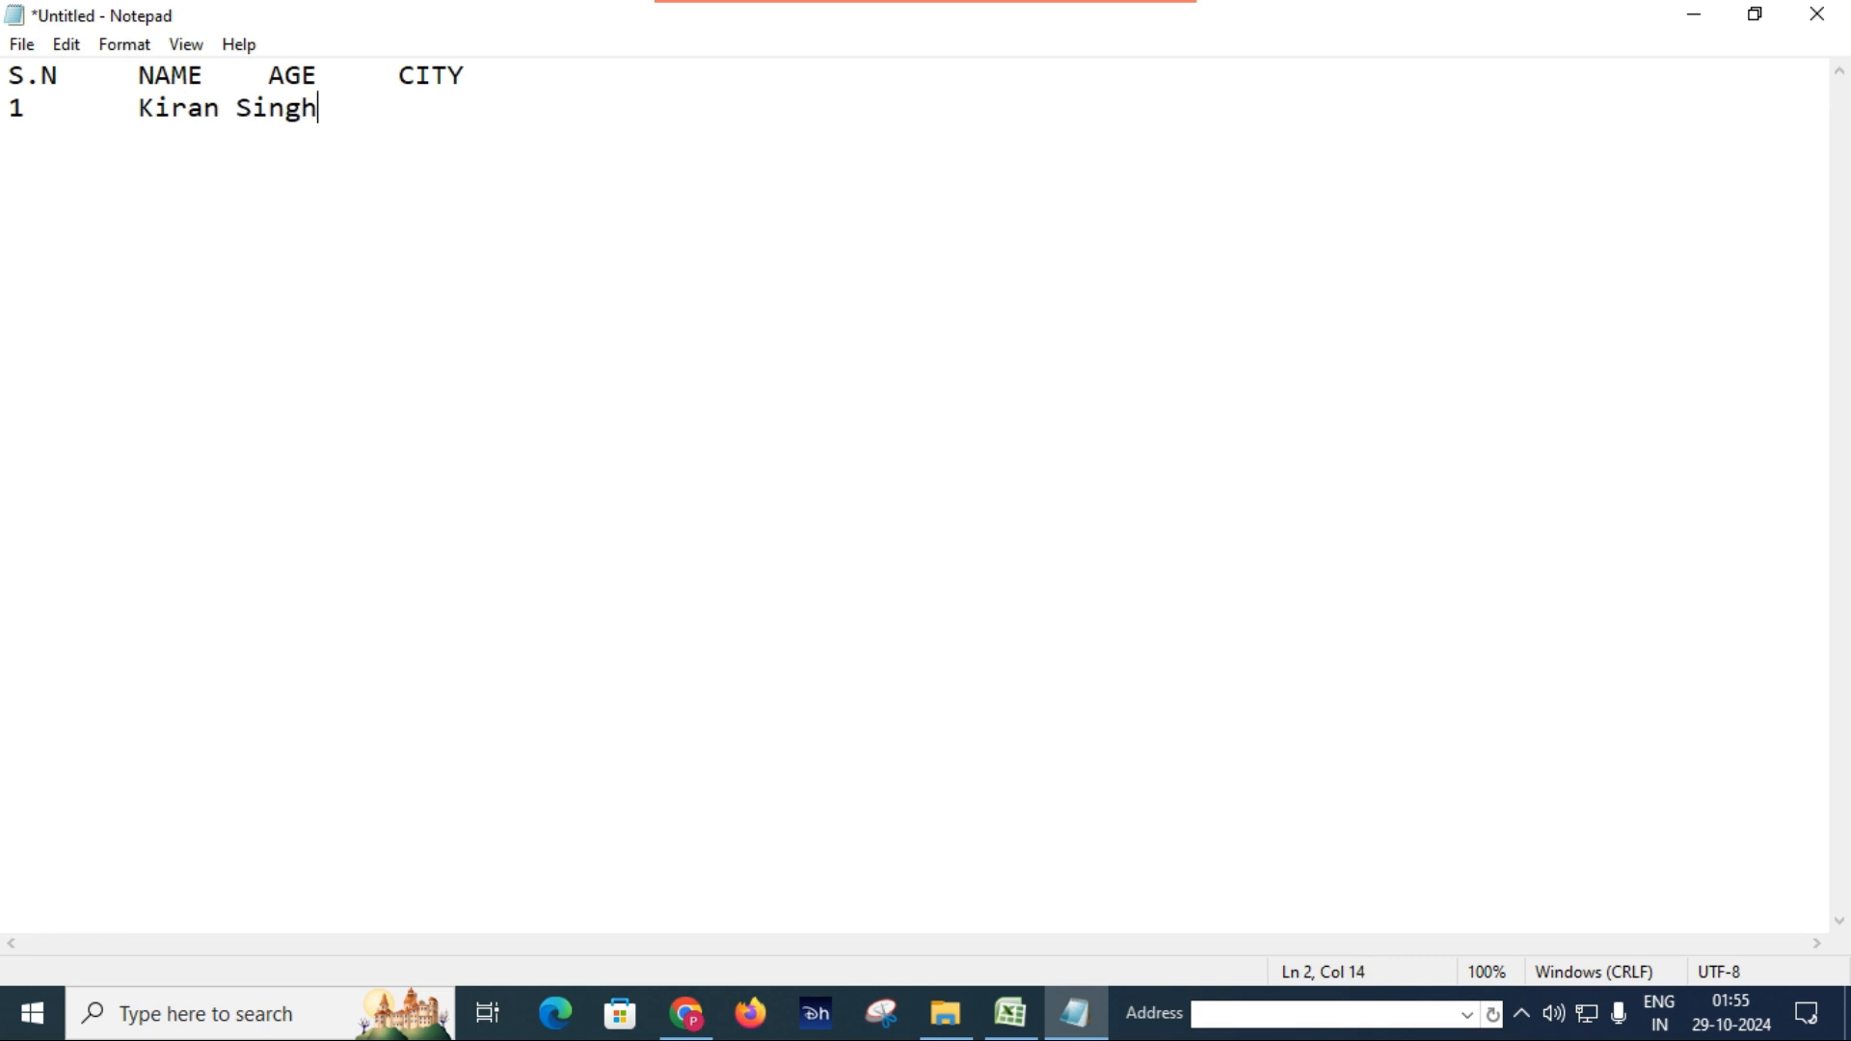
key("Tab")
type("25")
key("Tab")
type("Indore")
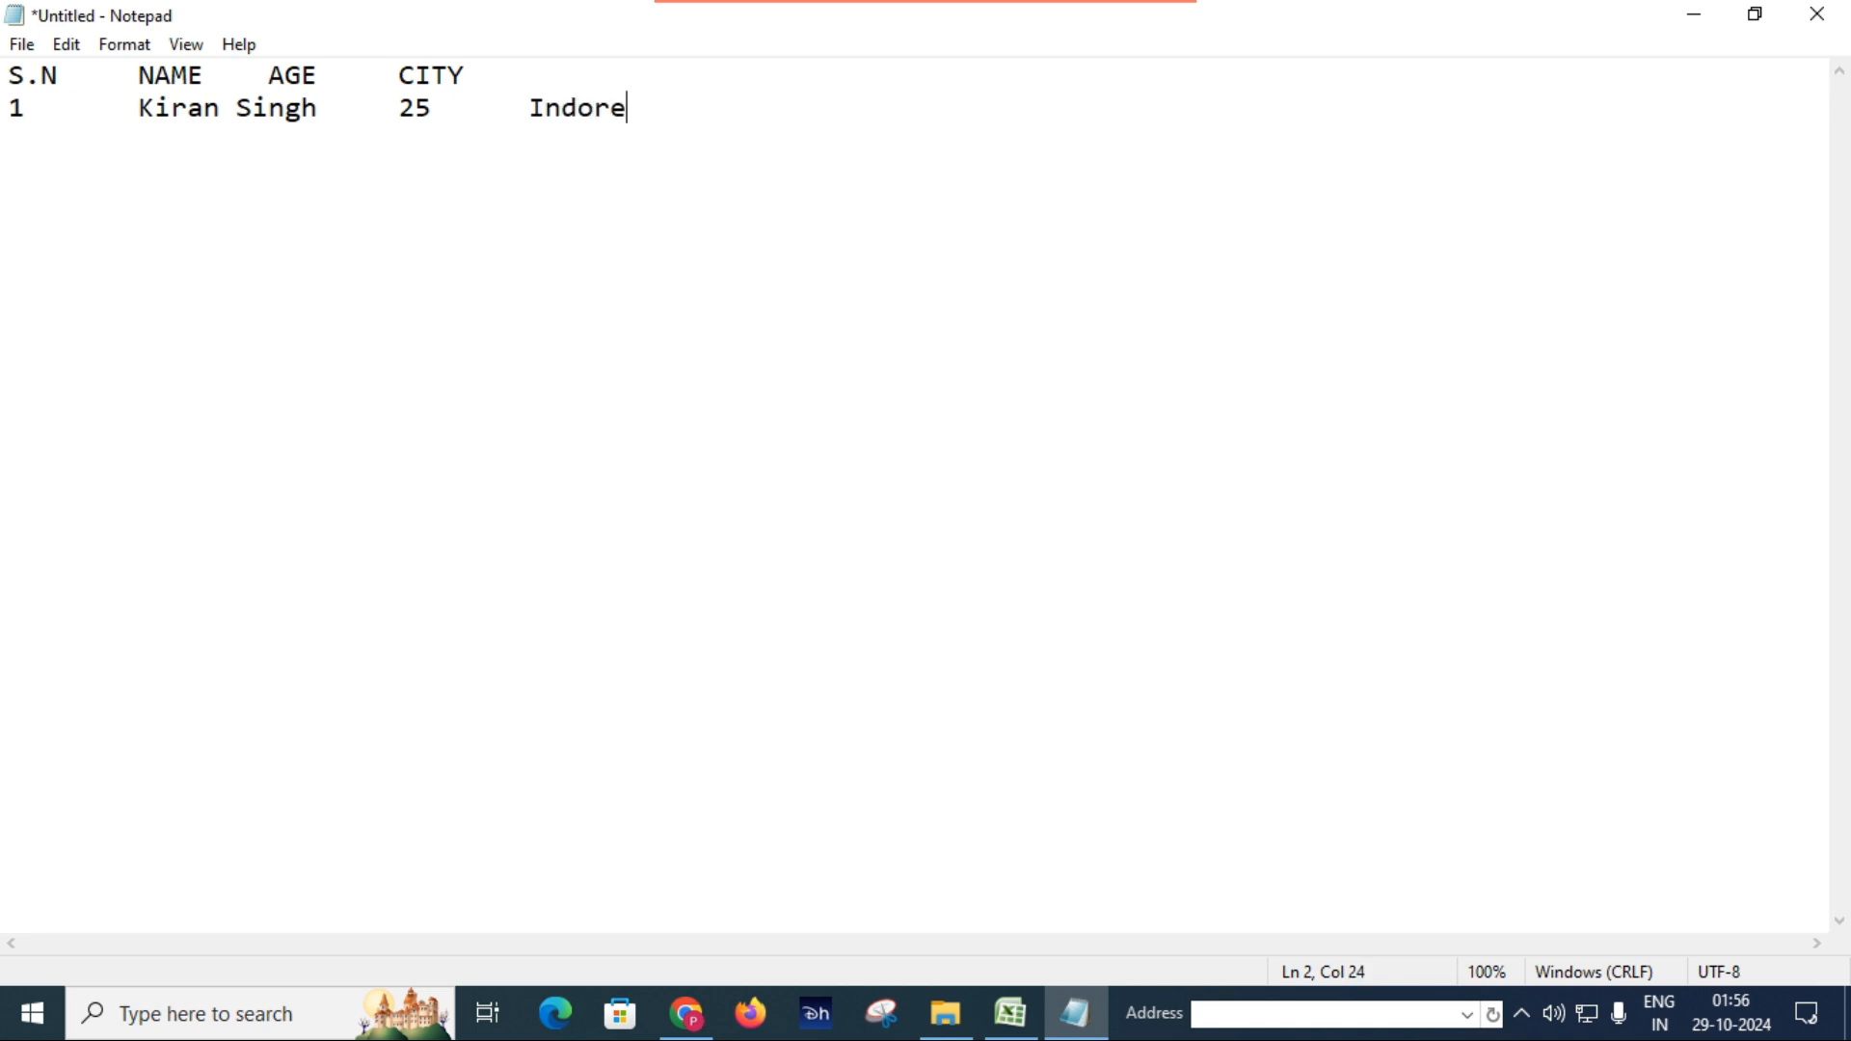
Add the second tab-separated record with S.N 2, the person's full name, age 24 and city Sidhi.
key("Return")
type("2")
type("Rakesh Kumar")
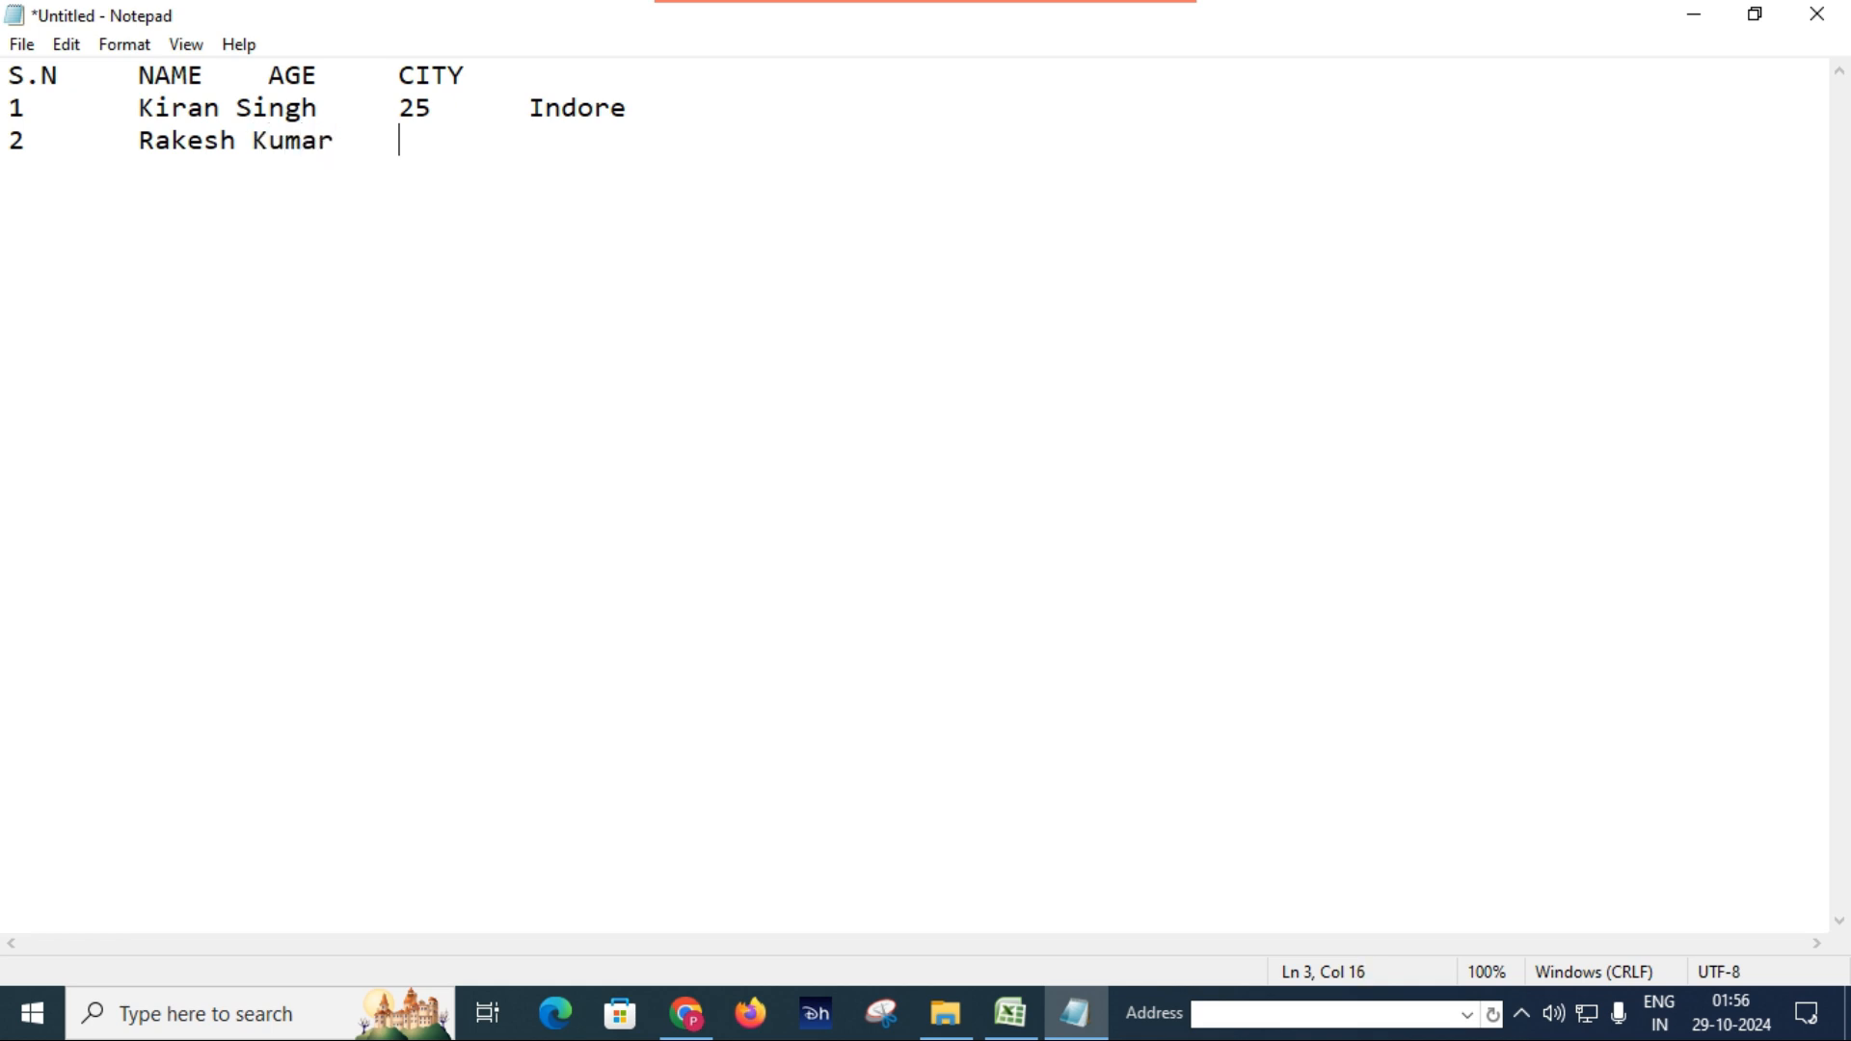
type("24Sidi")
key("BackSpace")
type("hi")
Add the third tab-separated record with S.N 3, the person's first name, age 20 and city Satna.
key("Return")
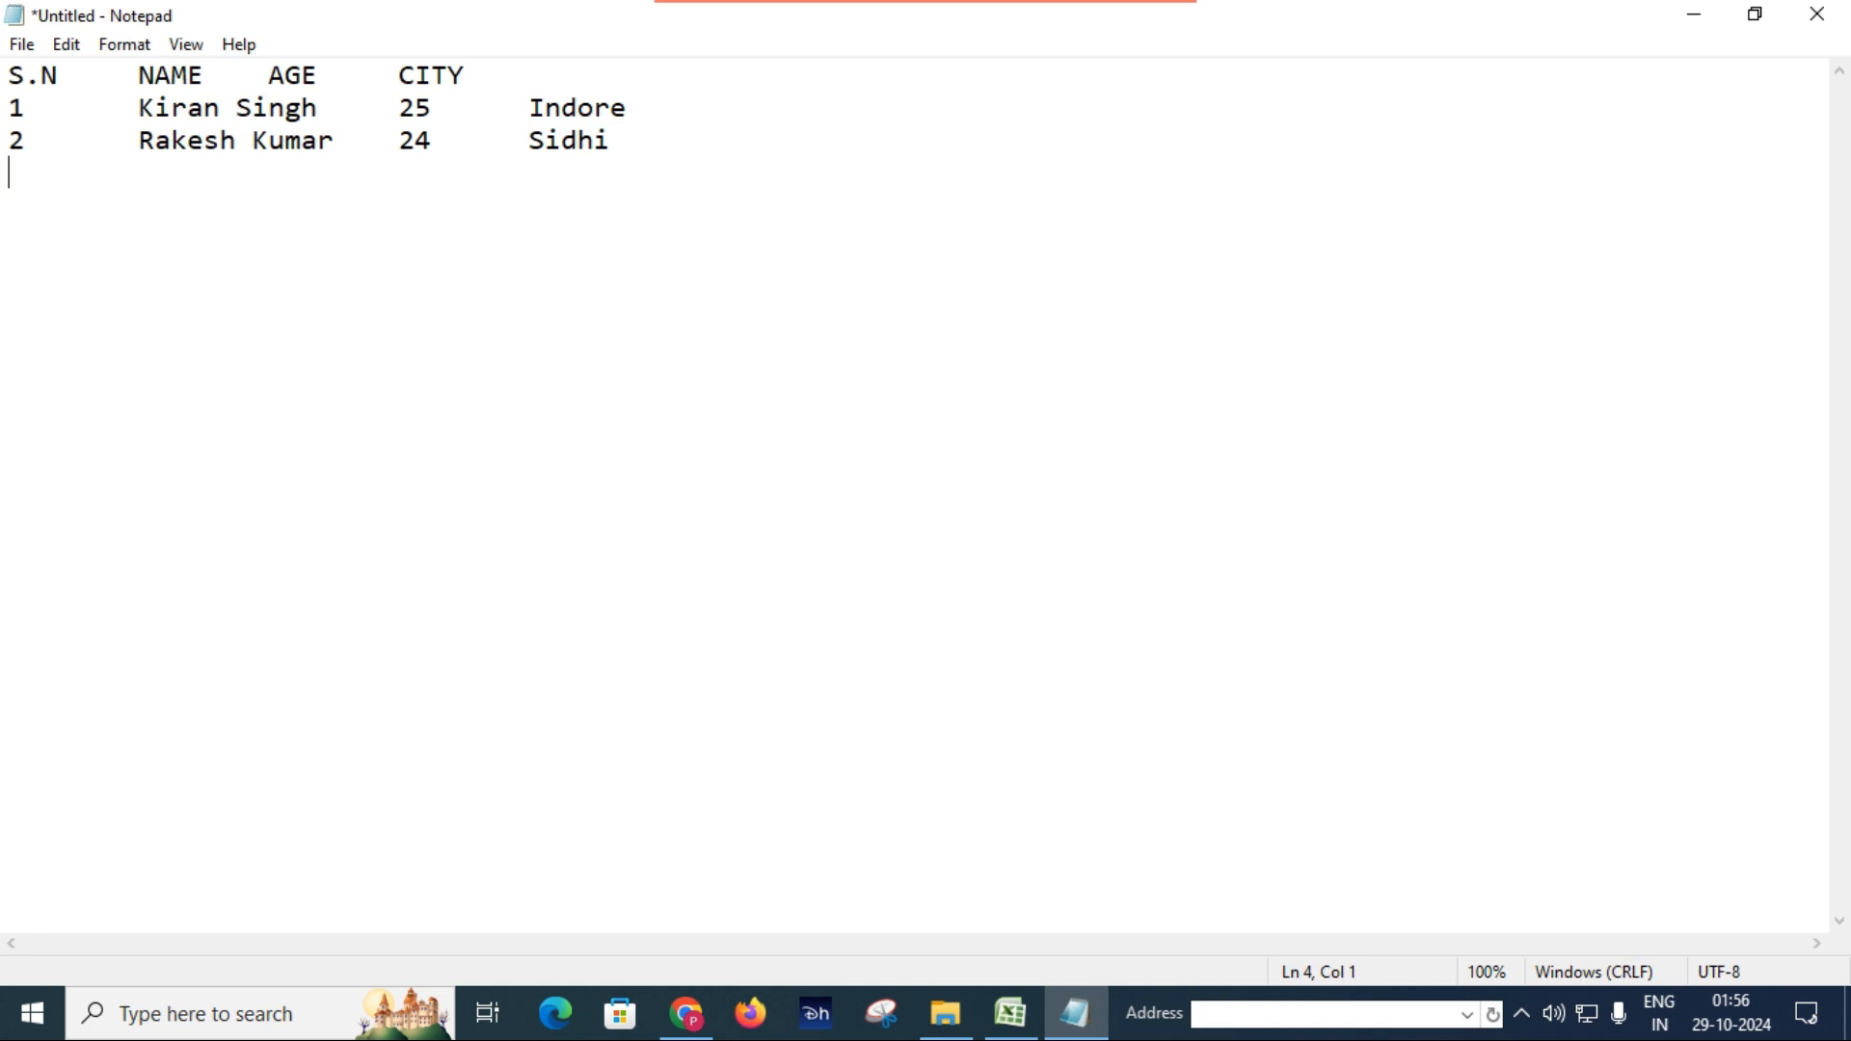
type("3")
key("Tab")
type("Rohit")
key("Tab")
type("20")
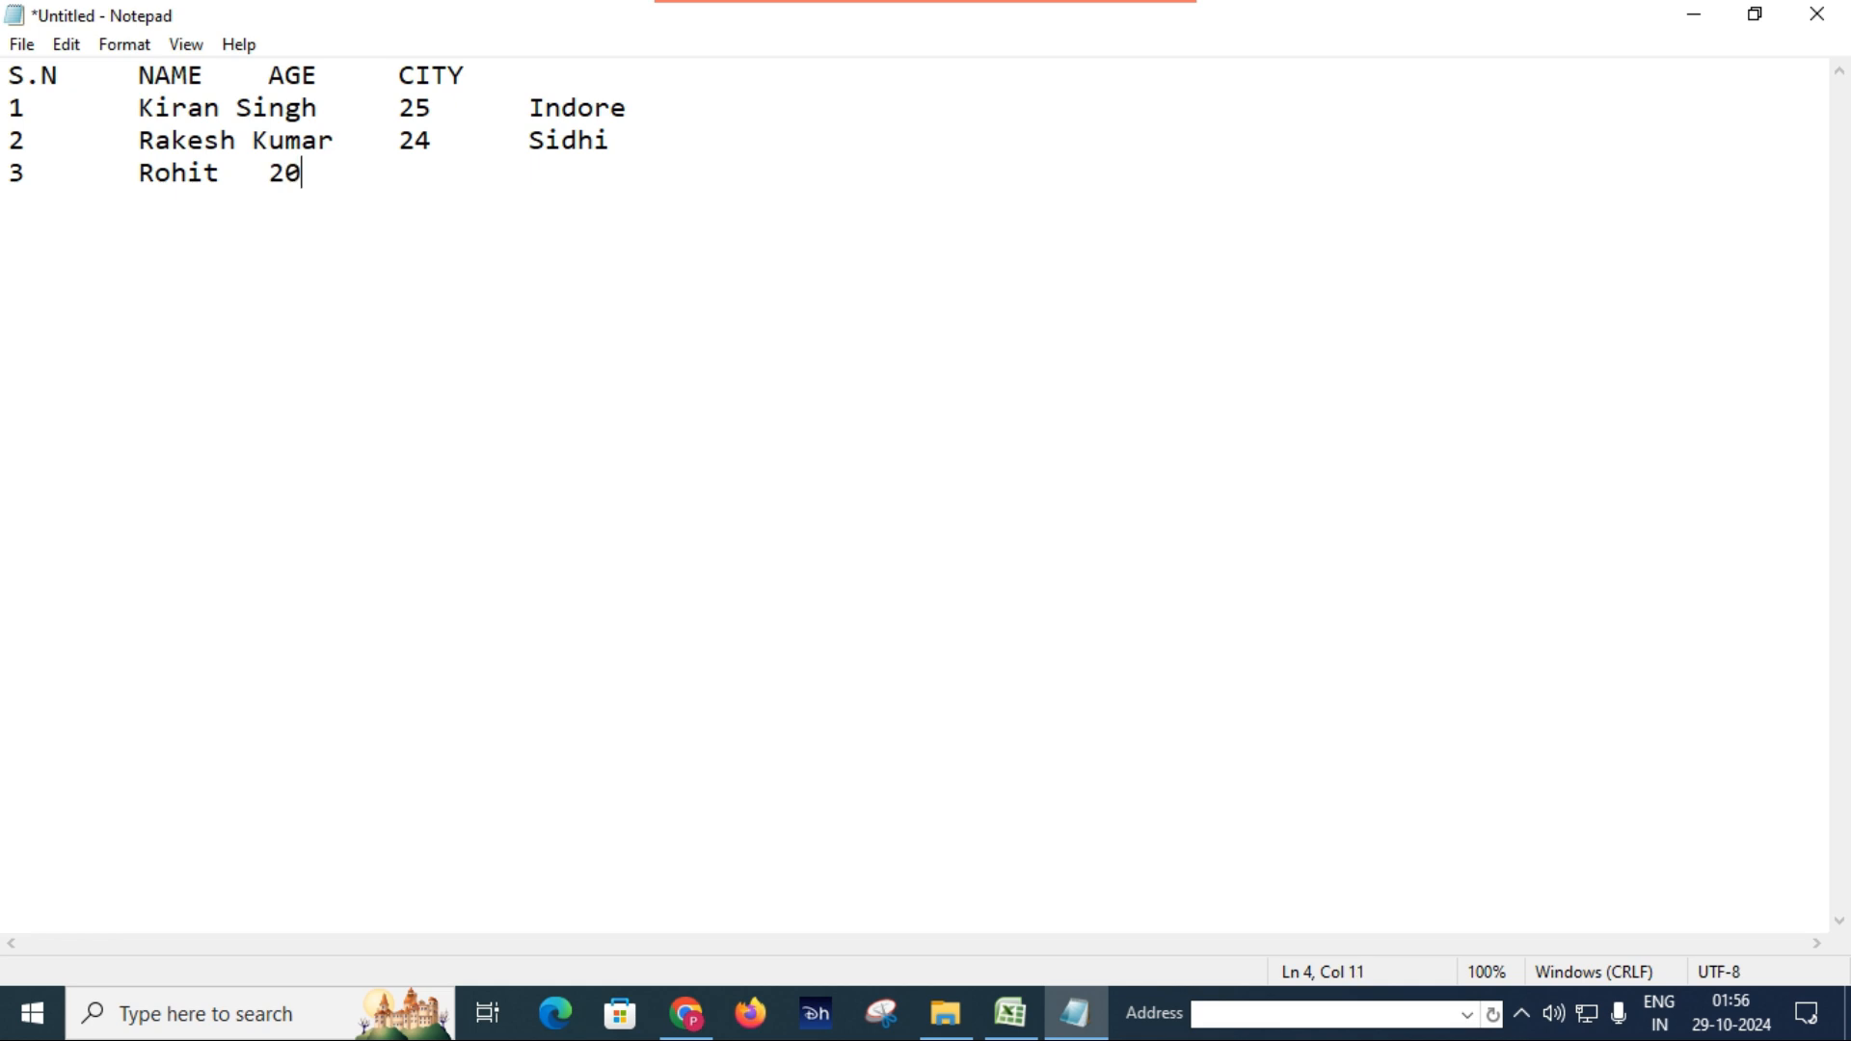
key("Tab")
type("Satna")
Add the fourth tab-separated record with S.N 4, the person's first name, age 22 and city Rewa.
key("Return")
type("4")
key("Tab")
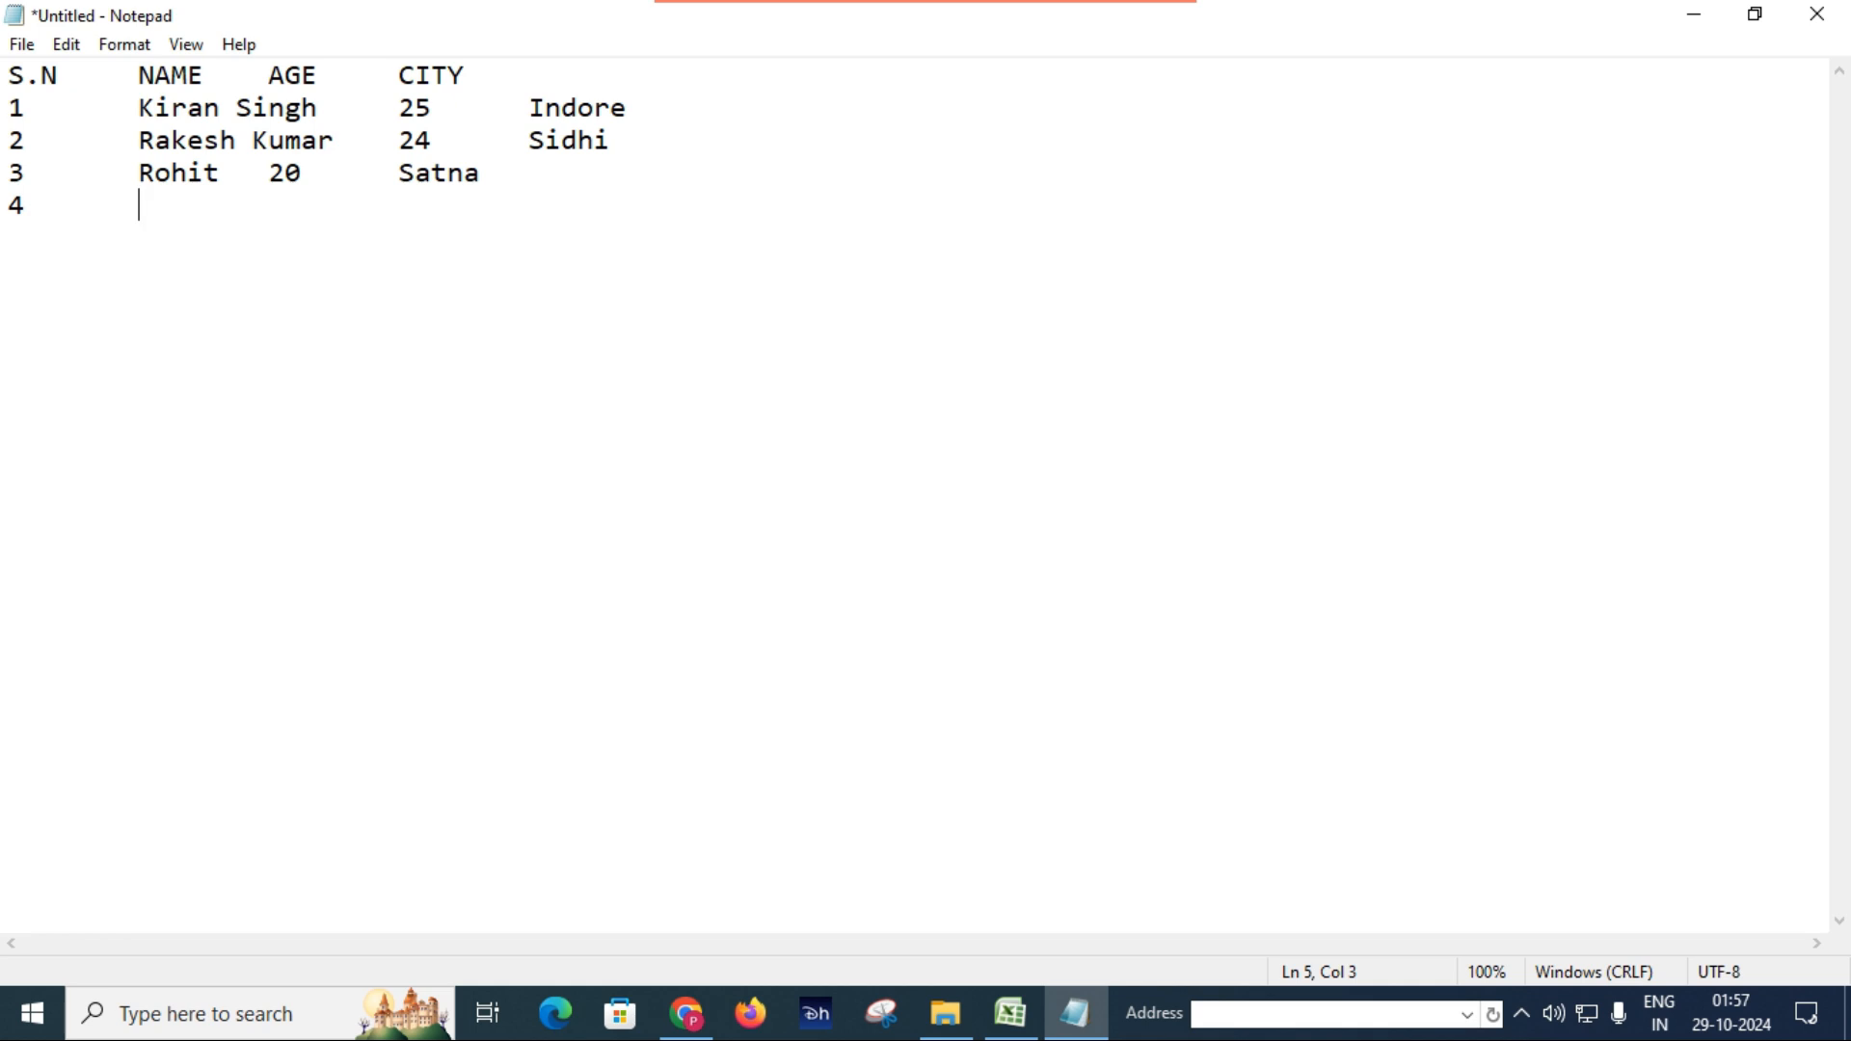
type("Mukesh")
key("Tab")
type("22\t")
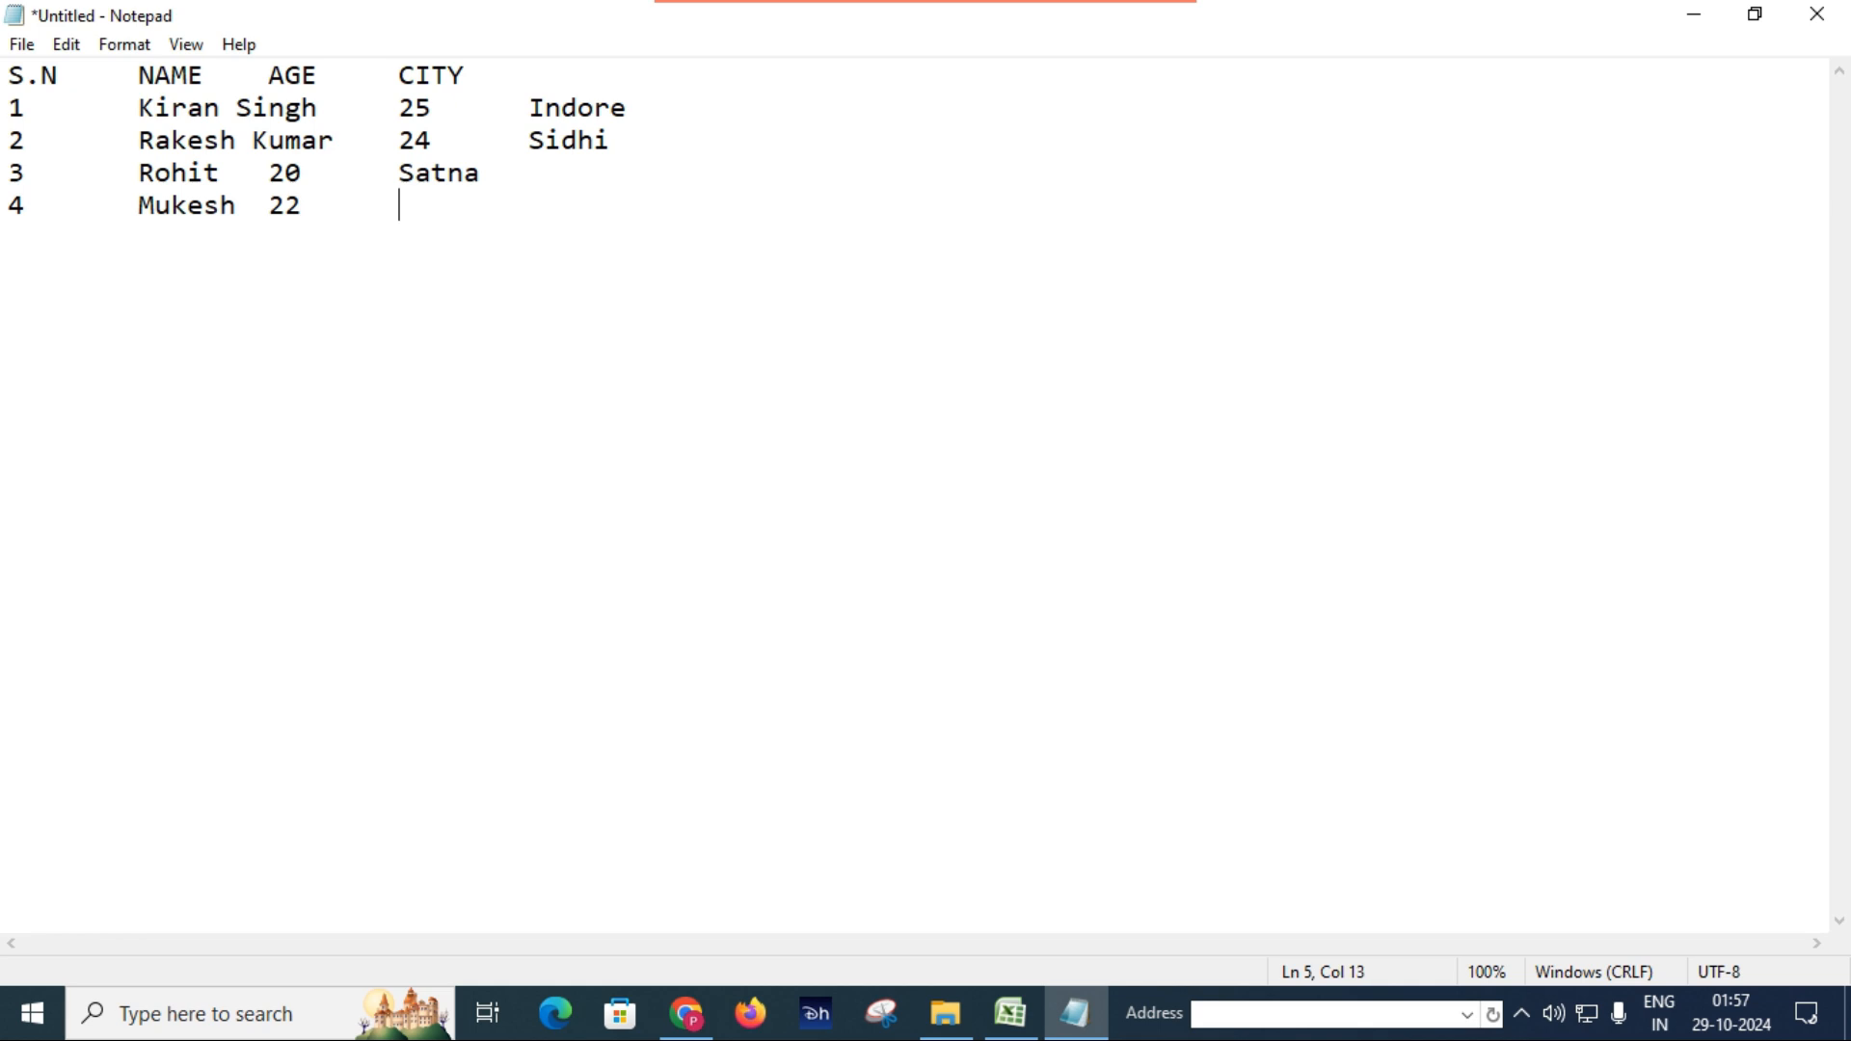
type("Rewa")
Save the text document to the Desktop as abcd.
left_click(15, 48)
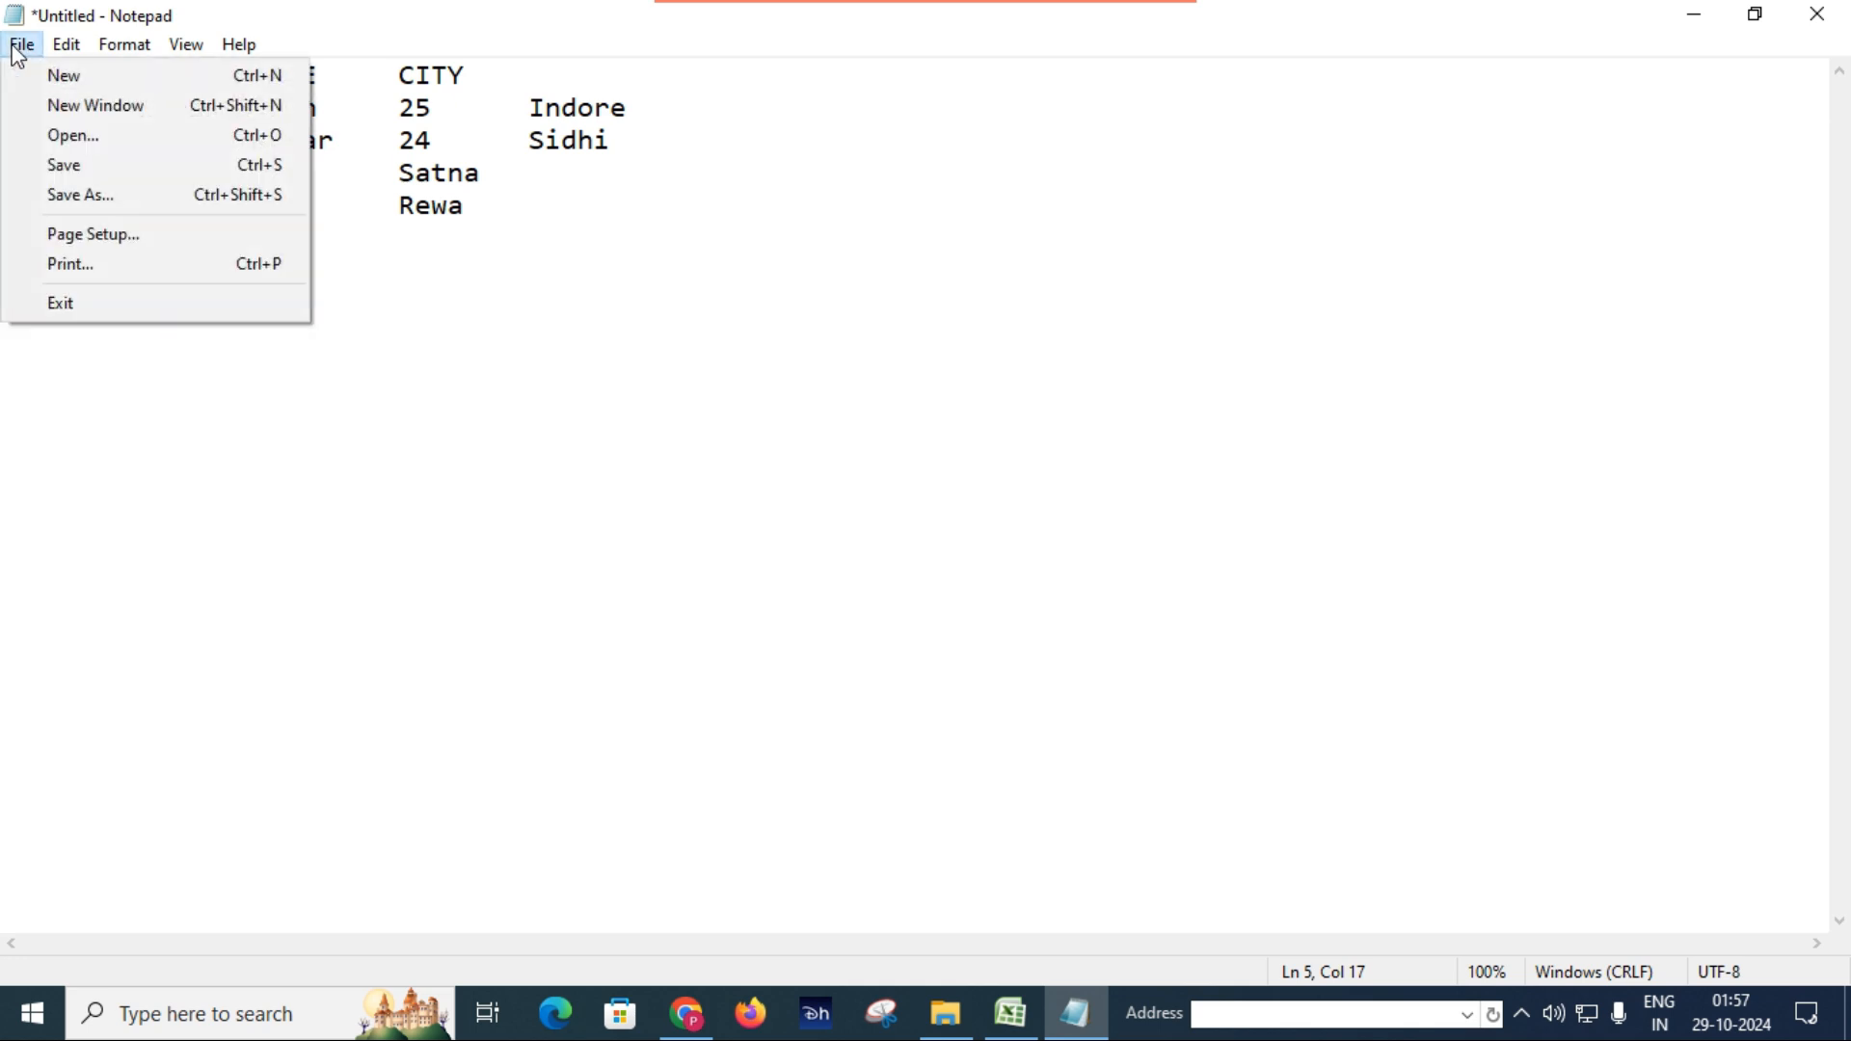
left_click(89, 166)
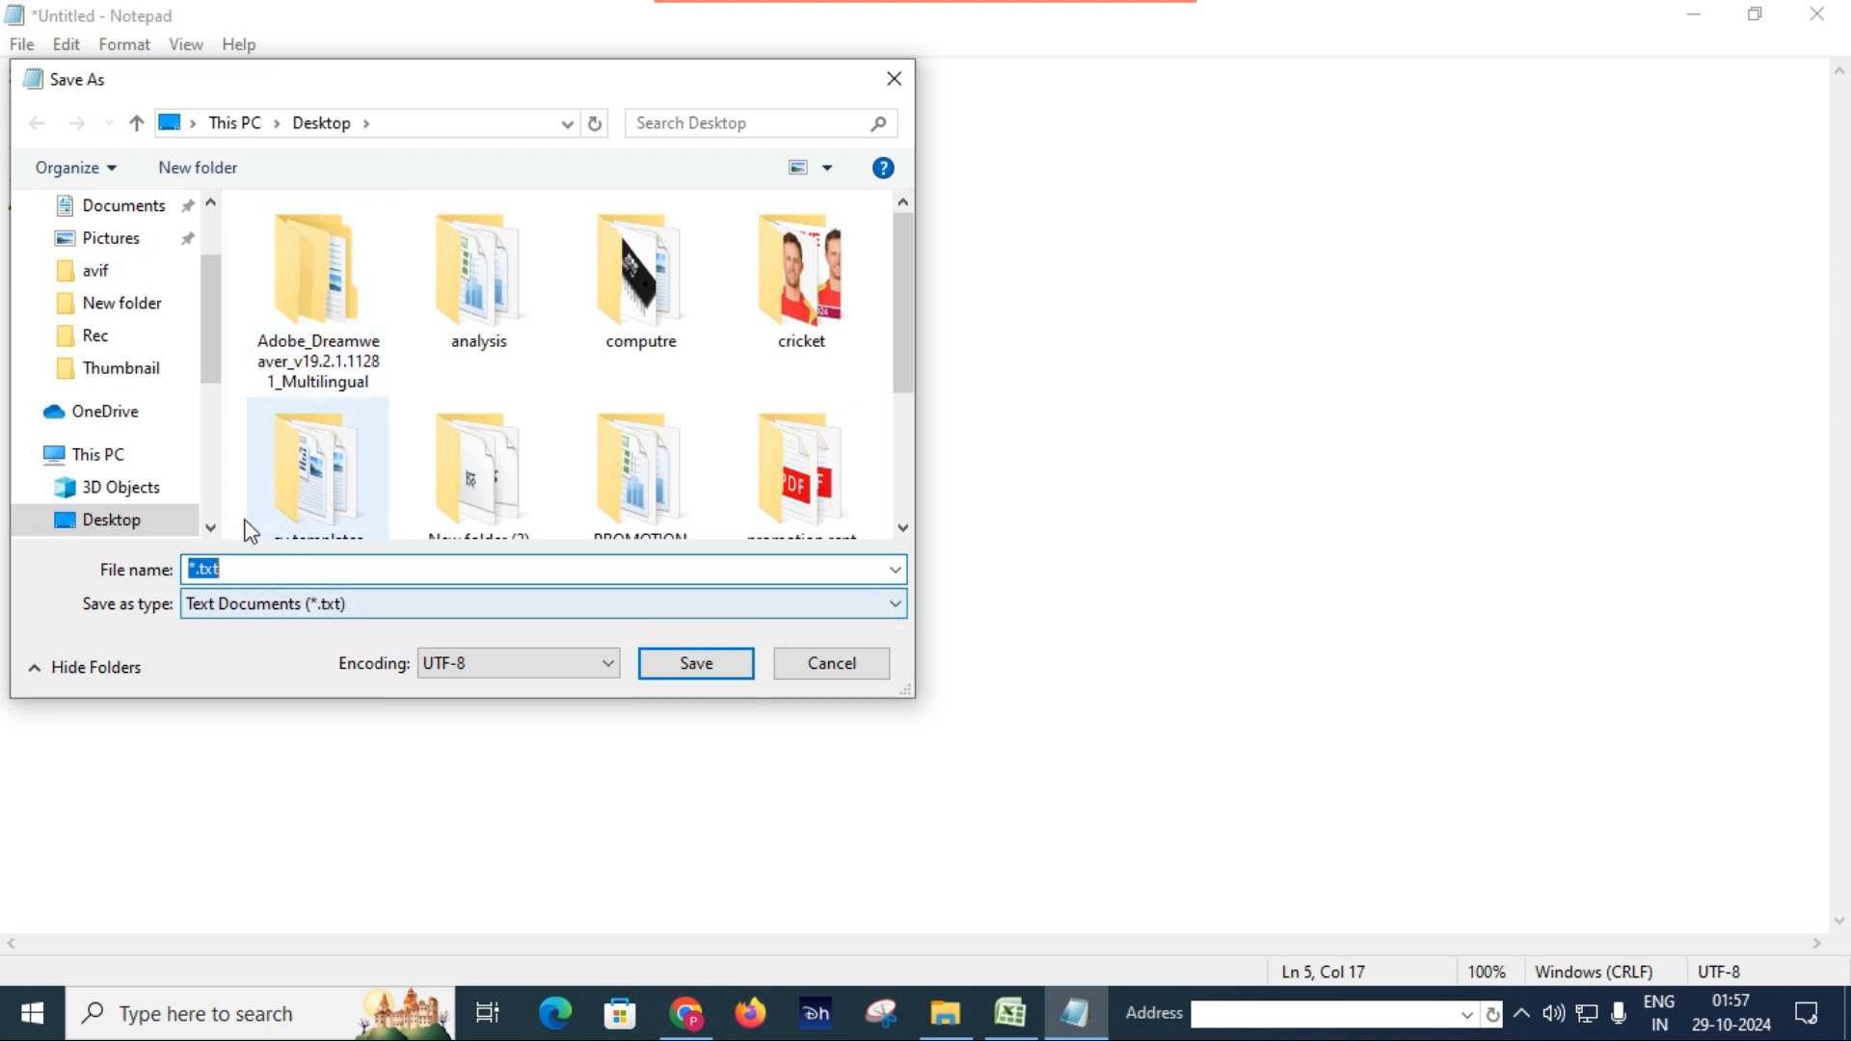
scroll(190, 397, "up", 1)
scroll(178, 415, "down", 2)
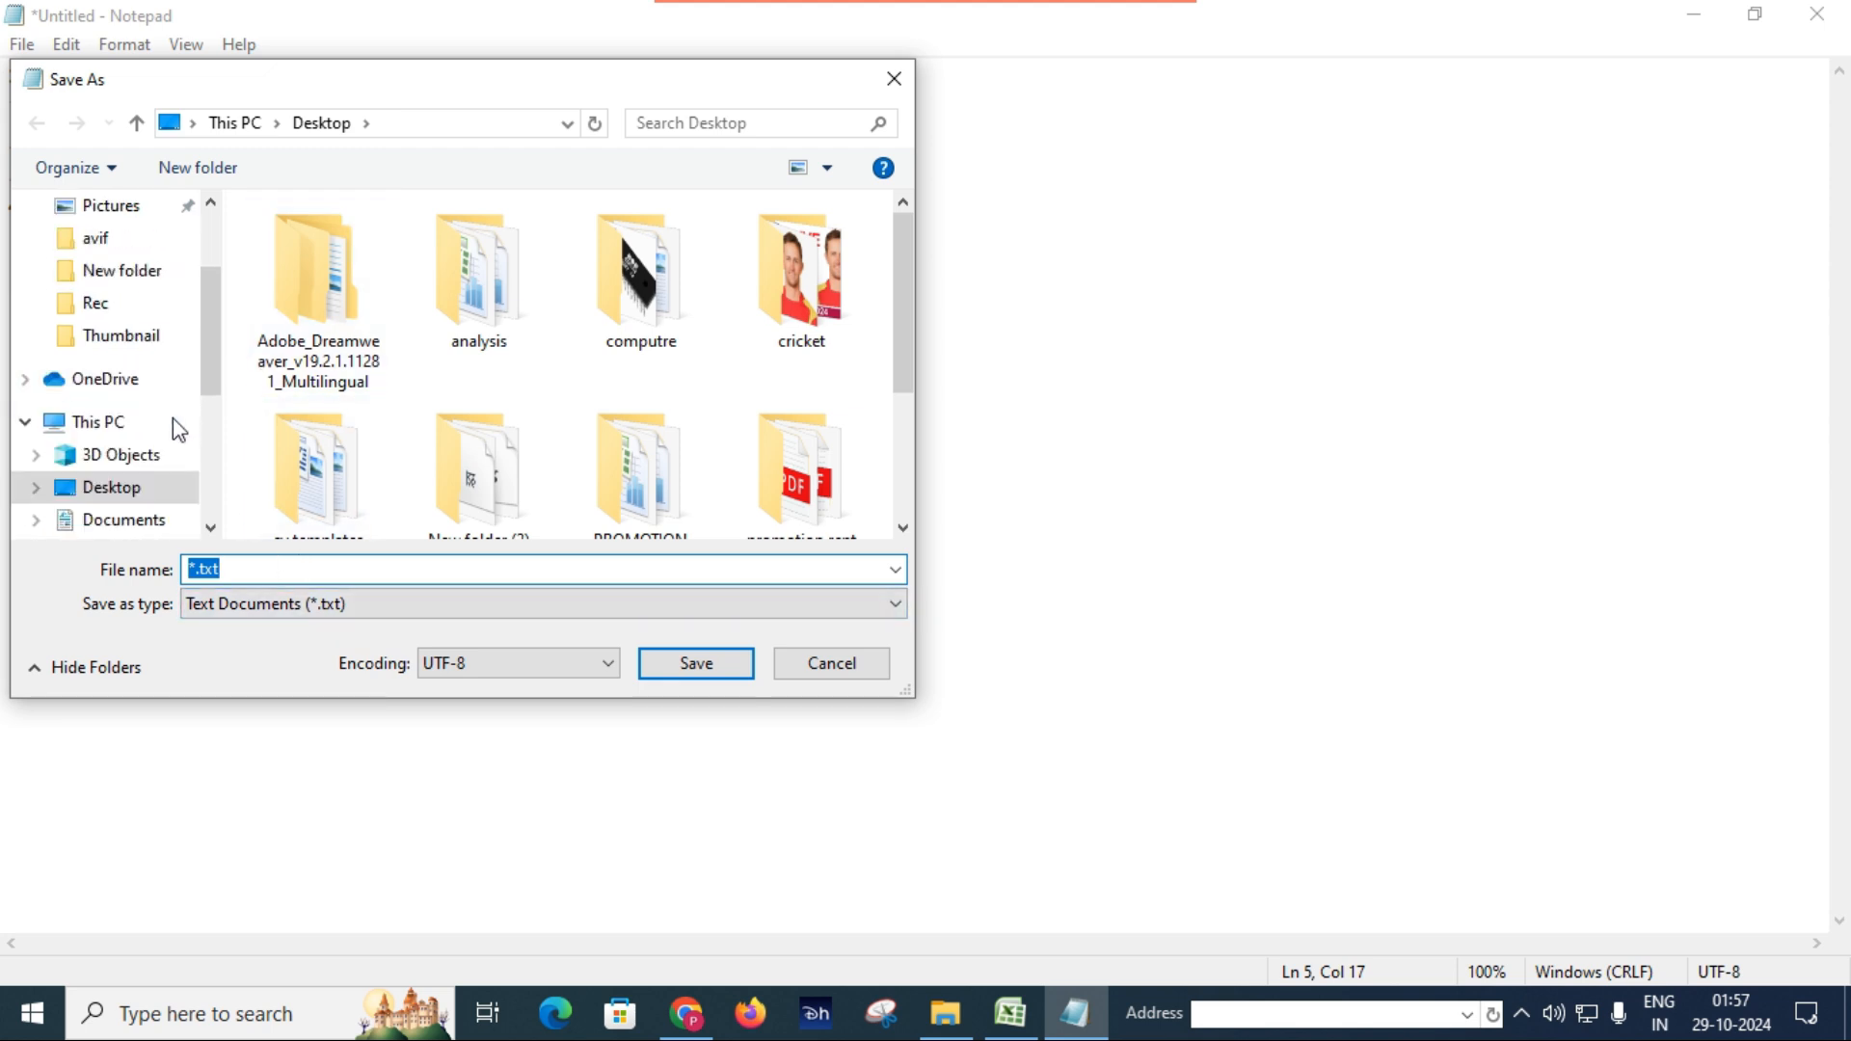
left_click(128, 493)
type("abcd")
left_click(707, 664)
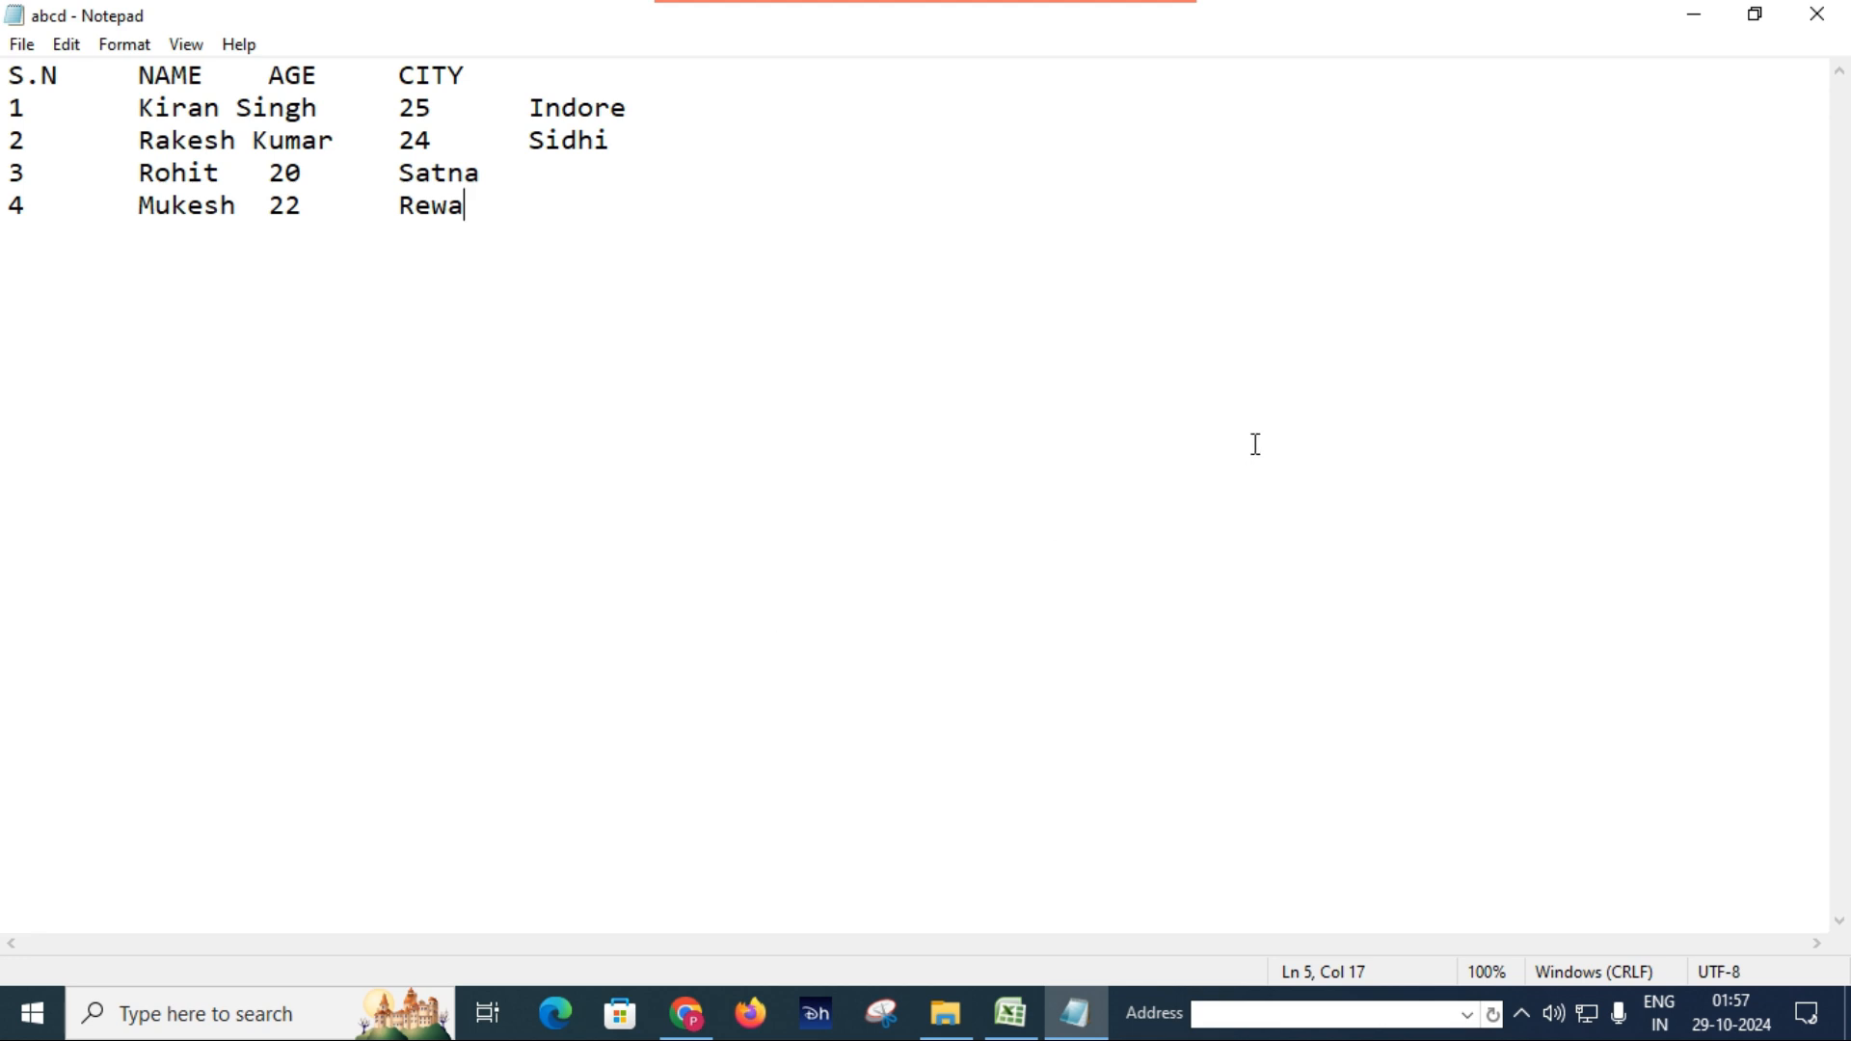
Close Notepad and start importing the abcd text file from the Desktop into the Excel workbook.
left_click(1820, 16)
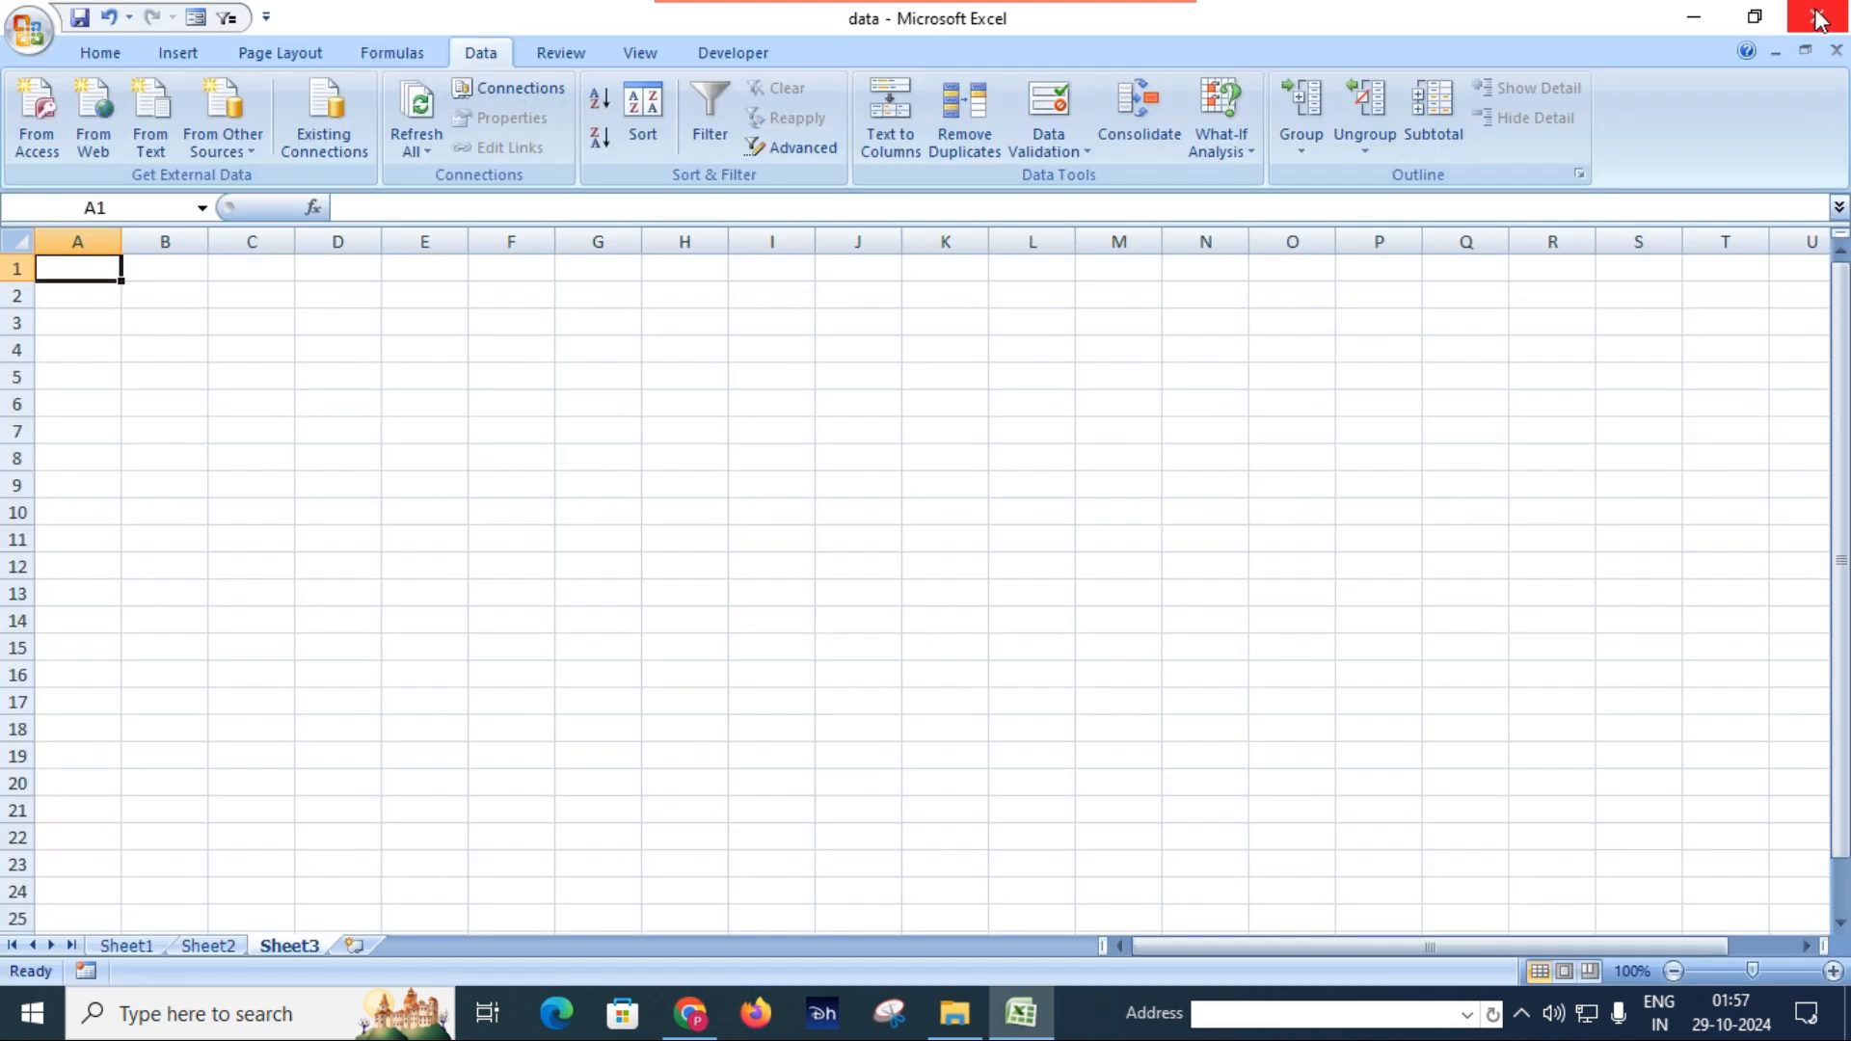
left_click(151, 117)
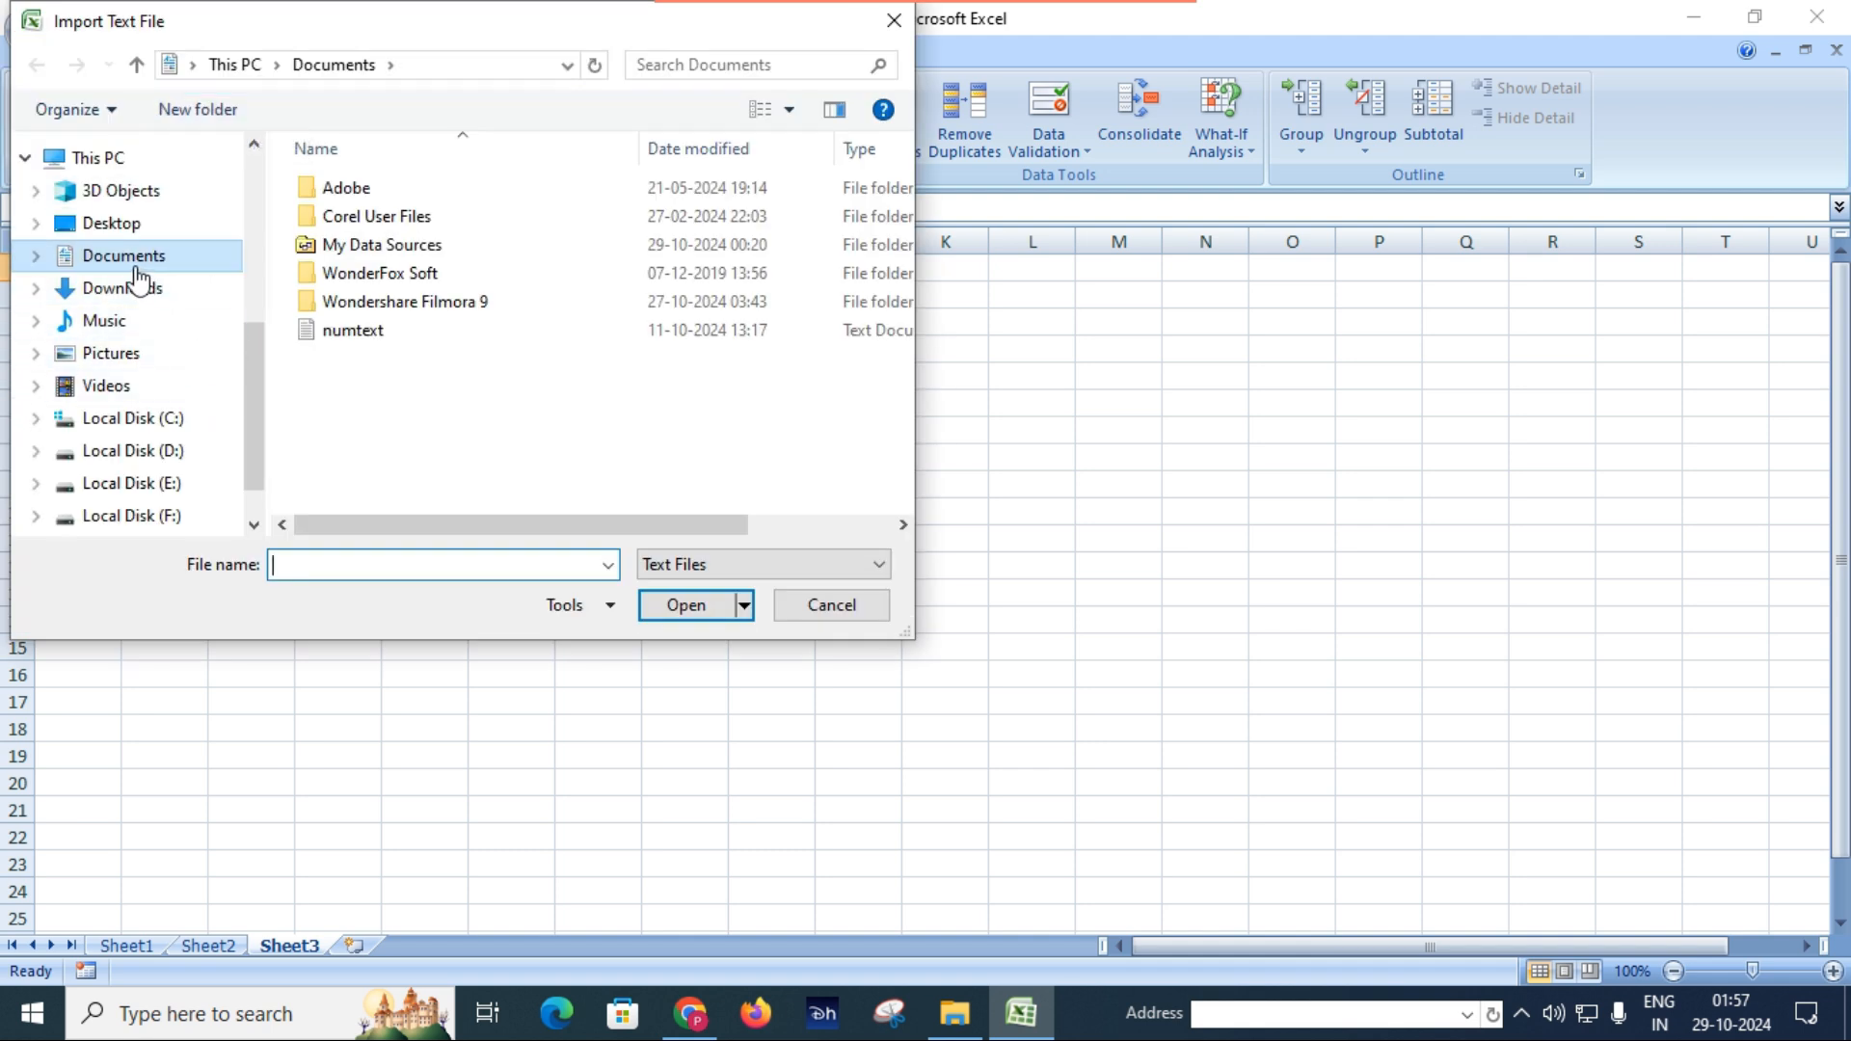
left_click(133, 224)
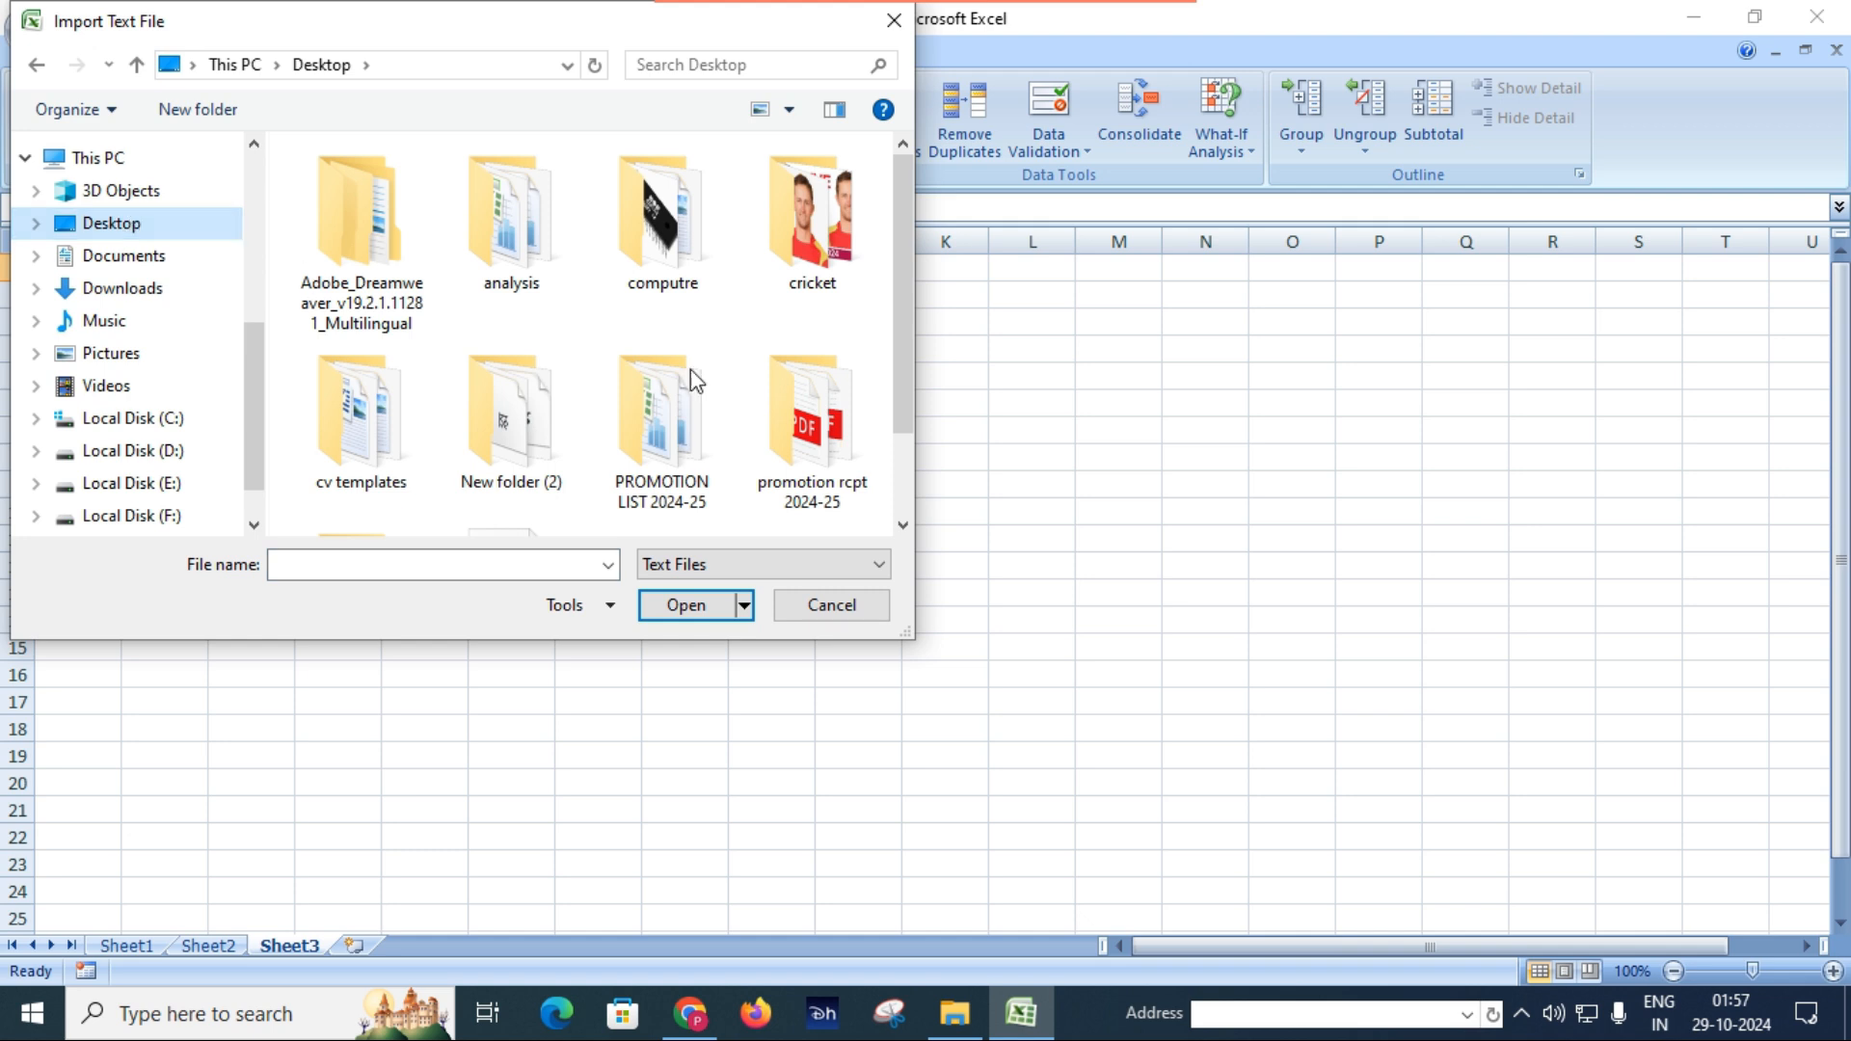
scroll(826, 409, "down", 1)
double_click(521, 460)
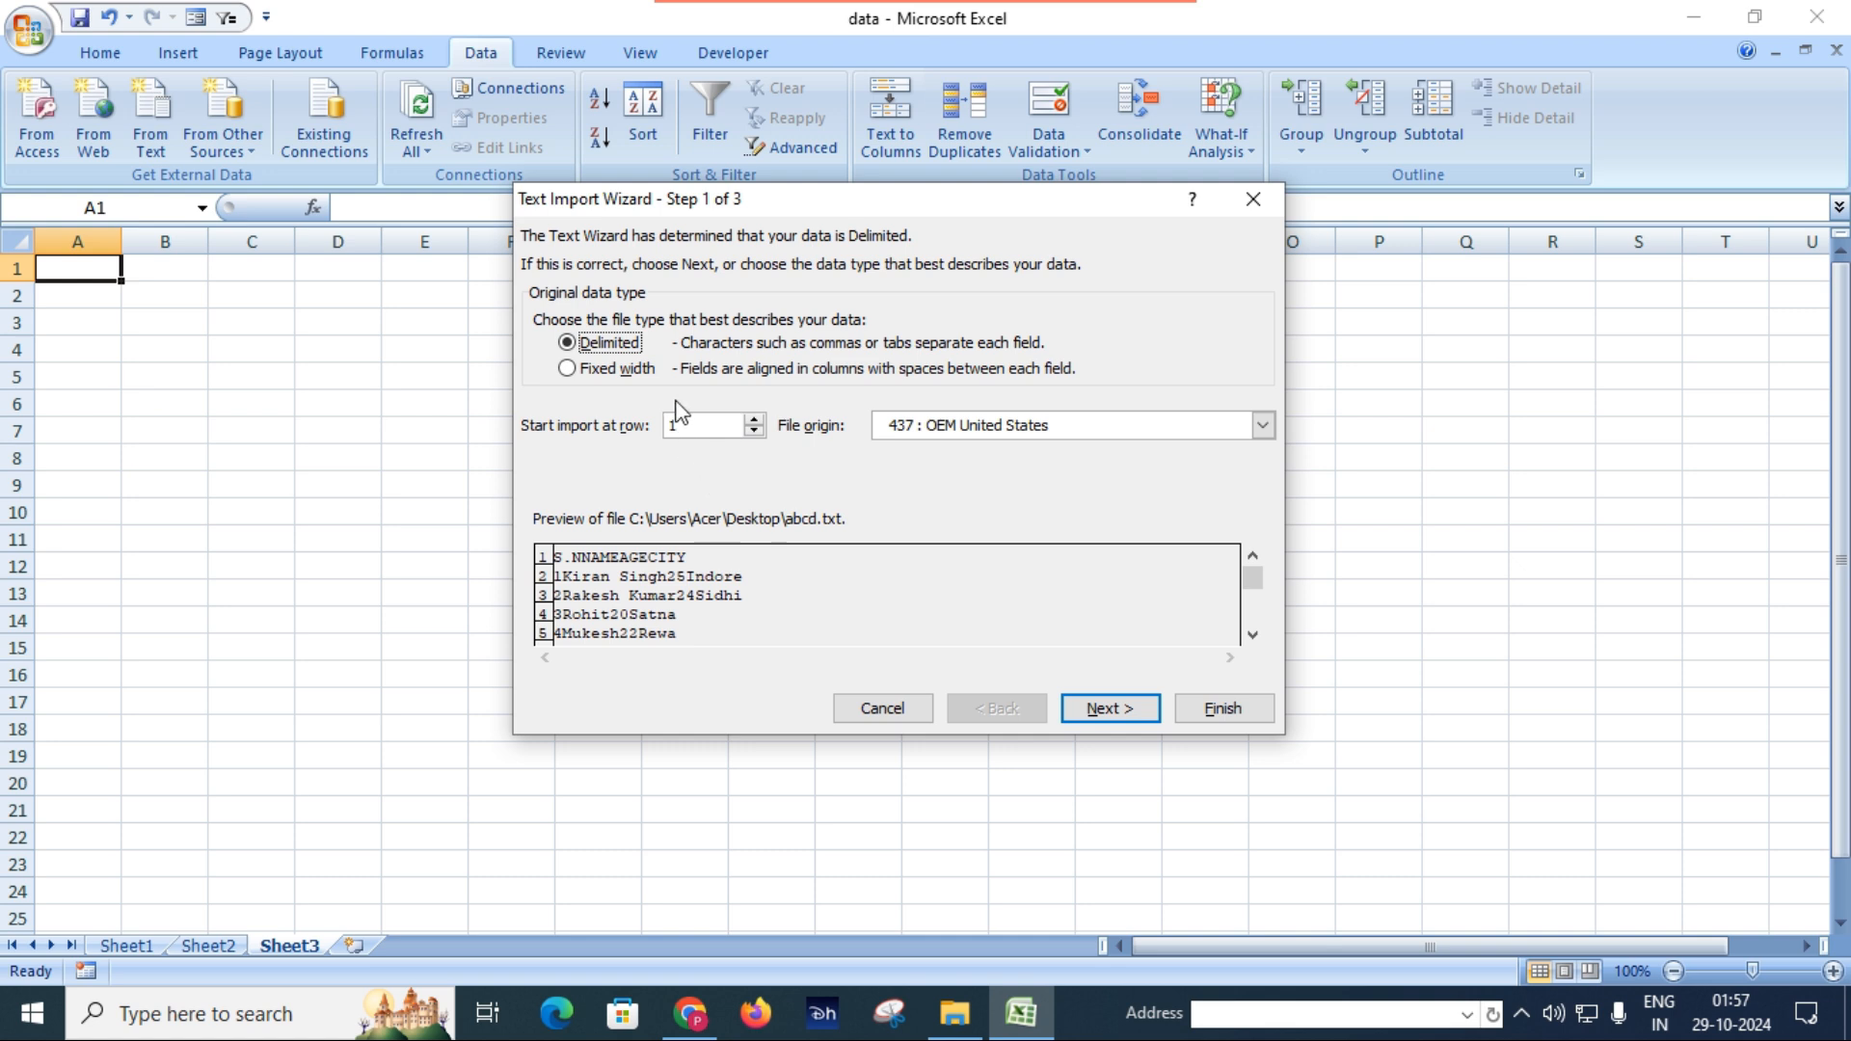
Complete the import as Tab-delimited data in General format, placing it at cell C3 of Sheet3.
left_click(1127, 711)
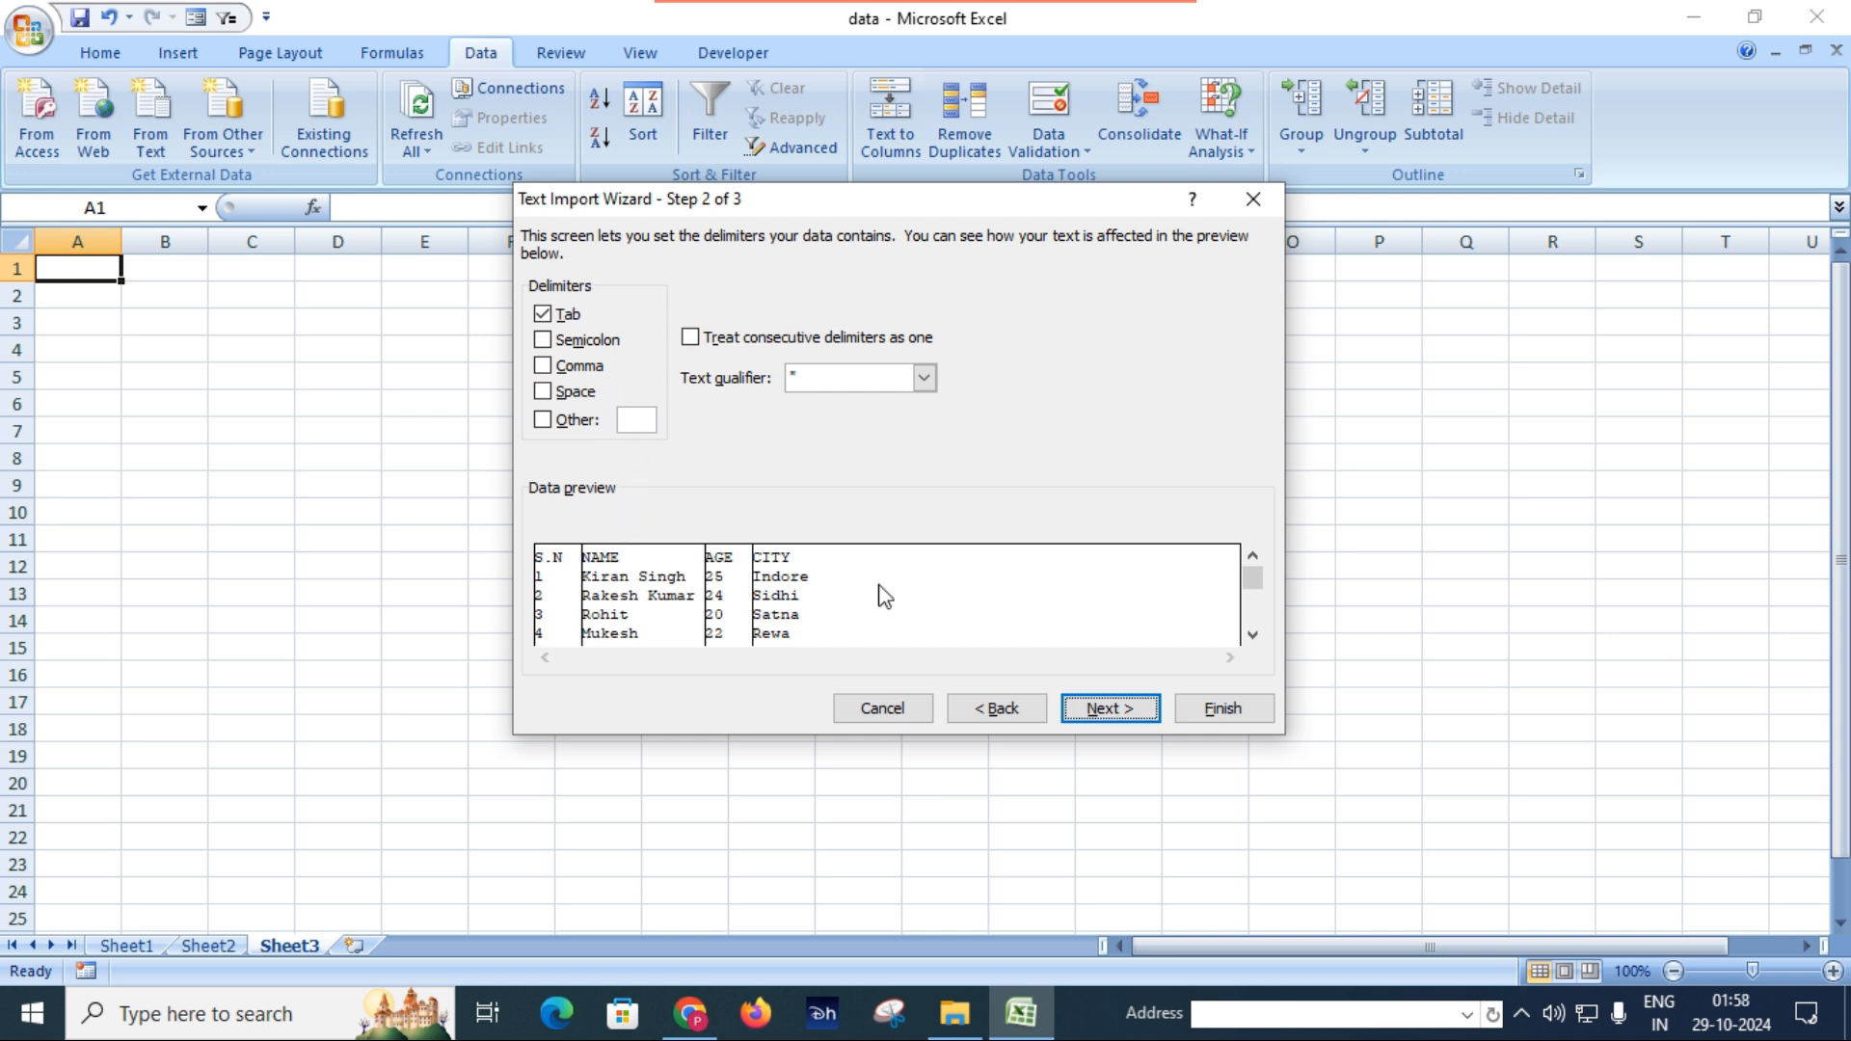
left_click(1114, 708)
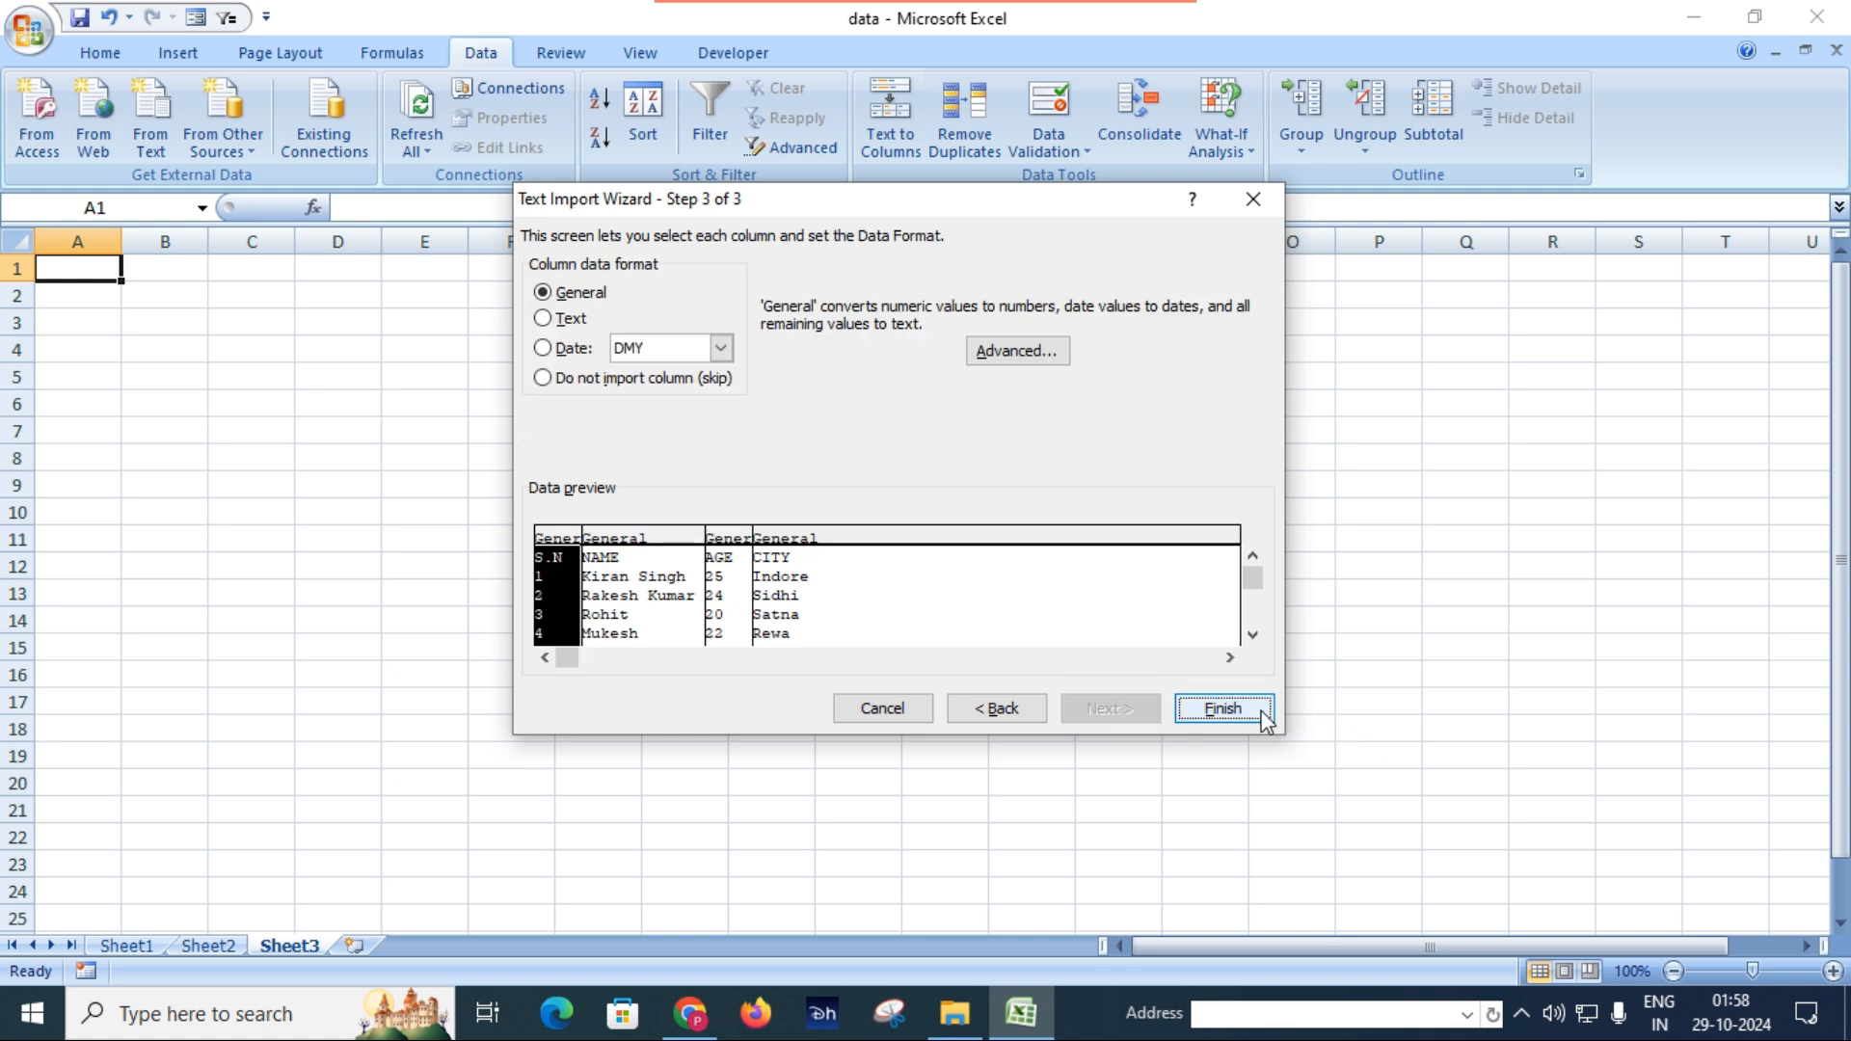
left_click(1223, 708)
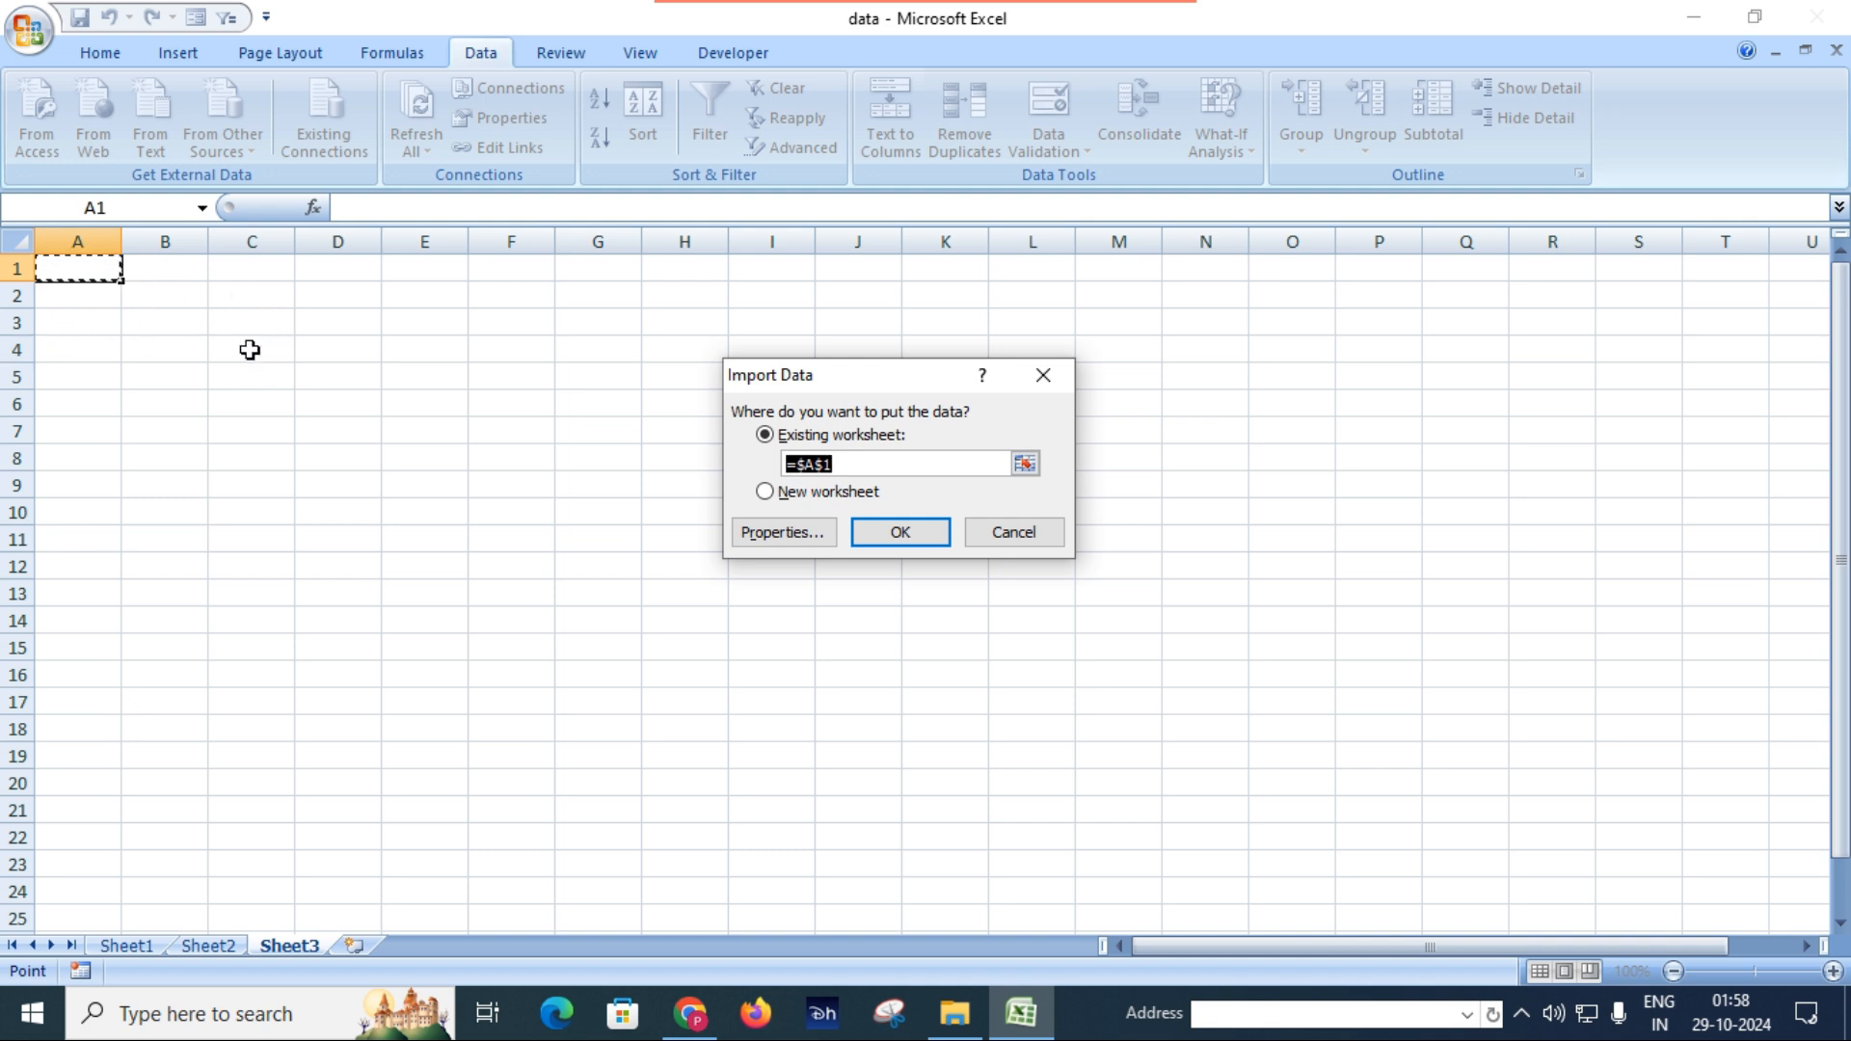
left_click(255, 317)
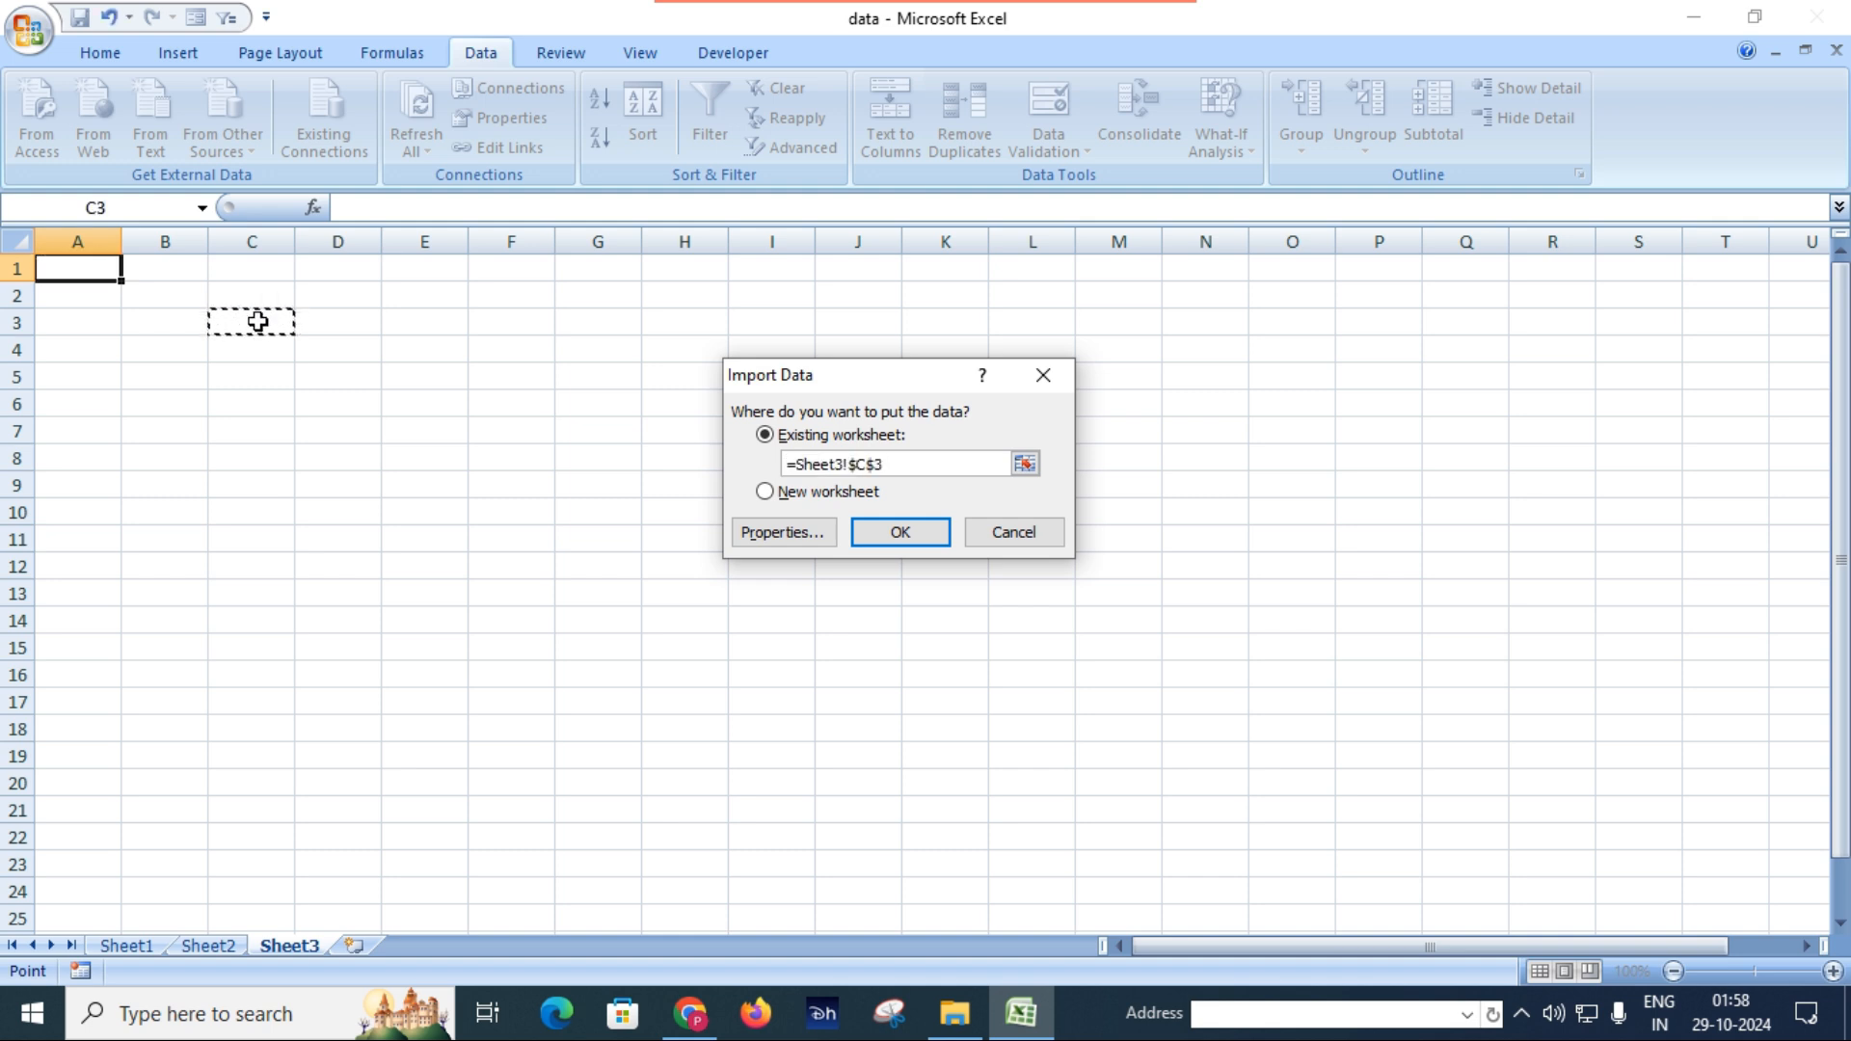
left_click(901, 533)
left_click(911, 540)
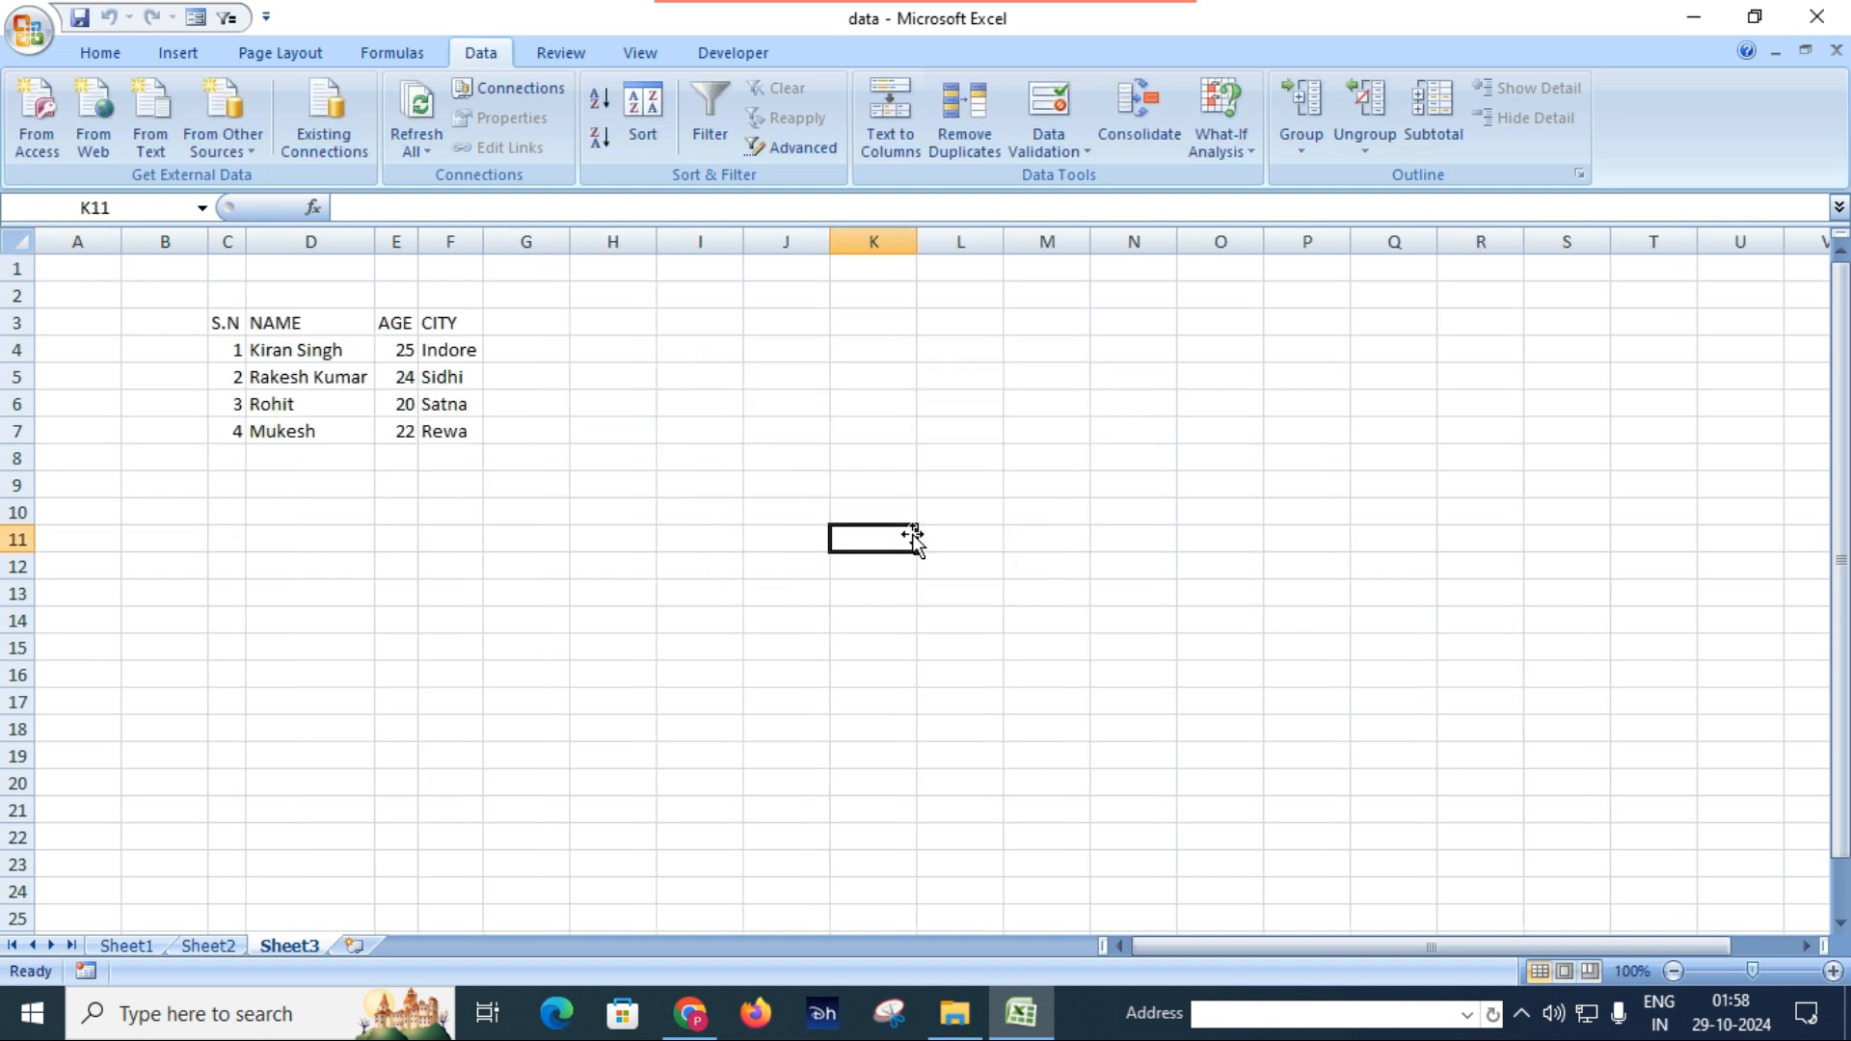
Examine the imported S.N, NAME, AGE and CITY columns on Sheet3.
left_click(452, 460)
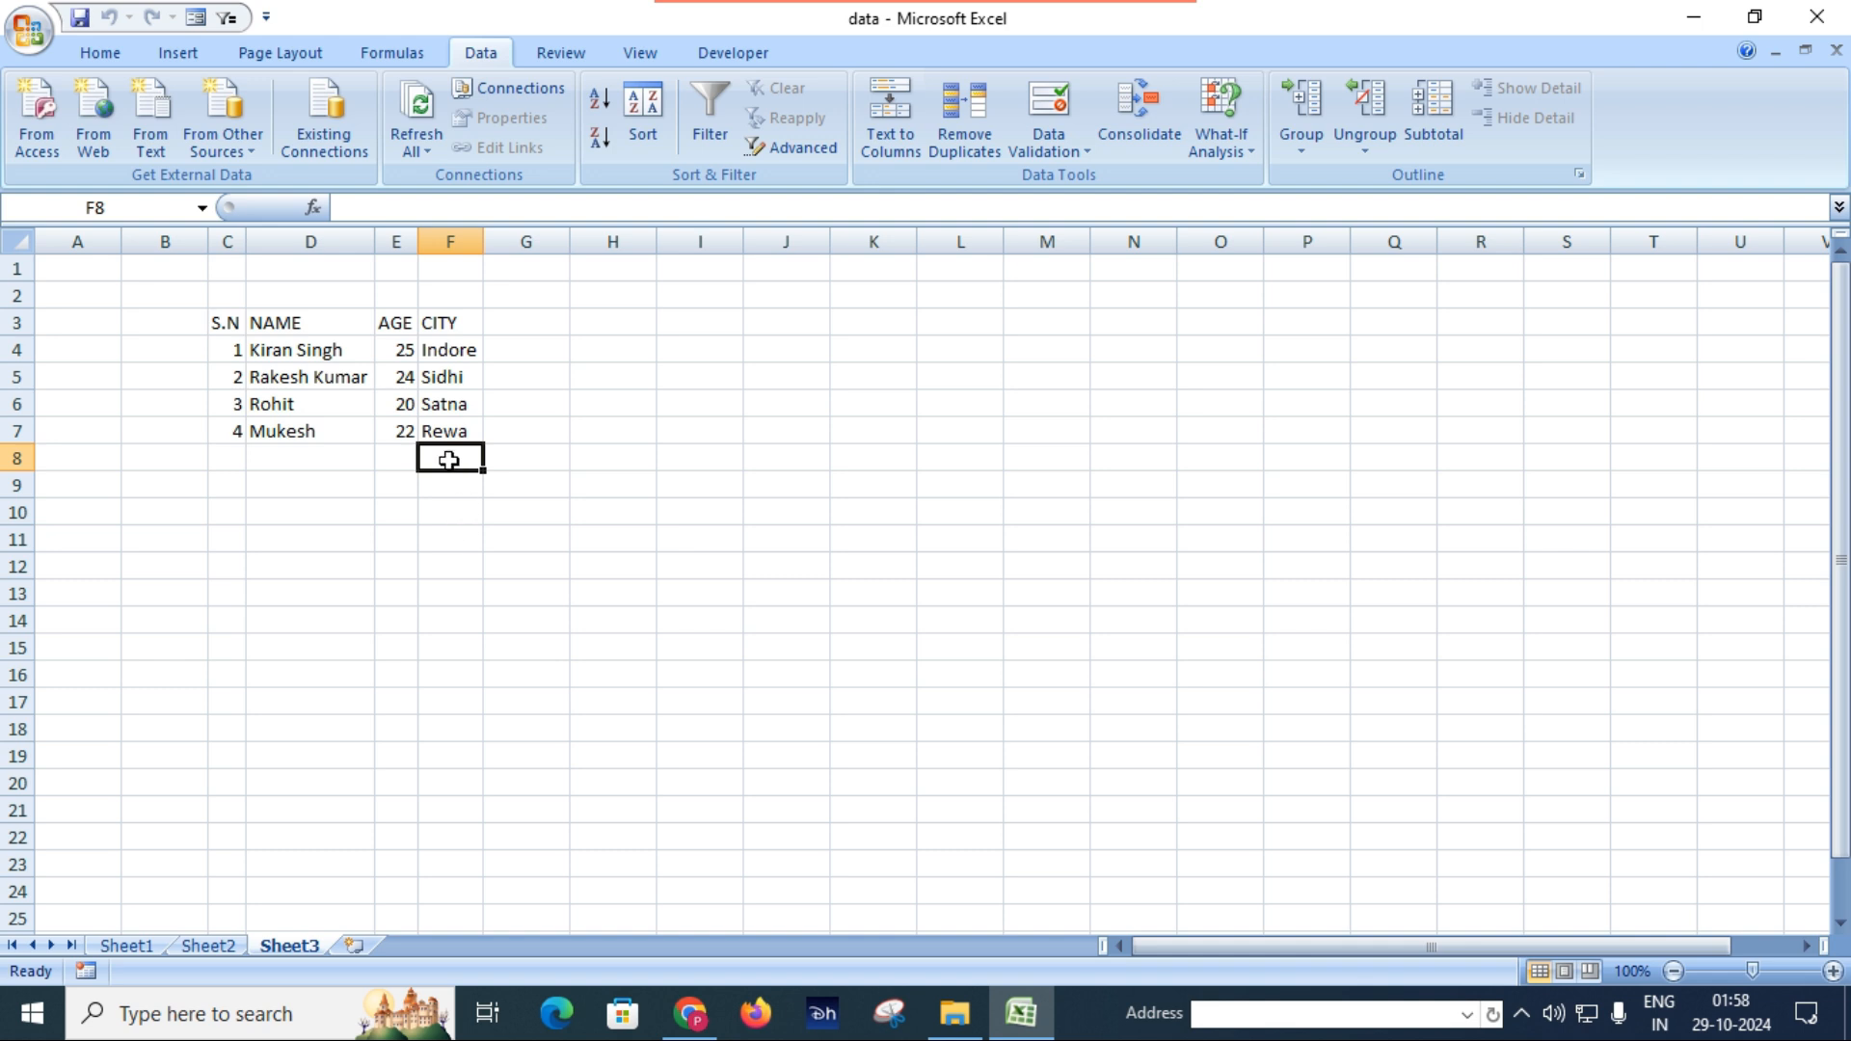
left_click(439, 381)
left_click(444, 508)
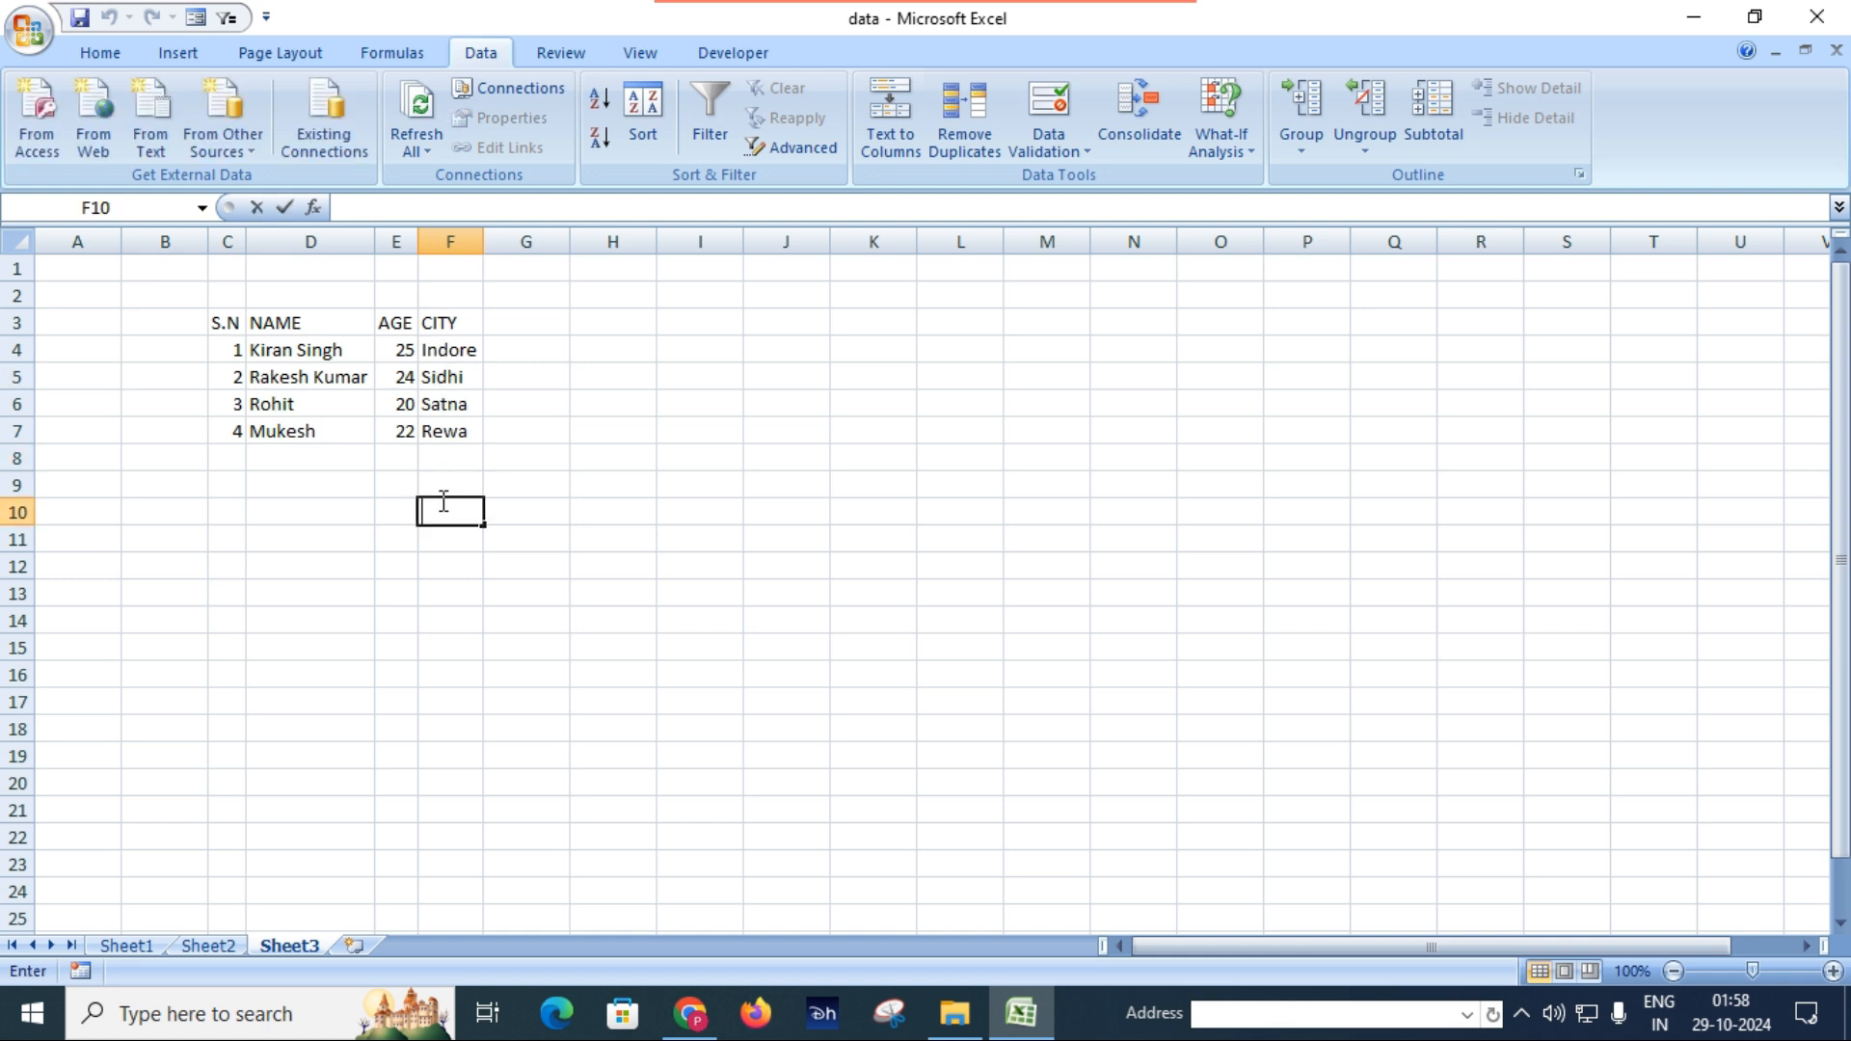
left_click(223, 325)
left_click(238, 453)
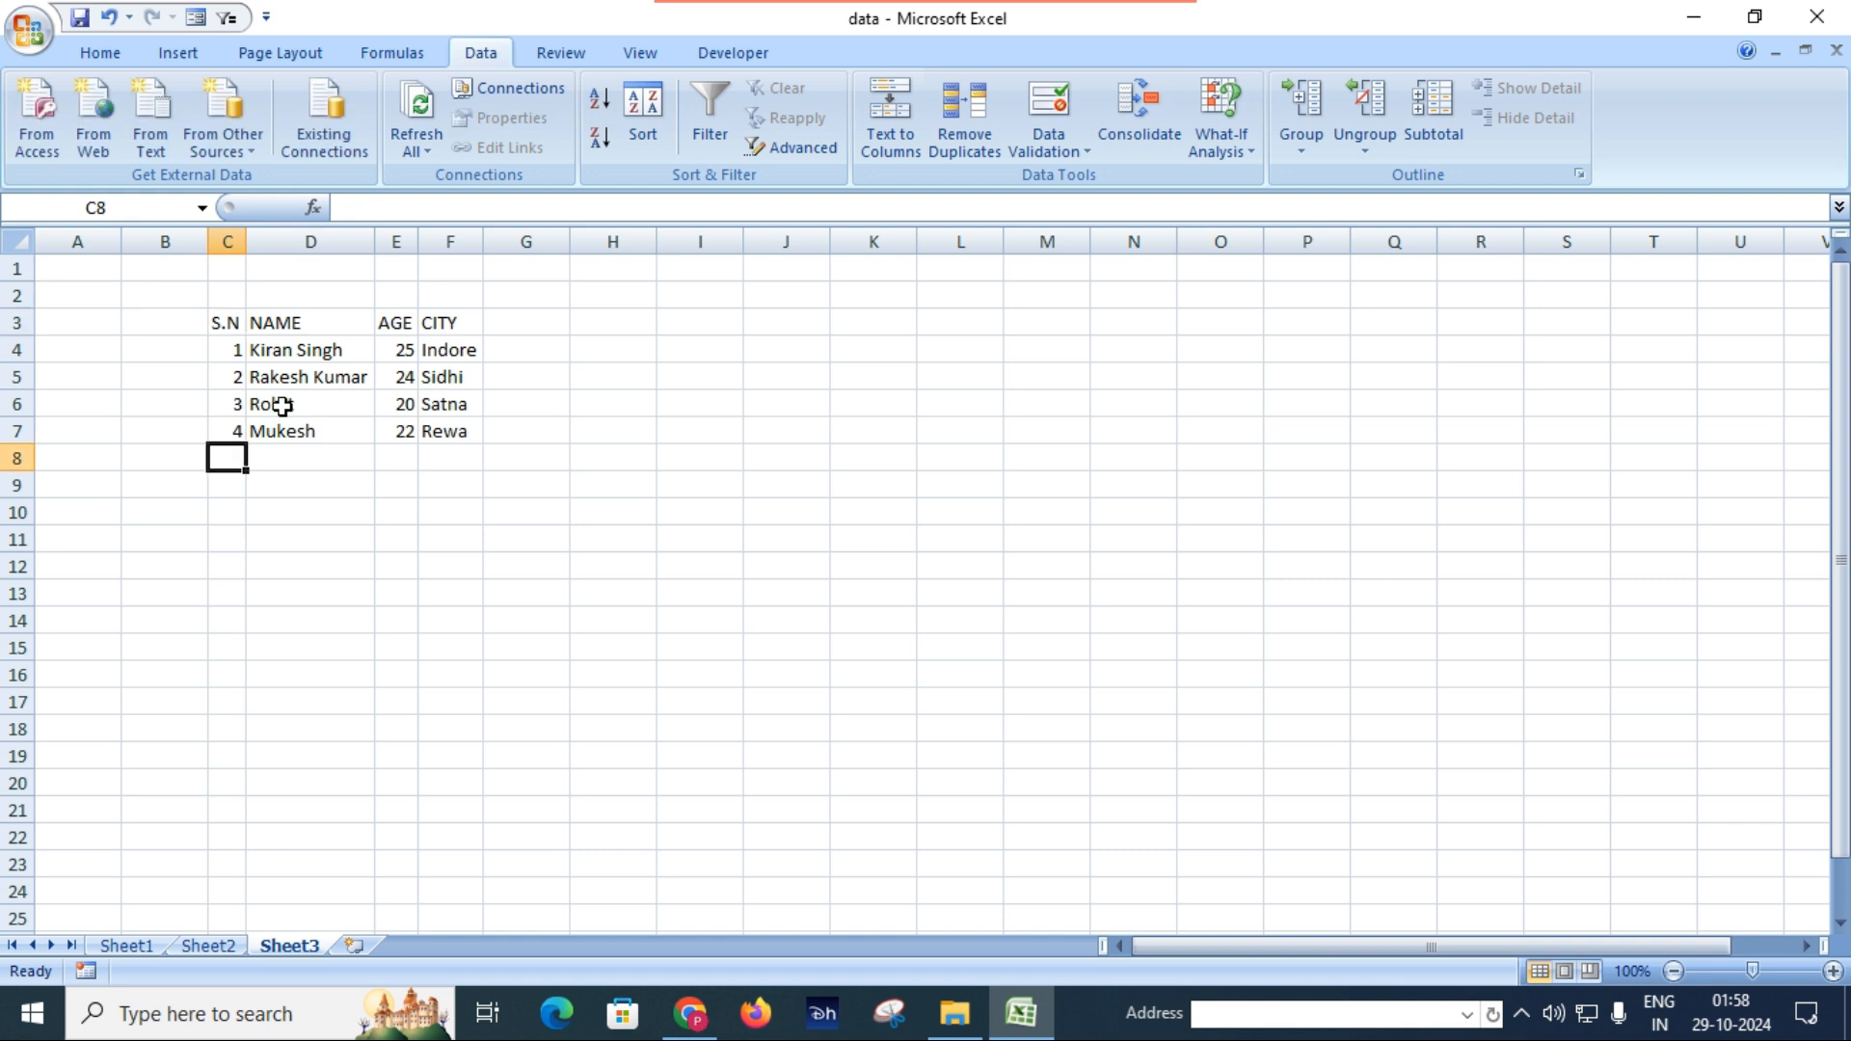
left_click(318, 481)
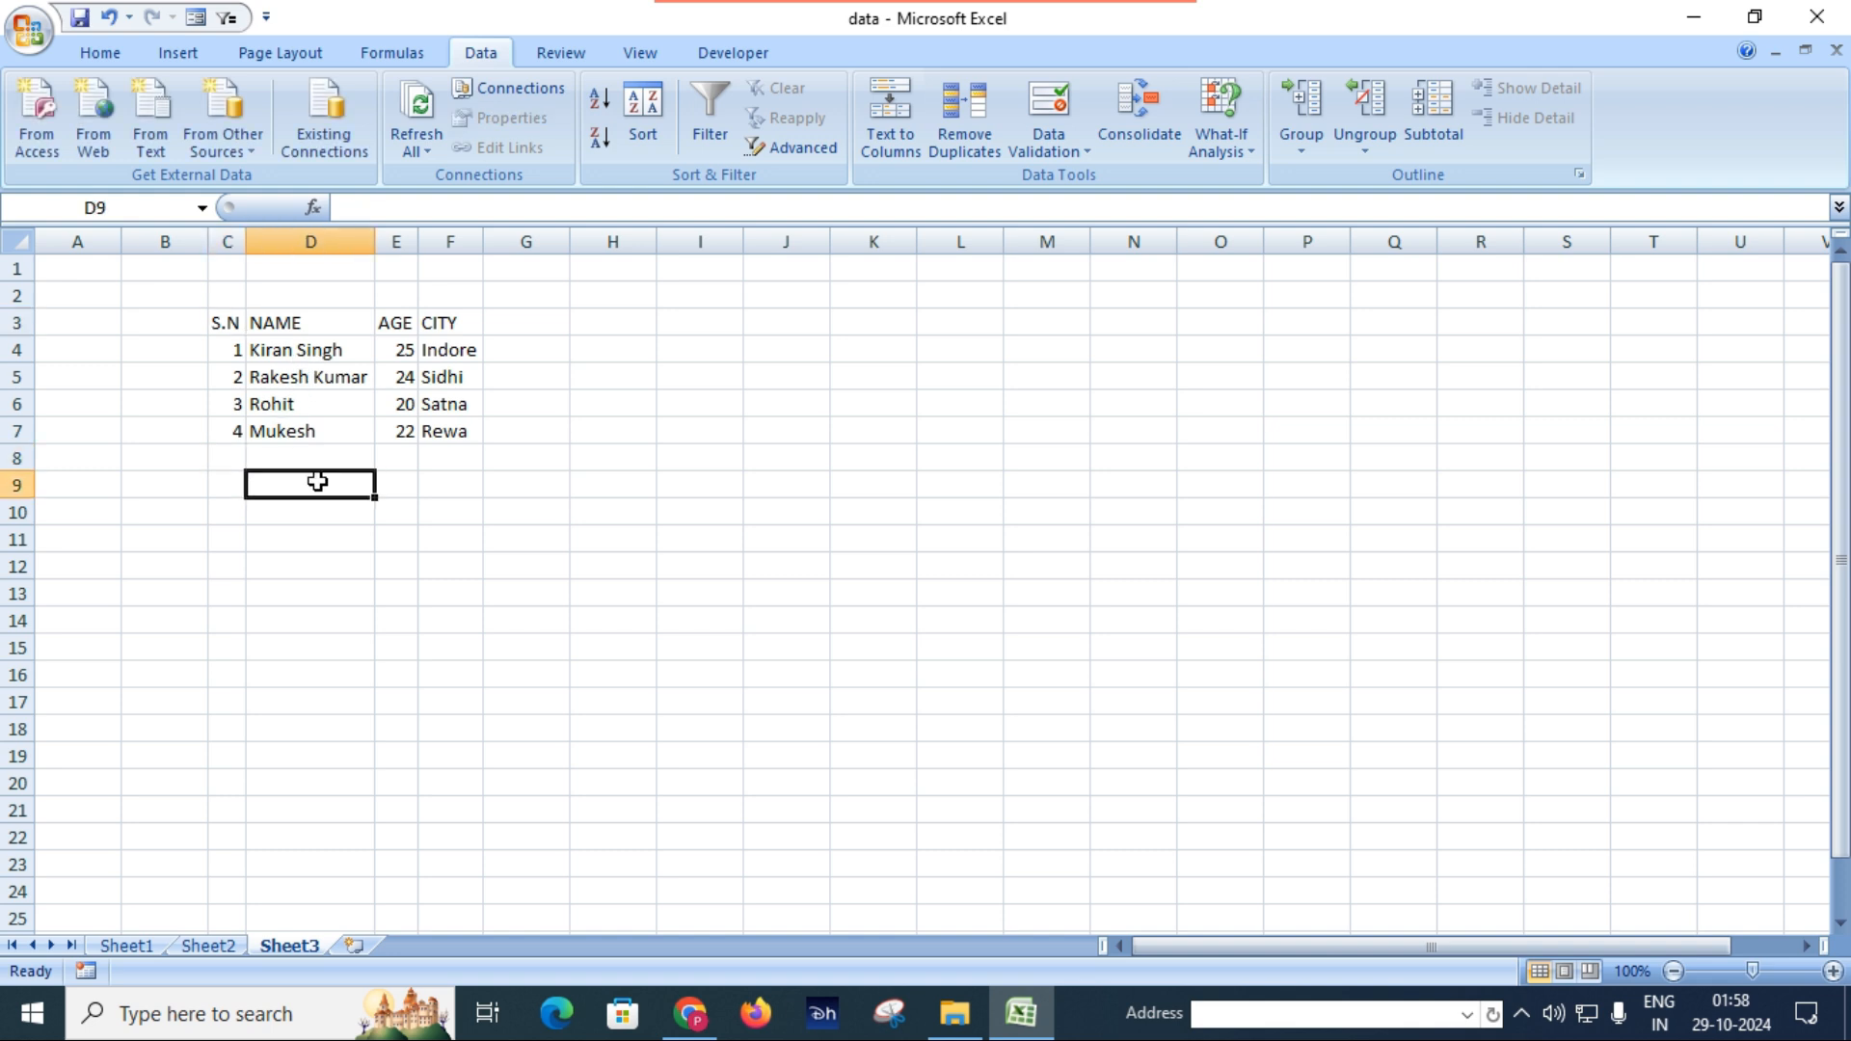
double_click(413, 419)
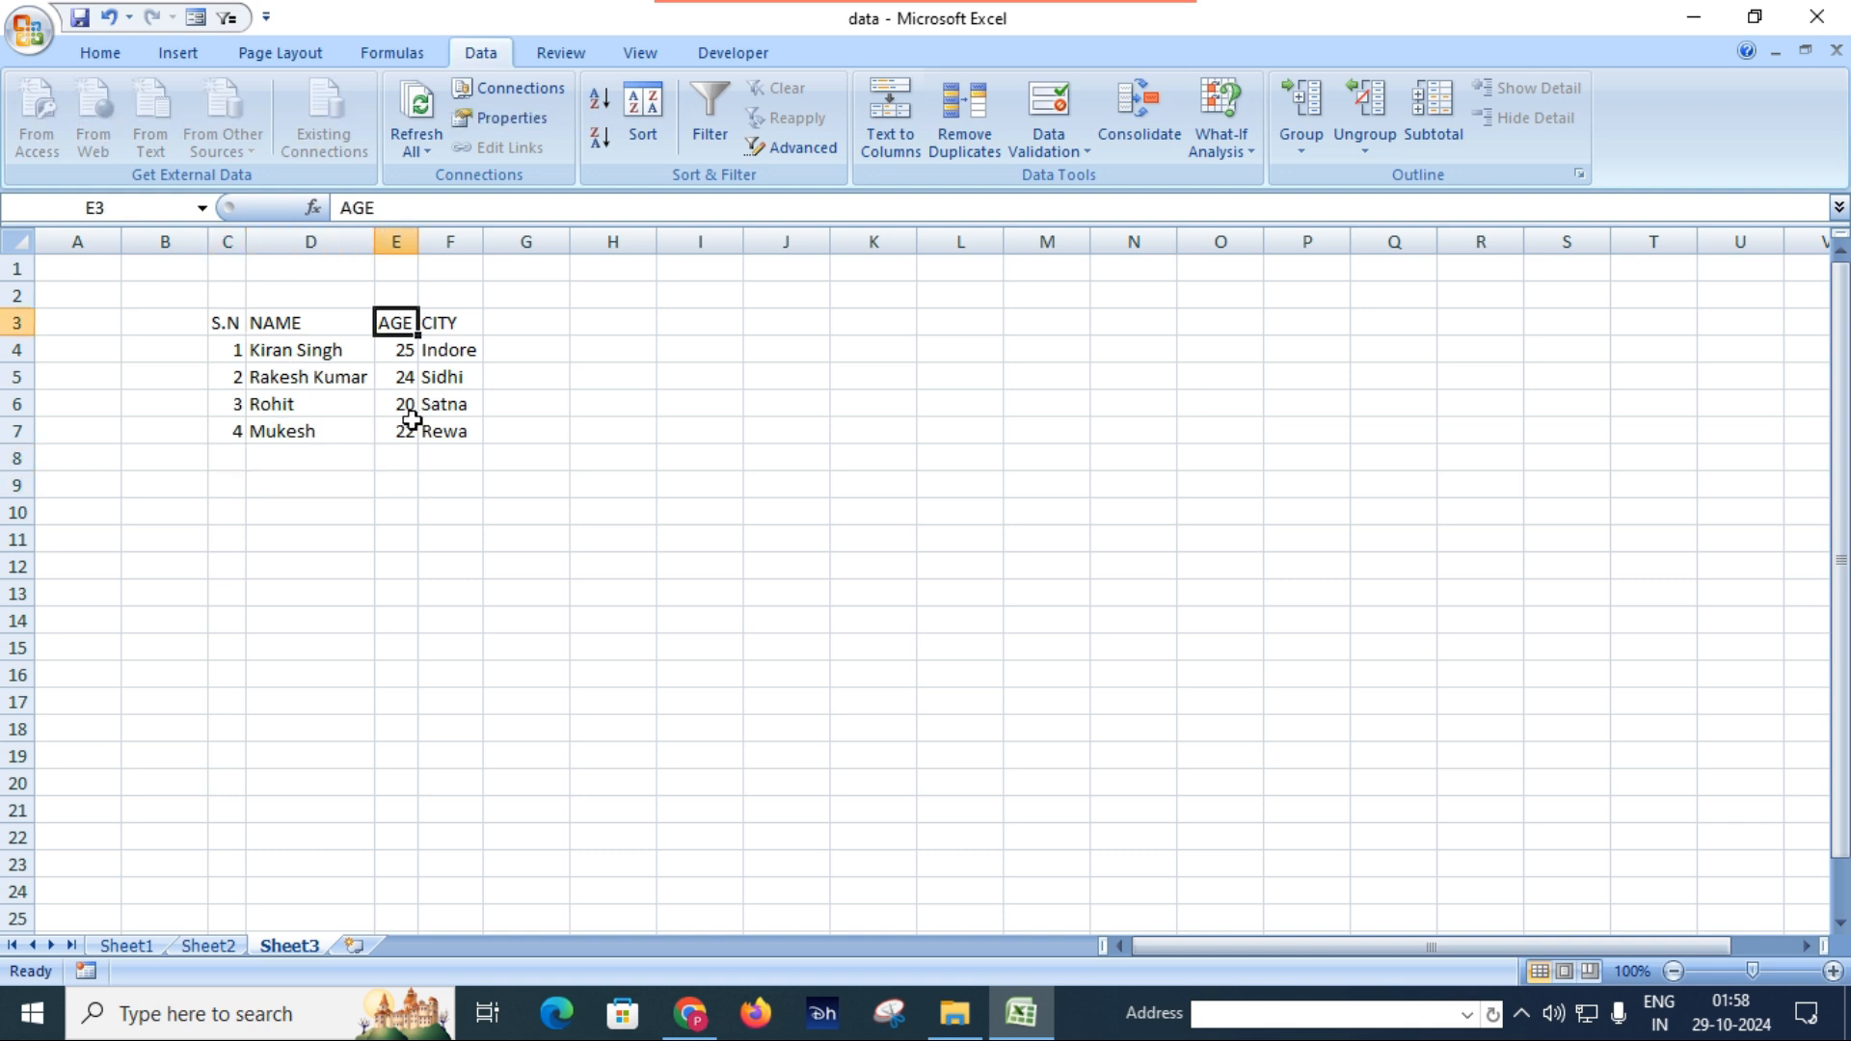
double_click(472, 491)
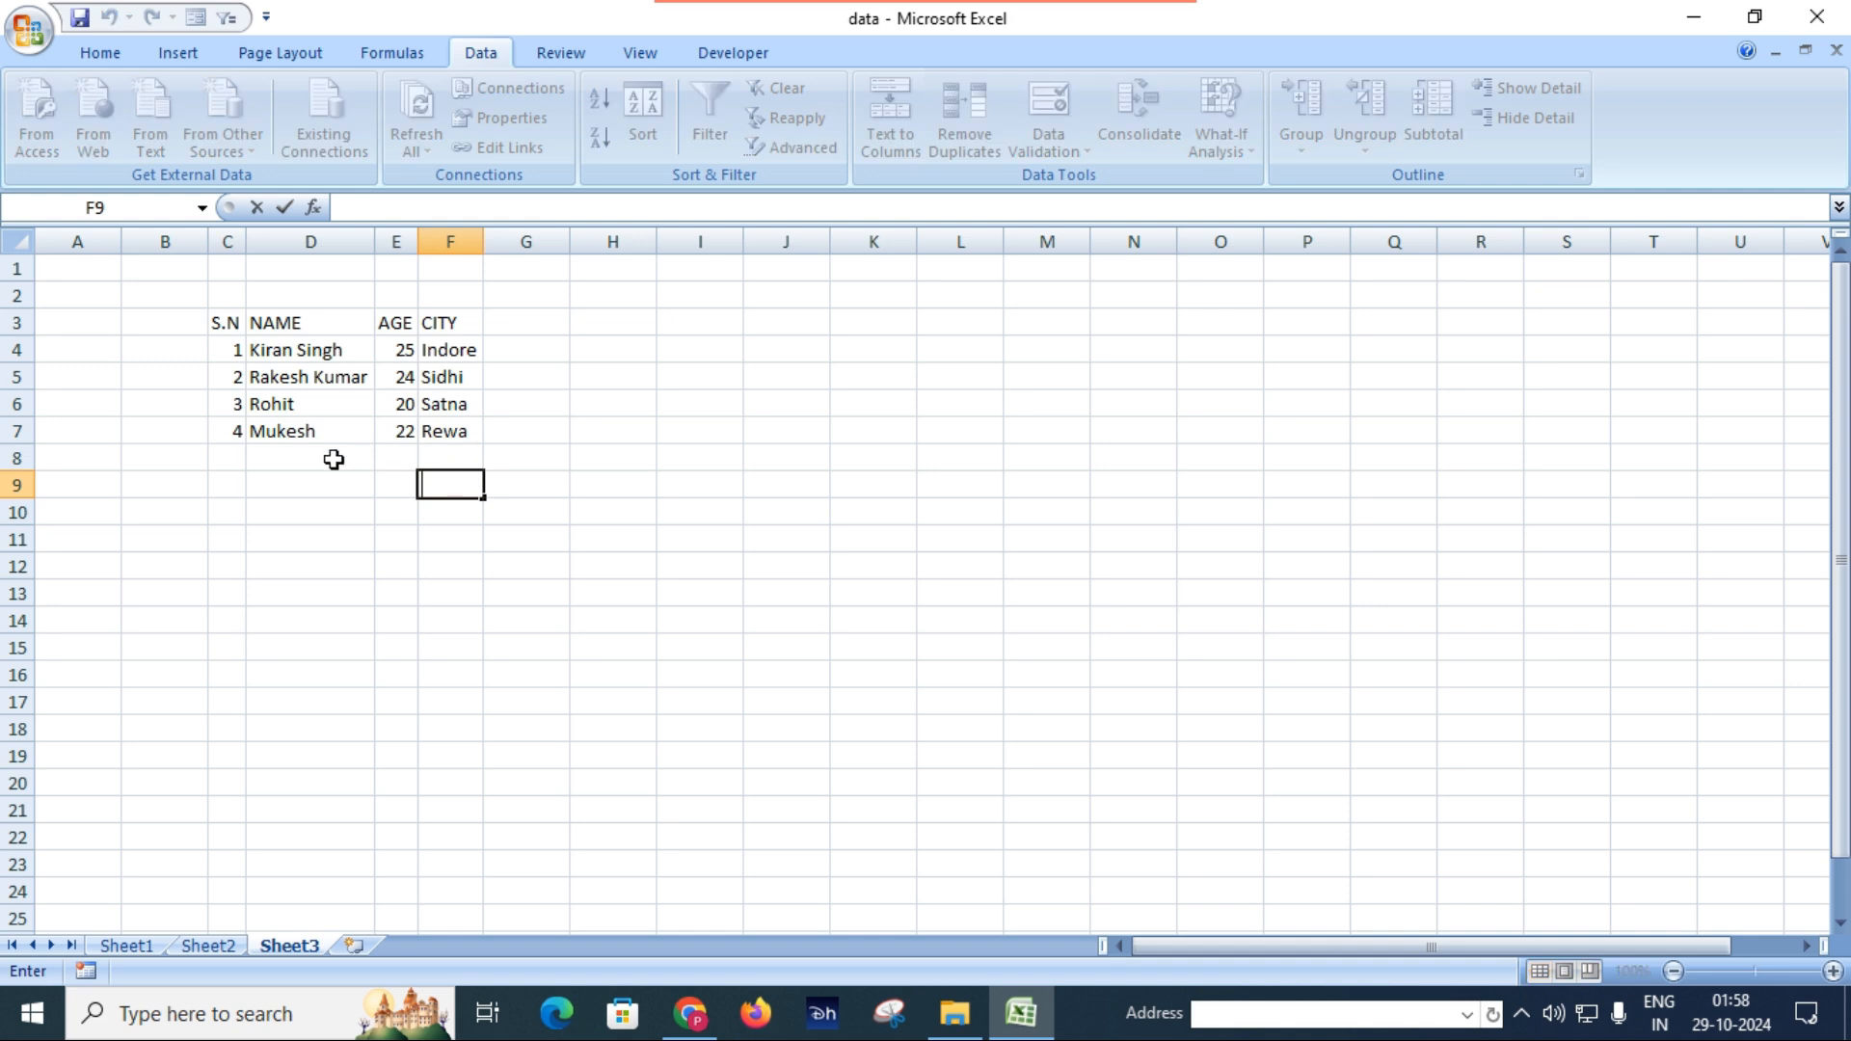
left_click(227, 455)
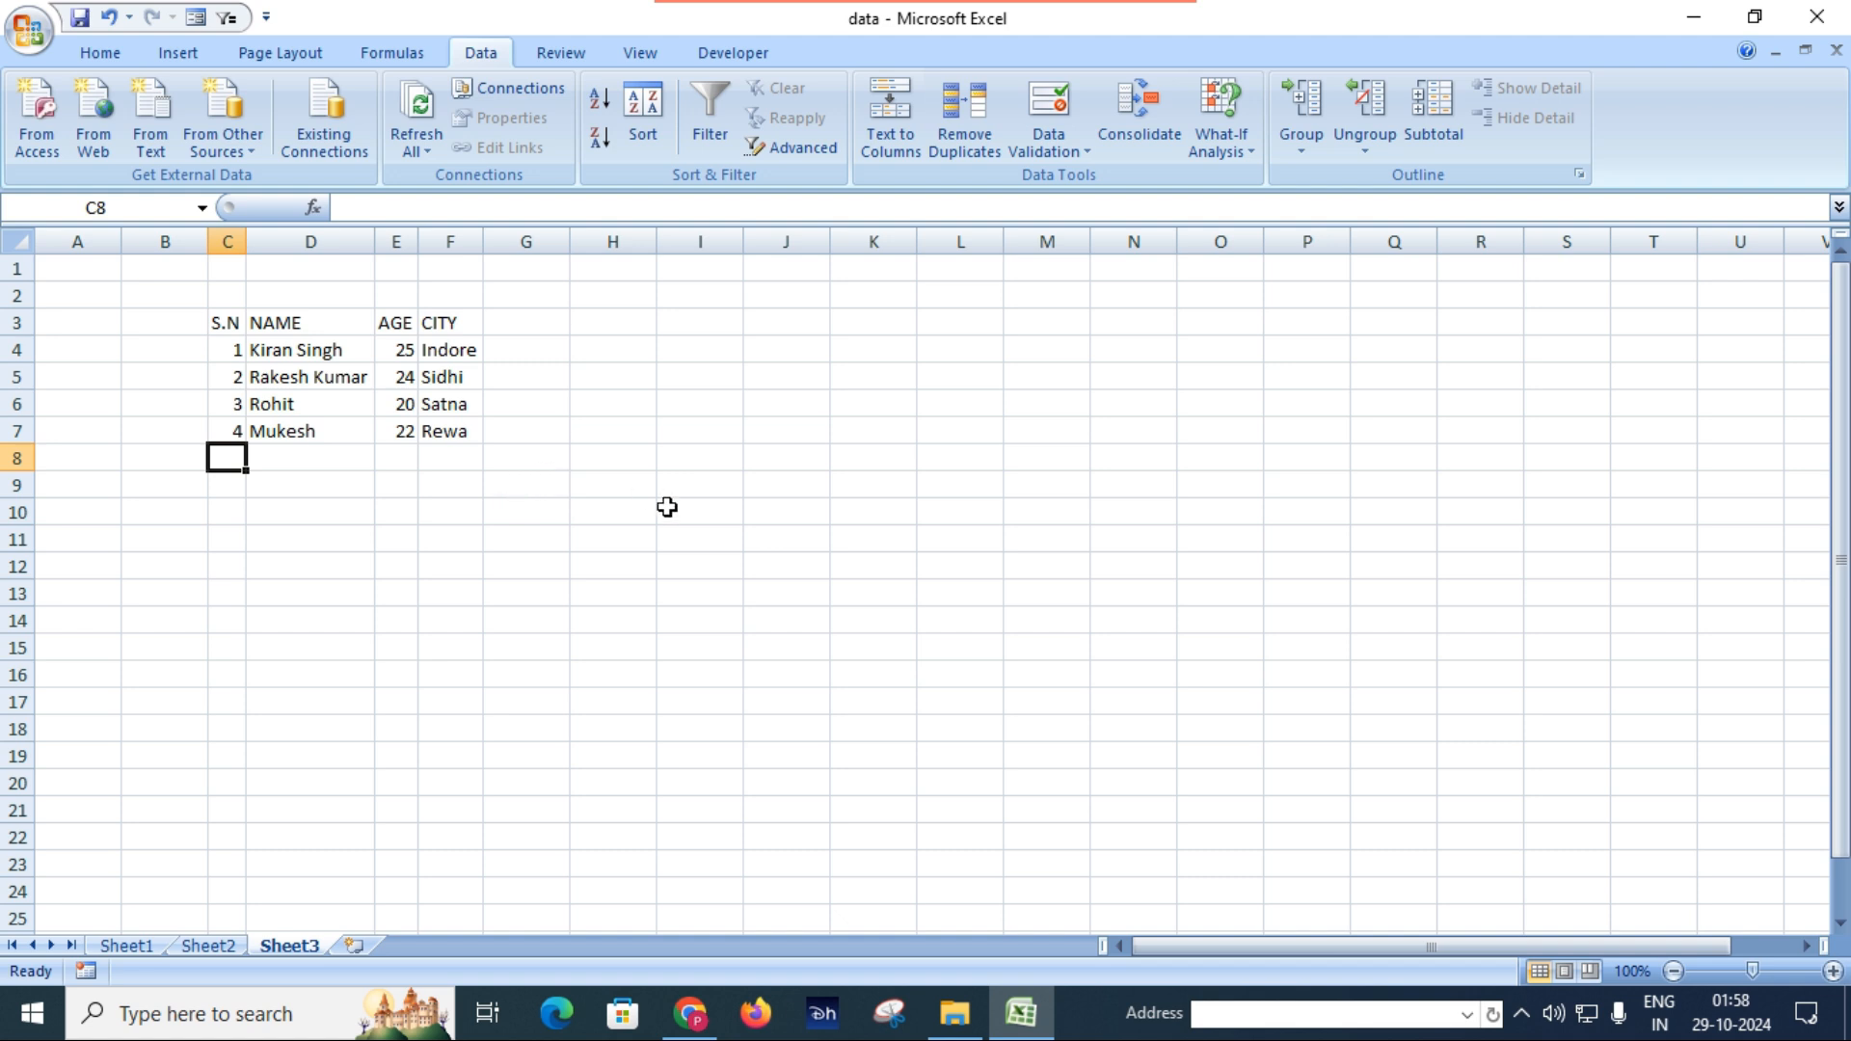
Minimize the open windows and open the abcd text file from the desktop in a maximized Notepad window.
left_click(1694, 23)
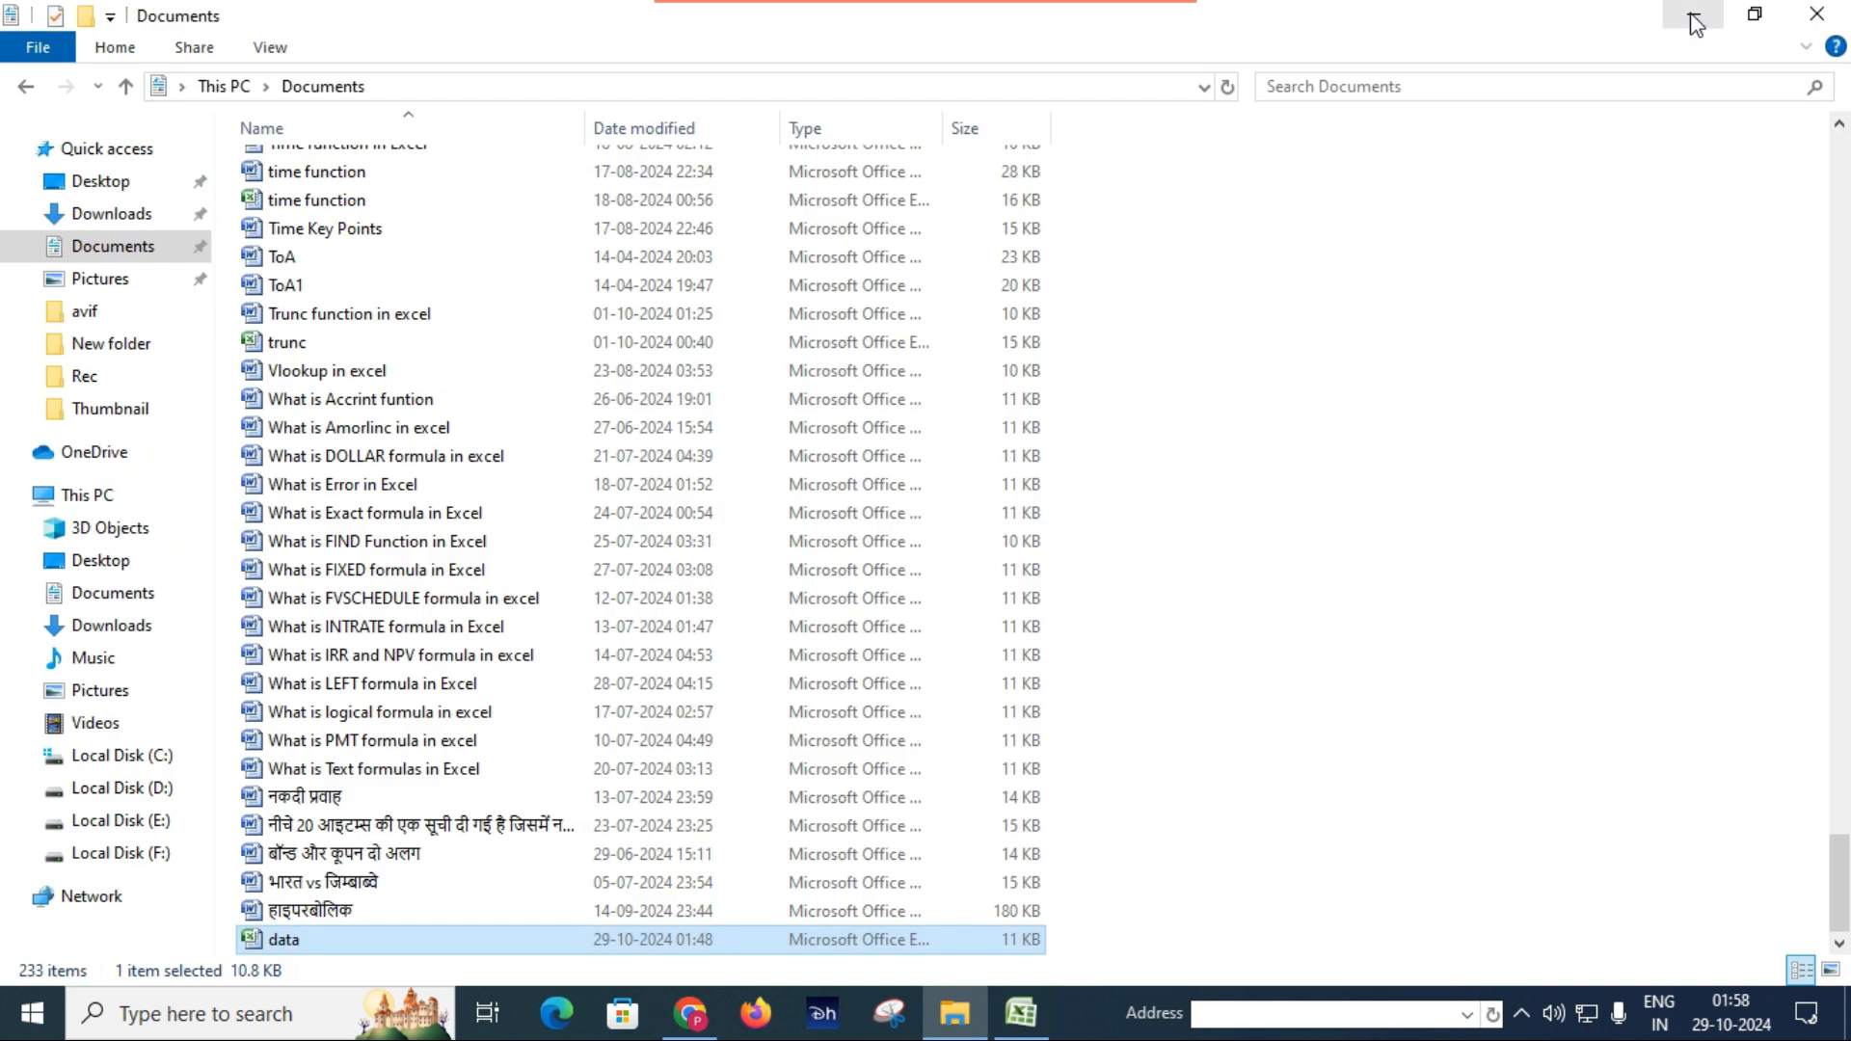
left_click(1695, 19)
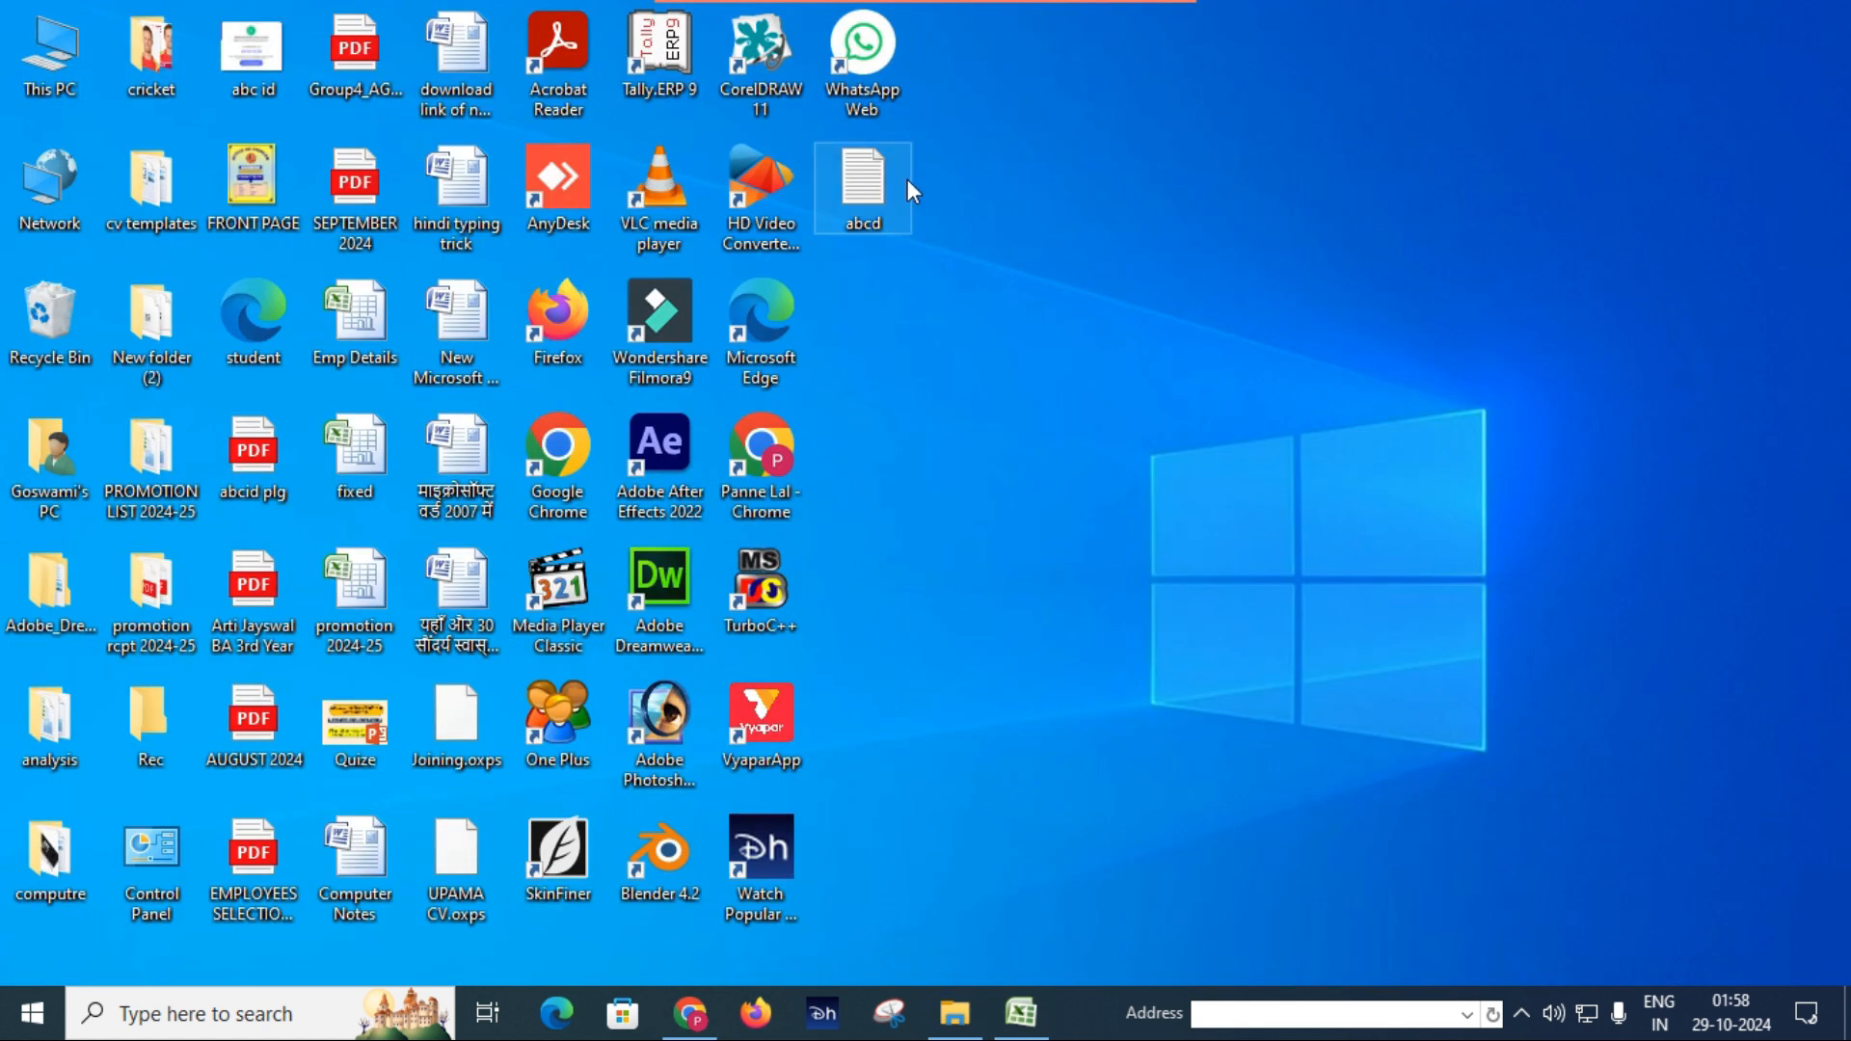
double_click(873, 187)
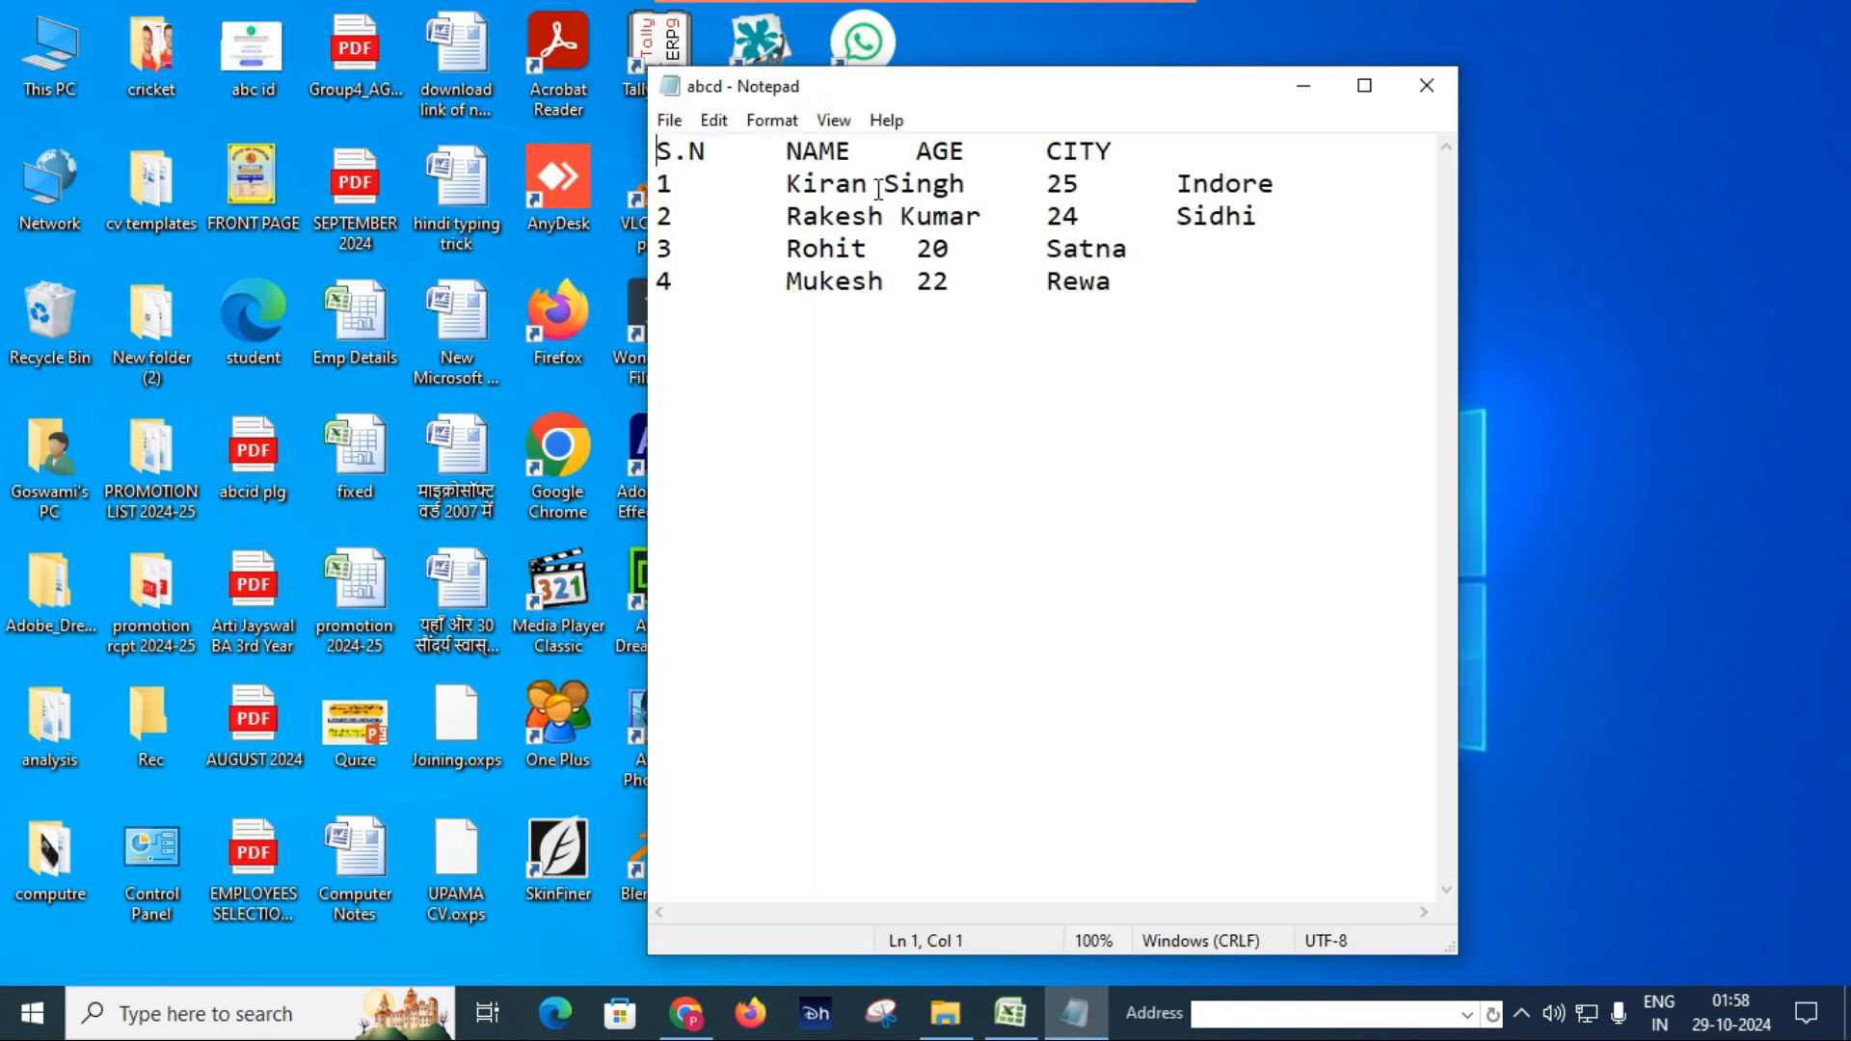
left_click(1364, 85)
Add a fifth tab-separated record below the last row with serial number 5, the person's full name, age 32 and city Jabalpur.
left_click(505, 214)
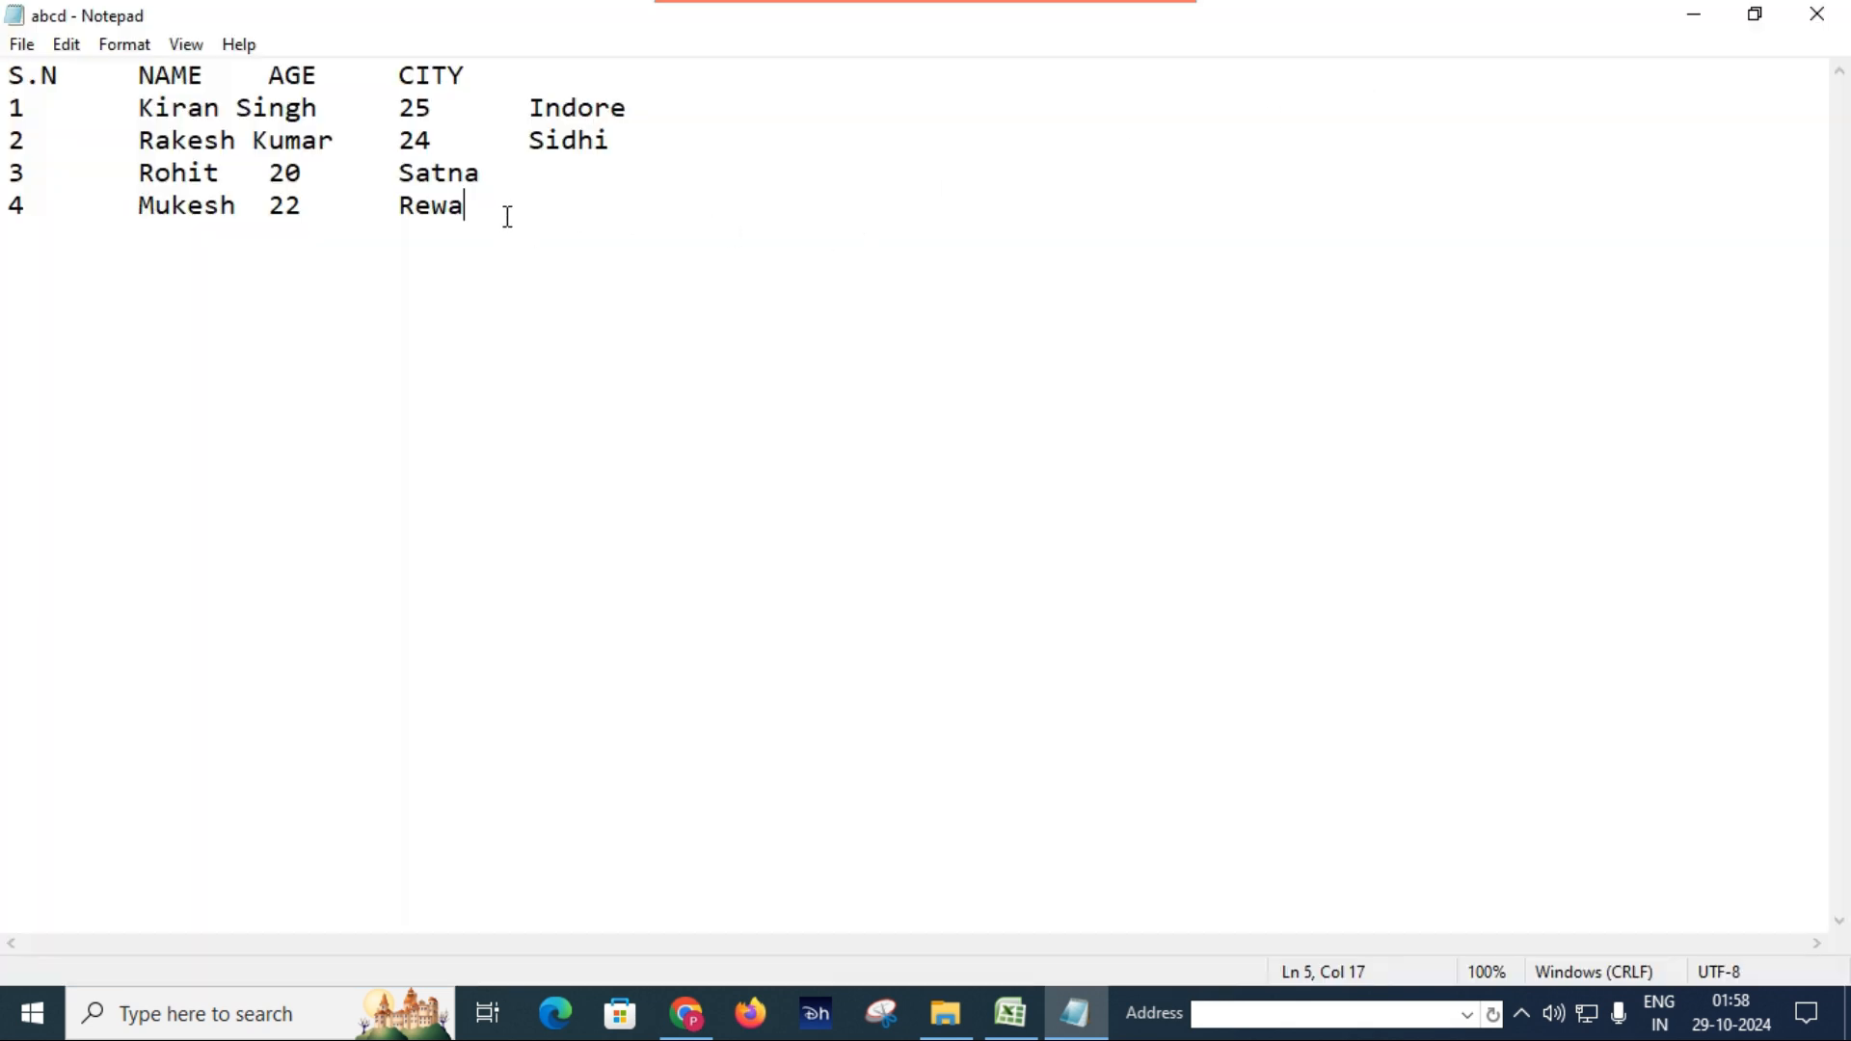
key("Return")
type("5")
key("Tab")
type("As")
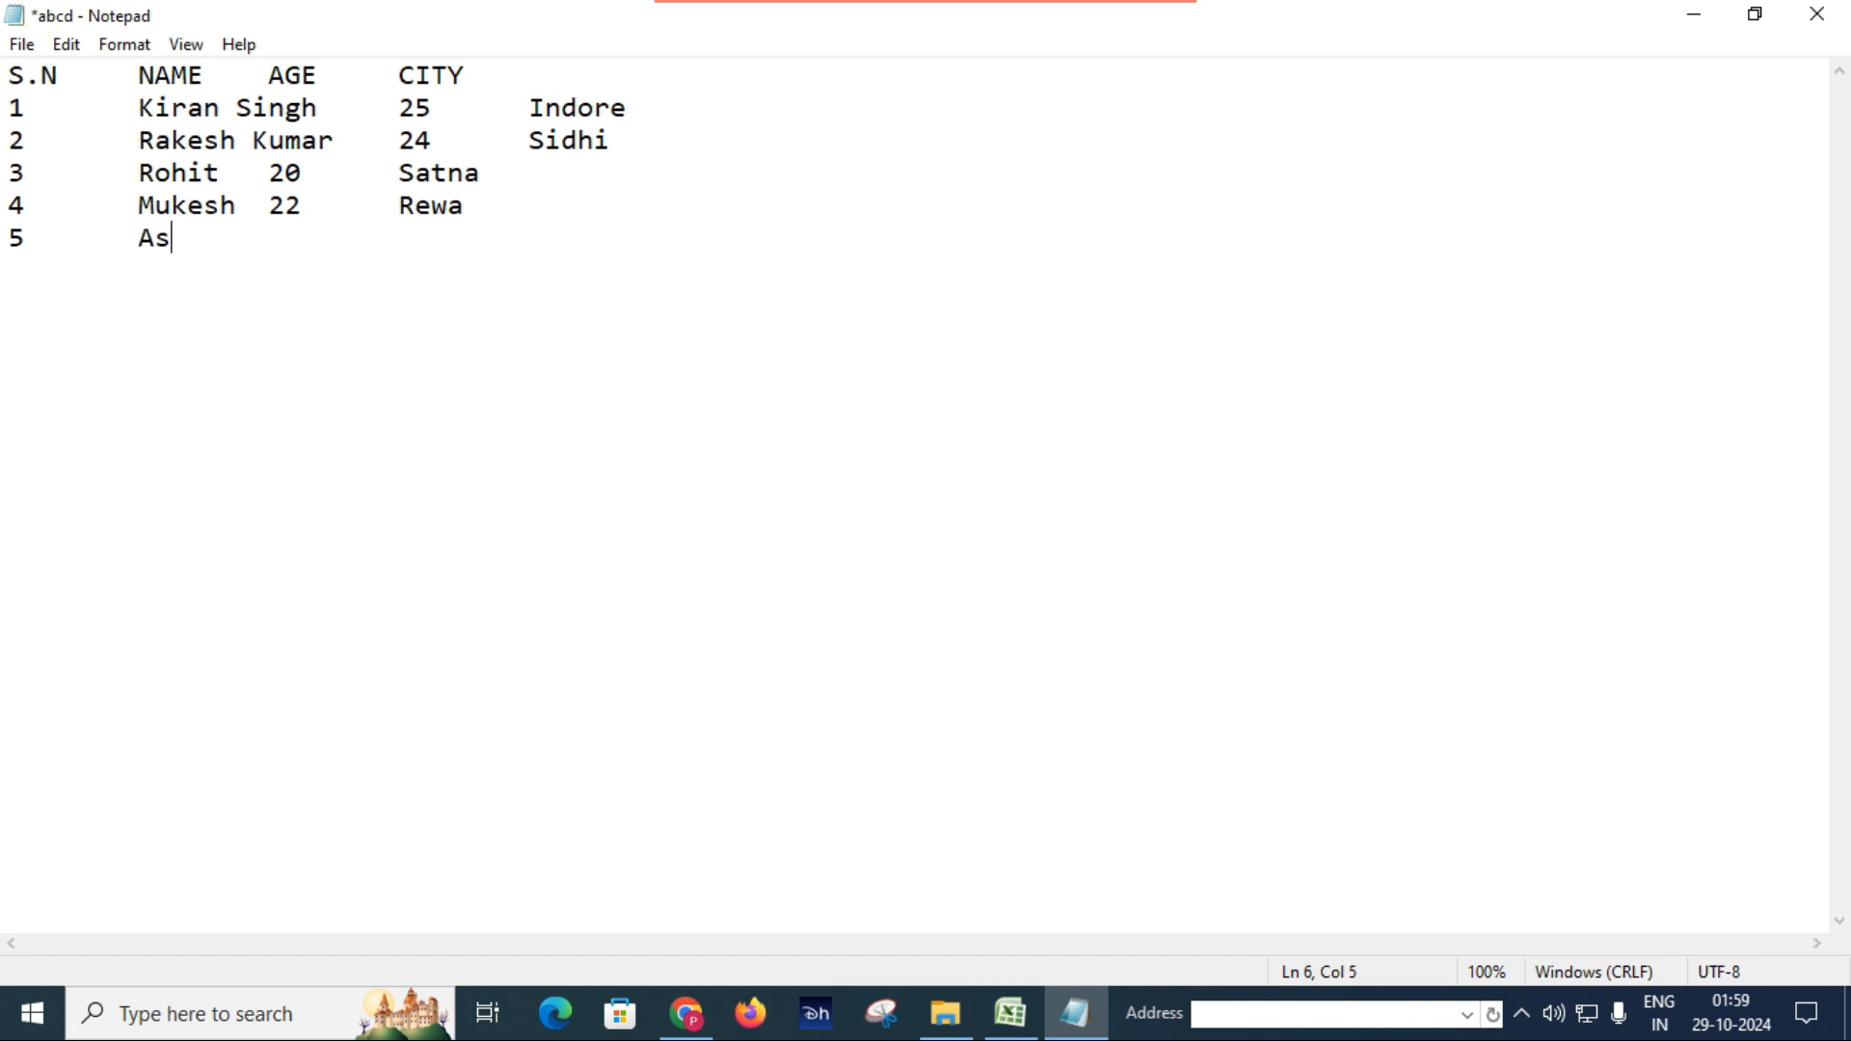
type("hok Mehta")
key("Tab")
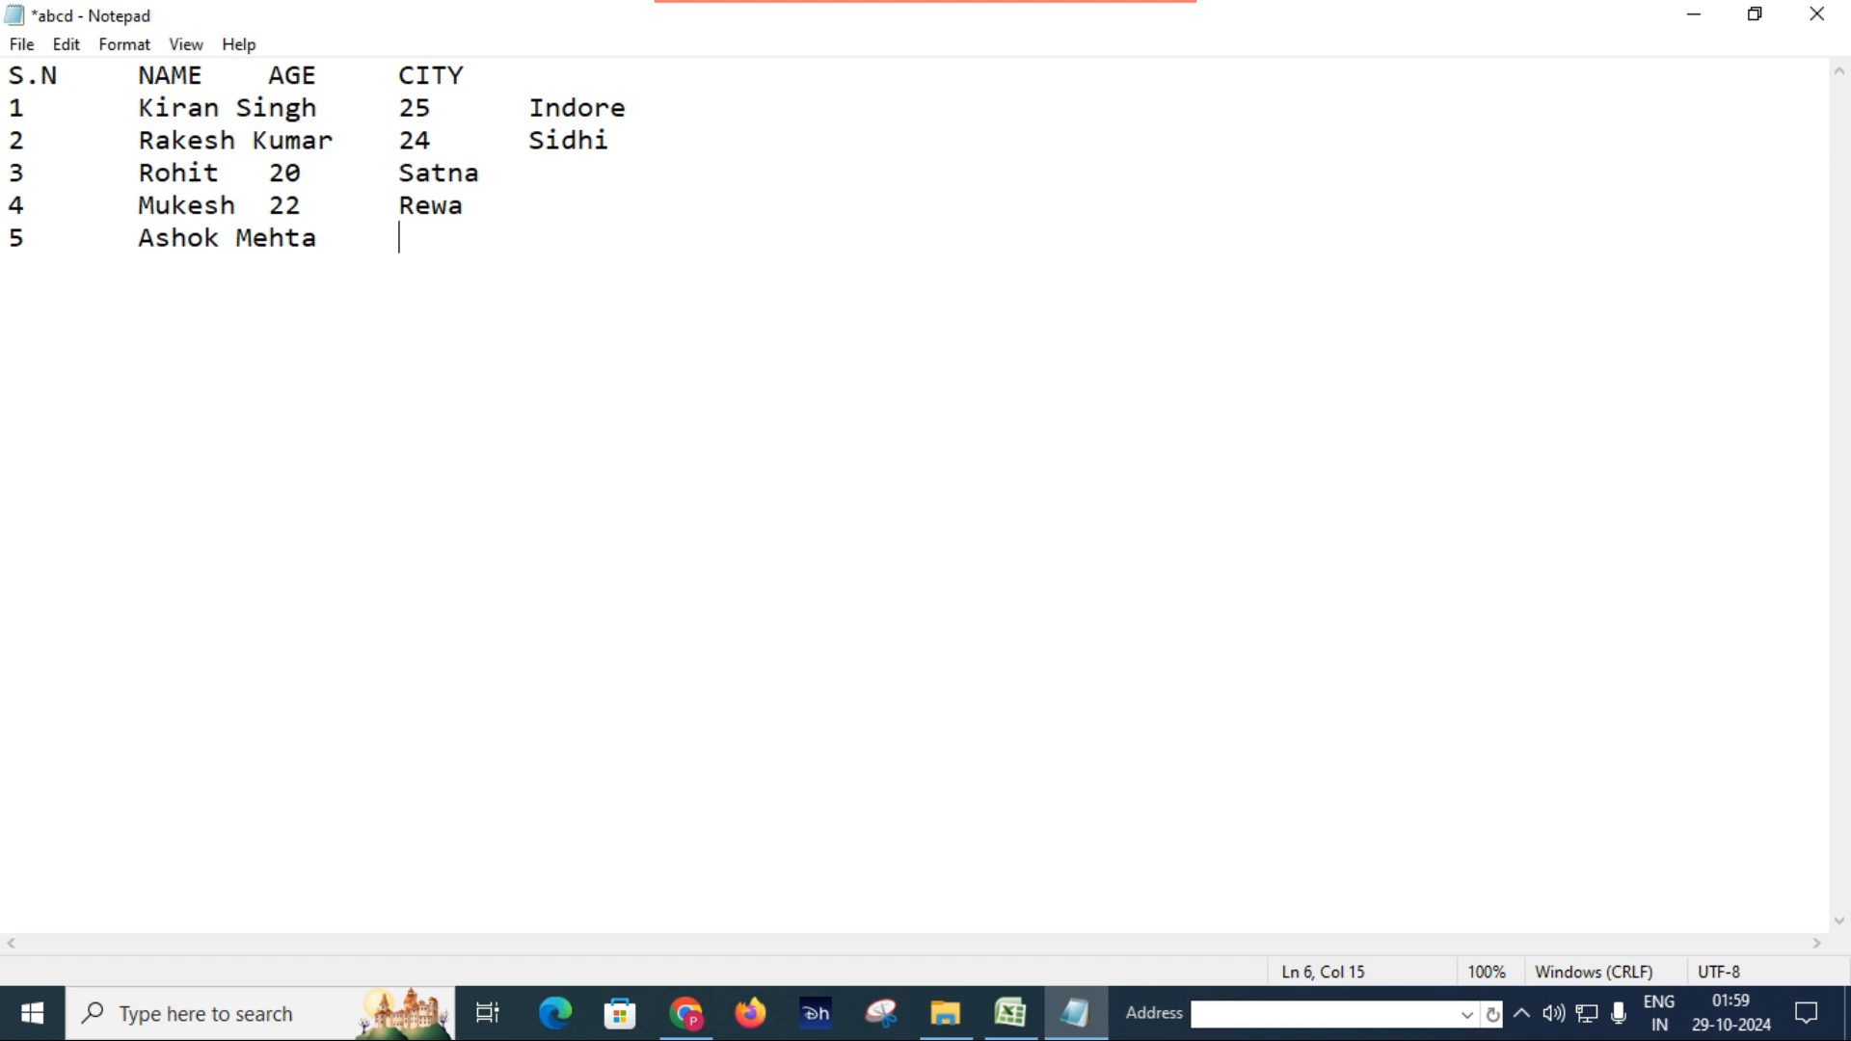
type("32")
key("Tab")
type("Jabalpur")
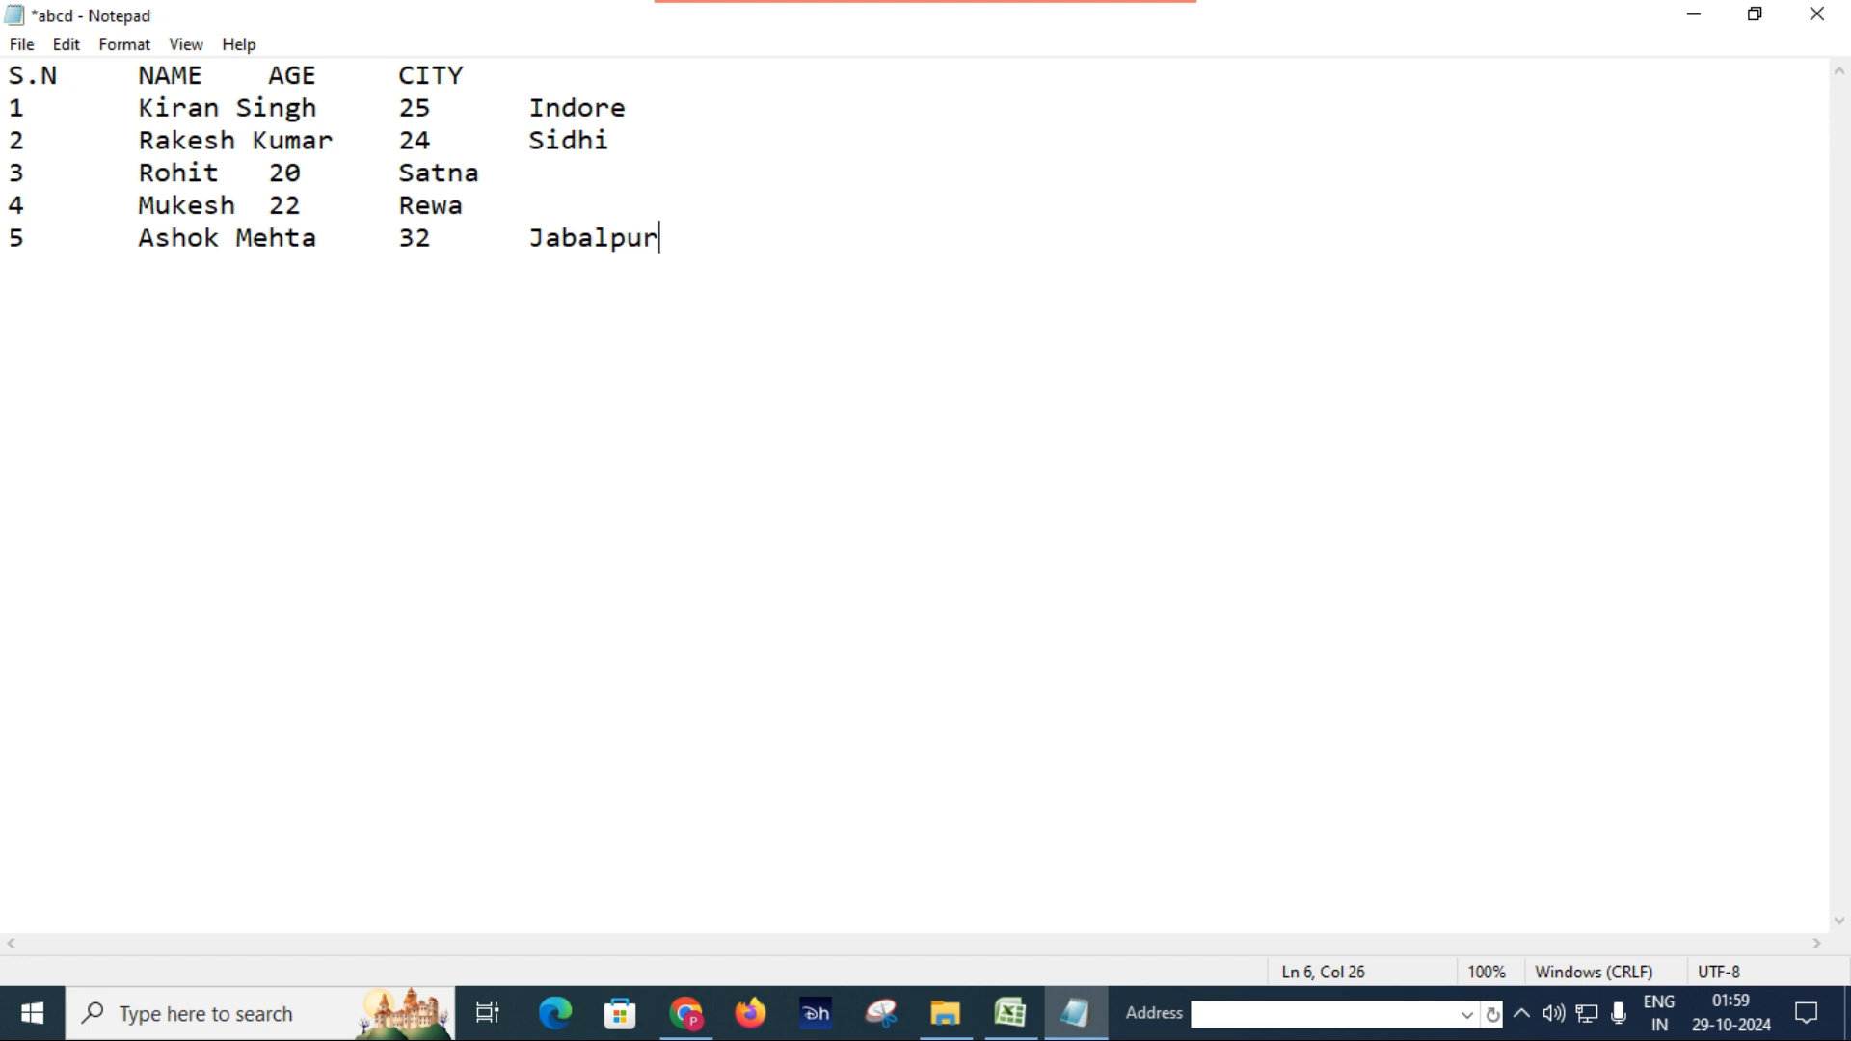
Save the abcd text file, close Notepad and switch back to the Excel workbook.
key("ctrl+s")
left_click(1831, 17)
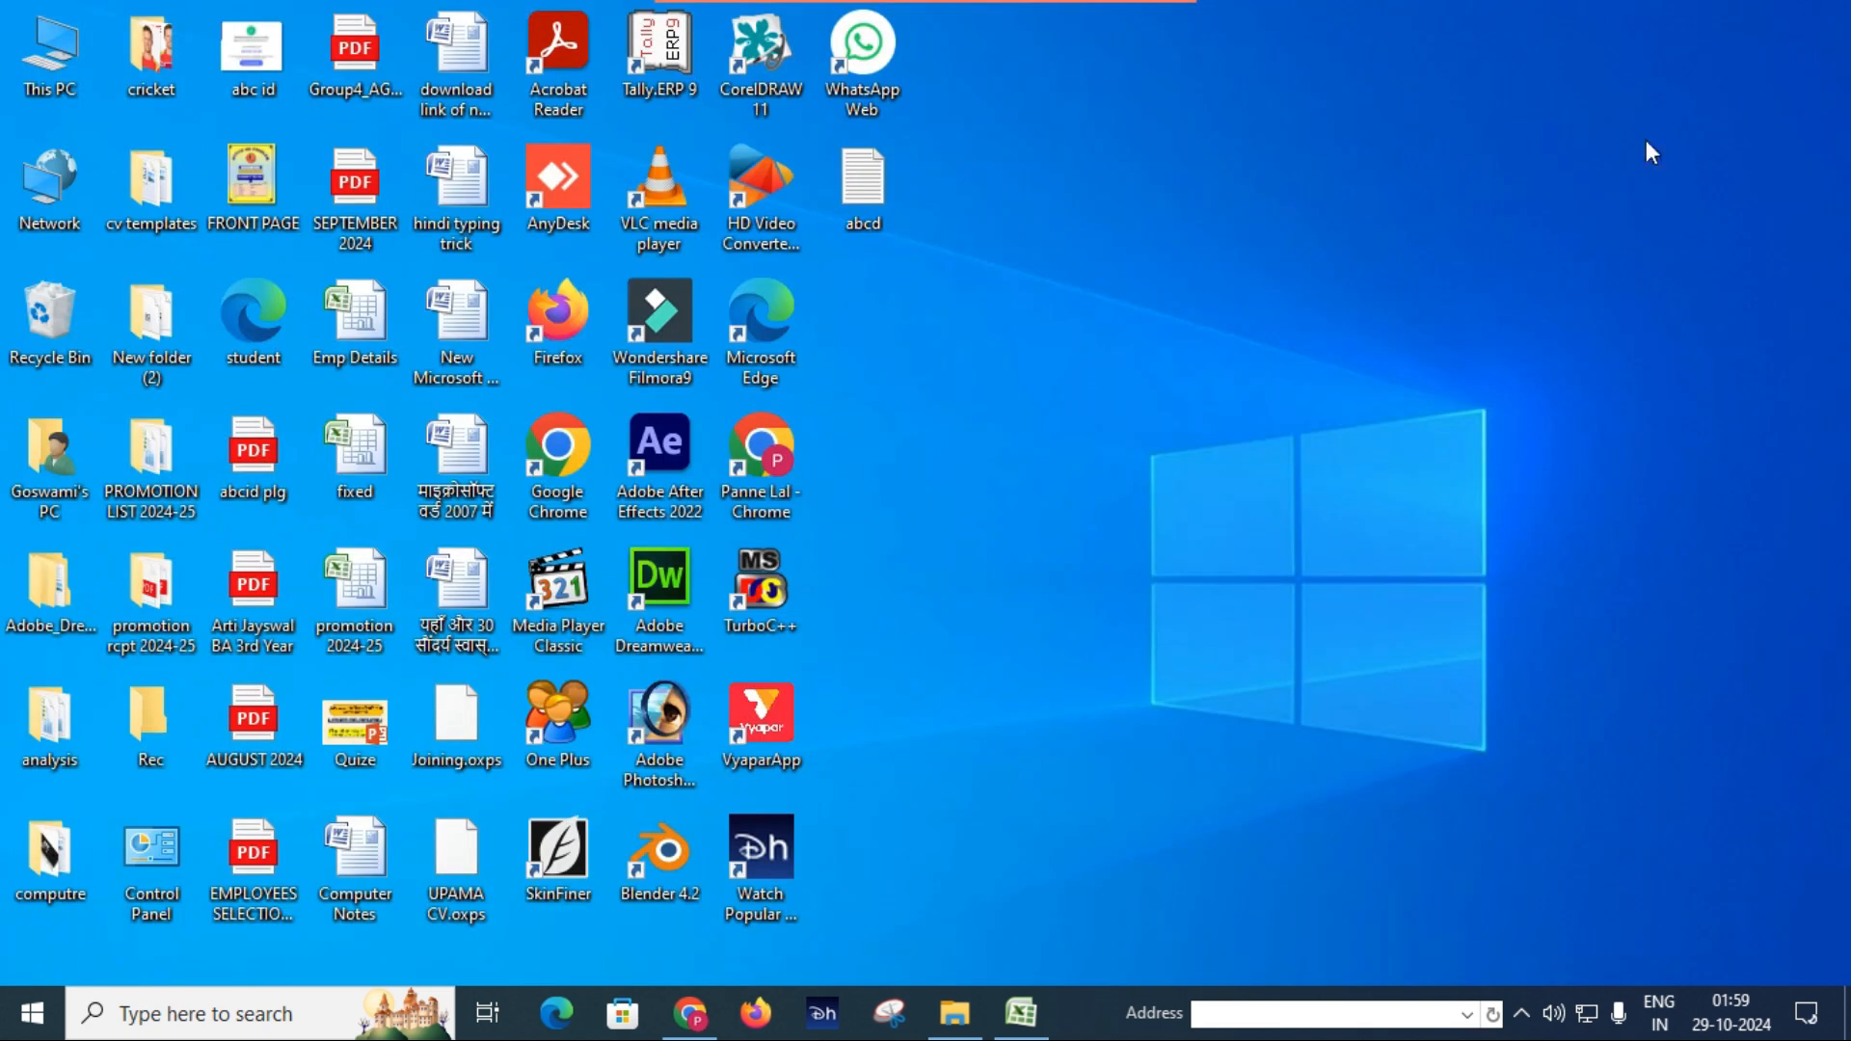
left_click(1028, 1029)
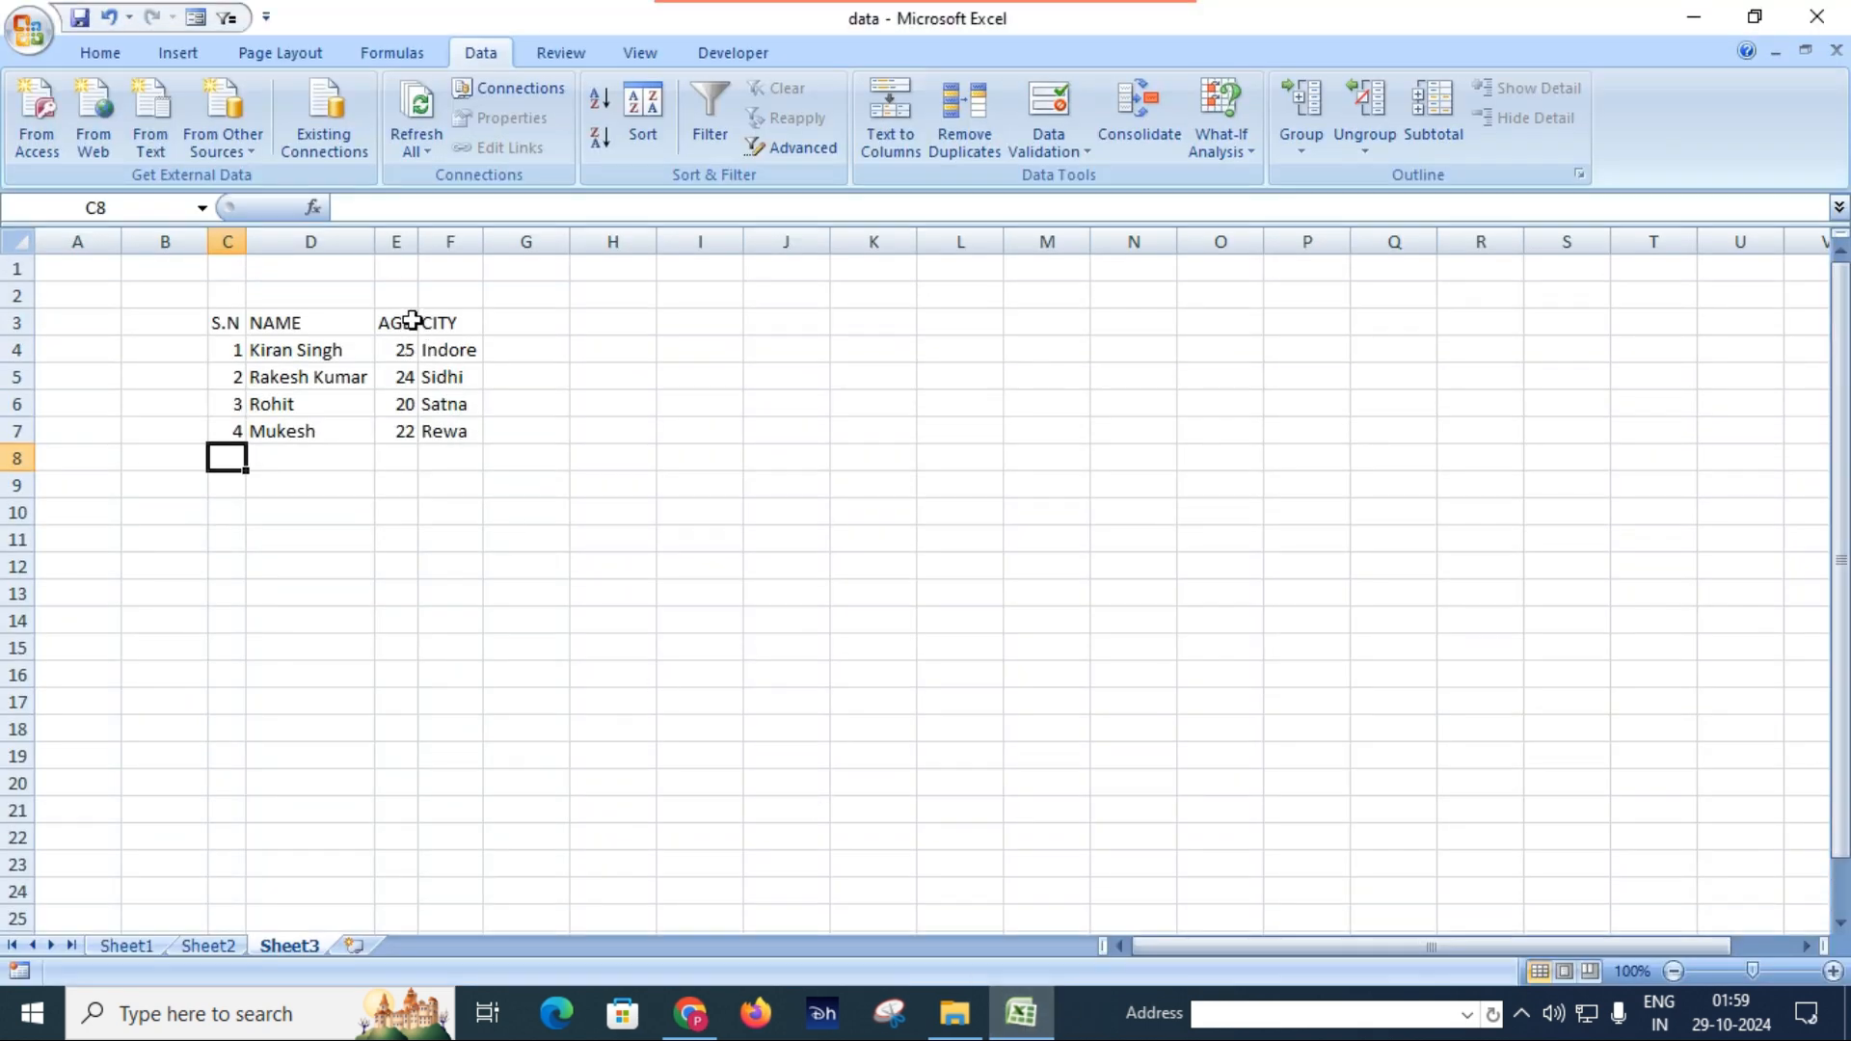
Refresh all data connections in the workbook, choosing the abcd text file on the Desktop as the source to reimport.
left_click(428, 154)
left_click(427, 154)
left_click(428, 157)
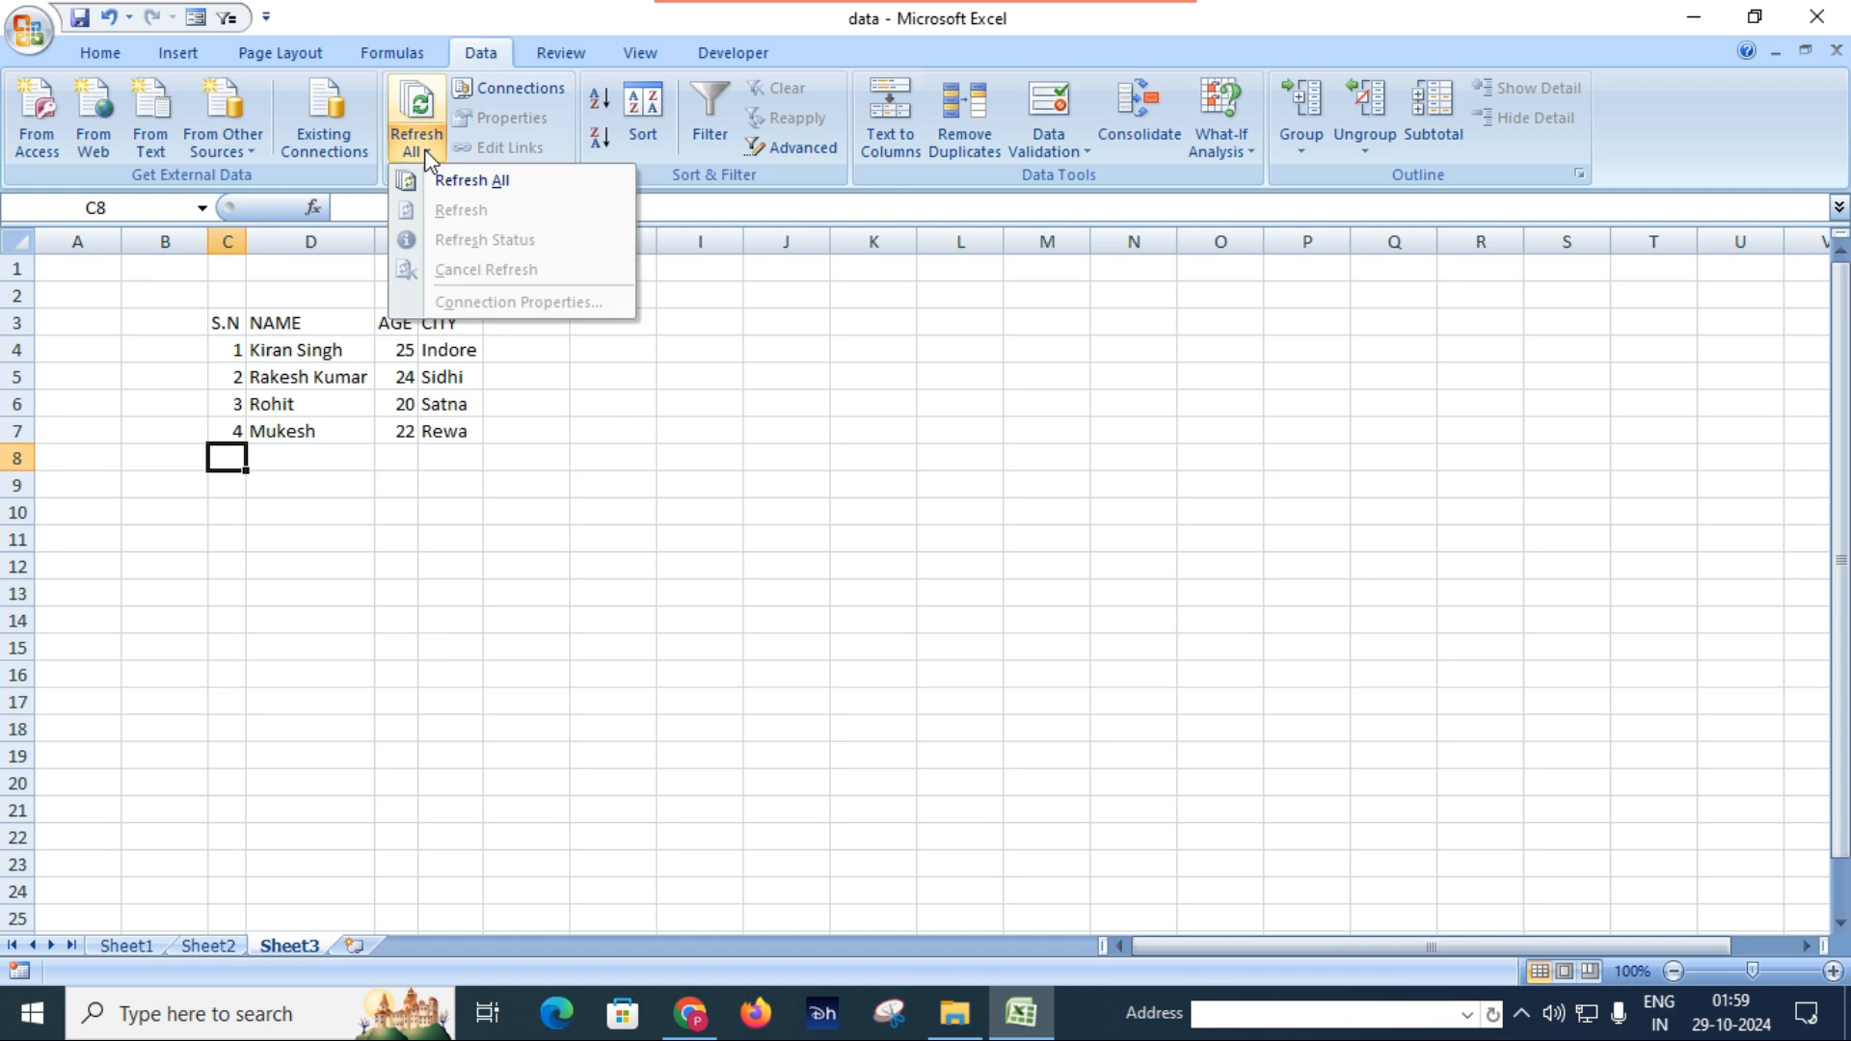
left_click(455, 181)
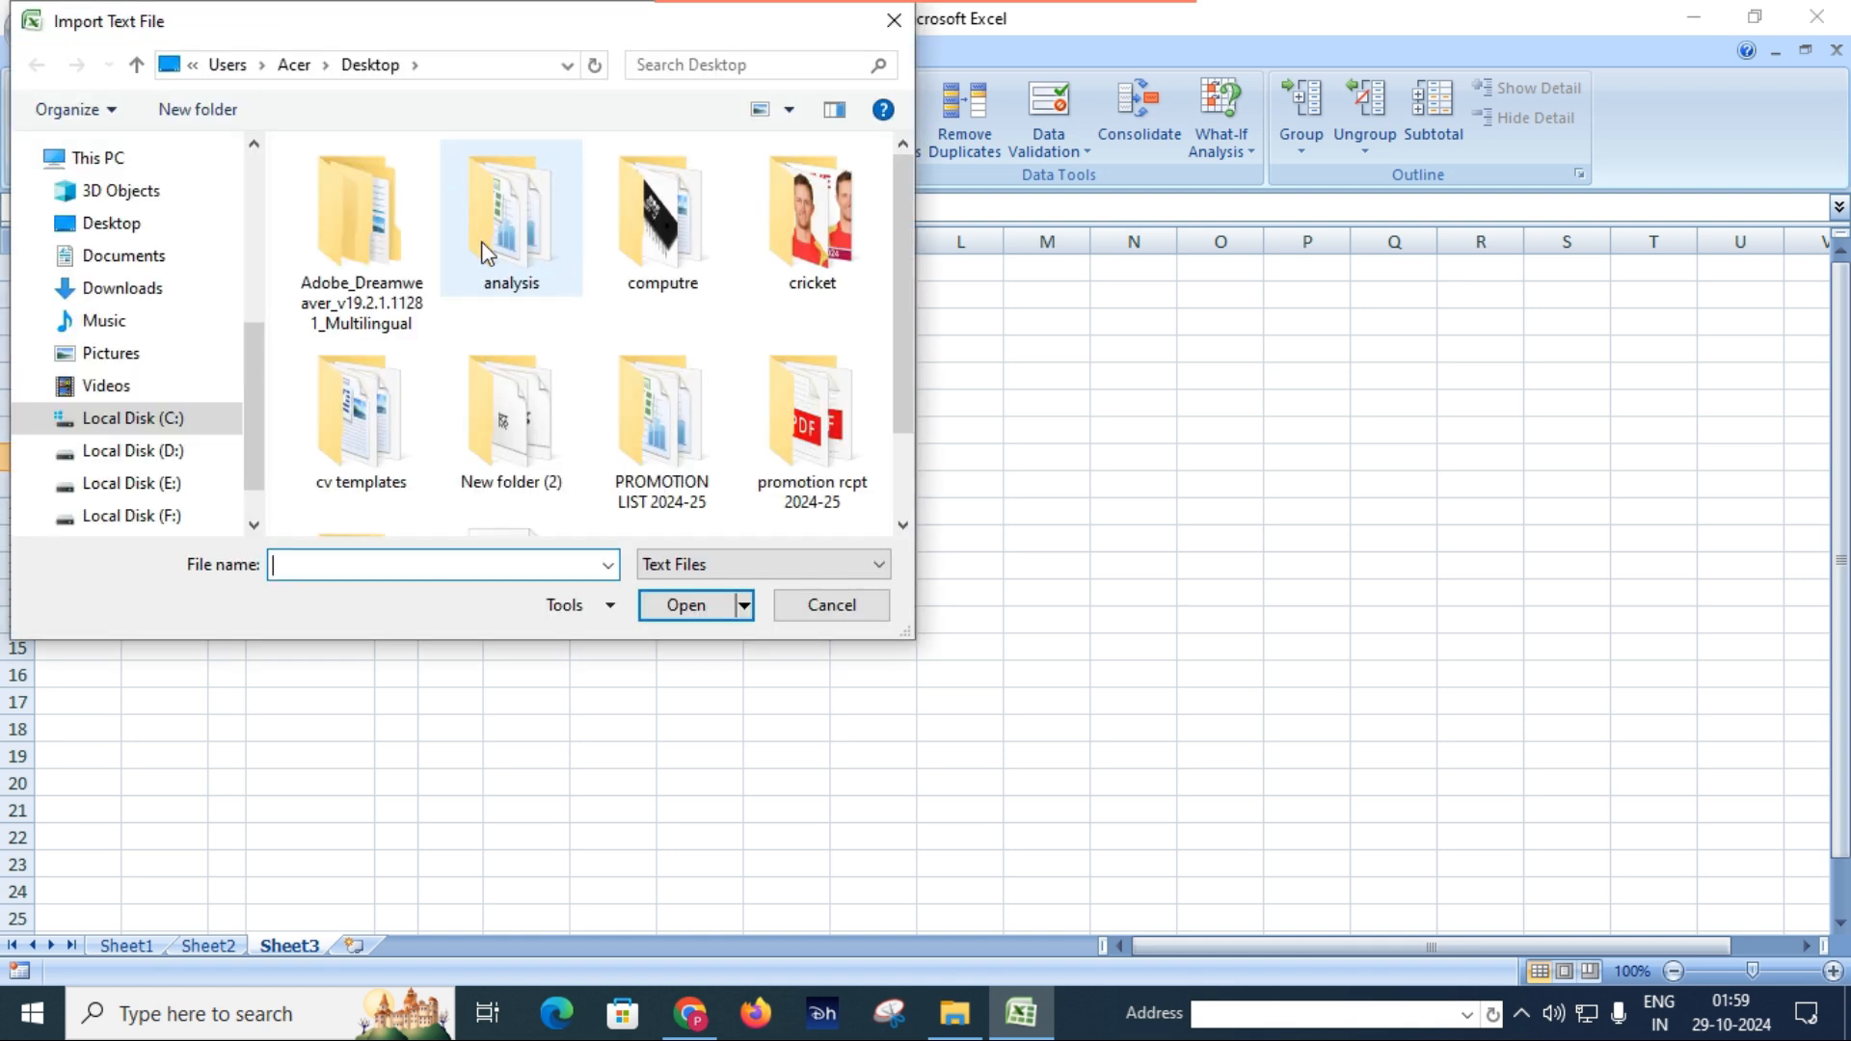
left_click_drag(904, 322, 900, 419)
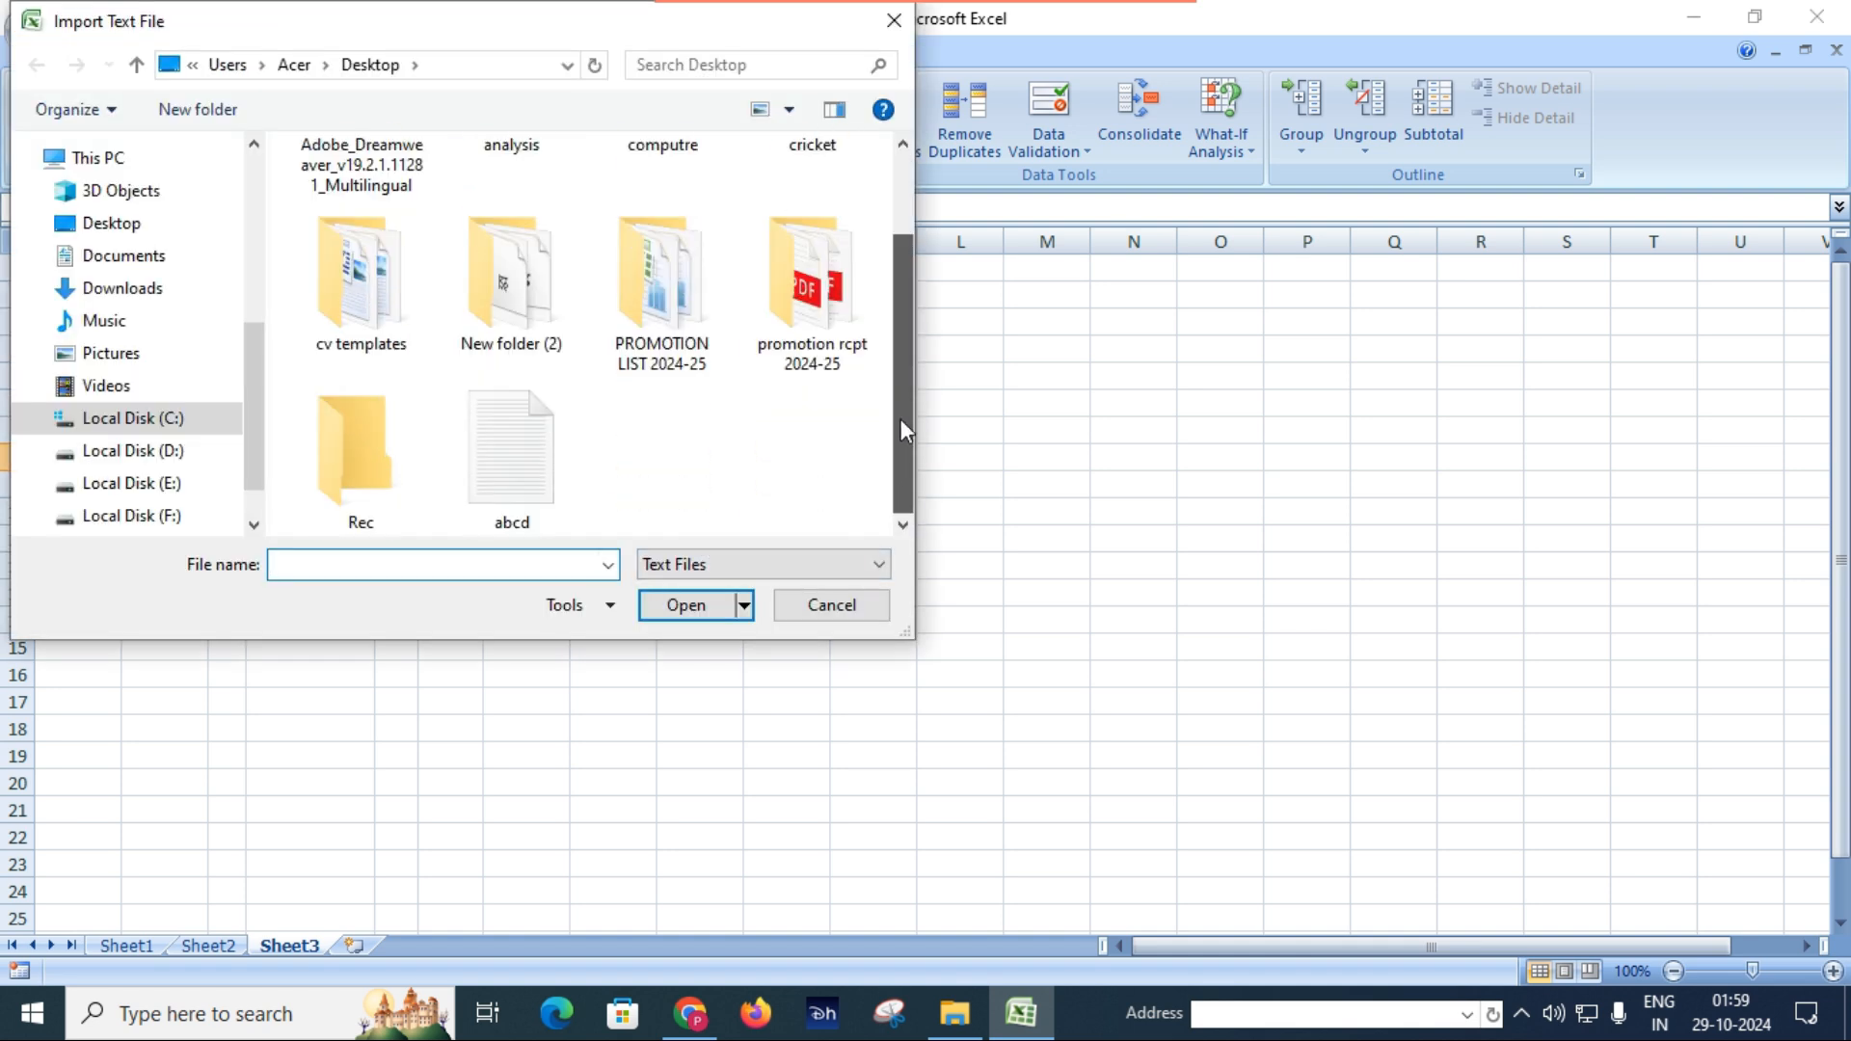
left_click(511, 461)
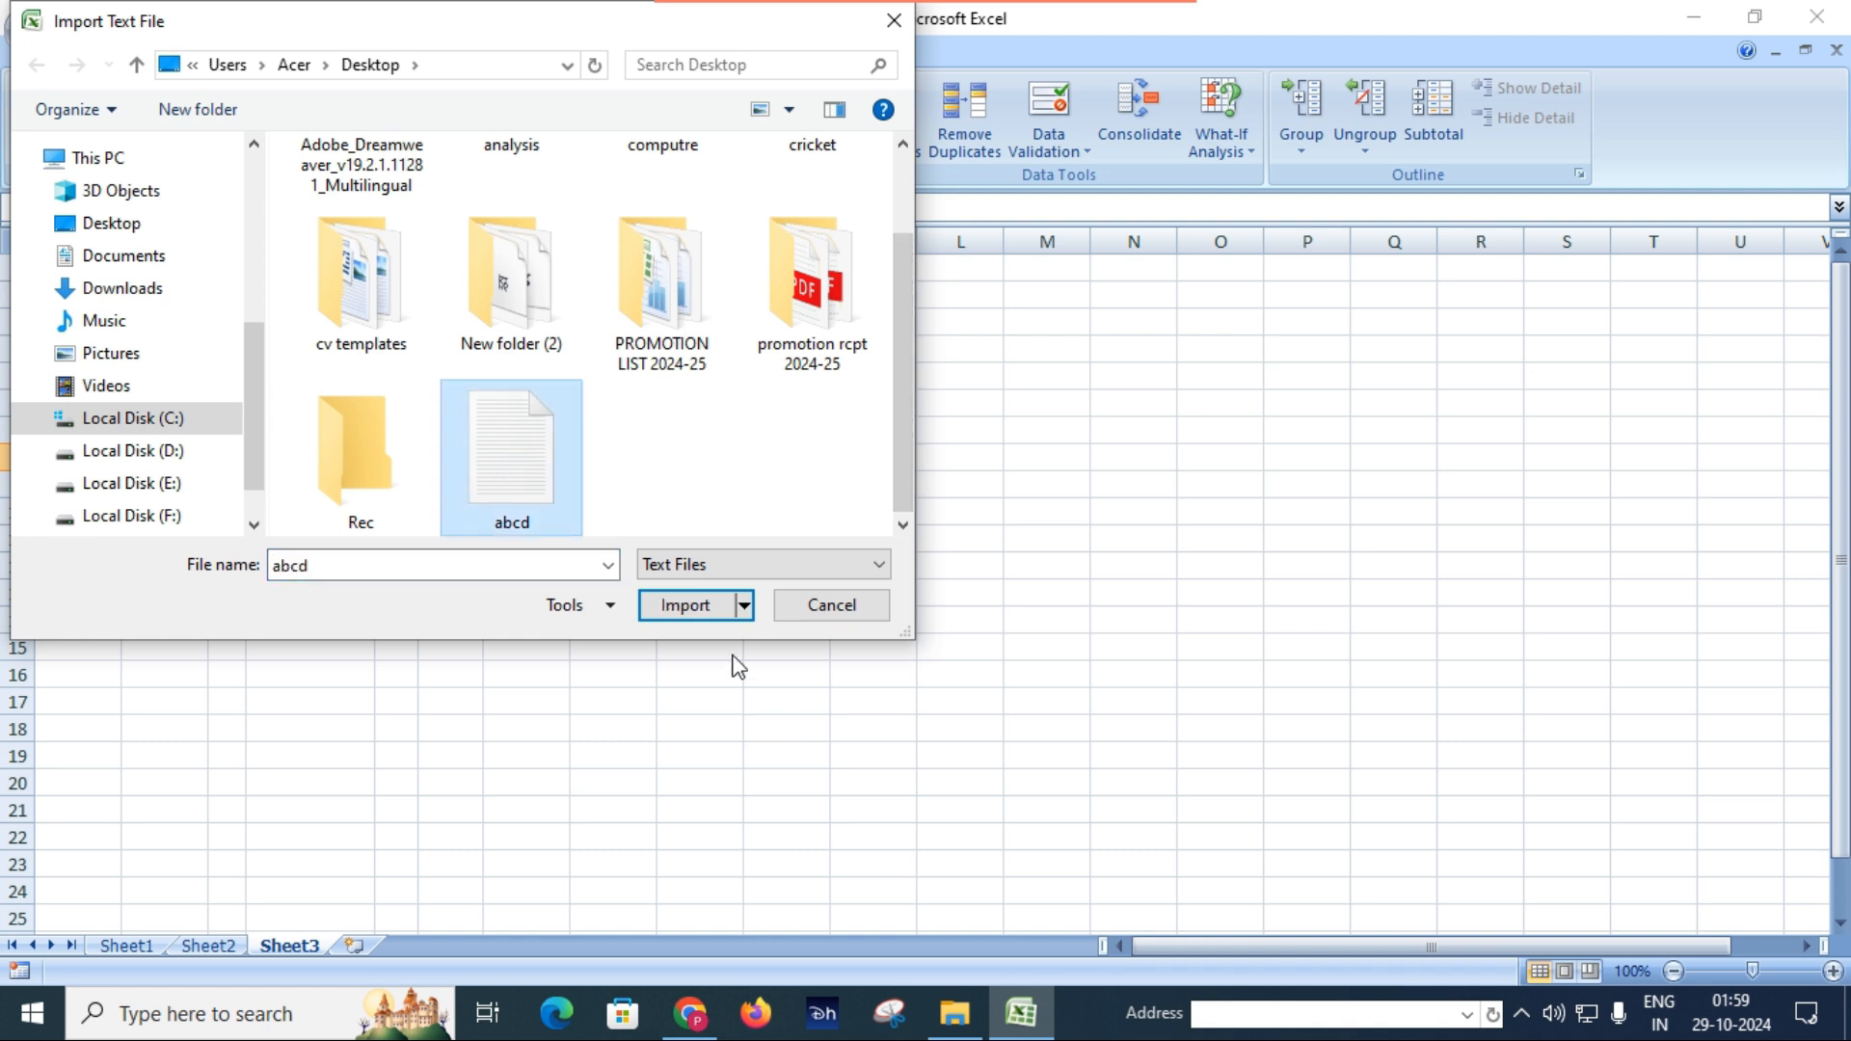
left_click(702, 609)
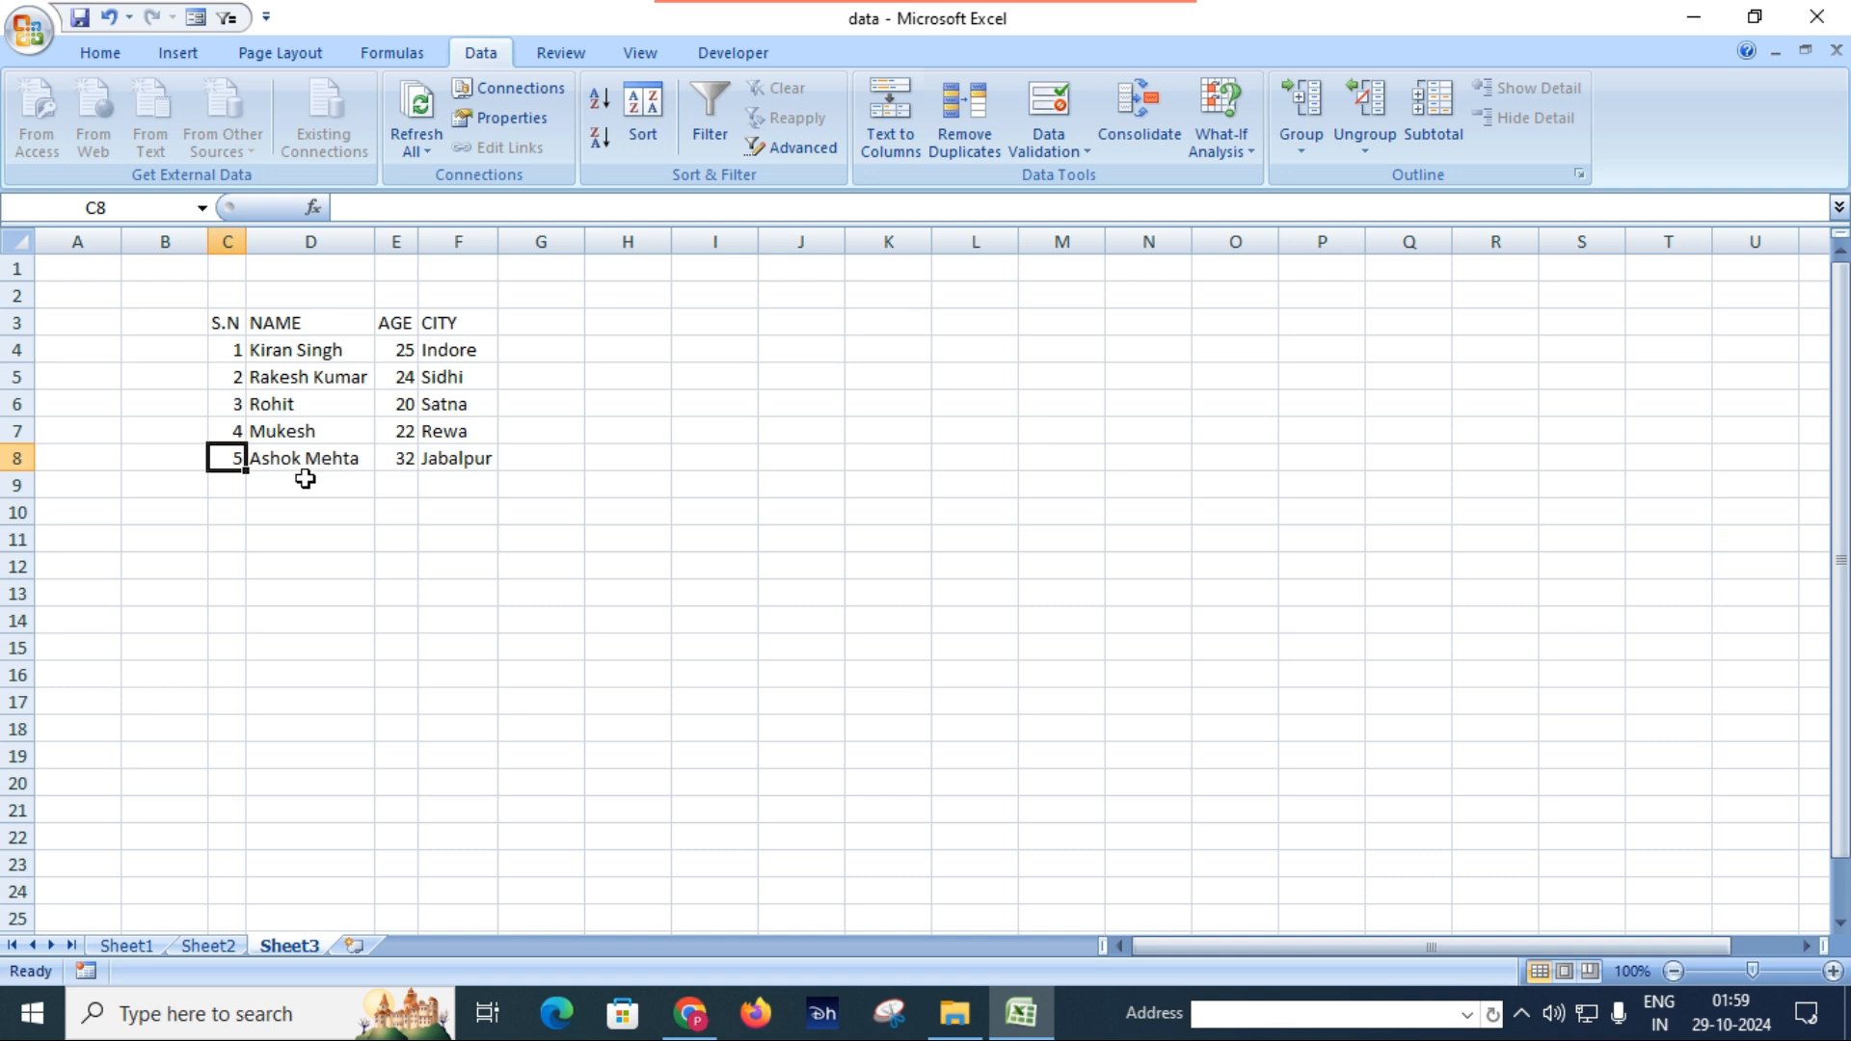
left_click(305, 479)
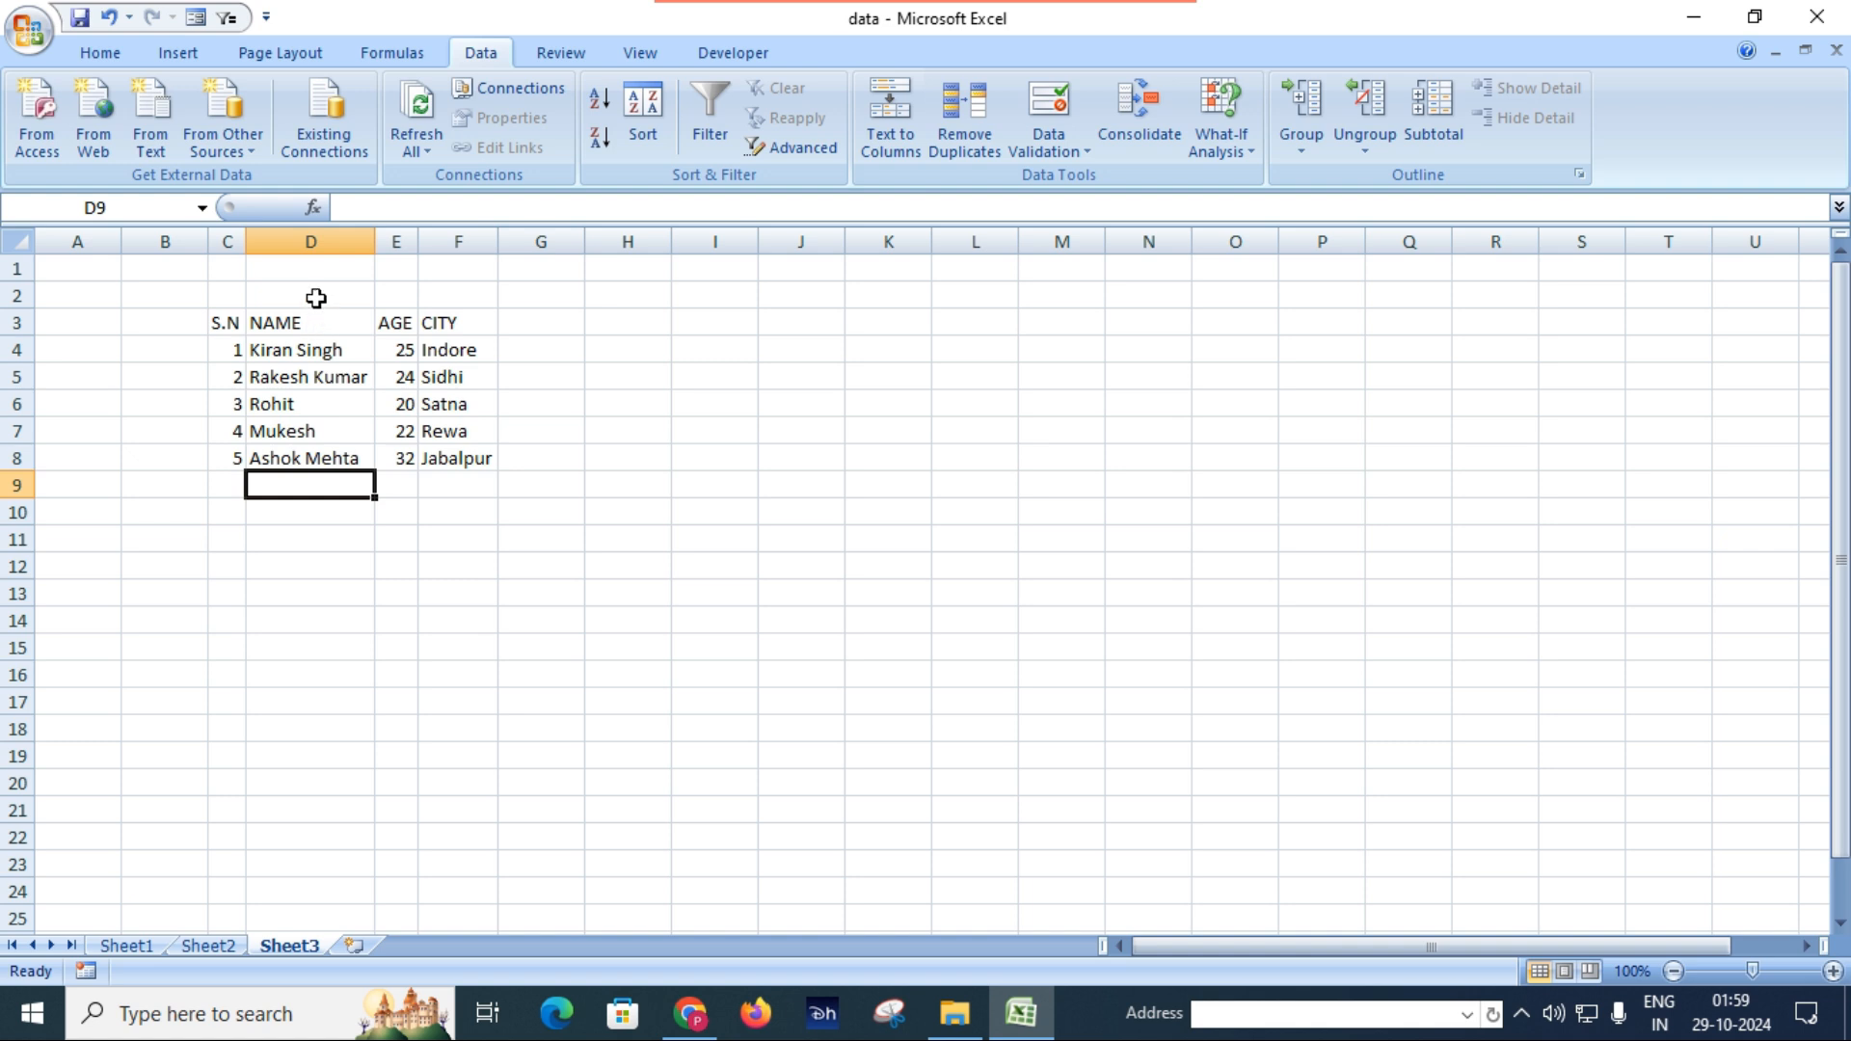
Review the other external data sources available for import and add a blank worksheet after Sheet3.
left_click(255, 165)
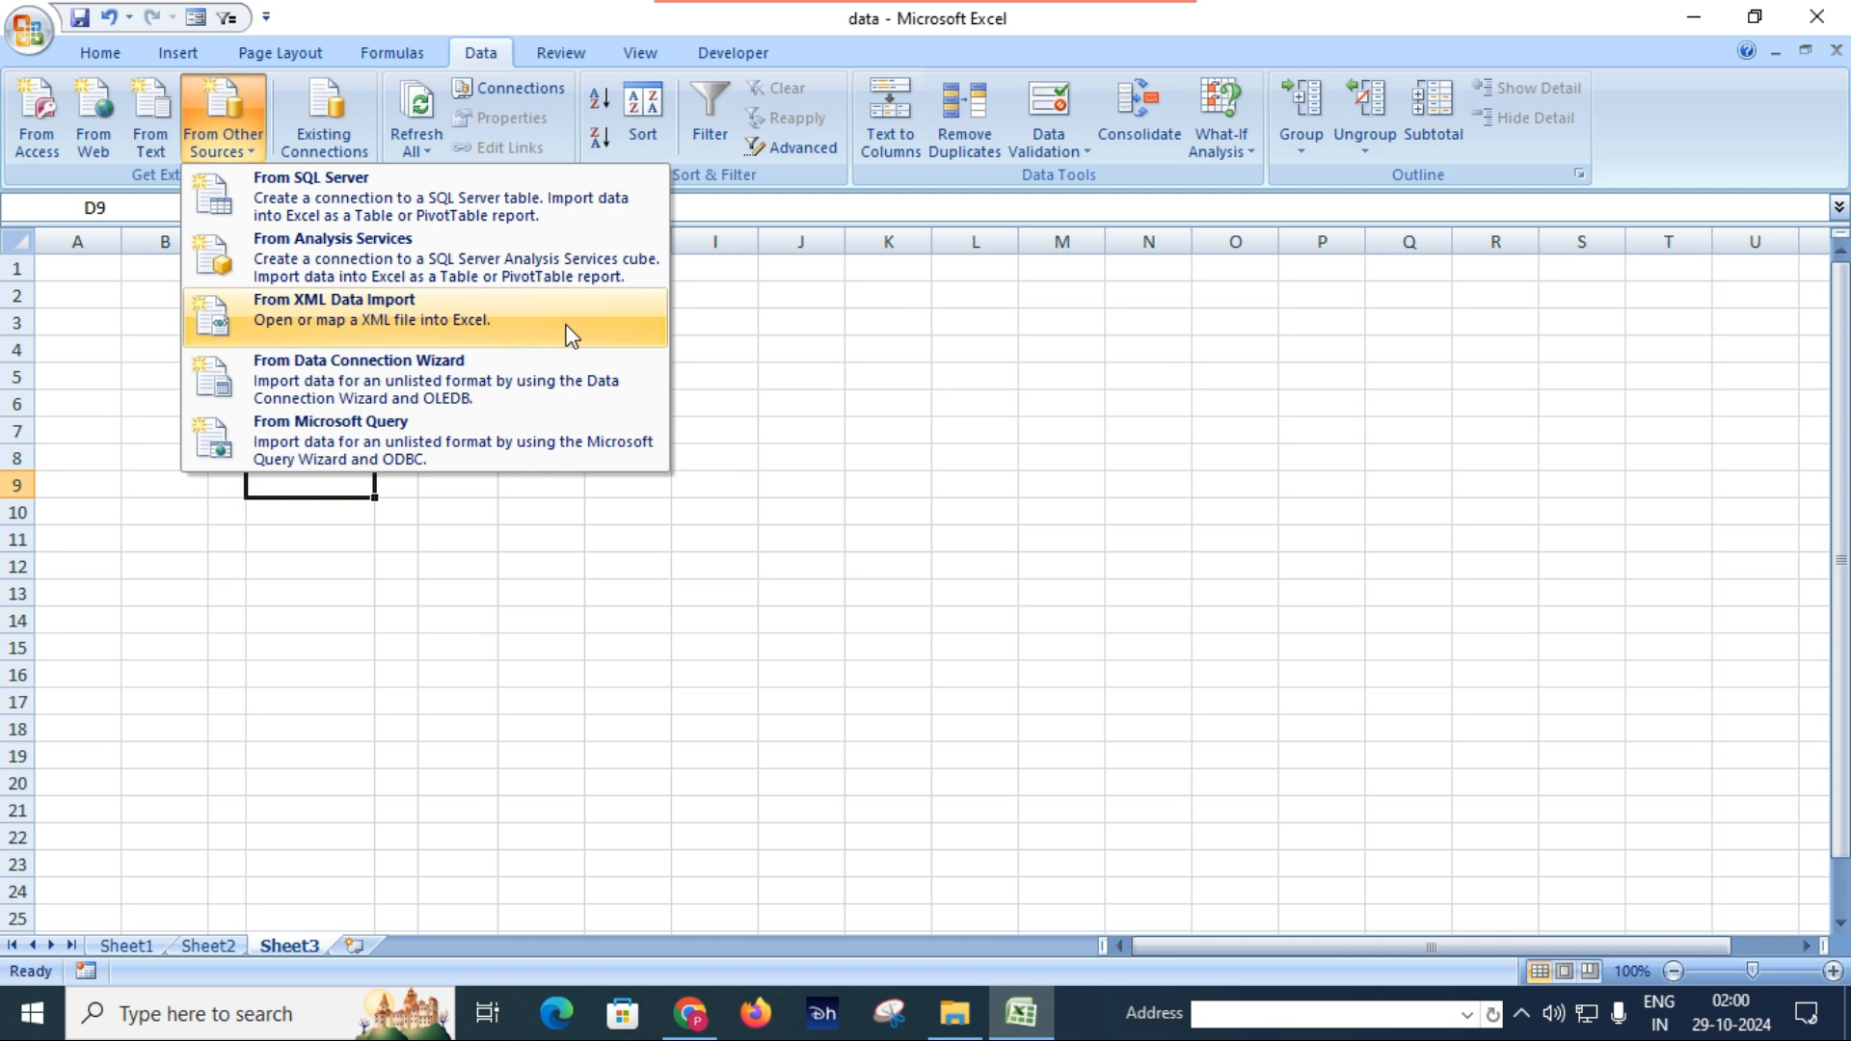
left_click(755, 378)
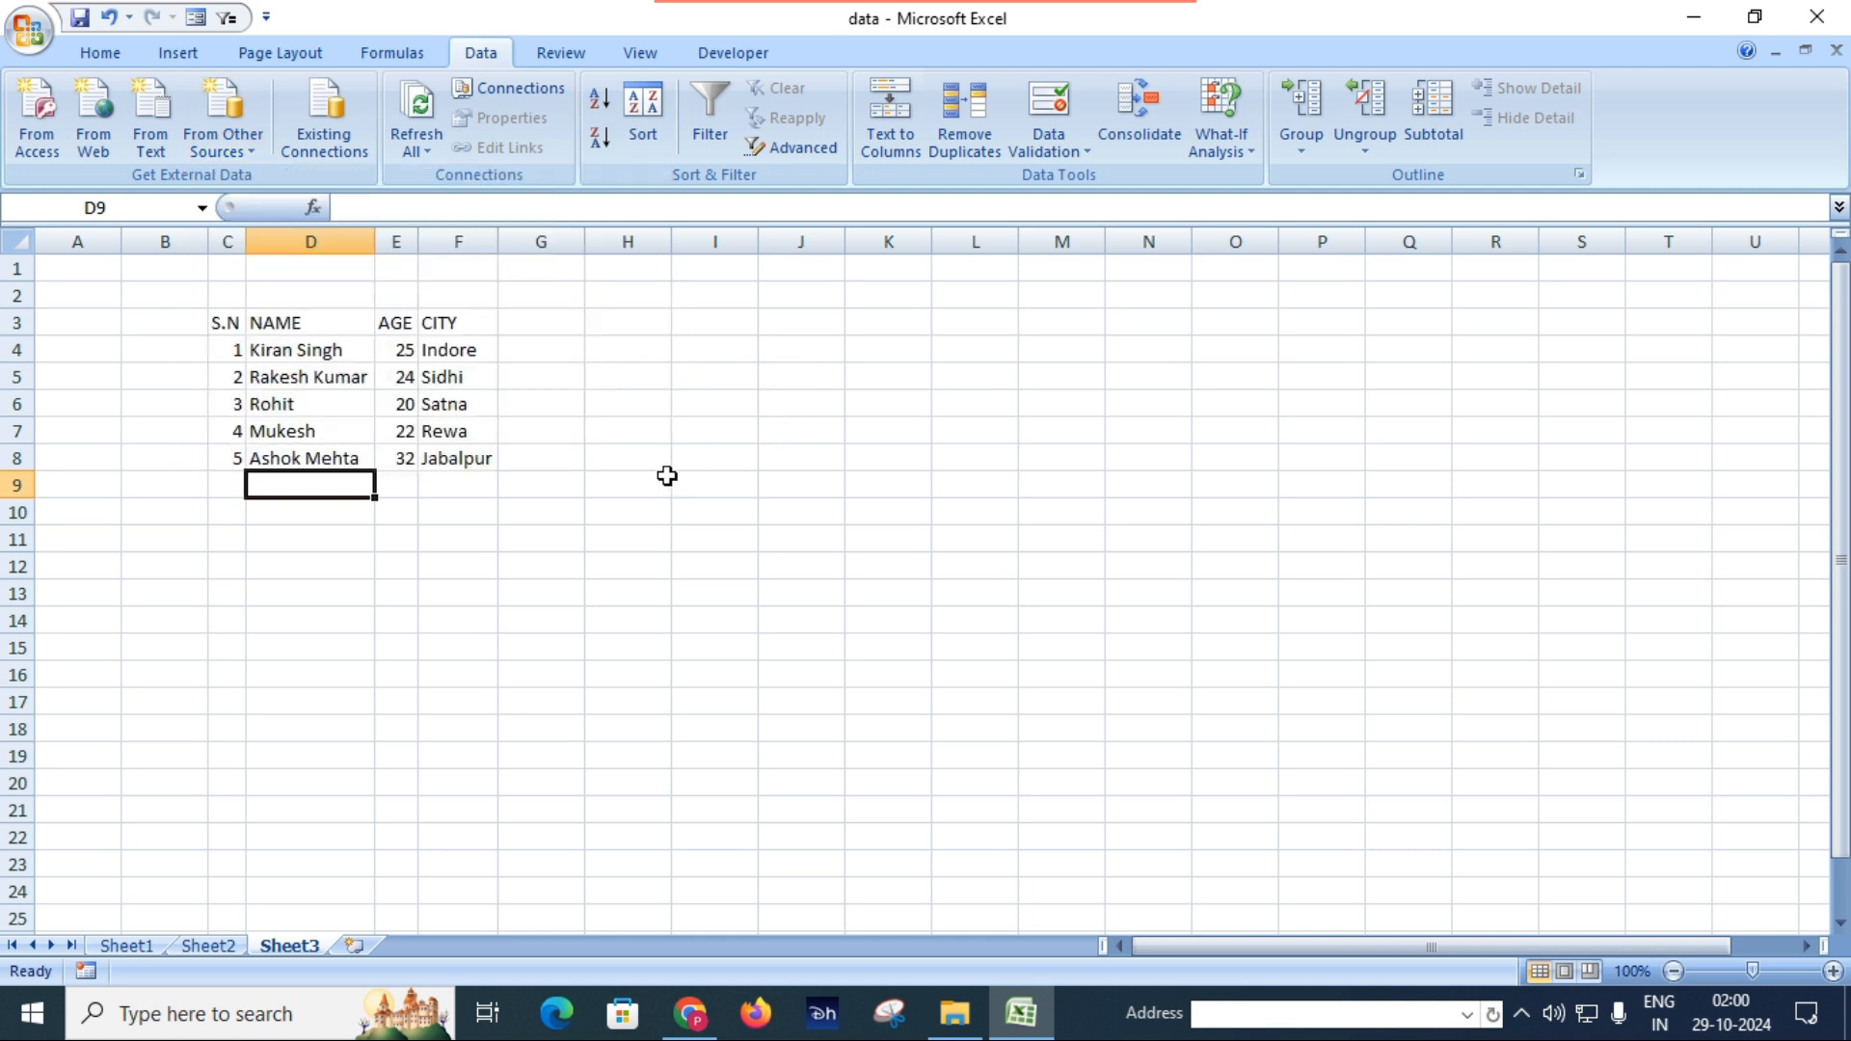
left_click(355, 946)
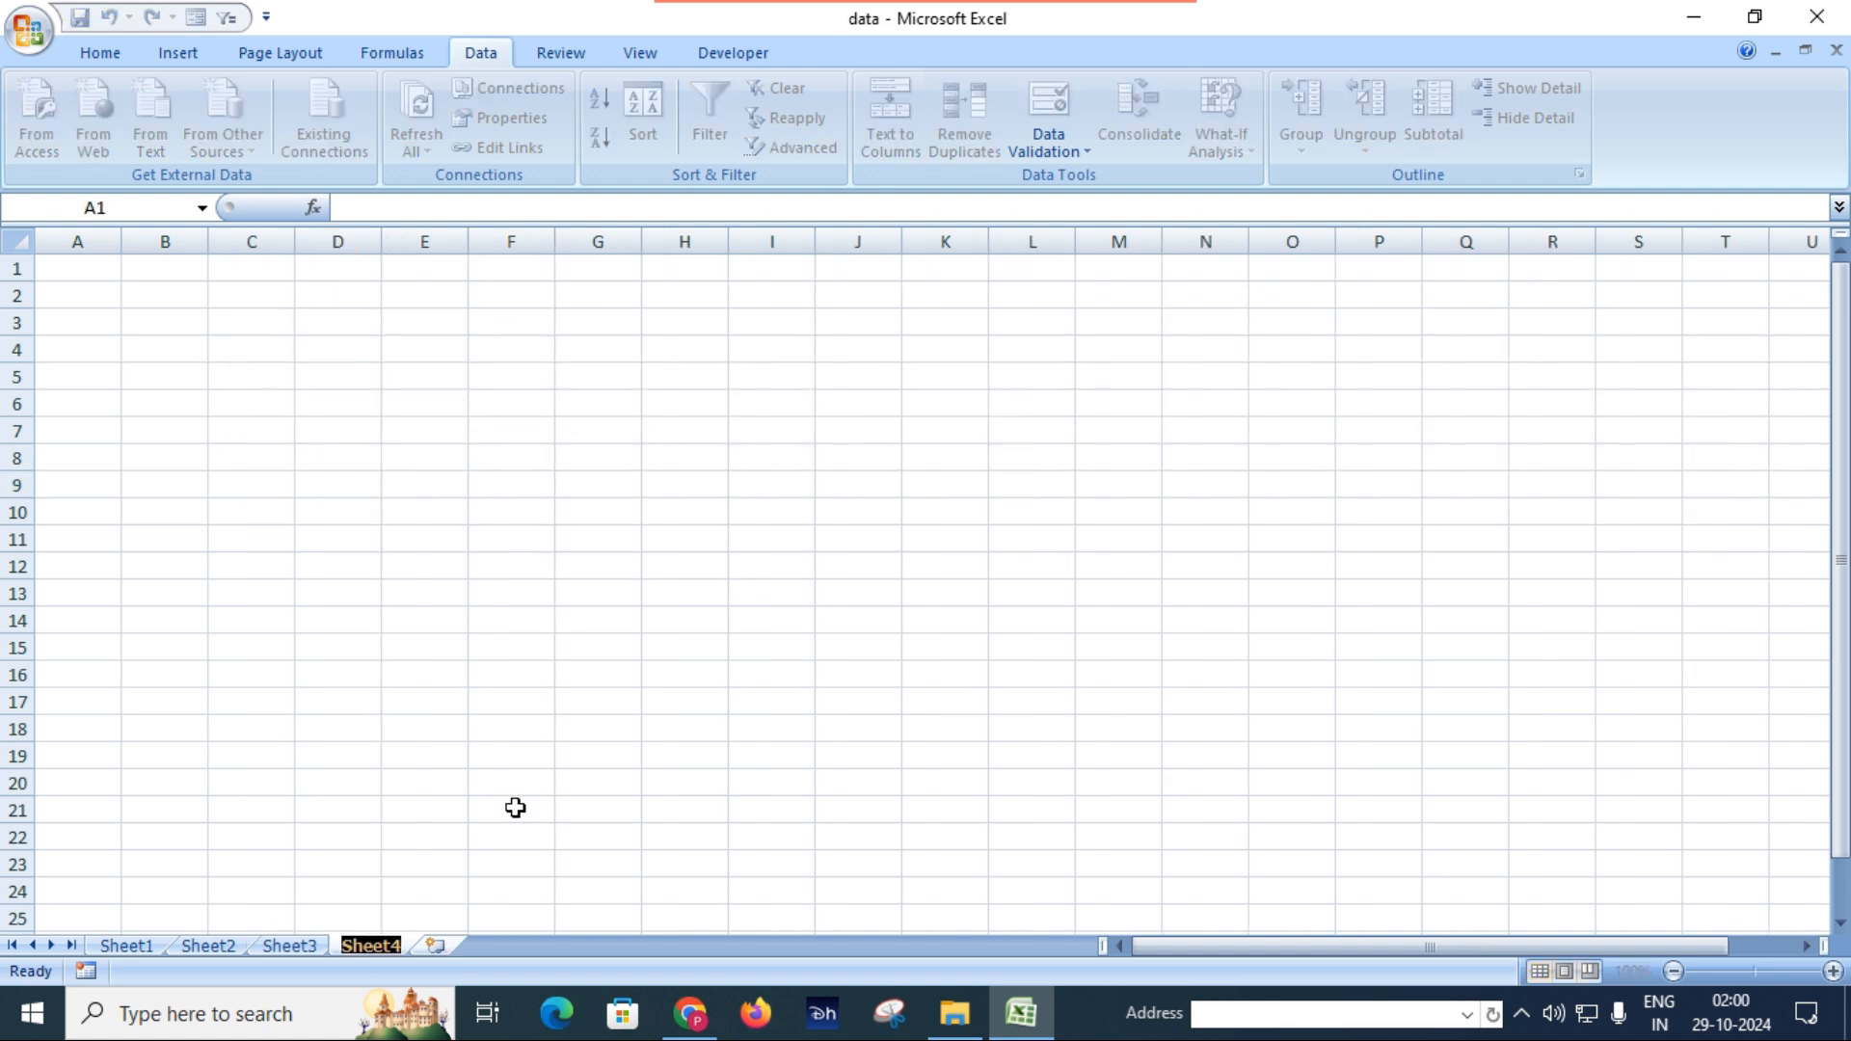
left_click(1238, 573)
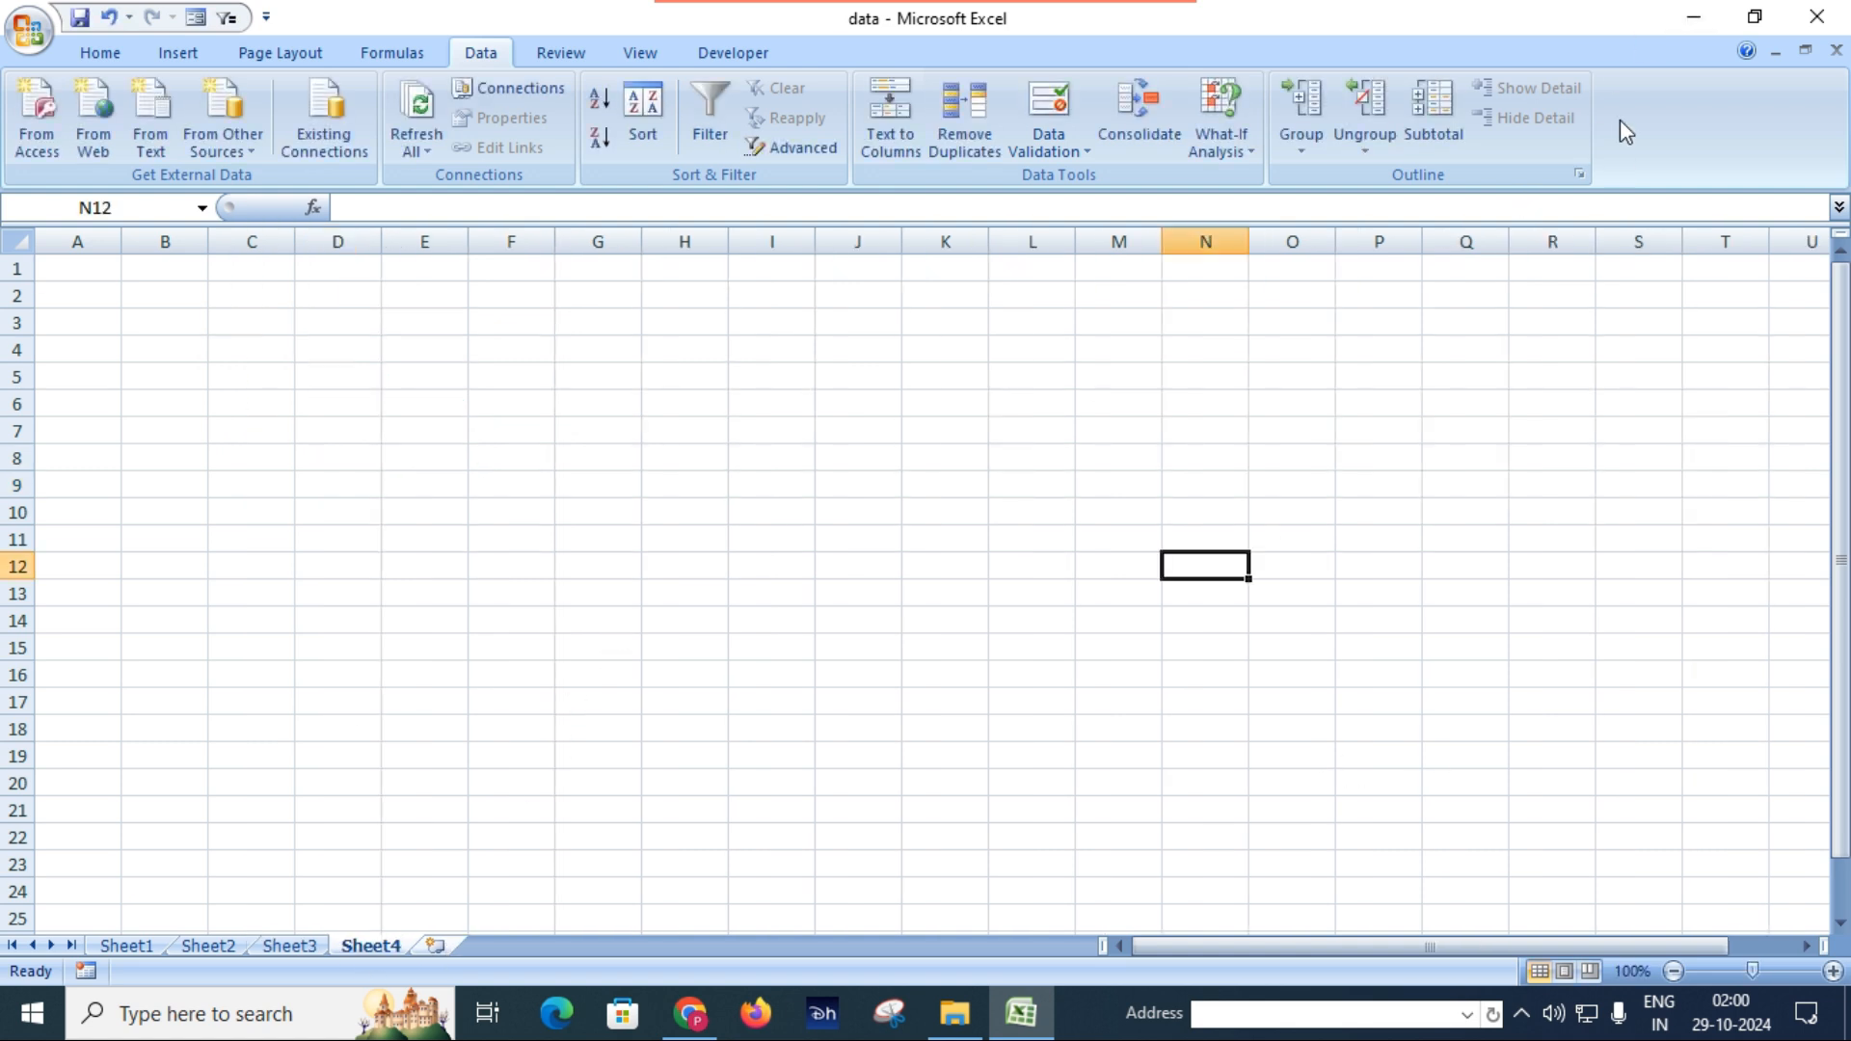
Minimize the workbook and open the student XML file from the desktop in a maximized Notepad window.
left_click(1697, 19)
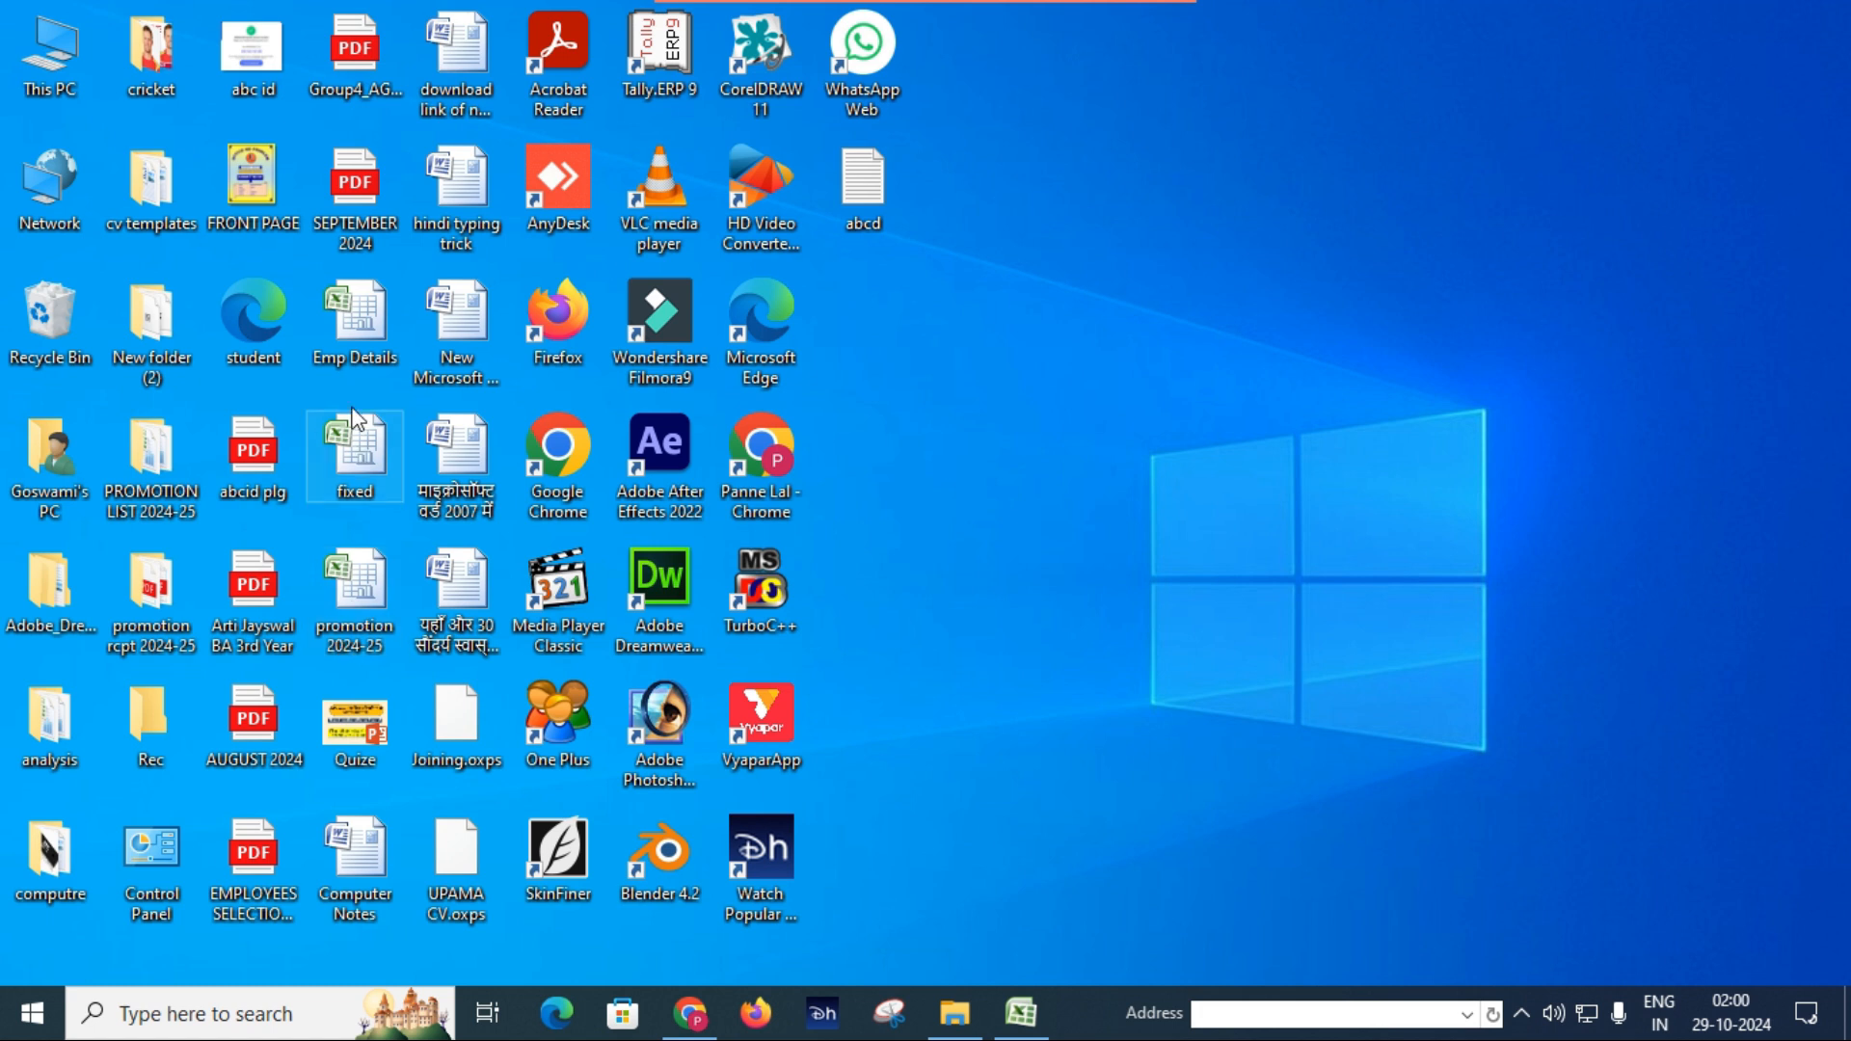
right_click(259, 323)
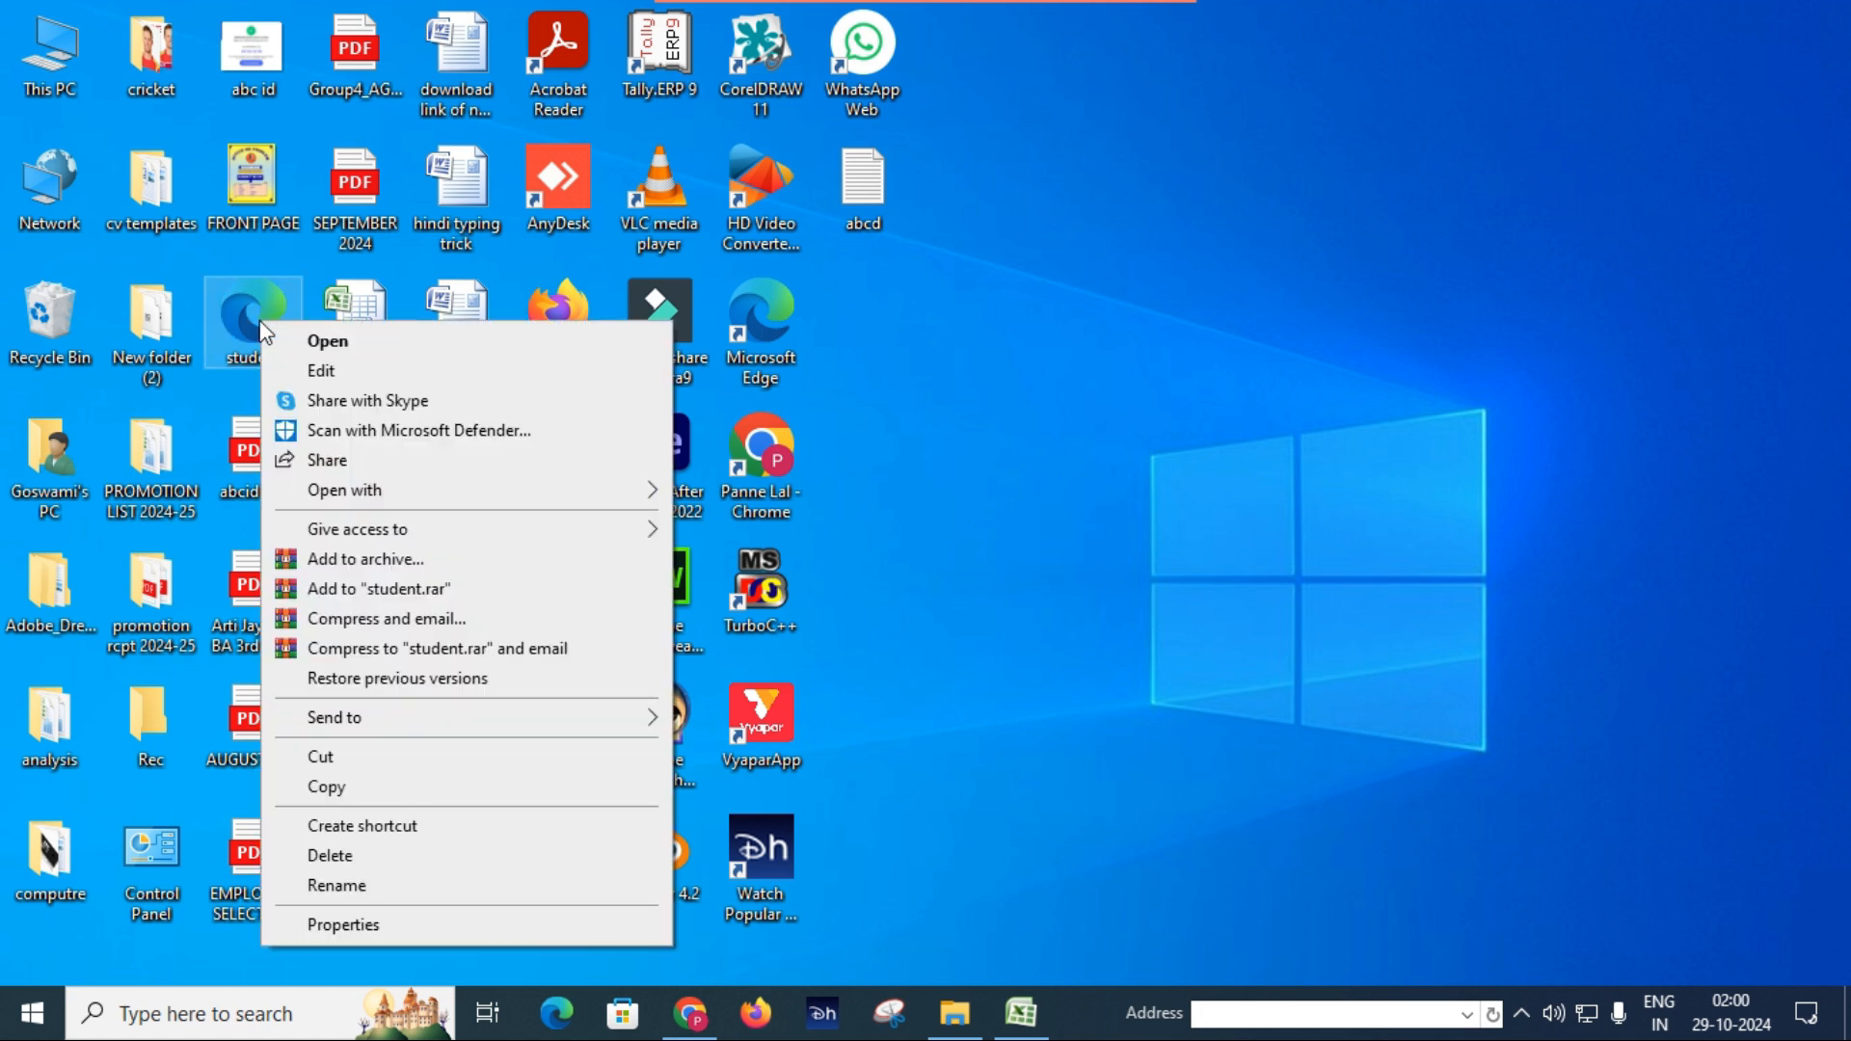
mouse_move(463, 494)
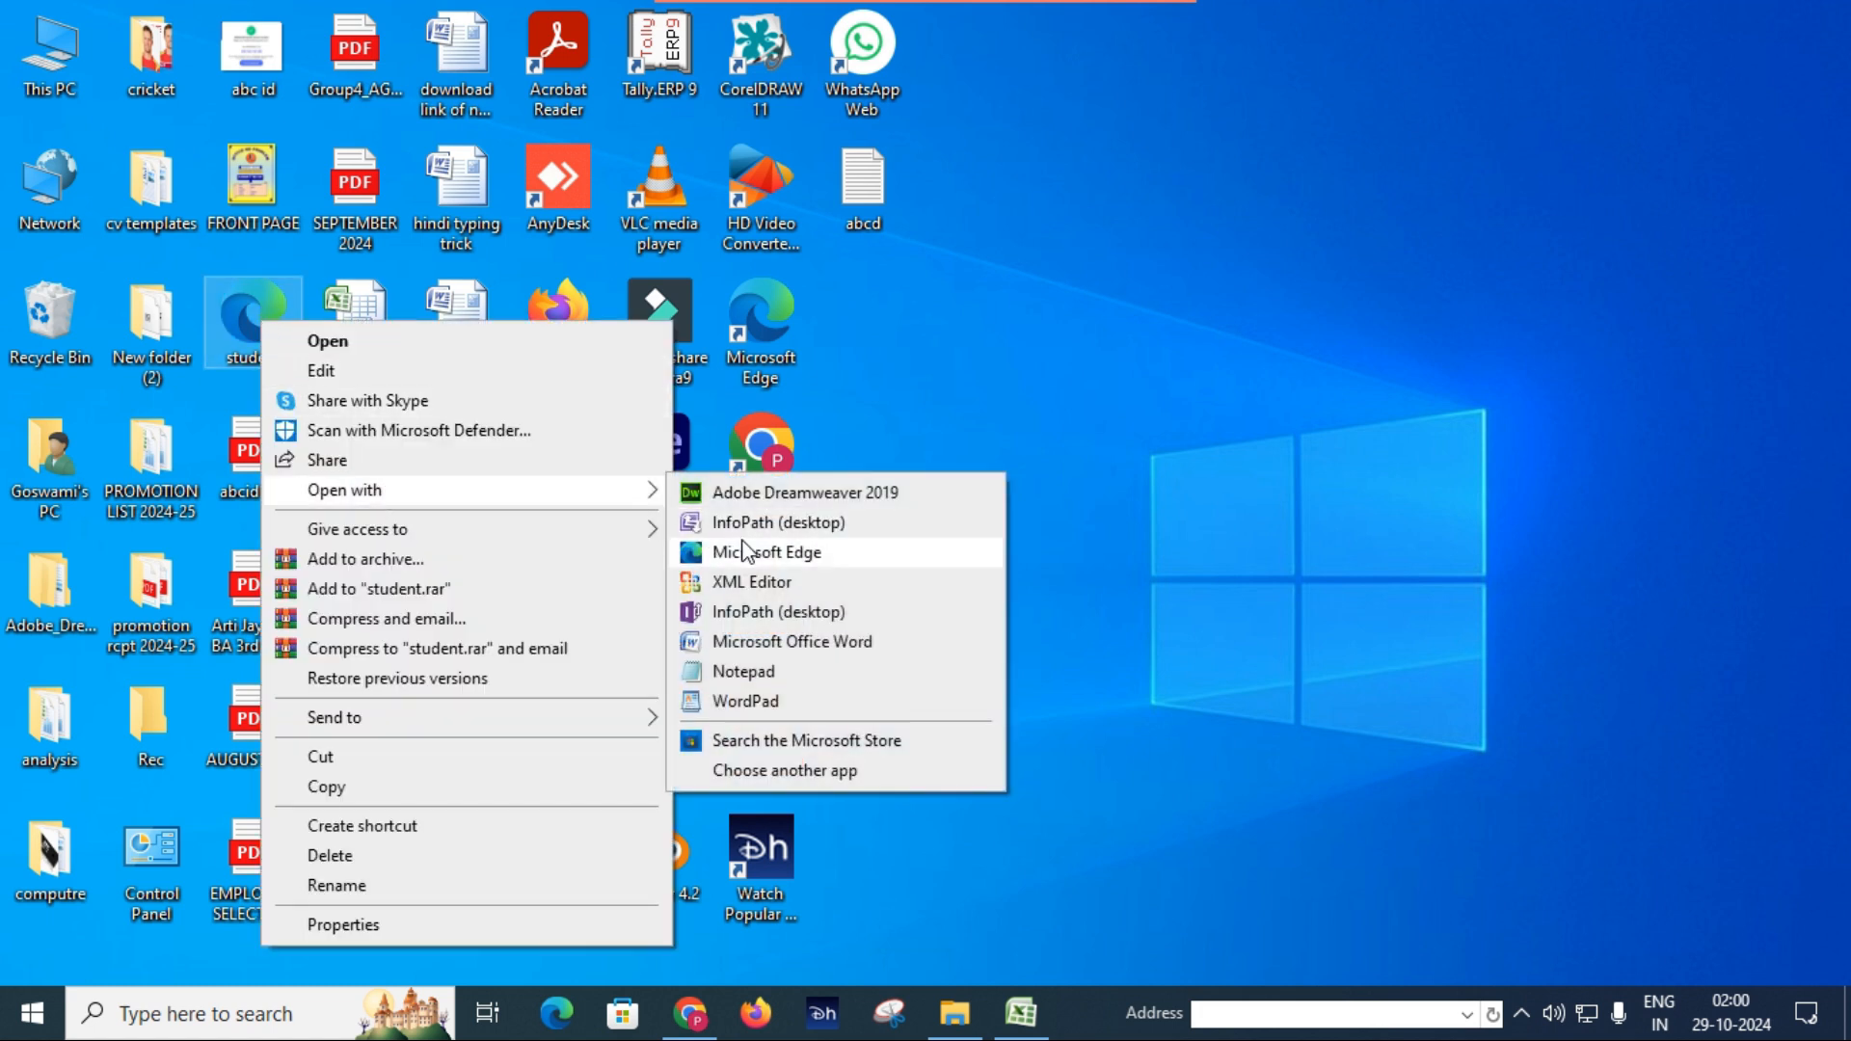
left_click(761, 675)
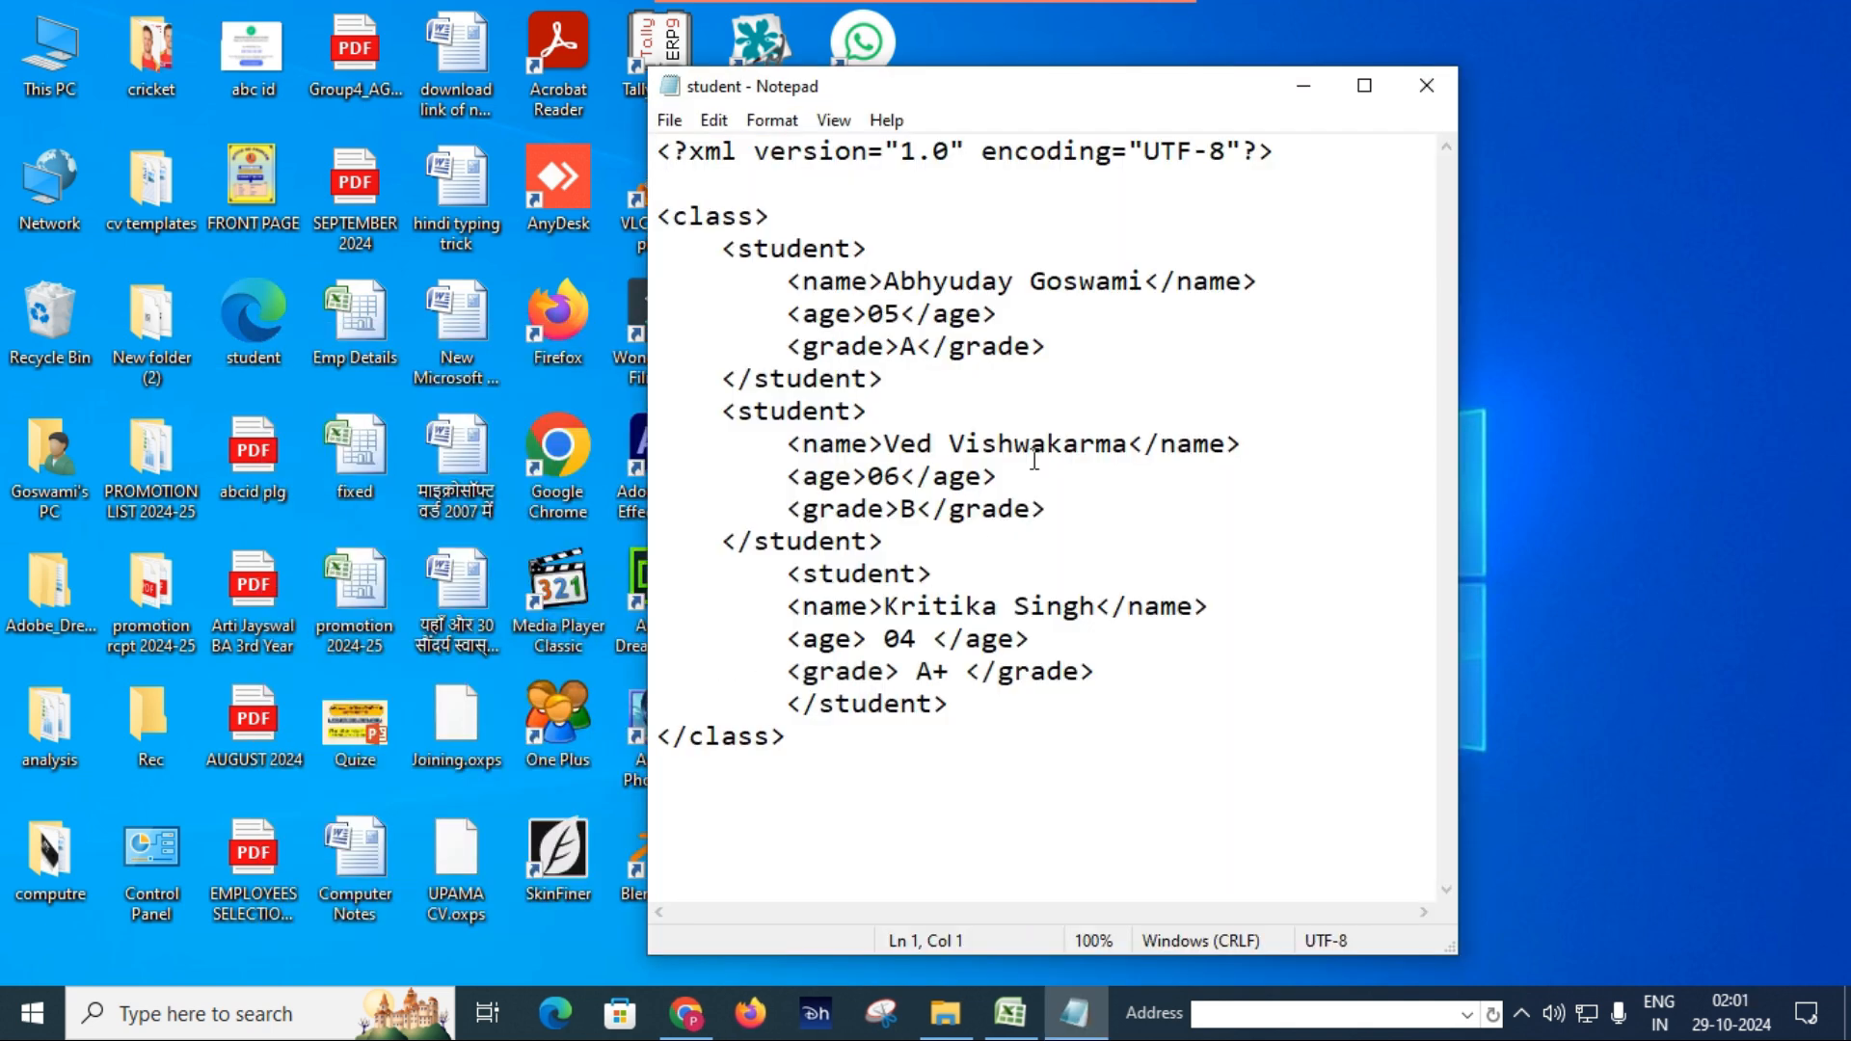
left_click(1364, 86)
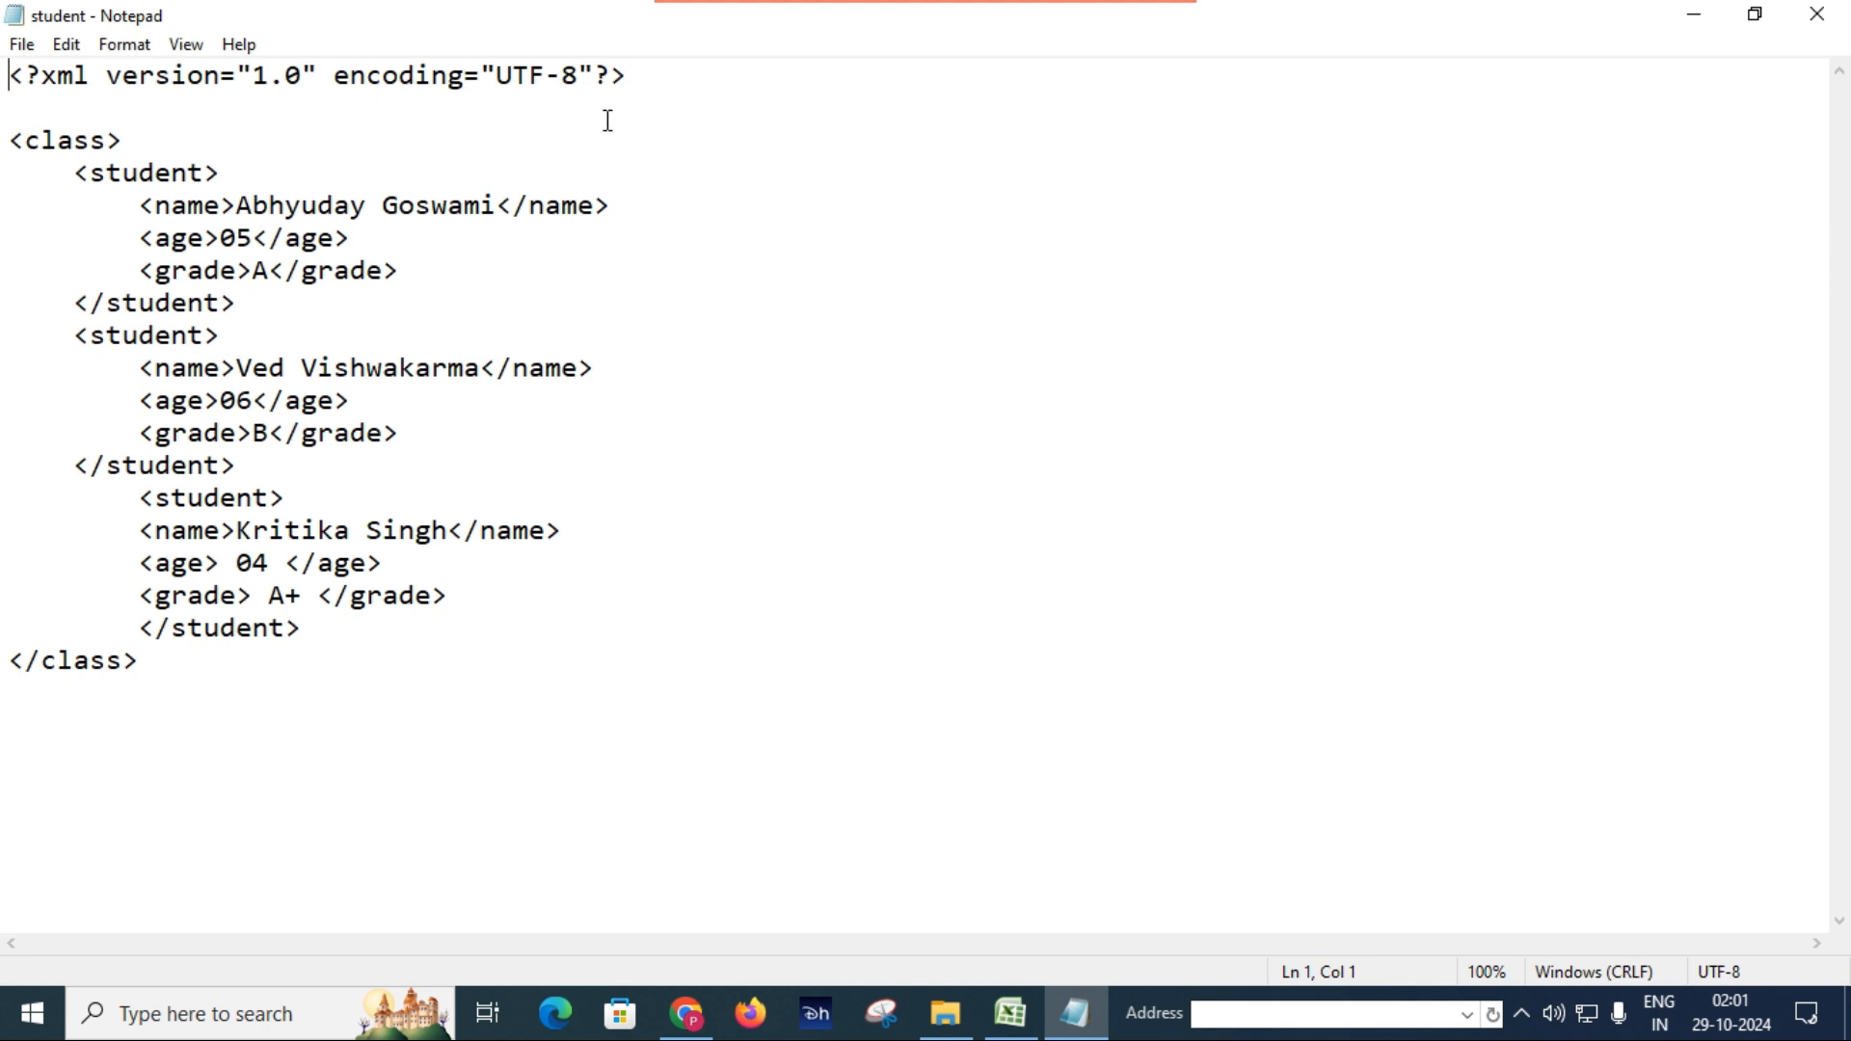
Examine the XML declaration, the class and student tags, and the name, age and grade elements in the student file.
double_click(668, 74)
left_click(668, 74)
triple_click(144, 138)
left_click(142, 138)
left_click(198, 205)
left_click(440, 246)
double_click(420, 276)
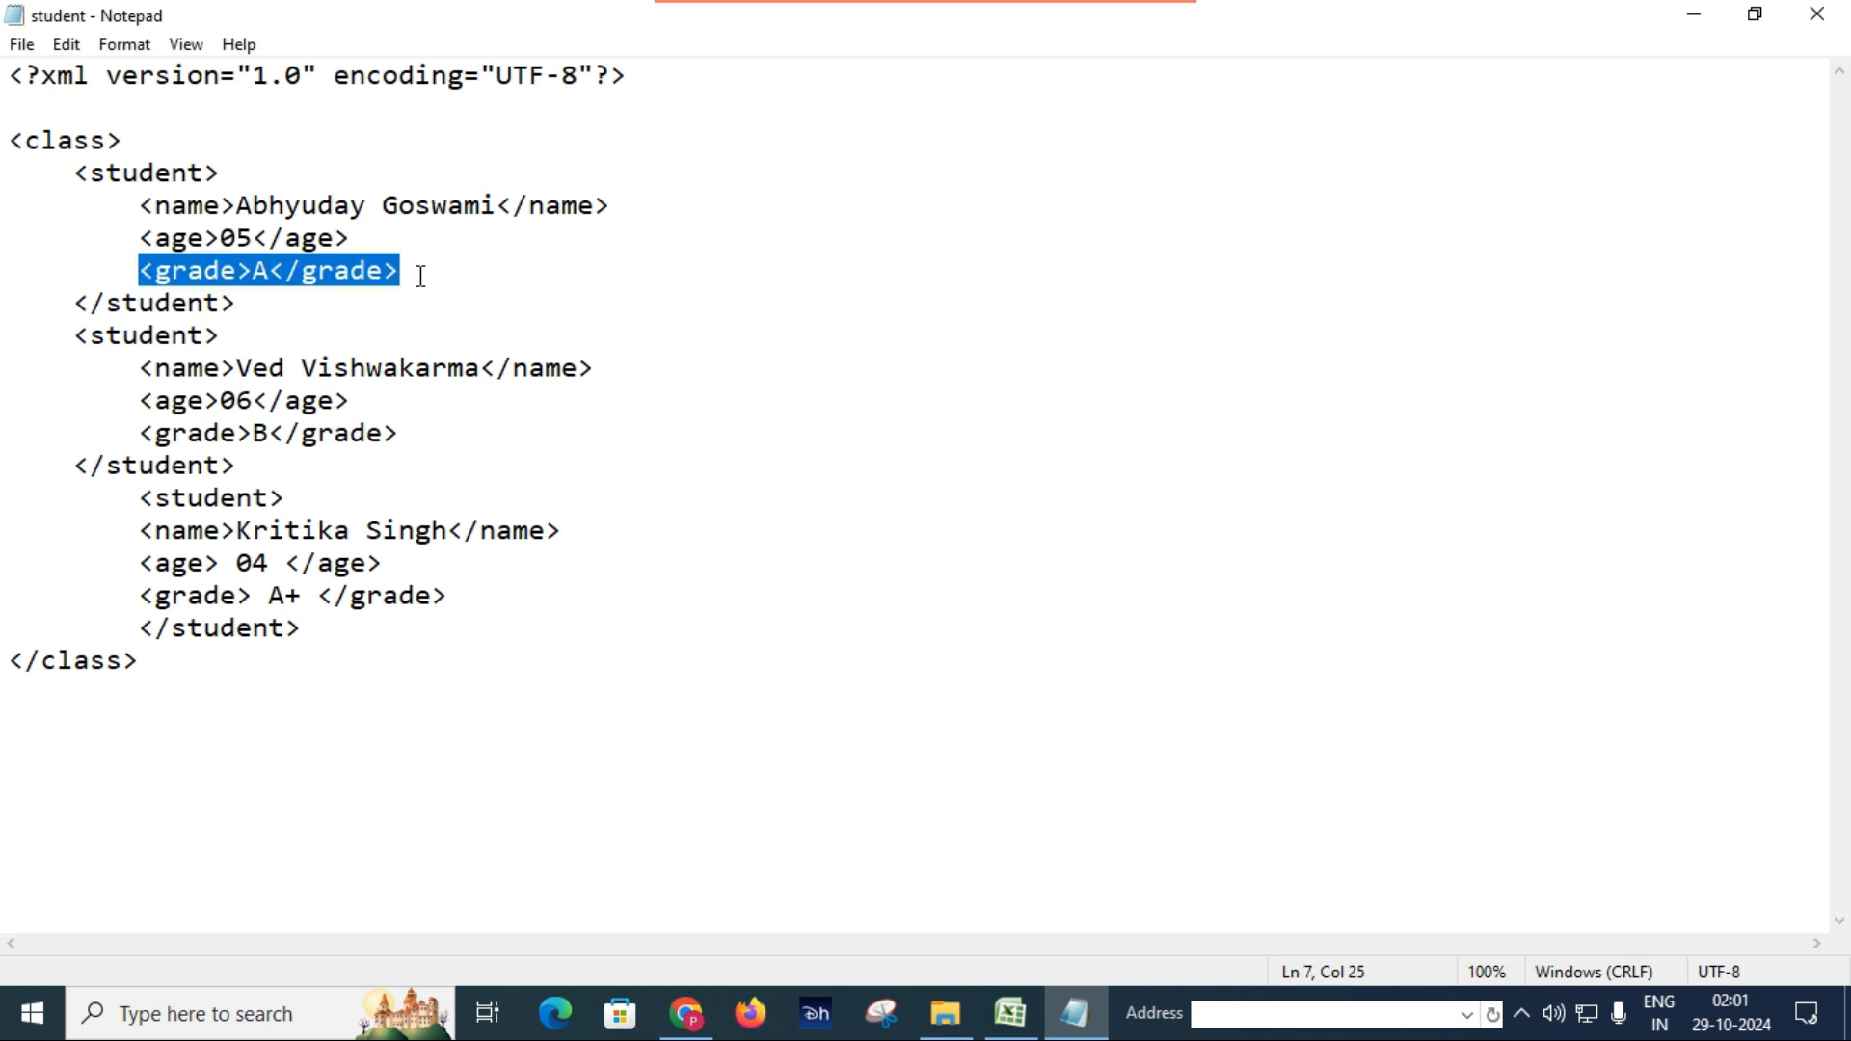
left_click(454, 433)
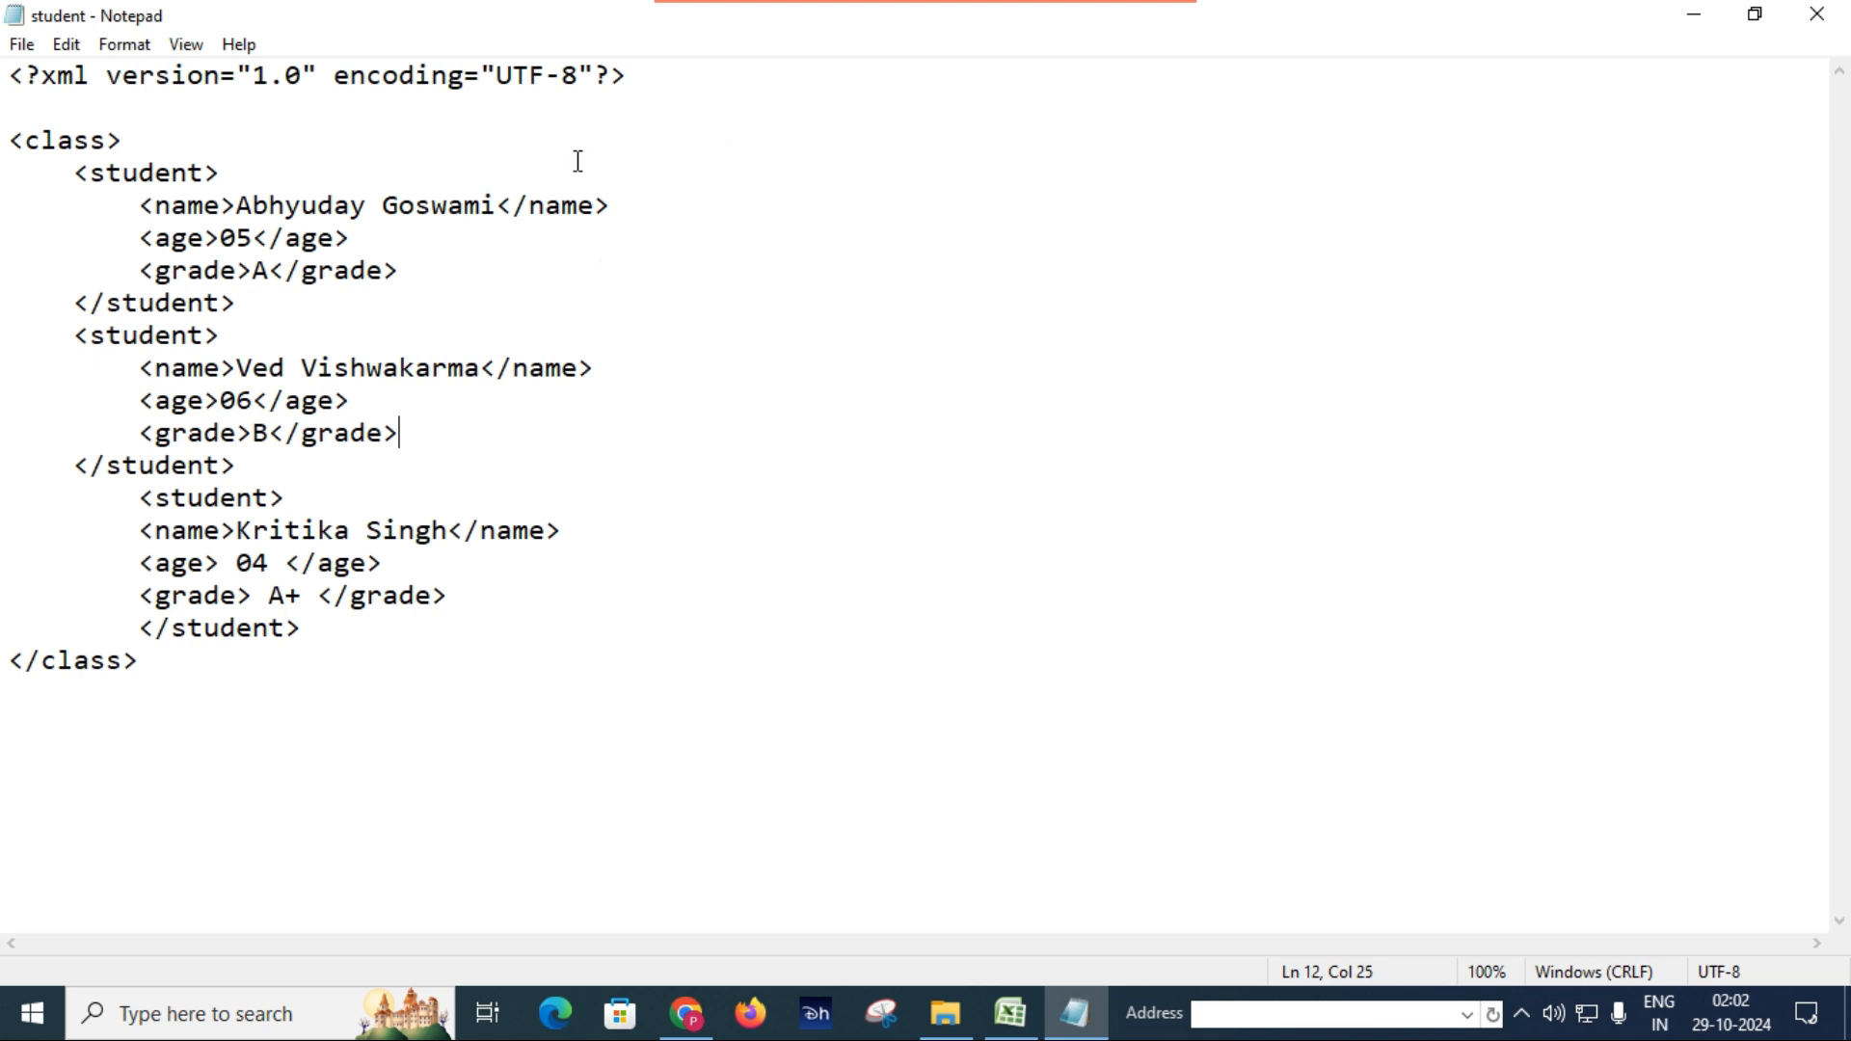
Close Notepad, return to the Excel workbook and select cell B2 on Sheet4.
left_click(1816, 13)
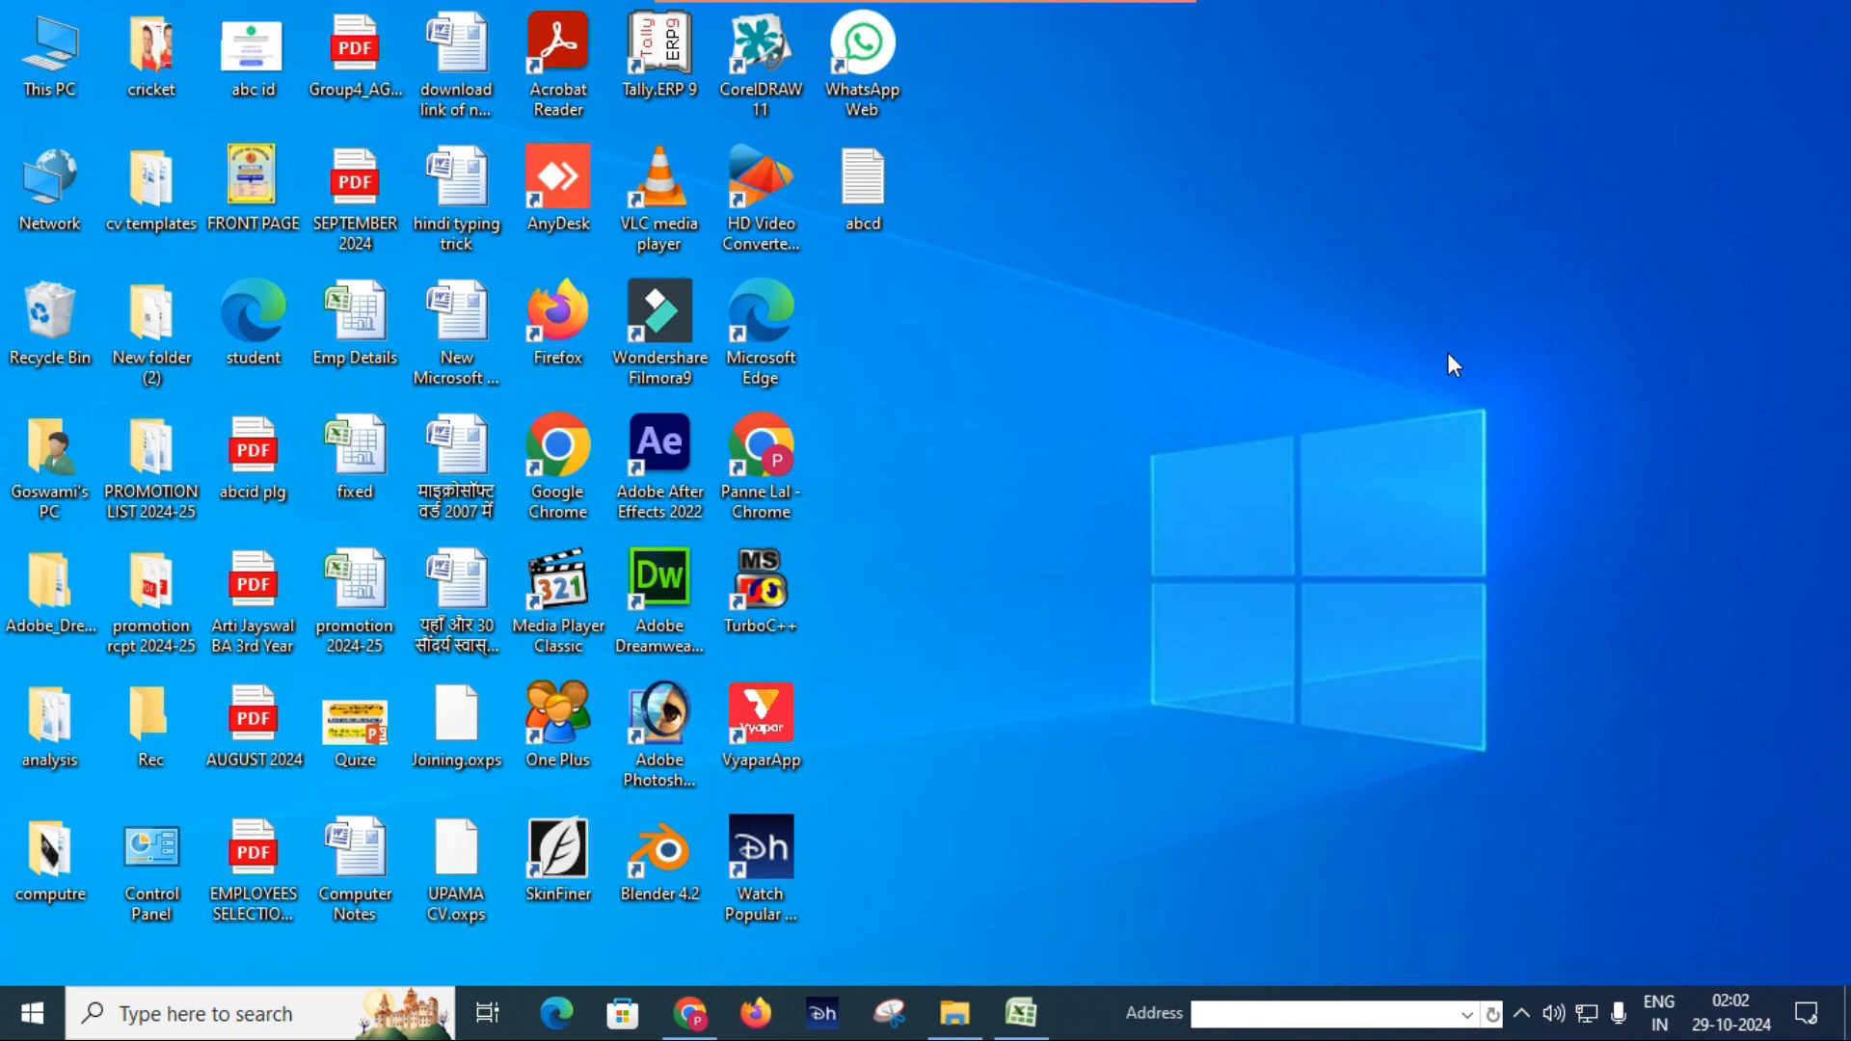
left_click(1028, 1024)
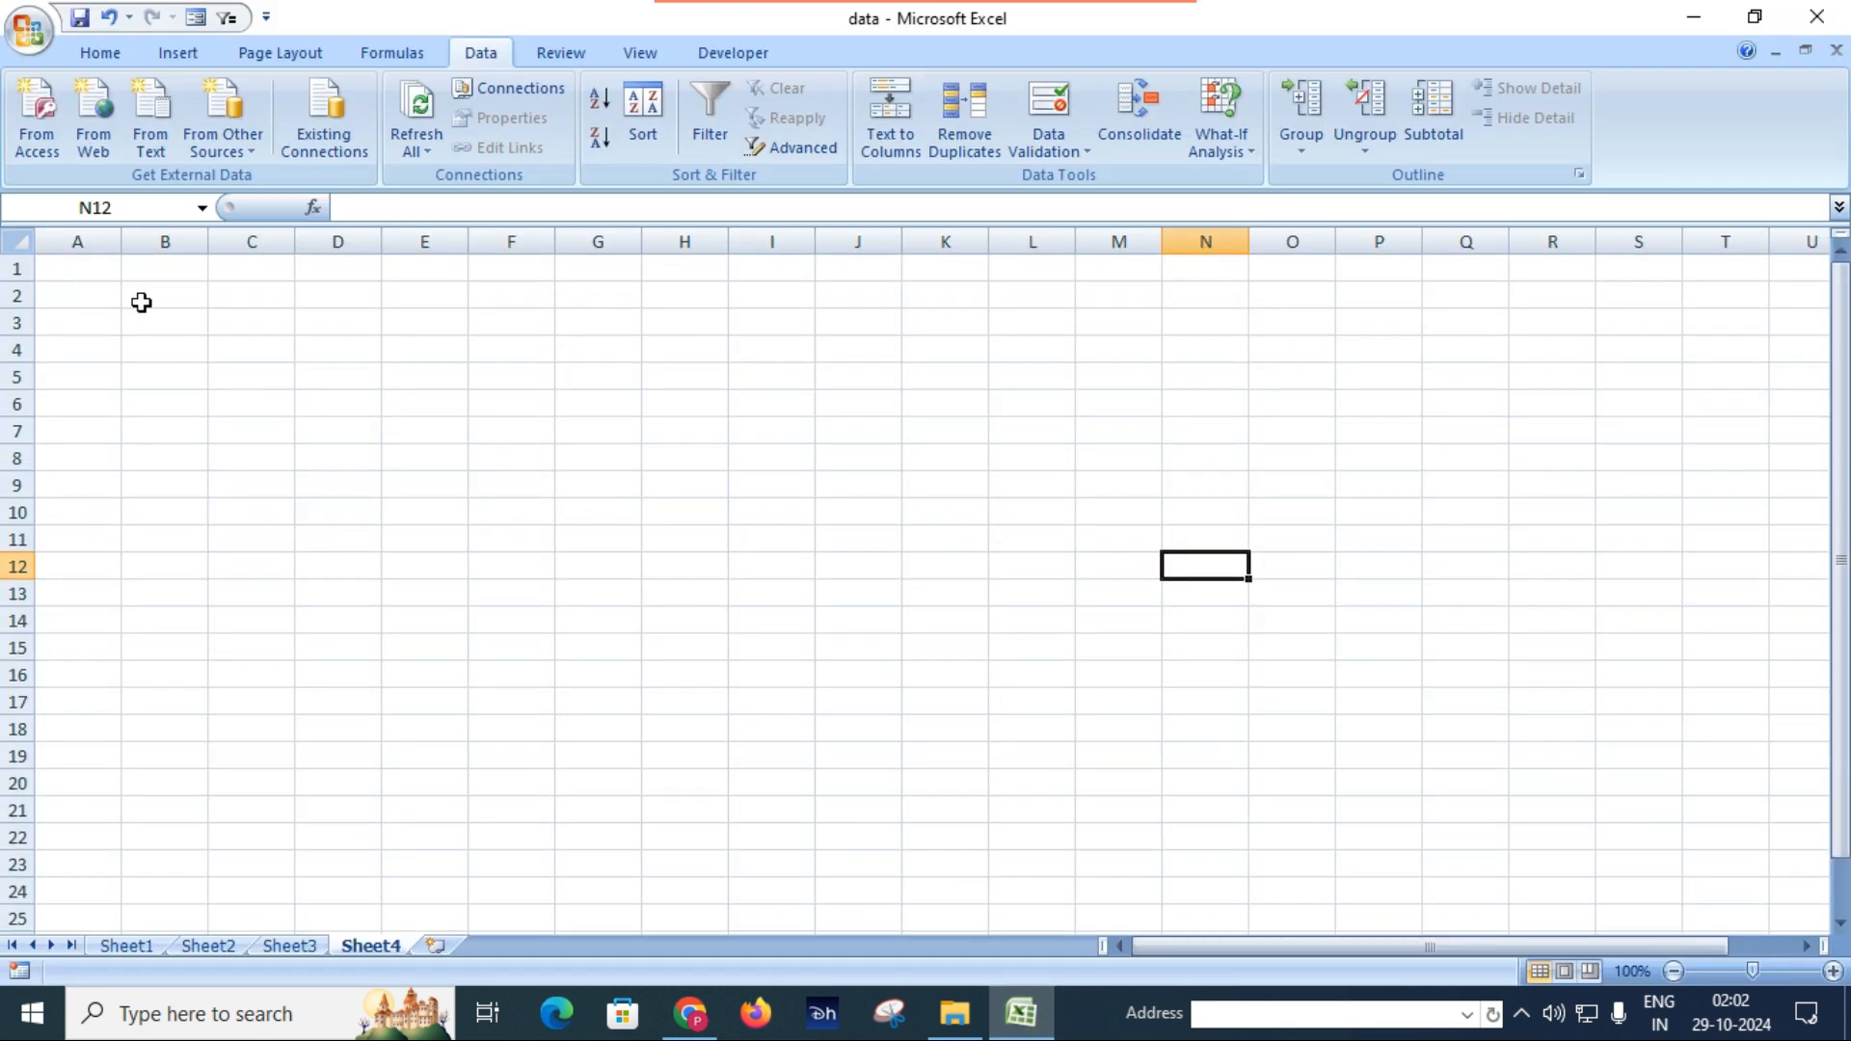
left_click(142, 302)
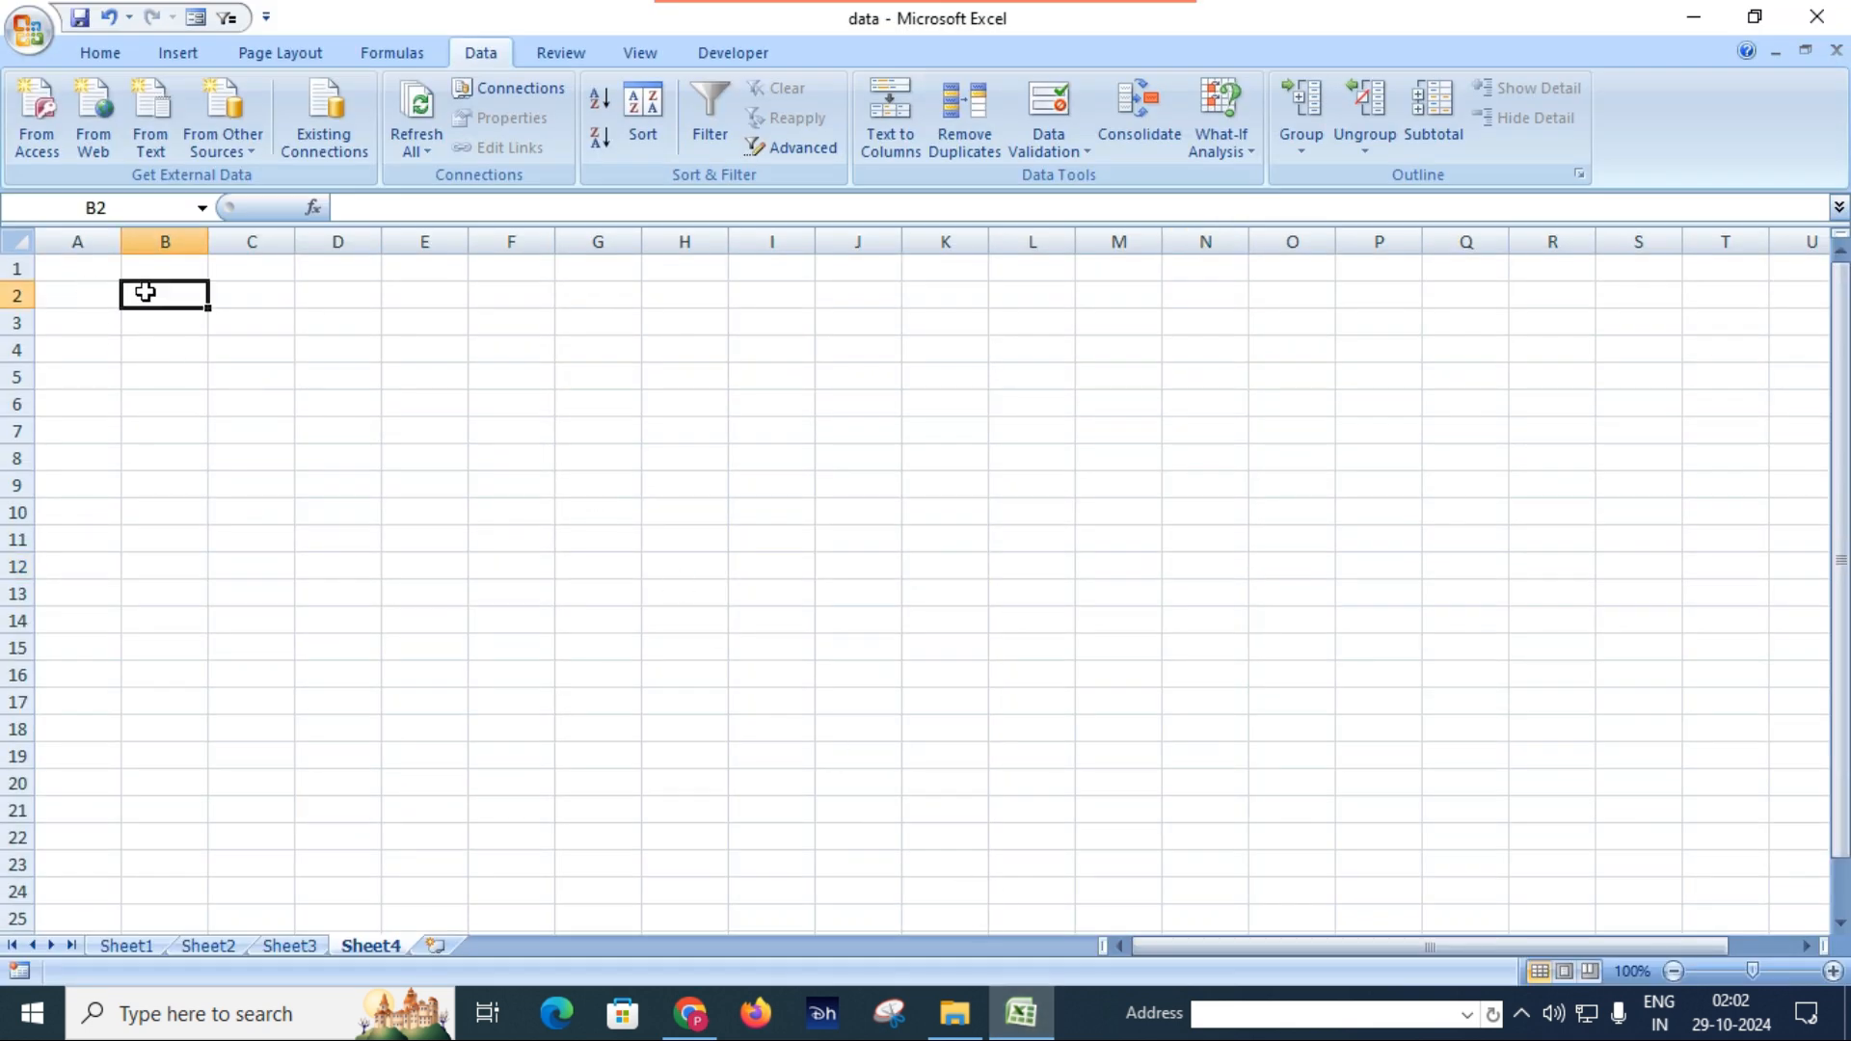
Import the student XML file from the Desktop as an XML table at cell B2 of Sheet4, and save the workbook.
left_click(246, 152)
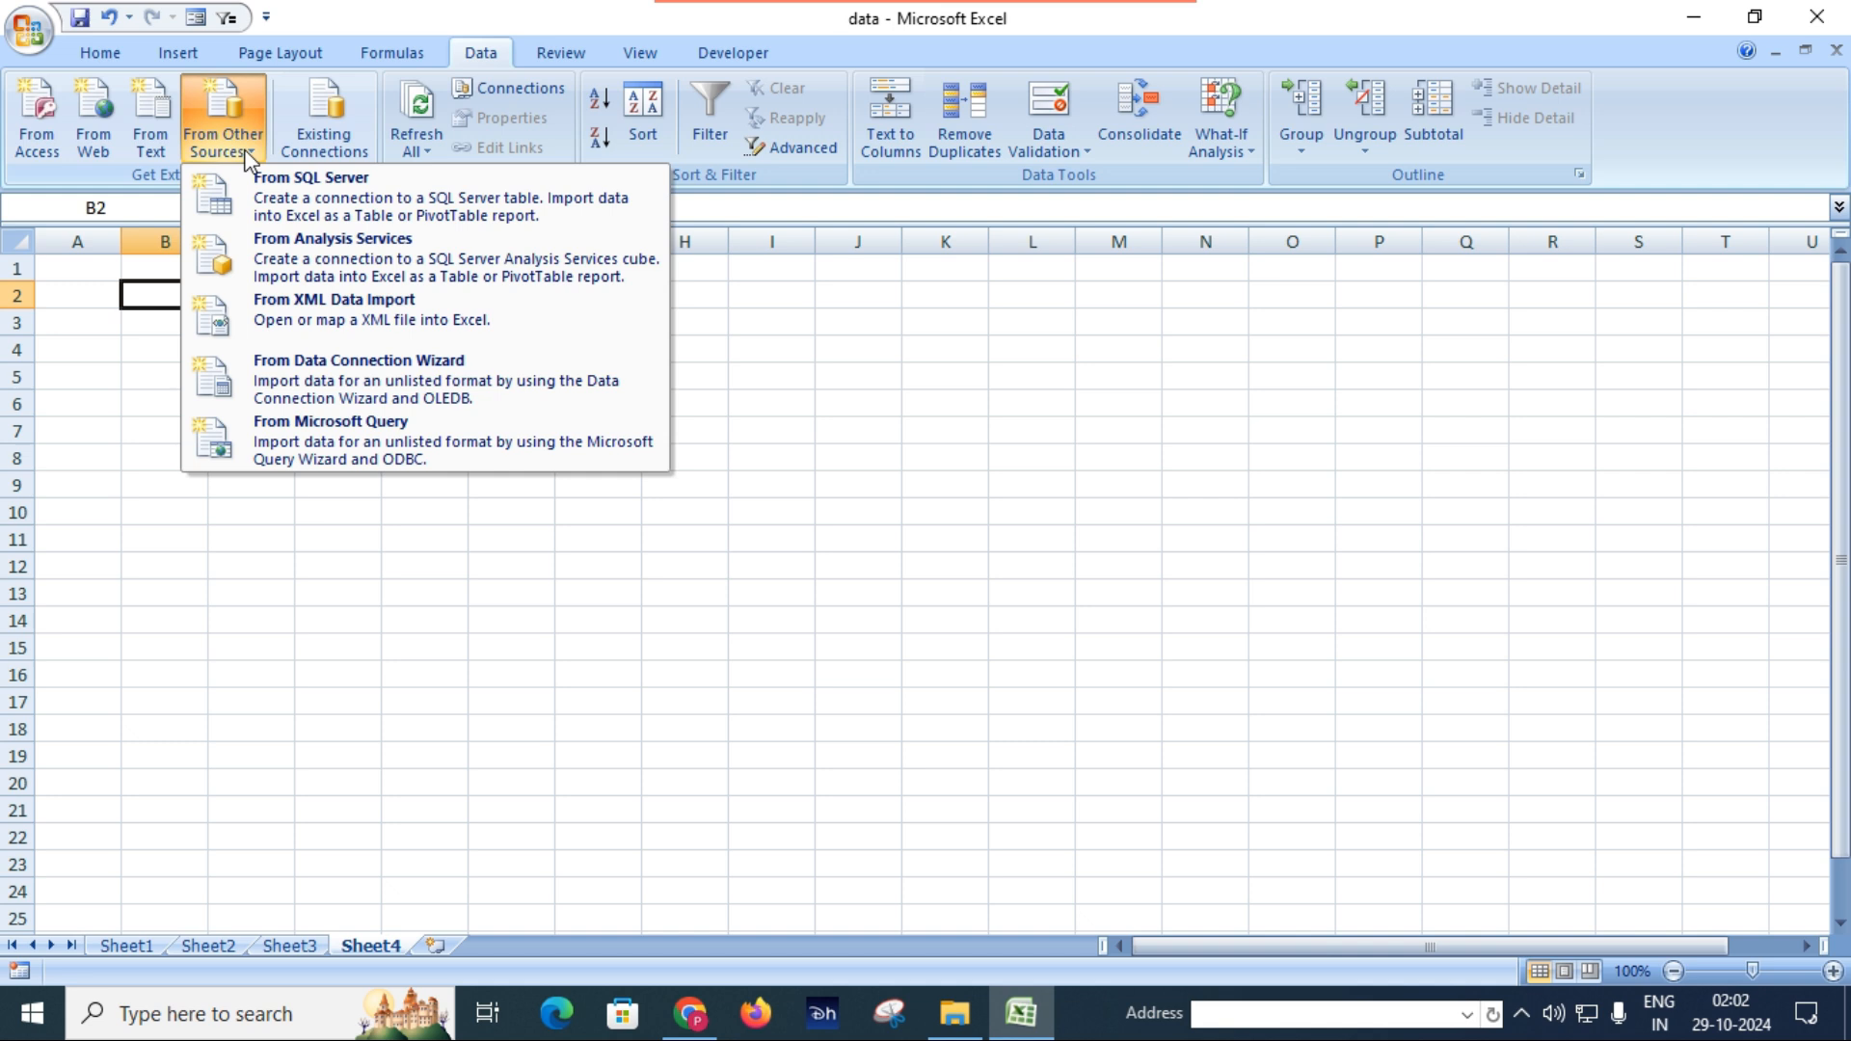
left_click(328, 319)
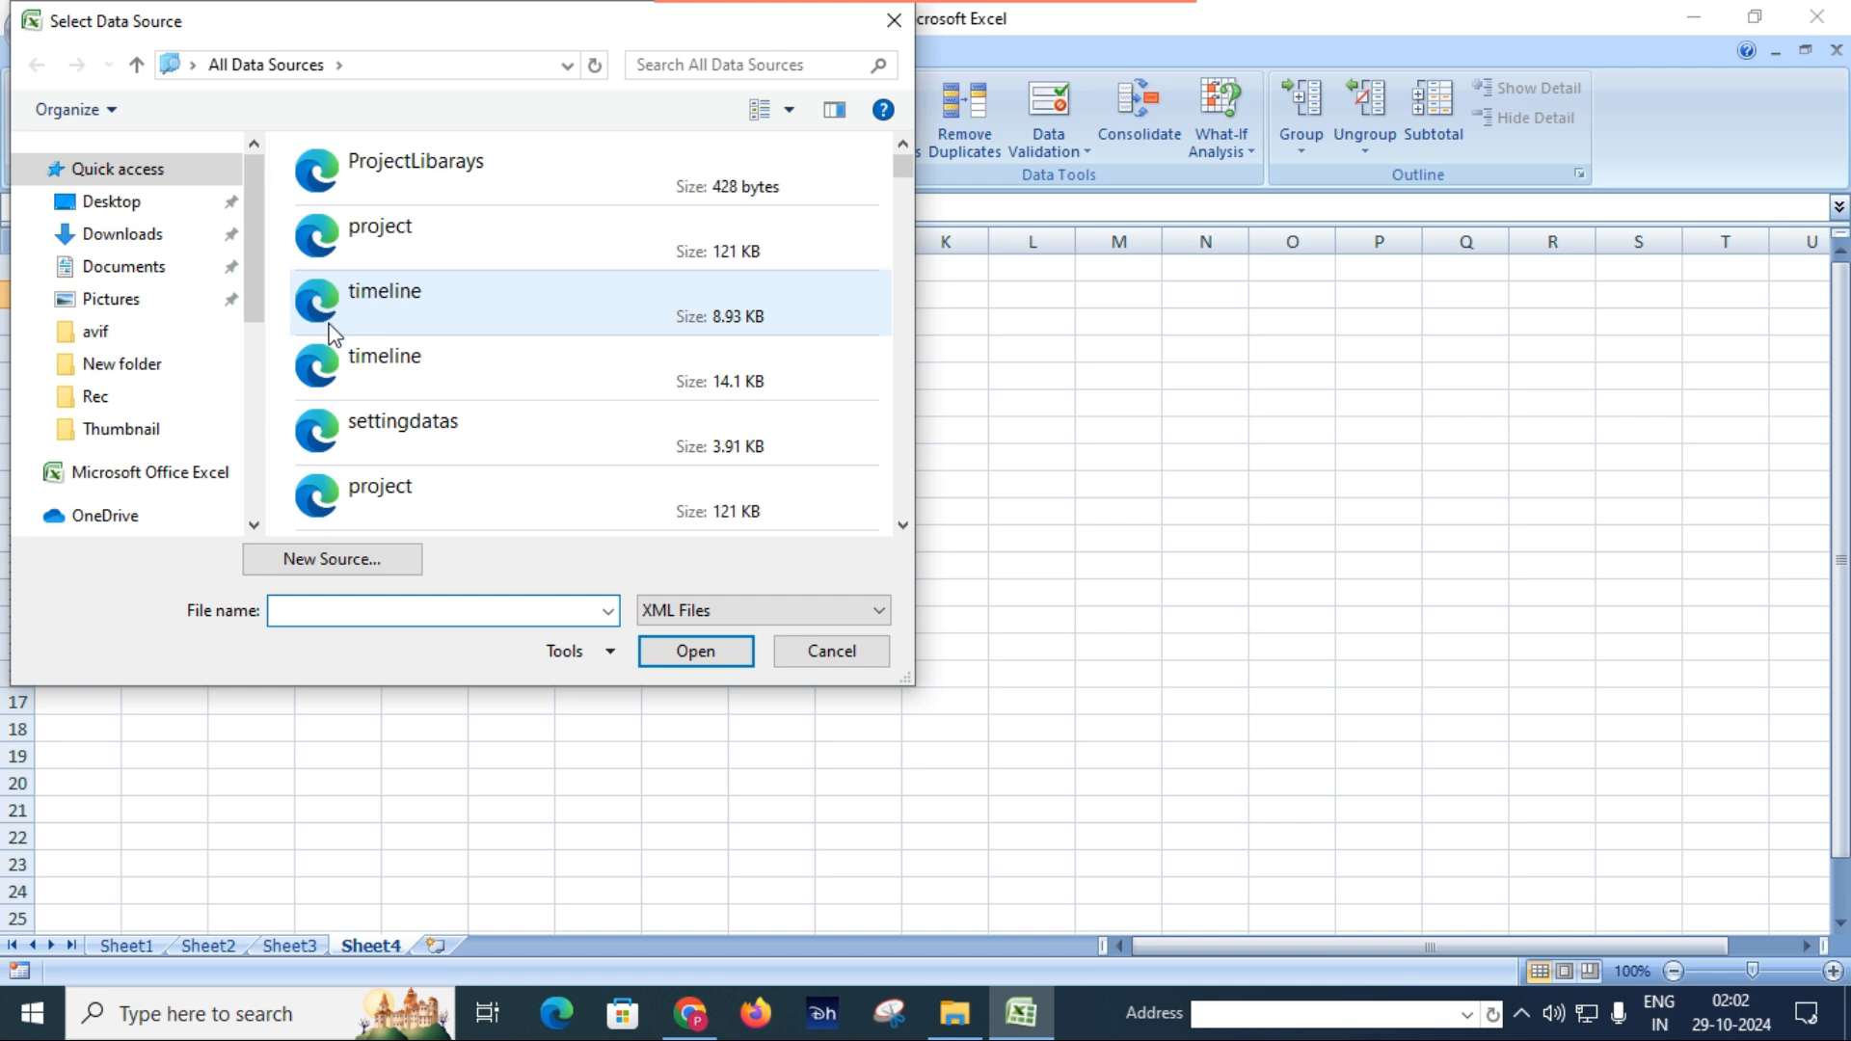
left_click(141, 203)
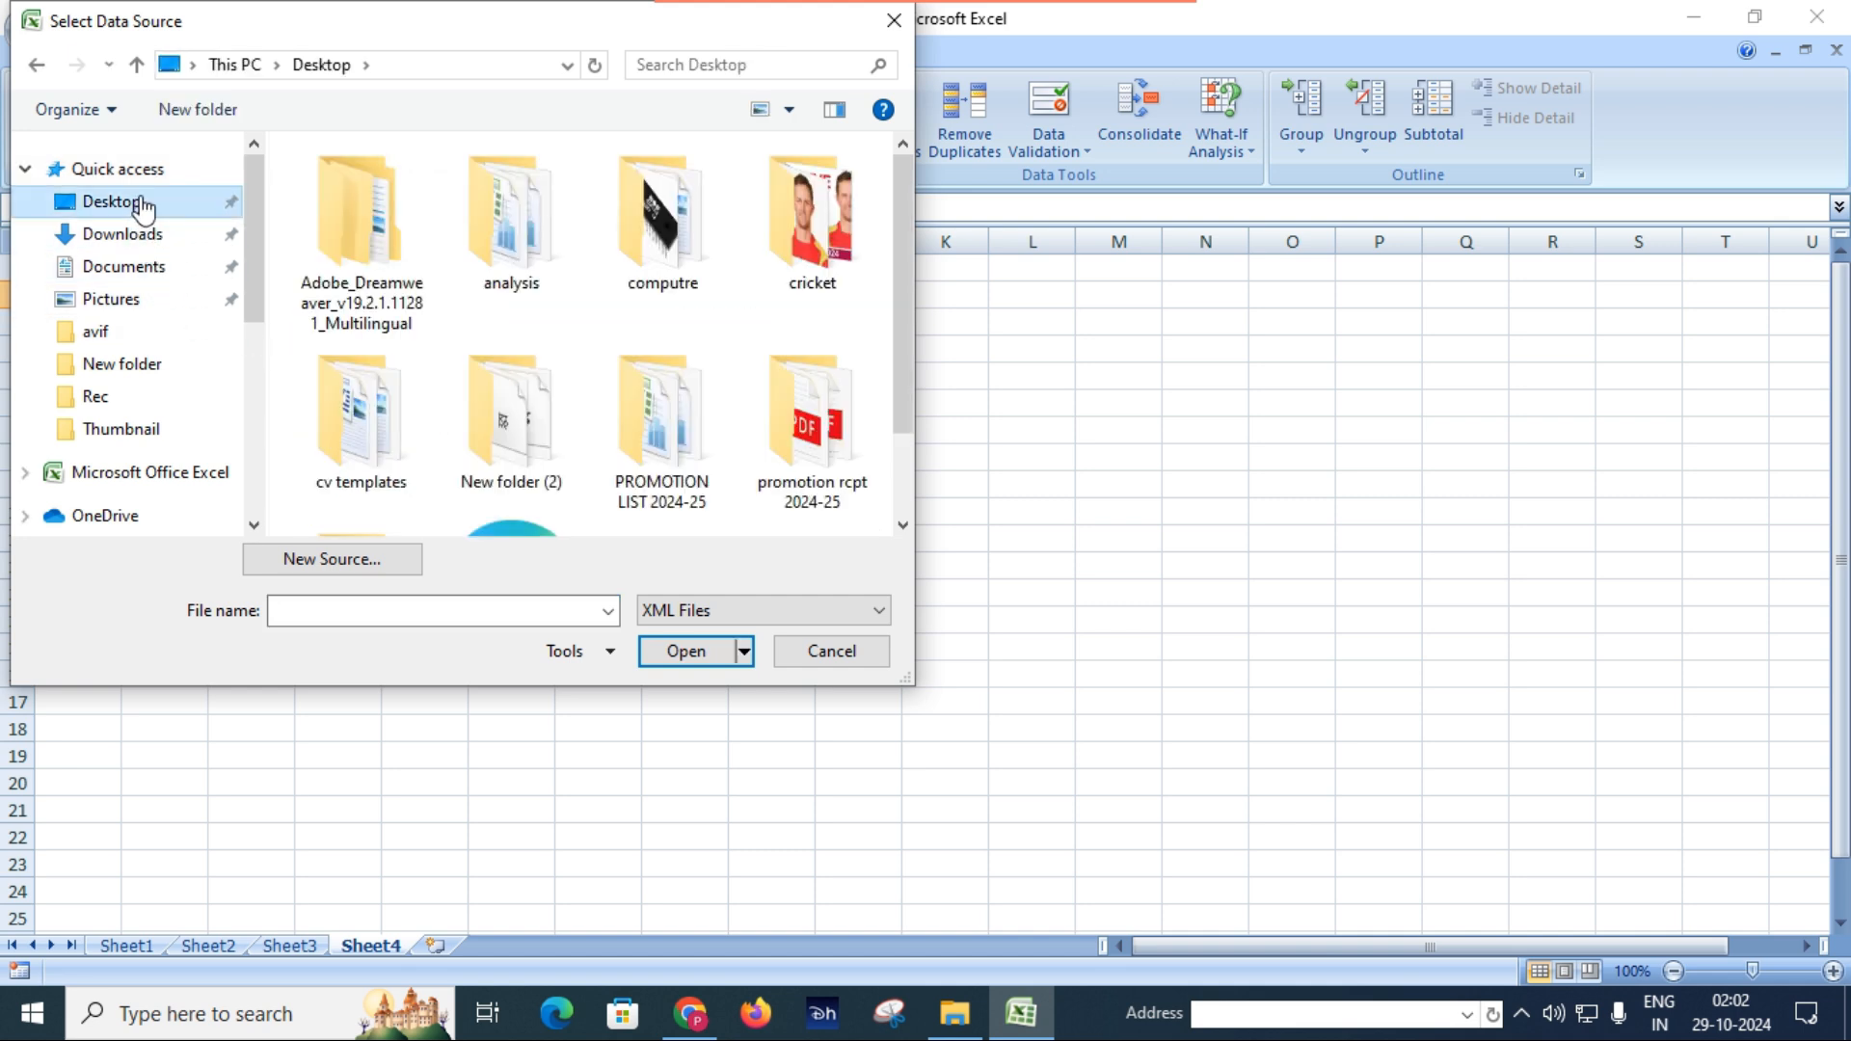
left_click_drag(900, 320, 894, 402)
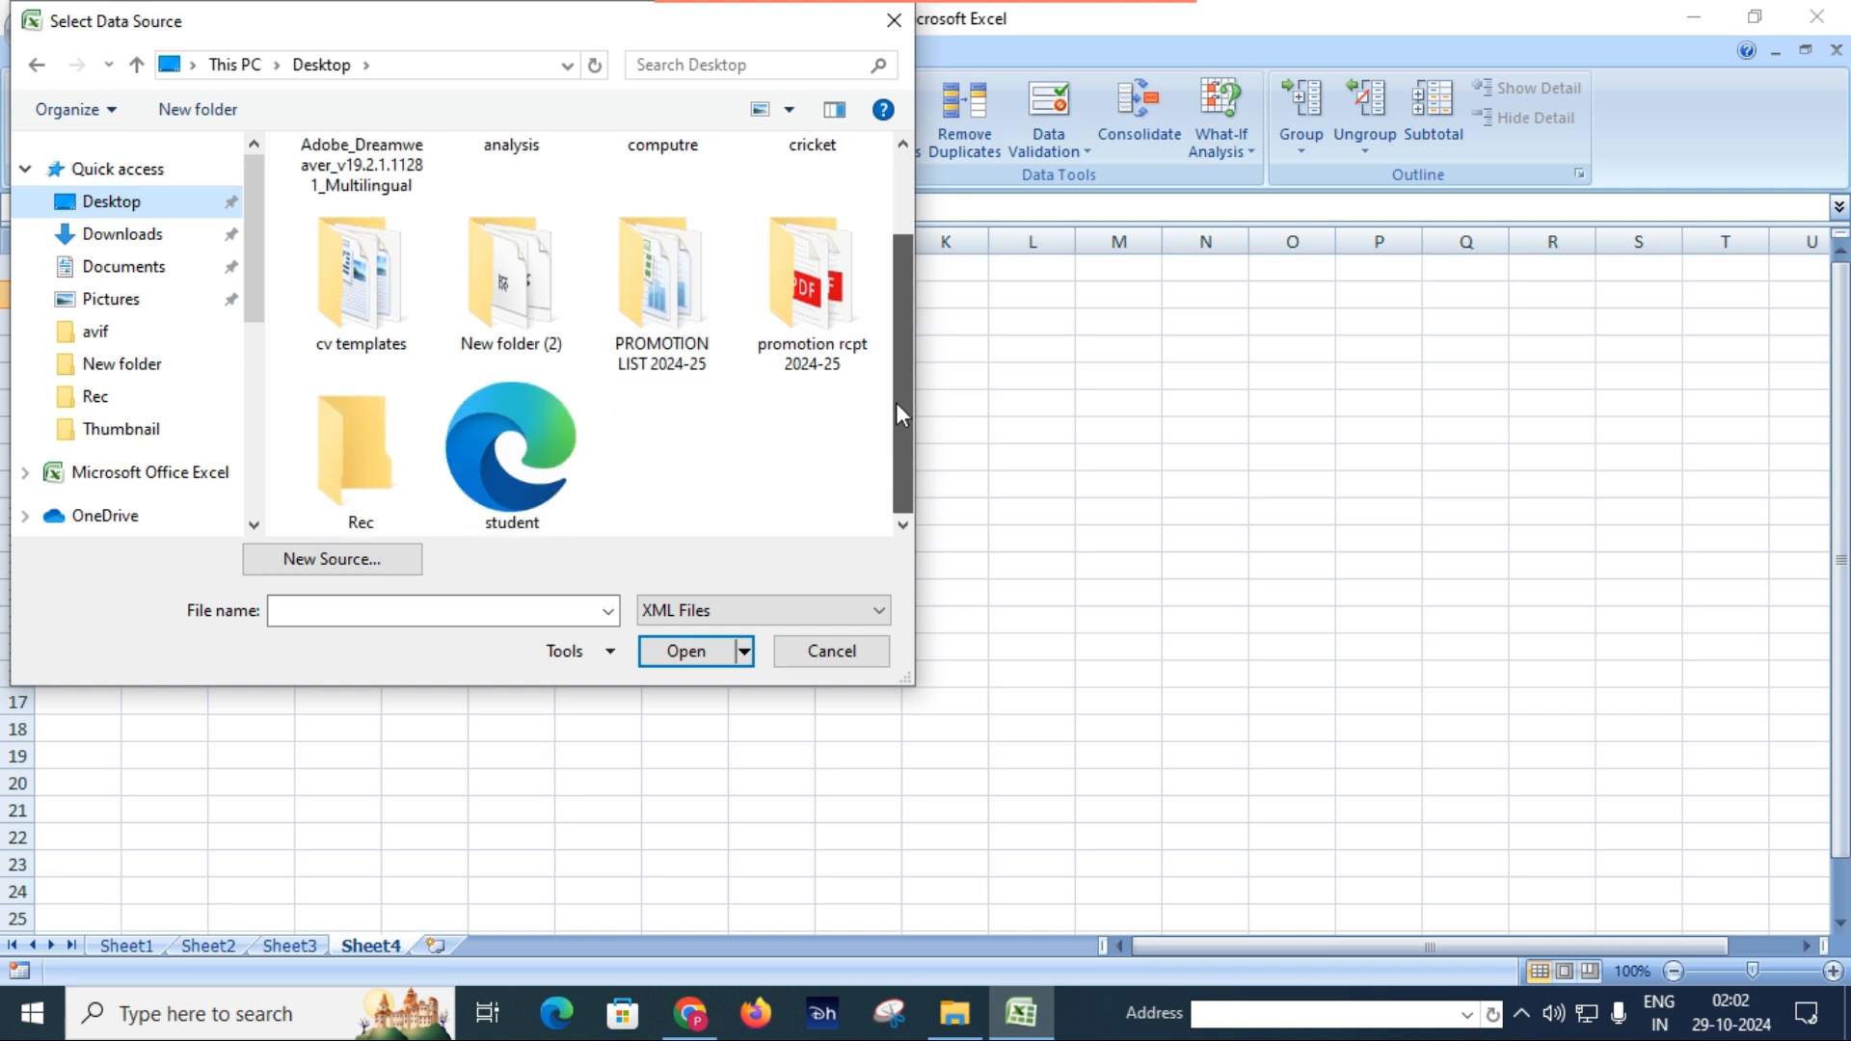
left_click(530, 453)
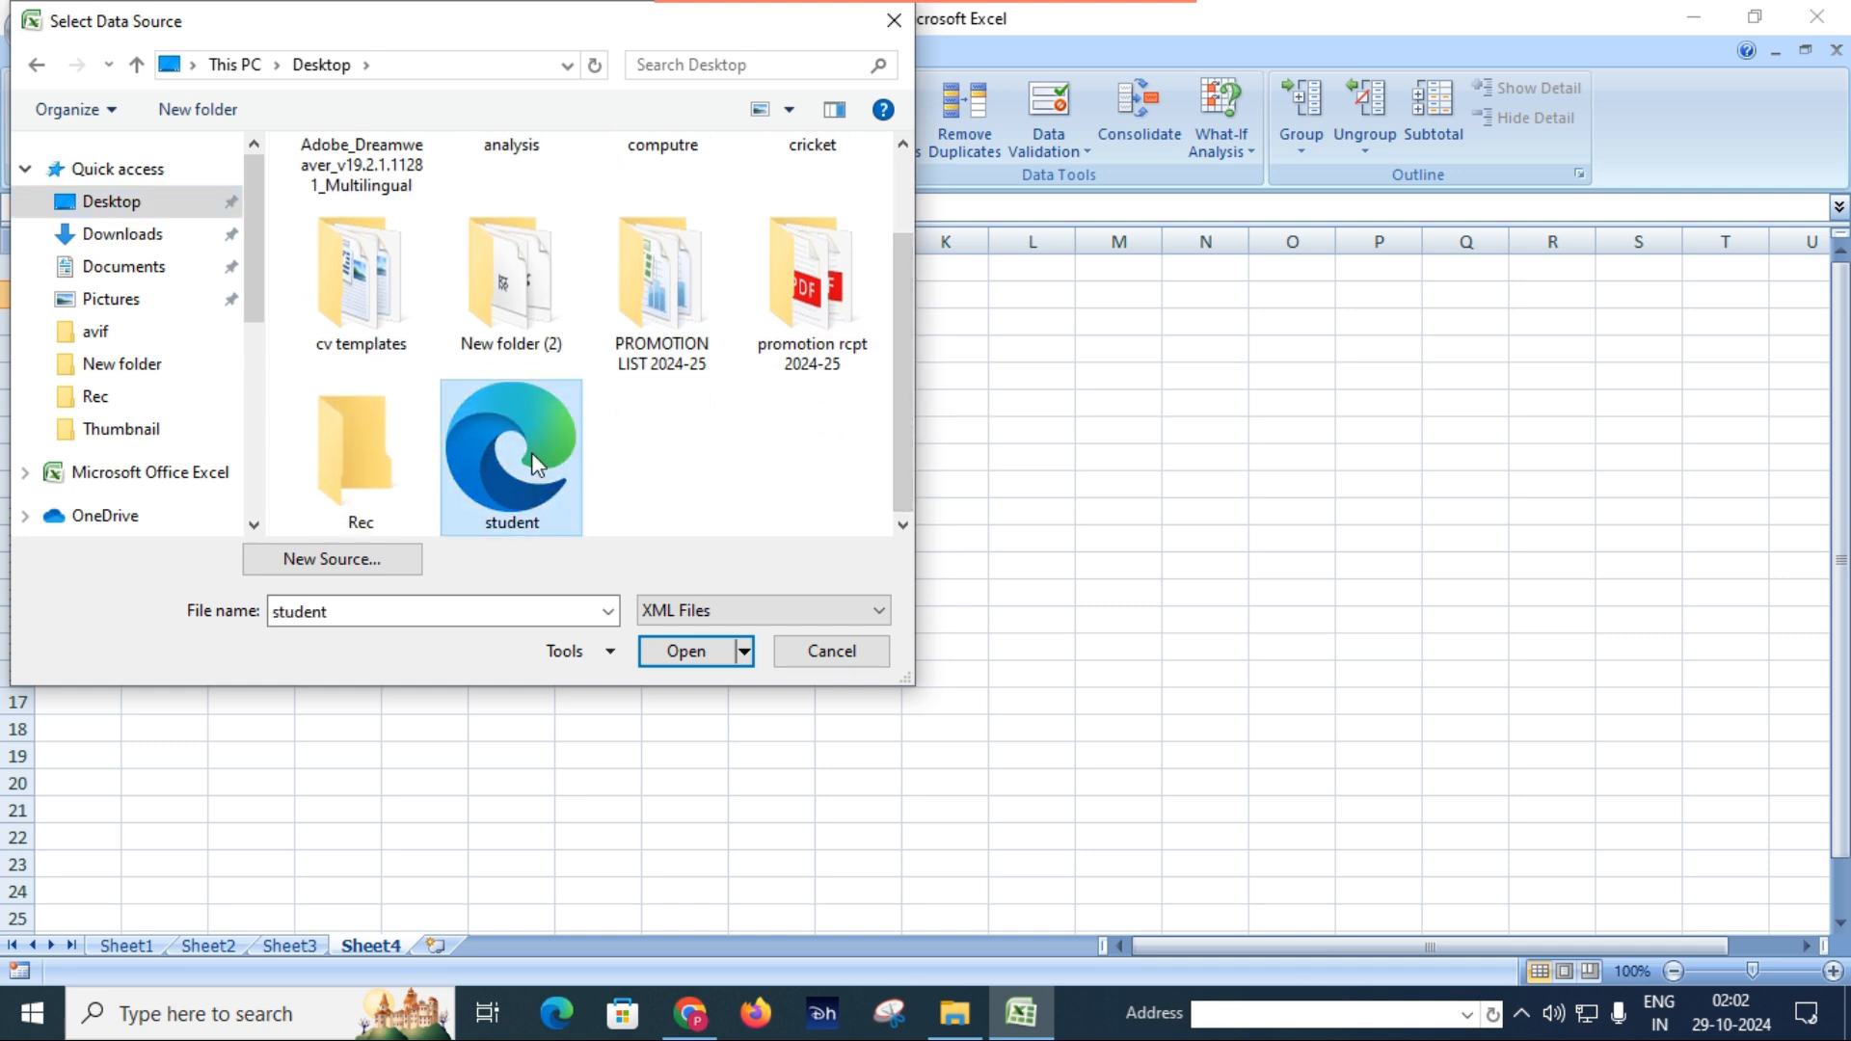
left_click(694, 653)
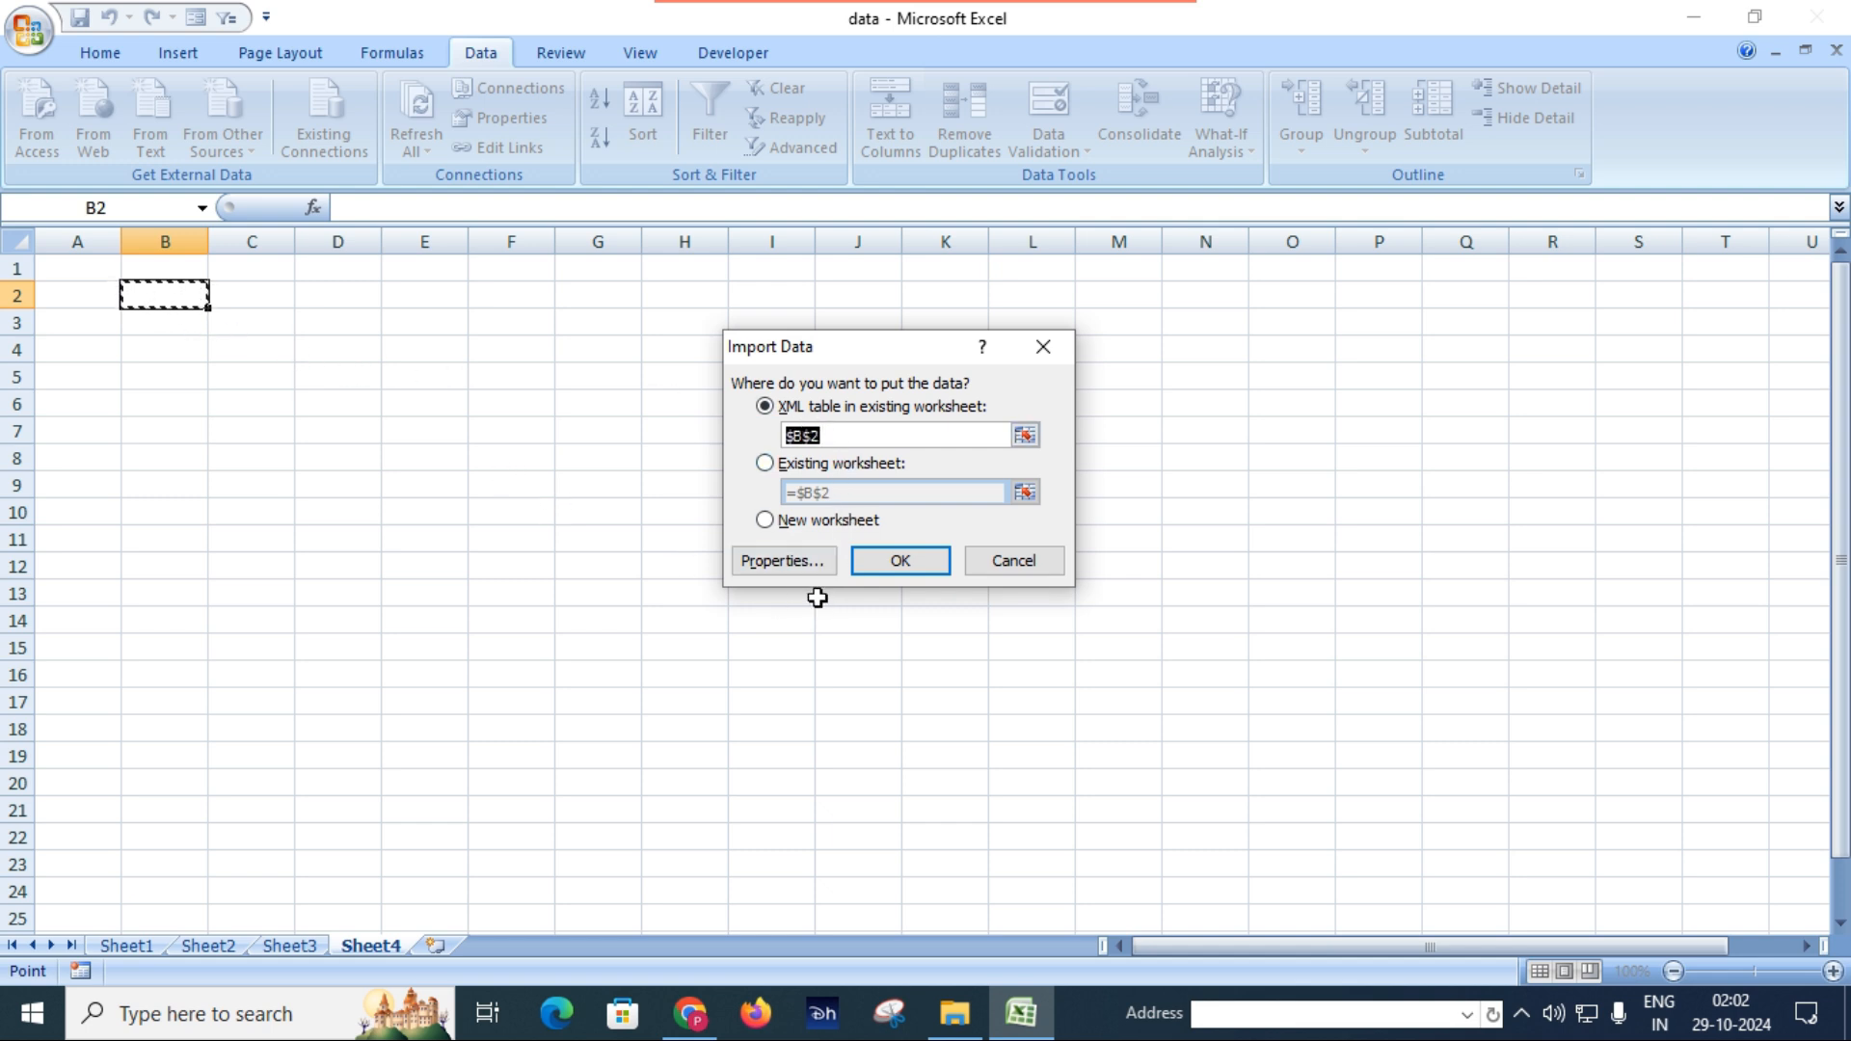
left_click(913, 565)
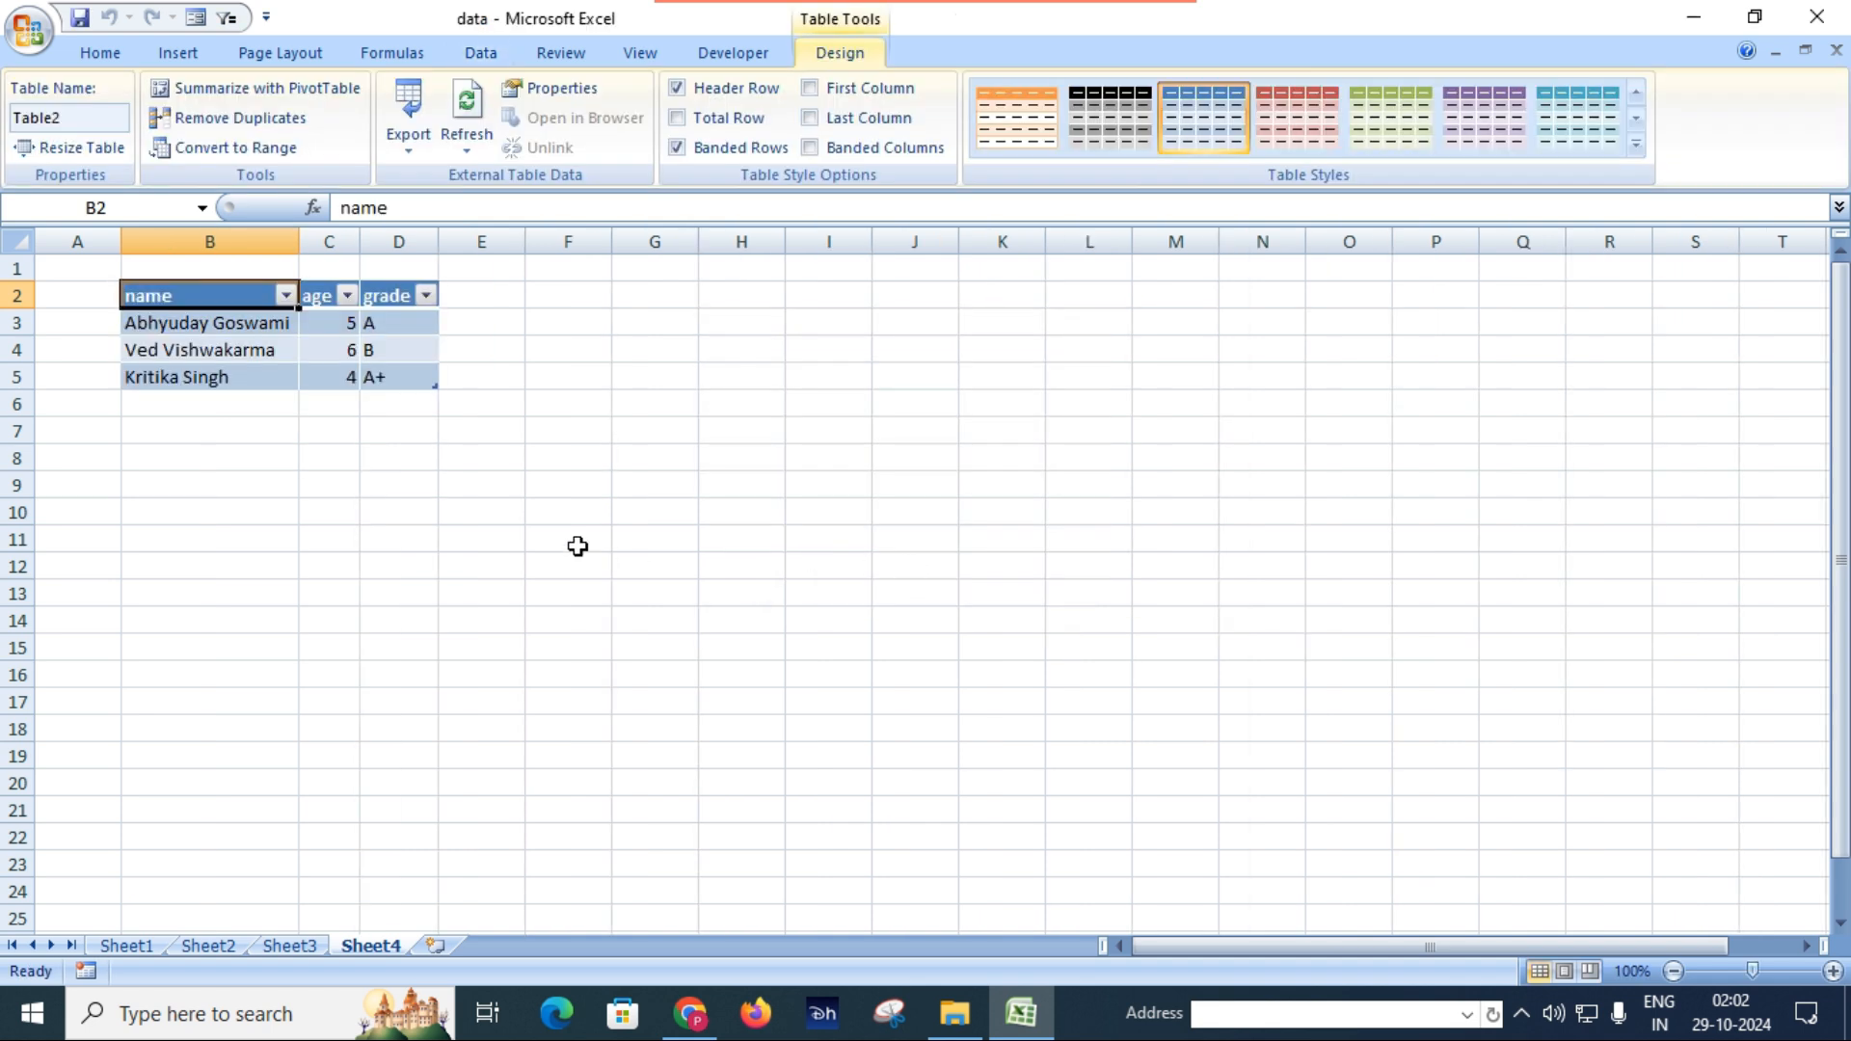
left_click(321, 479)
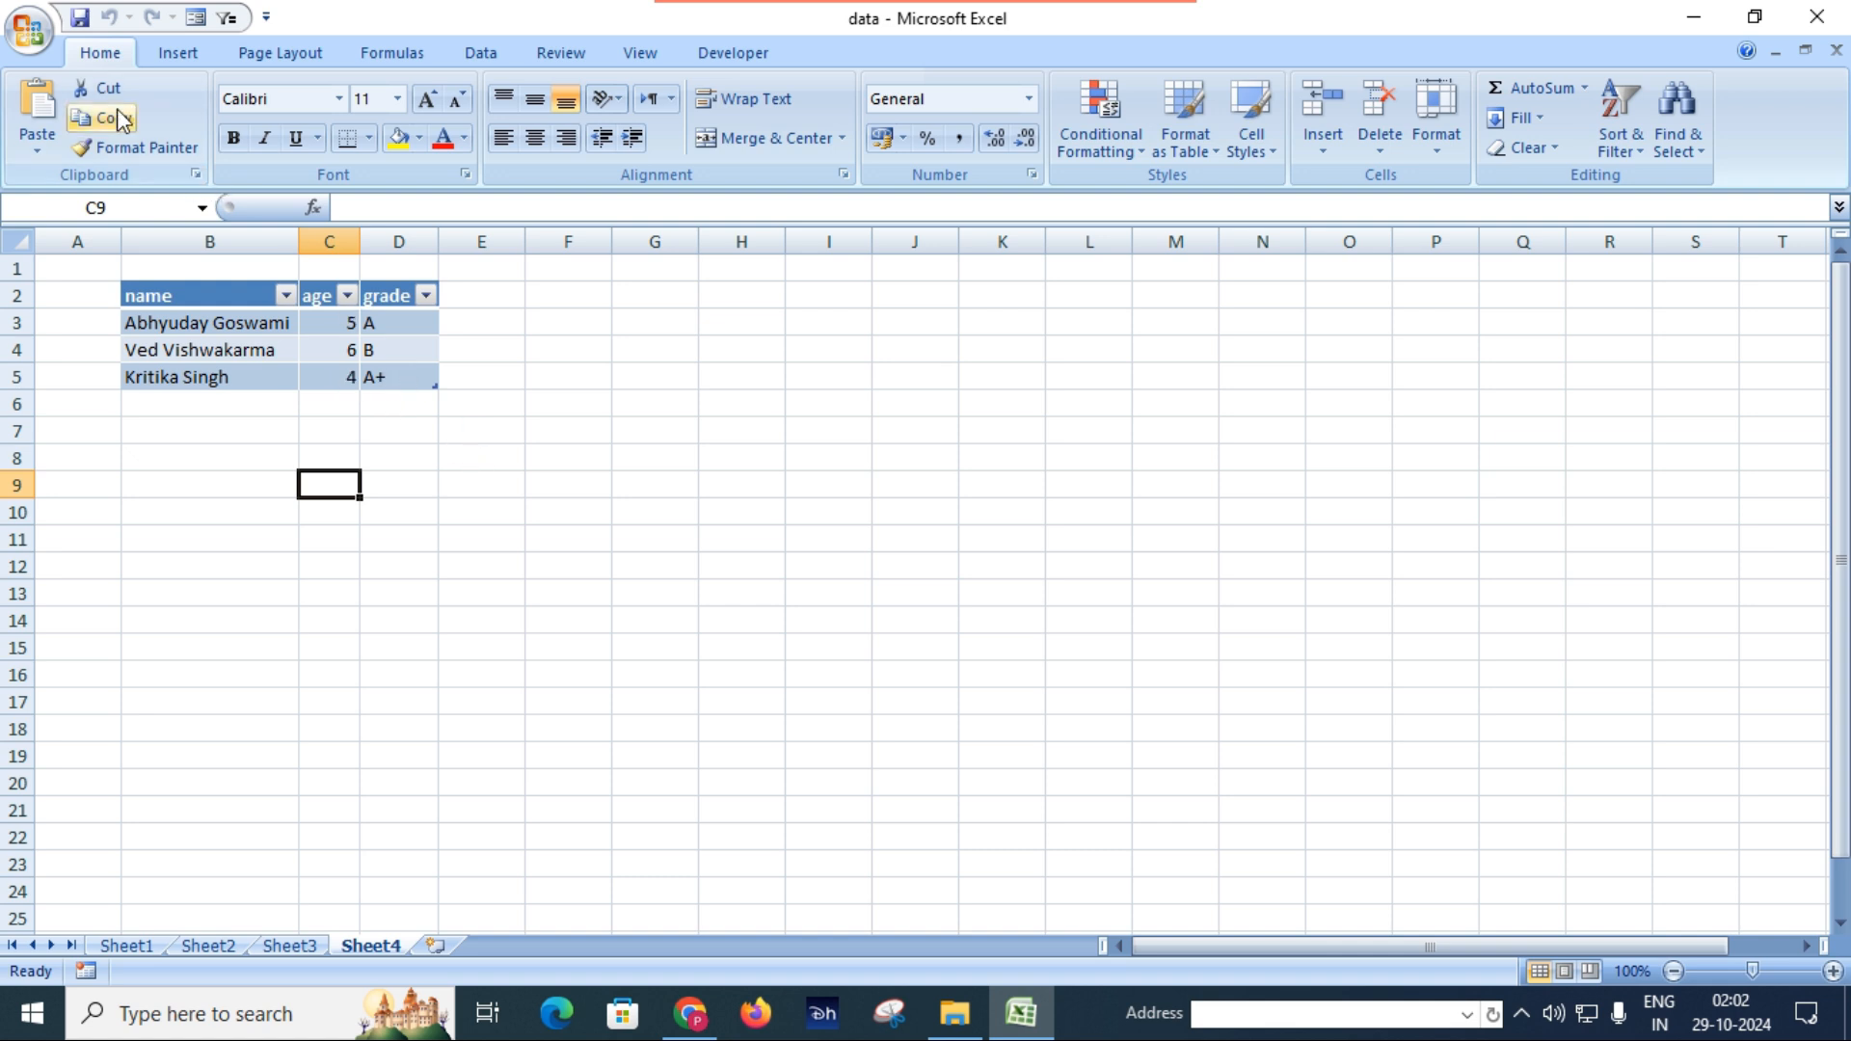
left_click(81, 18)
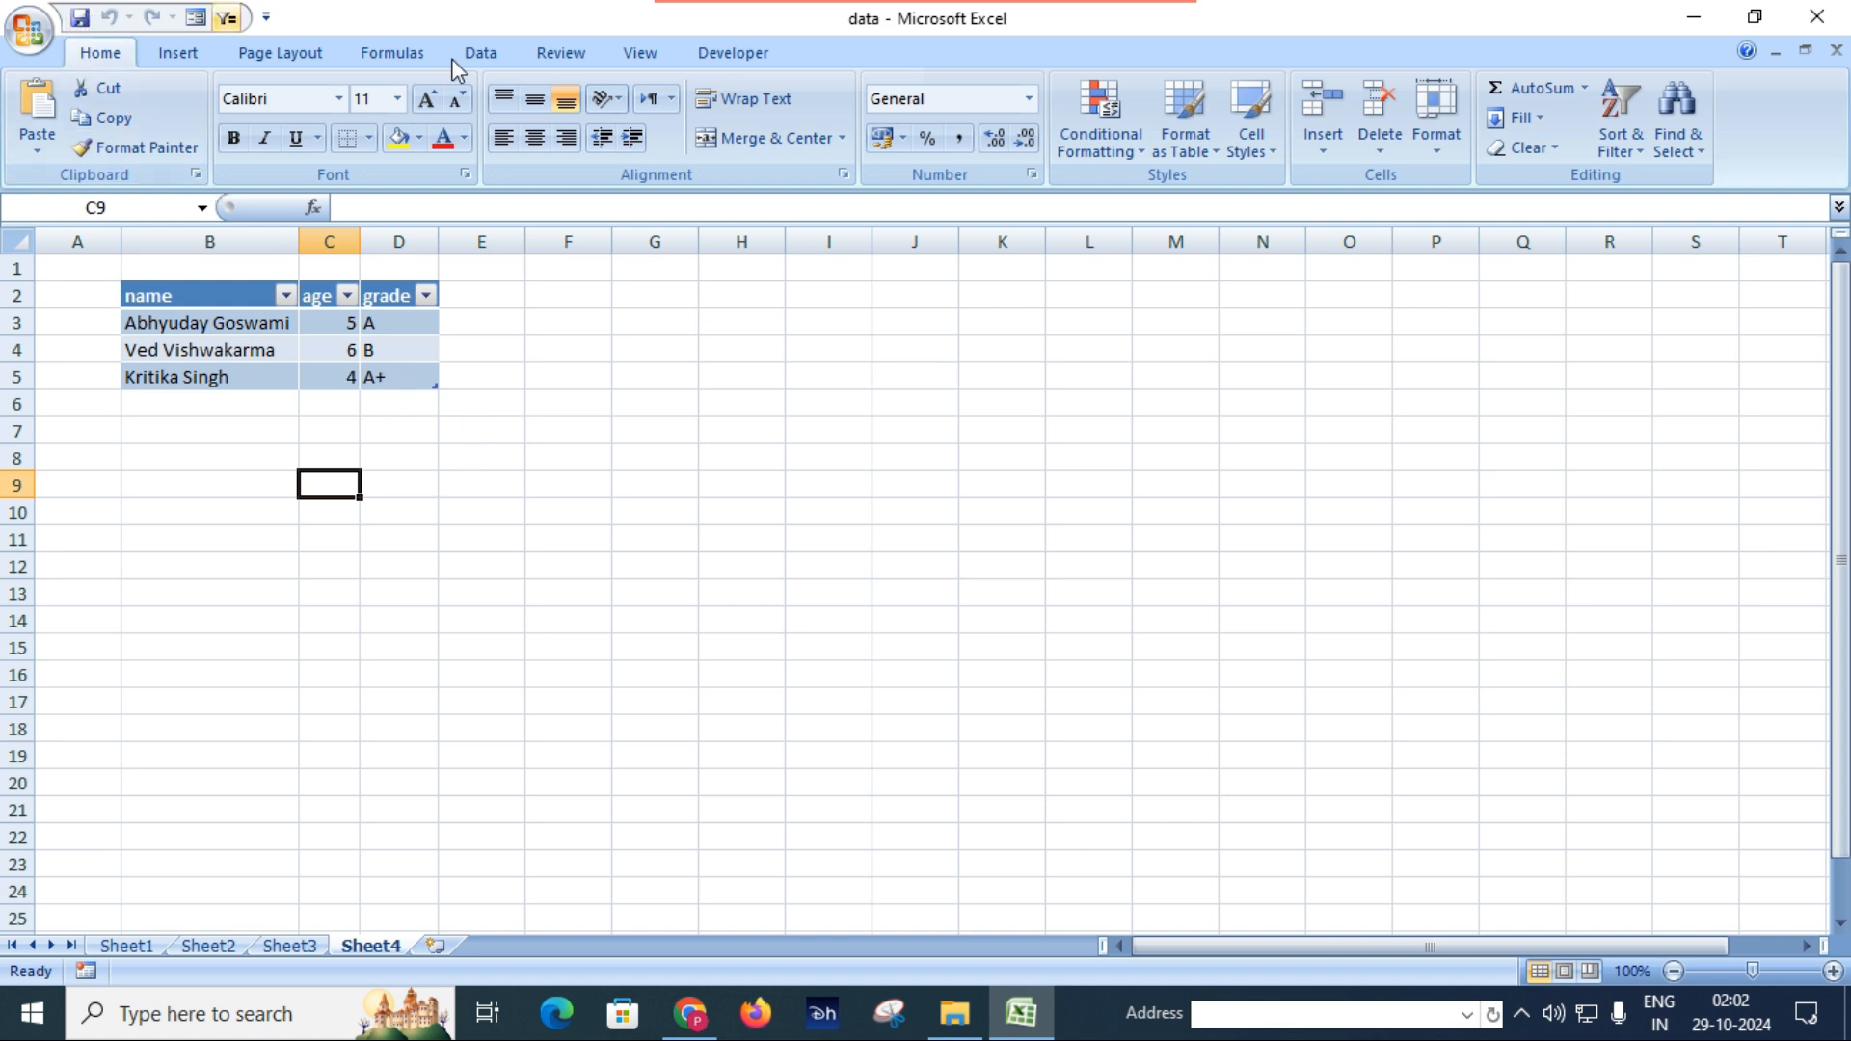
Close the workbook and open the student XML file from the desktop in a maximized Notepad window.
left_click(1838, 25)
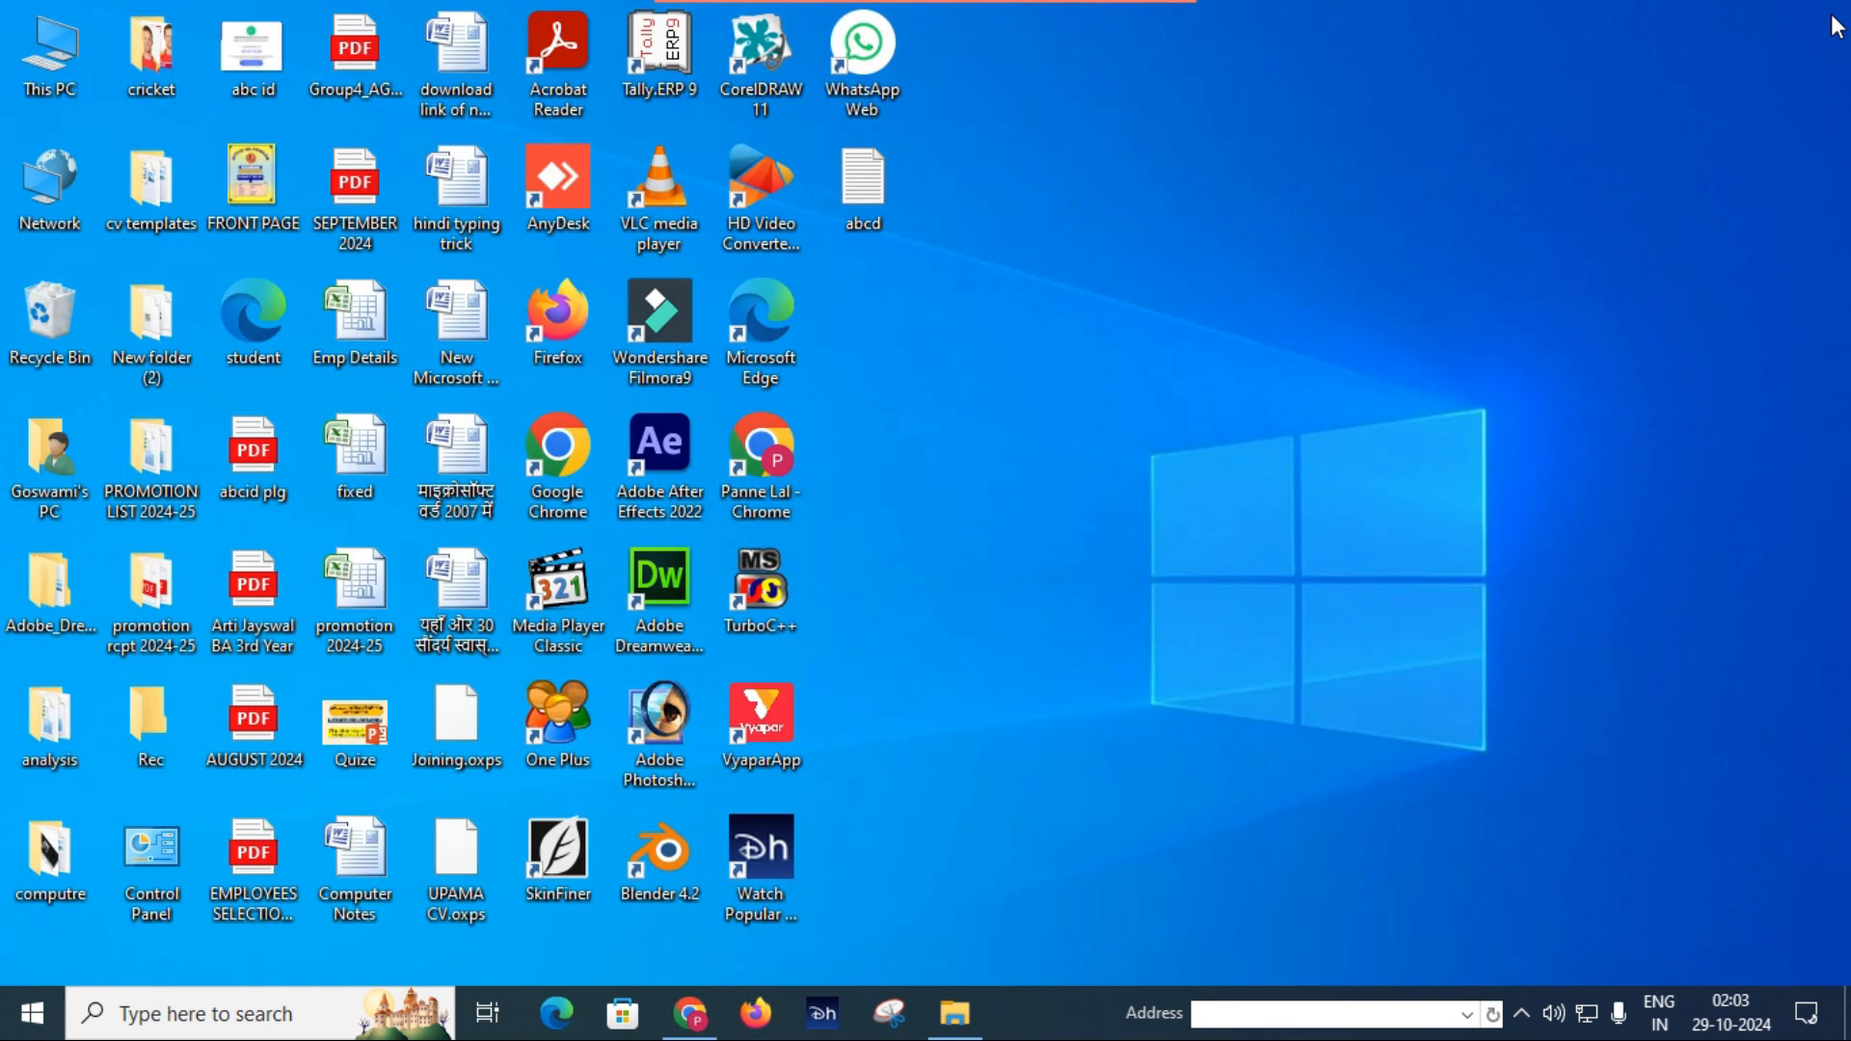
right_click(256, 326)
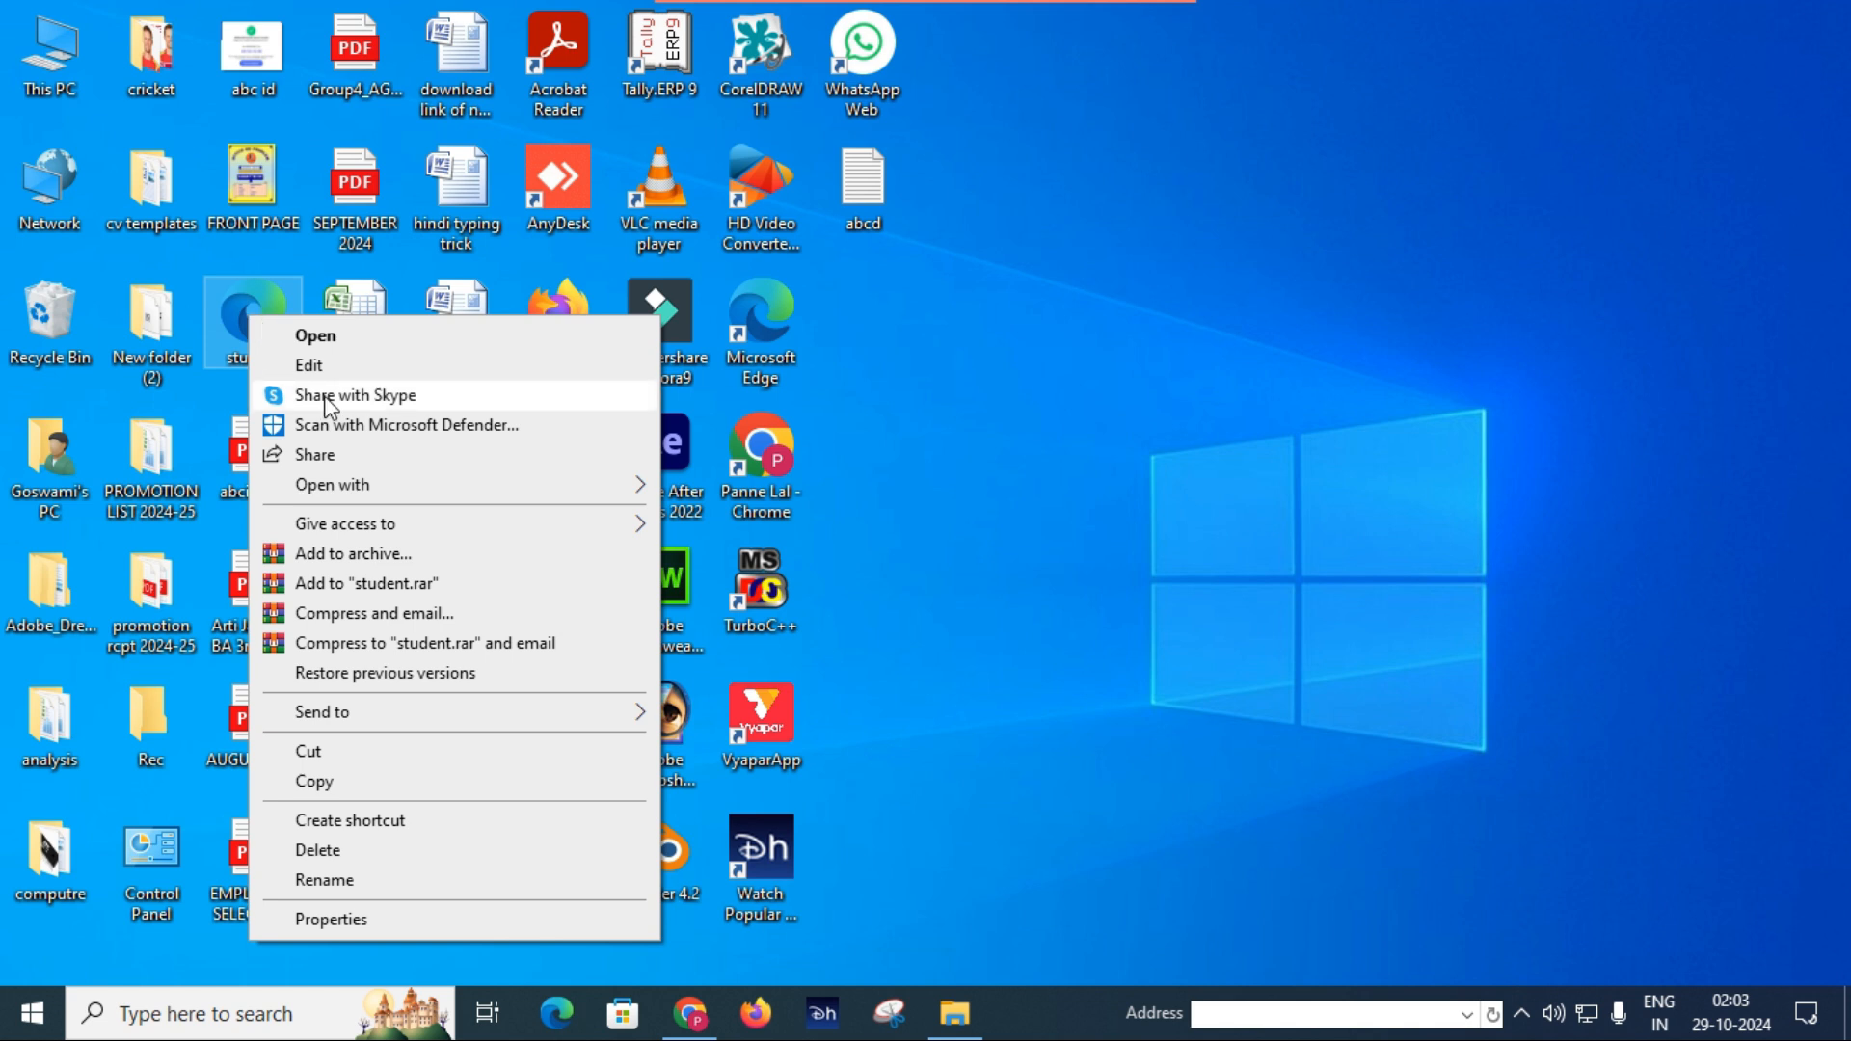
mouse_move(393, 490)
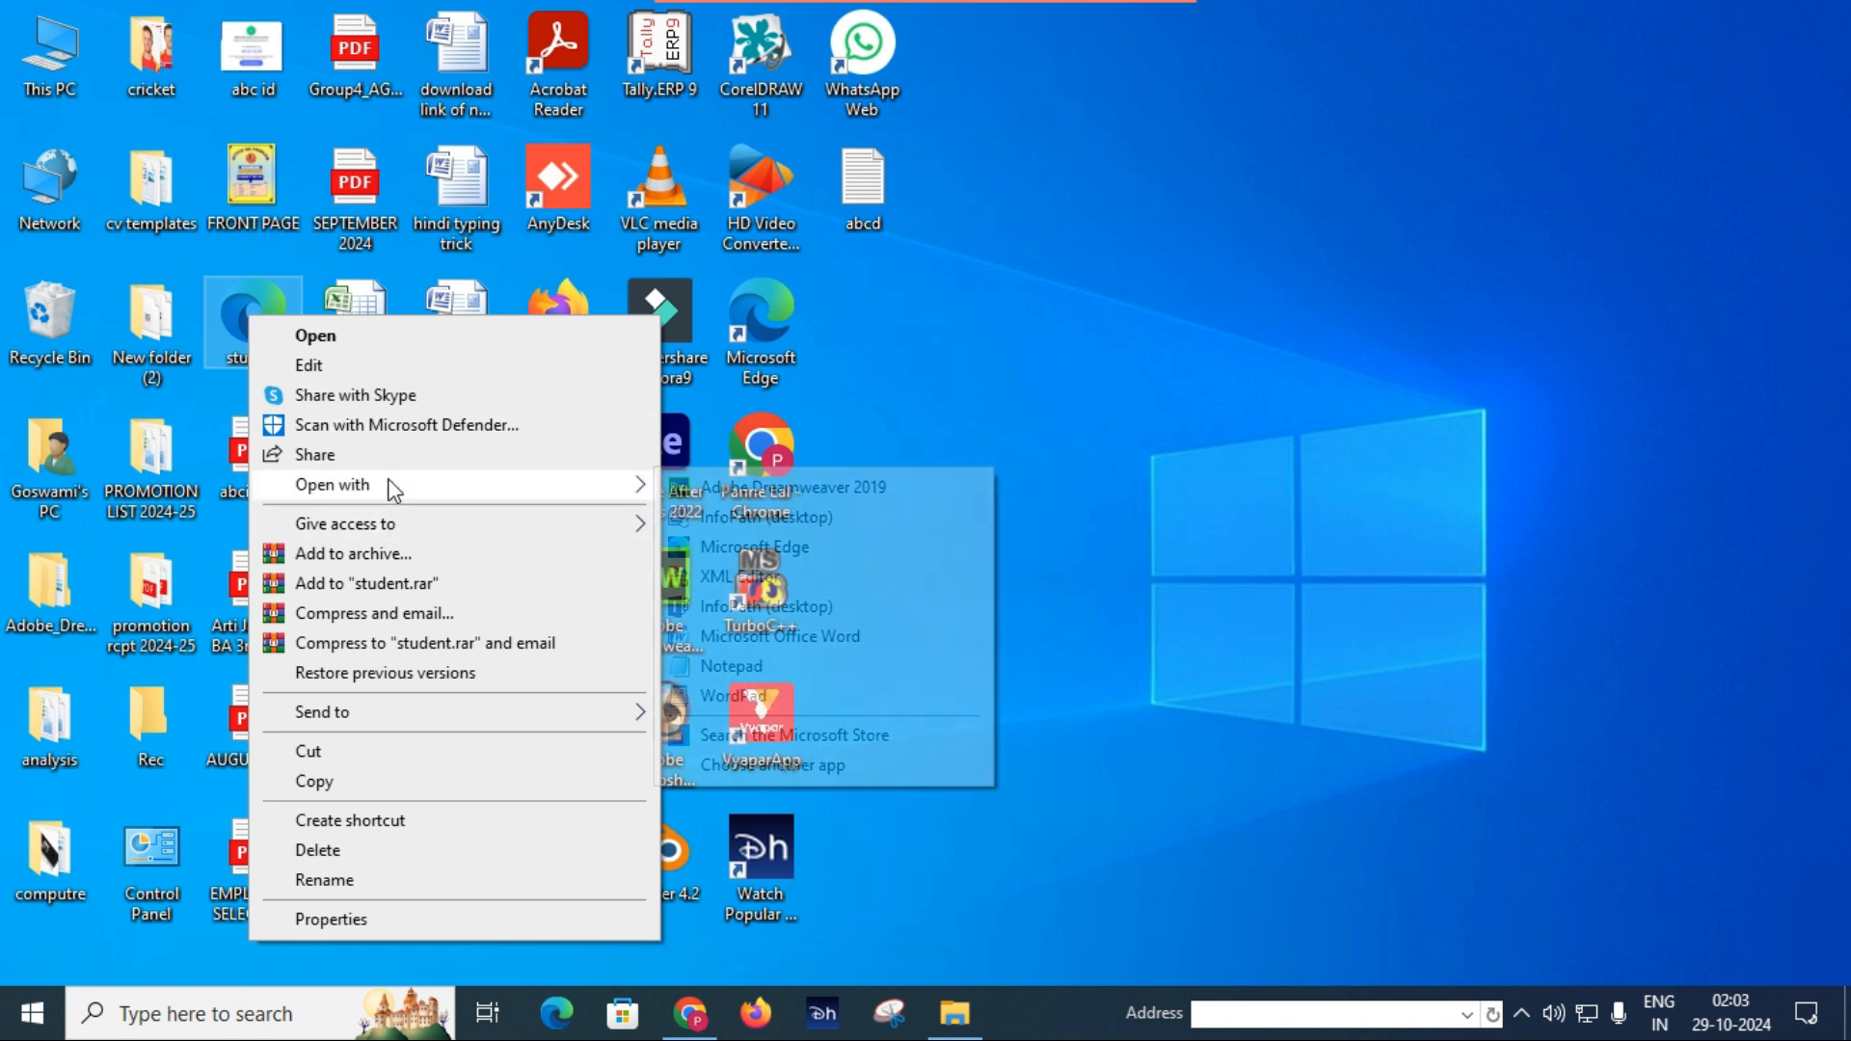
left_click(742, 667)
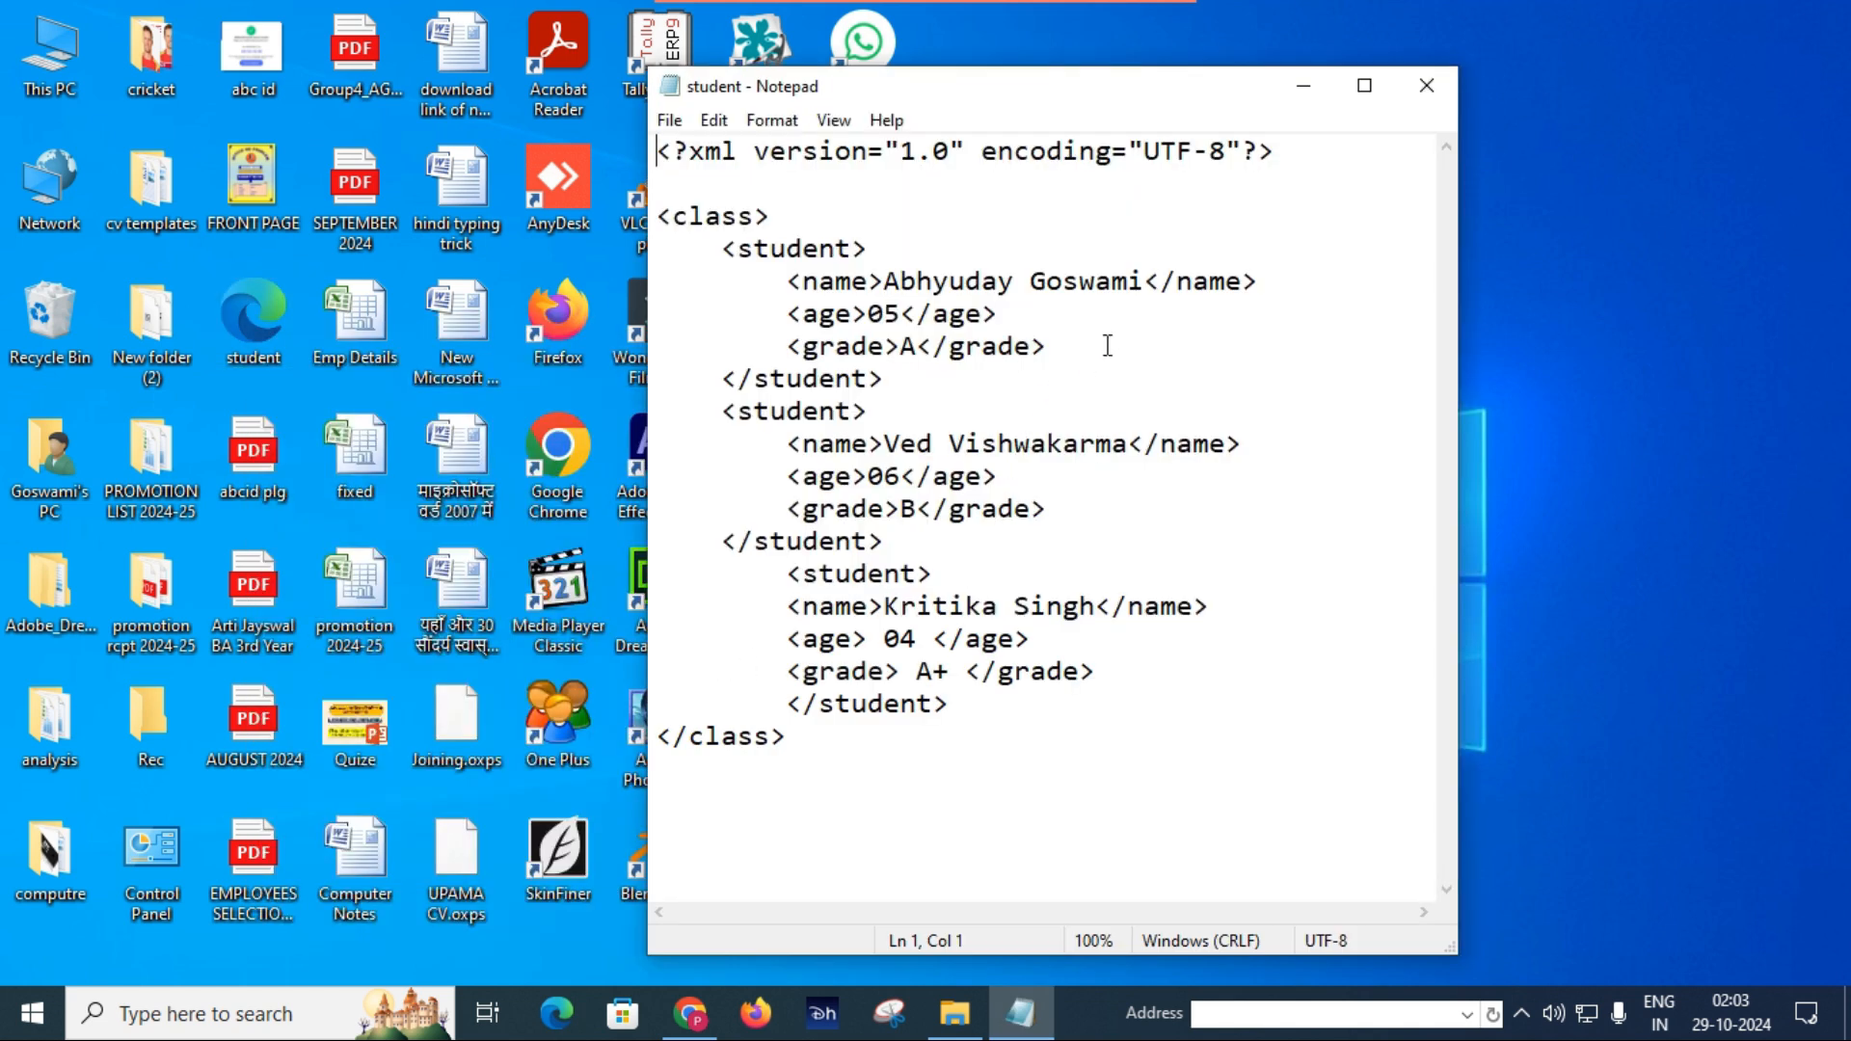
left_click(1364, 85)
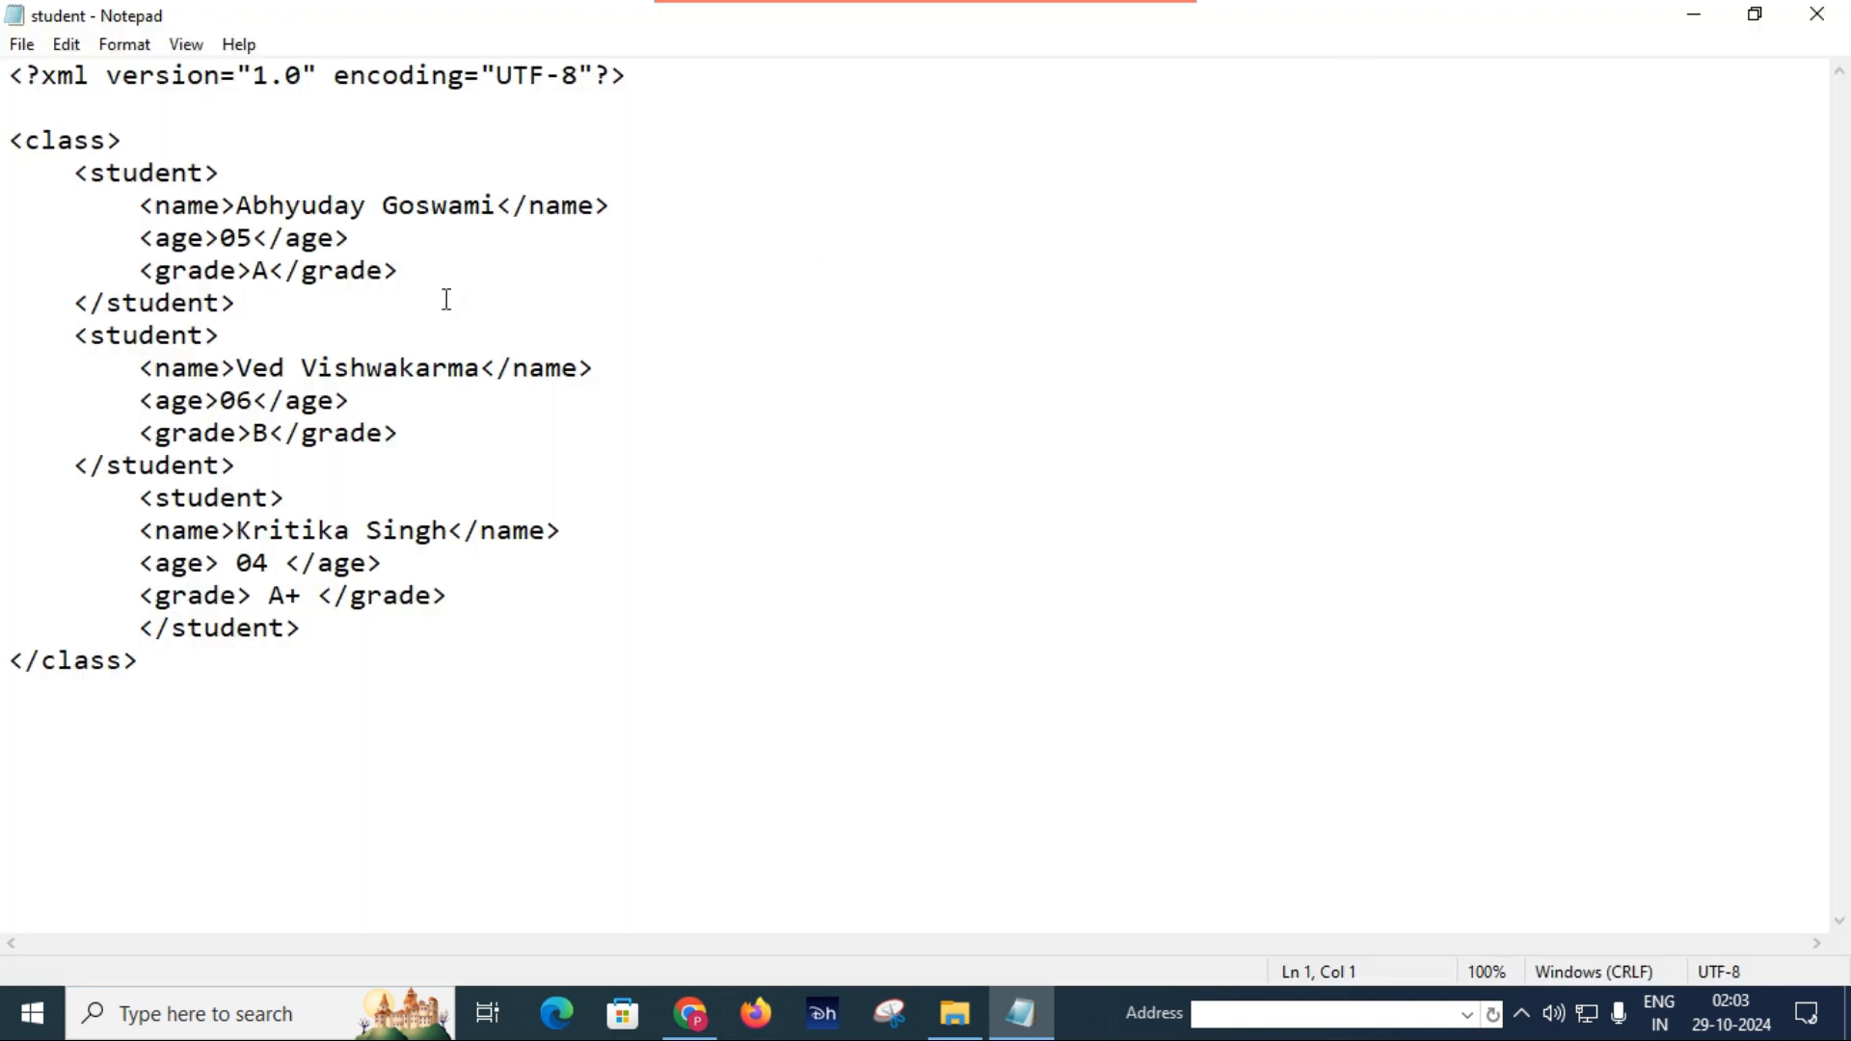
Add a city element with the value Sidhi below the first student's grade, including its closing tag.
key("Return")
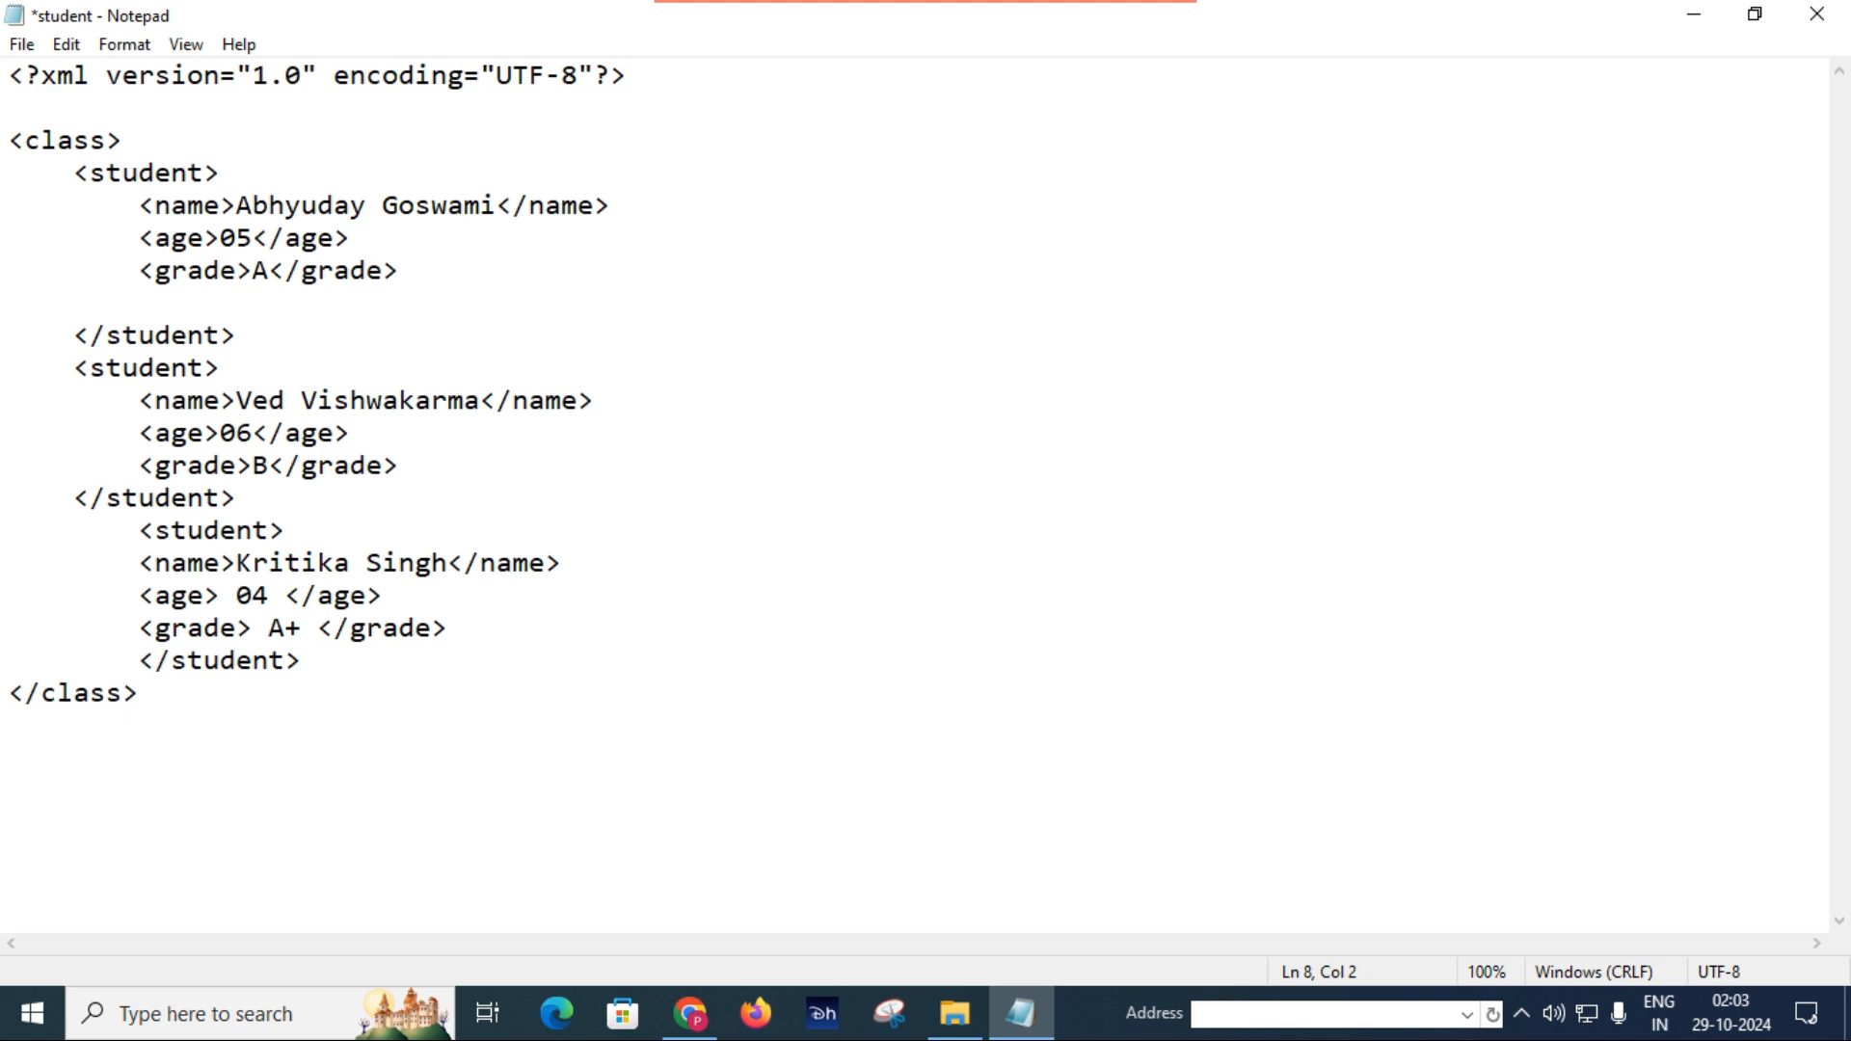
key("Tab")
type("<city> Sidhi")
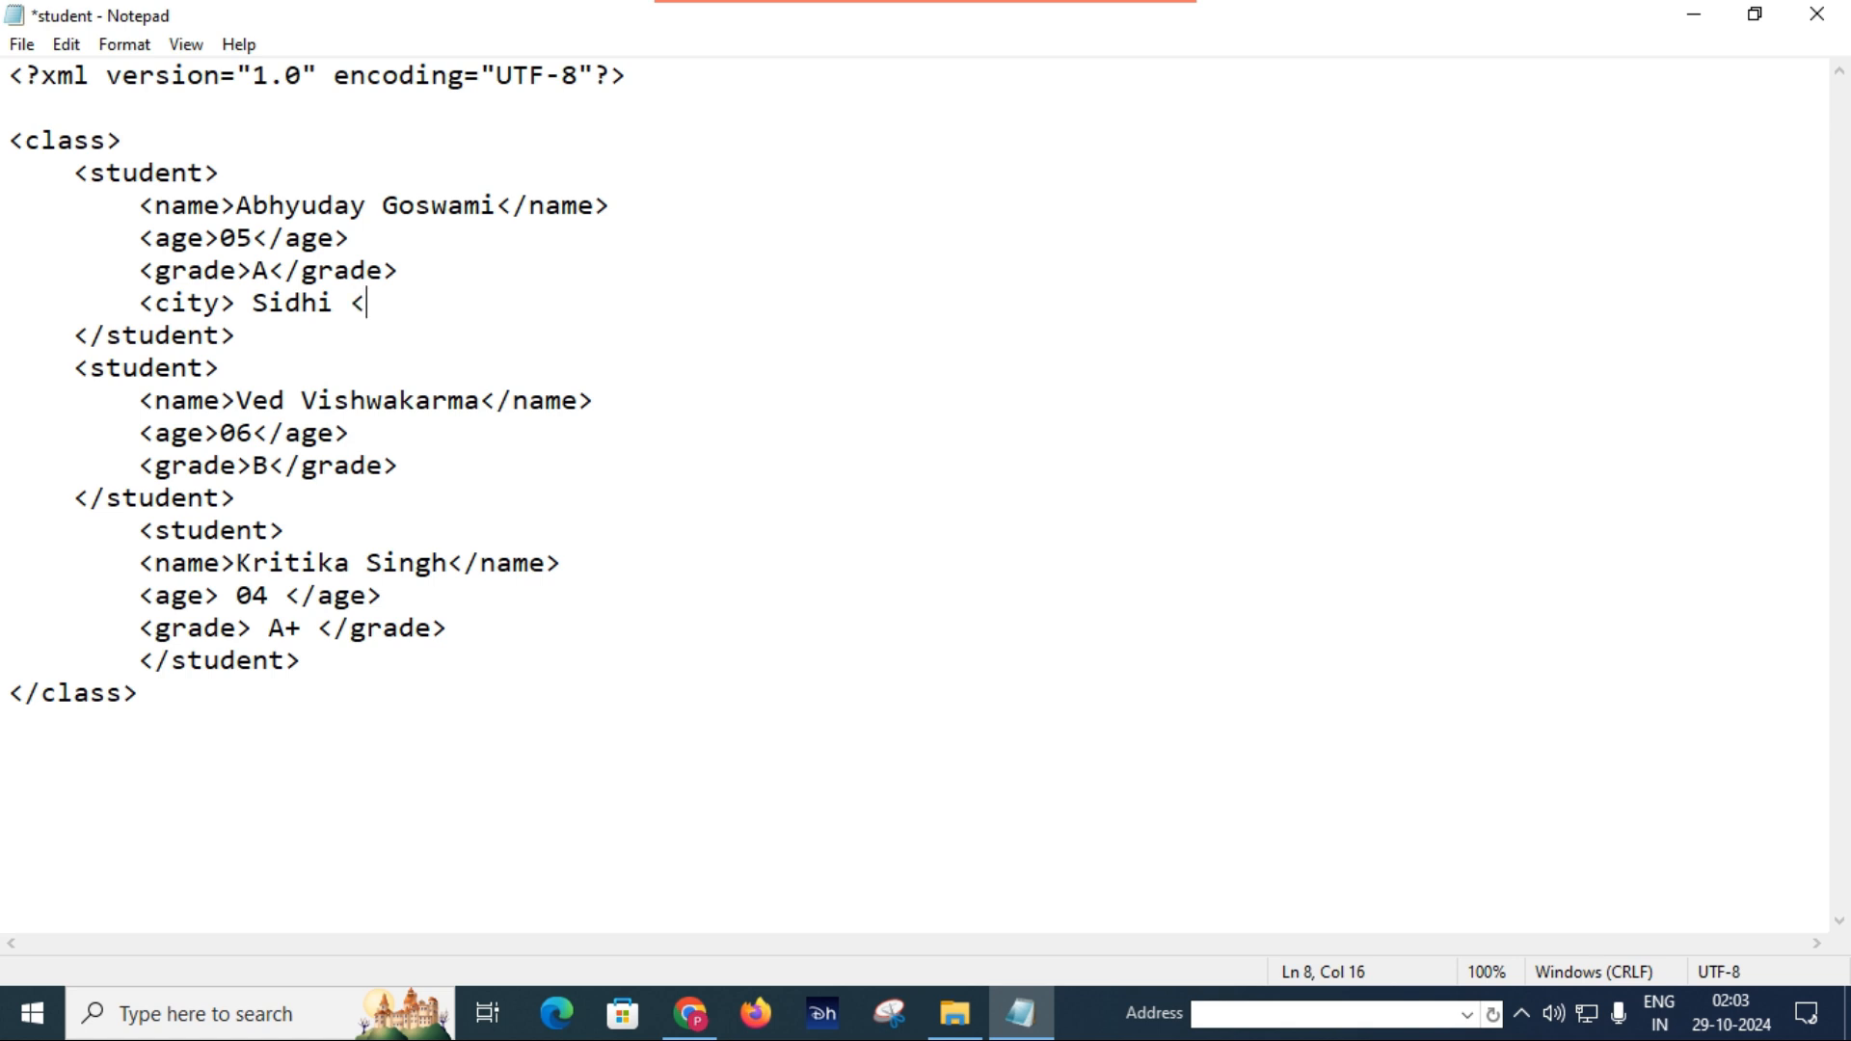
type(" </city")
Copy the first student's whole city line and paste it on a new line below the second student's grade.
left_click_drag(142, 303, 483, 305)
left_click(483, 305)
key("shift+Left")
key("shift+Left")
key("shift+Left")
key("shift+Left")
key("shift+Left")
key("shift+Left")
key("shift+Left")
key("shift+Left")
key("shift+Left")
key("shift+Left")
key("shift+Left")
key("shift+Left")
key("shift+Left")
key("shift+Left")
key("shift+Left")
key("shift+Left")
key("shift+Left")
key("shift+Left")
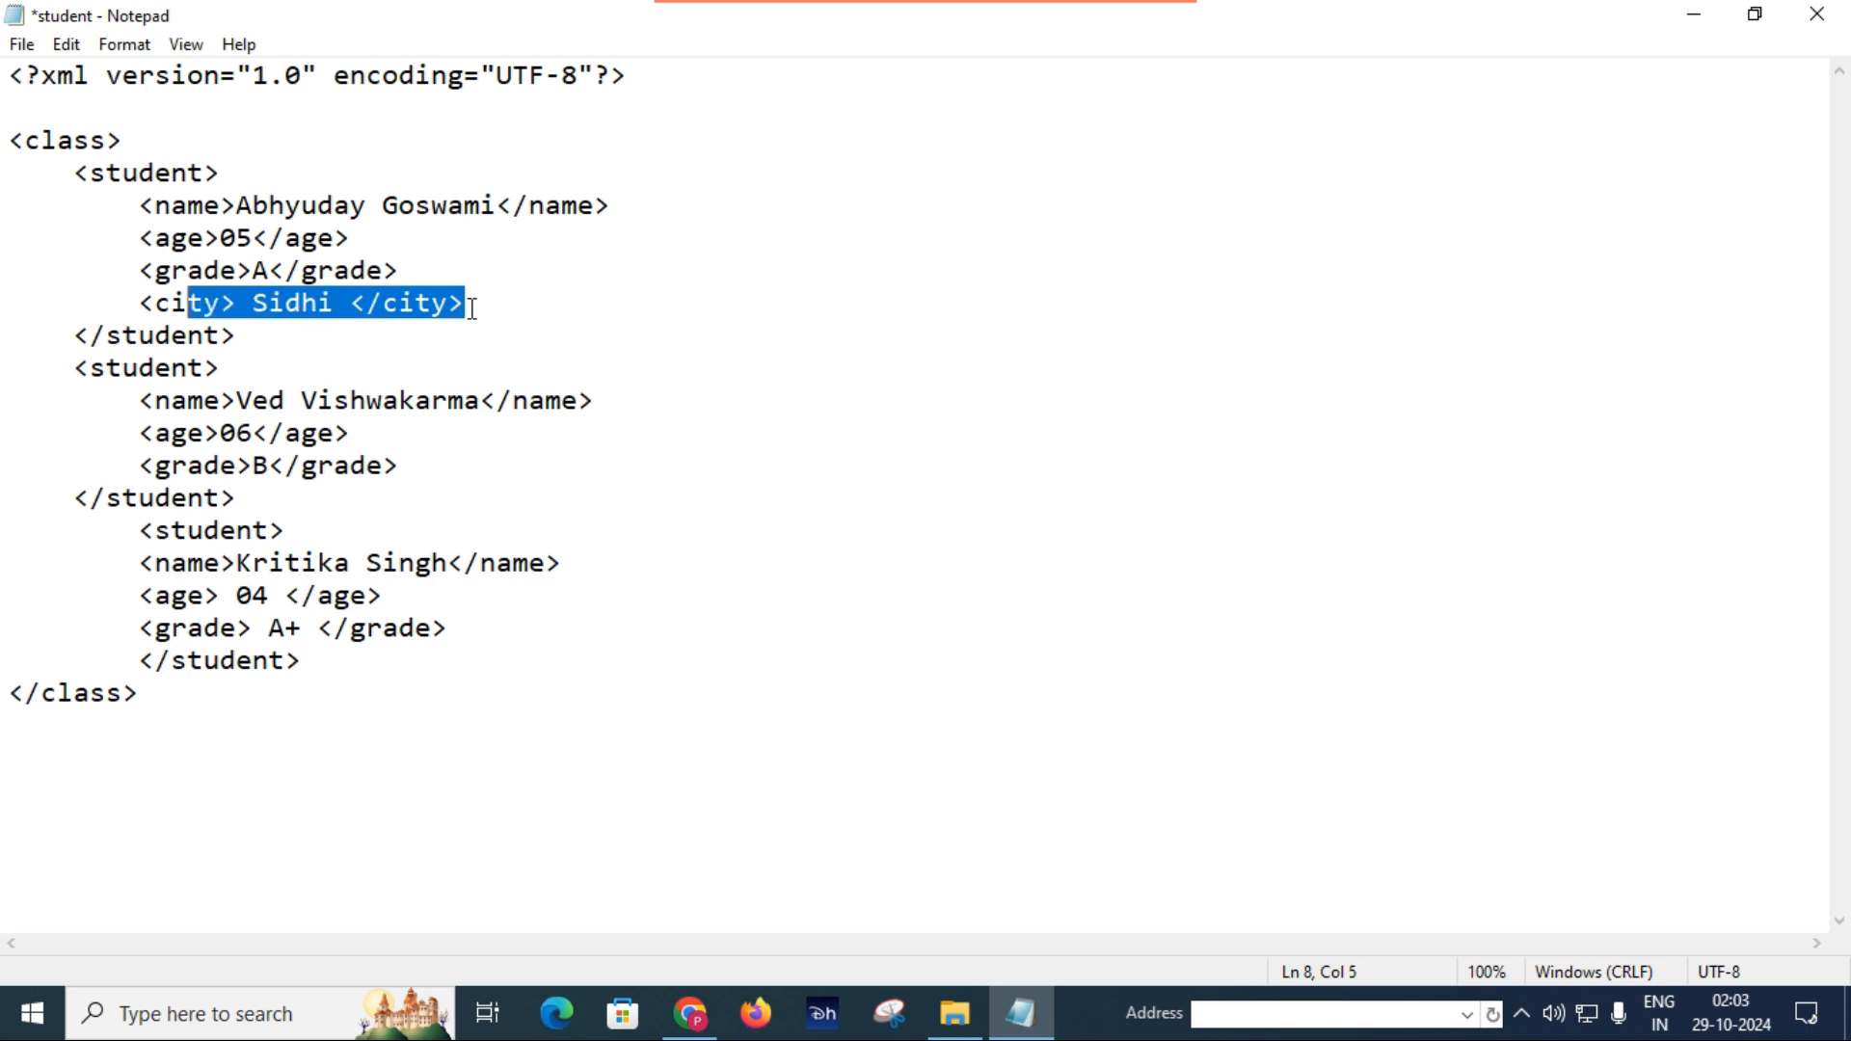
key("shift+Left")
key("shift+Left")
key("ctrl+c")
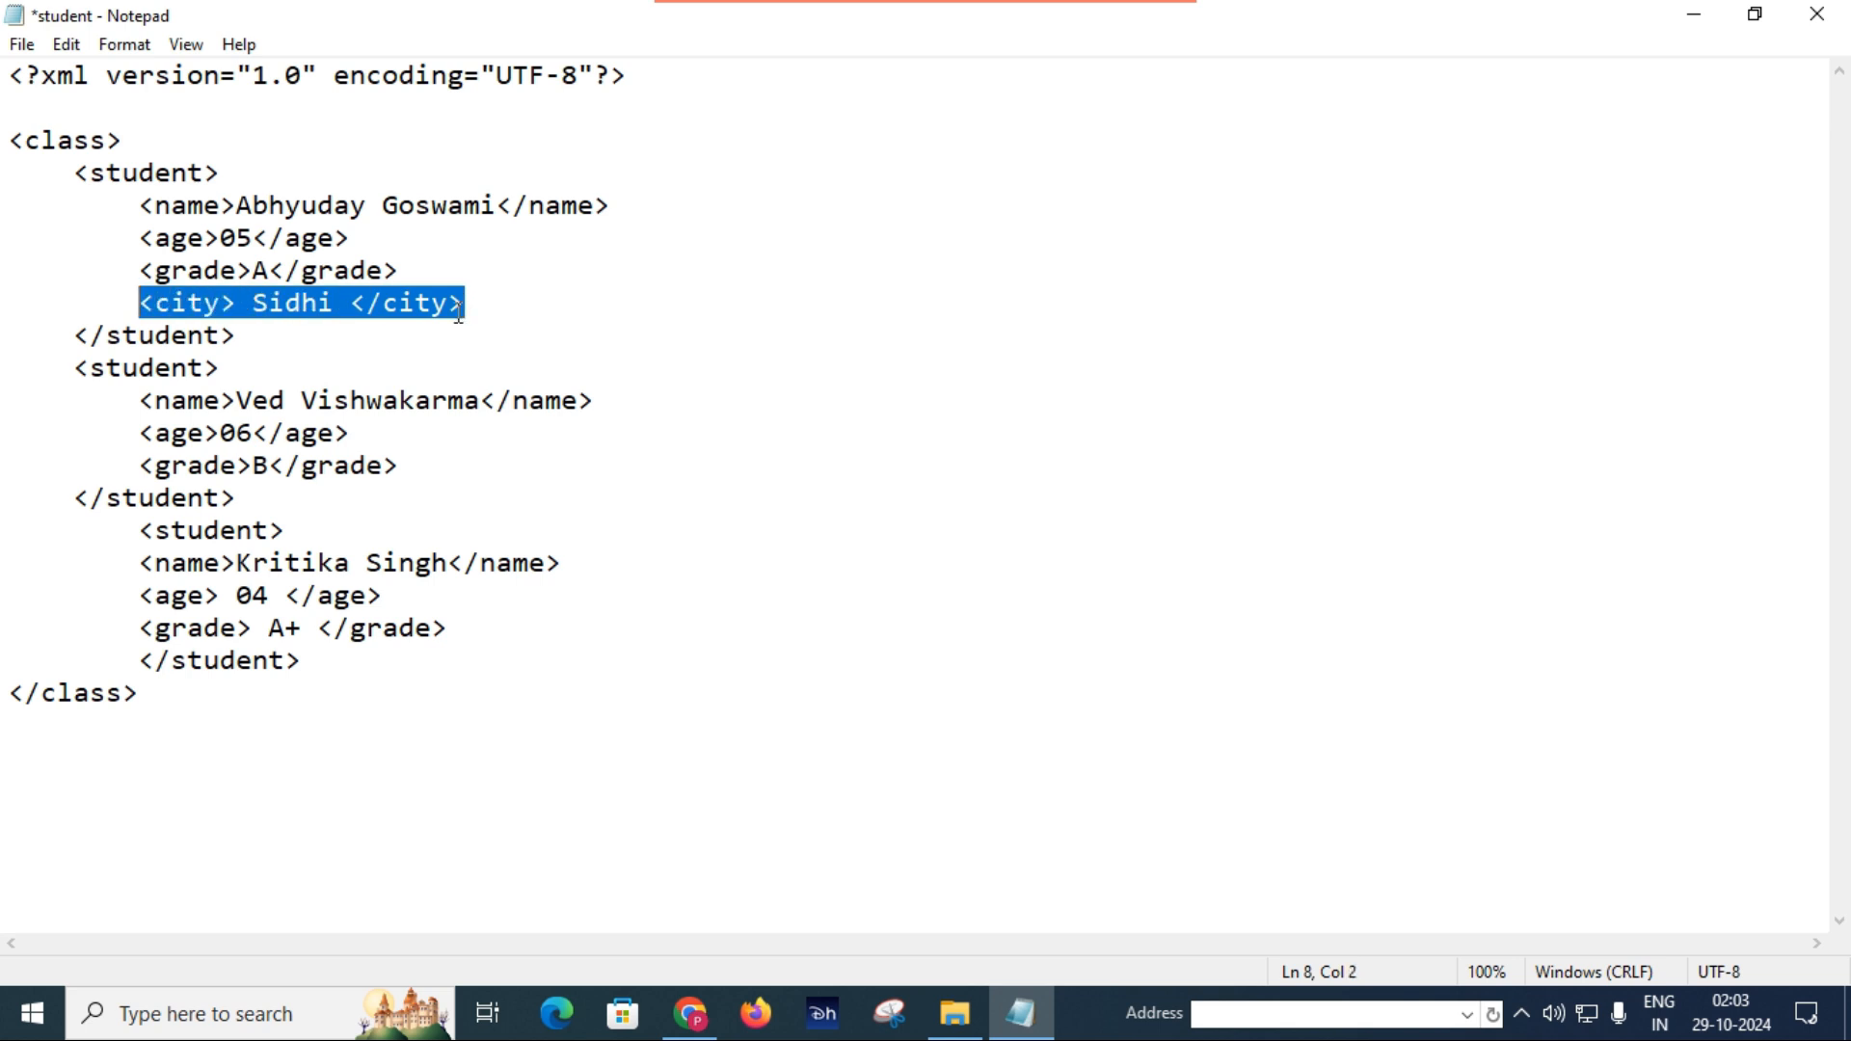
double_click(429, 476)
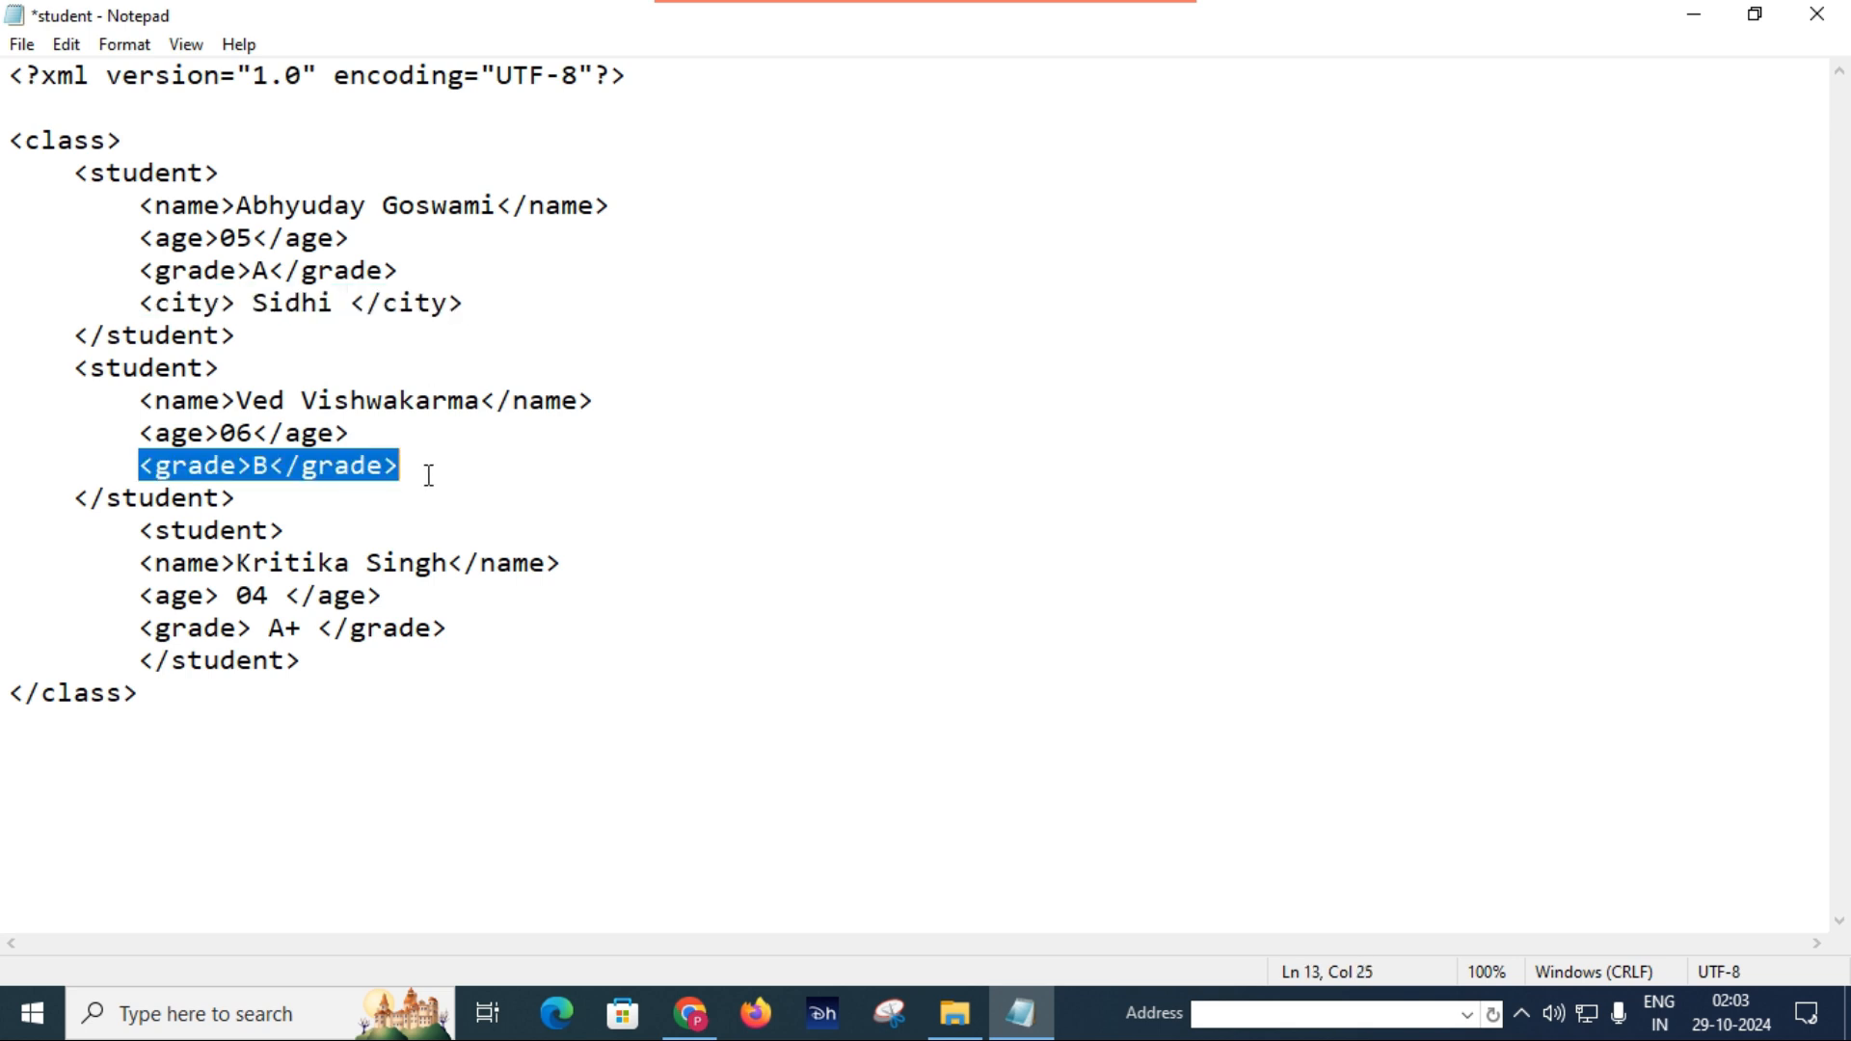
left_click(430, 475)
key("Return")
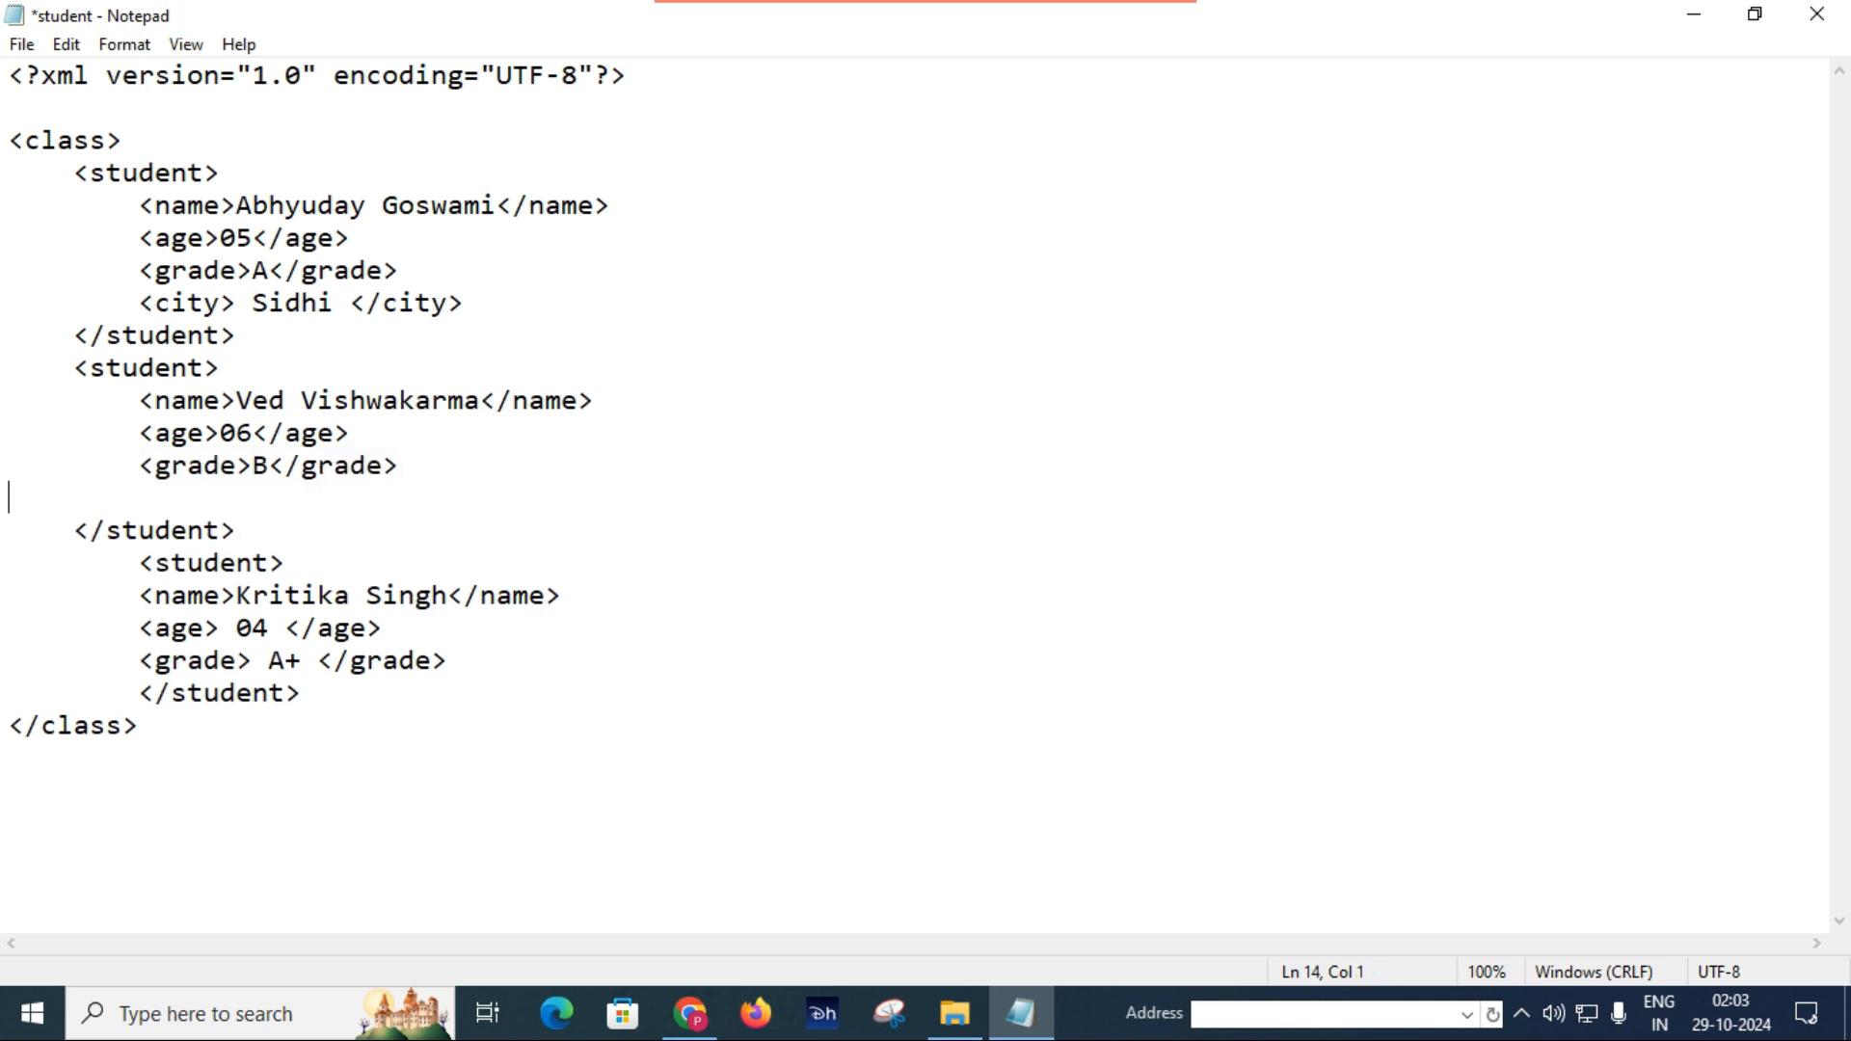
key("ctrl+v")
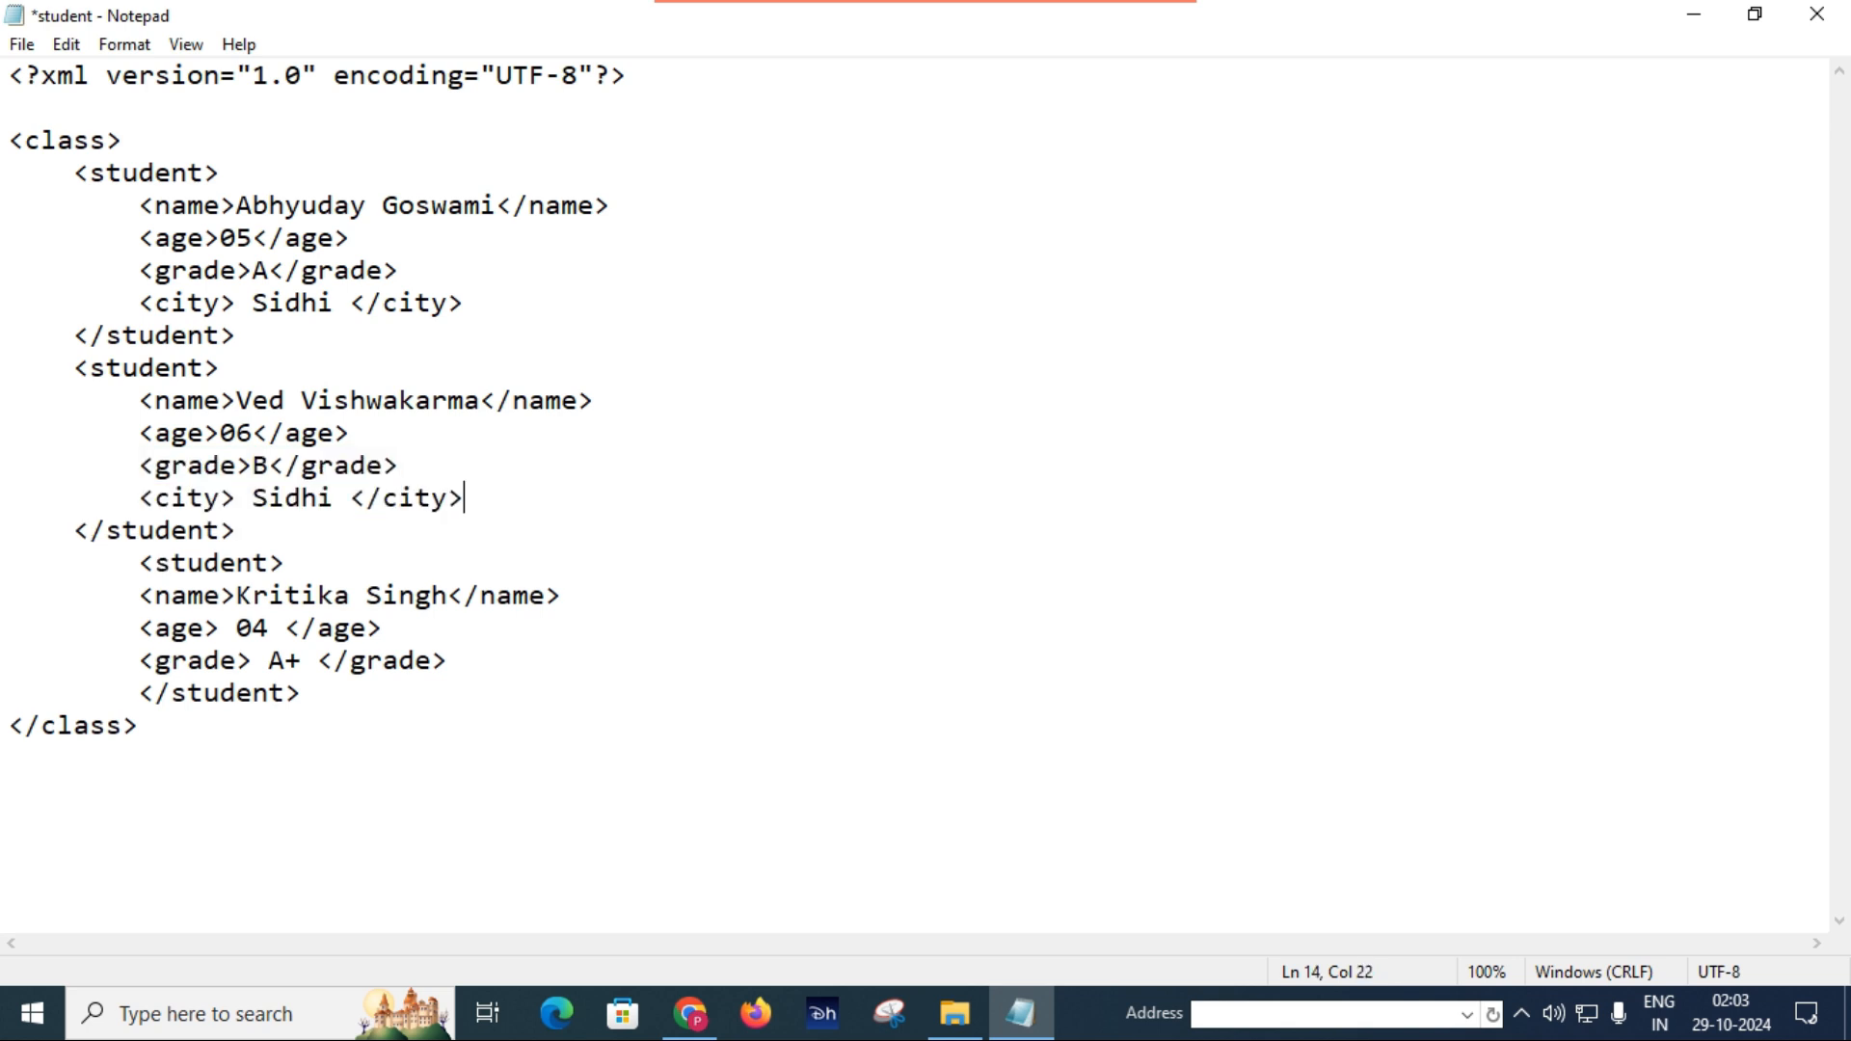
Change the second student's city value to Rewa, keeping the city tags.
key("BackSpace")
key("BackSpace")
key("BackSpace")
key("BackSpace")
key("BackSpace")
type("Rewa")
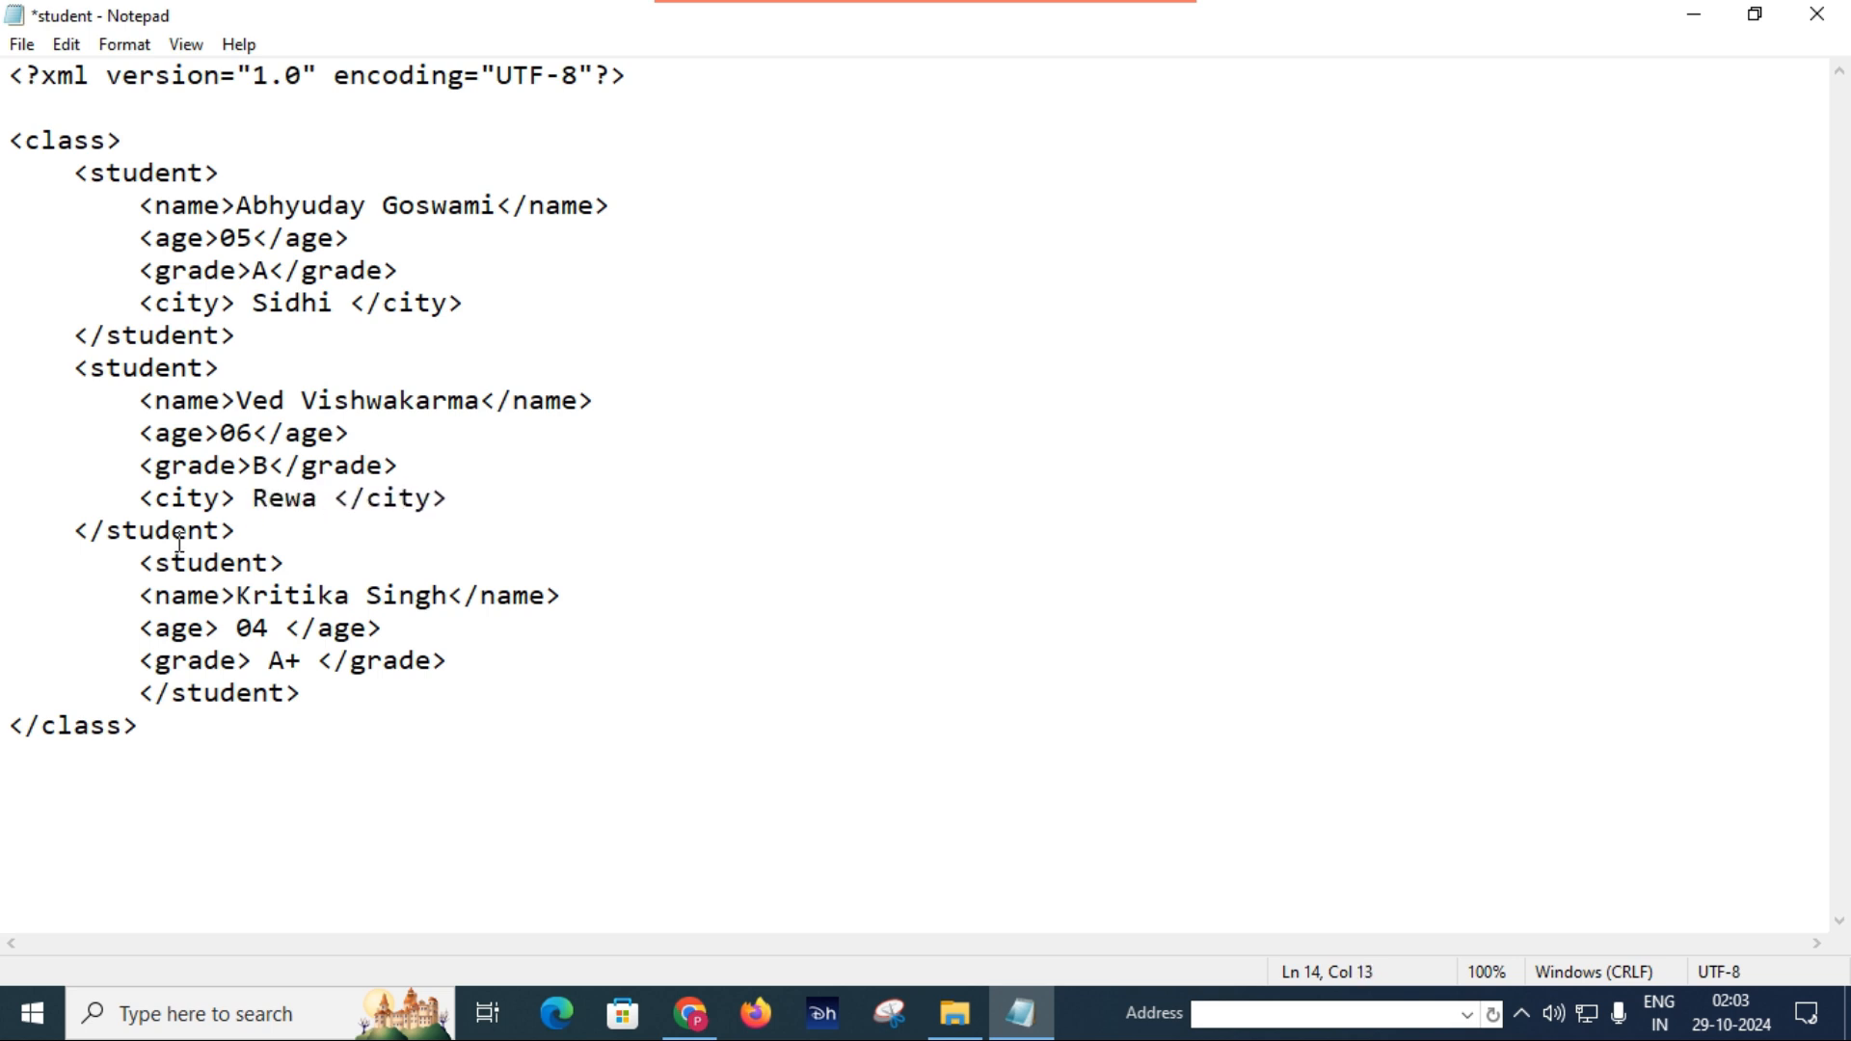
Add the copied city line below the third student's grade with the value Satna, and save the student file.
left_click(475, 667)
key("Return")
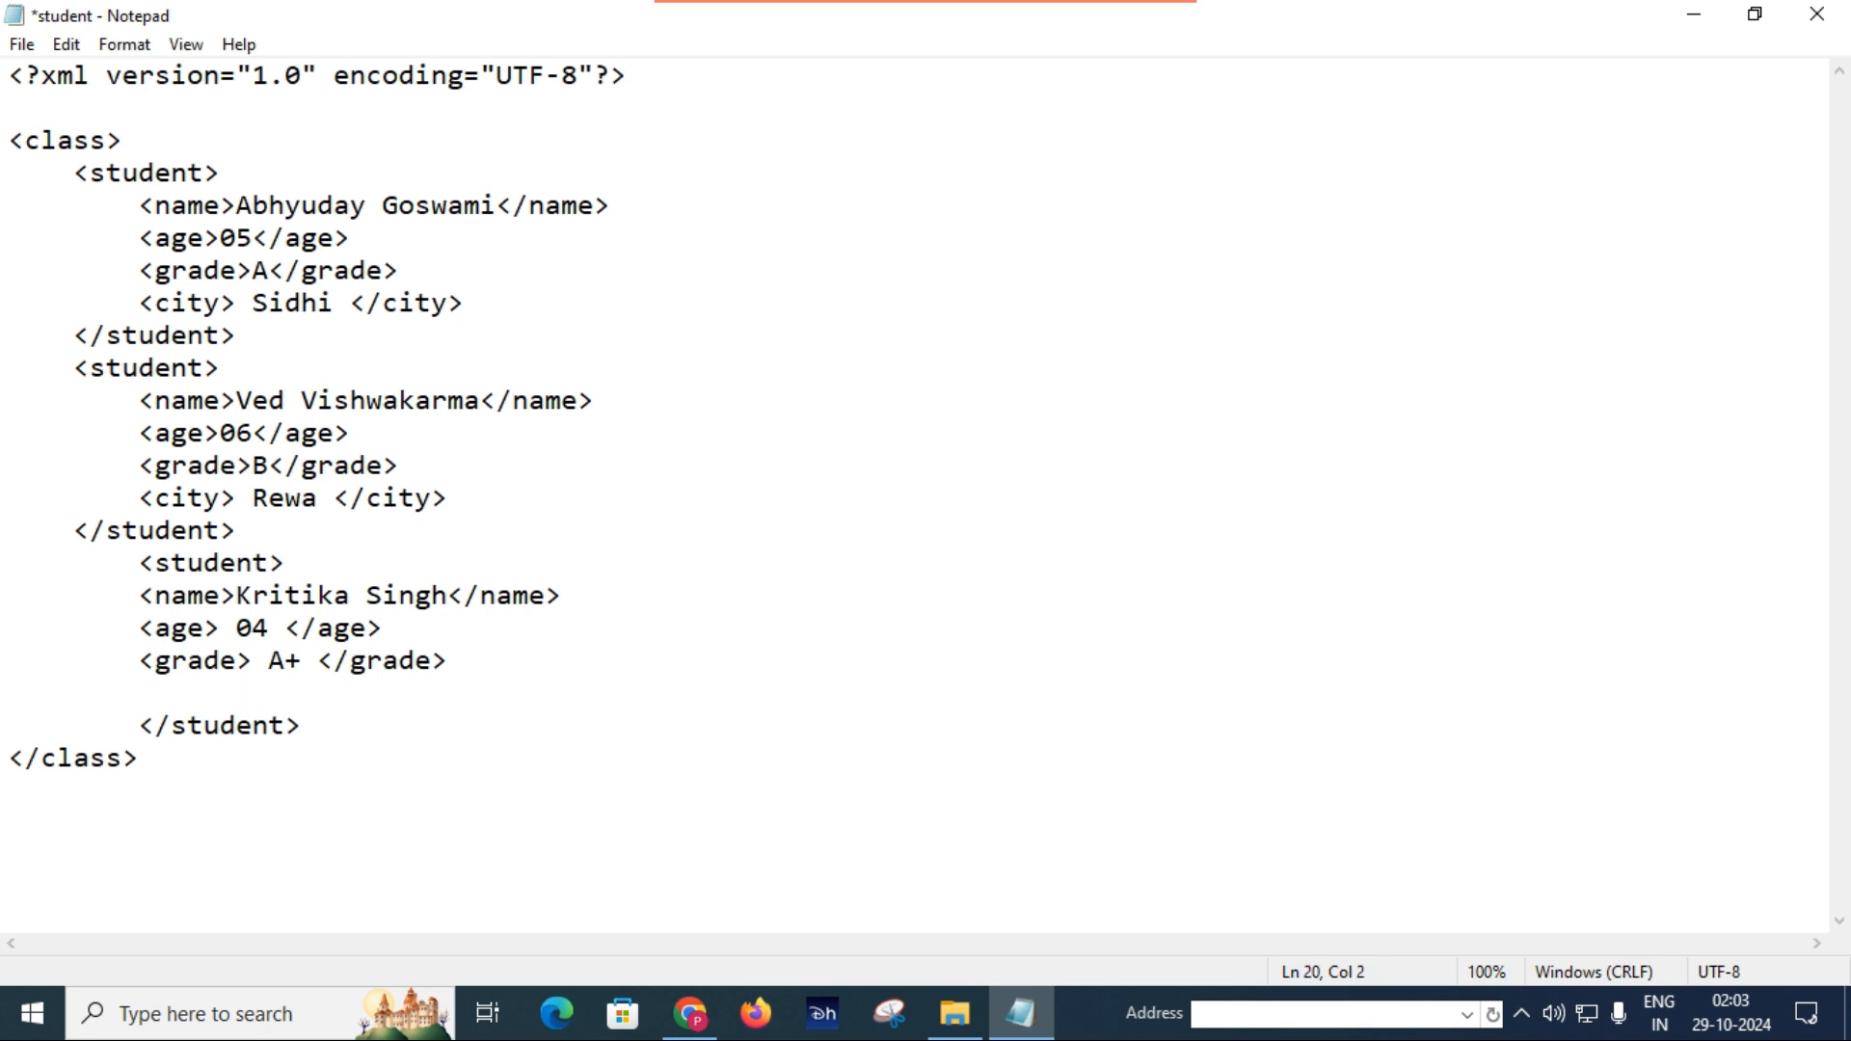
key("ctrl+v")
left_click(332, 694)
key("BackSpace")
key("BackSpace")
key("BackSpace")
key("BackSpace")
type("atna")
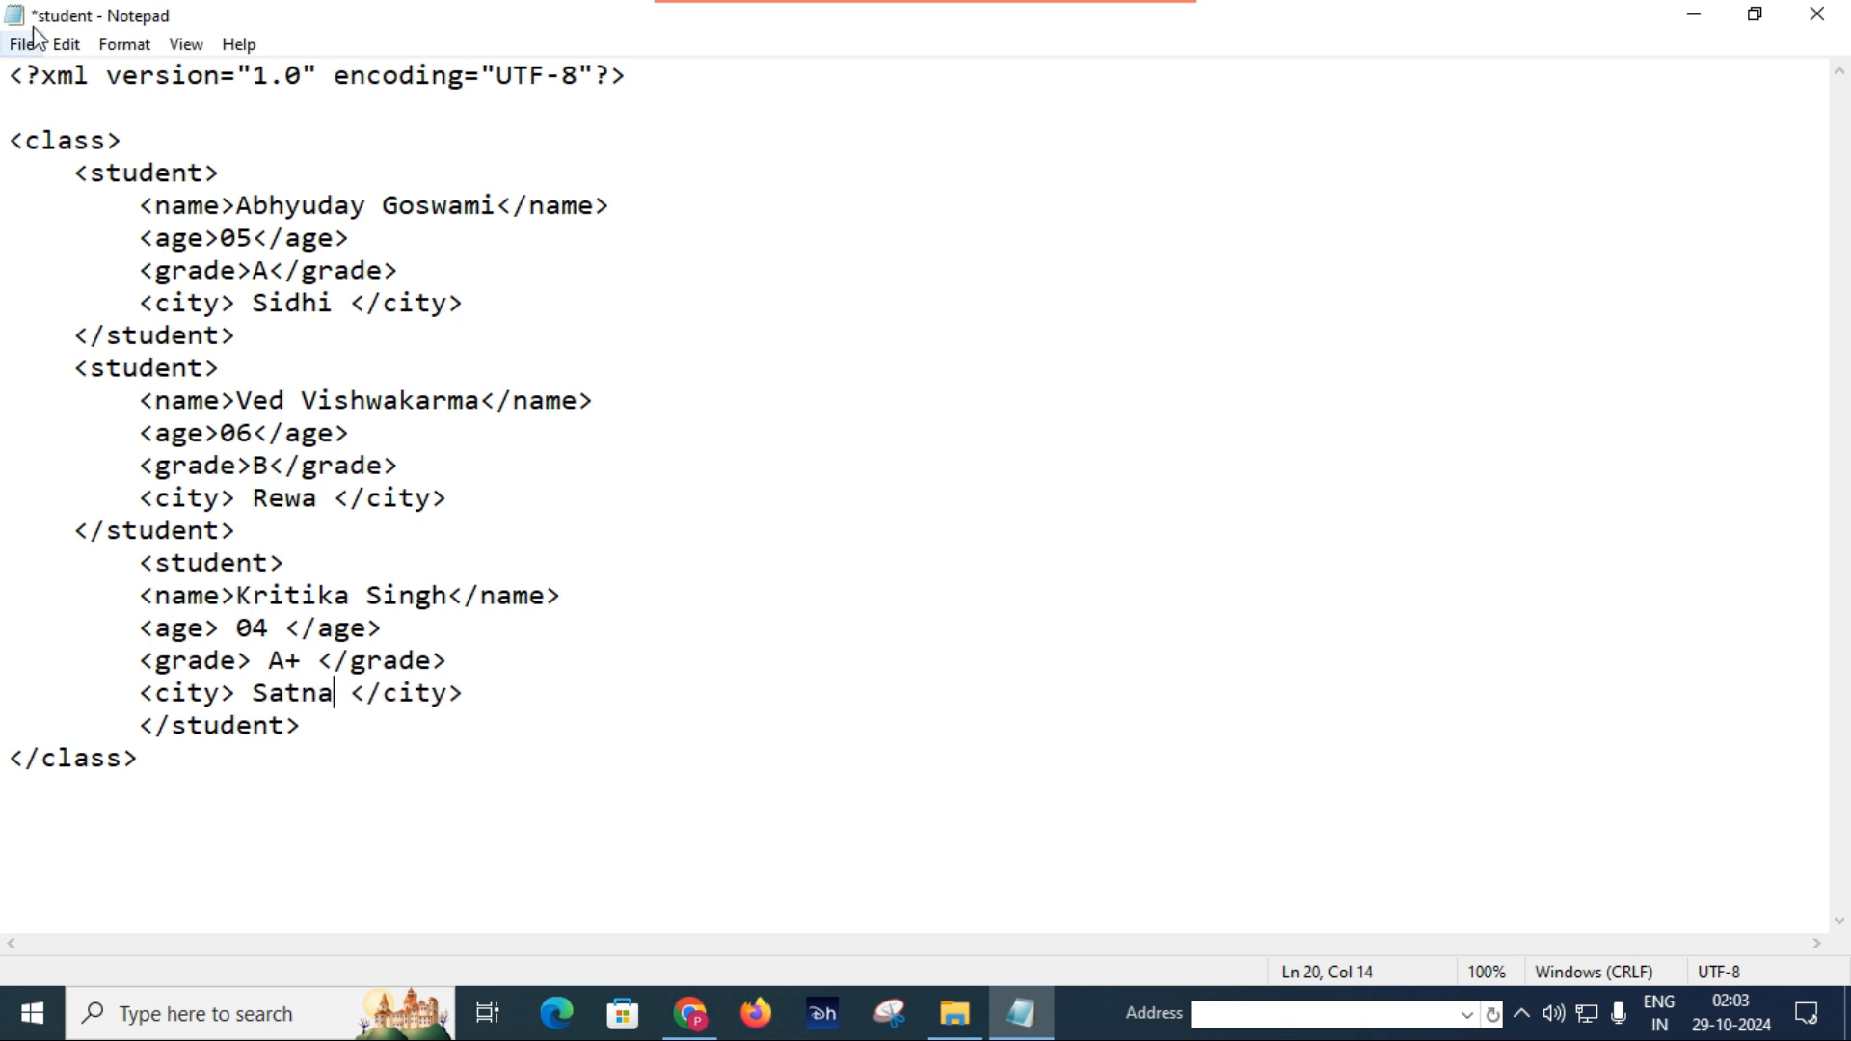
key("ctrl+s")
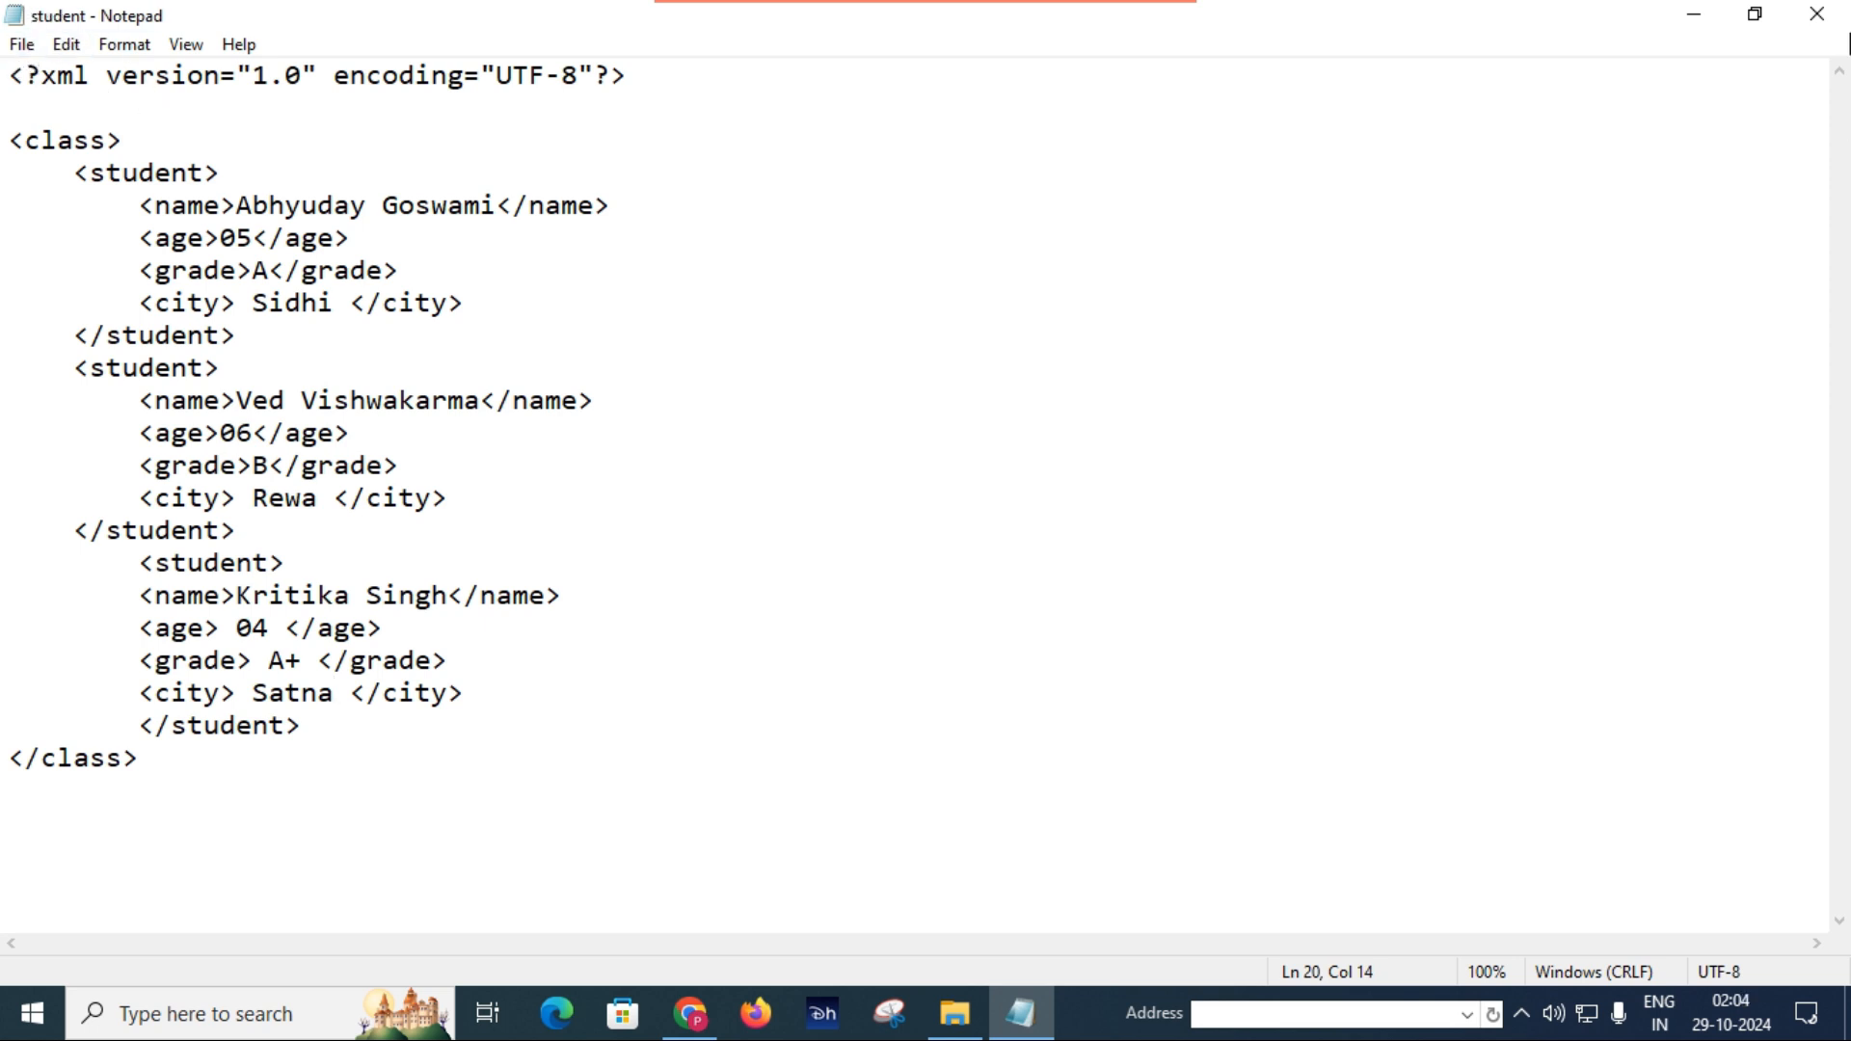
Close Notepad, start Excel in a maximized window and reopen the recent data workbook.
left_click(1826, 27)
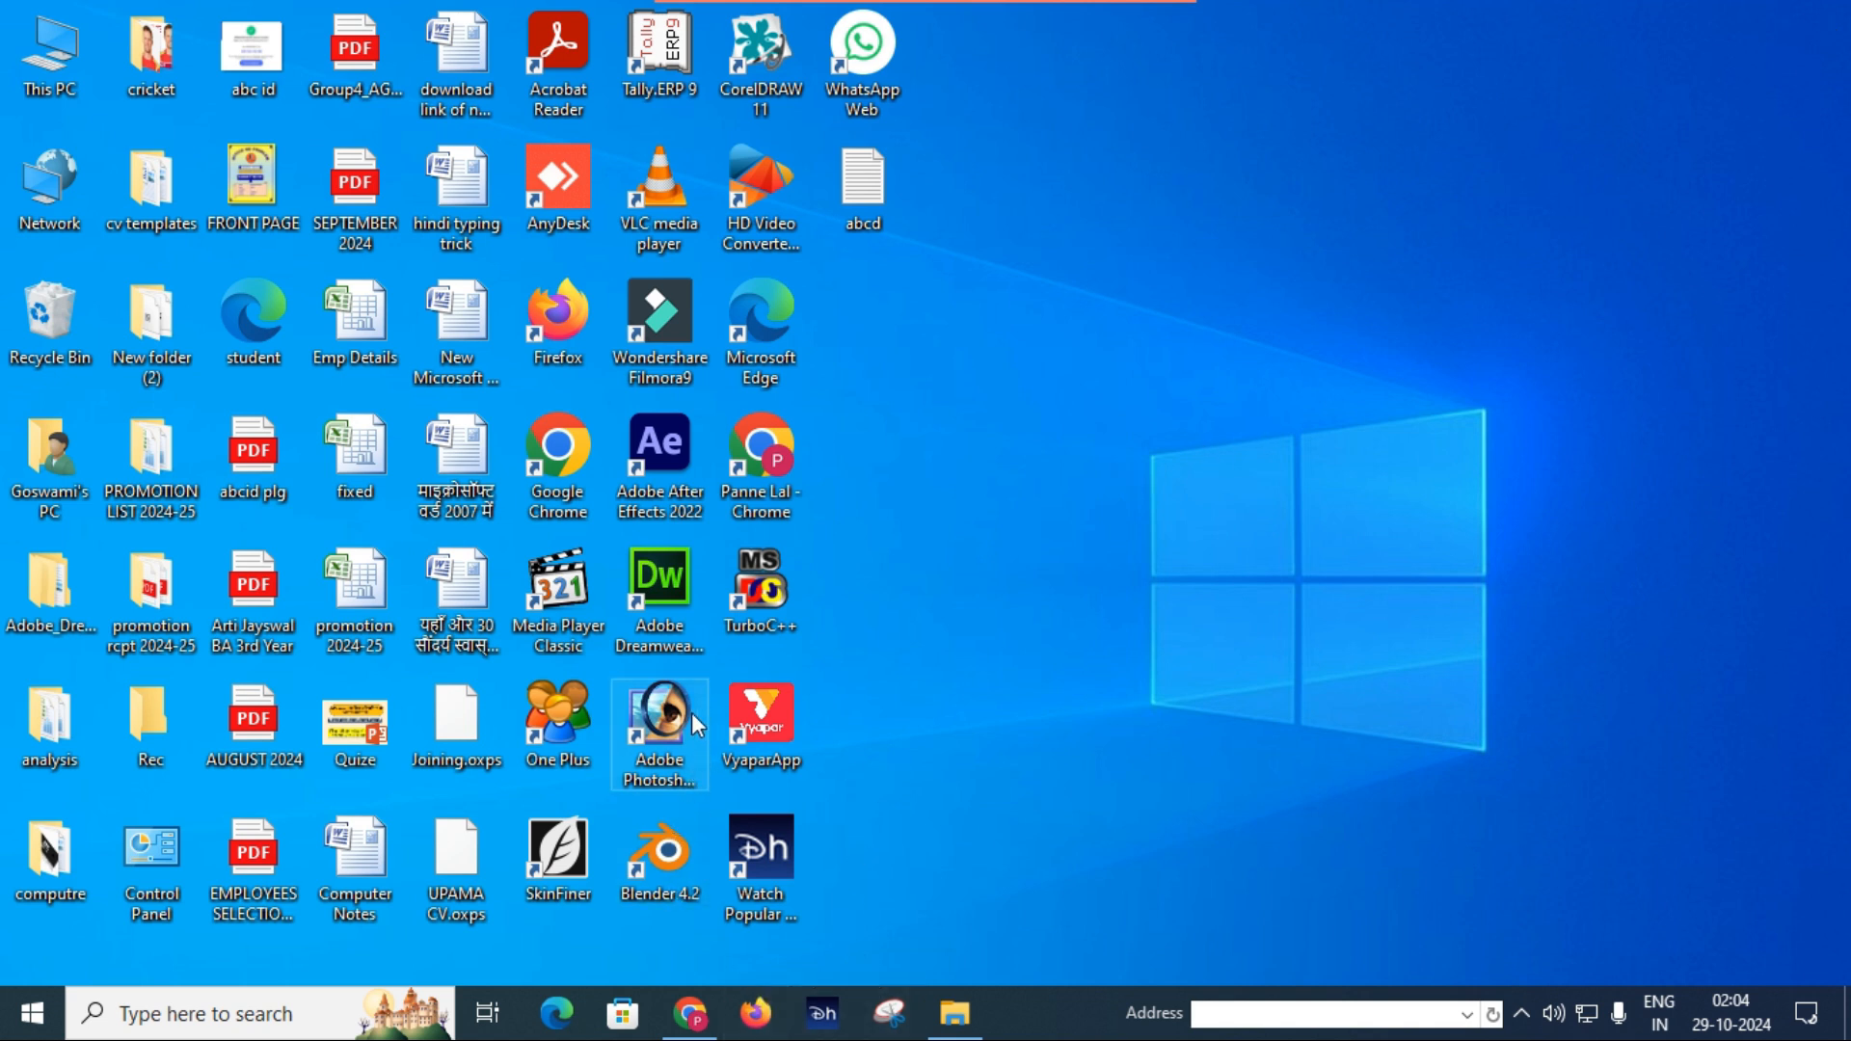
key("super")
scroll(212, 418, "down", 12)
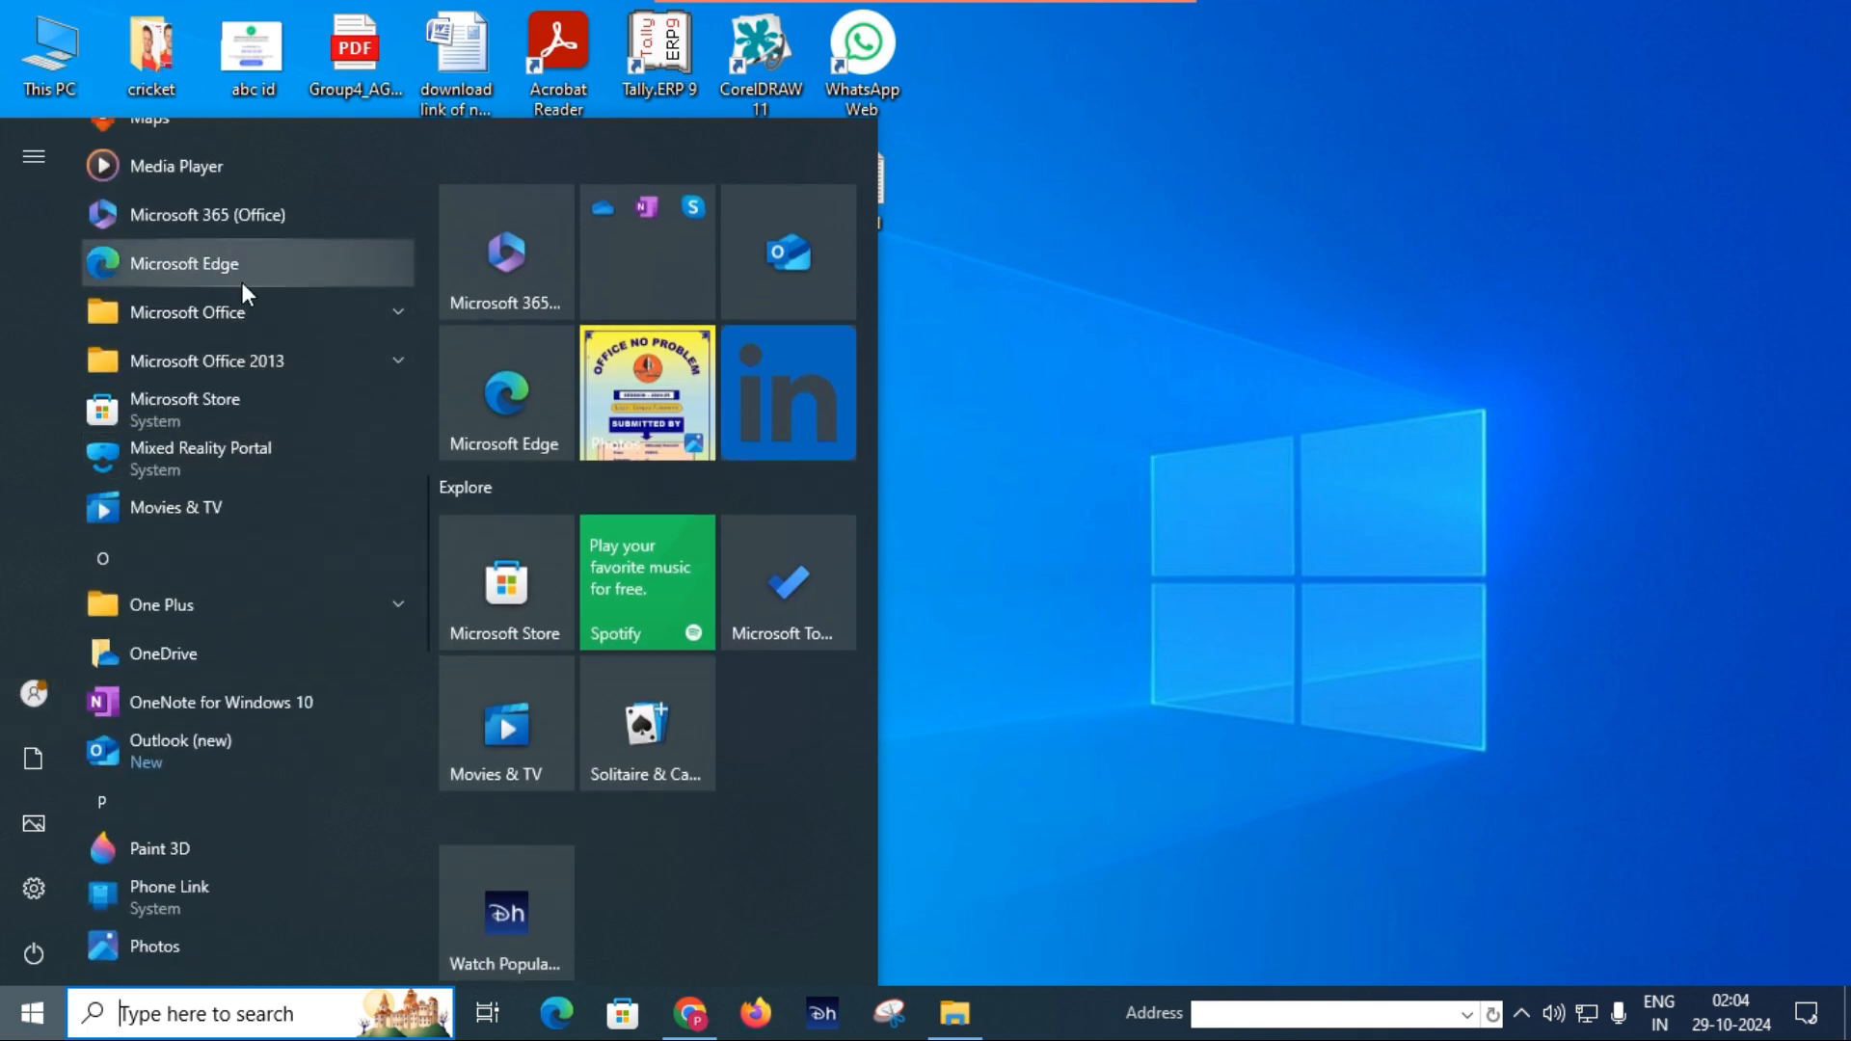
left_click(206, 315)
left_click(235, 603)
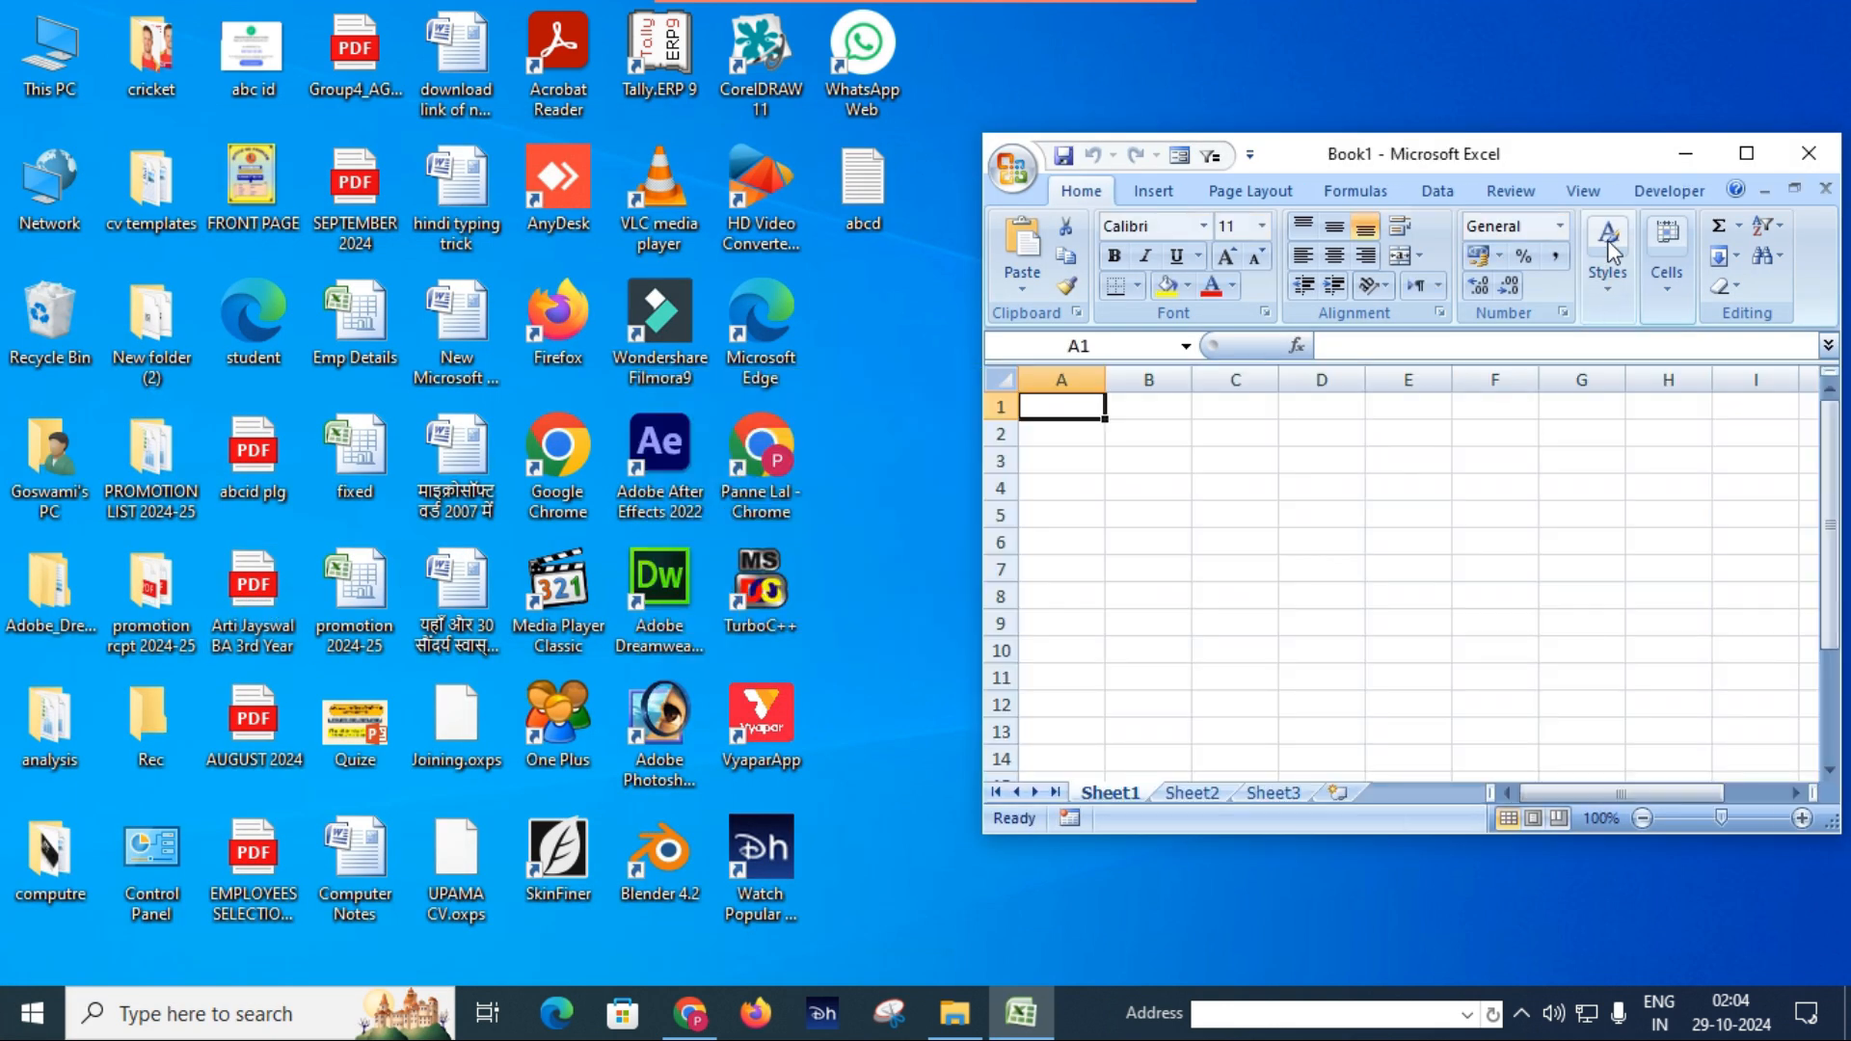
left_click(1745, 153)
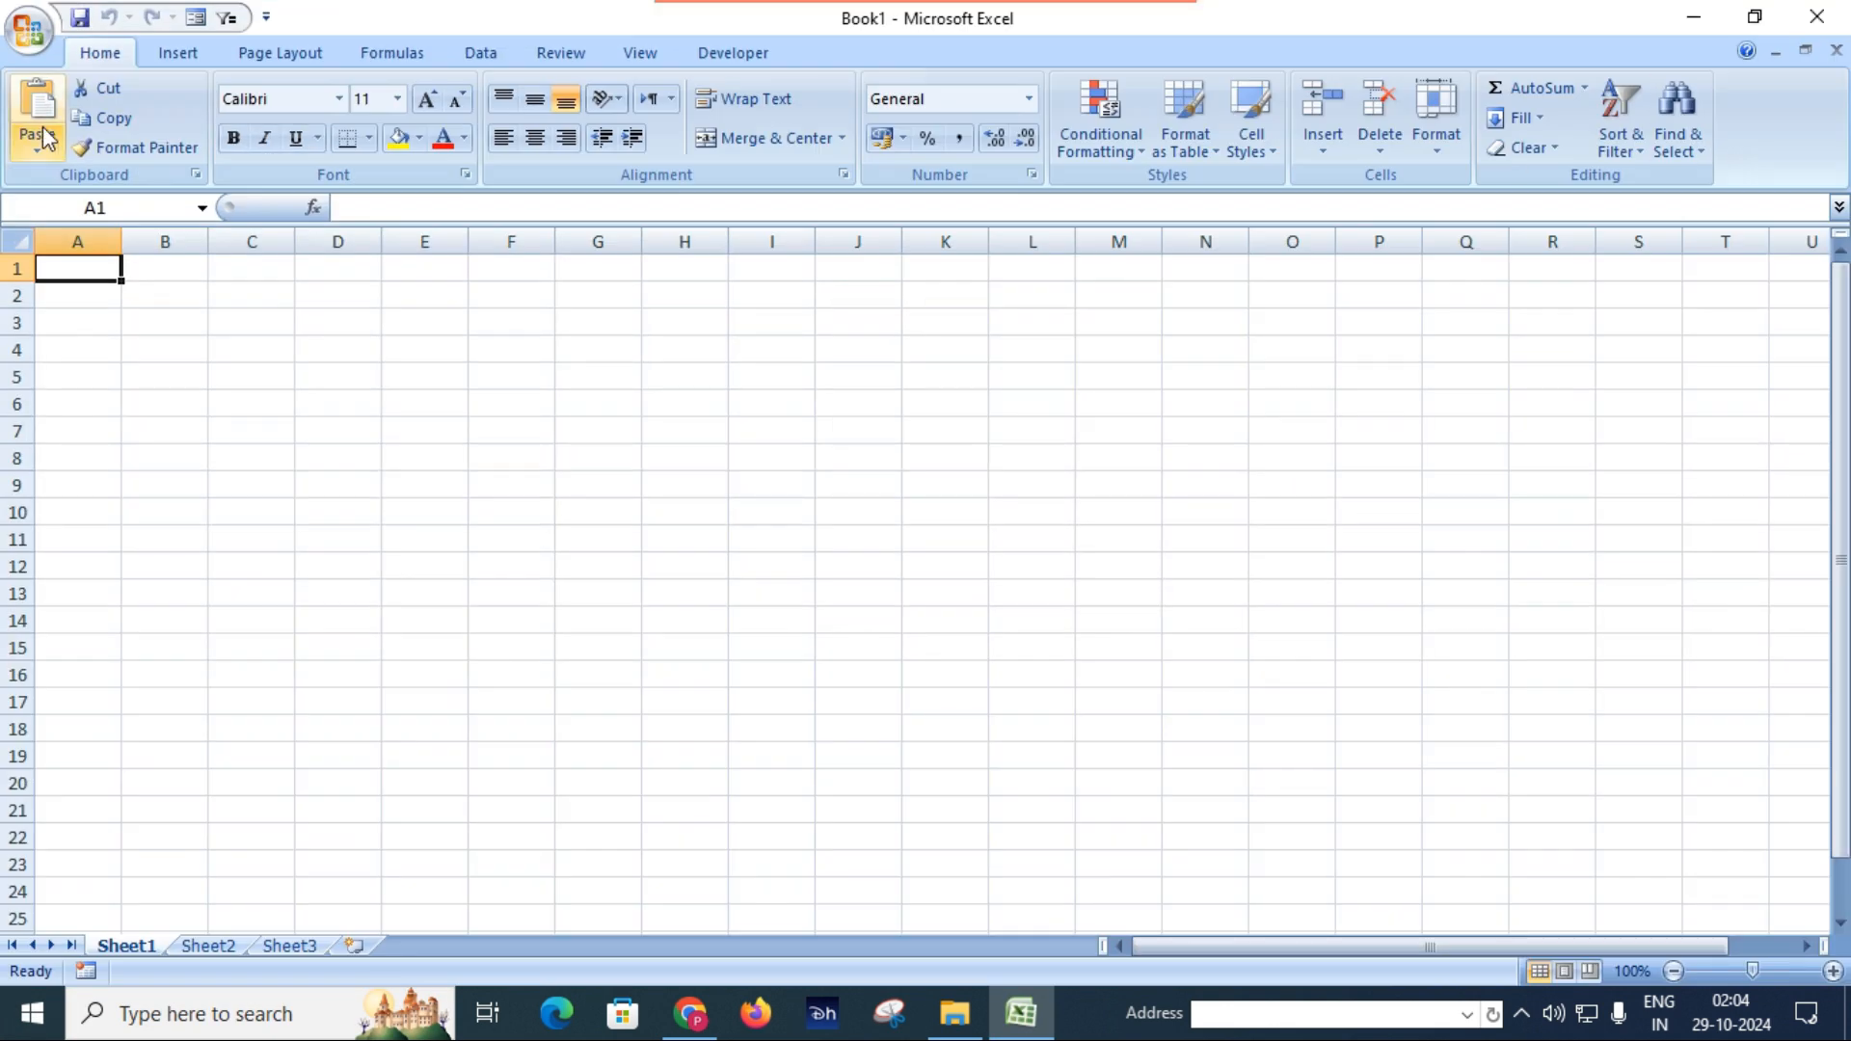
left_click(29, 30)
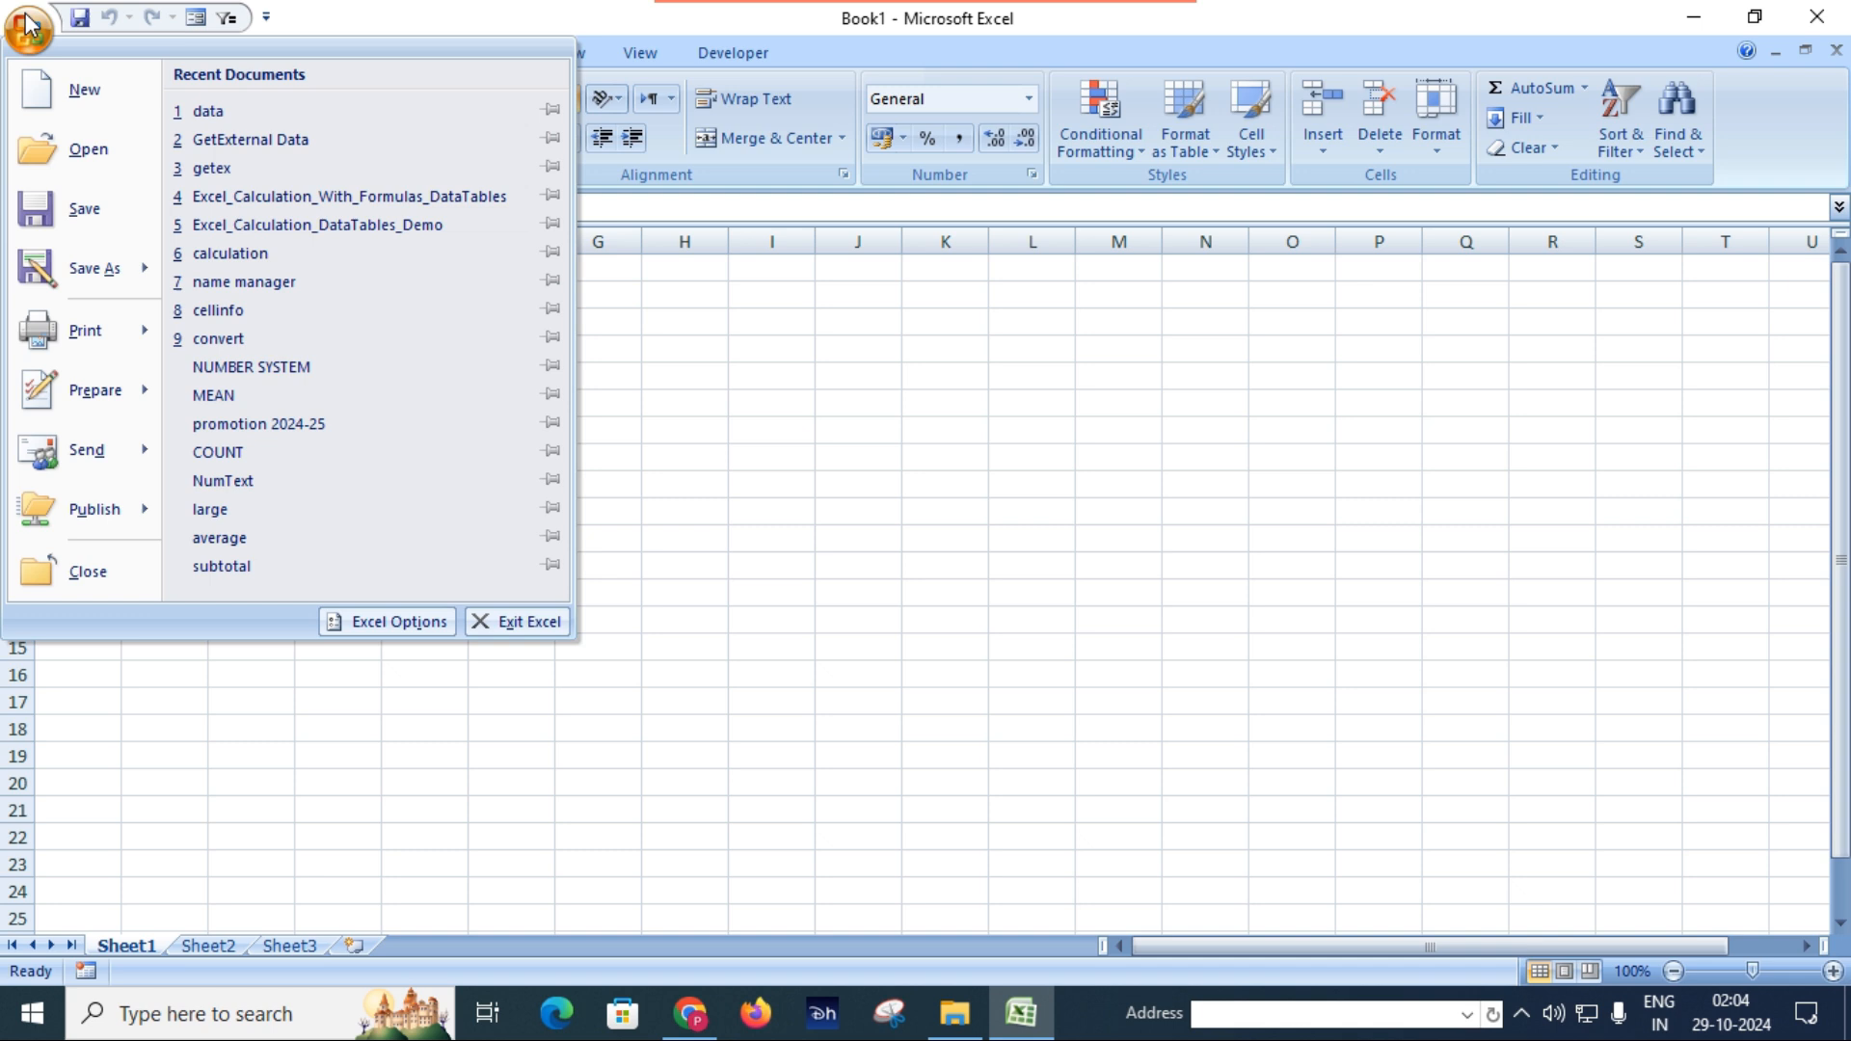
left_click(286, 122)
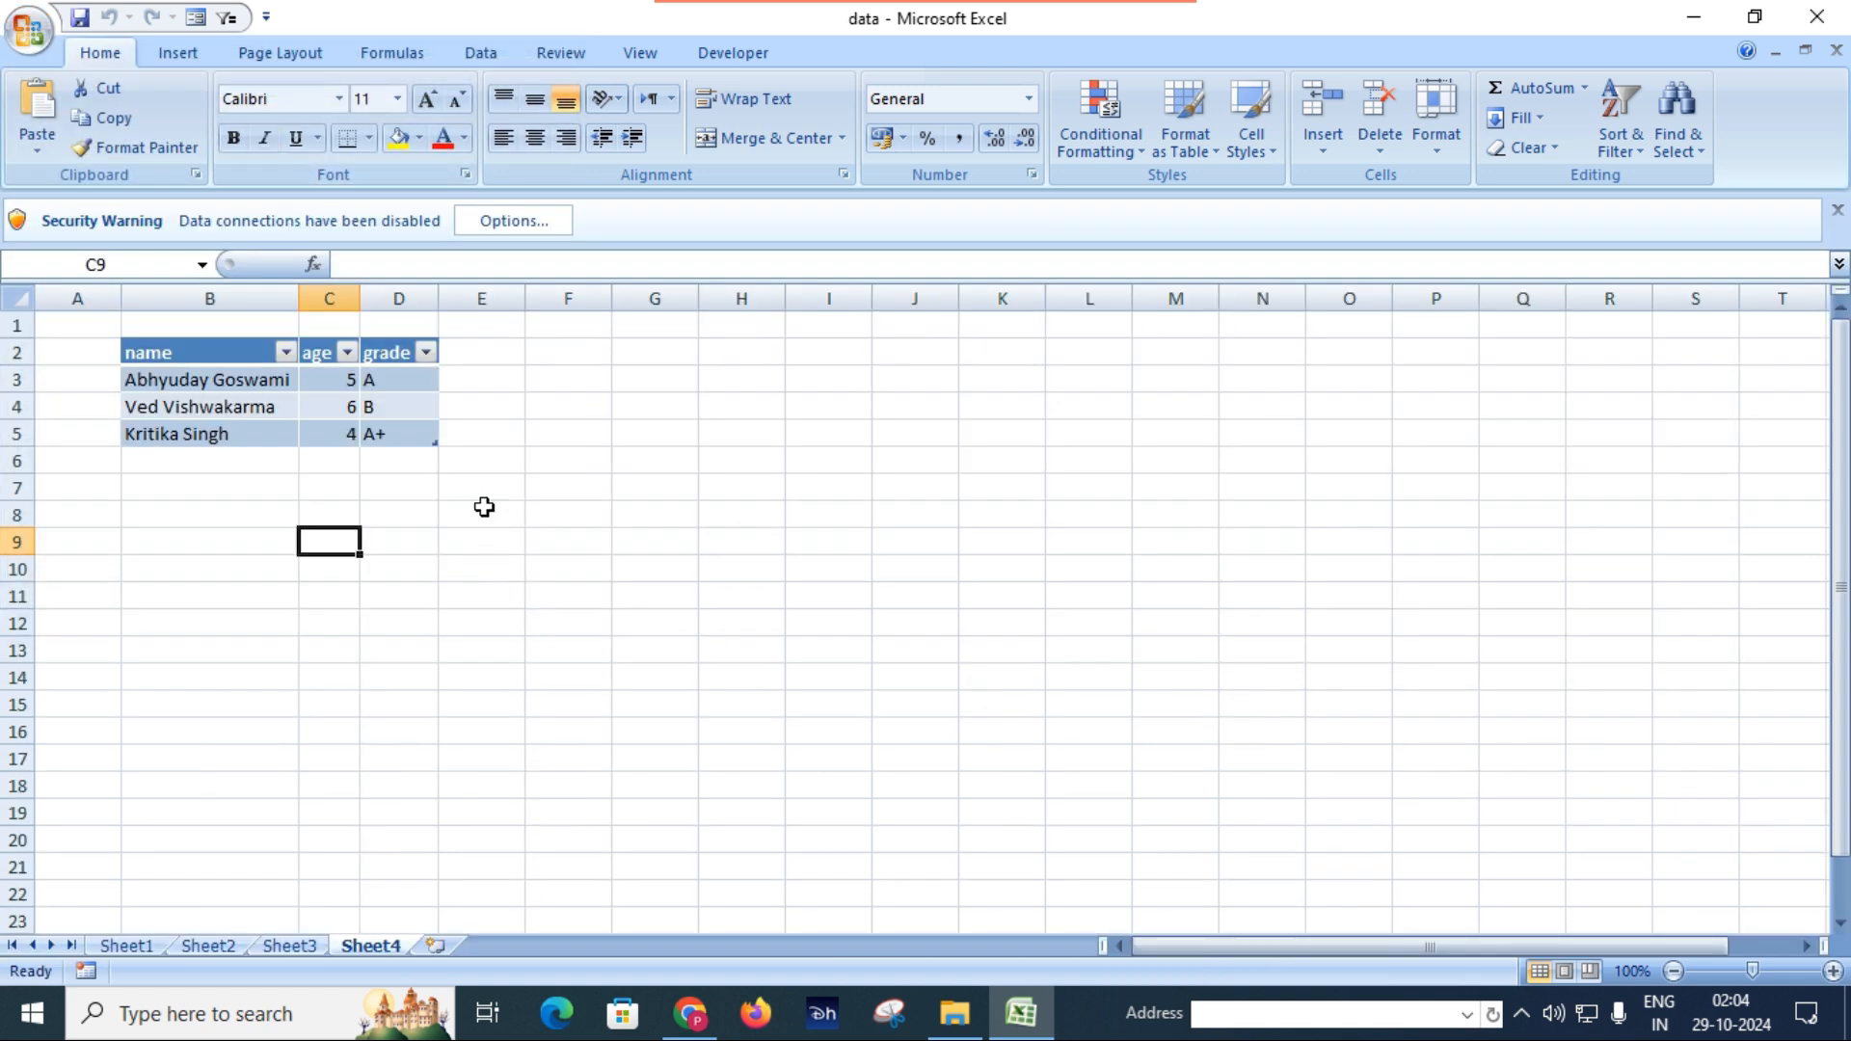
Refresh the student XML table on Sheet4 and allow the connection to the external data source.
left_click(410, 427)
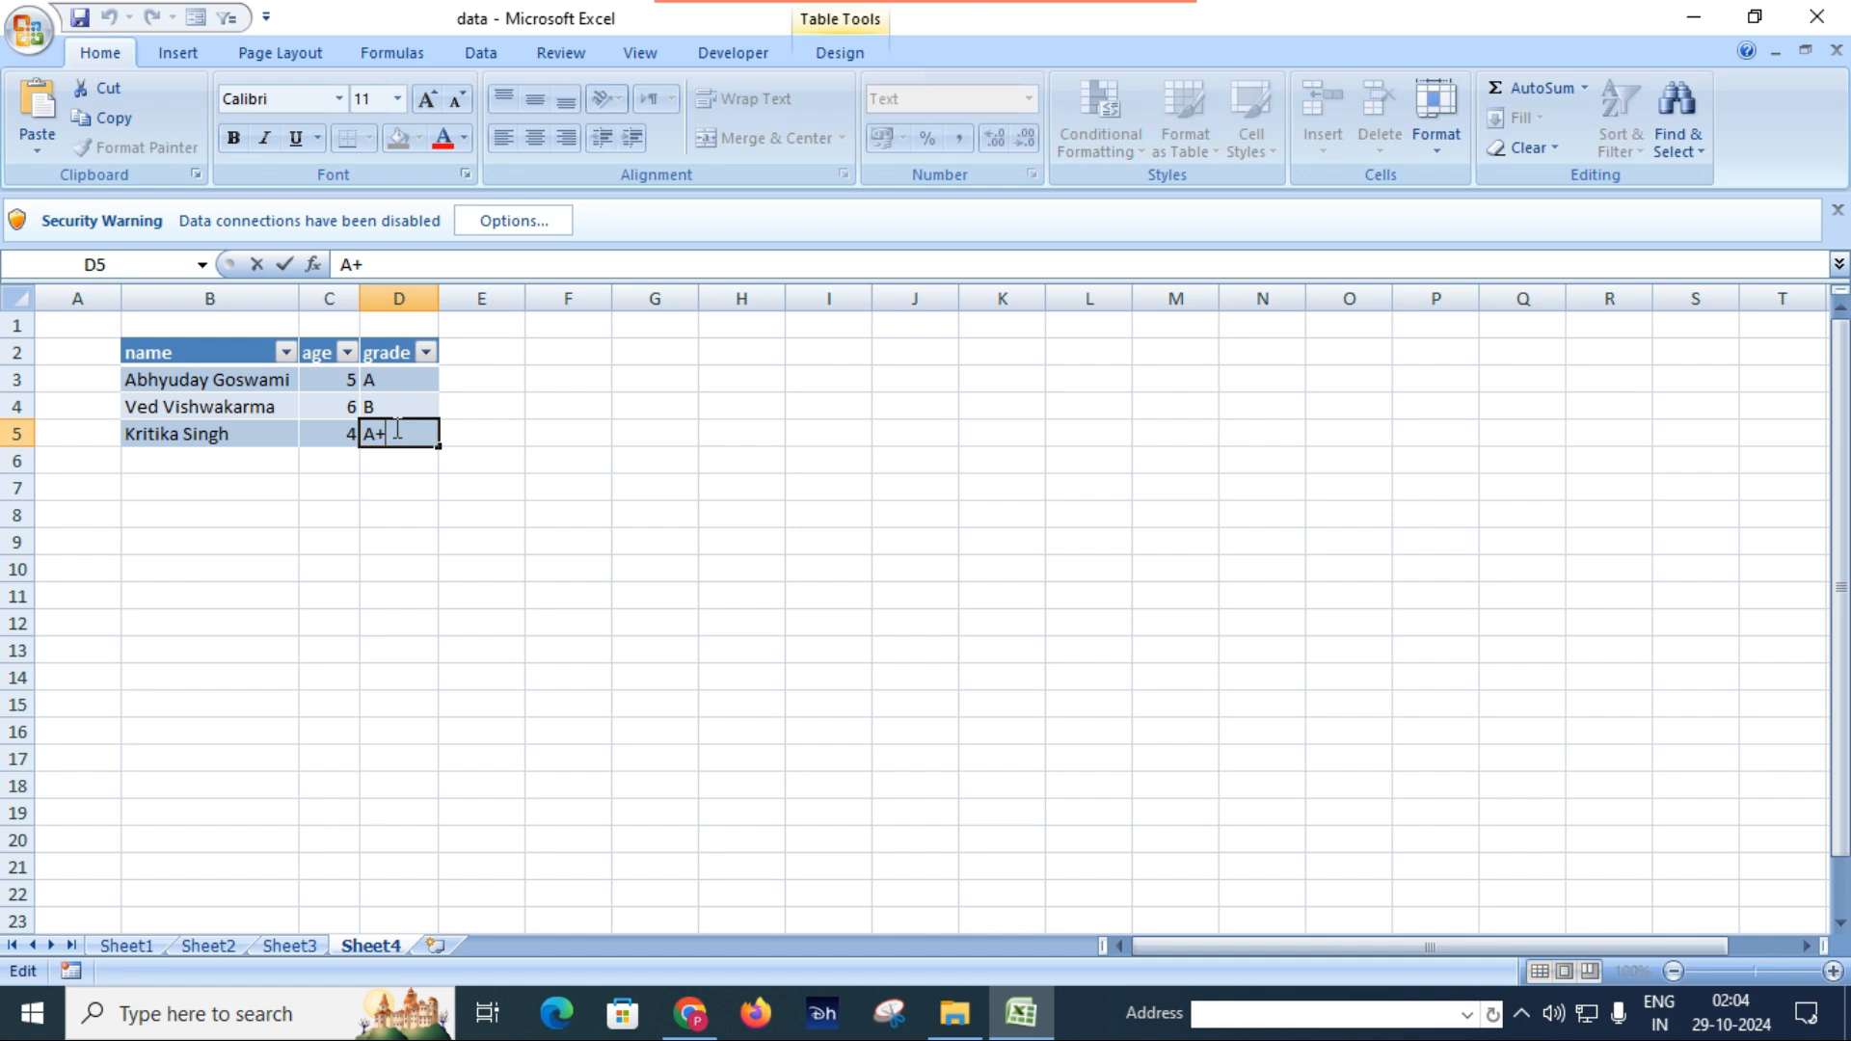
left_click(277, 439)
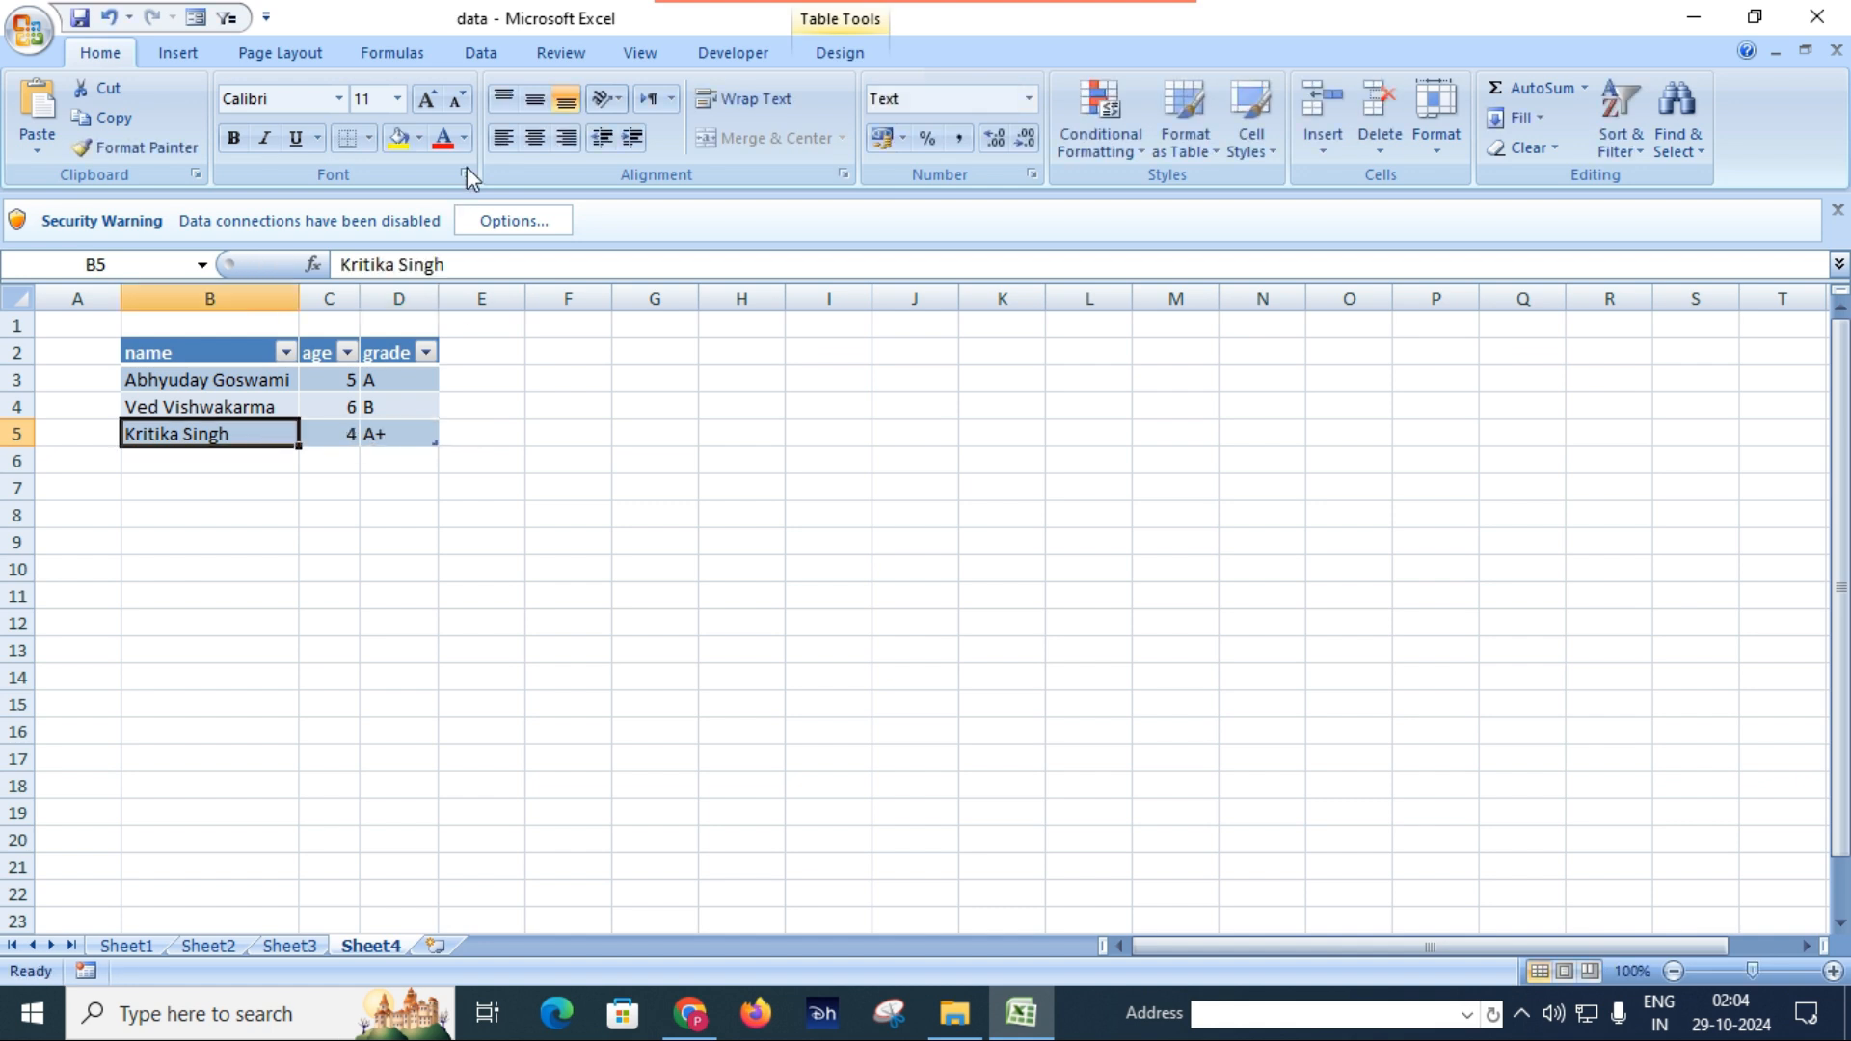
left_click(482, 56)
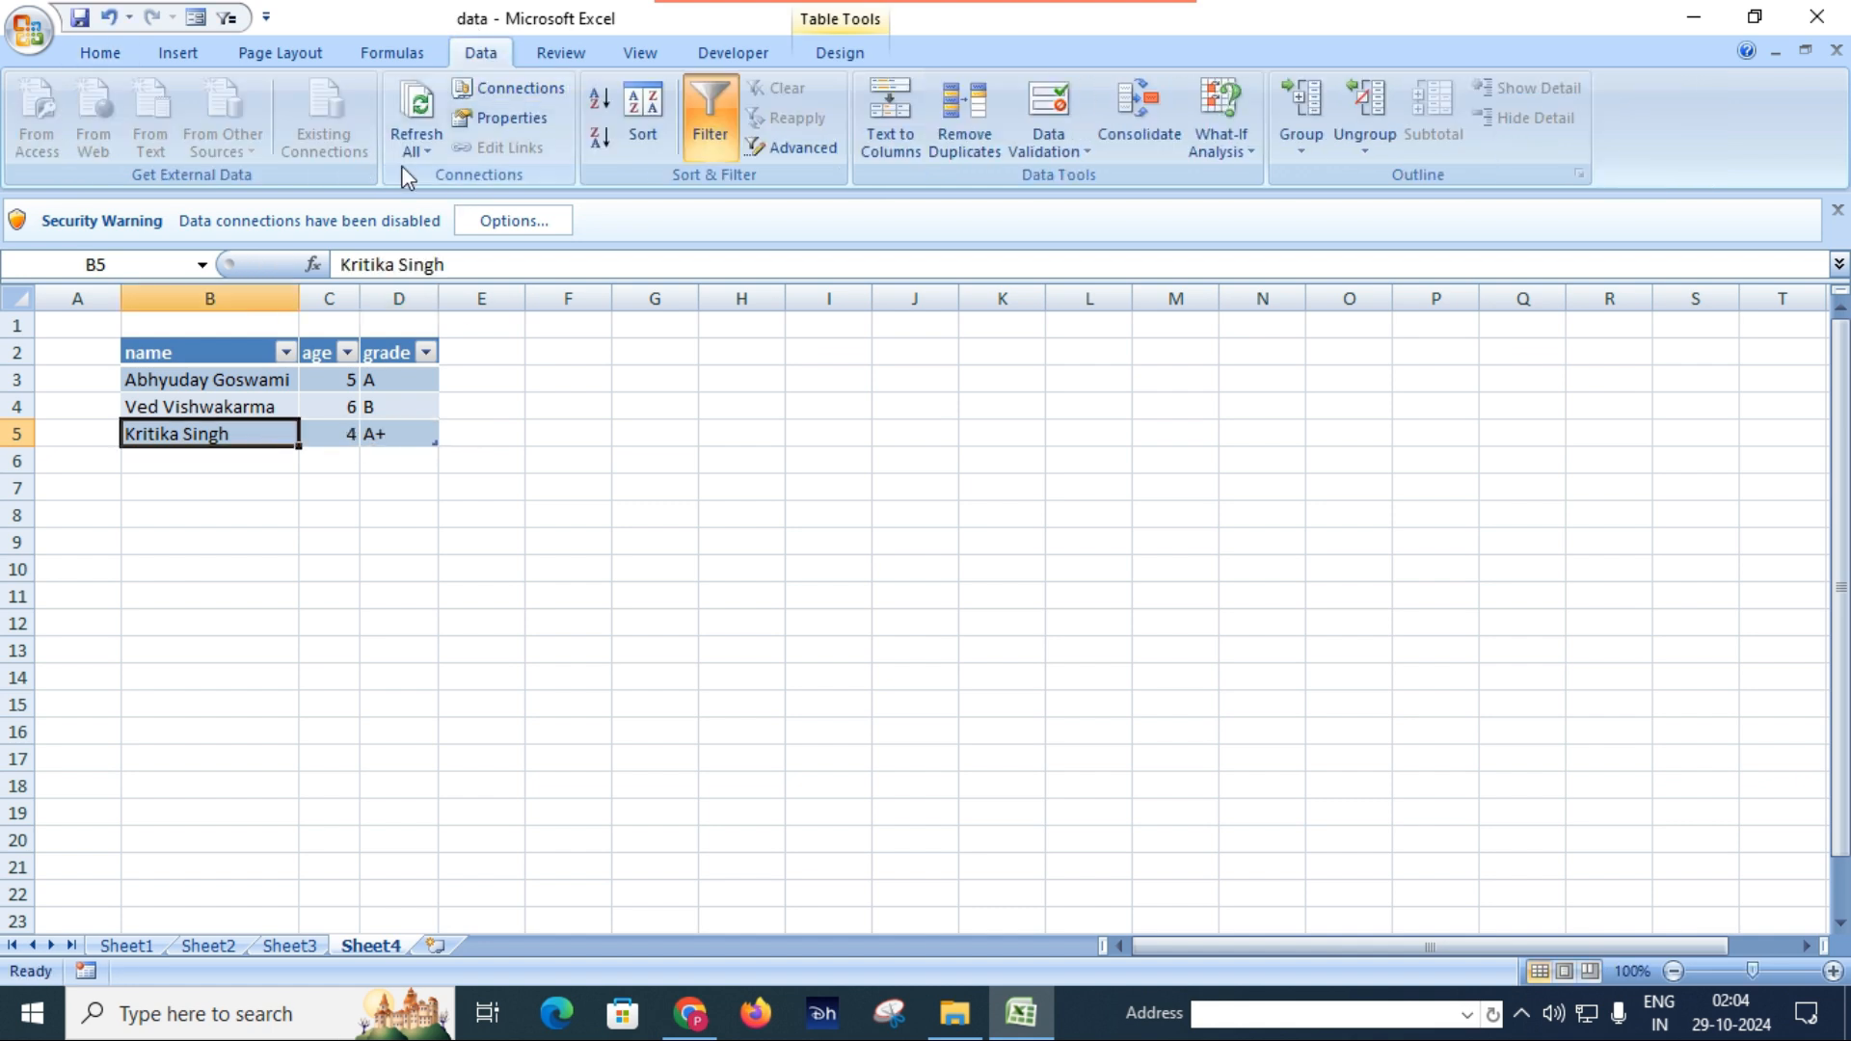
left_click(420, 145)
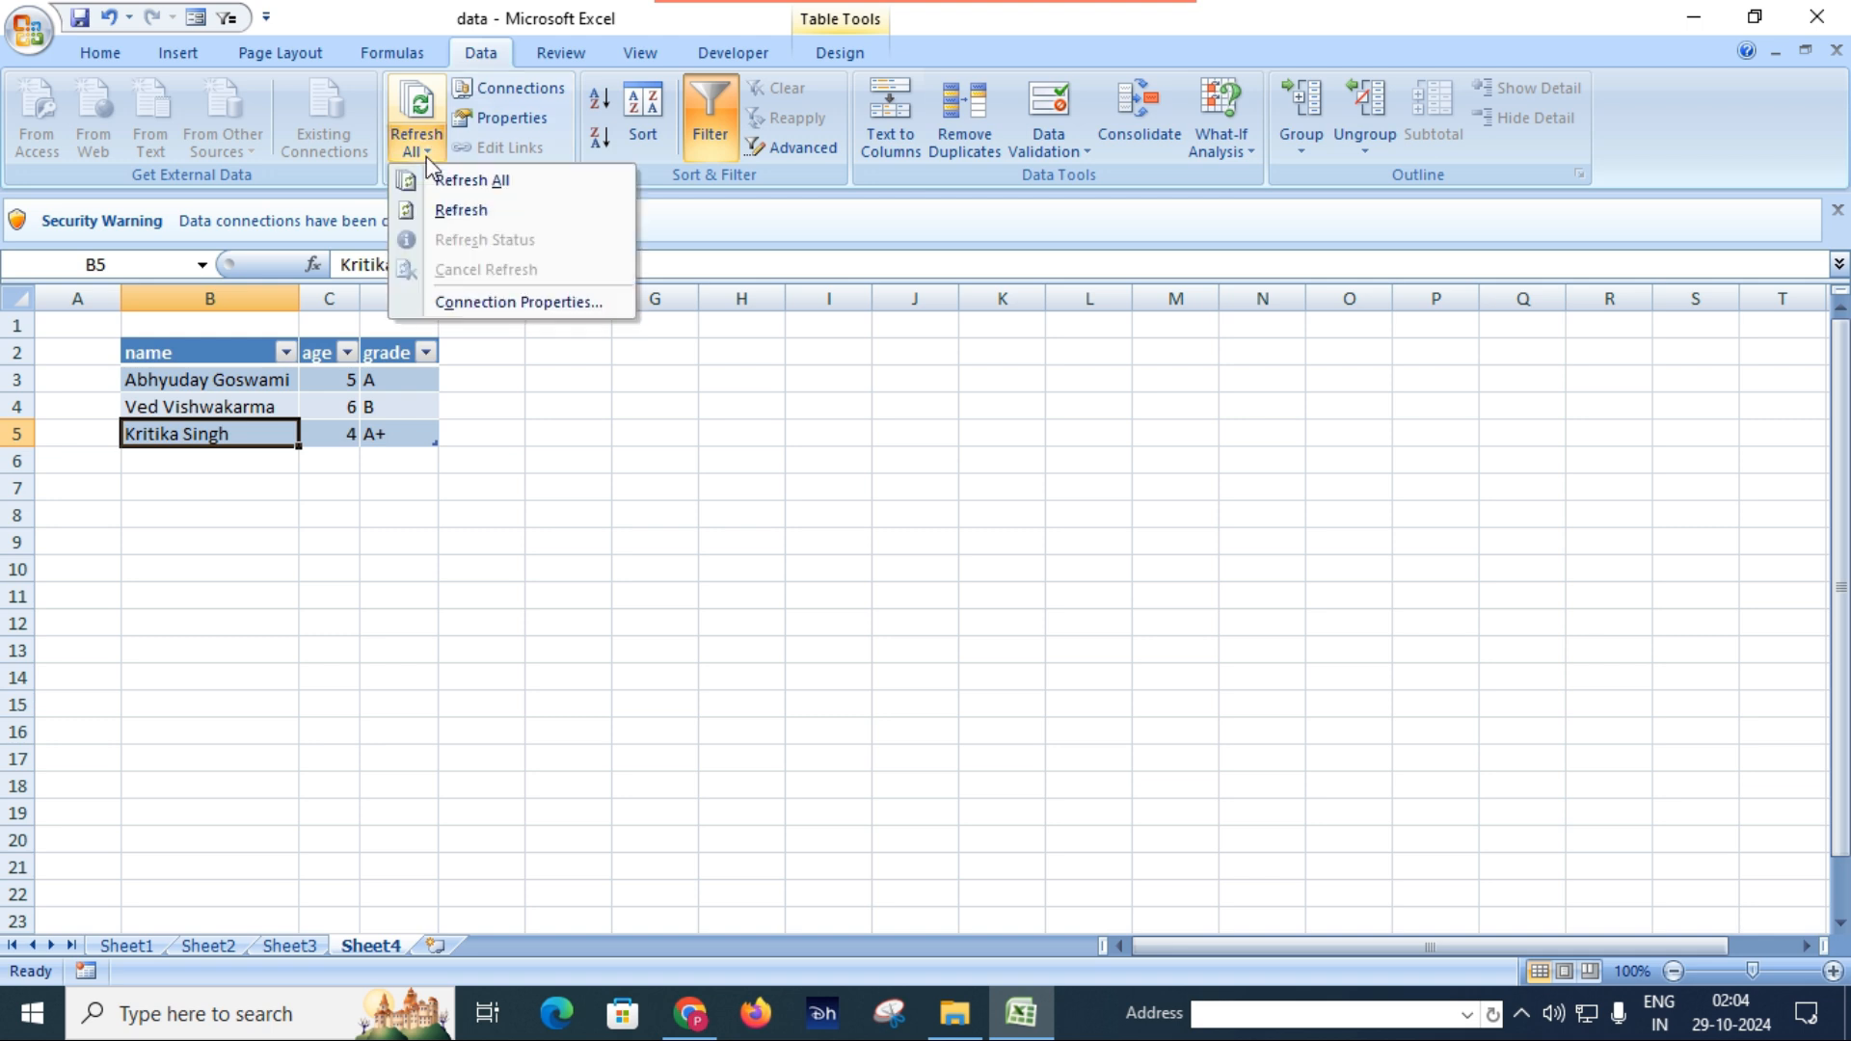
left_click(462, 211)
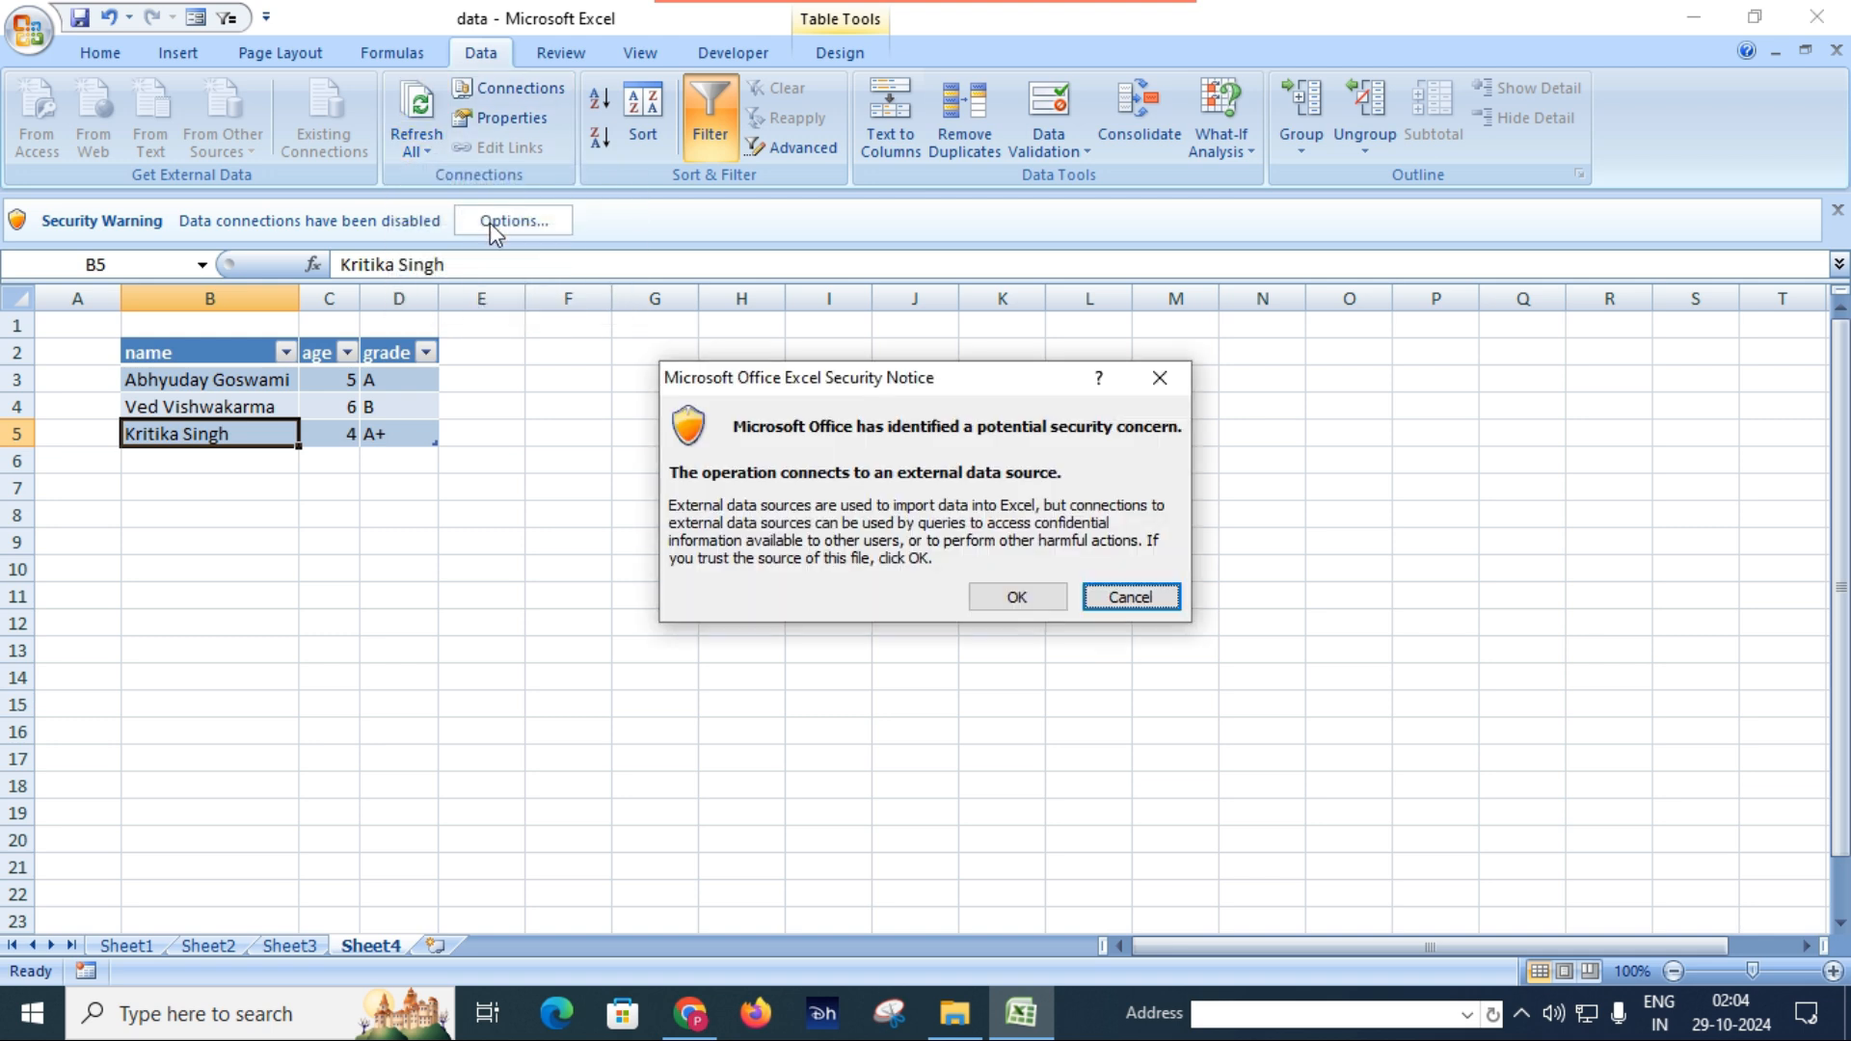
double_click(1008, 598)
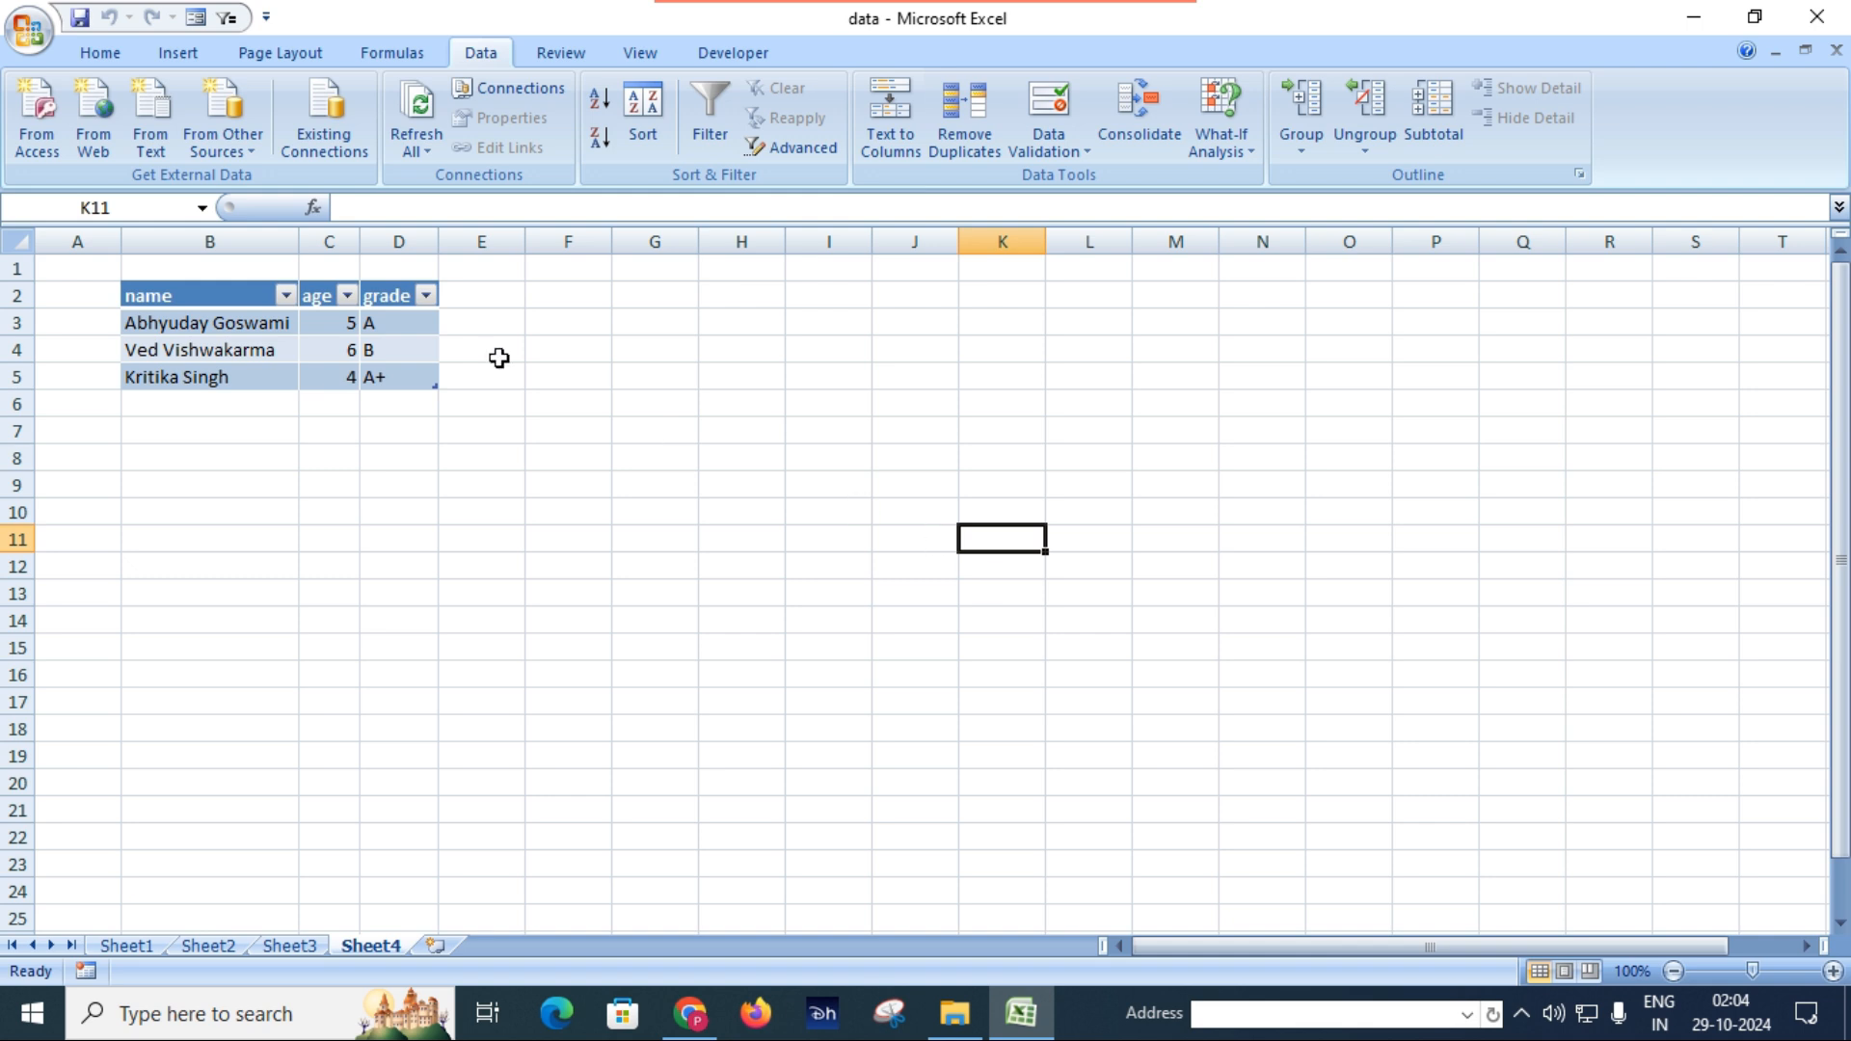
Refresh all of the workbook's data connections and browse the Desktop for the source text file.
left_click(424, 149)
left_click(466, 186)
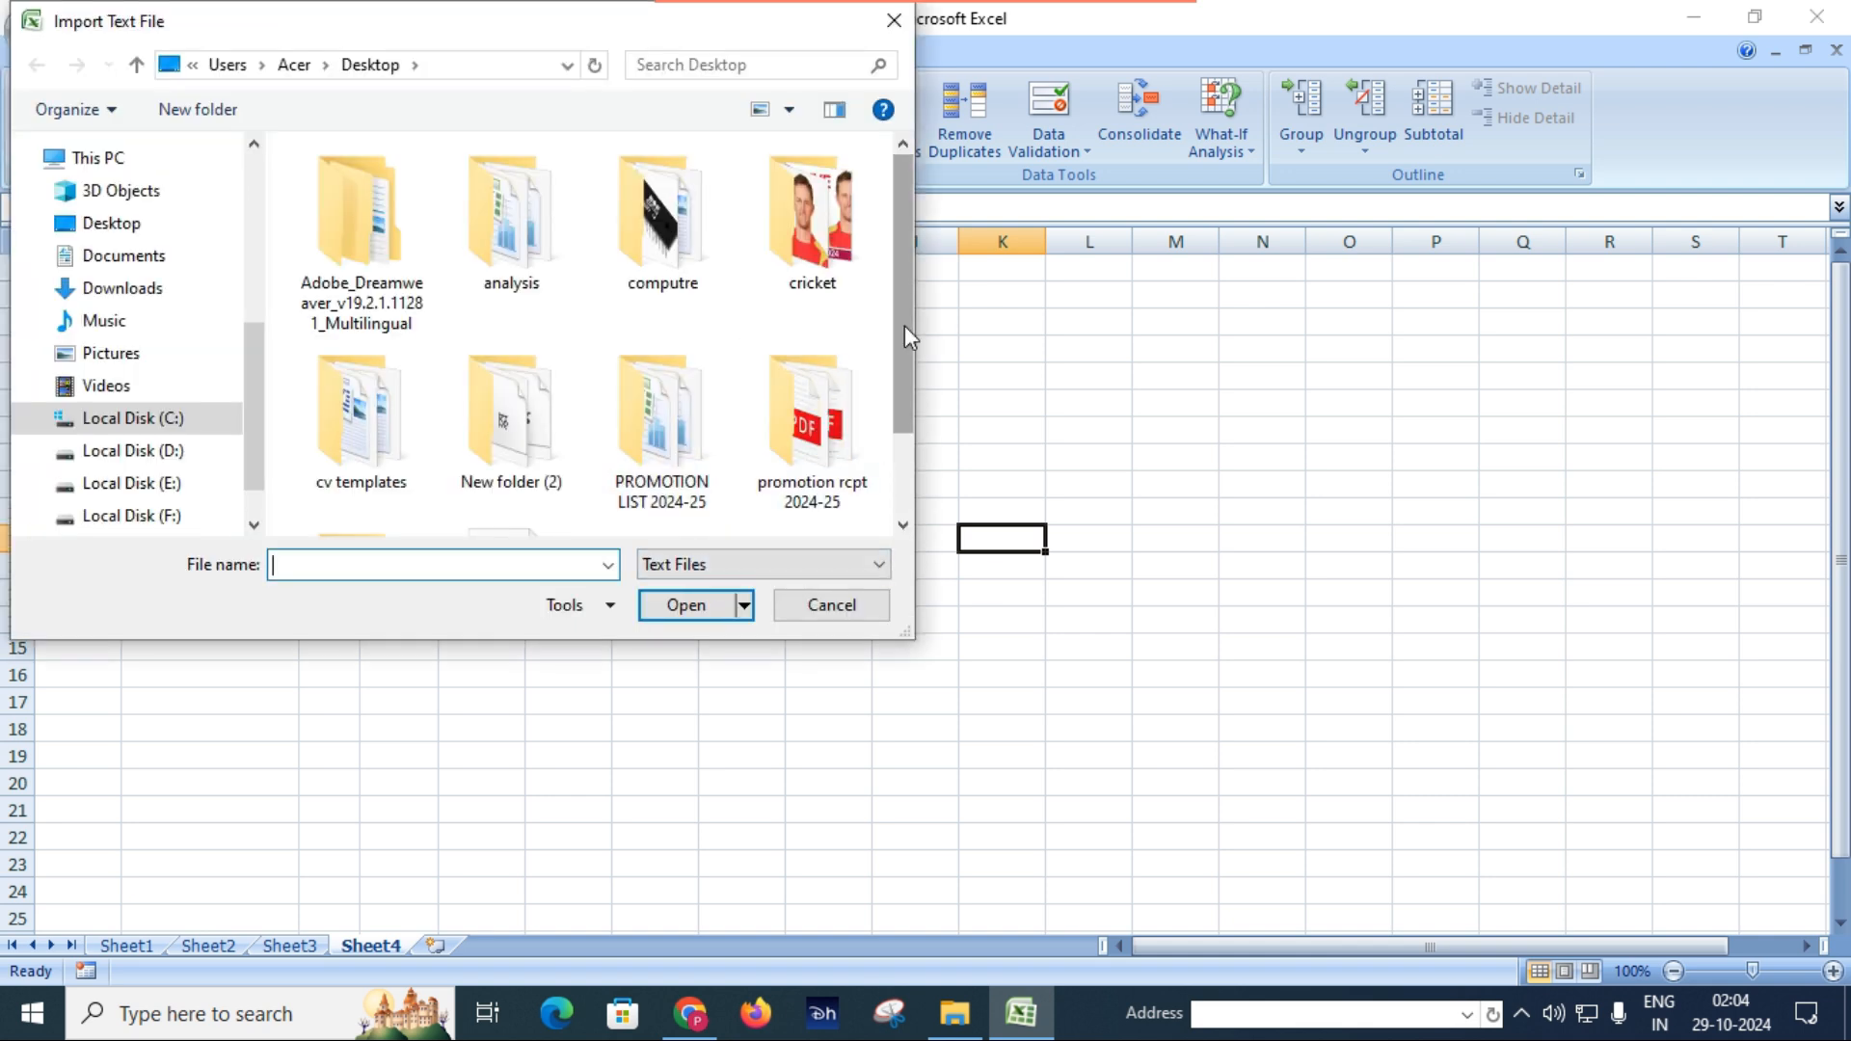
left_click_drag(904, 324, 895, 361)
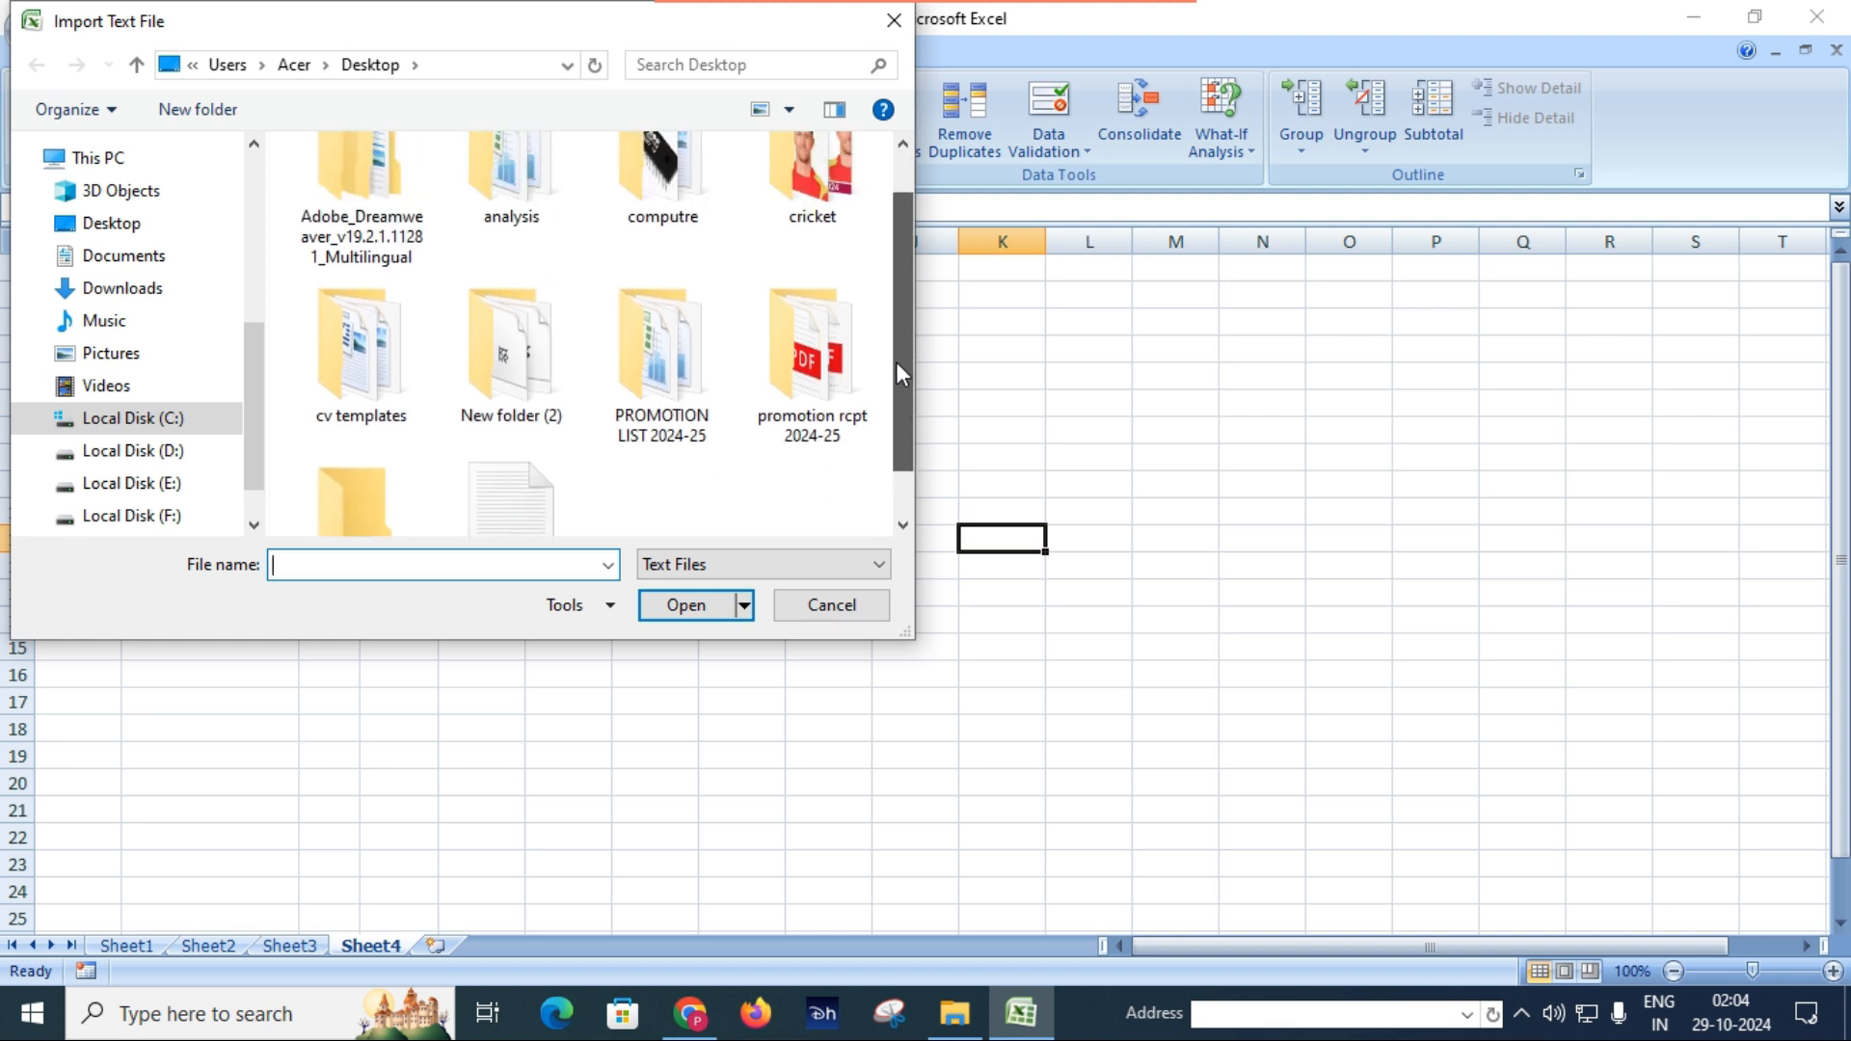
left_click(120, 224)
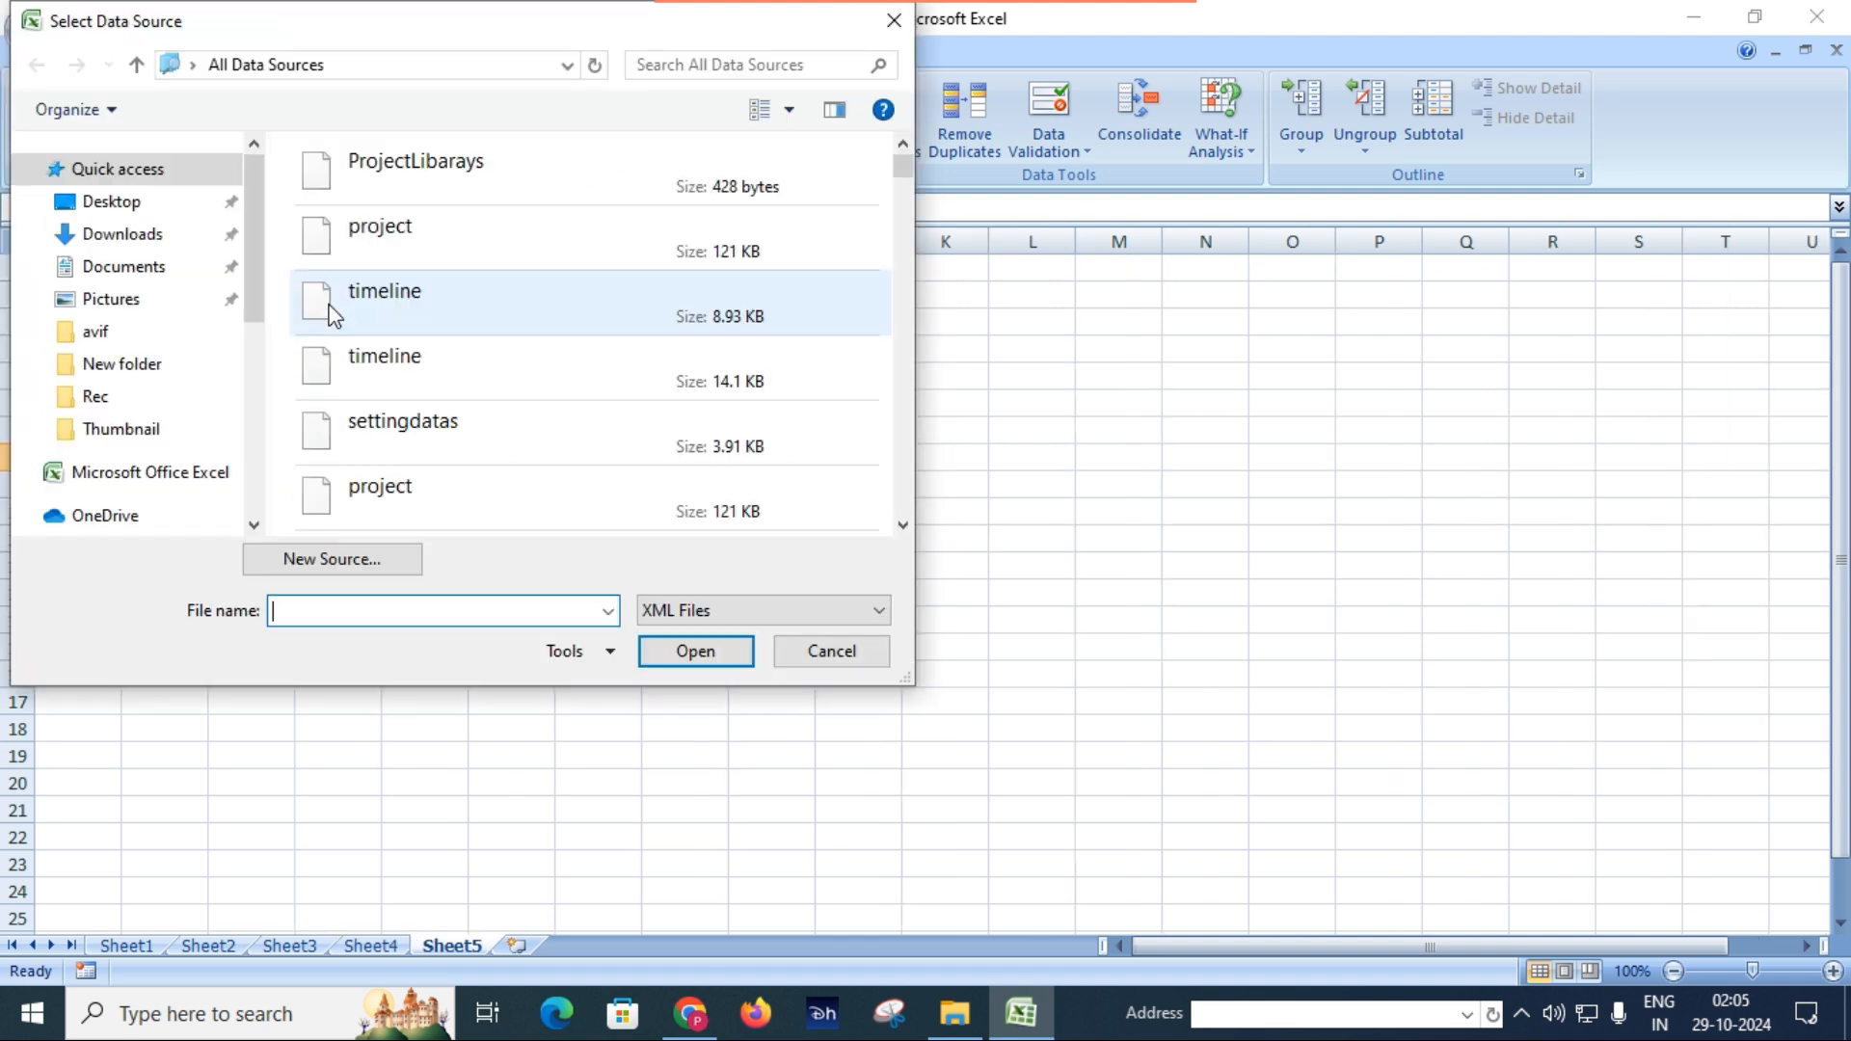
Import the student XML file from the Desktop as an XML table at cell D8 of Sheet5.
left_click(133, 203)
scroll(810, 438, "down", 2)
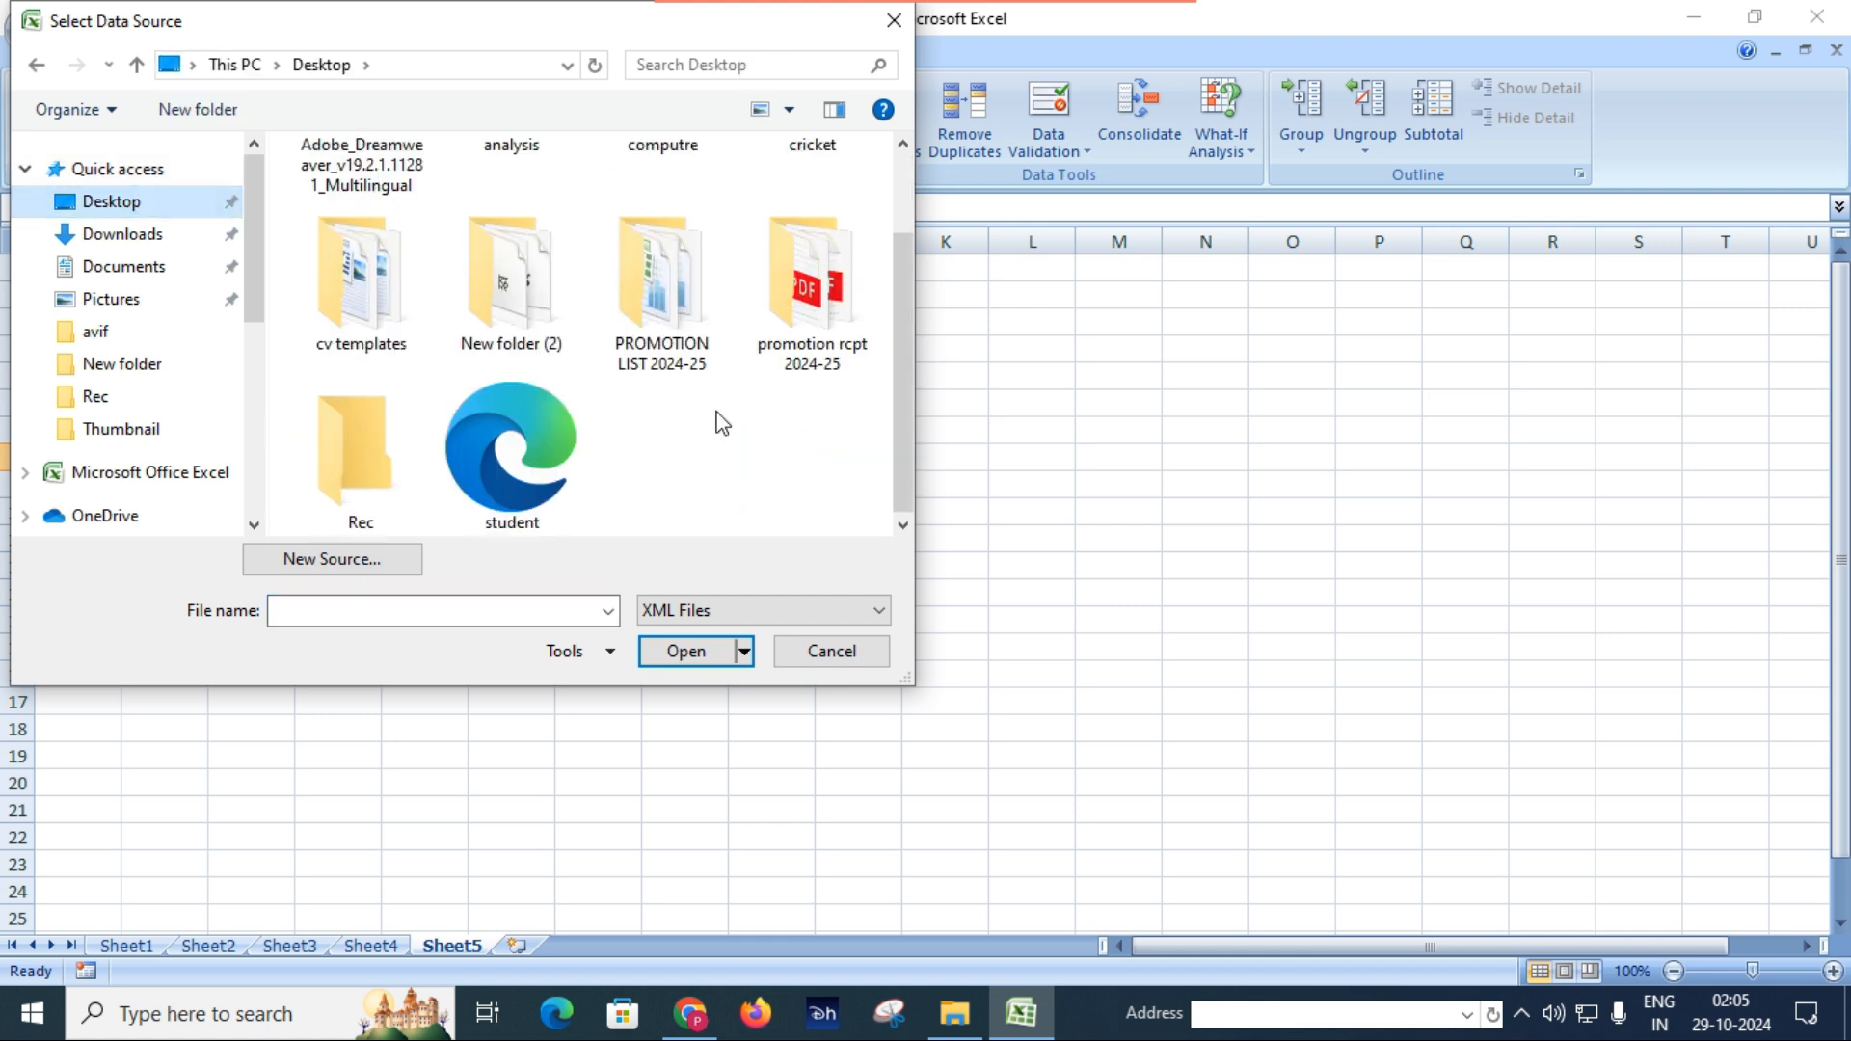
left_click(545, 470)
left_click(700, 660)
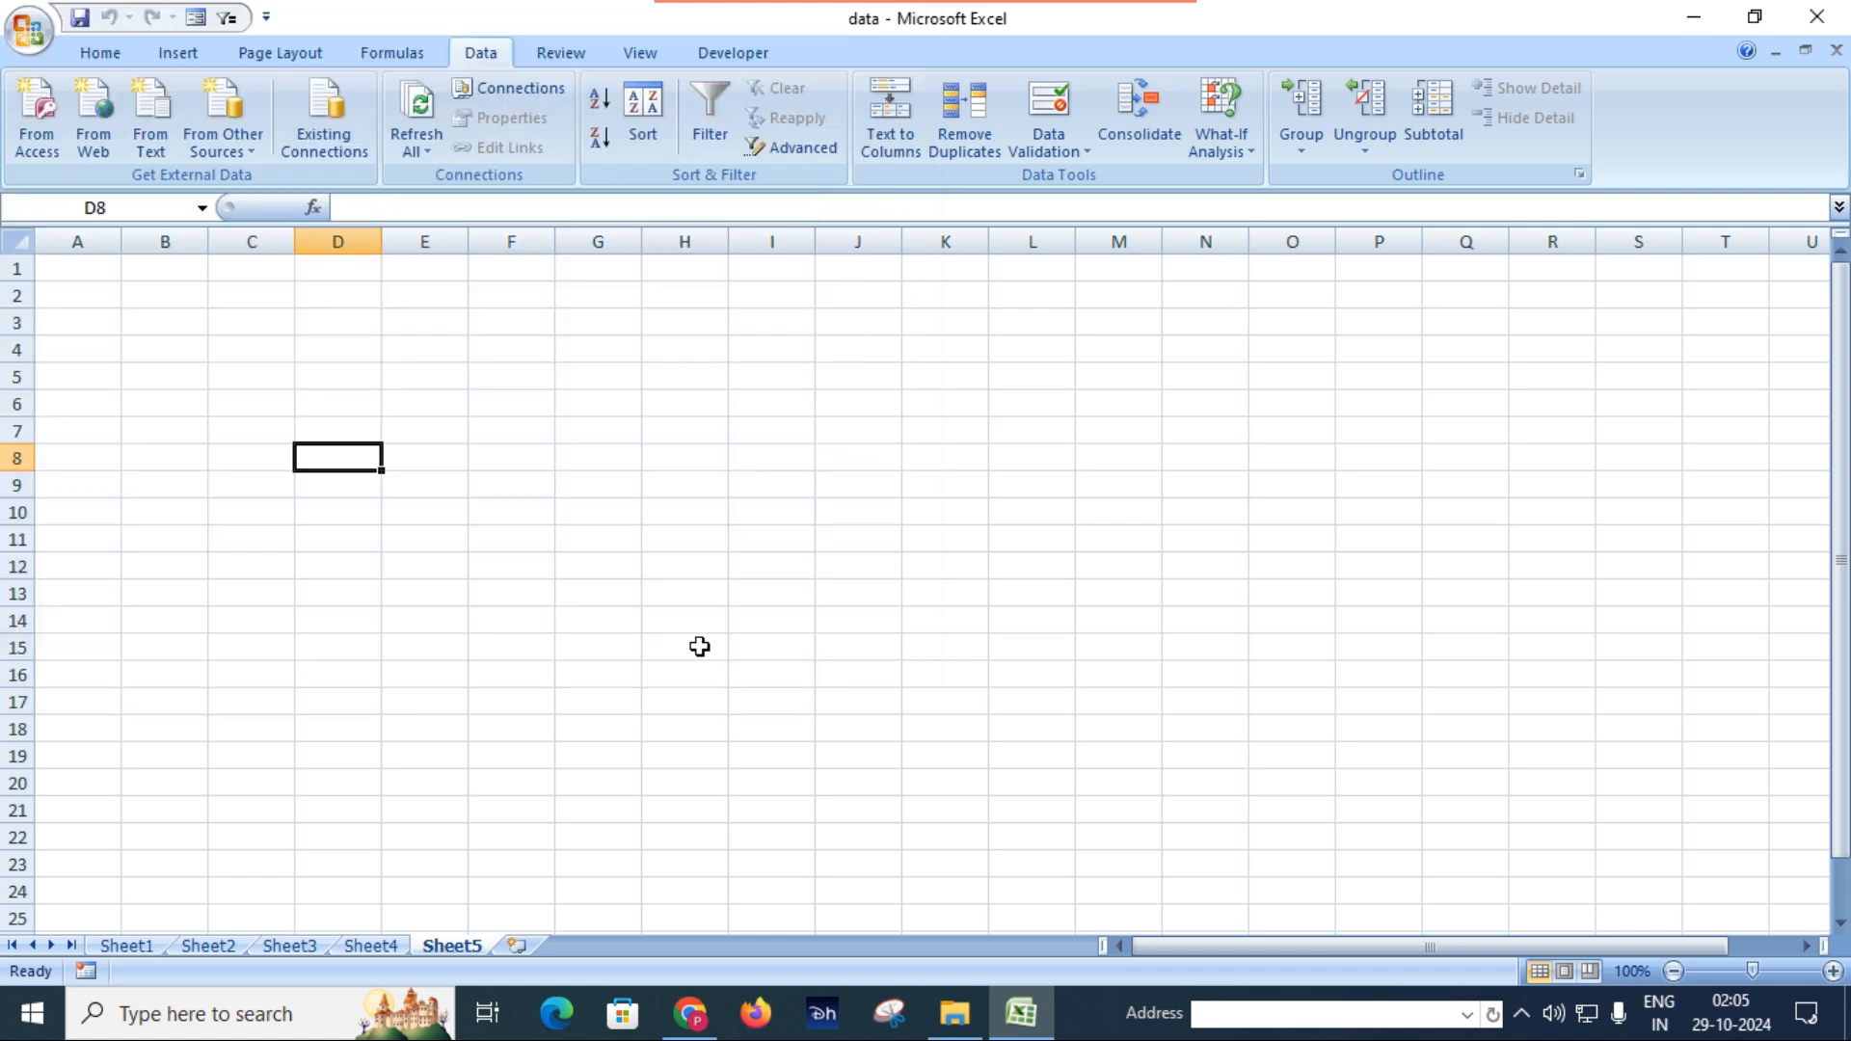
left_click(694, 647)
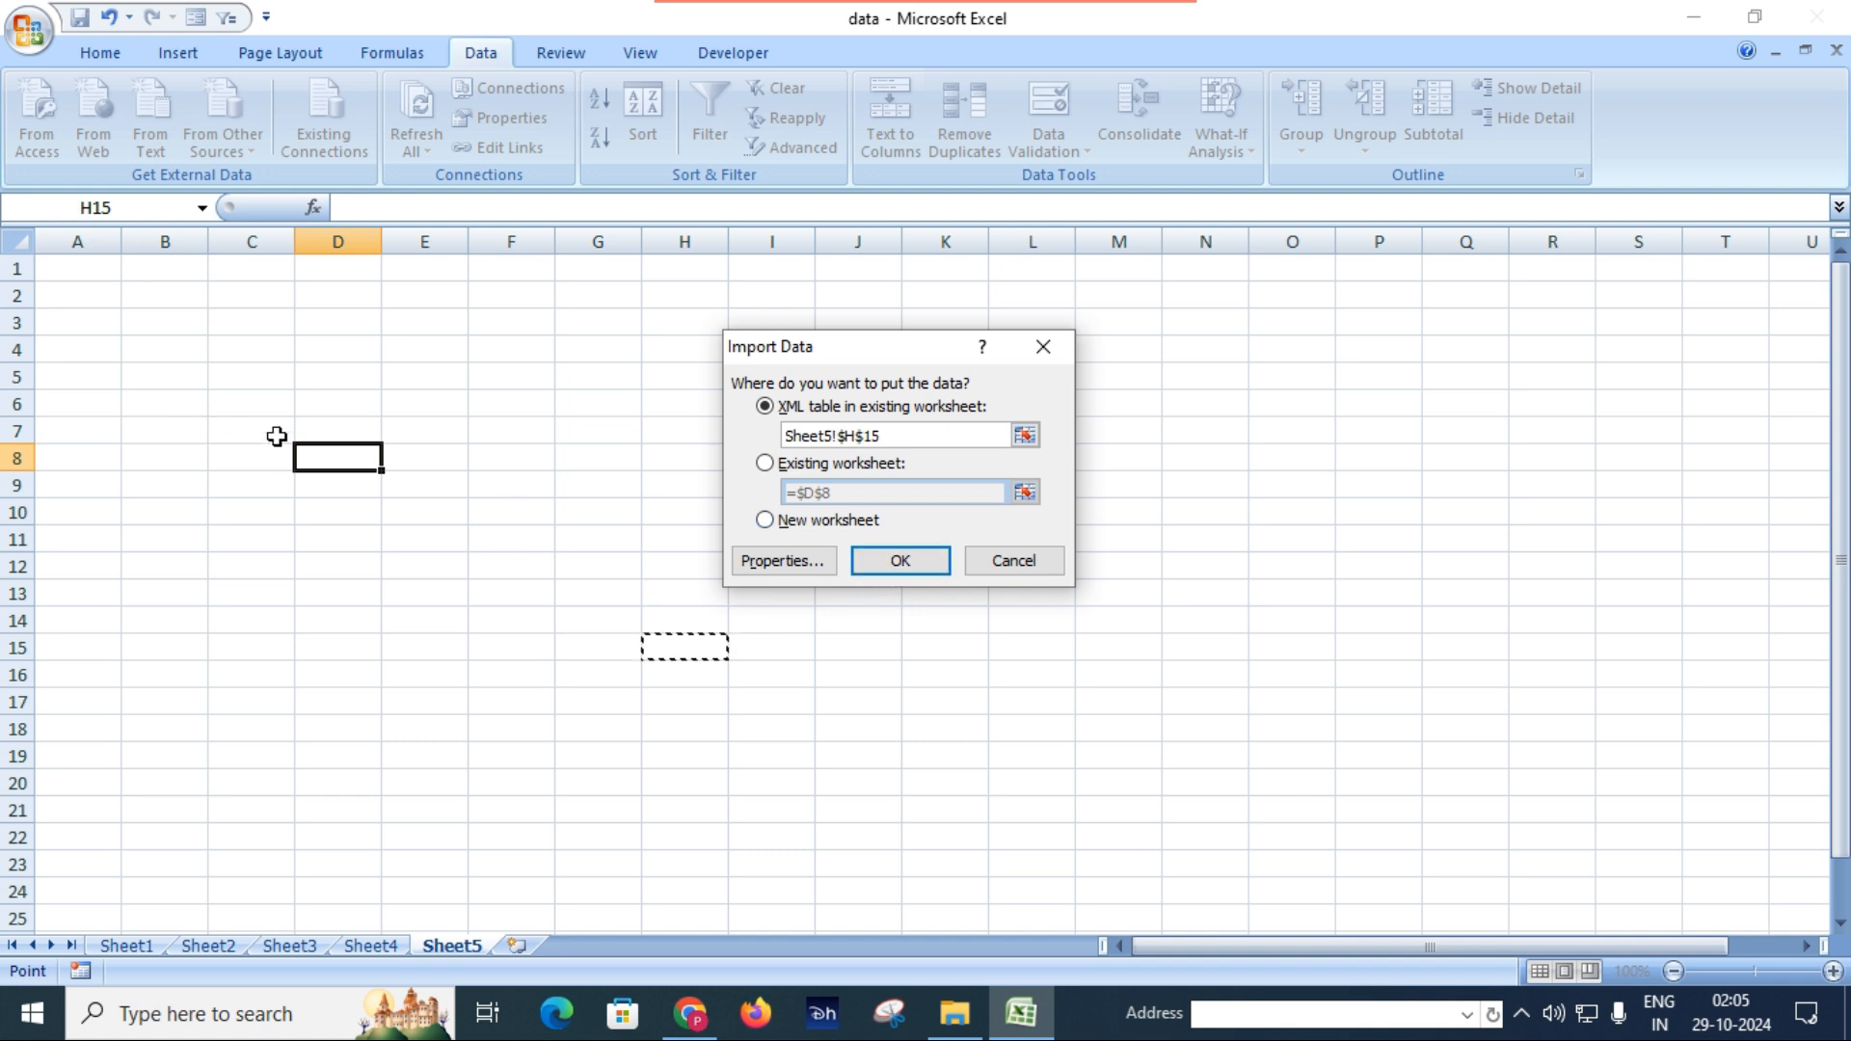
left_click(898, 563)
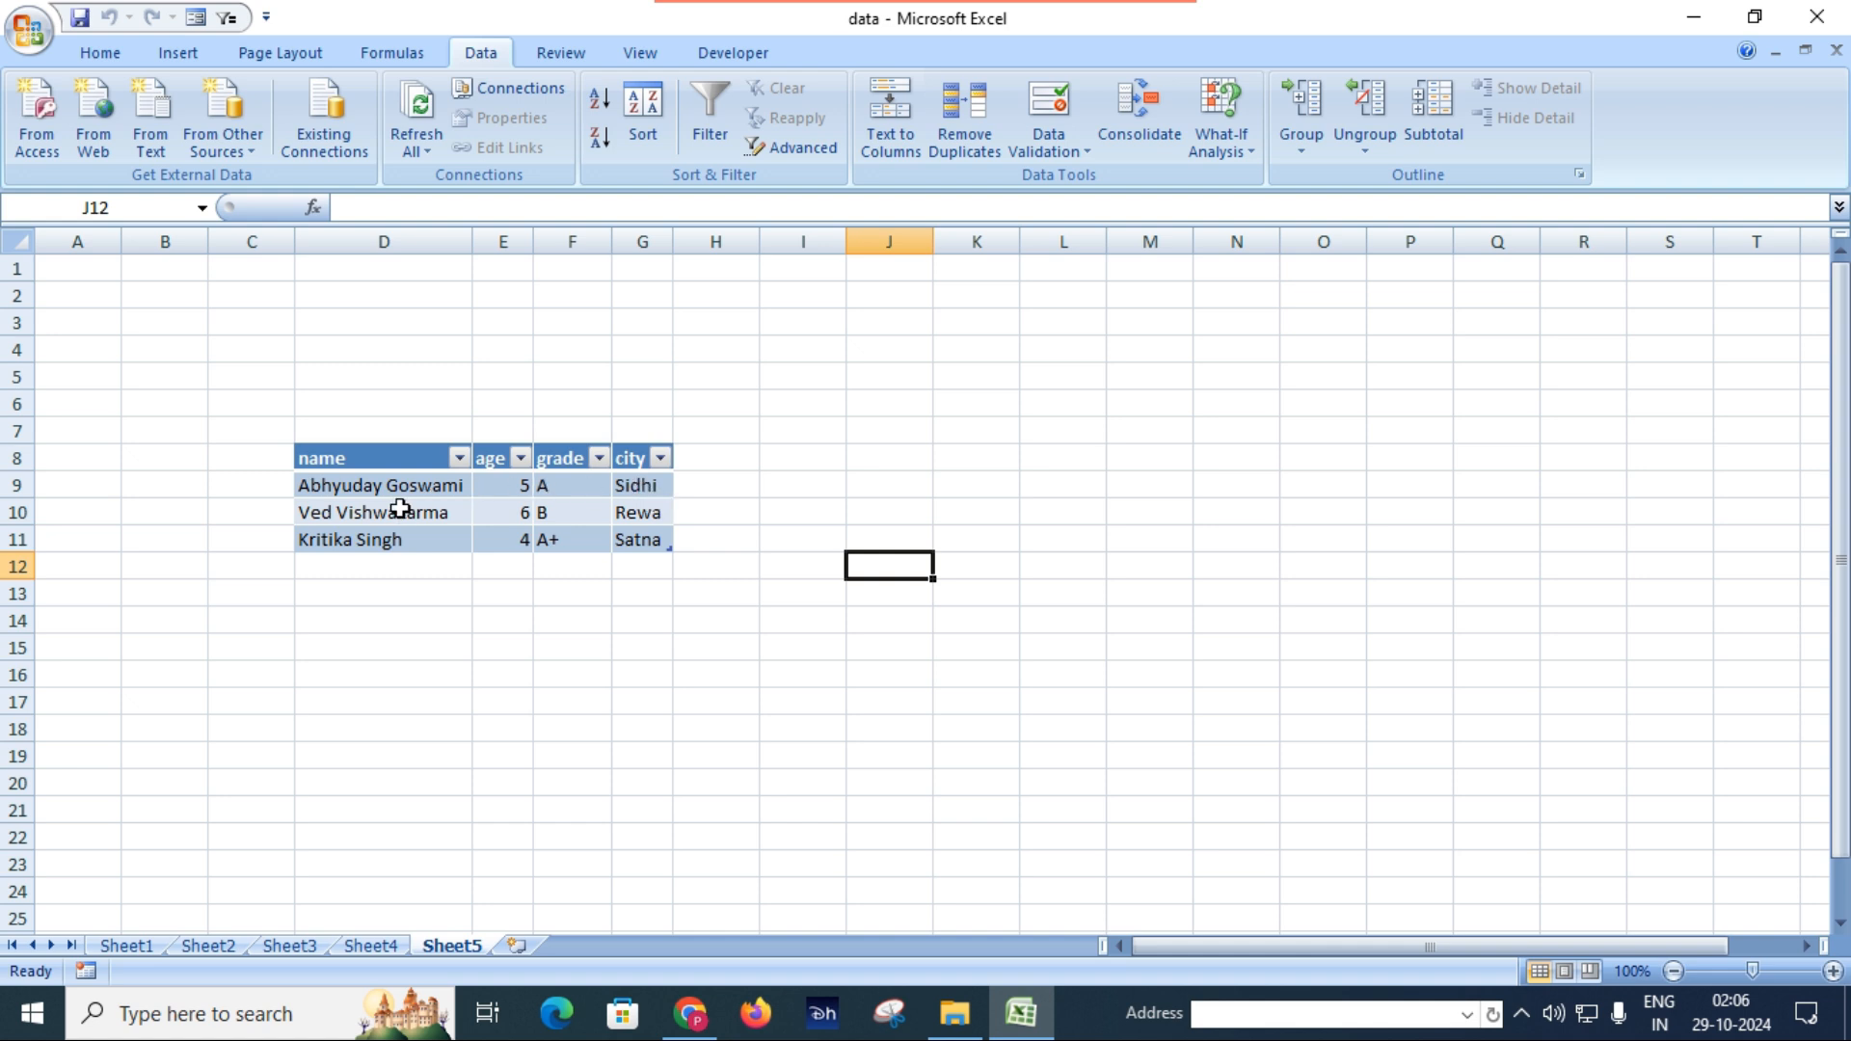
Compare the student tables on Sheet4 and Sheet5 and review the other external data source options.
left_click(376, 947)
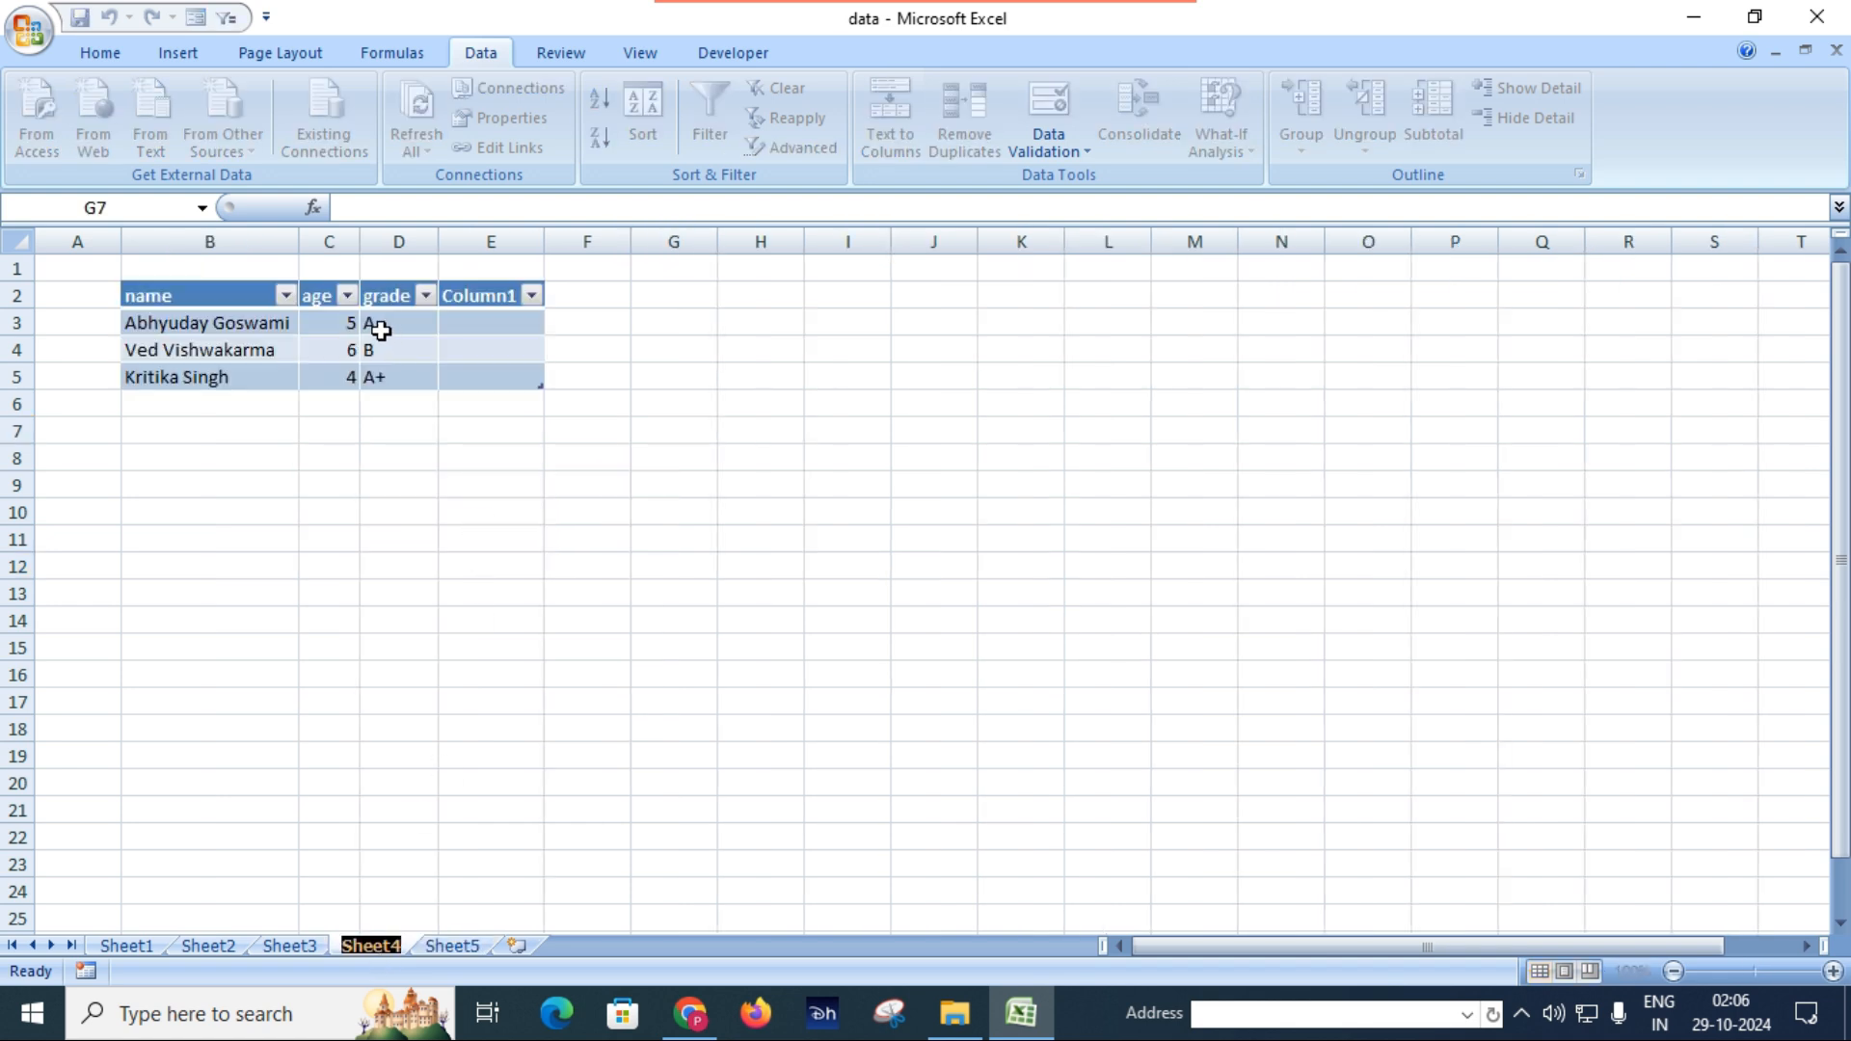
left_click(449, 947)
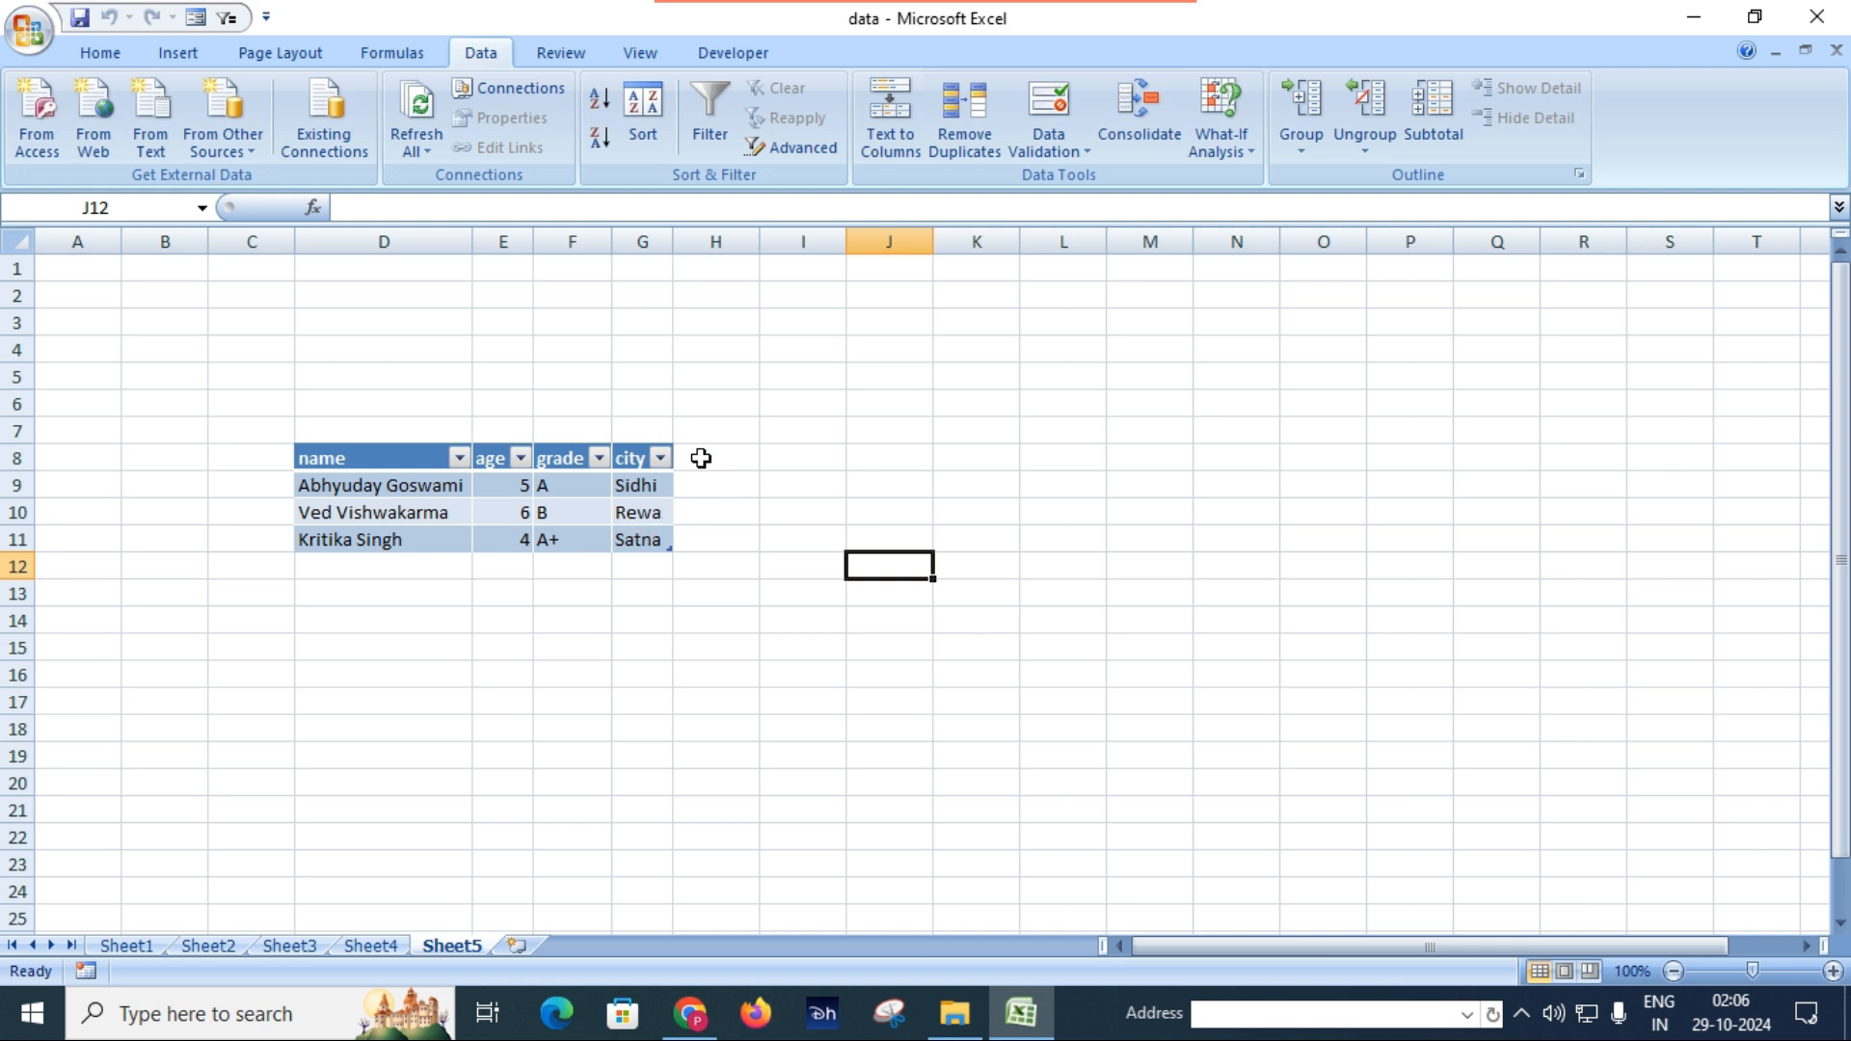
left_click(251, 145)
left_click(253, 151)
left_click(254, 150)
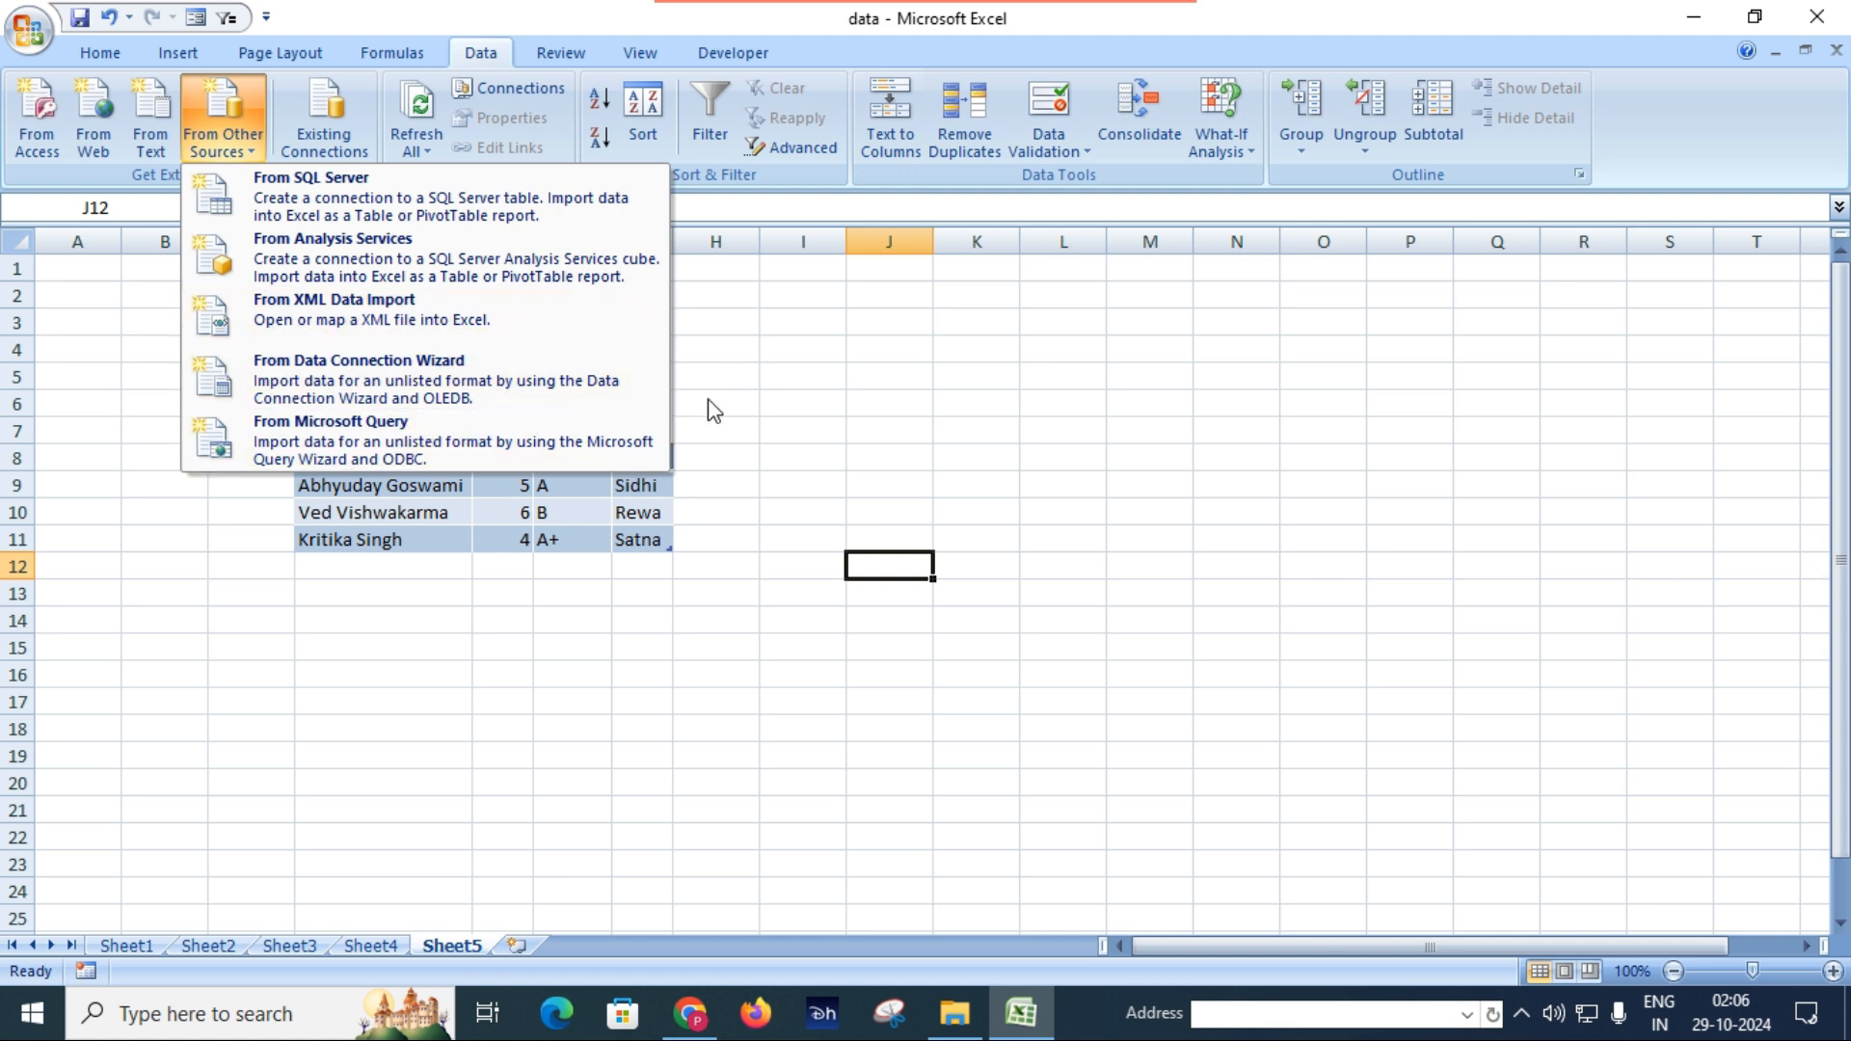
left_click(808, 410)
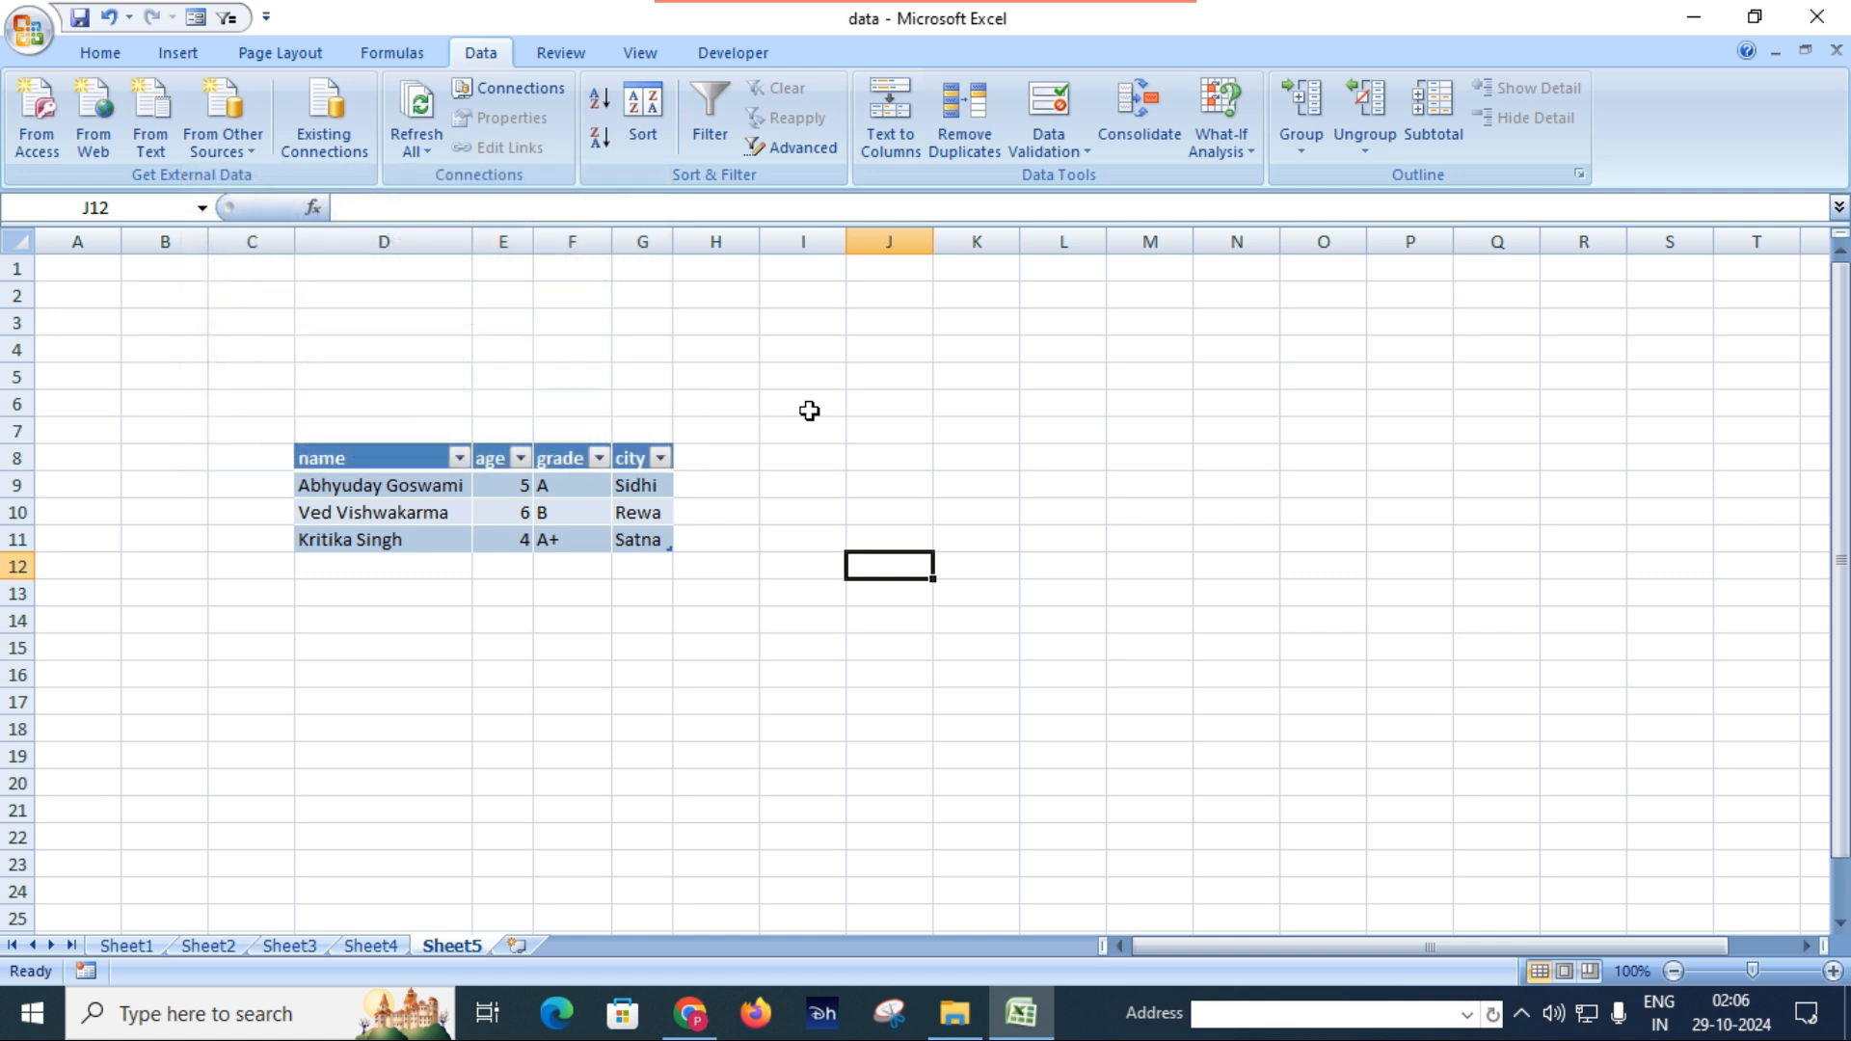
Add a new worksheet and connect Microsoft Query to the StudentInfo.accdb database through the MS Access Database source.
left_click(527, 949)
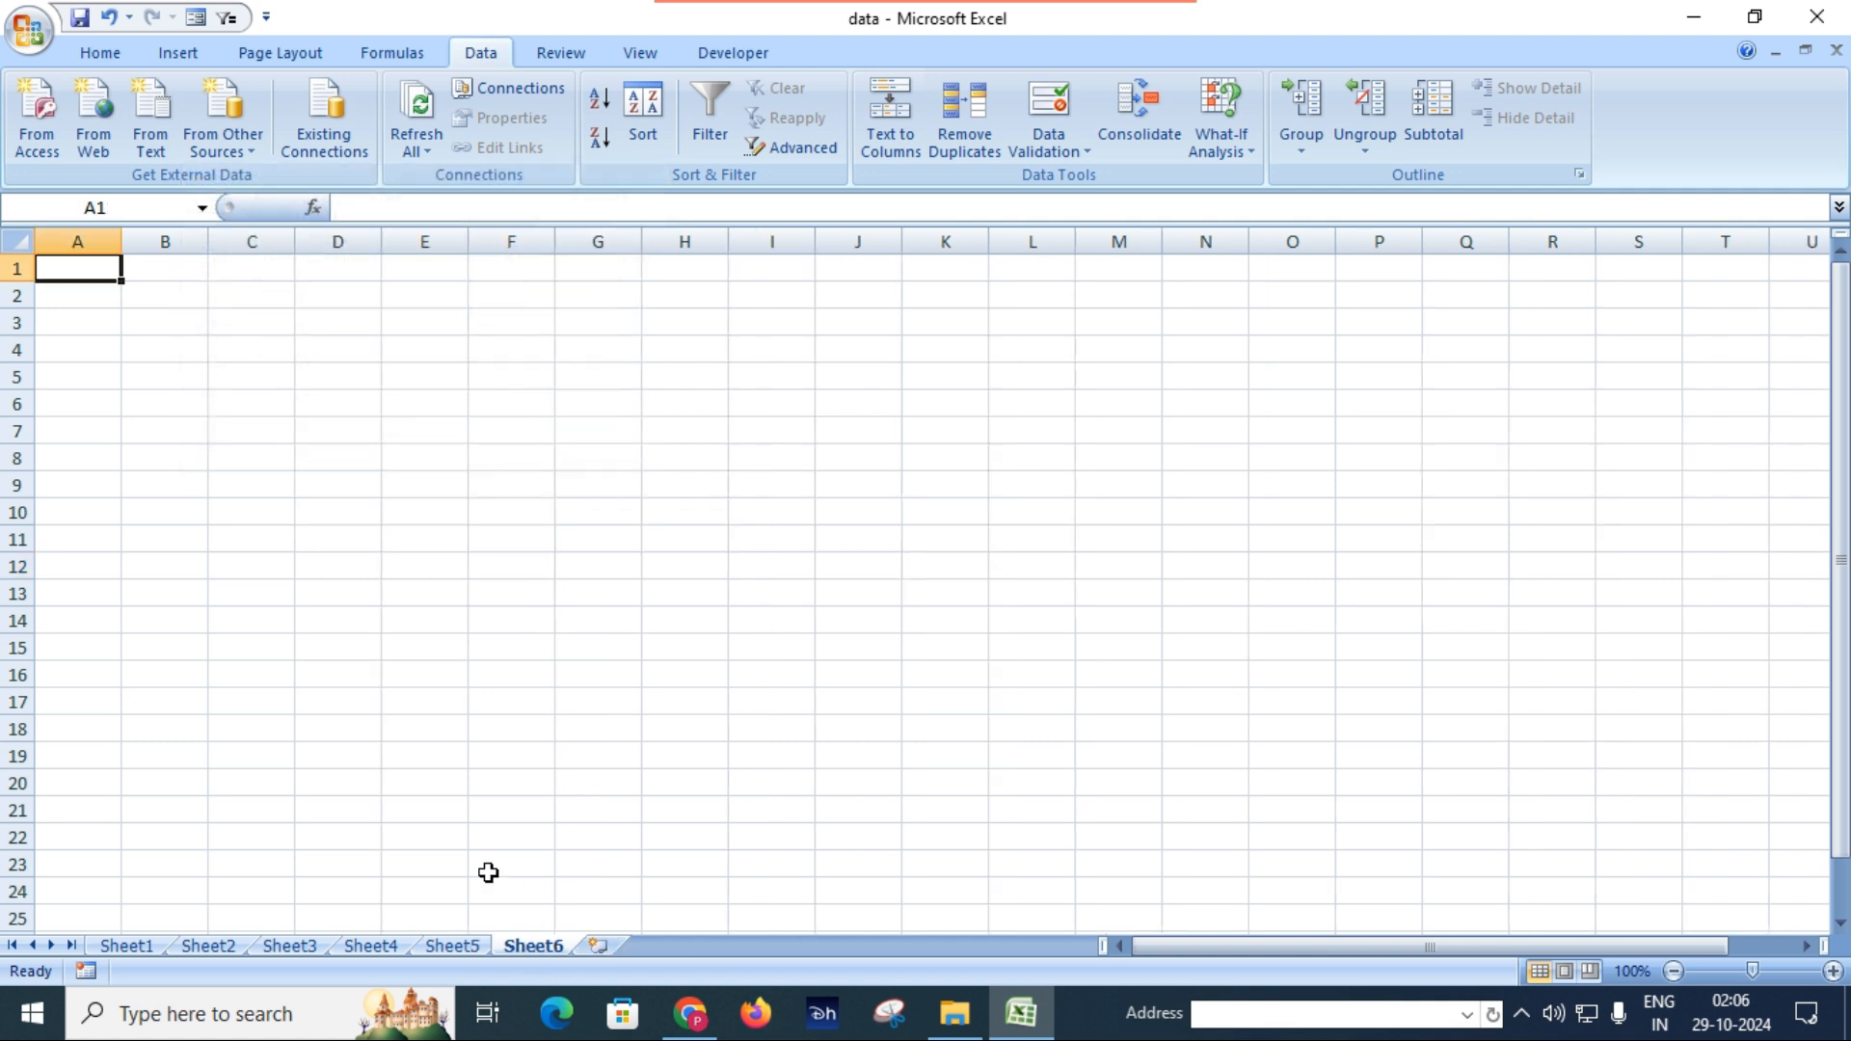
left_click(246, 151)
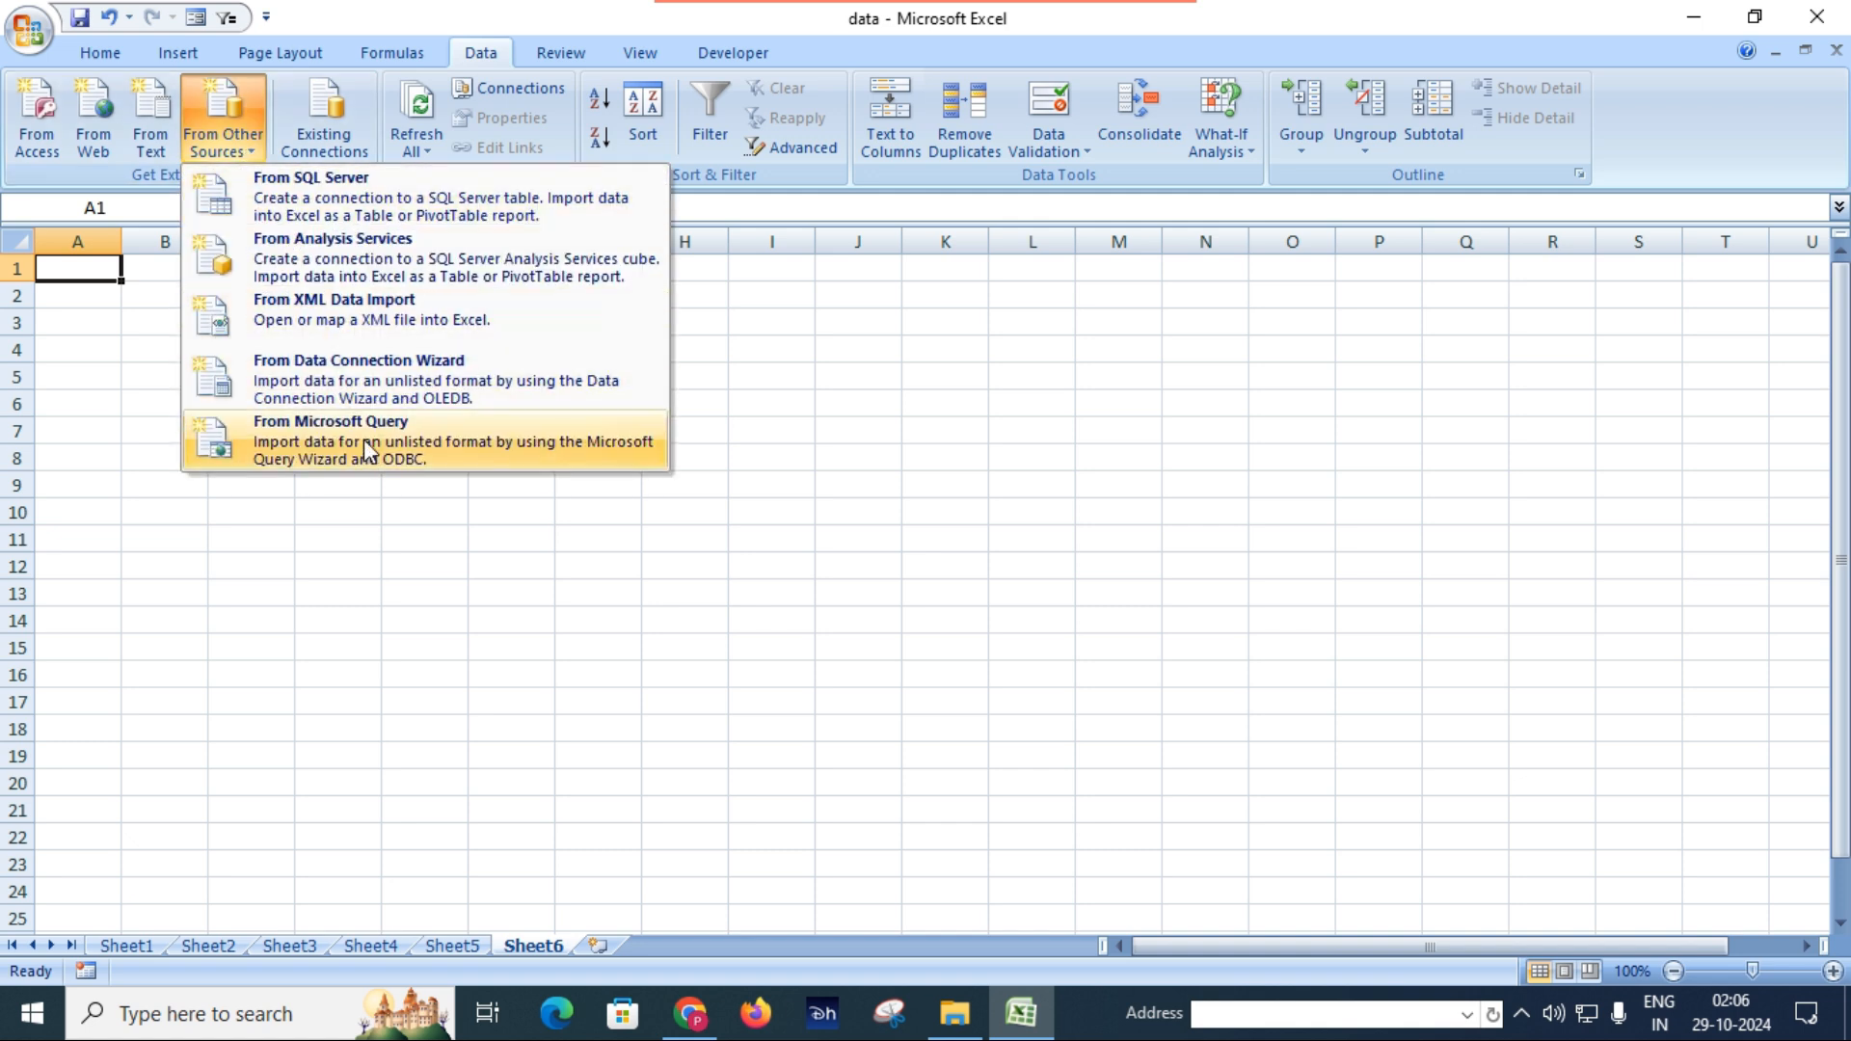
left_click(367, 450)
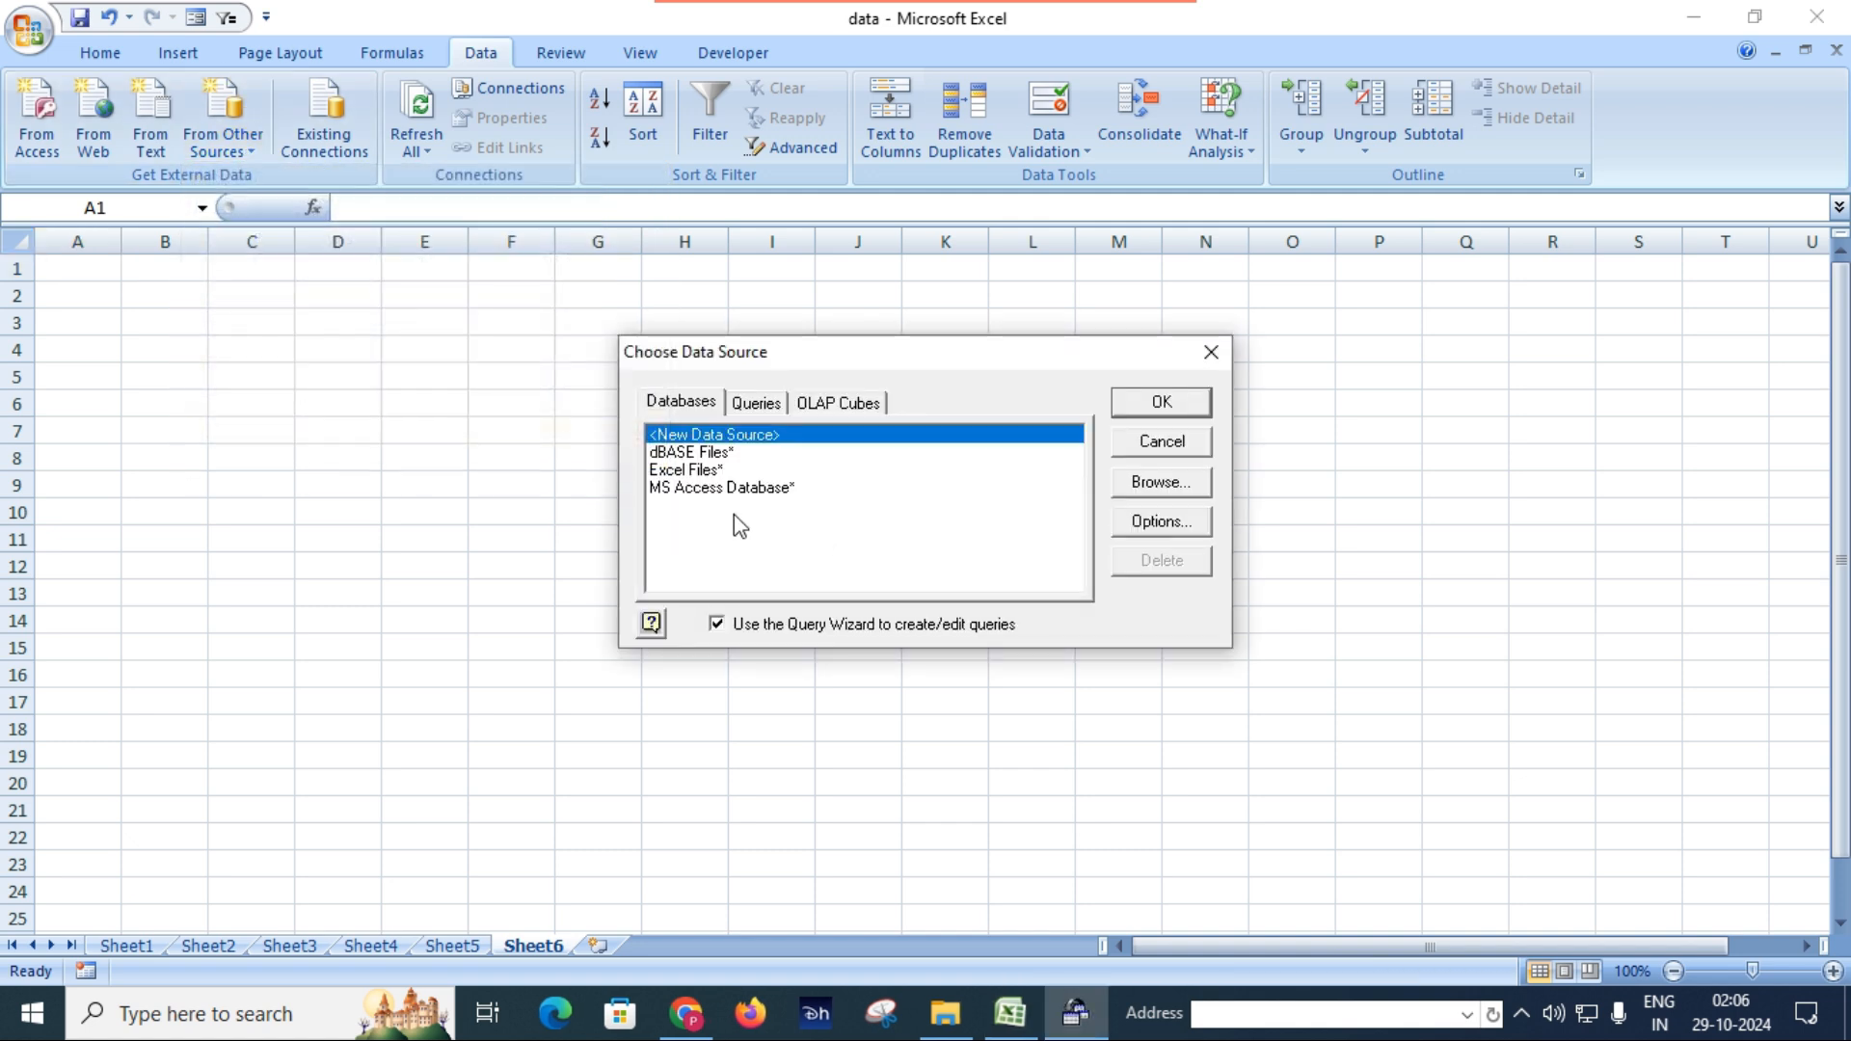
double_click(733, 487)
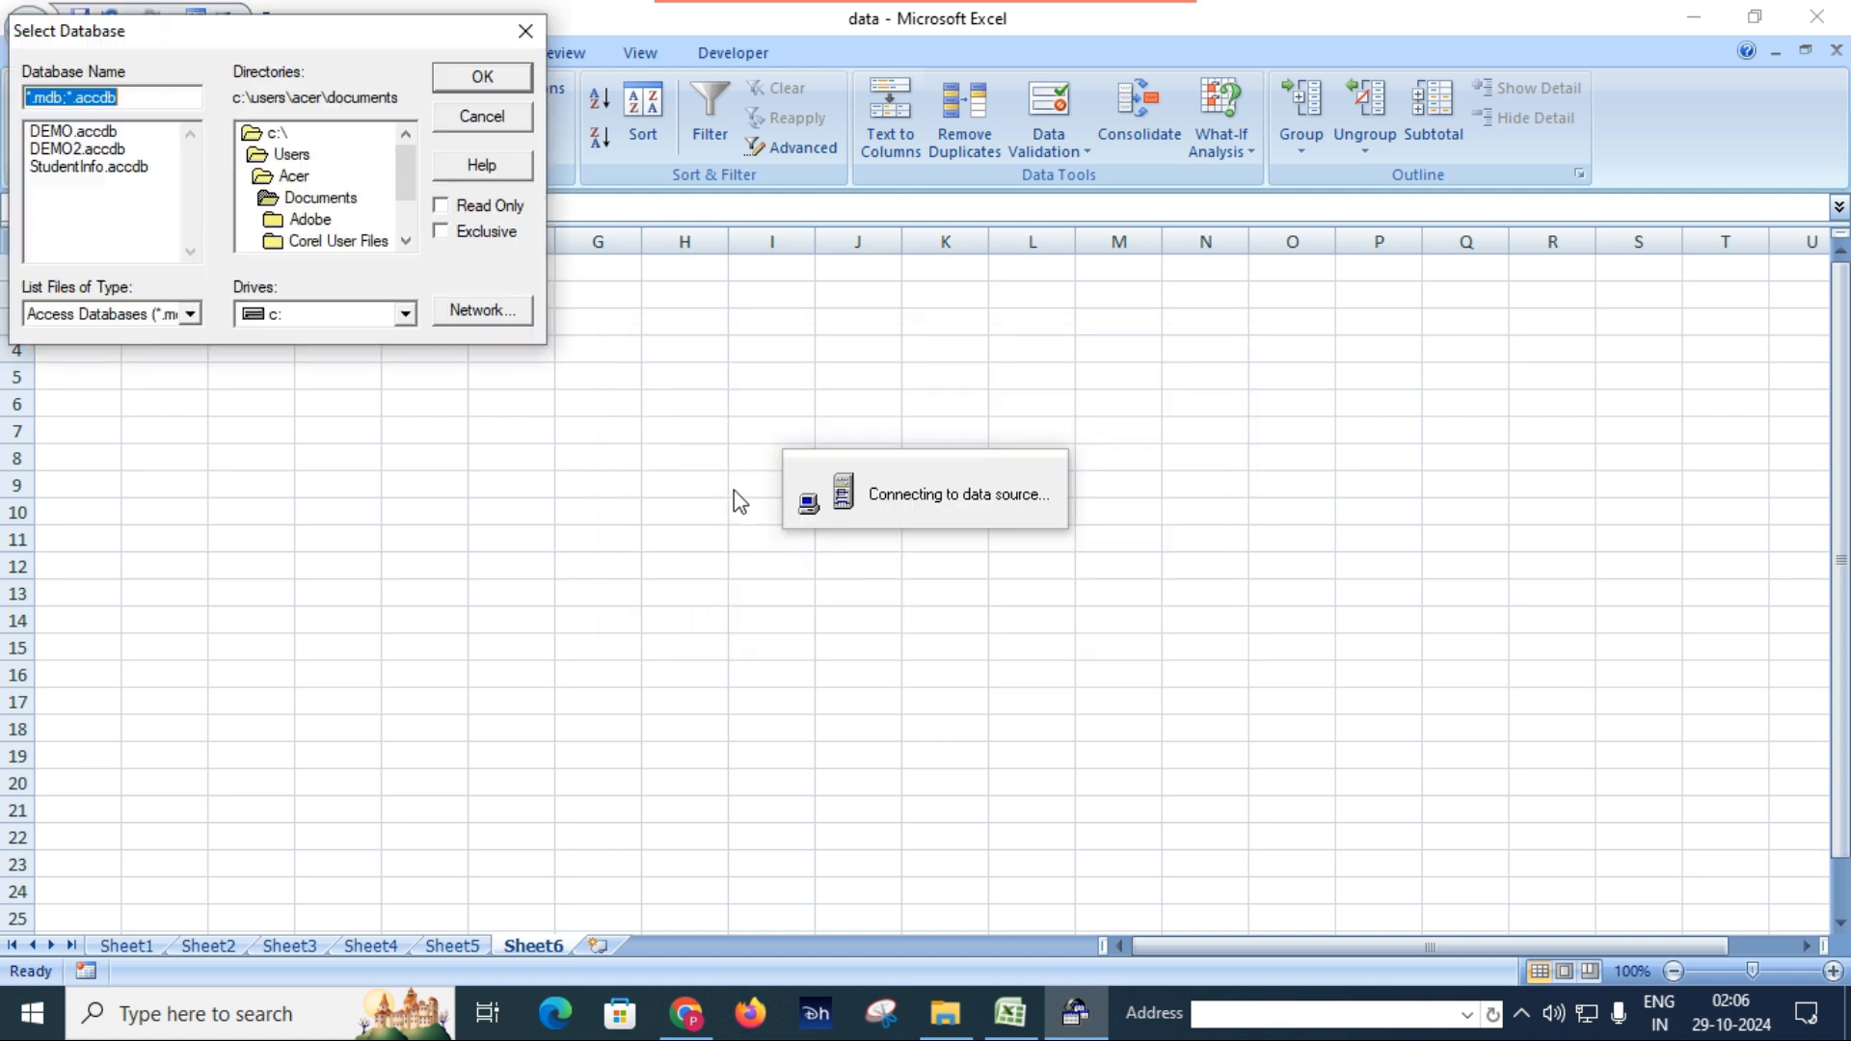
left_click(109, 168)
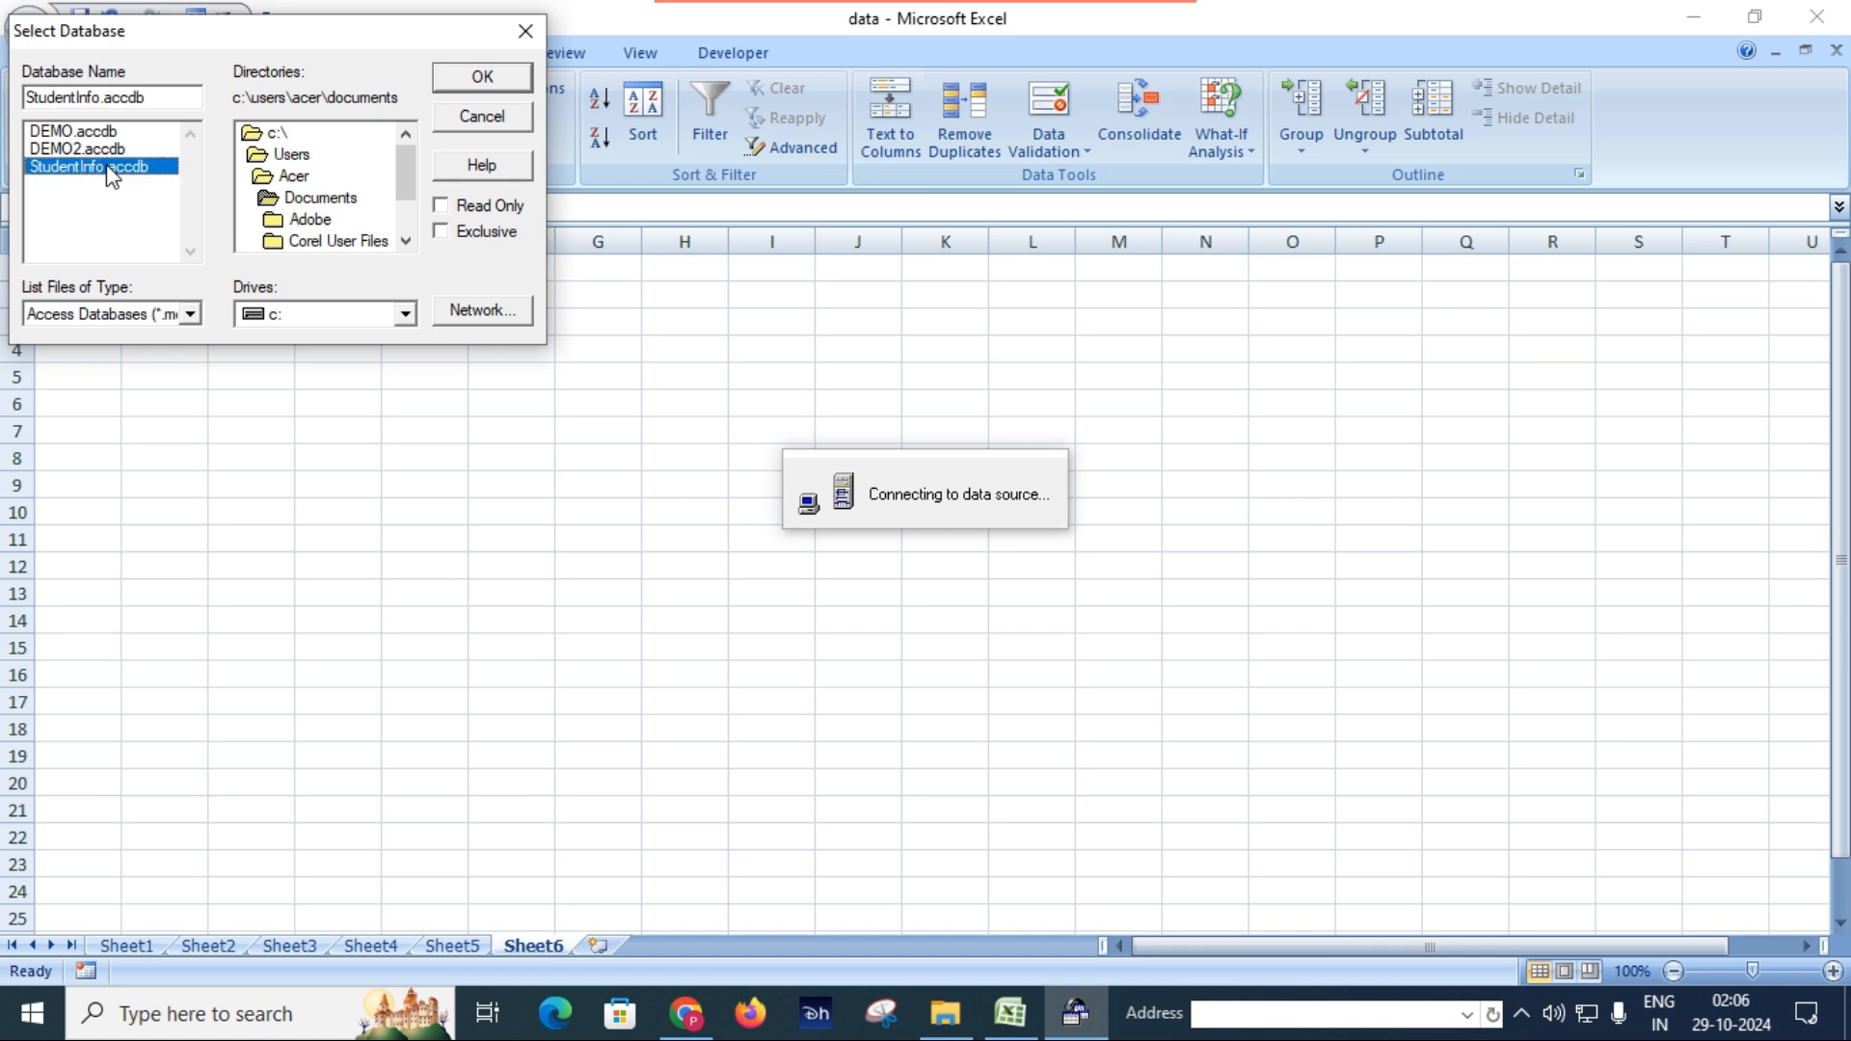
left_click(497, 82)
Include the StuId, StuName and City columns of the Students table in the query.
left_click(623, 322)
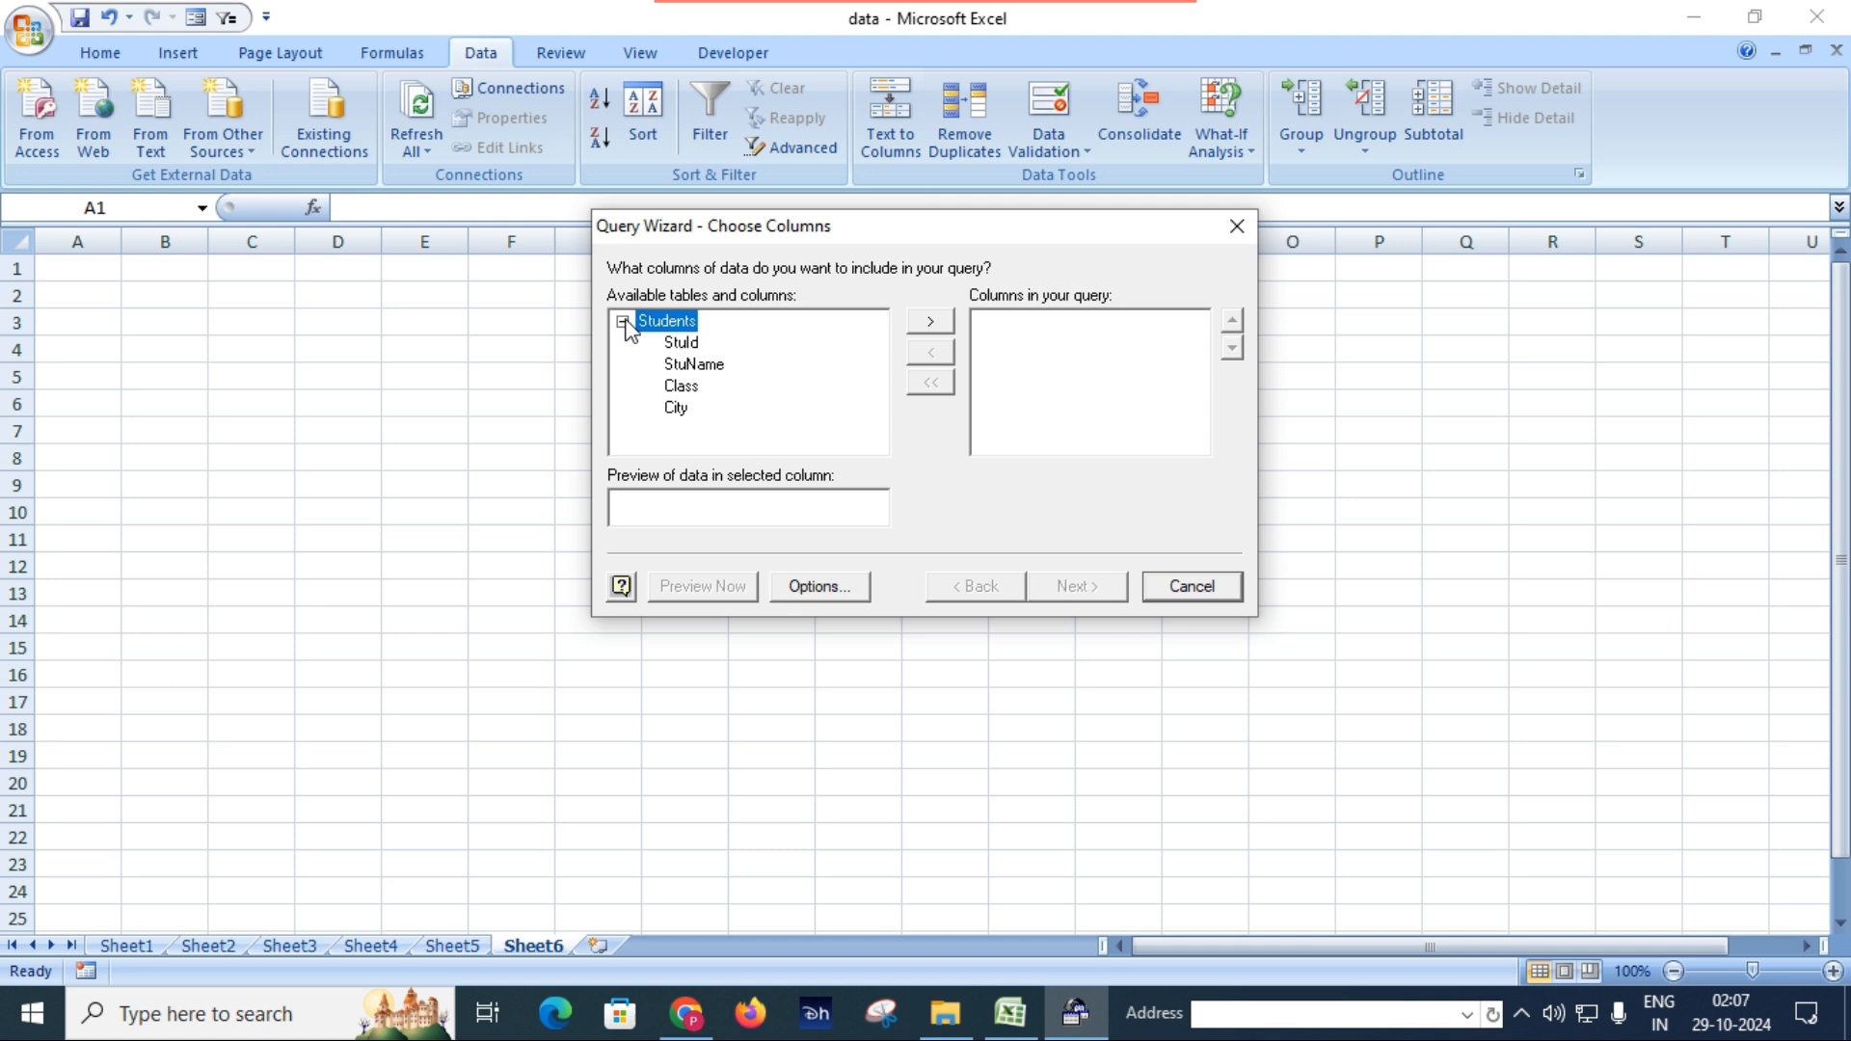
double_click(684, 342)
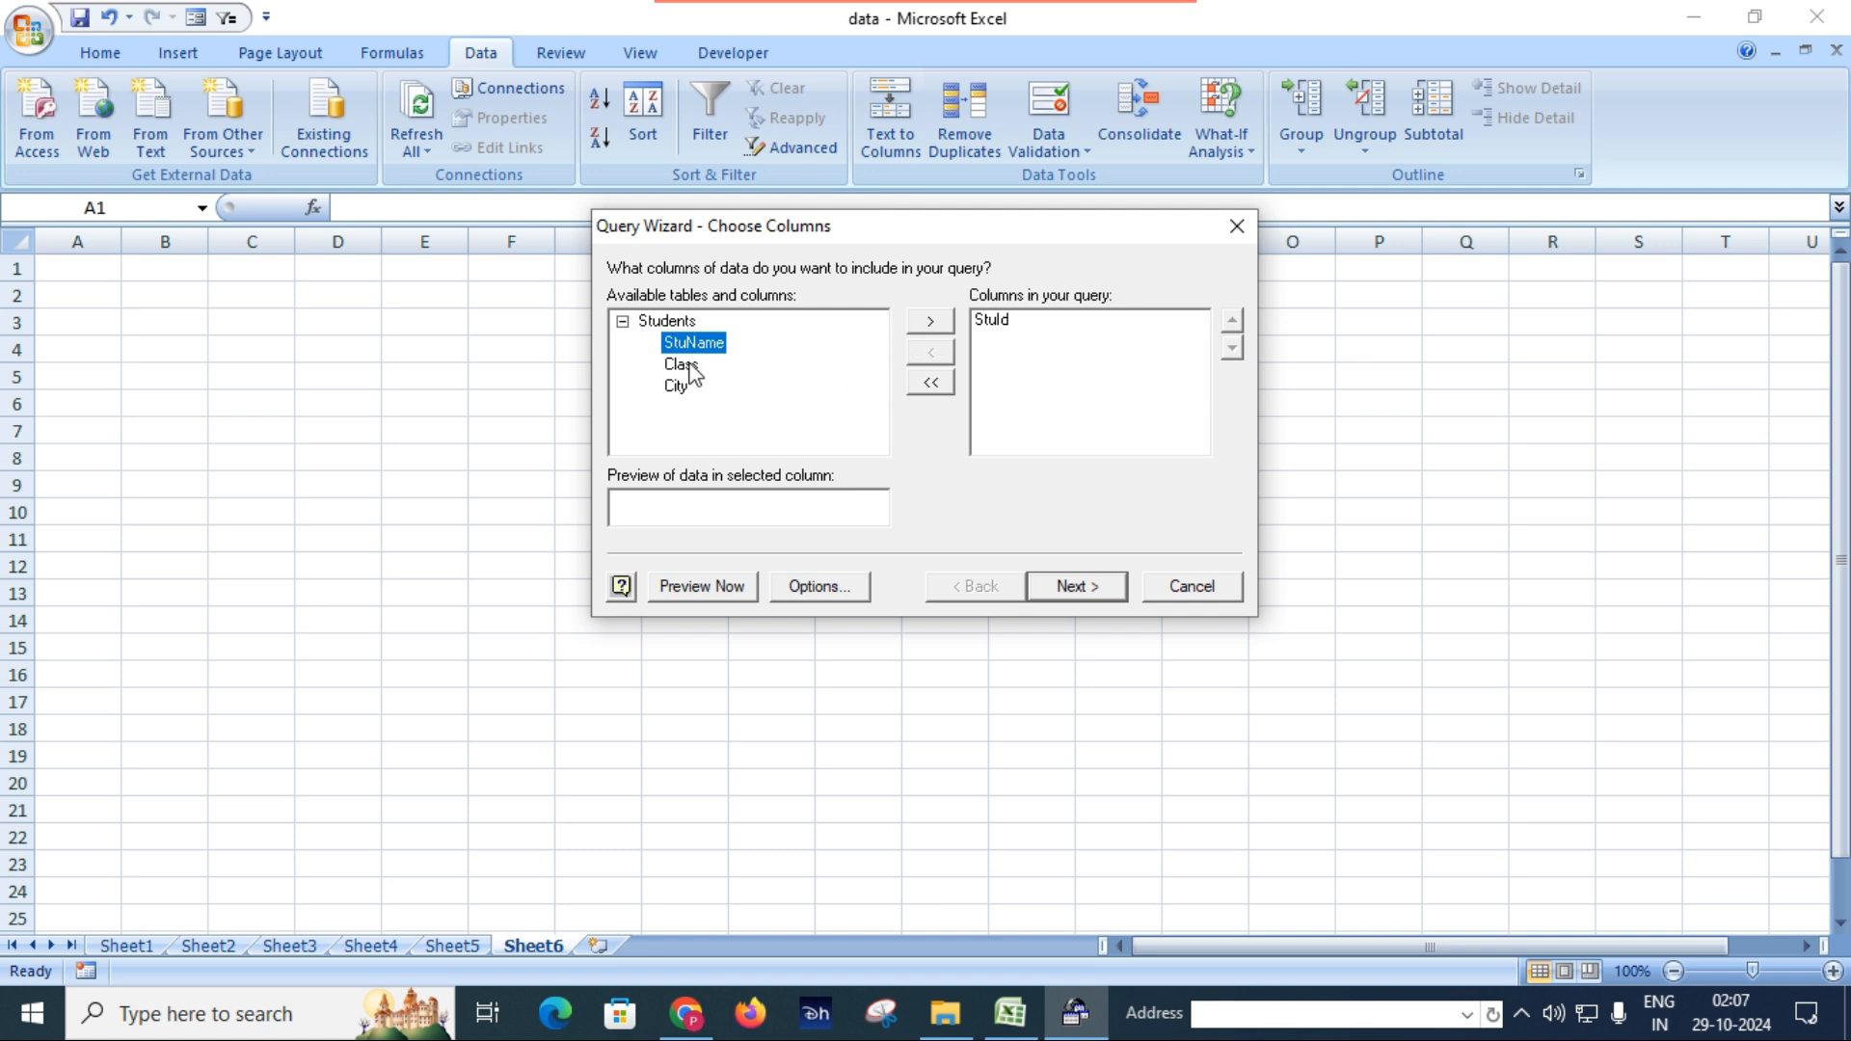
left_click(931, 323)
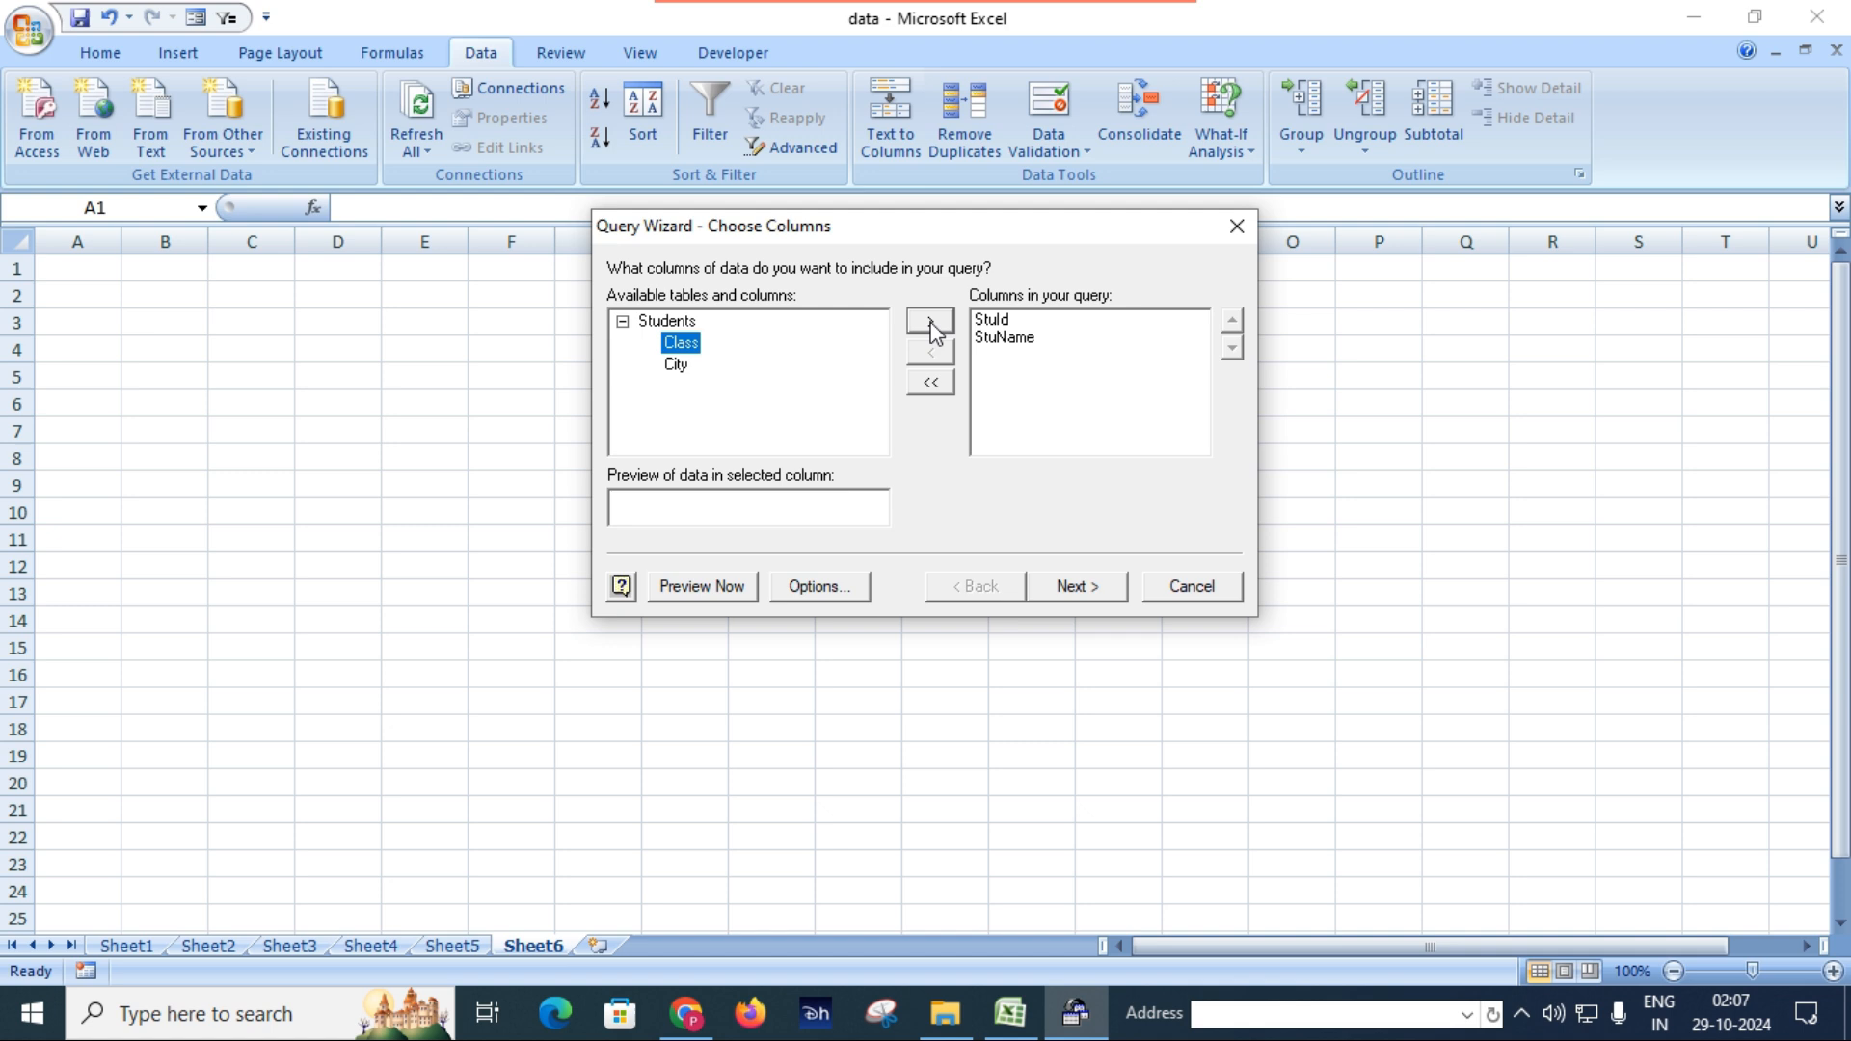
left_click(678, 366)
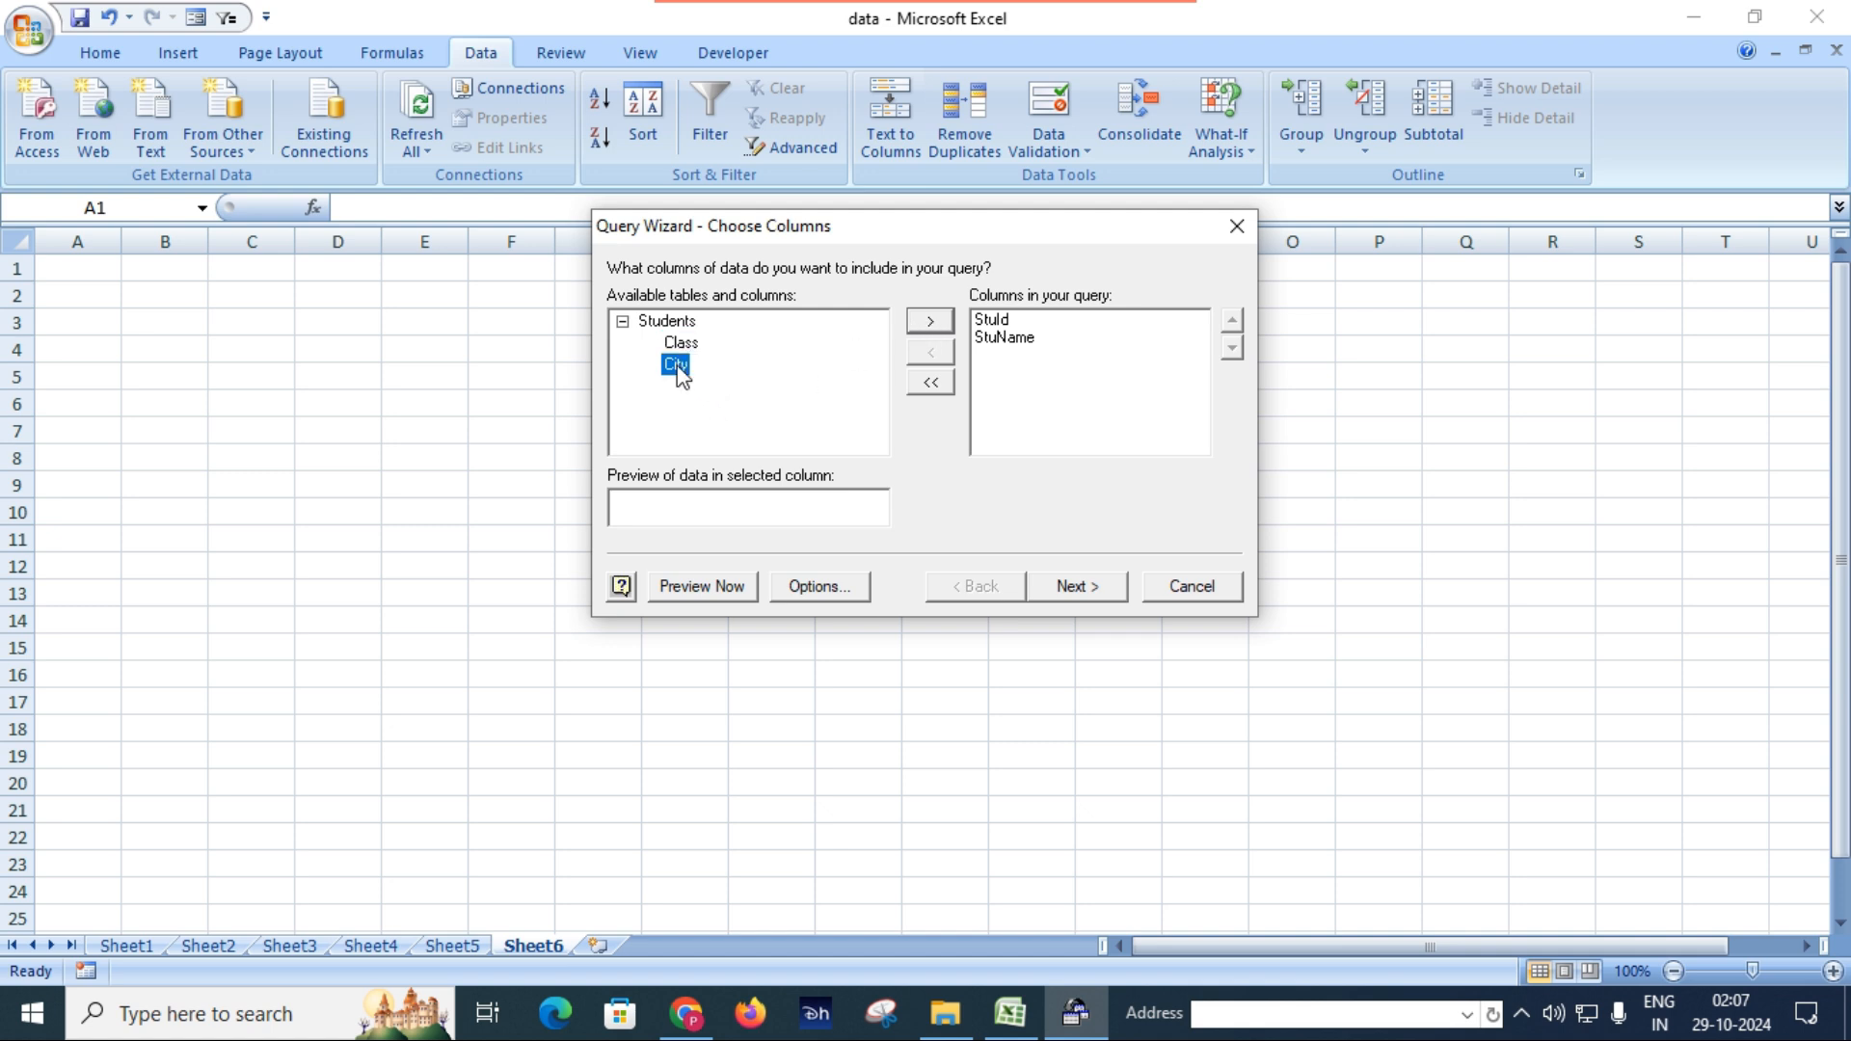
left_click(932, 323)
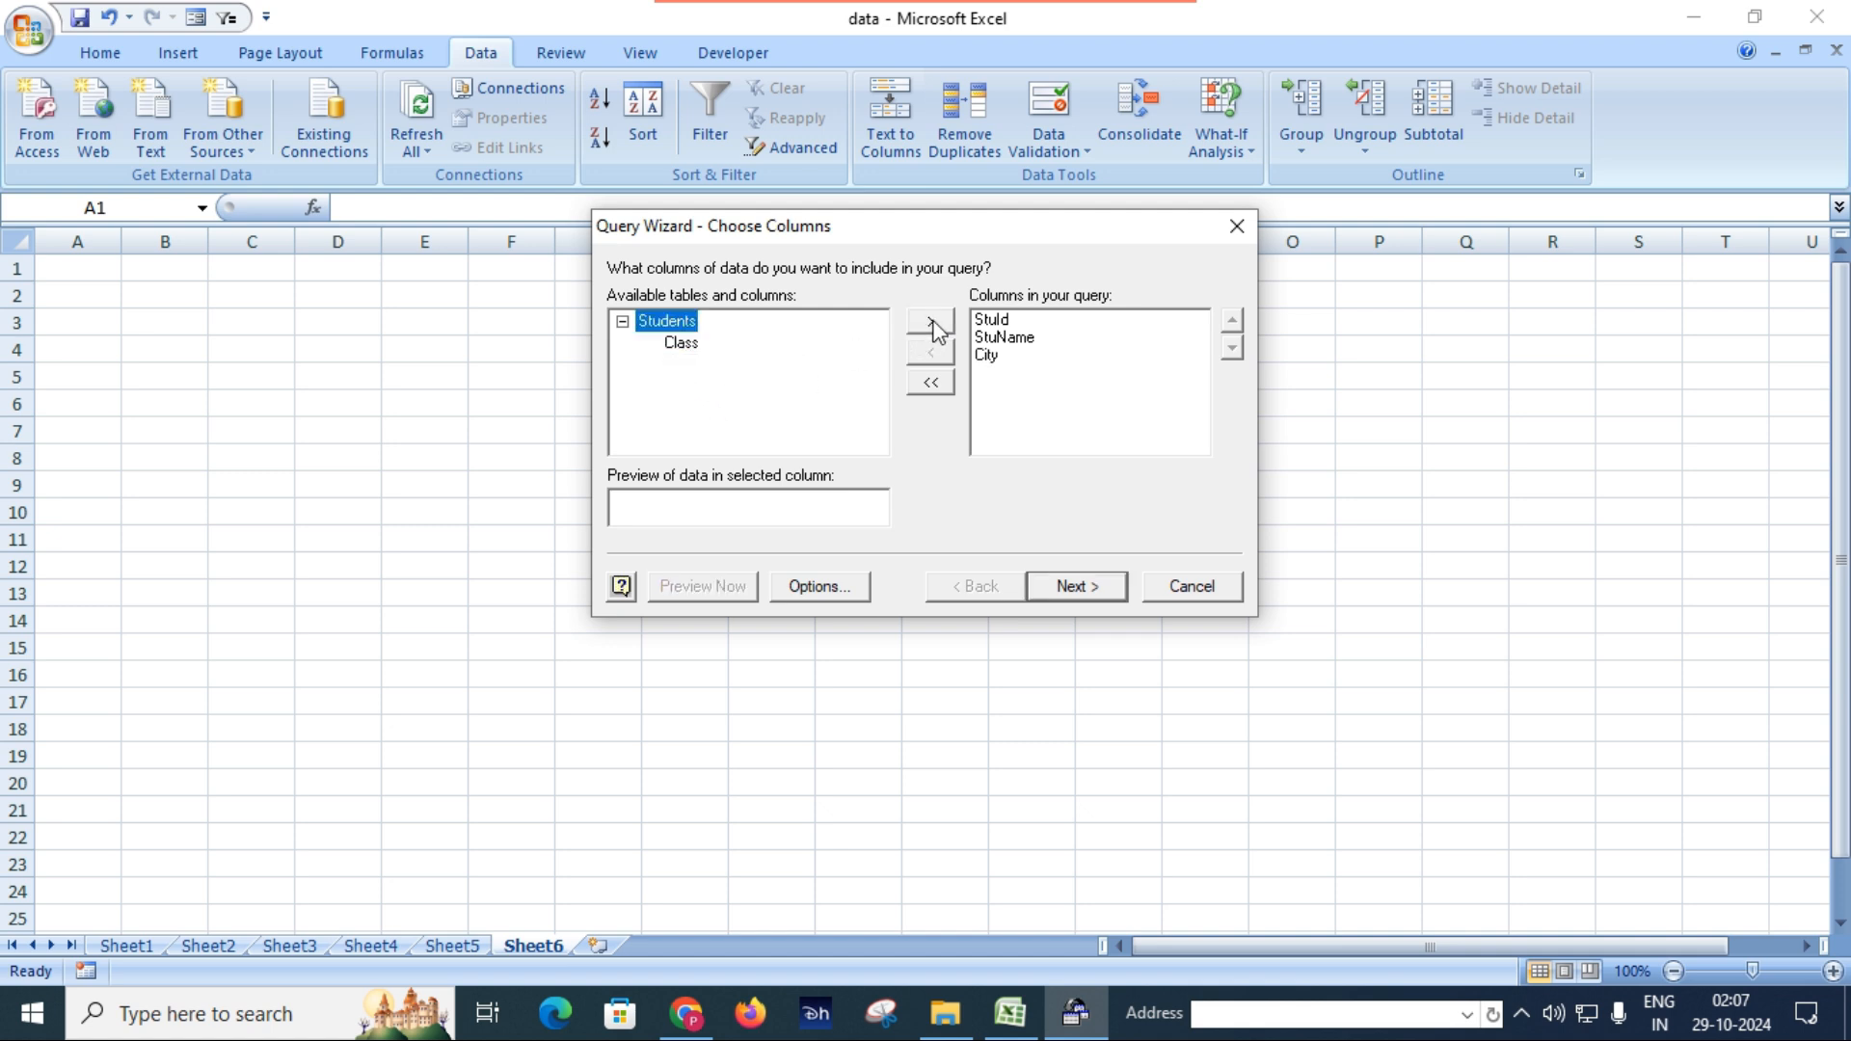
left_click(1090, 586)
Sort the unfiltered query by StuId in ascending order and return its data to cell A1 of Sheet6.
left_click(1079, 596)
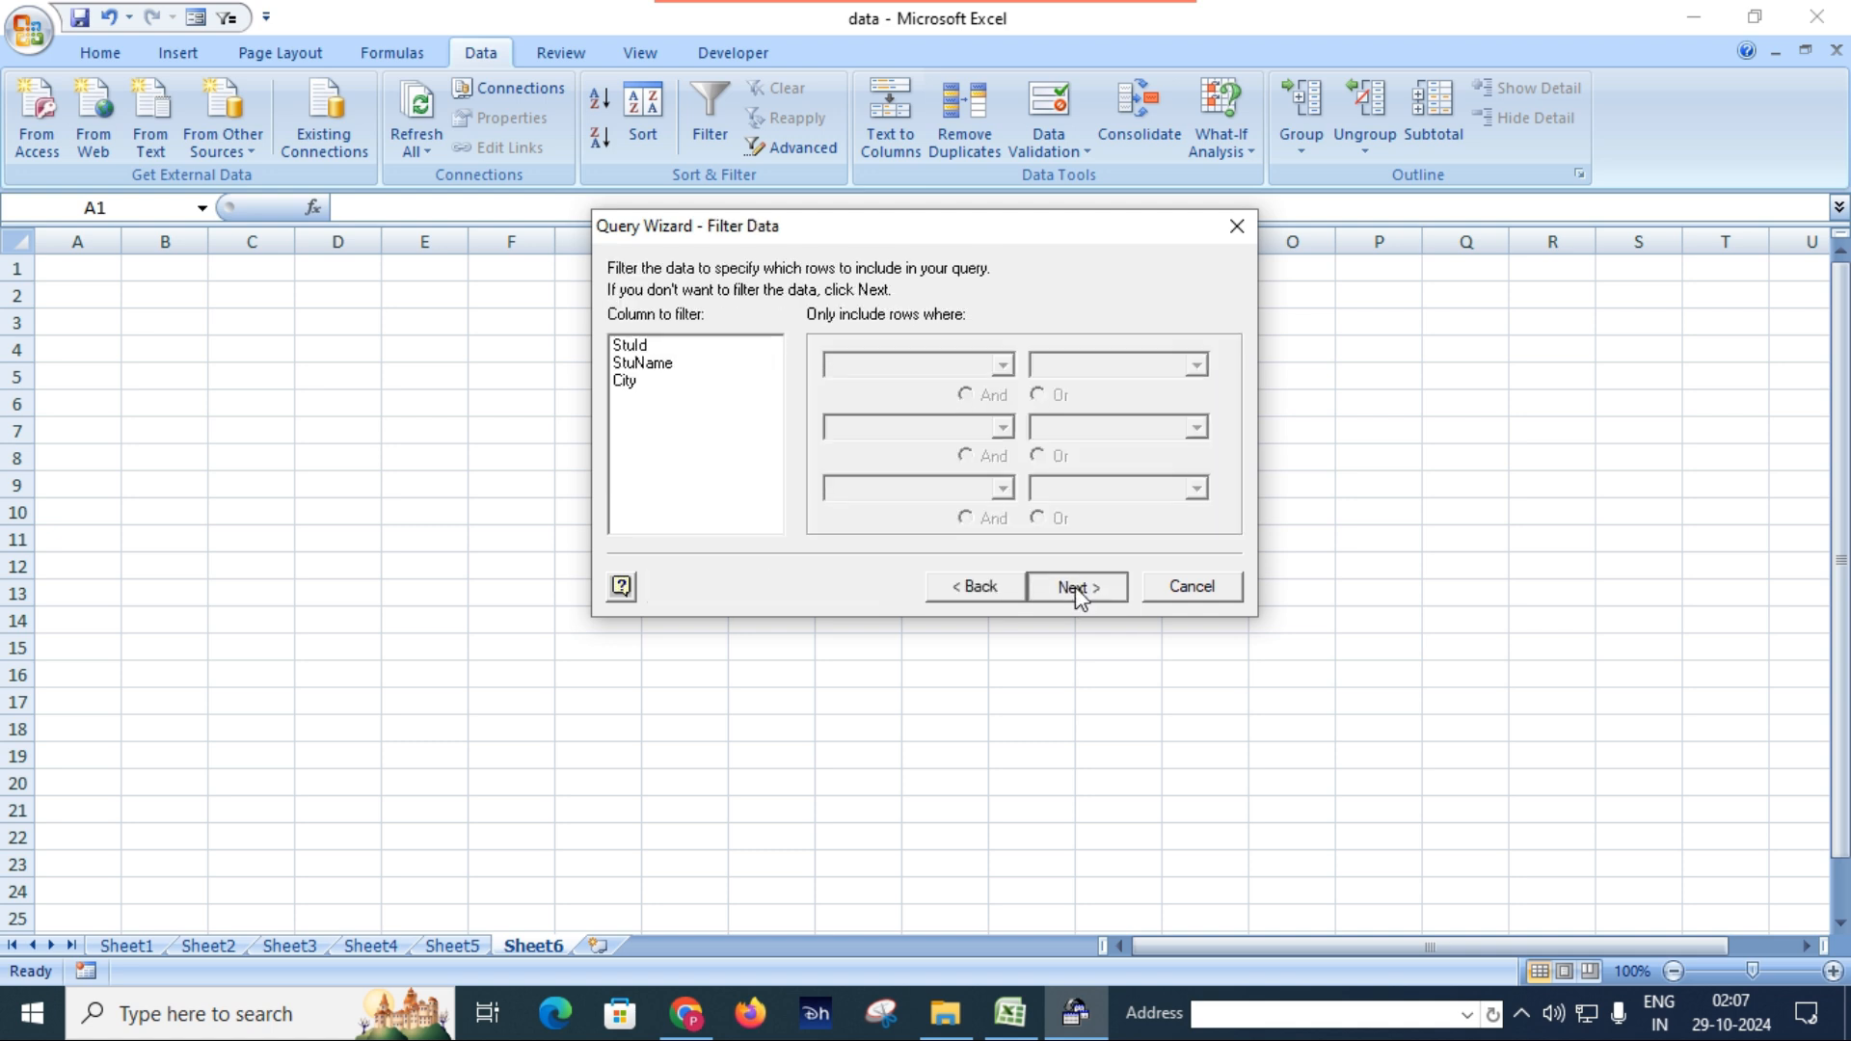
left_click(951, 367)
left_click(935, 371)
left_click(953, 365)
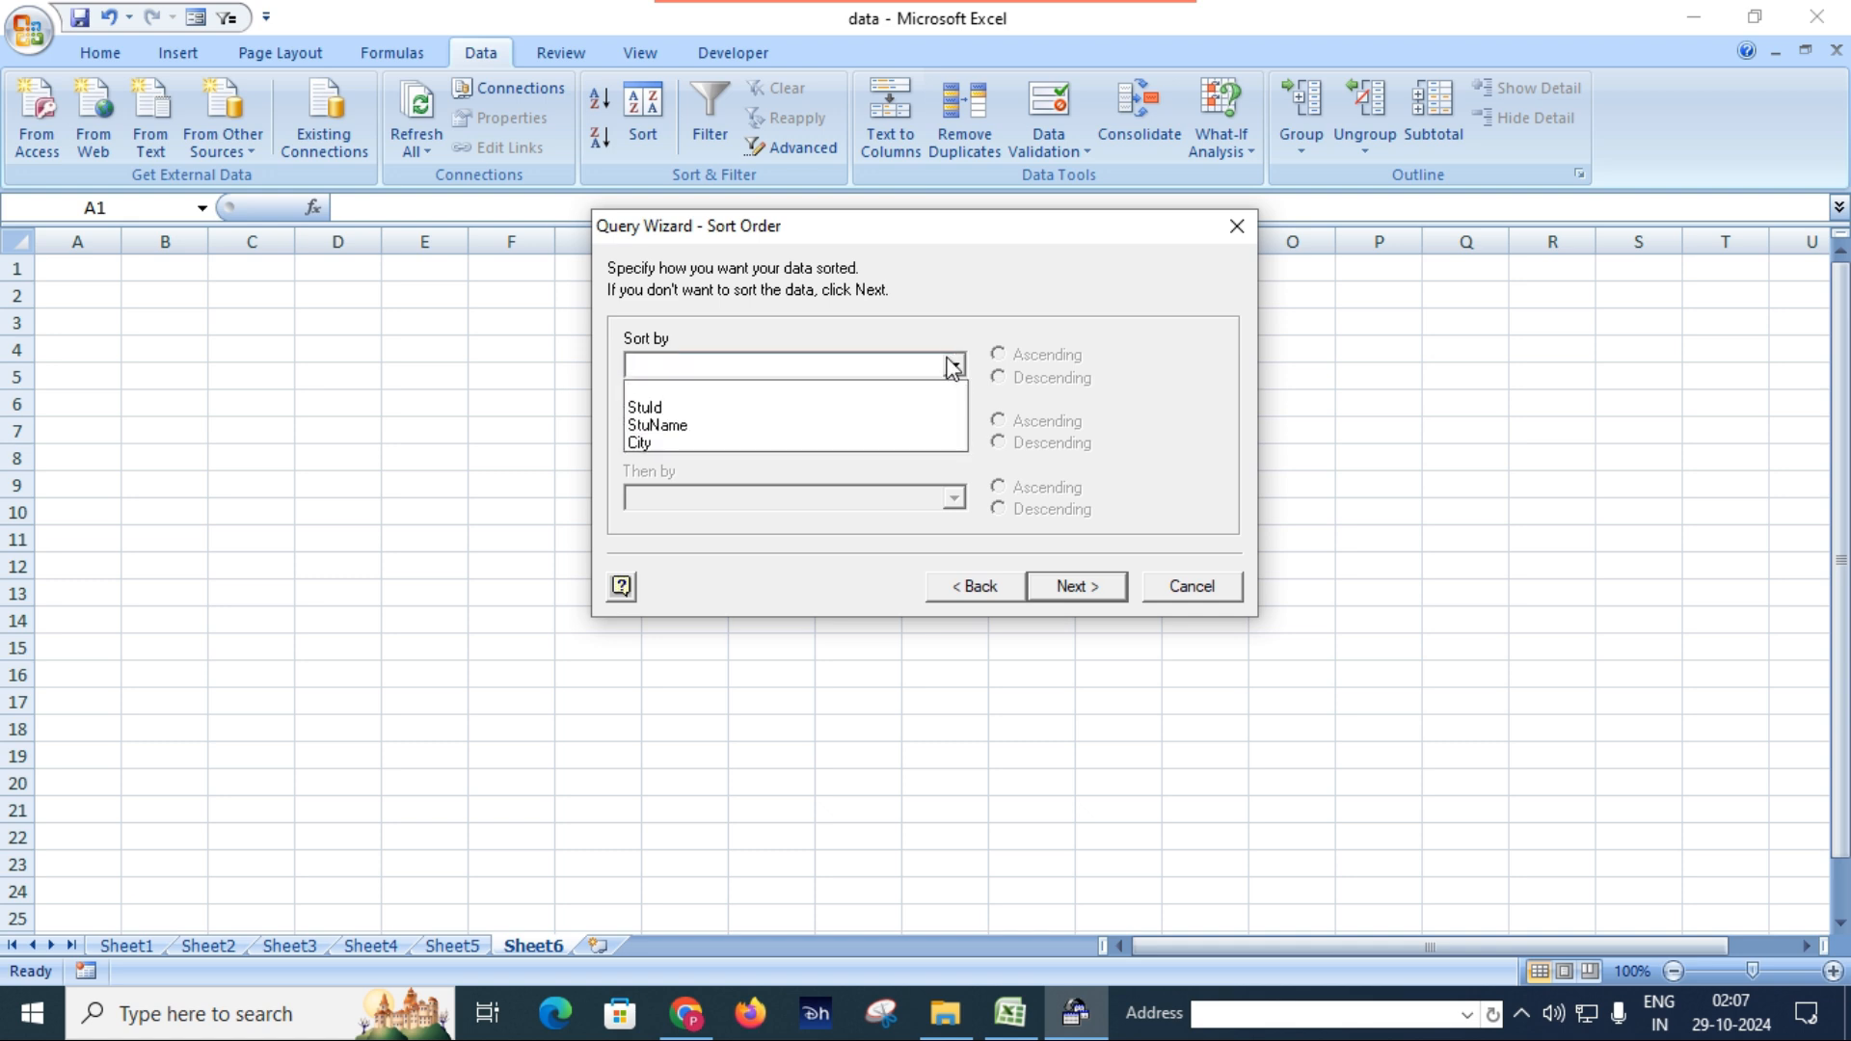
left_click(867, 421)
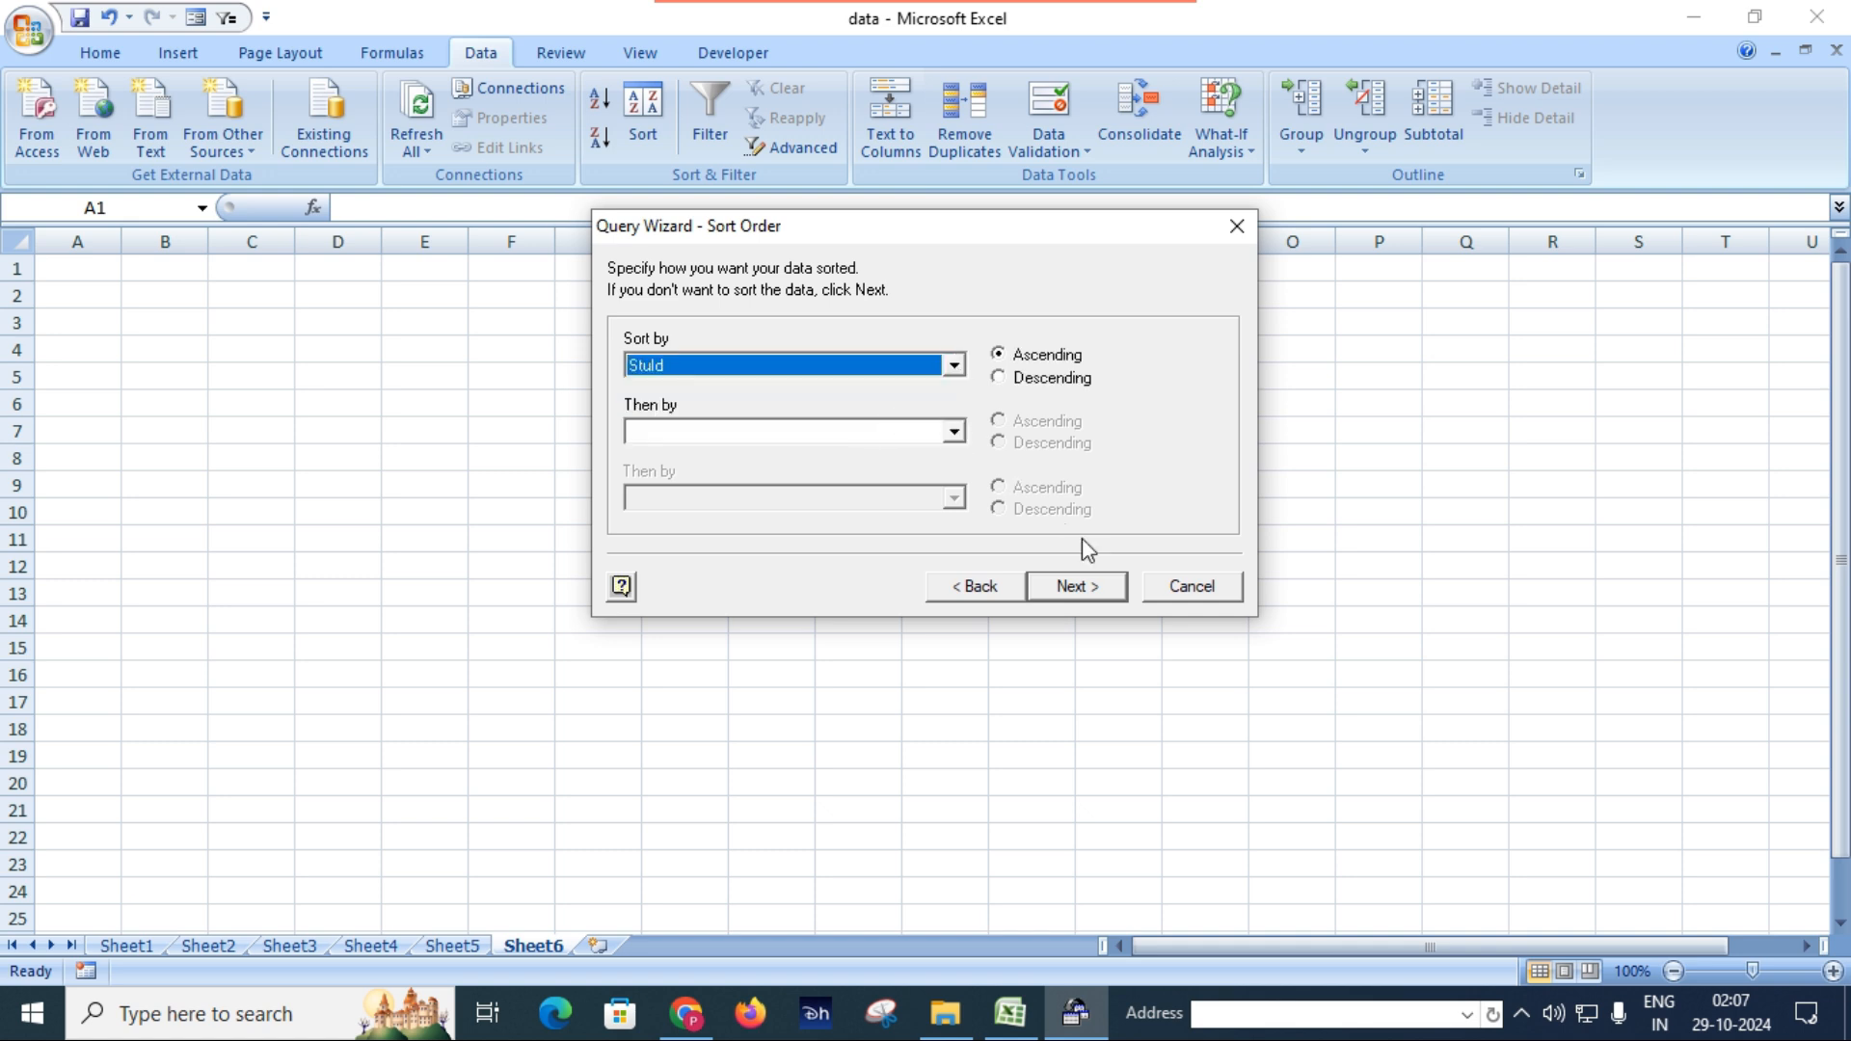
left_click(1075, 587)
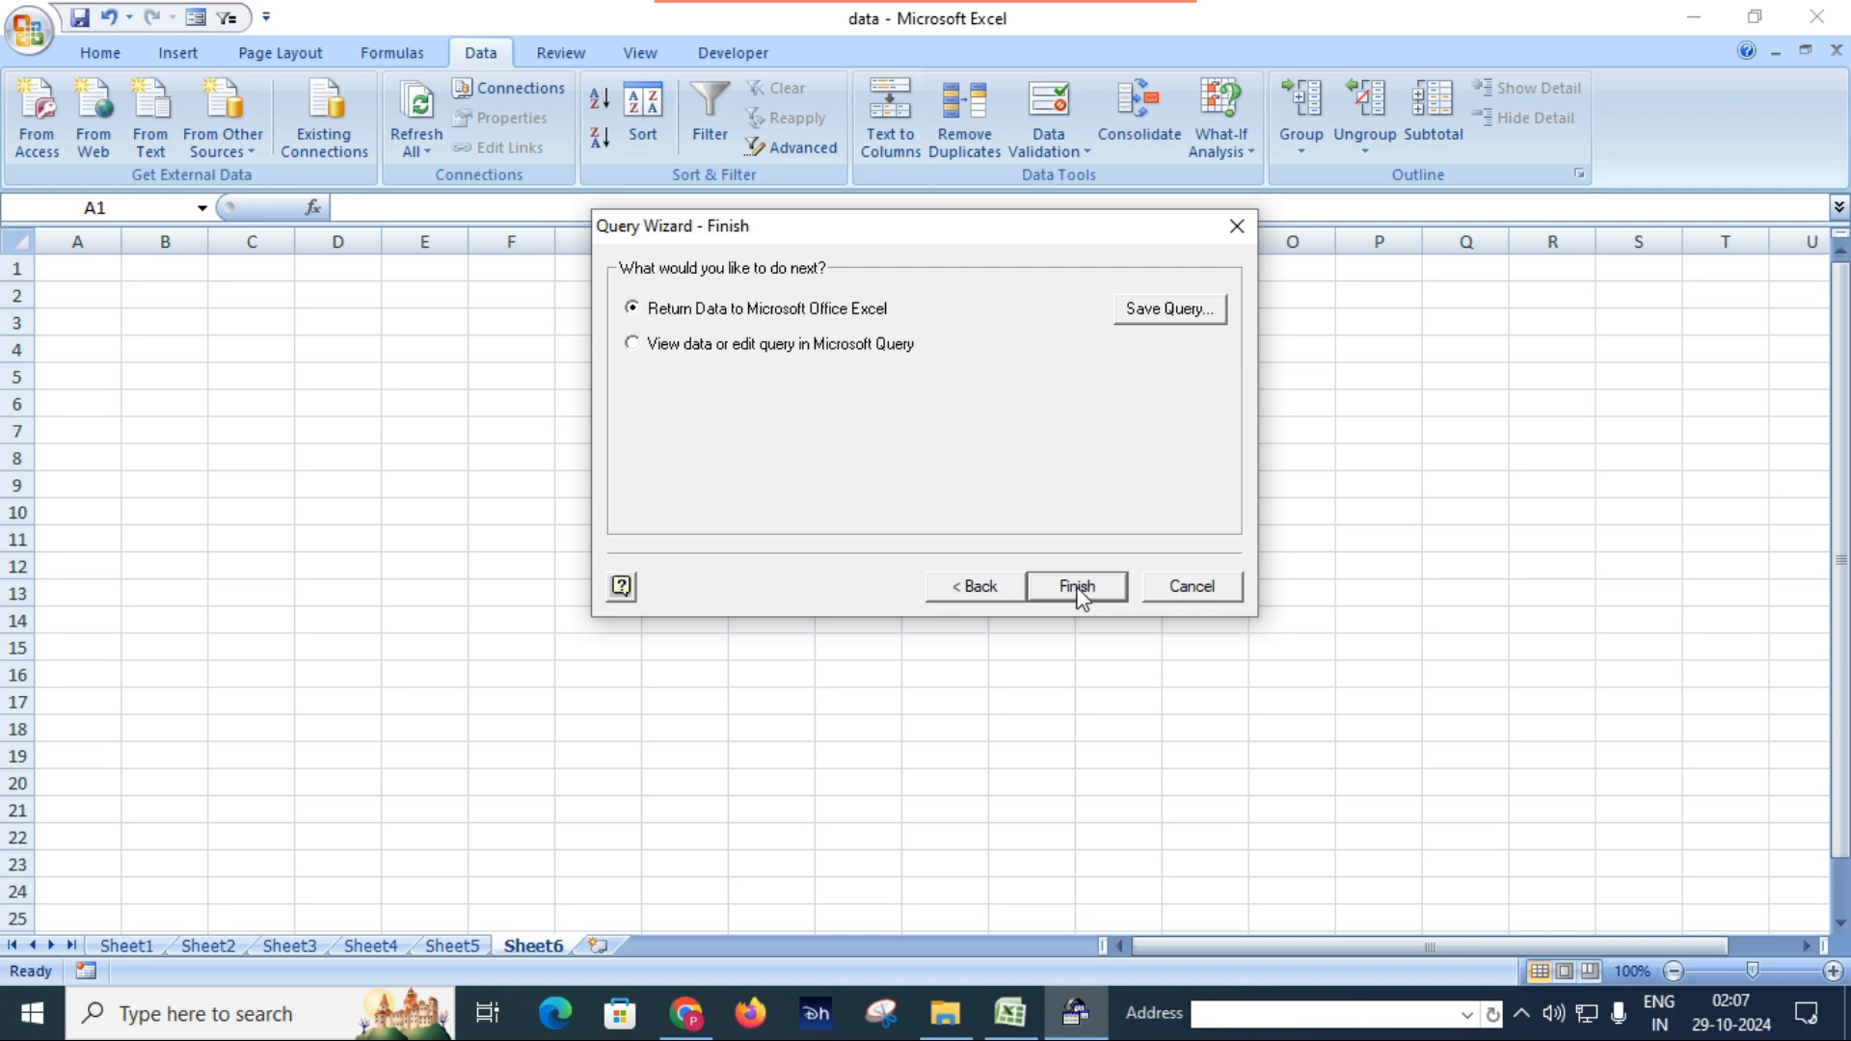
left_click(1095, 588)
left_click(928, 598)
left_click(928, 598)
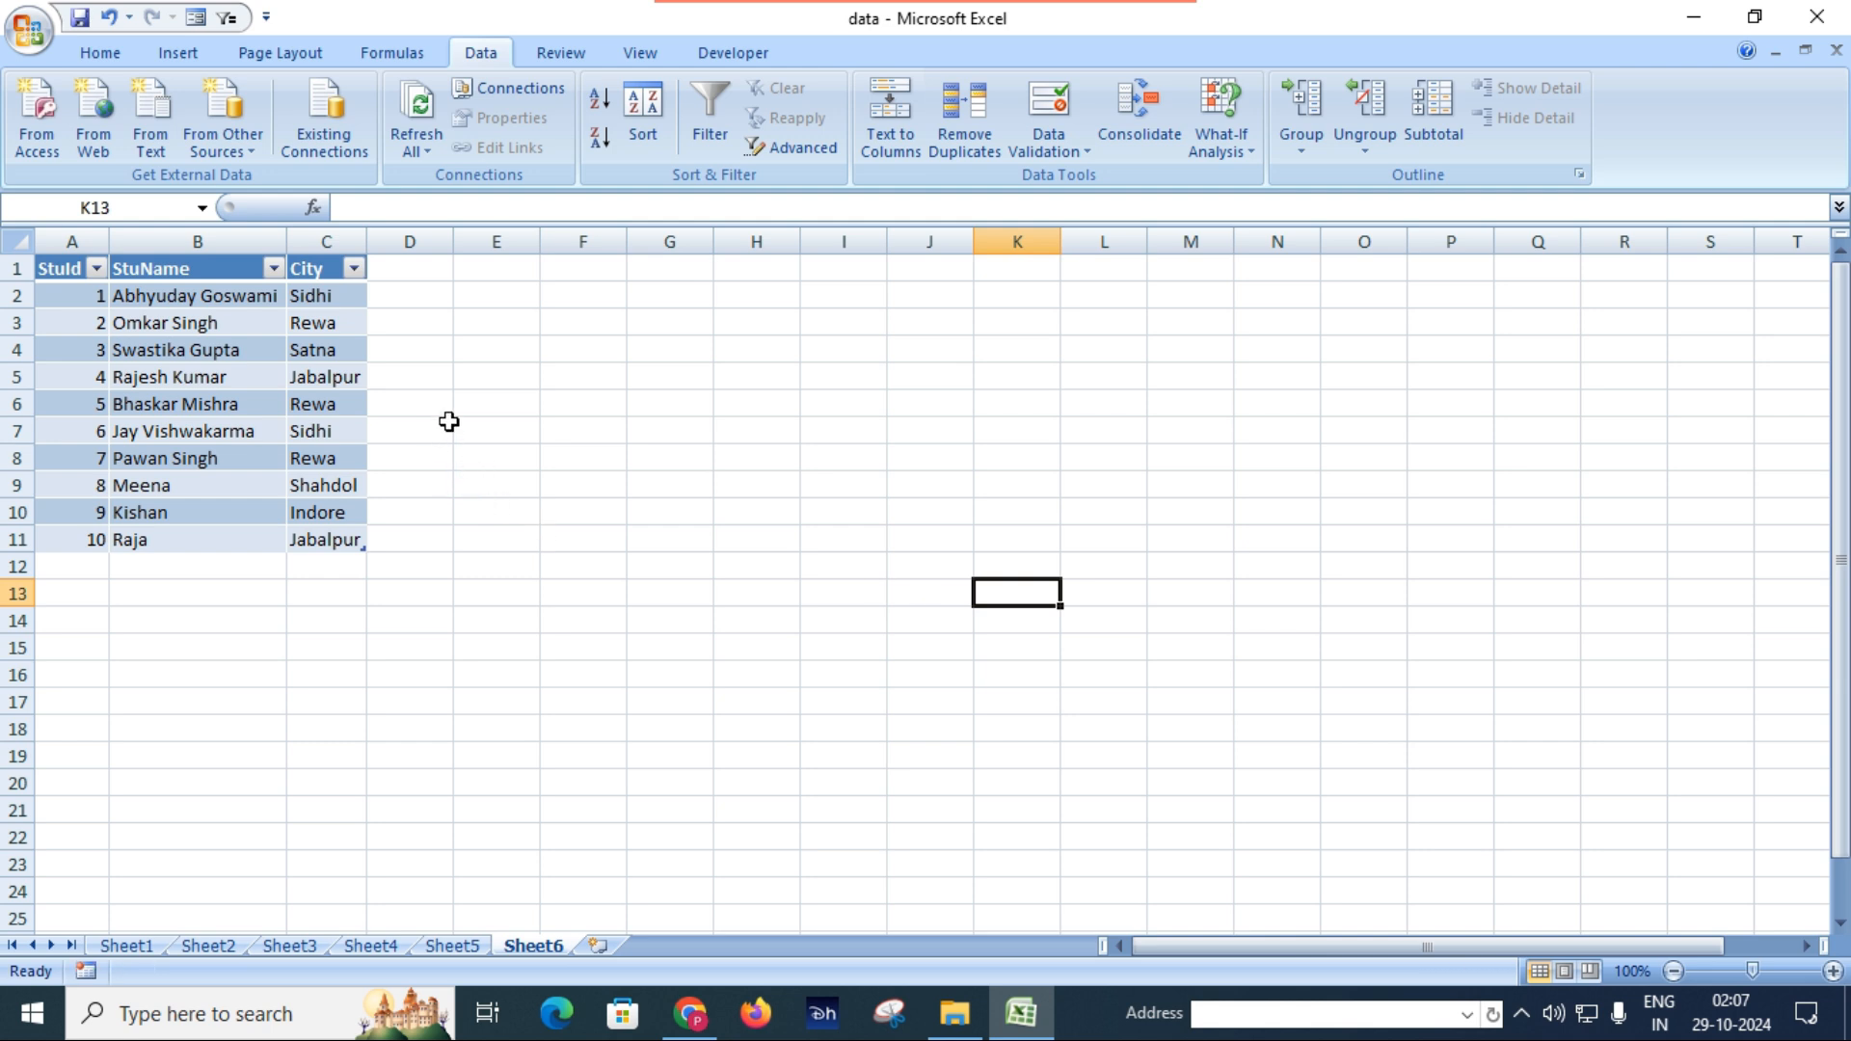
Compare the full student table on Sheet1 with the queried table on Sheet6.
left_click(138, 946)
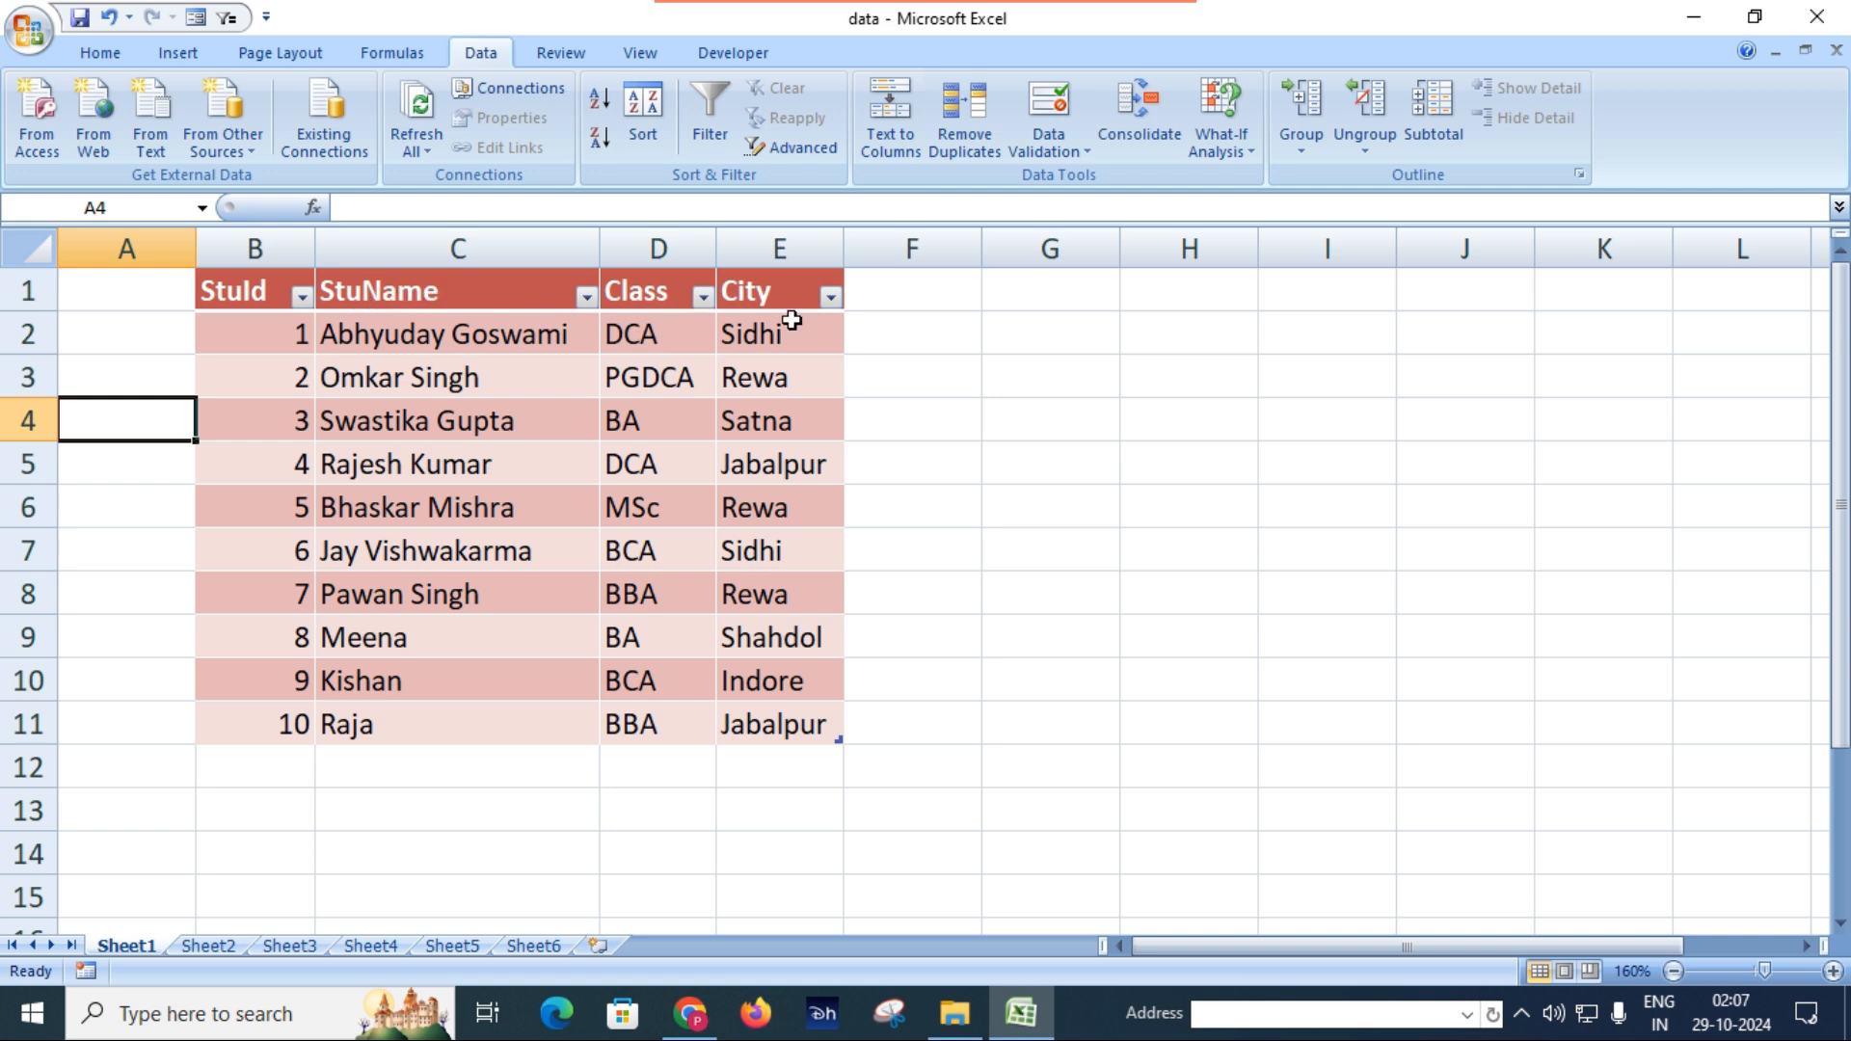
left_click(537, 946)
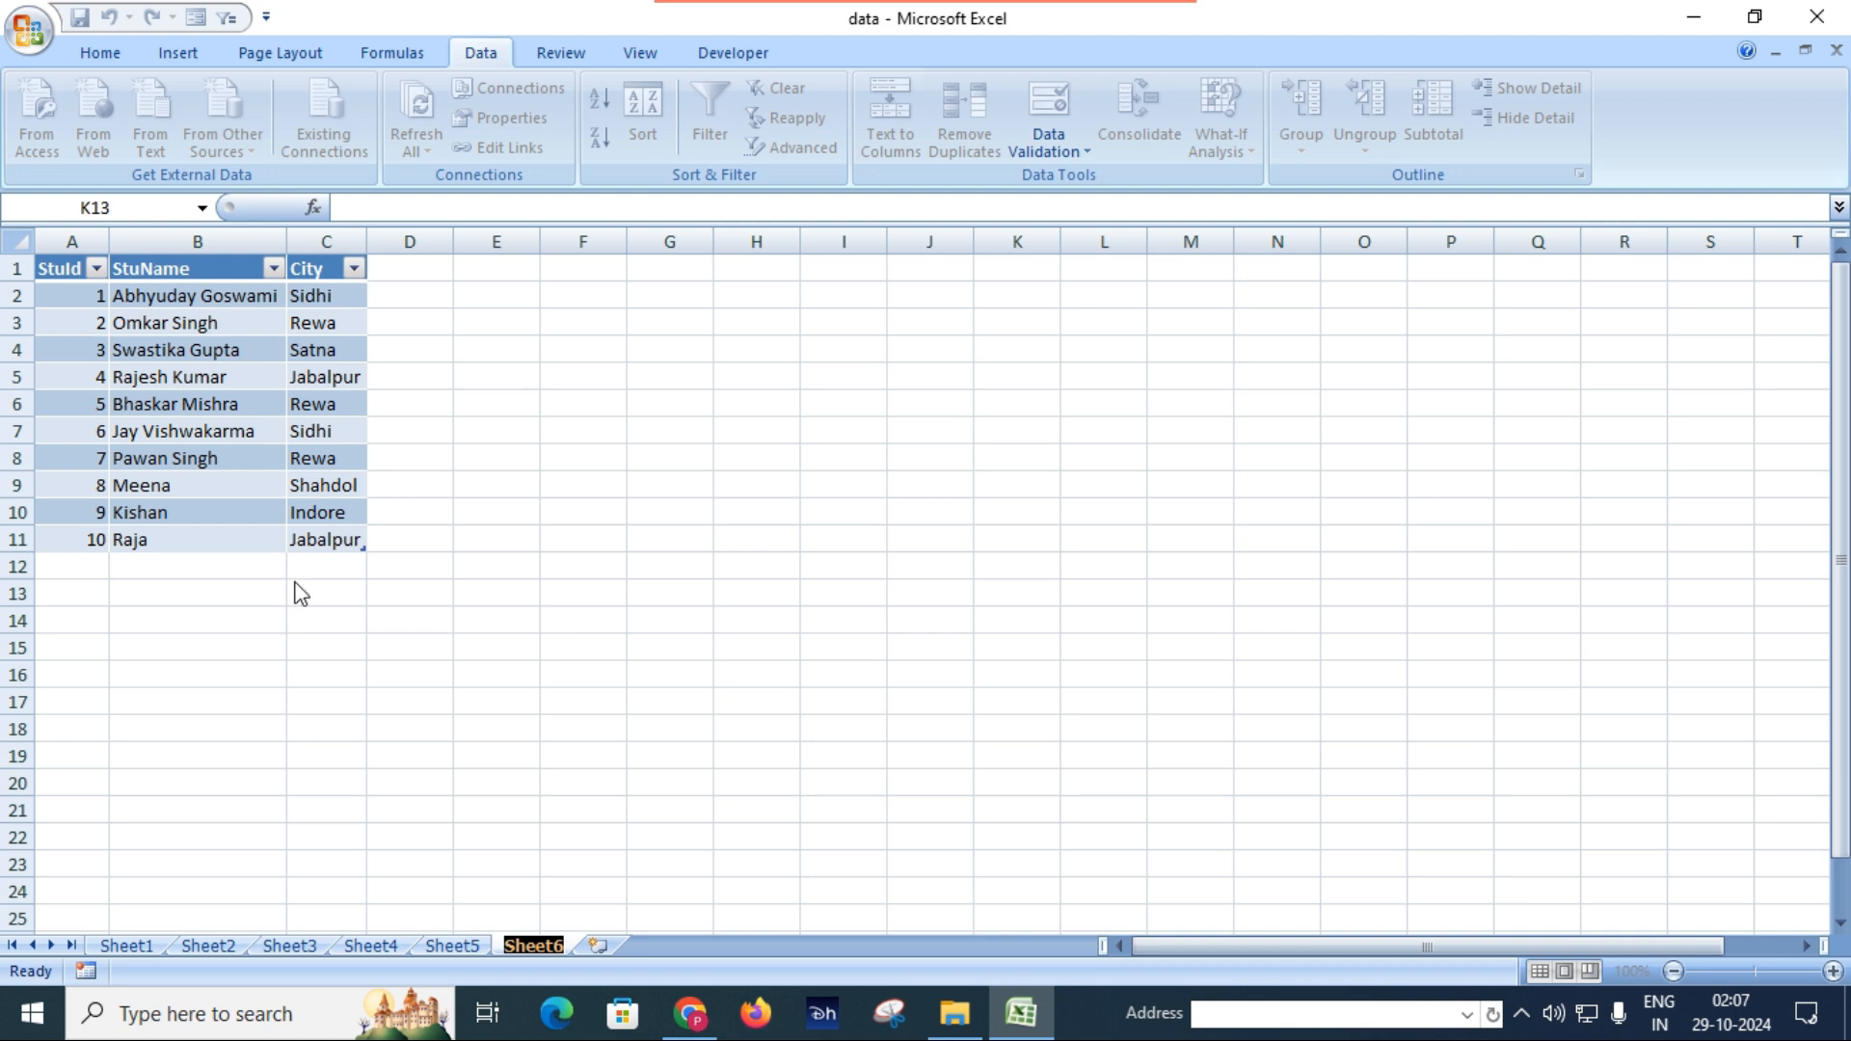
left_click(443, 615)
left_click(499, 551)
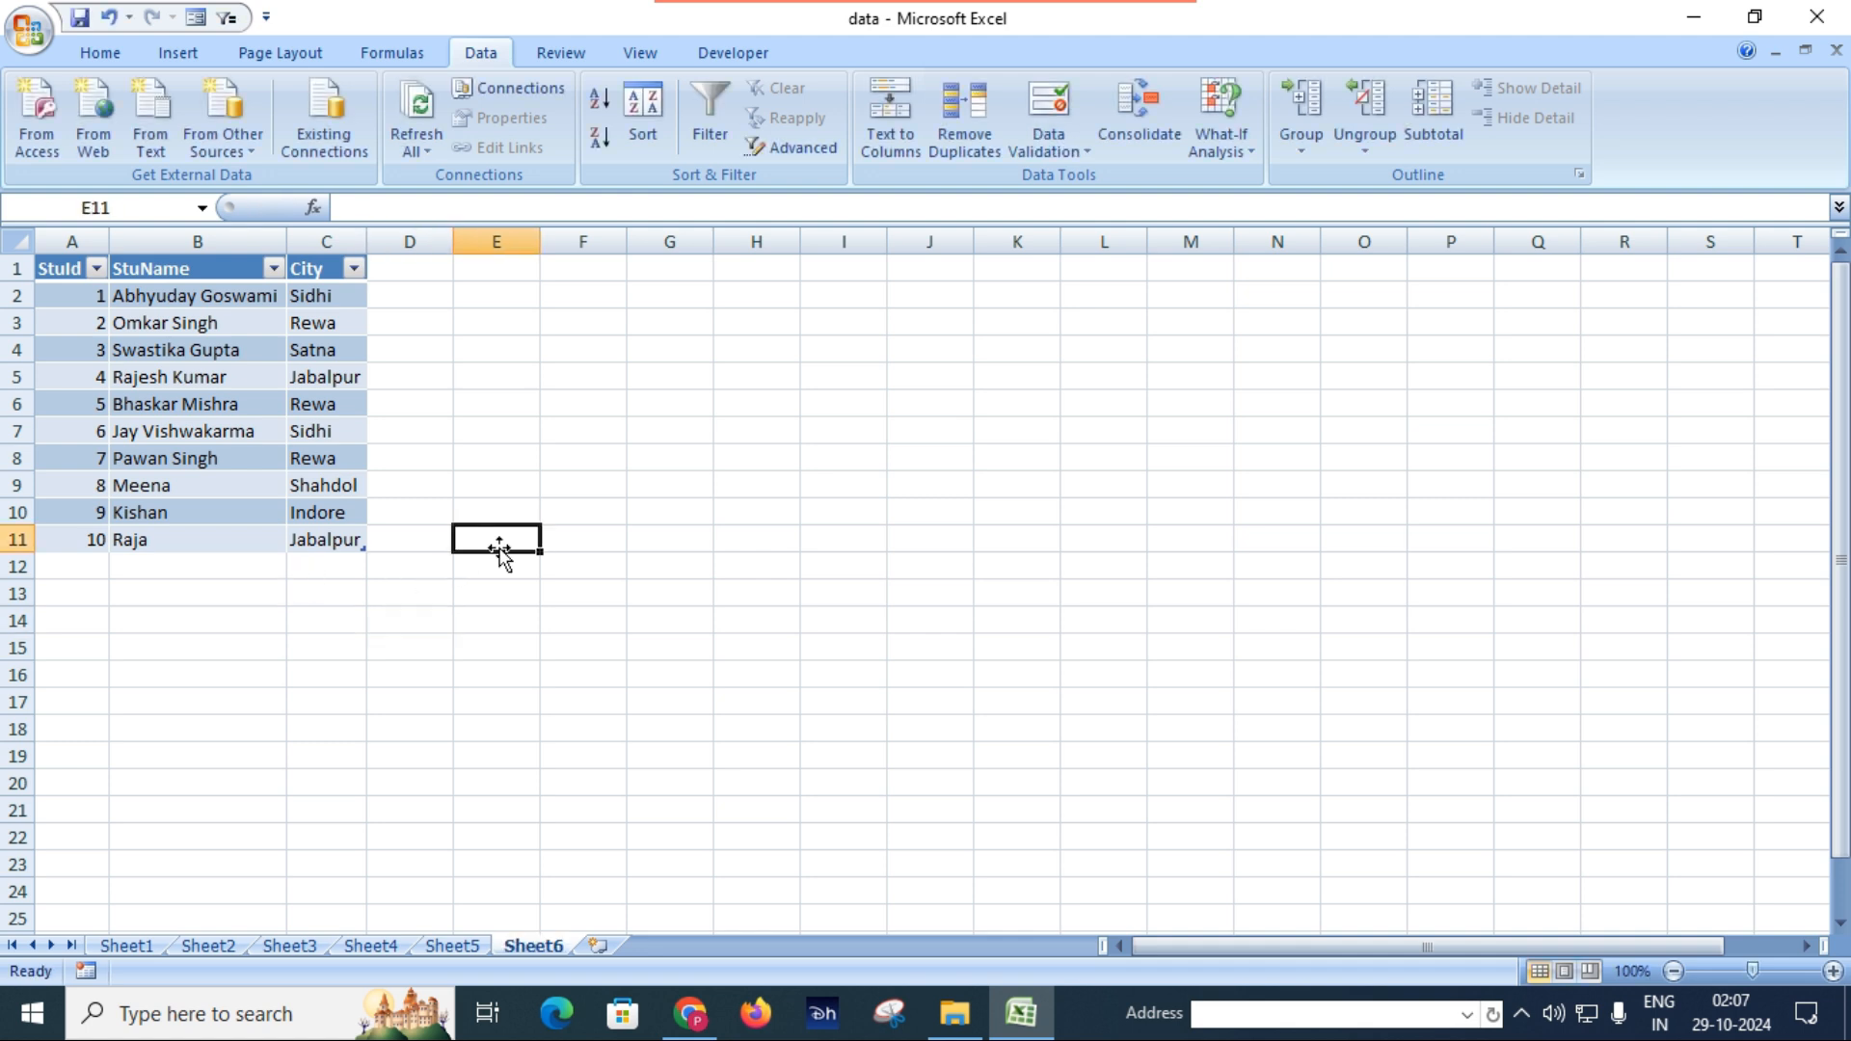
scroll(499, 549, "up", 5, "ctrl")
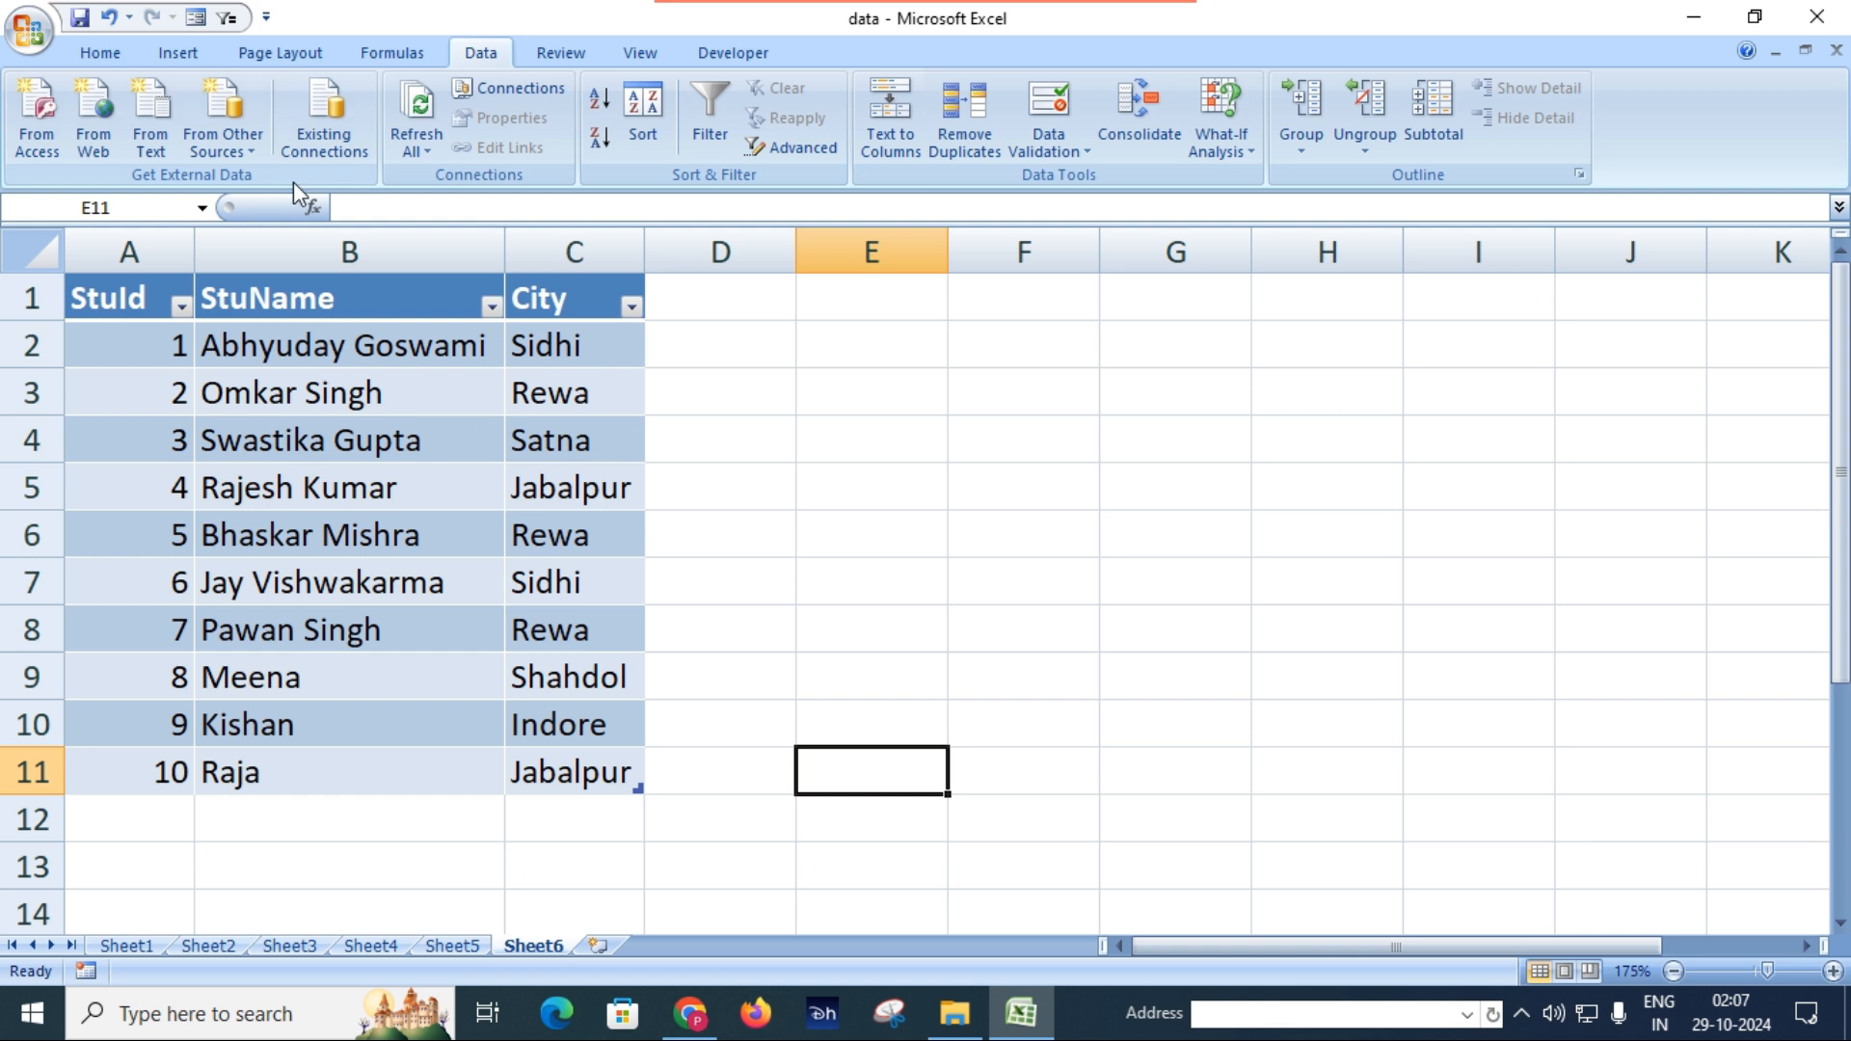
Review the other external data sources and the list of existing connections with its display choices, without opening any connection.
left_click(259, 151)
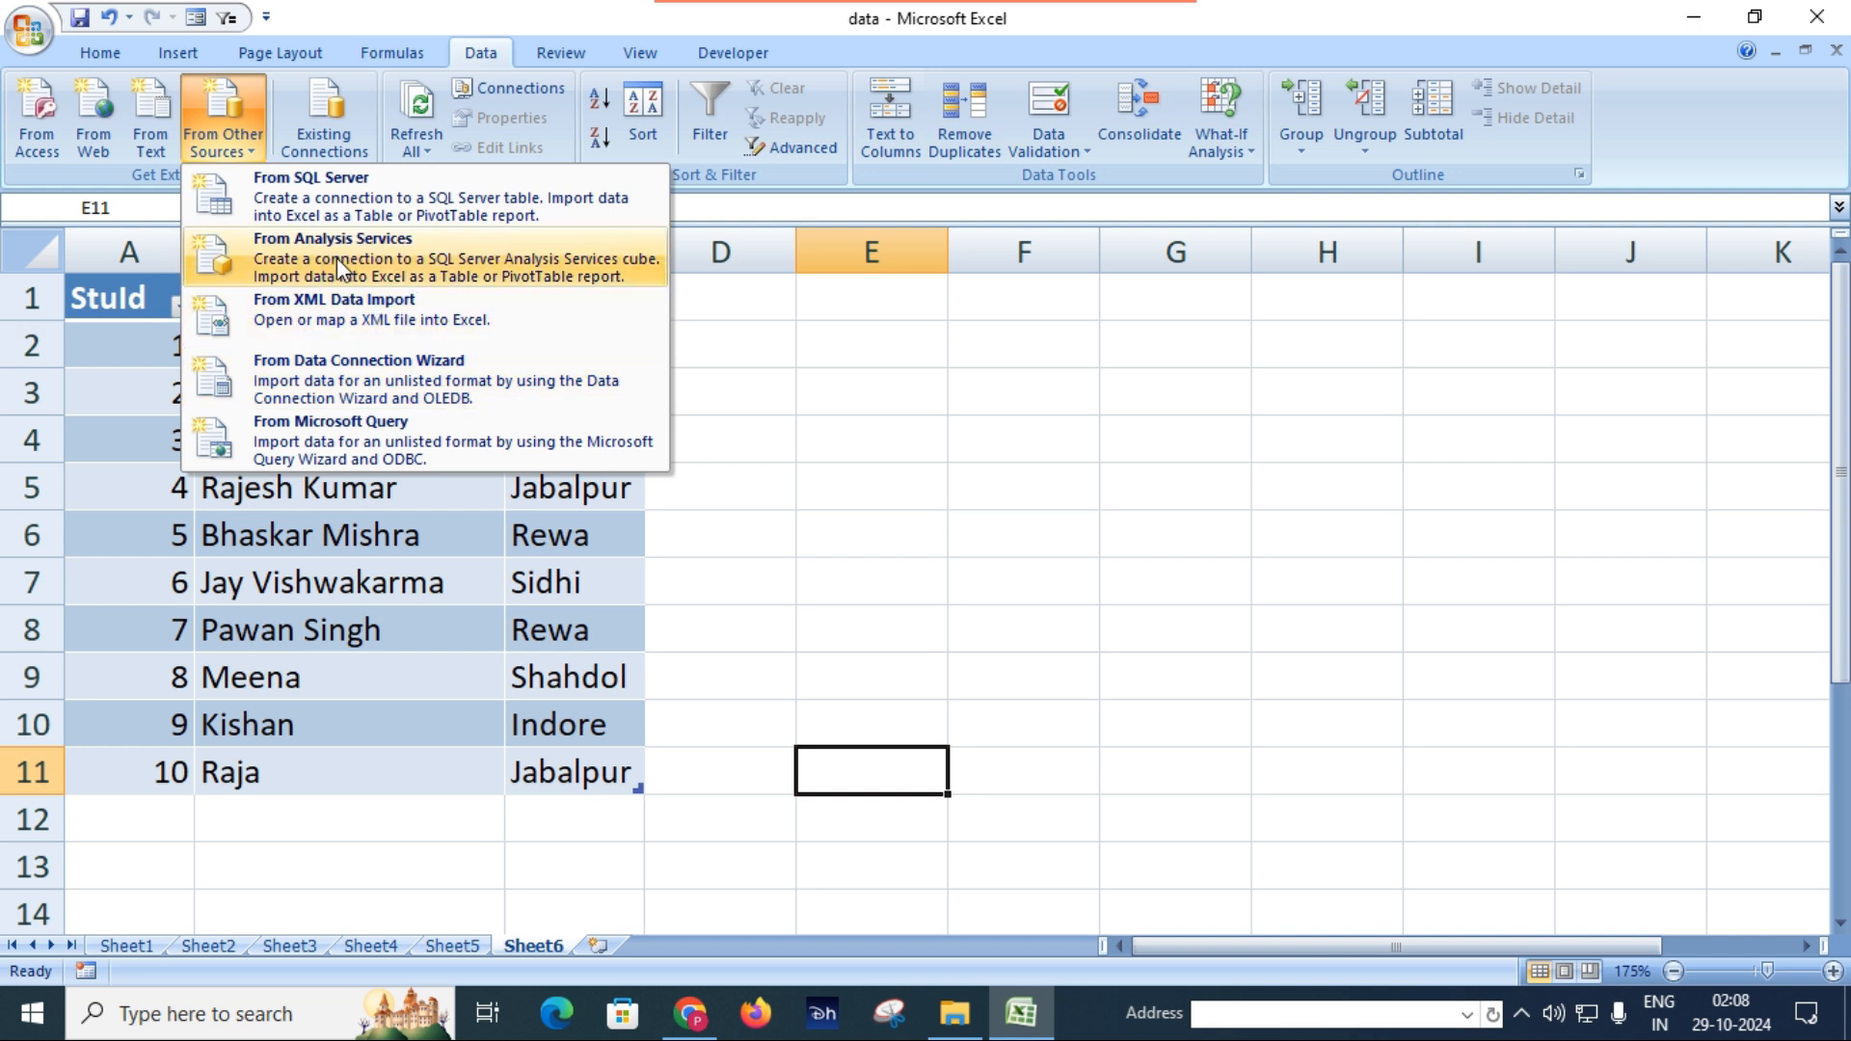
left_click(757, 496)
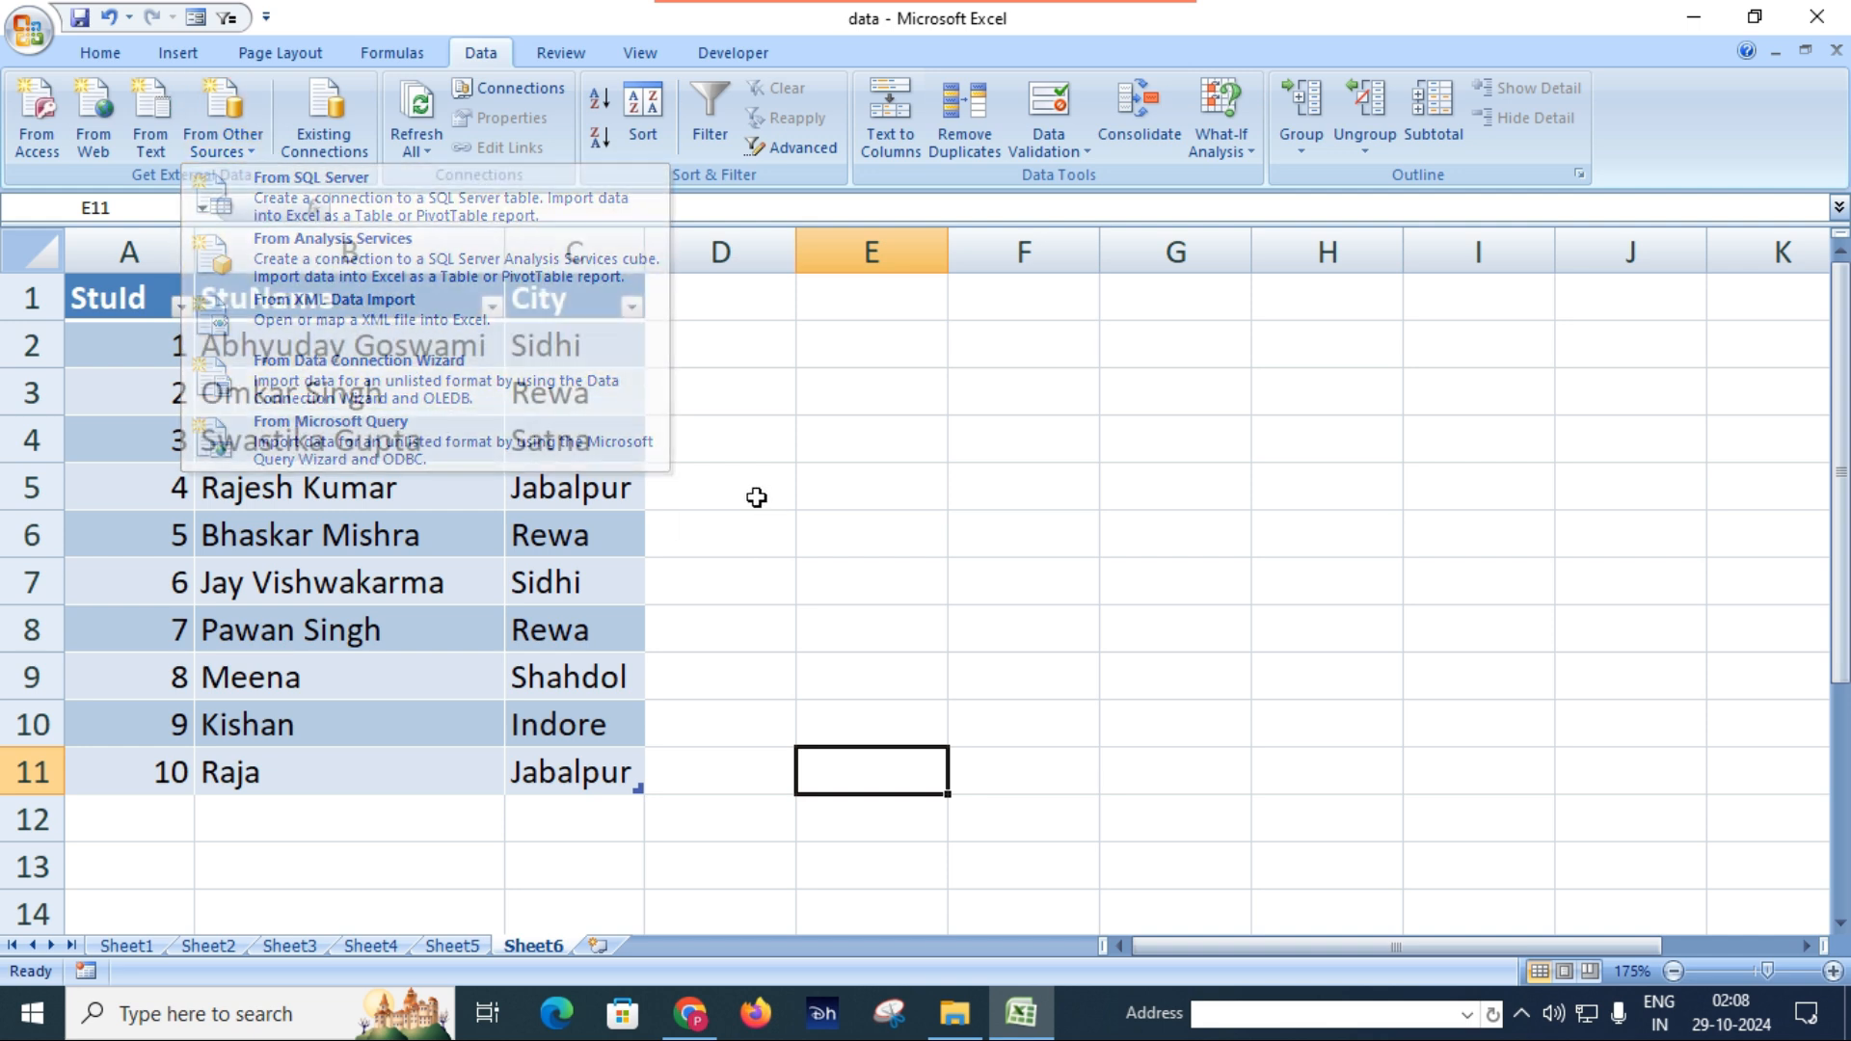
left_click(785, 531)
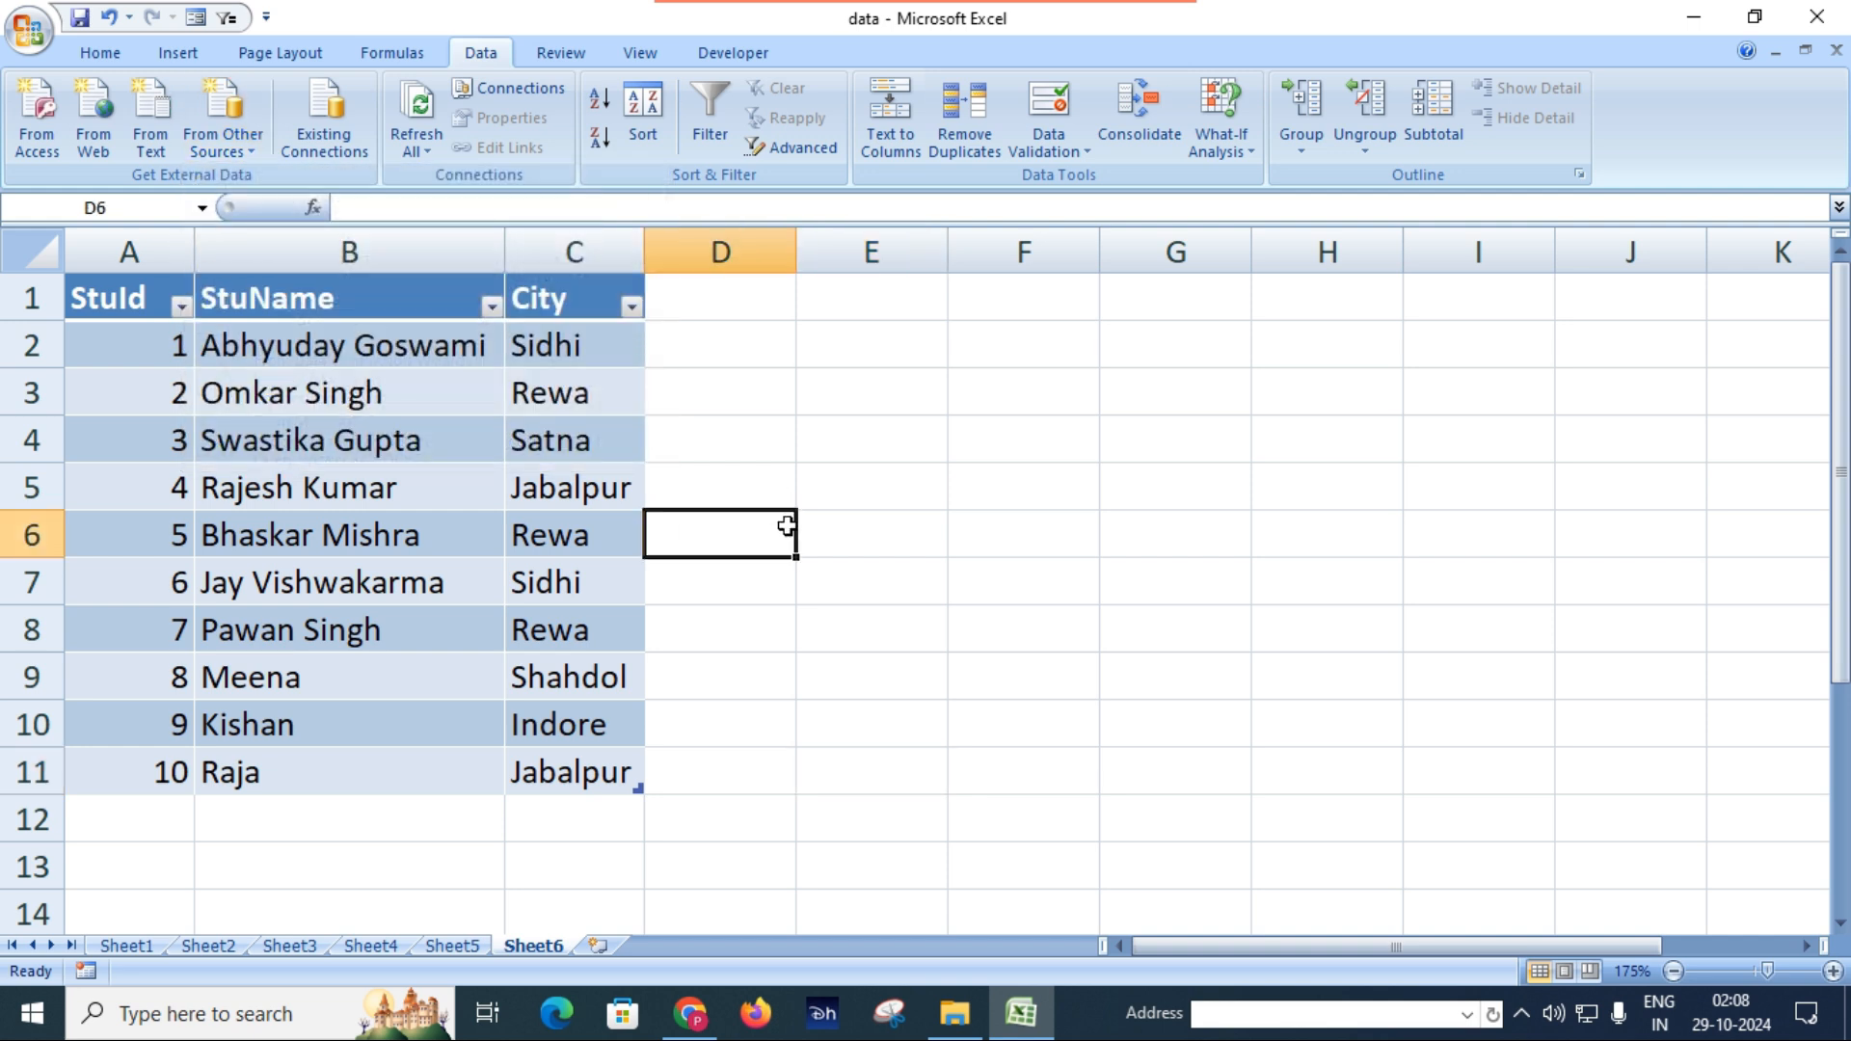
left_click(339, 146)
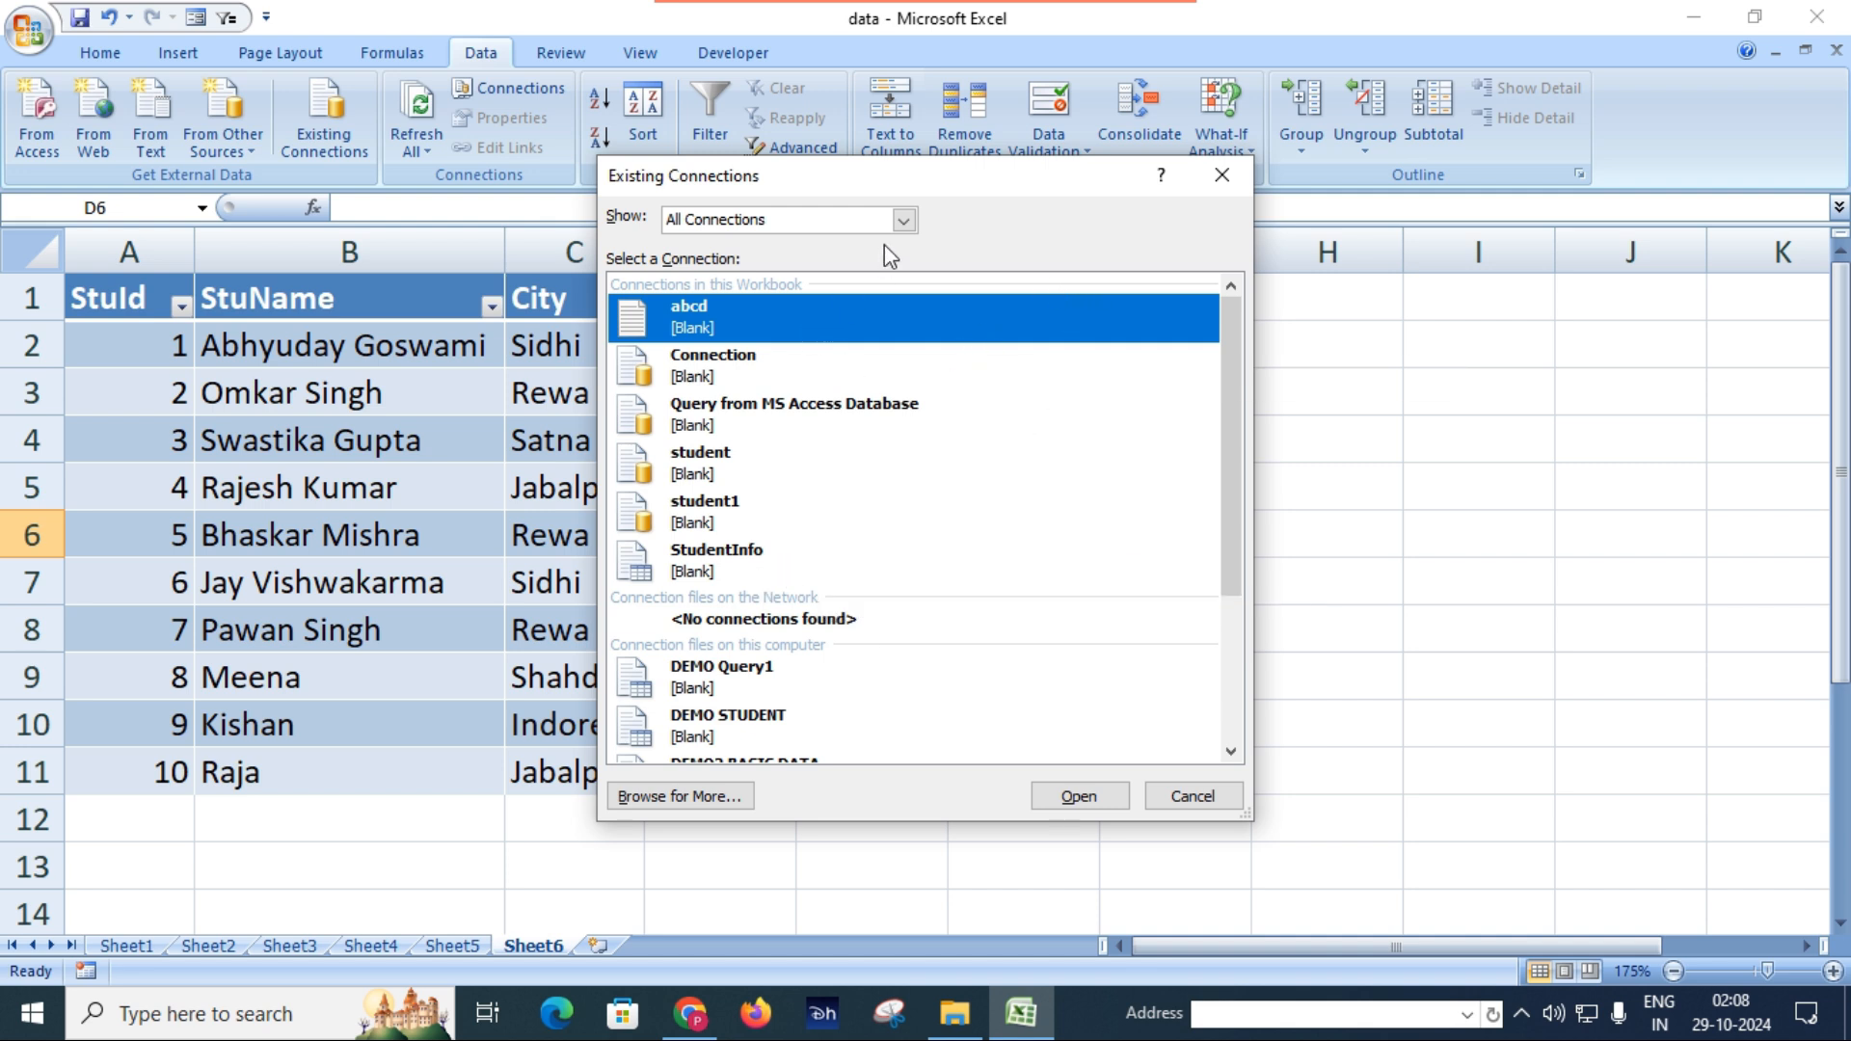
left_click(904, 220)
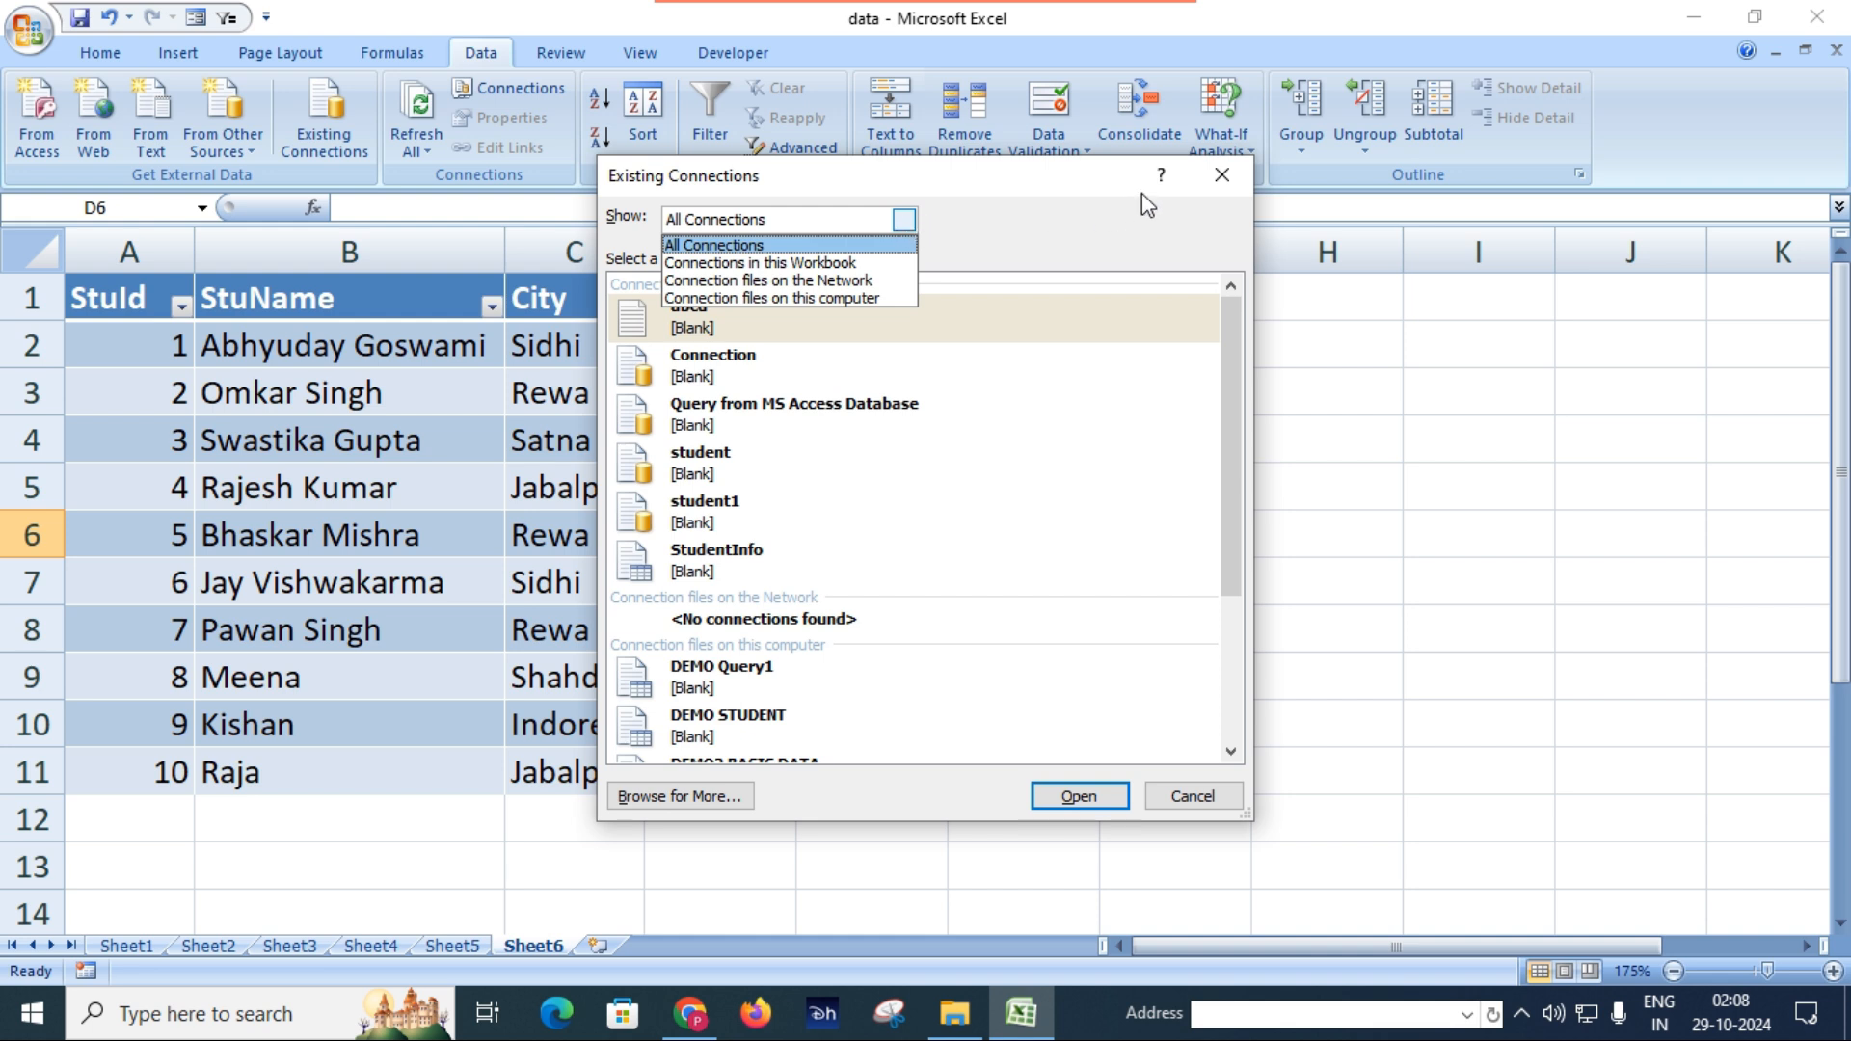
left_click(1222, 170)
left_click(1222, 170)
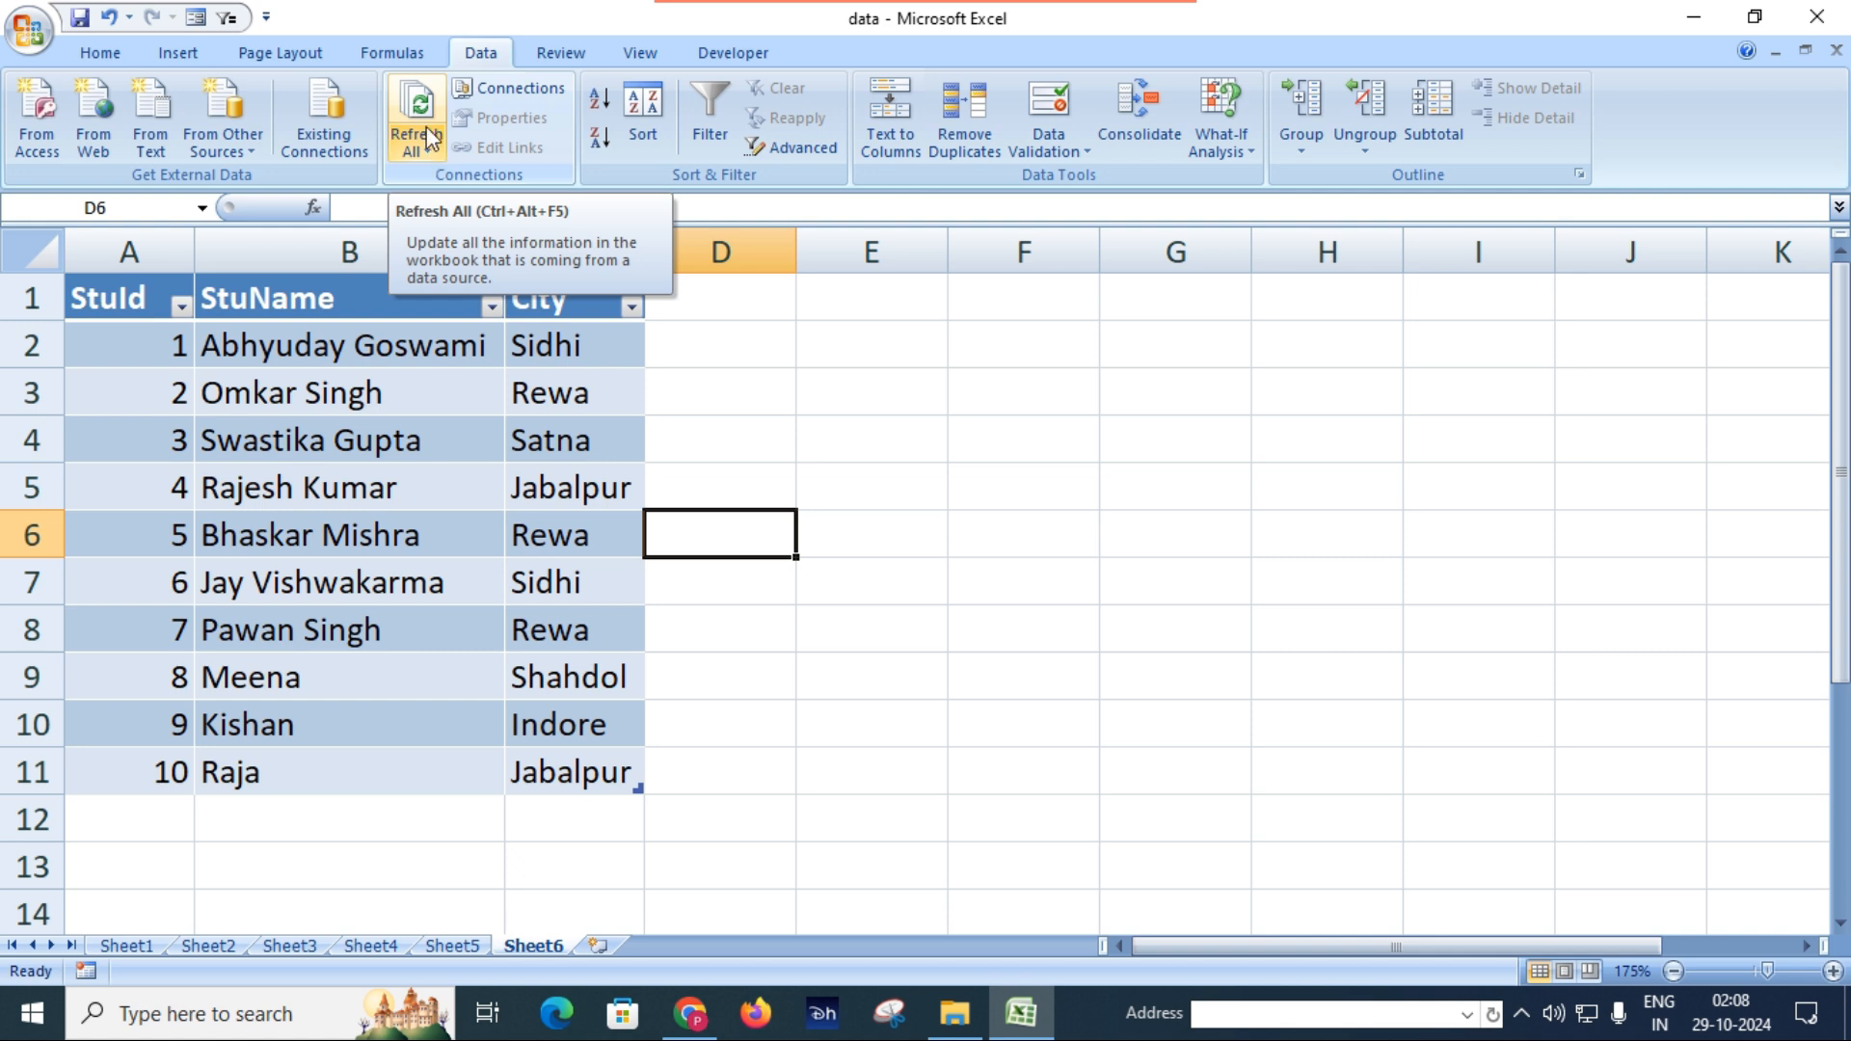
Remove the student1 connection from the workbook's connections and confirm its removal.
left_click(493, 436)
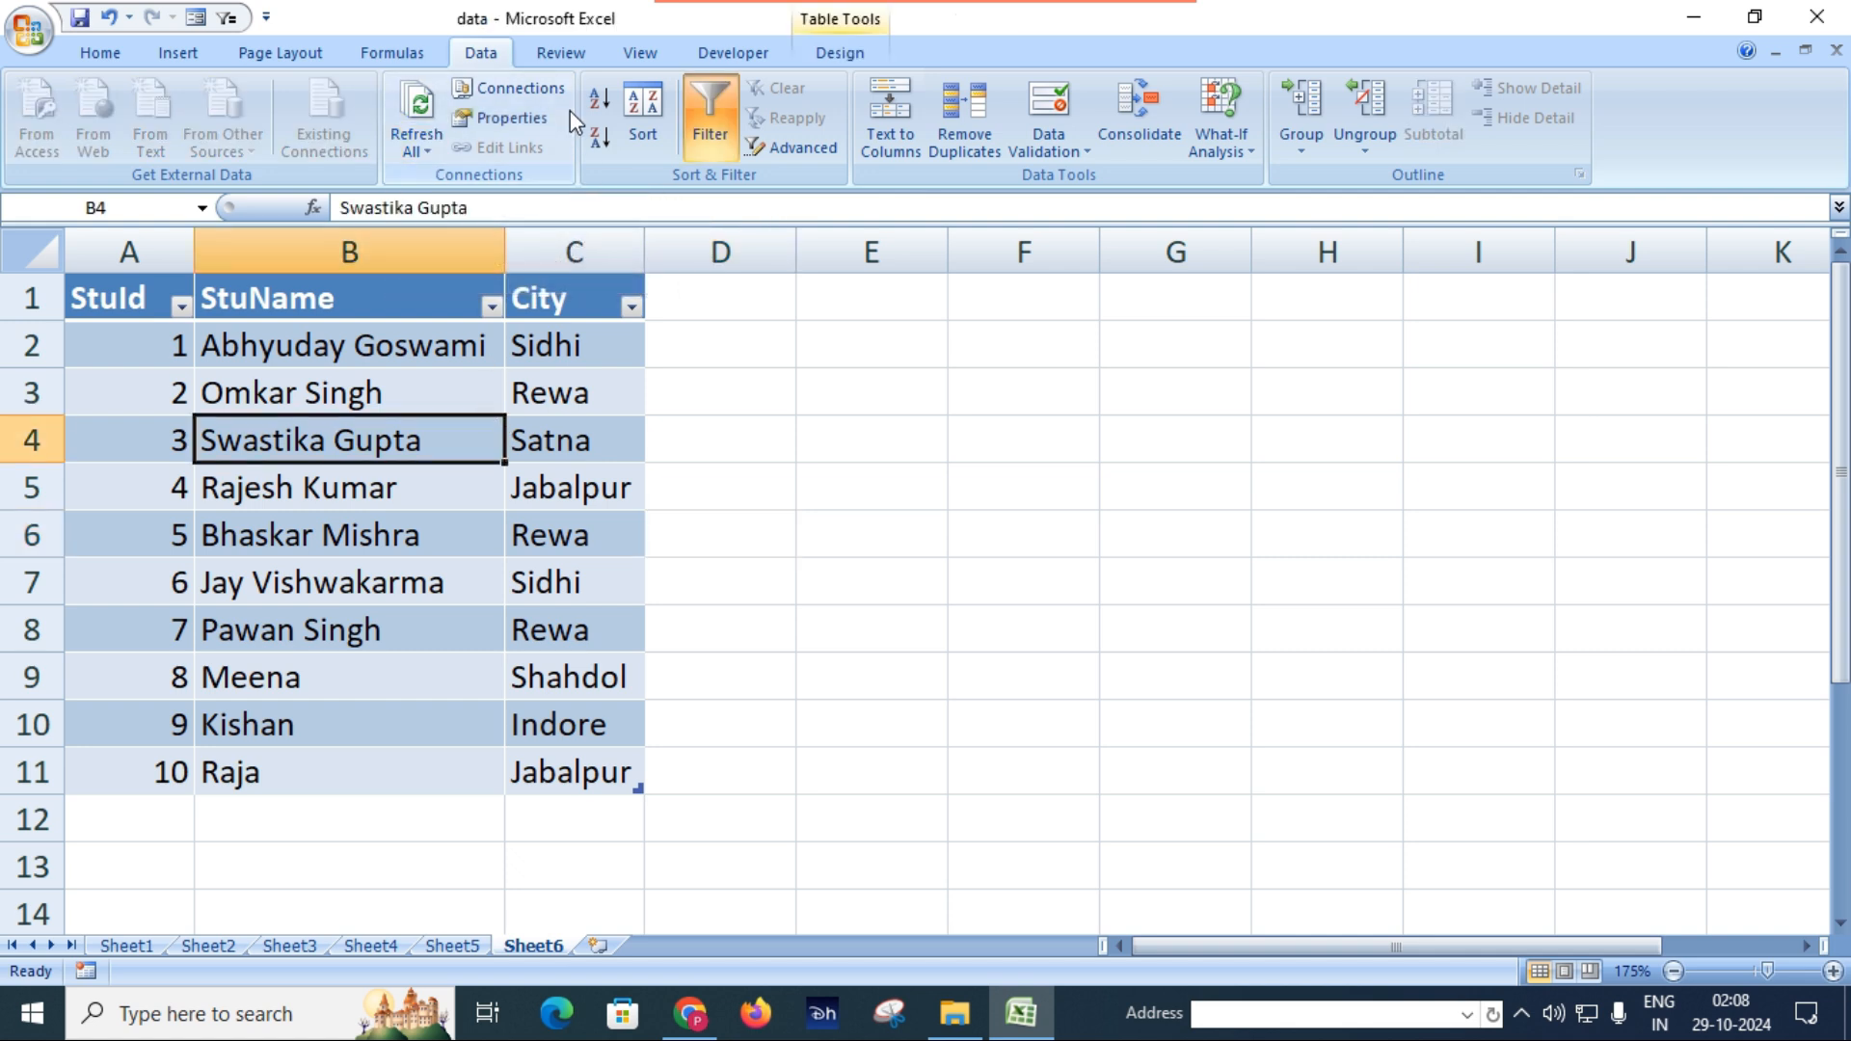
left_click(551, 87)
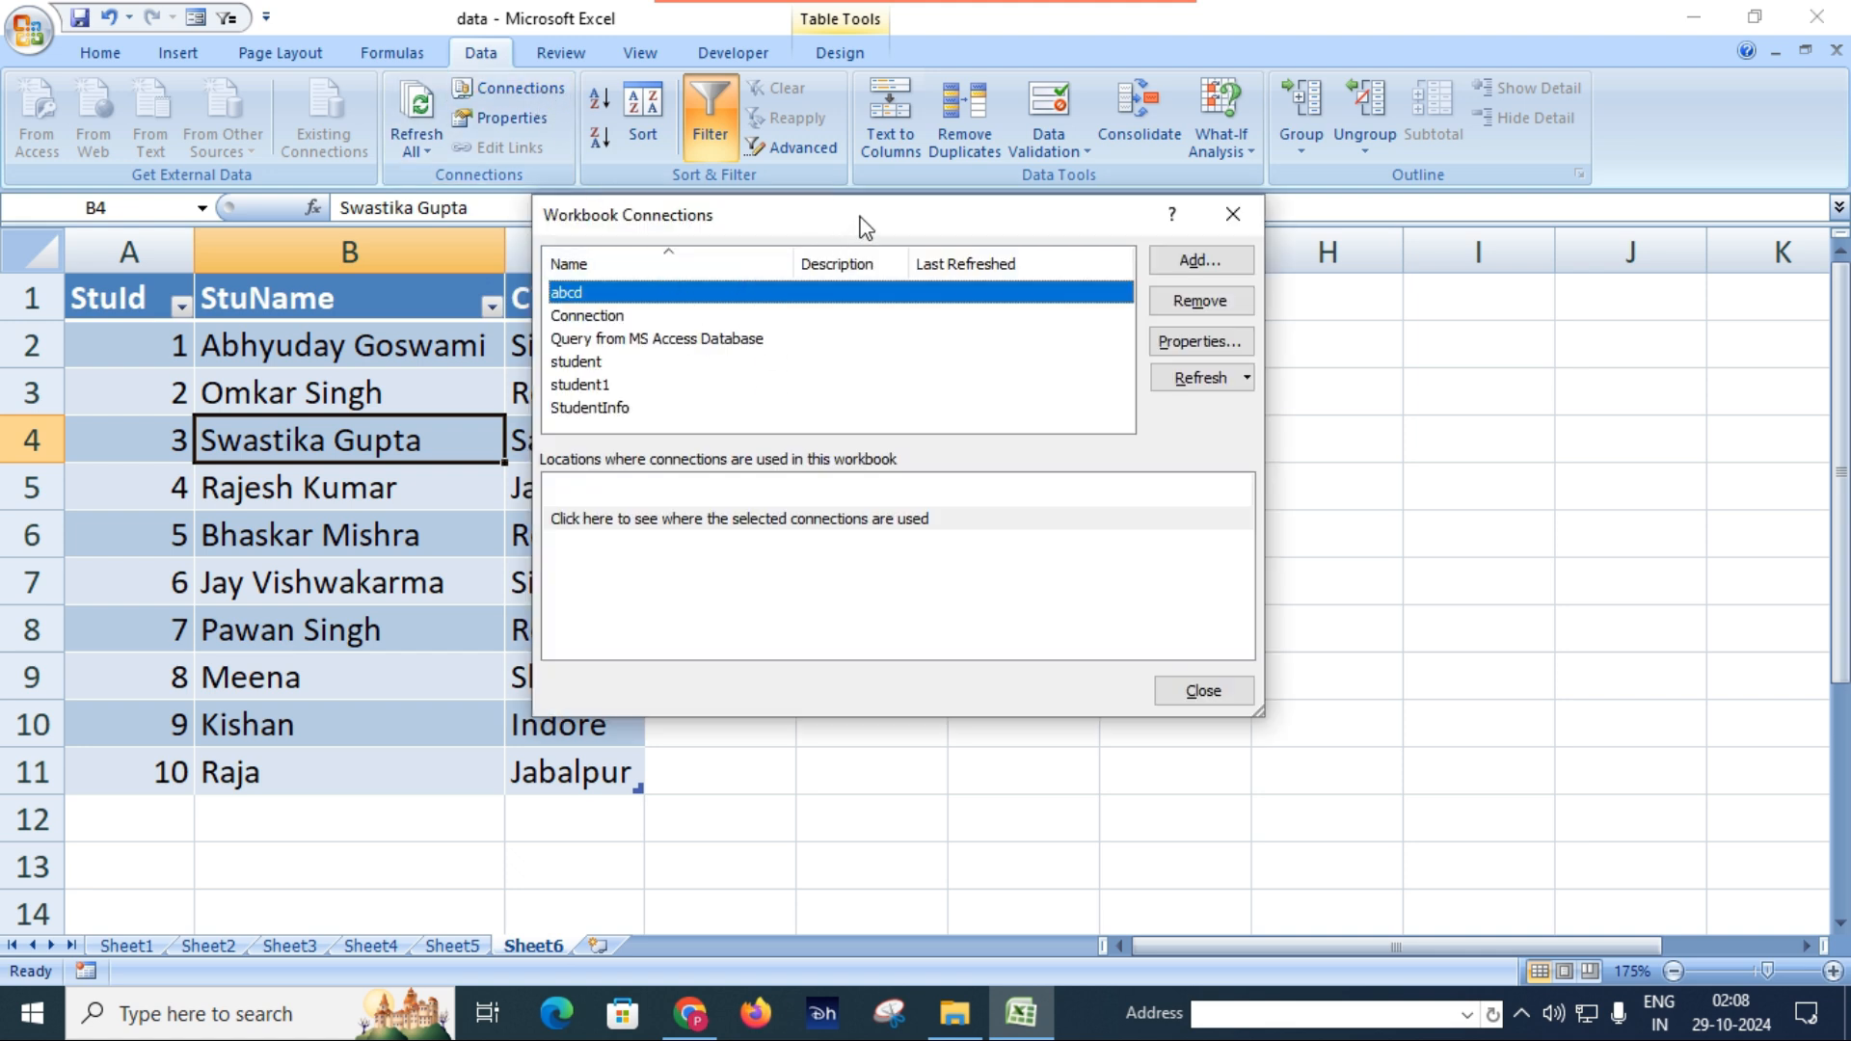
left_click_drag(862, 227, 888, 287)
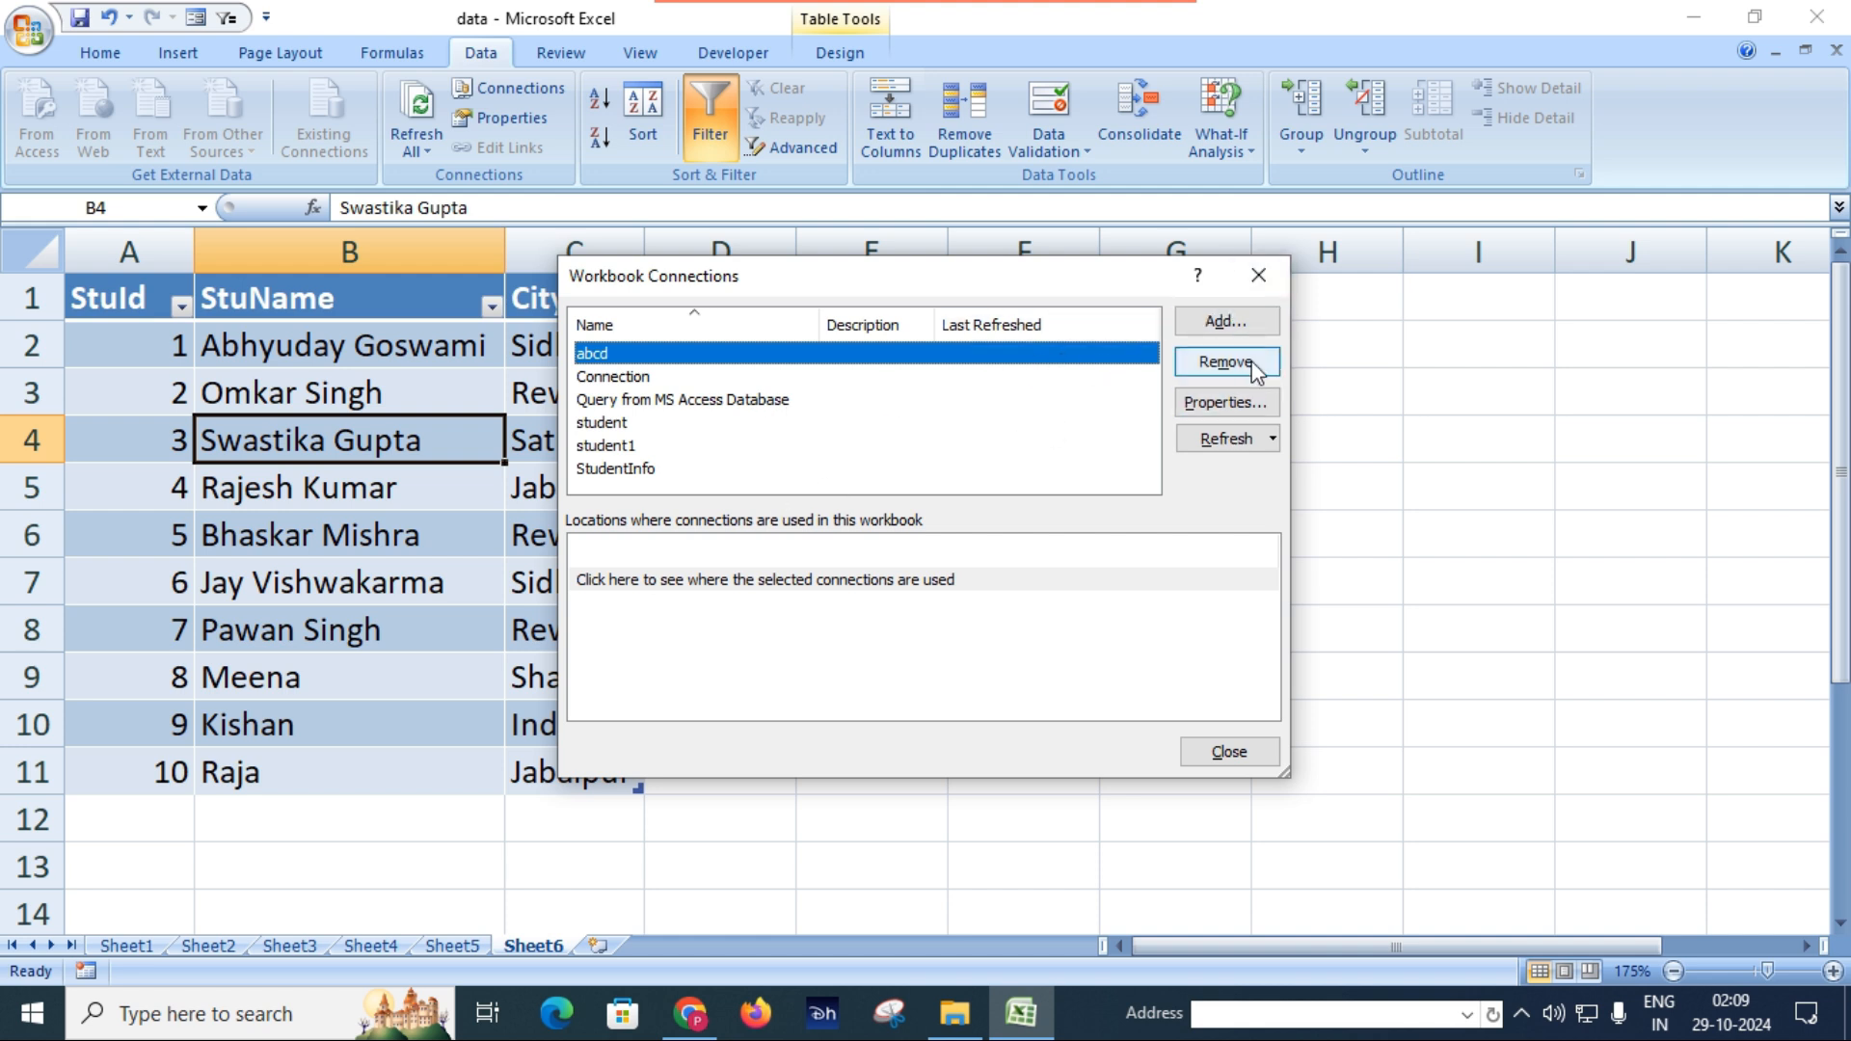
left_click(631, 447)
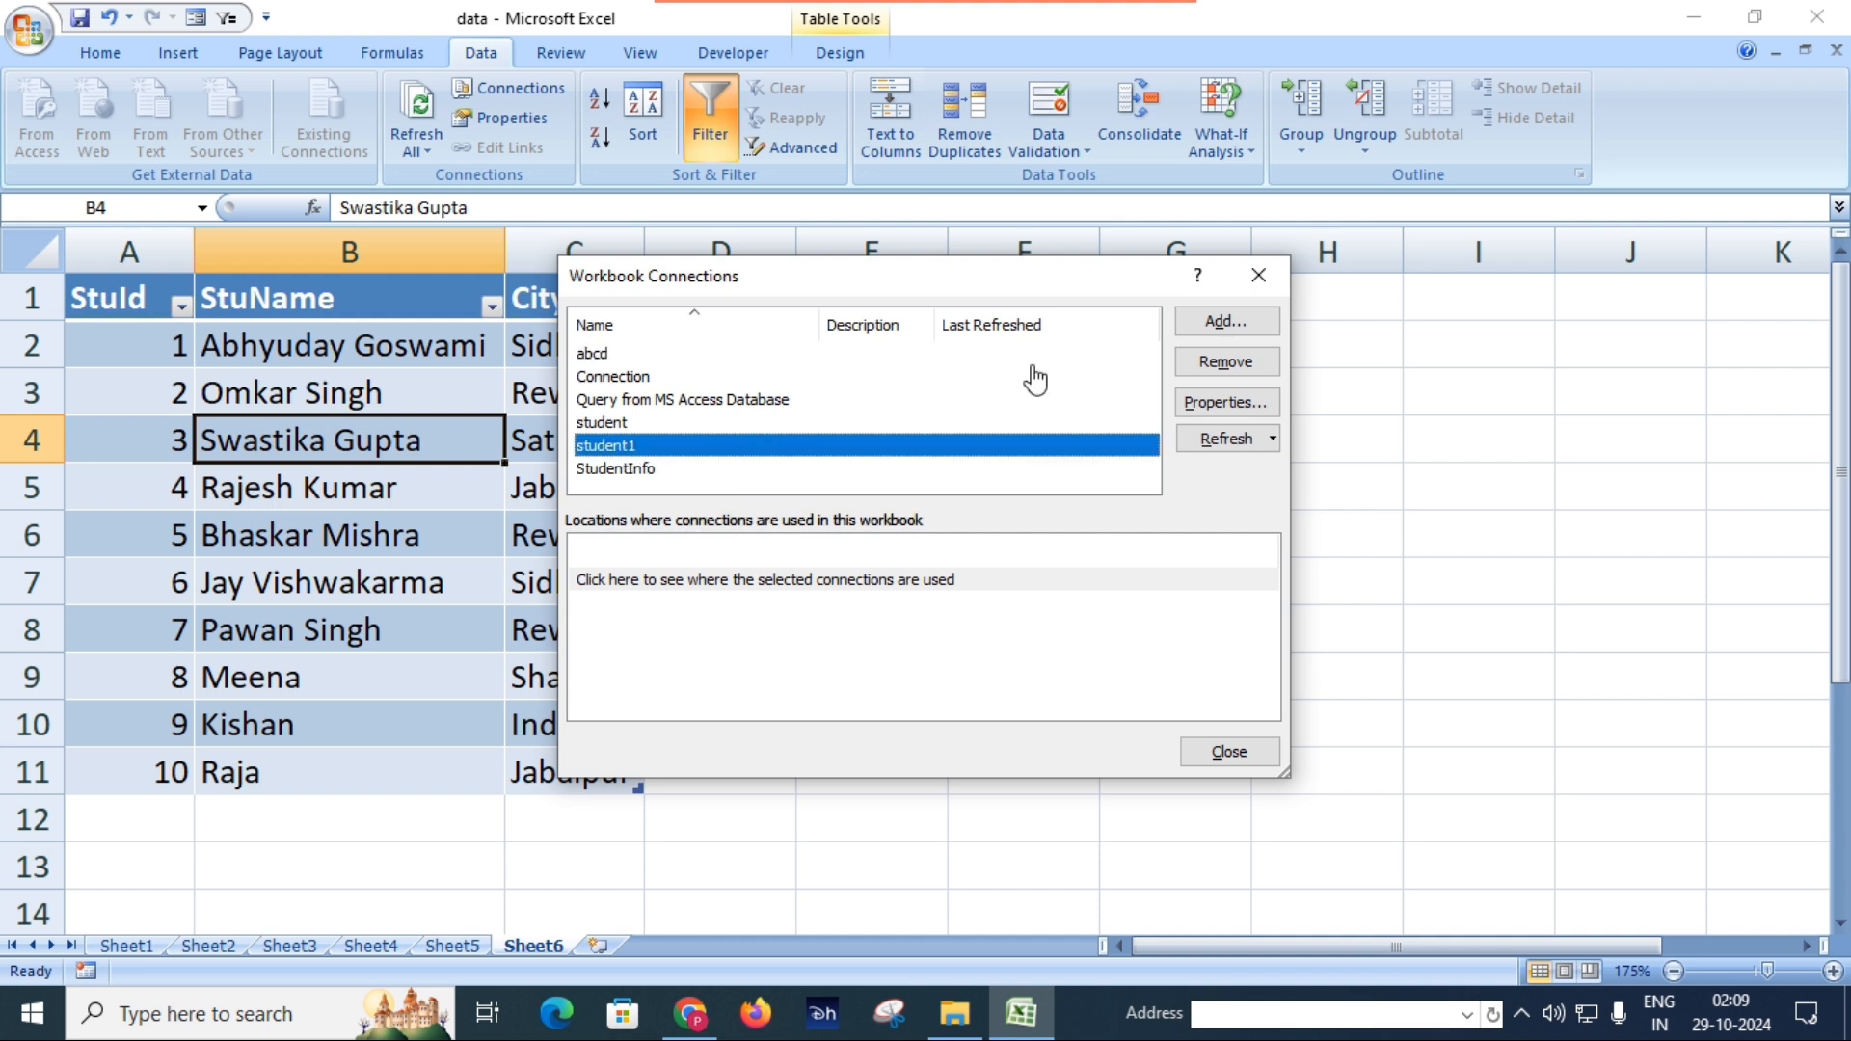
left_click(1225, 362)
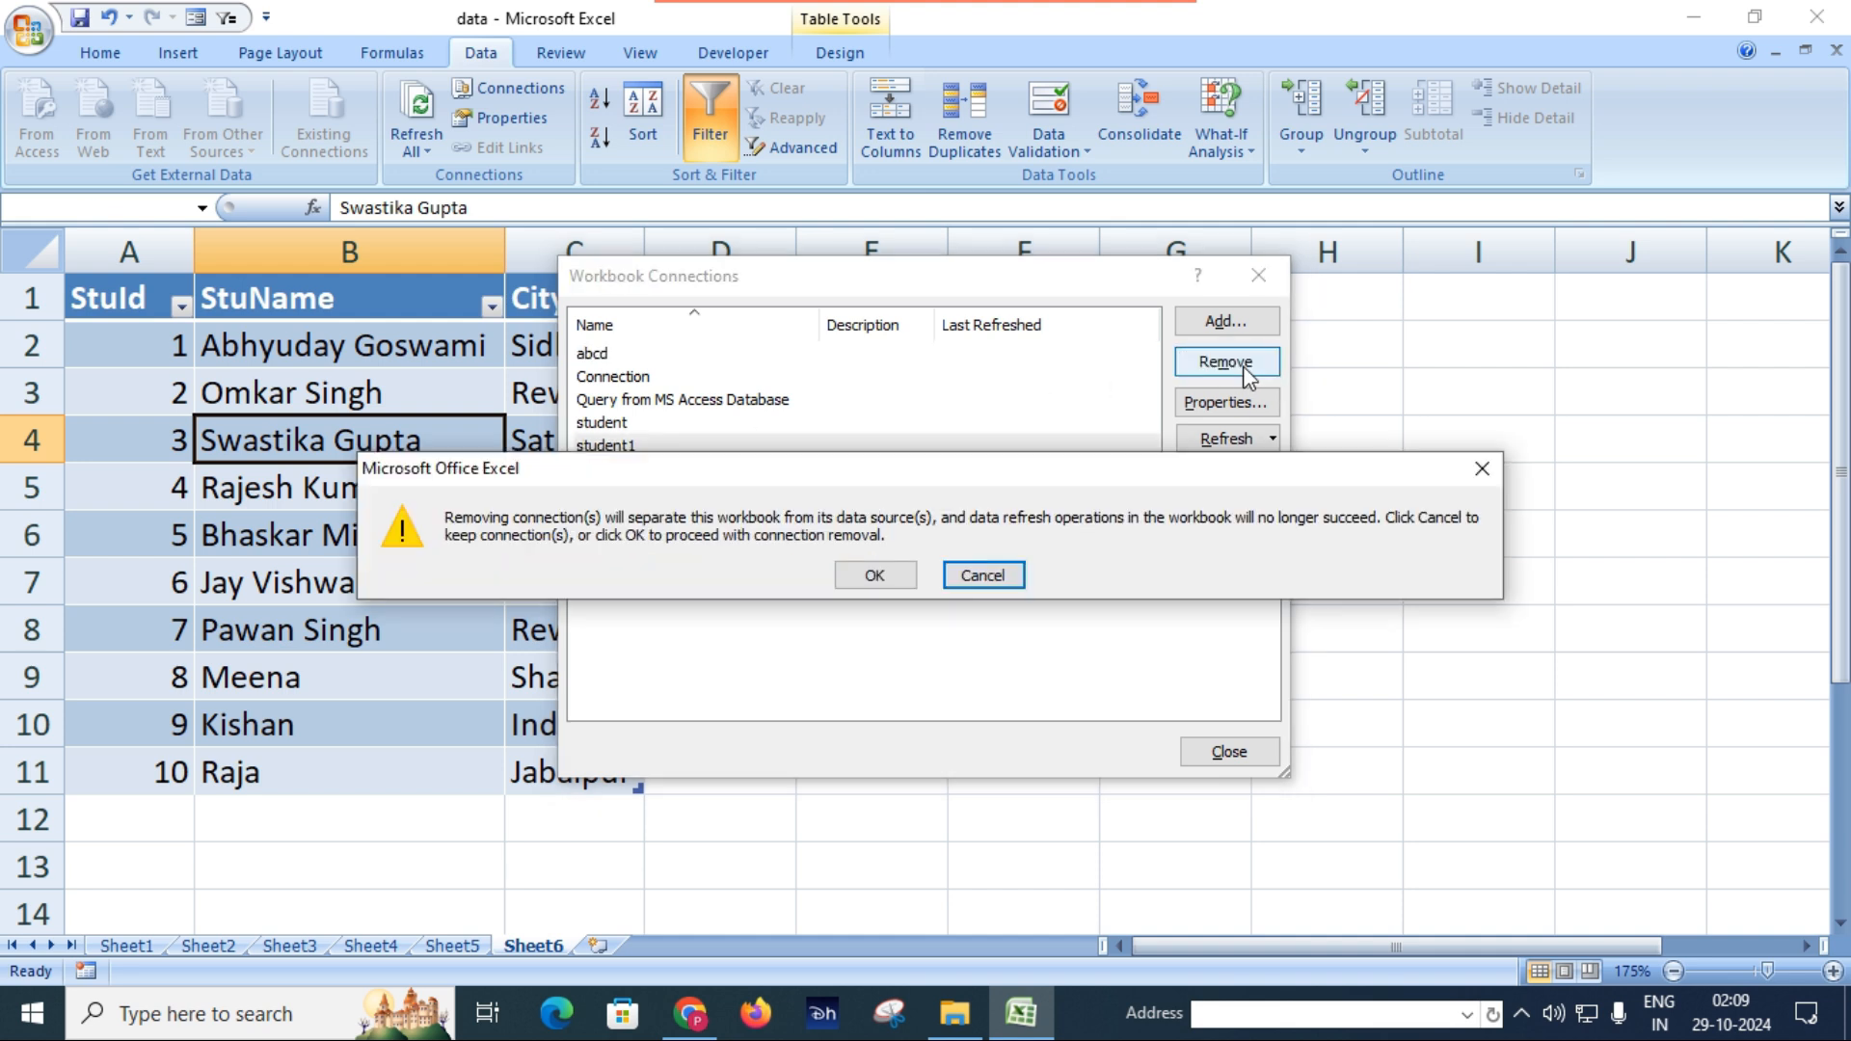
left_click(874, 575)
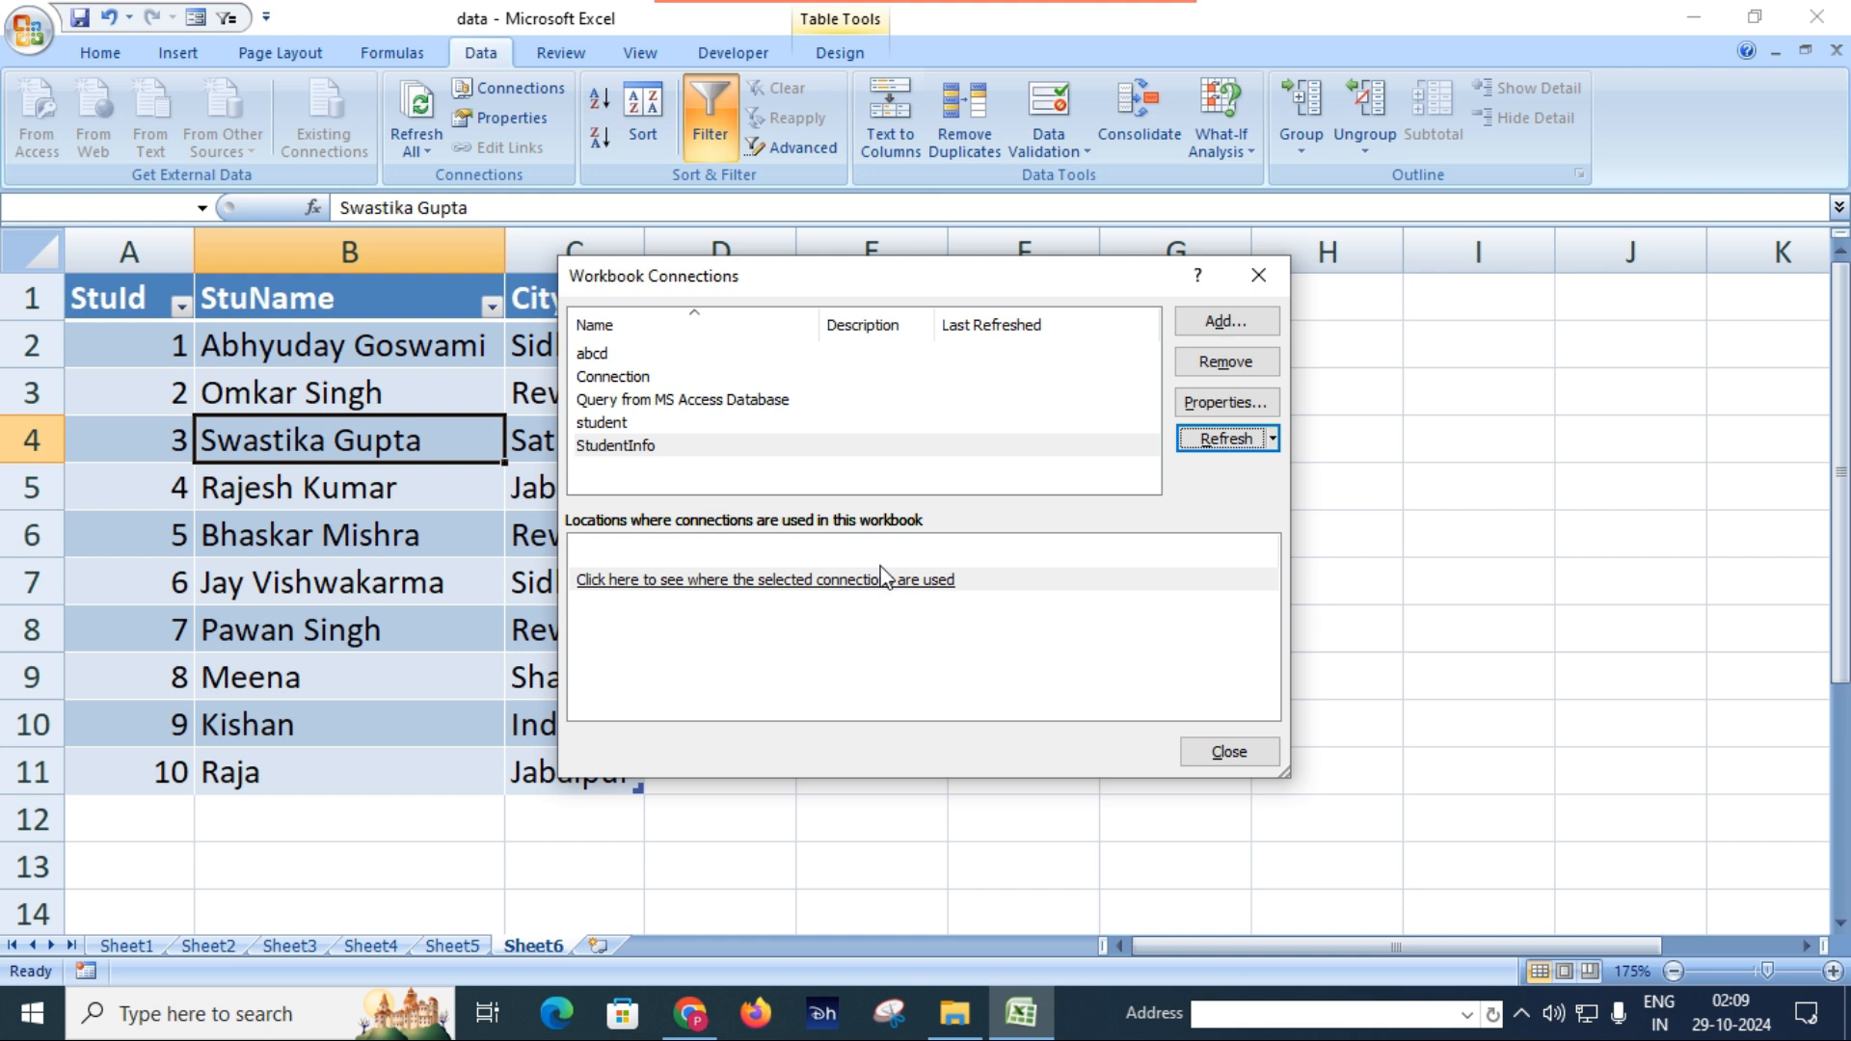
Inspect the connection properties of the student connection without changing them, and close the workbook's connection list.
double_click(622, 422)
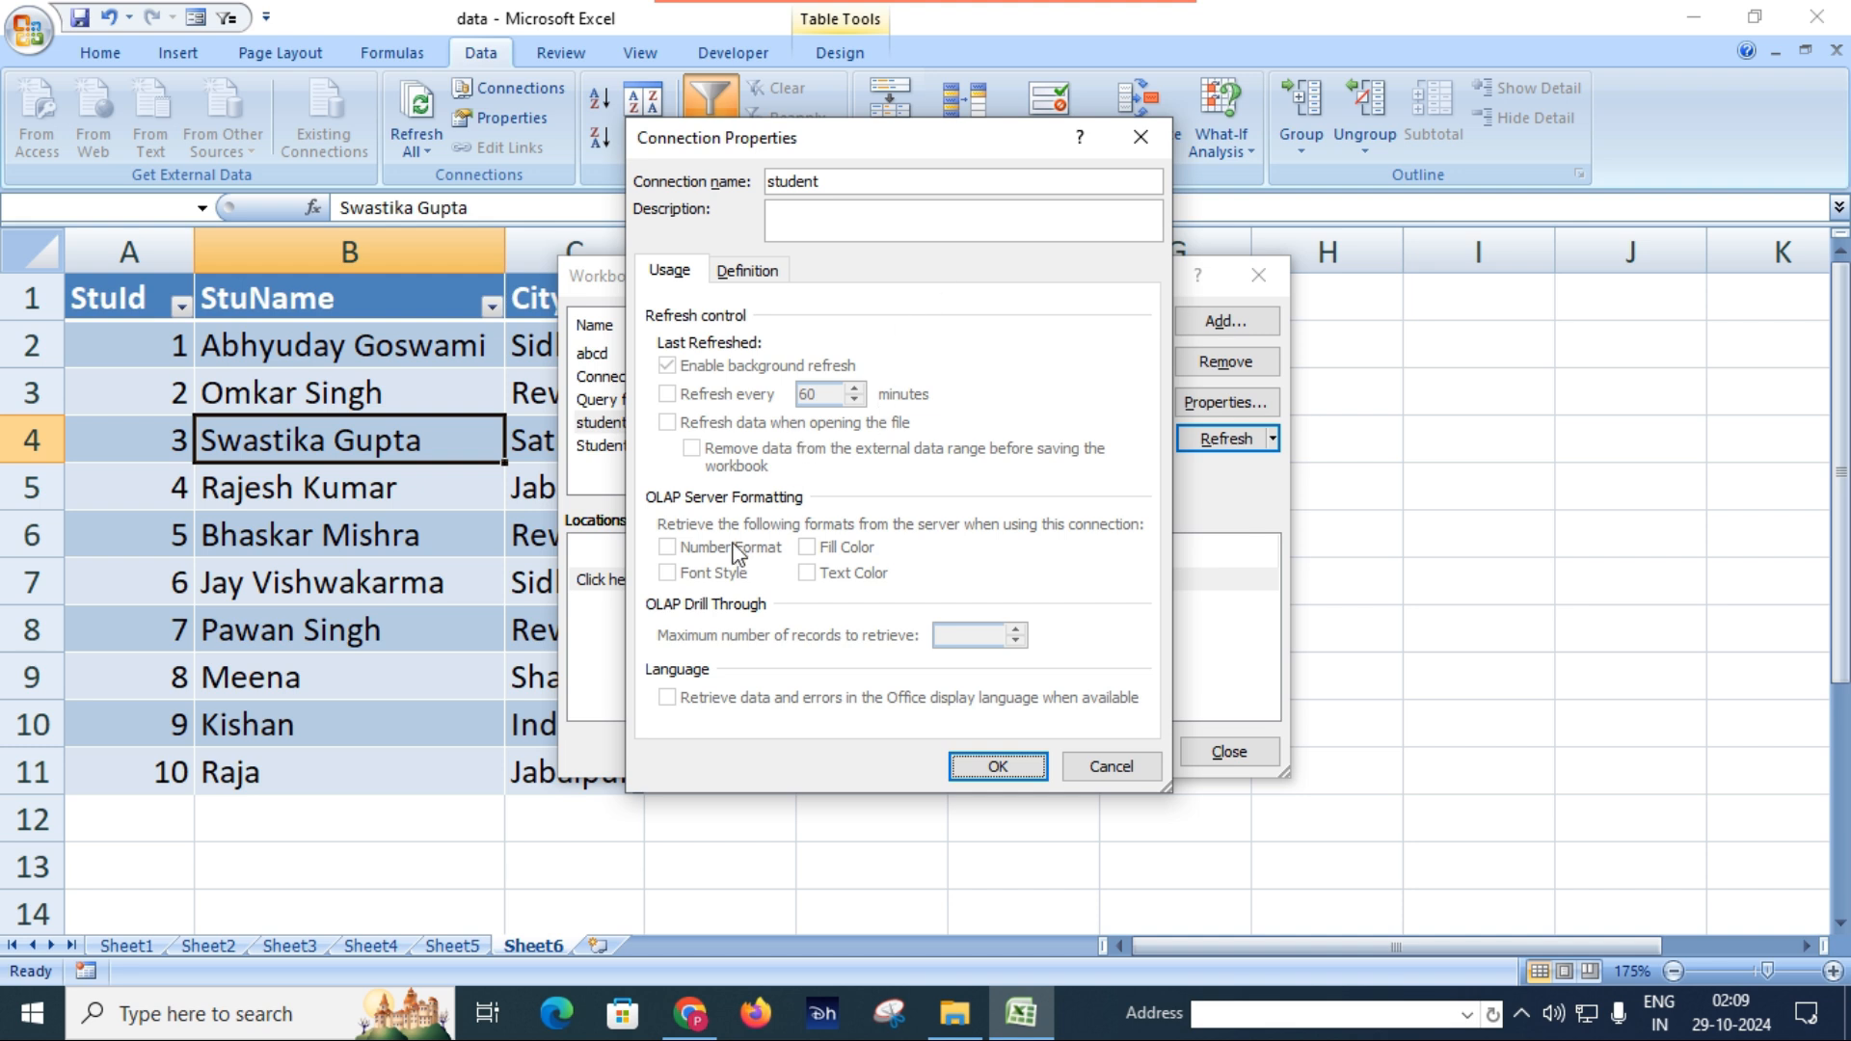
left_click(1137, 138)
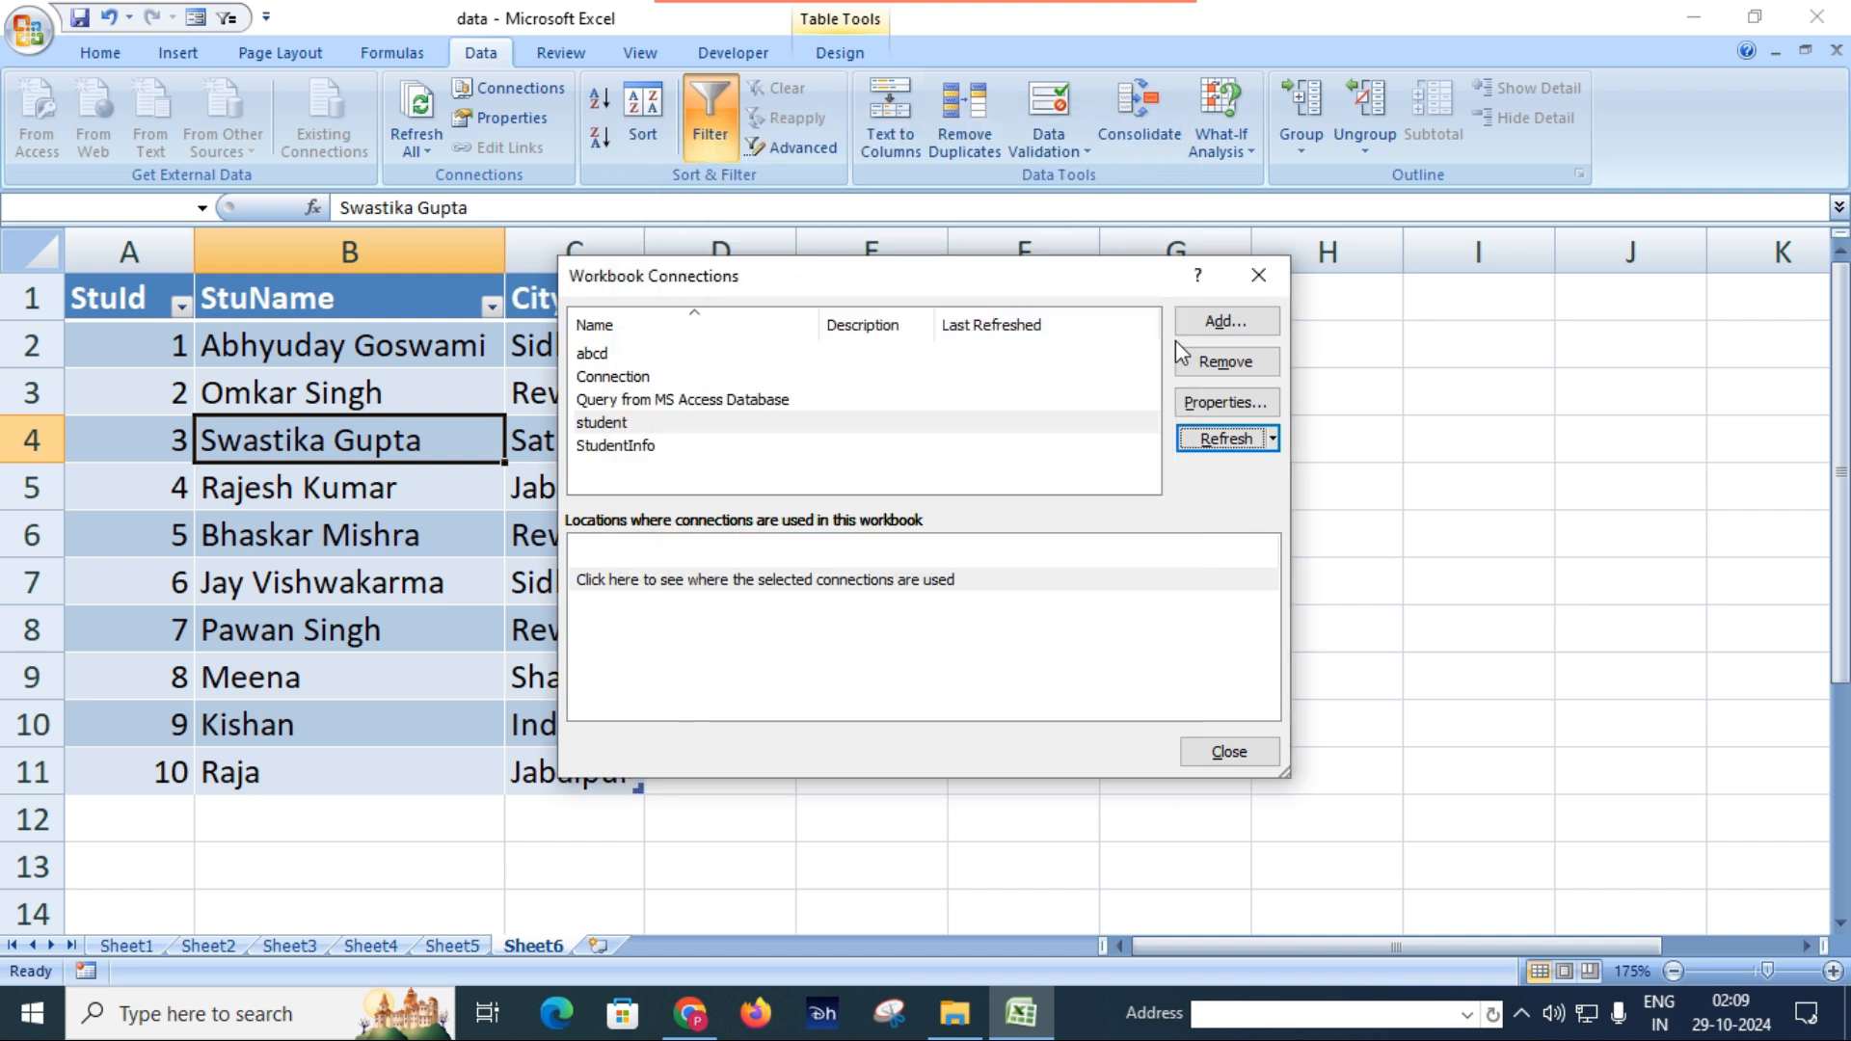
left_click(1258, 276)
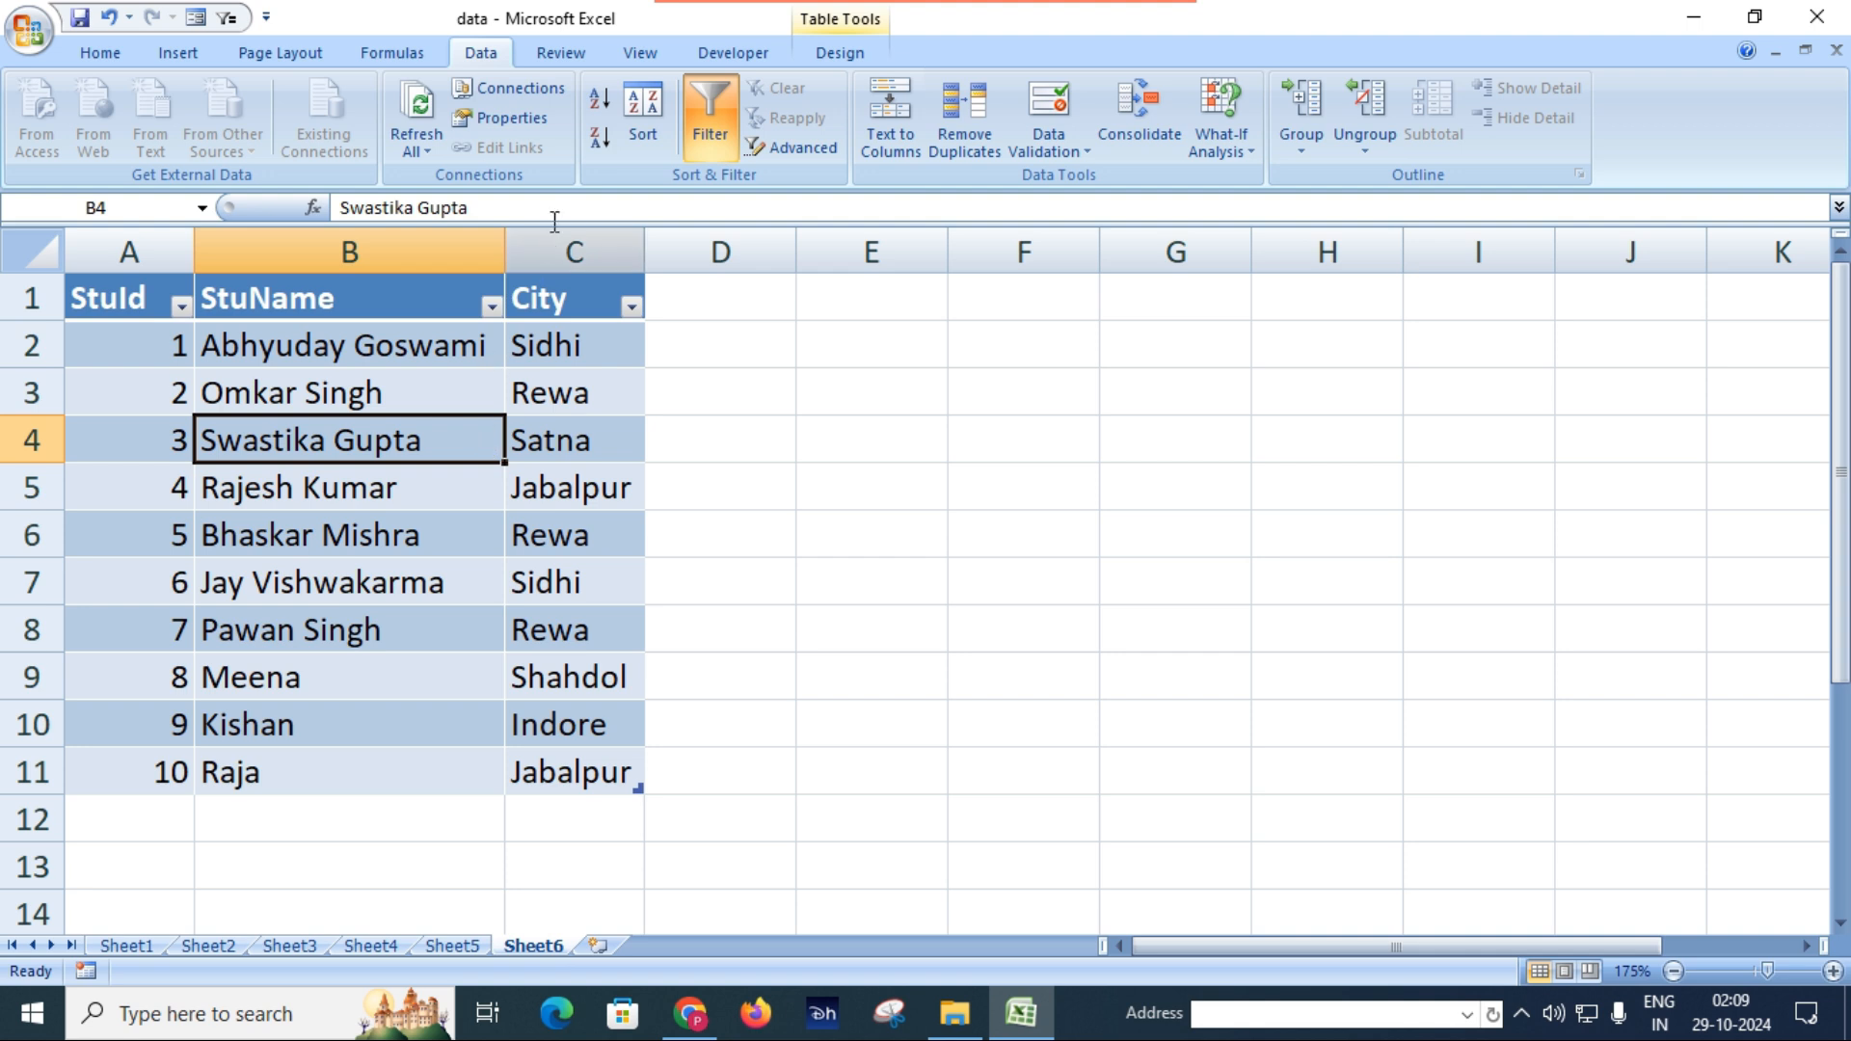
Review the external data properties of the Sheet6 query table, including its formatting and refresh options, and cancel without changes.
left_click(540, 136)
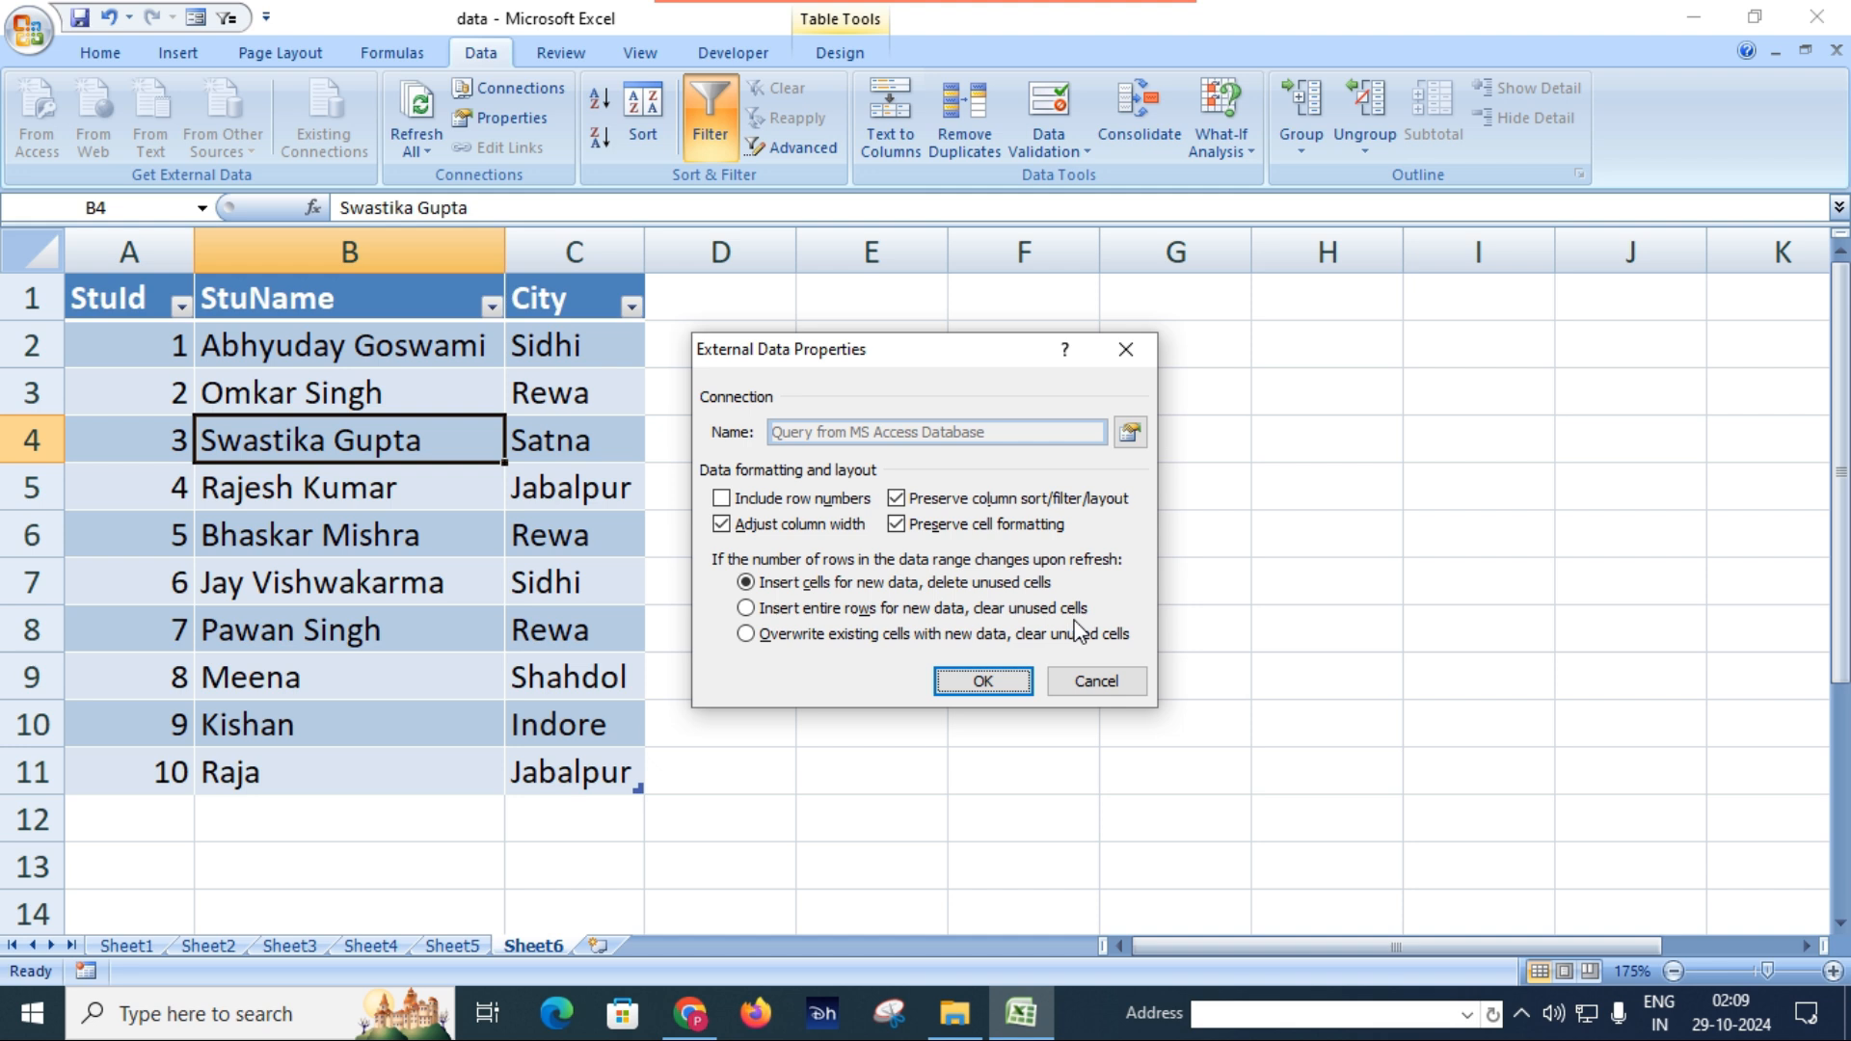
left_click(1099, 682)
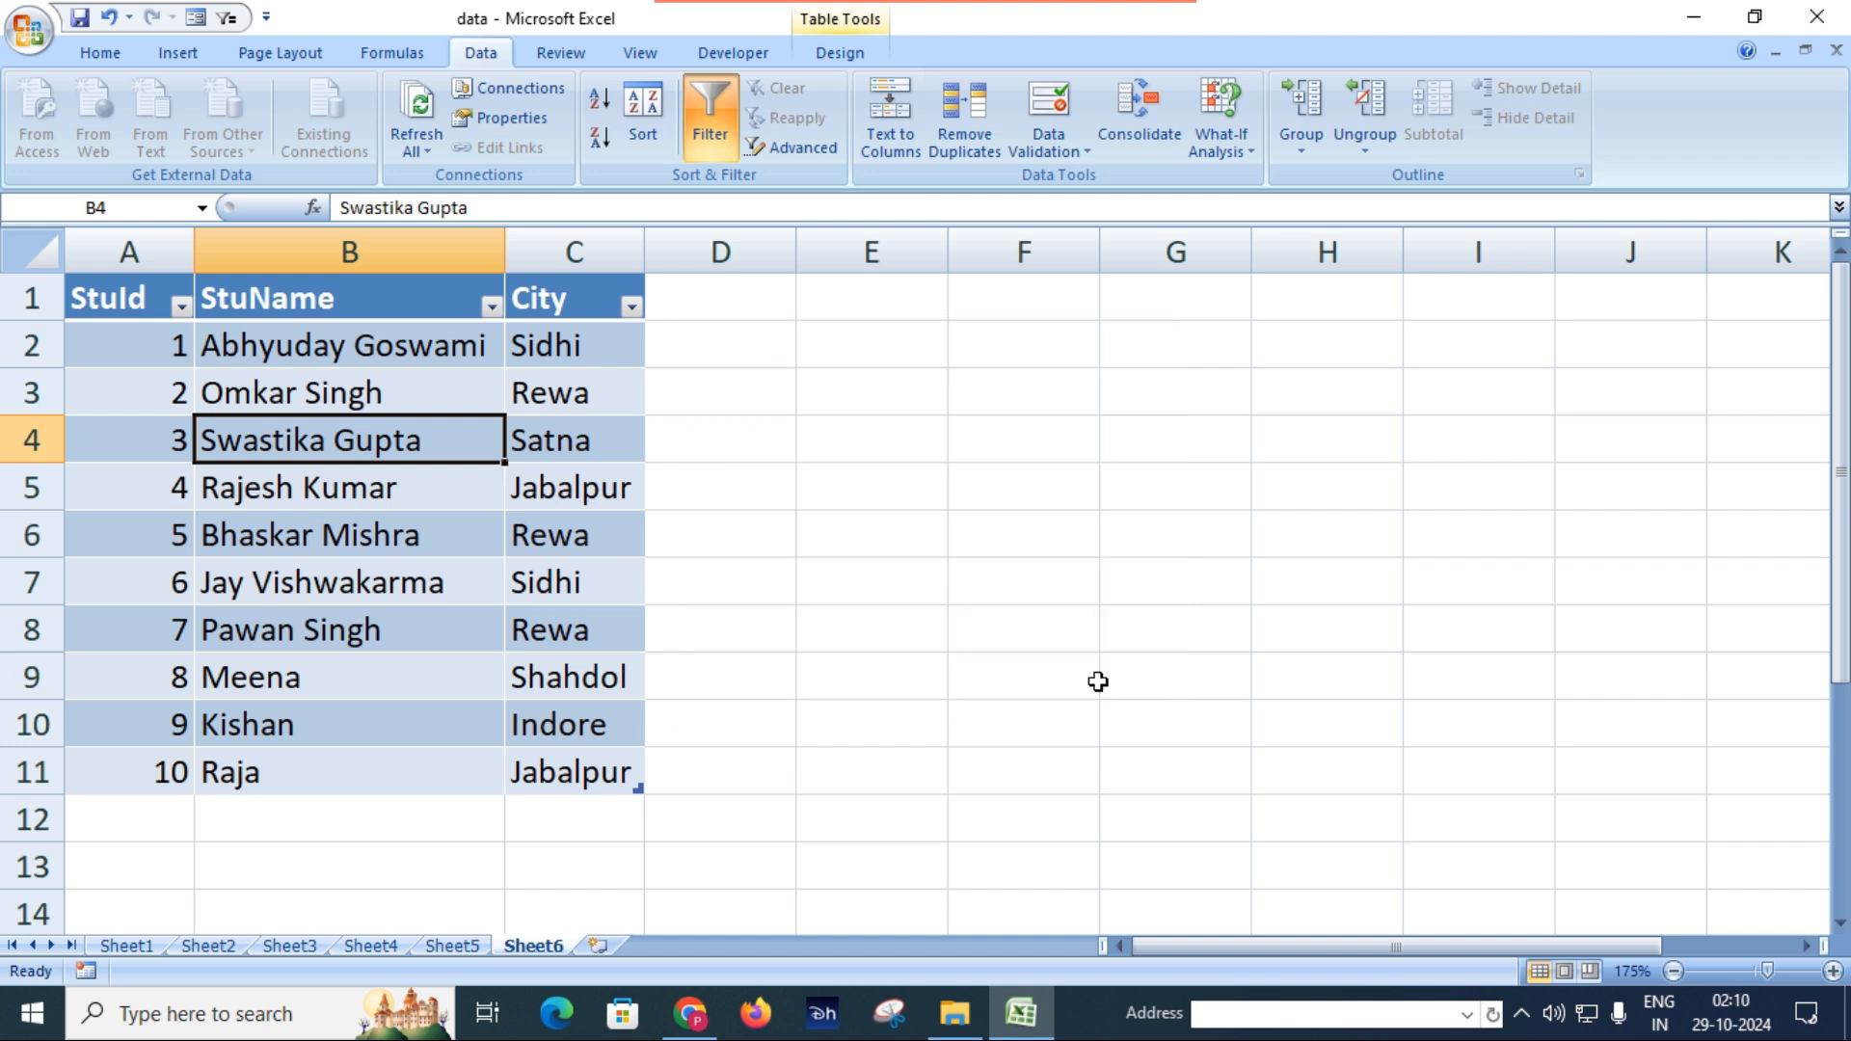
left_click(598, 465)
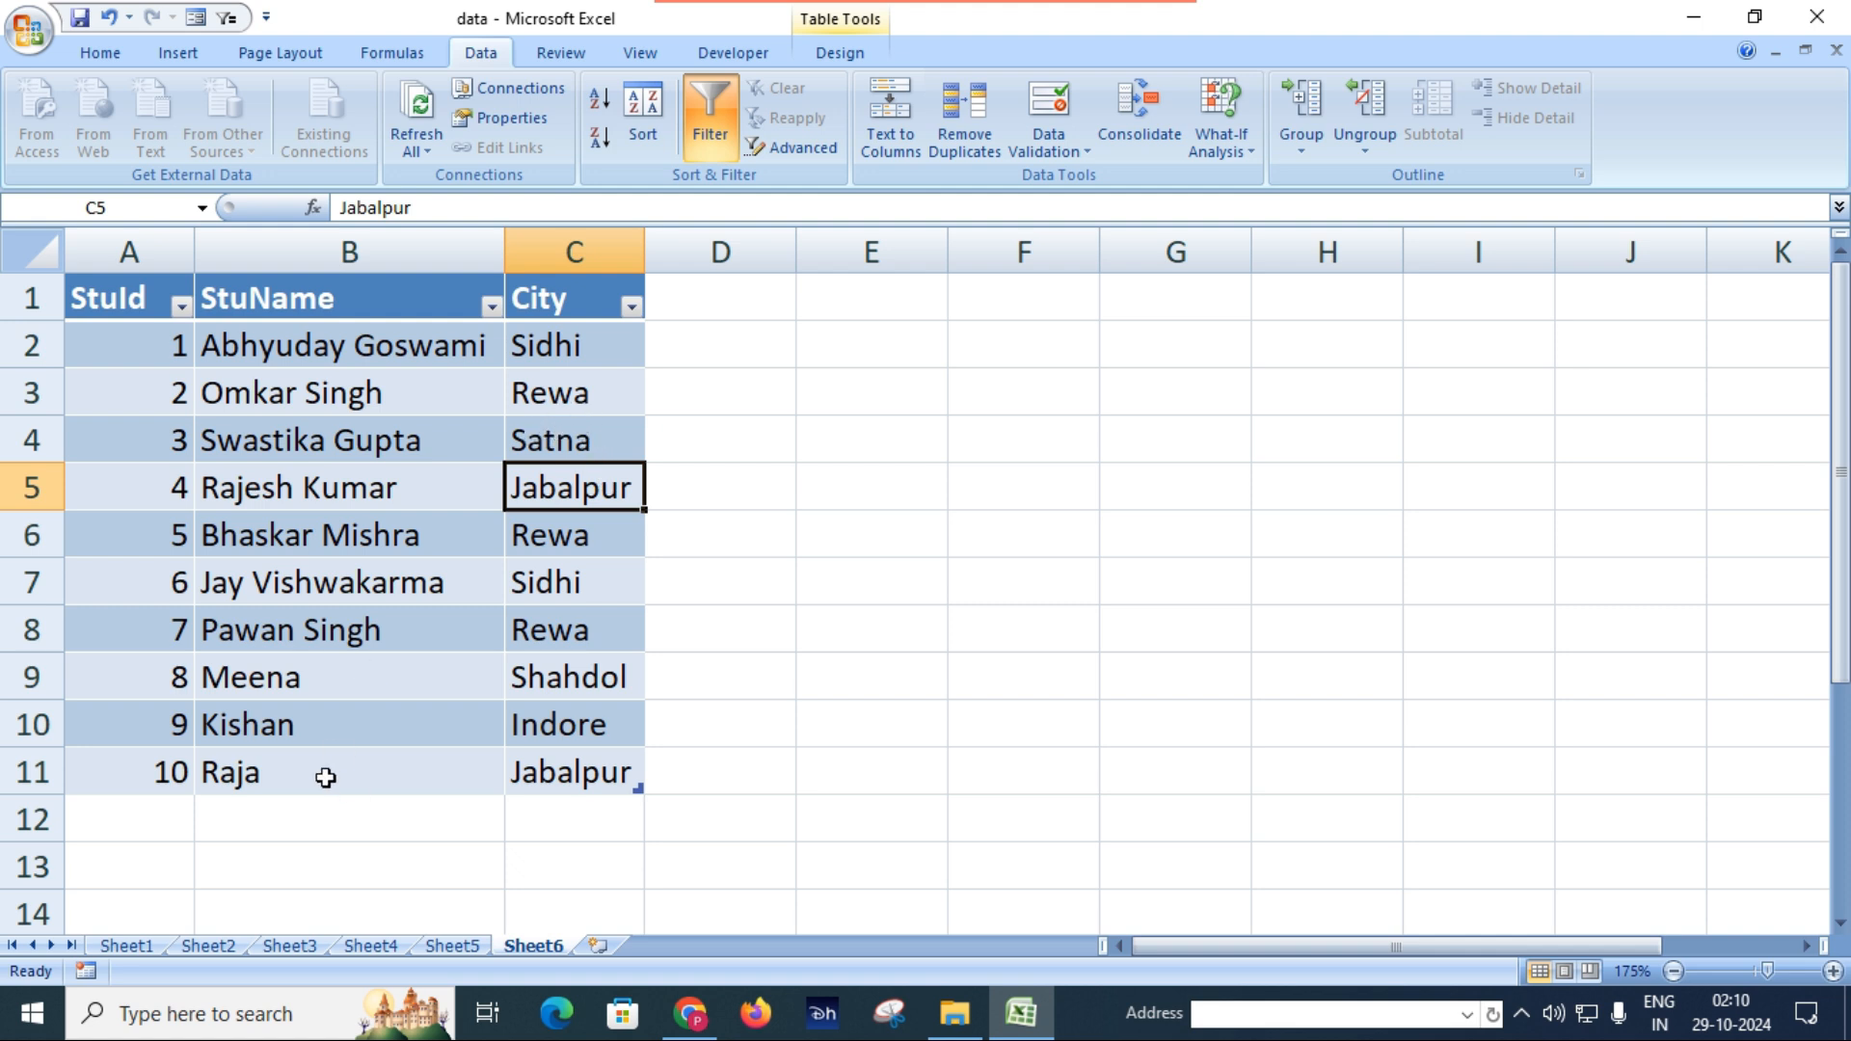
Refresh all of the workbook's external data from Sheet1 and return to the queried student table on Sheet6.
left_click(127, 946)
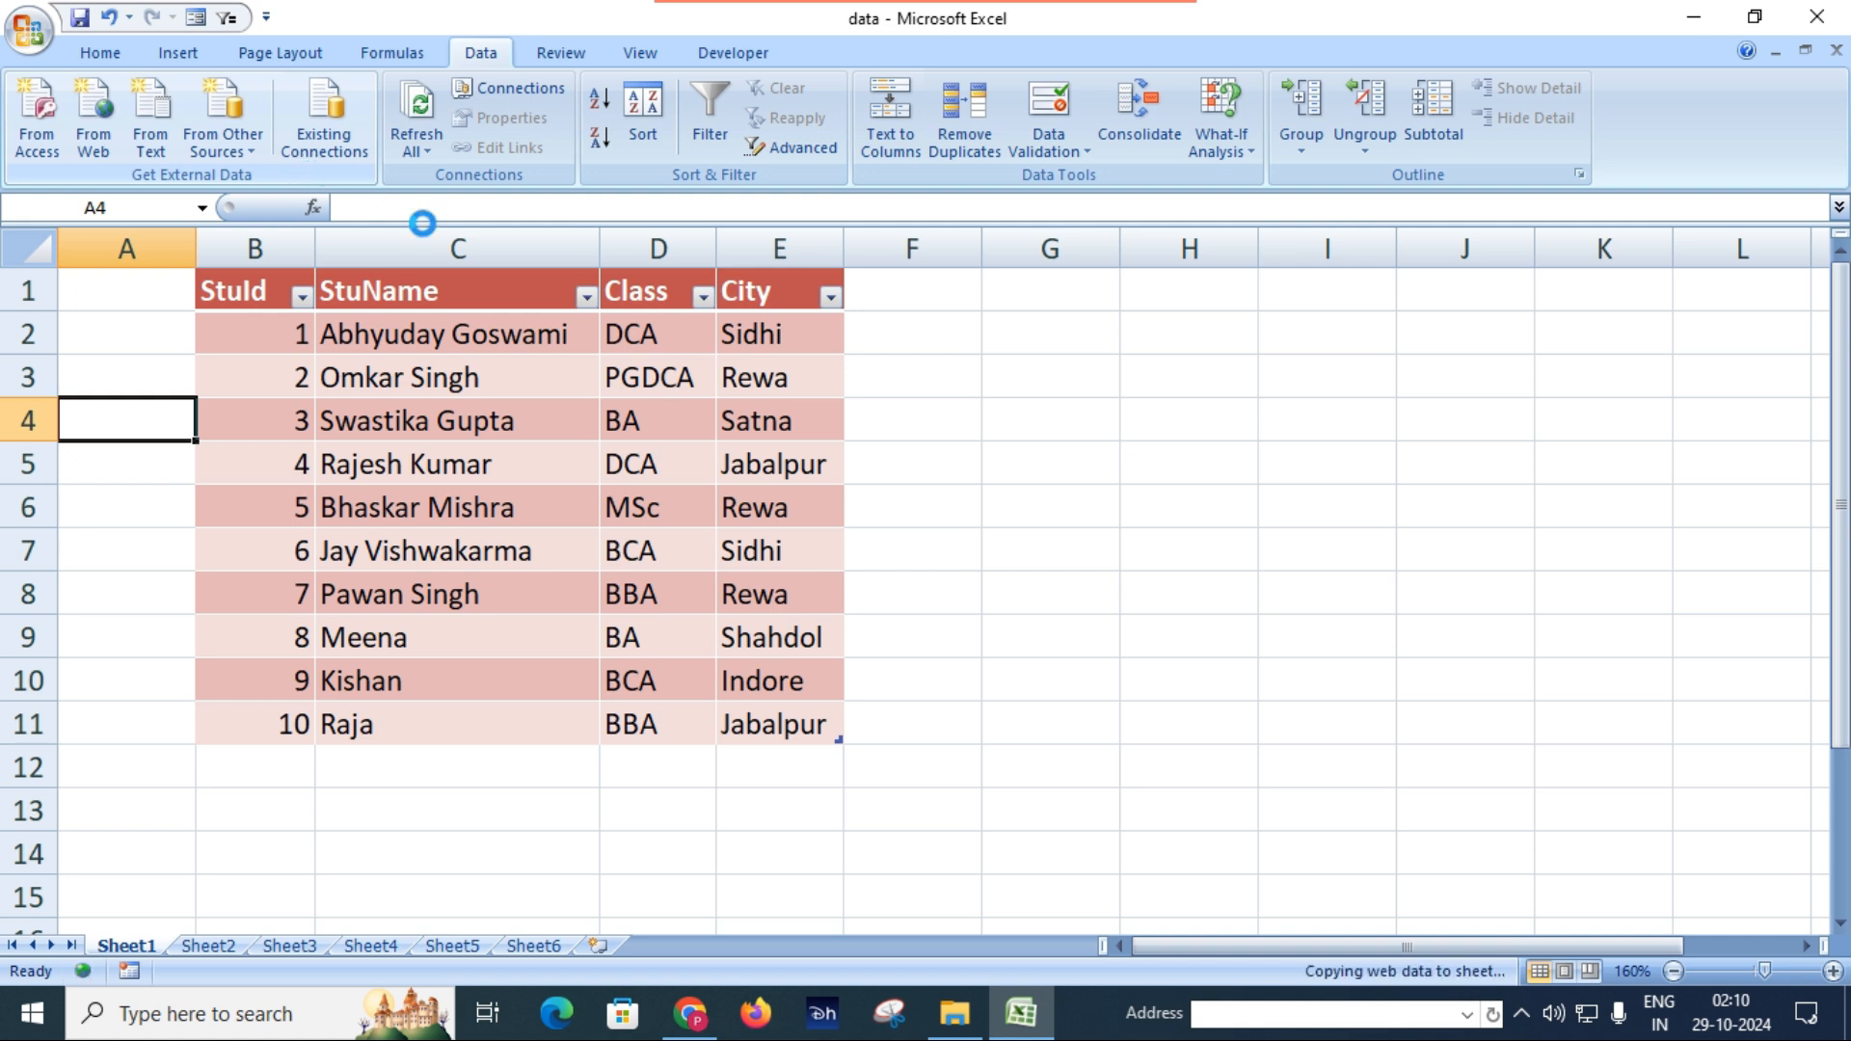
left_click(928, 416)
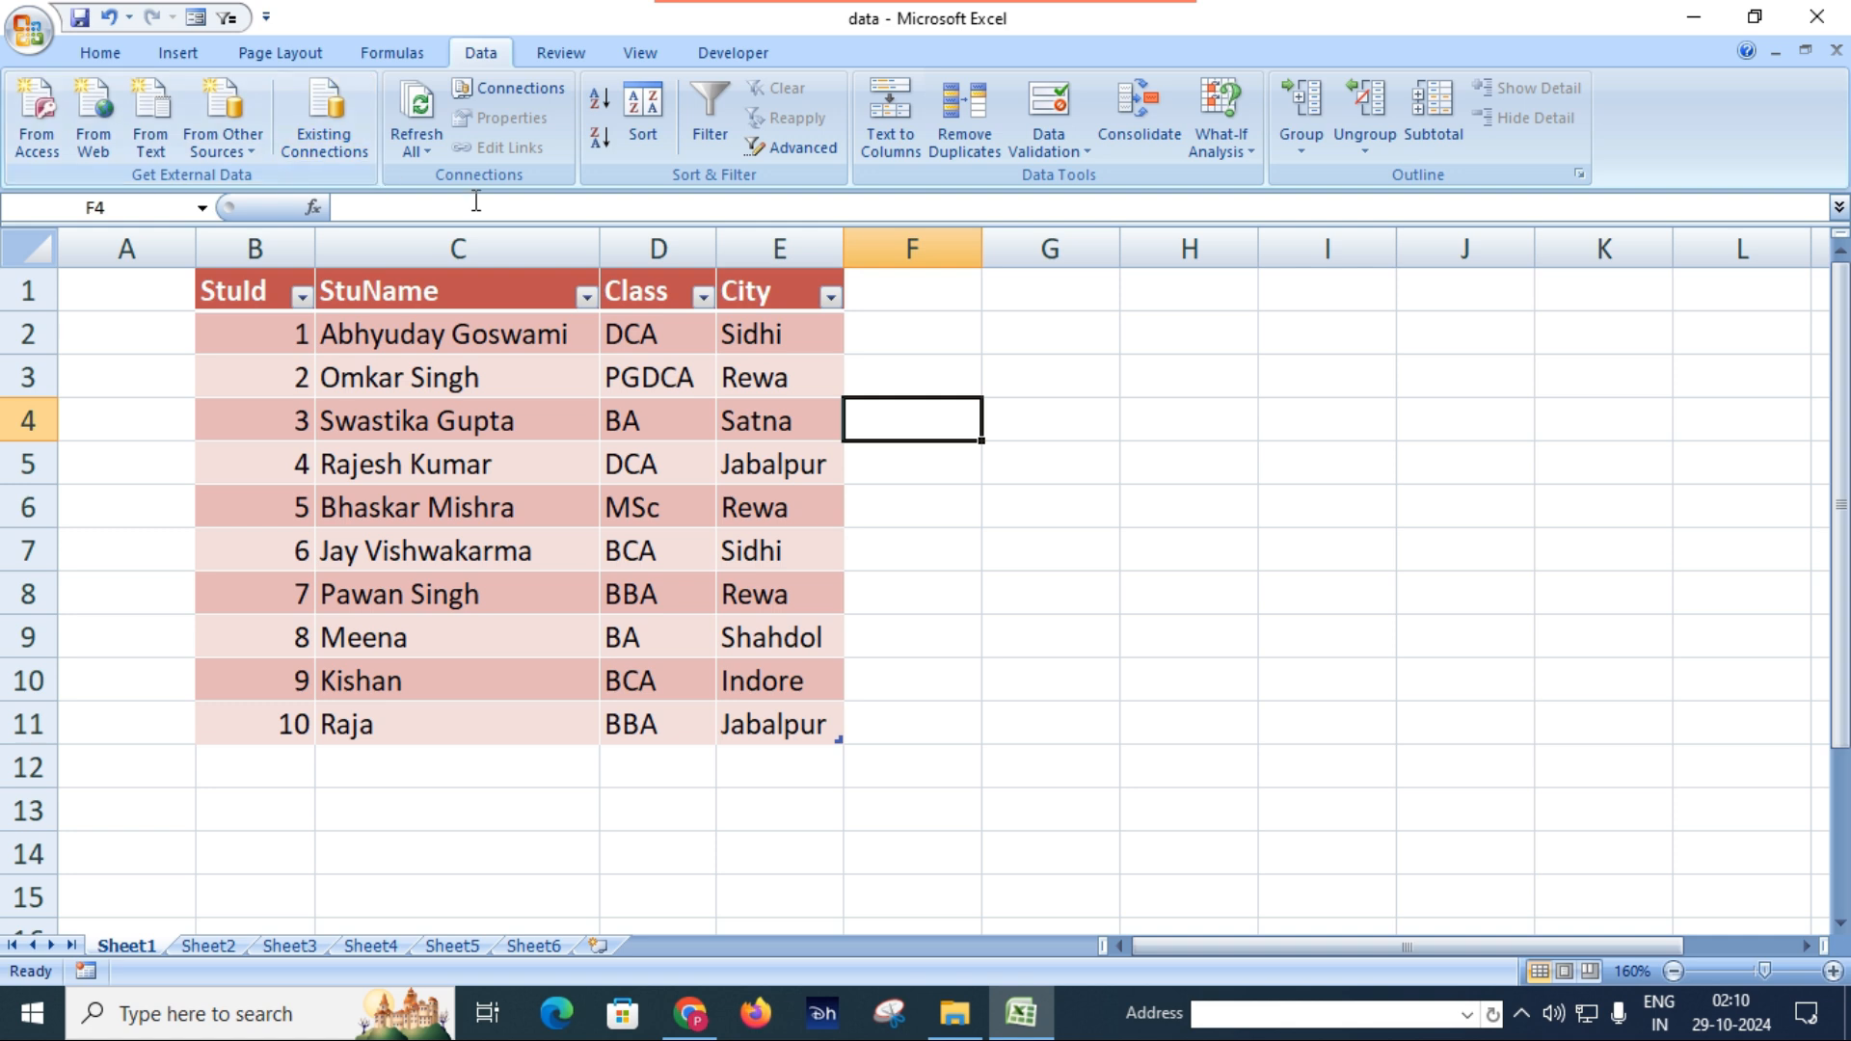
left_click(526, 946)
left_click(813, 611)
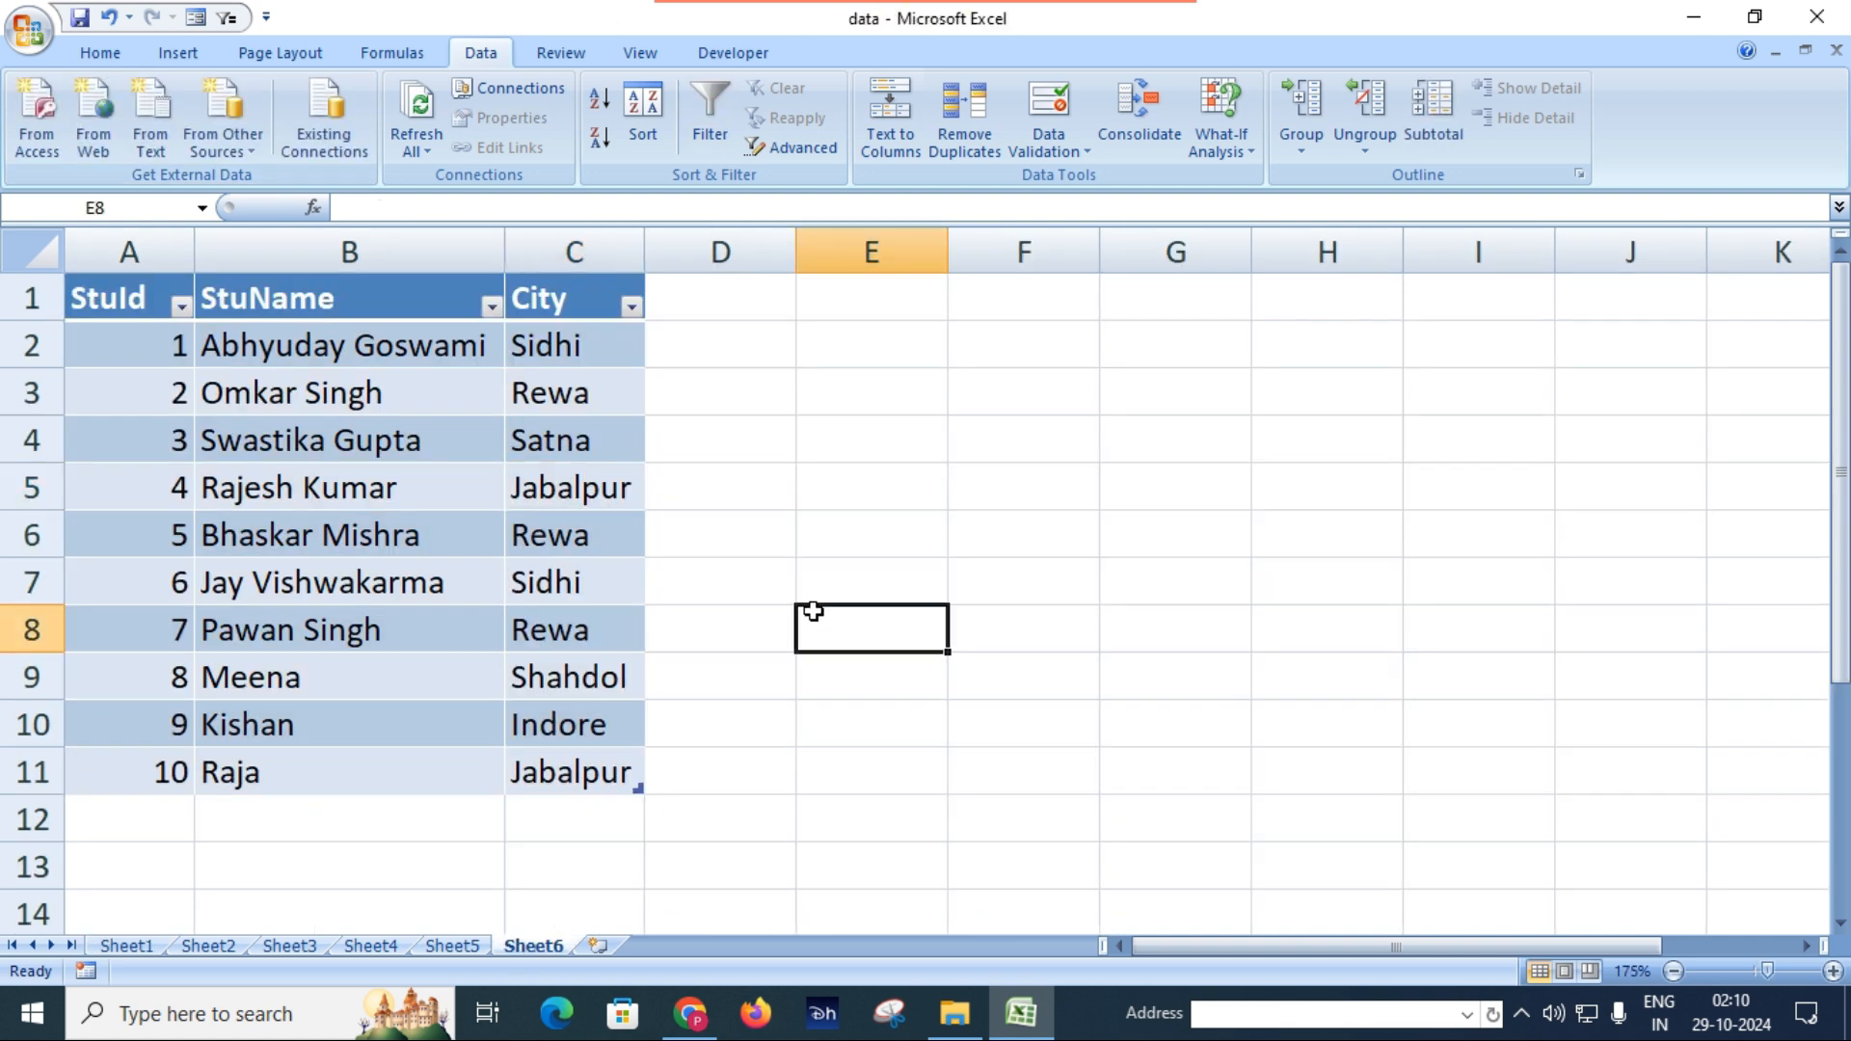